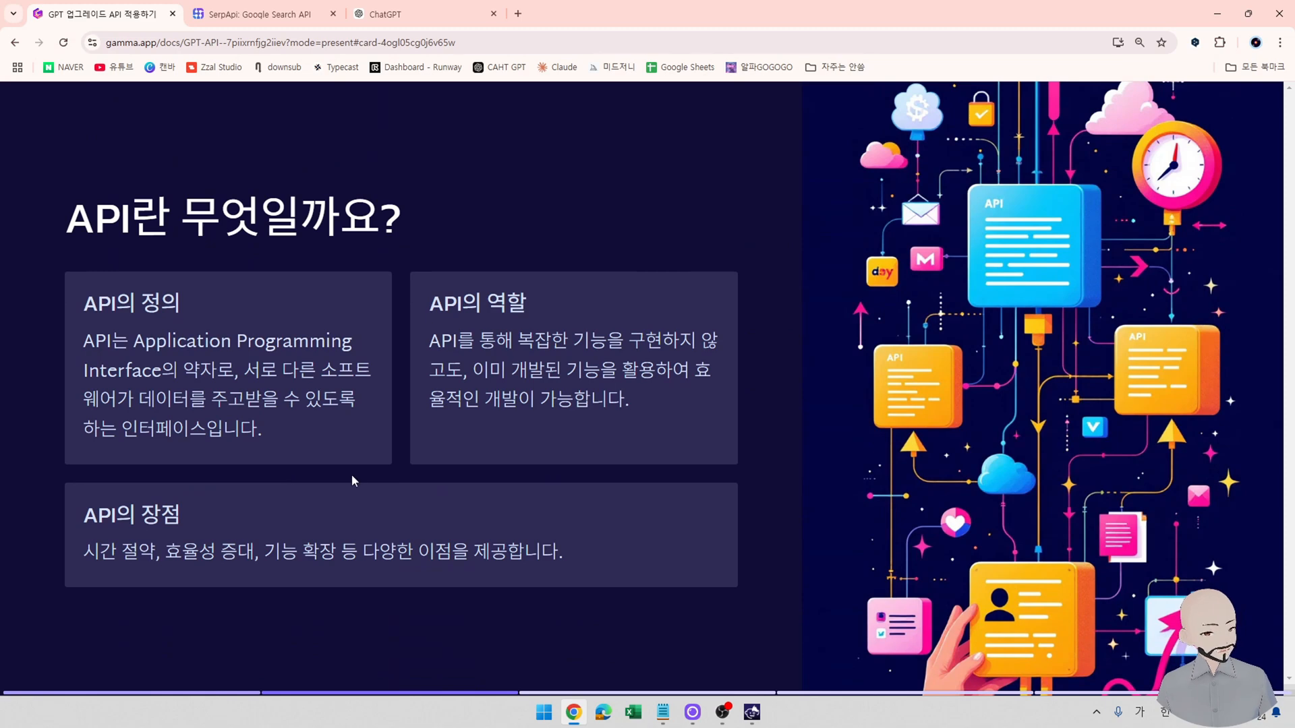
Review the "API란 무엇일까요?" slide and advance the presentation to "SERP API: GPT 활용의 핵심 도구".
{"action": "mouse_move", "coordinate": [66, 222]}
{"action": "left_mouse_down"}
{"action": "mouse_move", "coordinate": [135, 223]}
{"action": "mouse_move", "coordinate": [65, 222]}
{"action": "left_mouse_up"}
{"action": "left_click", "coordinate": [275, 235]}
{"action": "left_click", "coordinate": [219, 226]}
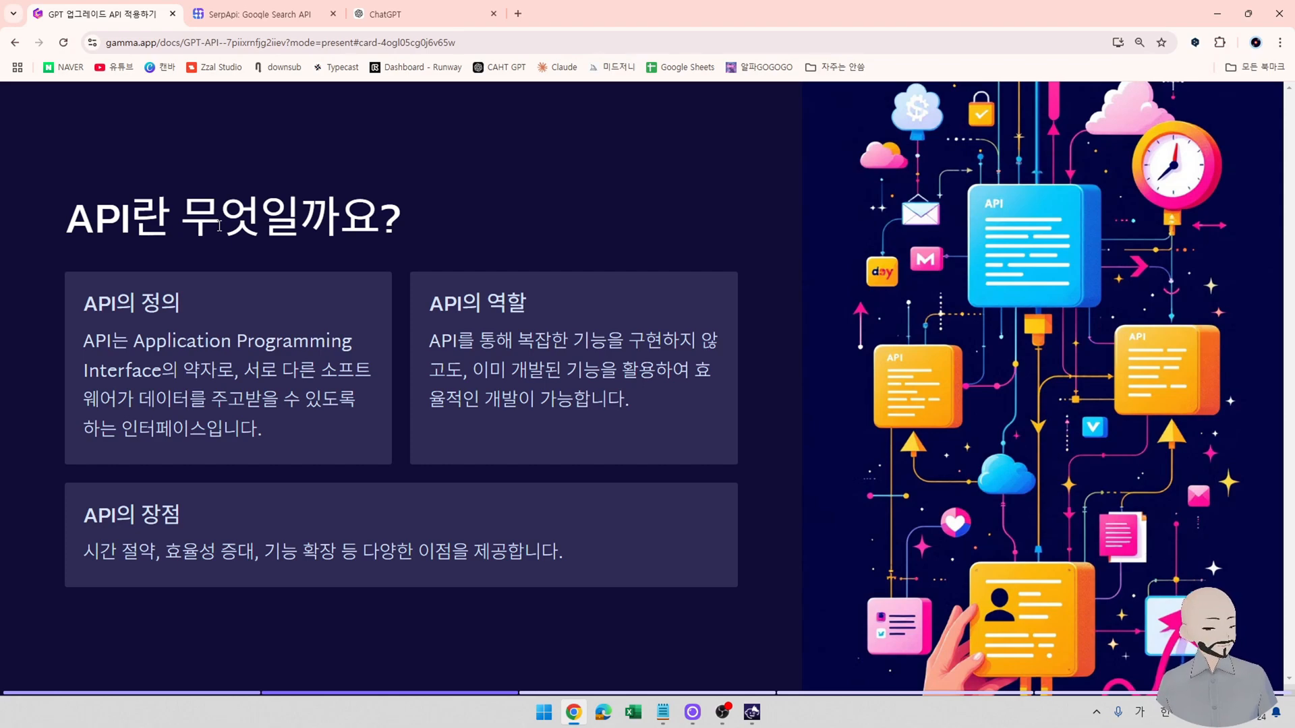
{"action": "key", "text": "Right"}
{"action": "key", "text": "Right"}
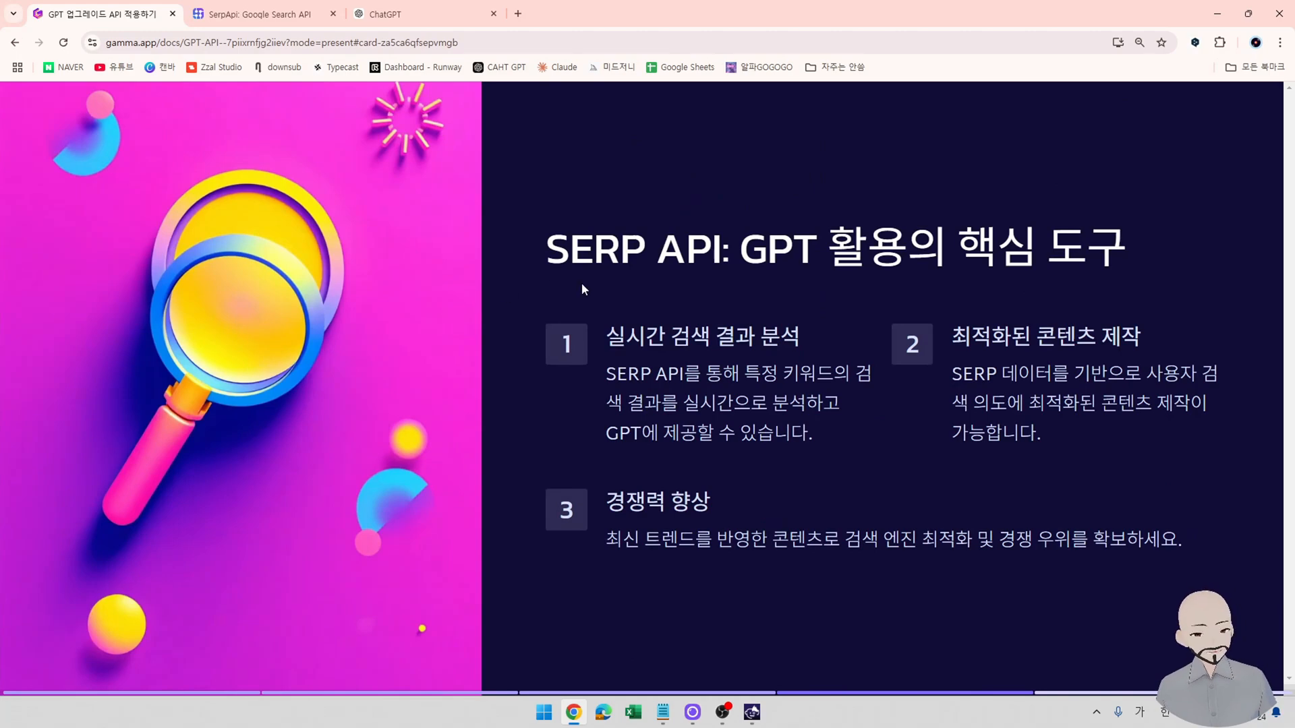
Read the slide's title and real-time search analysis heading, check the SerpApi home page, and return to the presentation.
{"action": "left_click_drag", "start_coordinate": [568, 251], "coordinate": [723, 255]}
{"action": "left_click", "coordinate": [658, 272]}
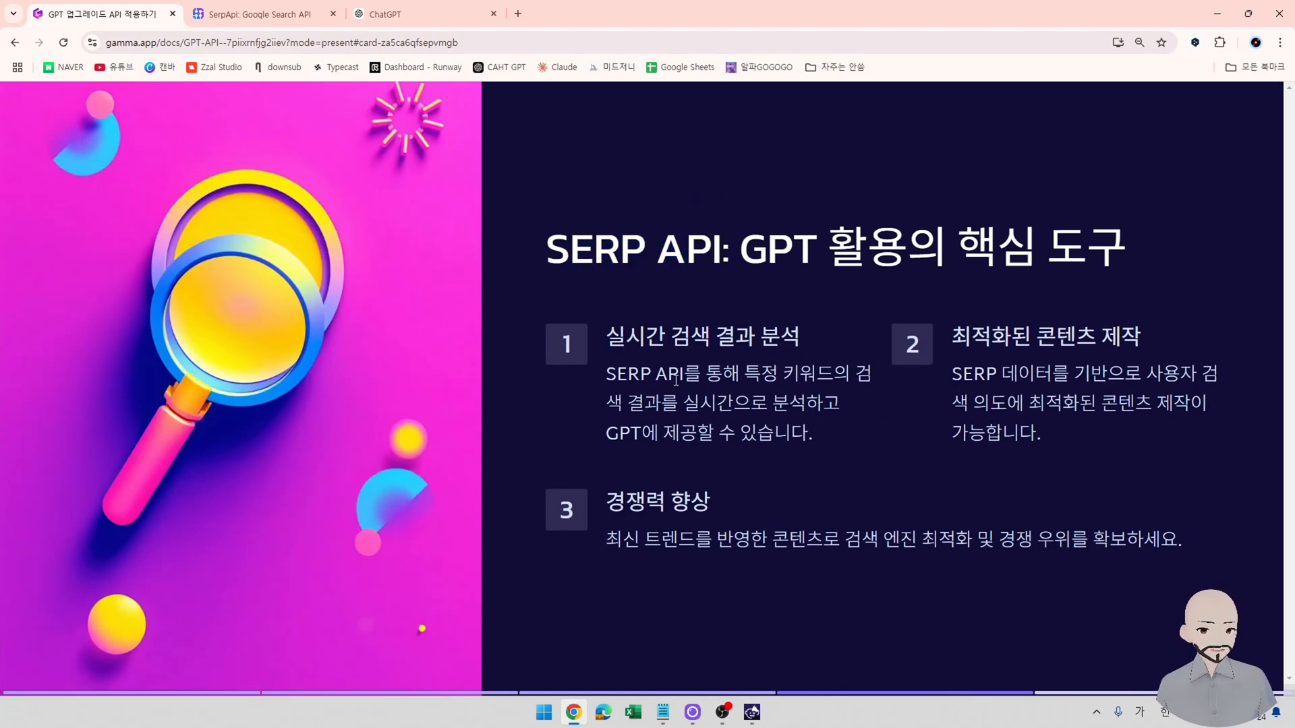
{"action": "left_click_drag", "start_coordinate": [609, 337], "coordinate": [751, 341]}
{"action": "left_click", "coordinate": [706, 338]}
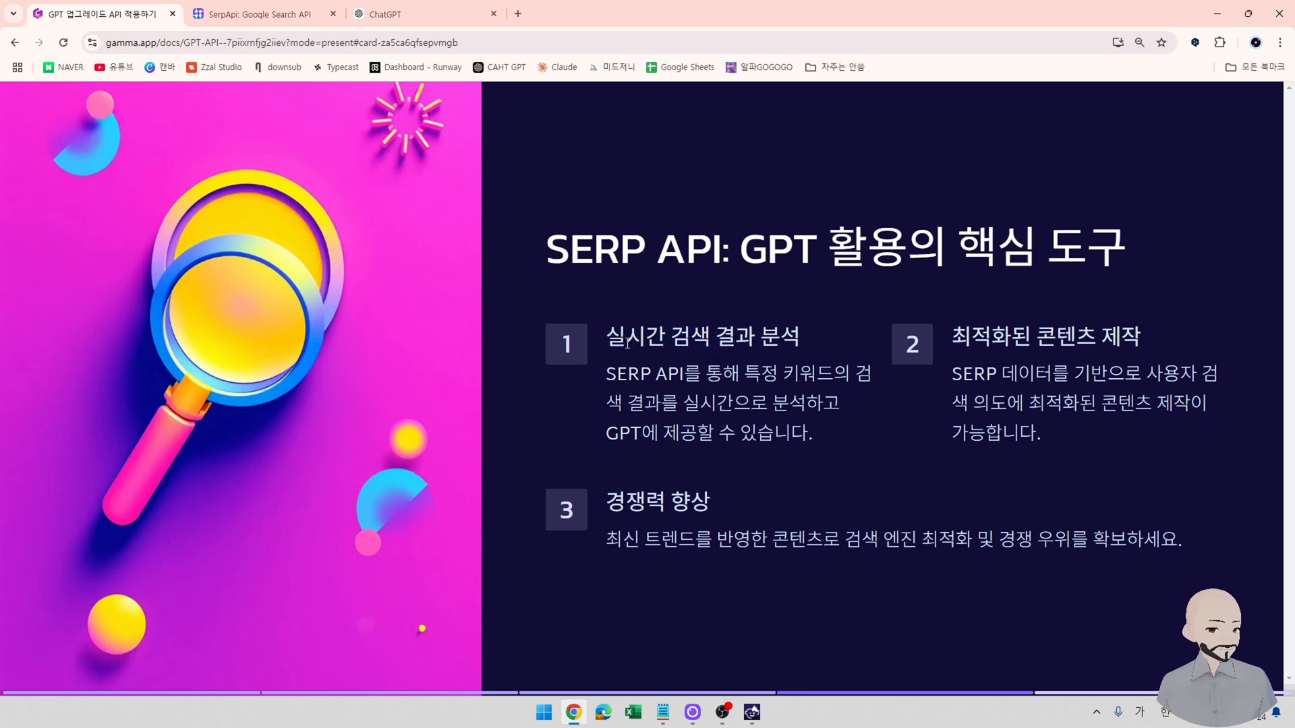
{"action": "left_click_drag", "start_coordinate": [609, 339], "coordinate": [738, 342]}
{"action": "left_click", "coordinate": [662, 358]}
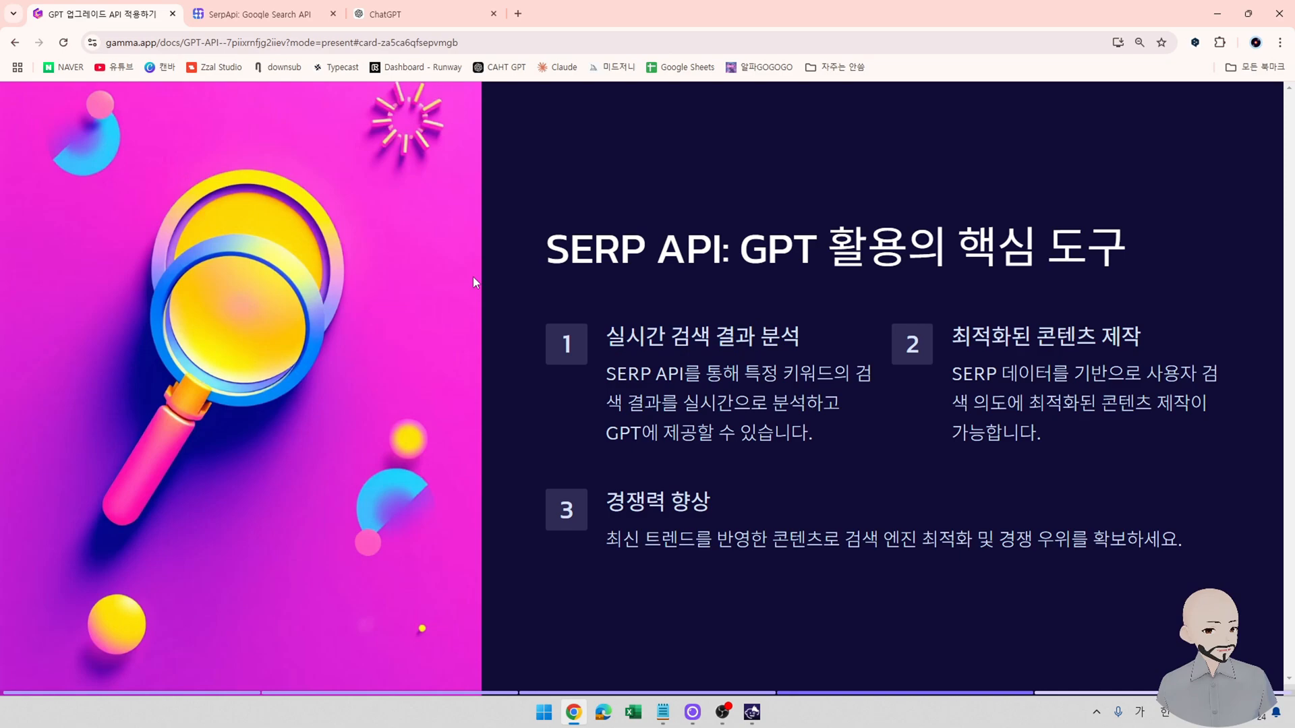
{"action": "left_click", "coordinate": [265, 12]}
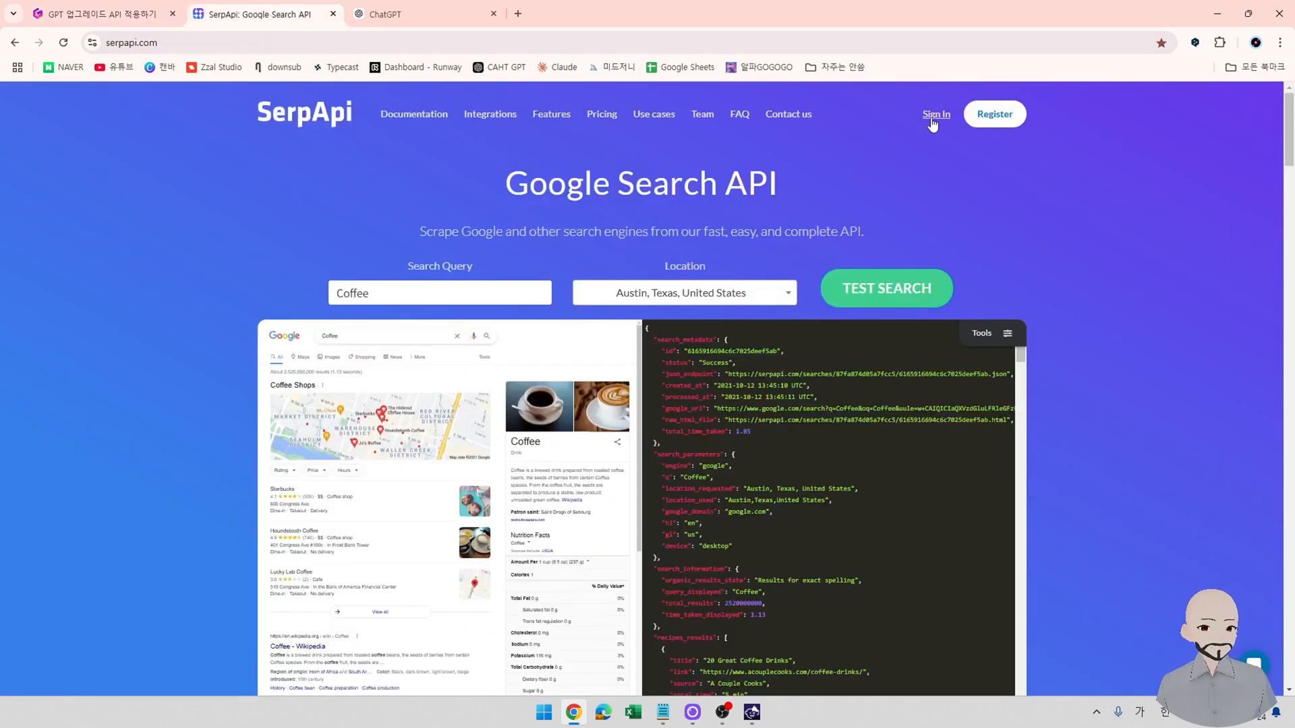
{"action": "left_click", "coordinate": [75, 18]}
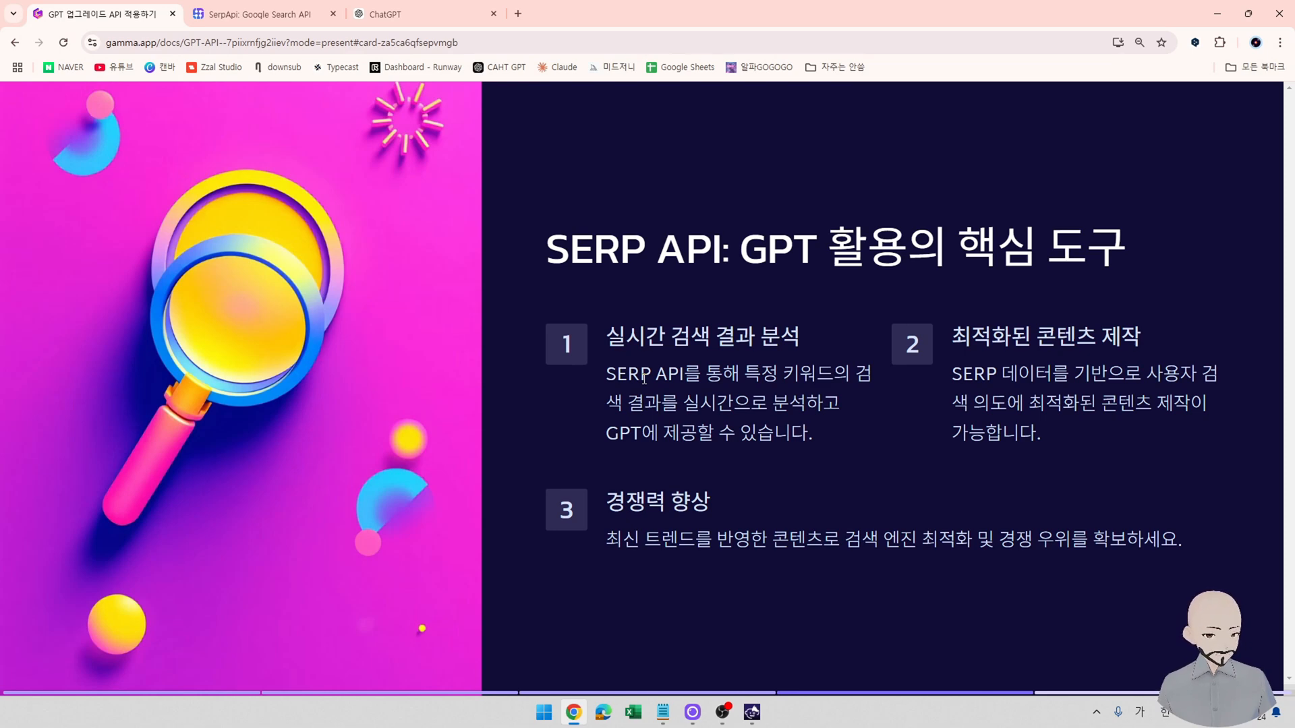
{"action": "left_click_drag", "start_coordinate": [548, 251], "coordinate": [719, 255]}
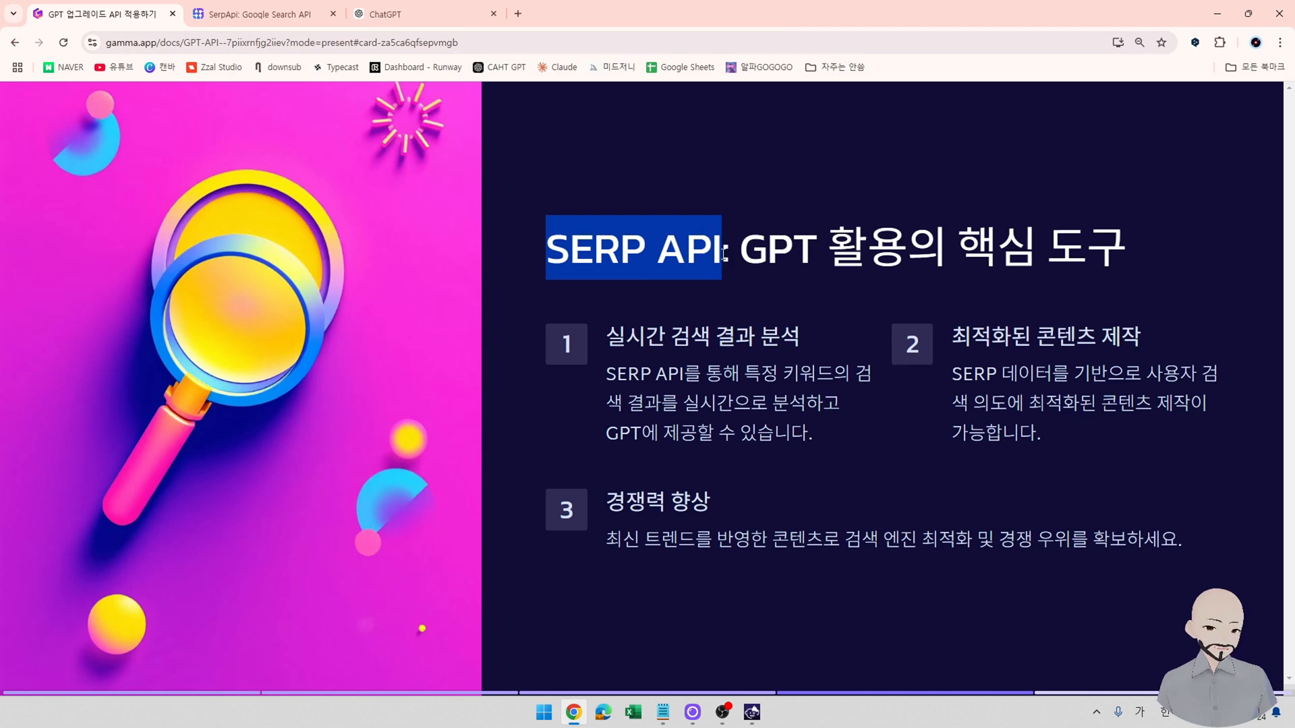
{"action": "left_click", "coordinate": [569, 255]}
{"action": "left_click_drag", "start_coordinate": [547, 253], "coordinate": [726, 255]}
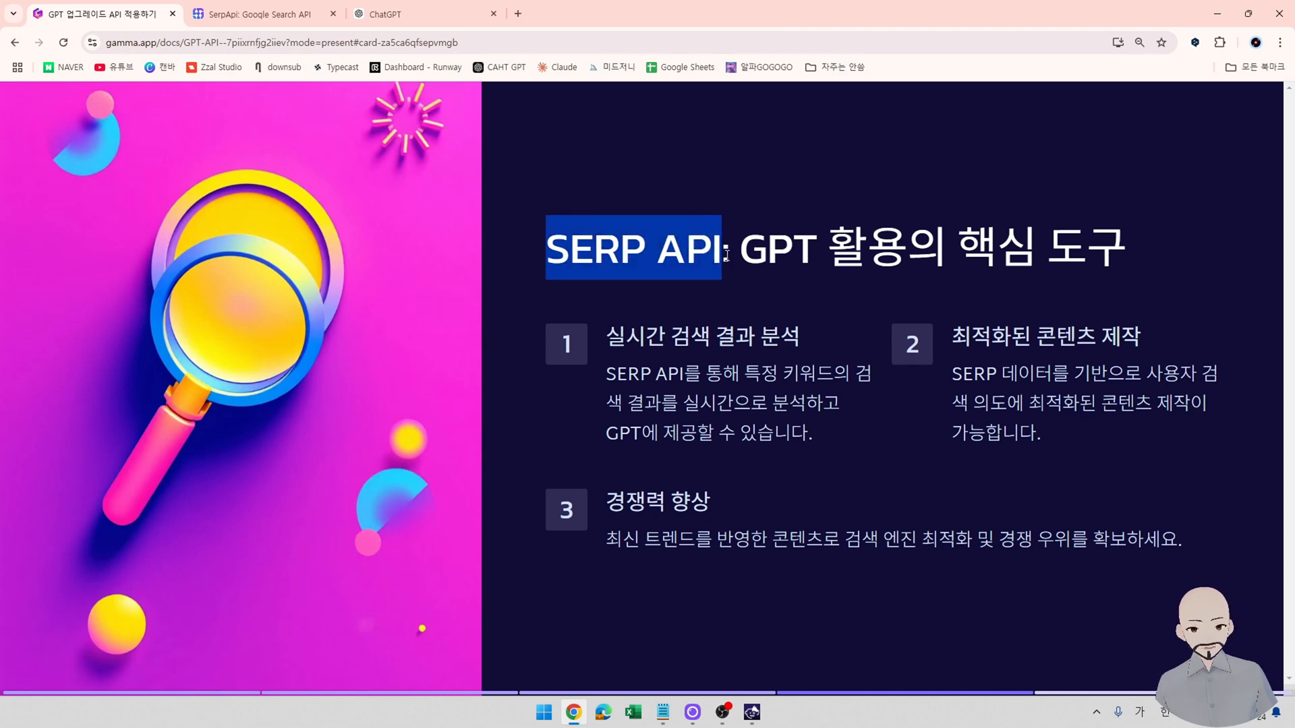
{"action": "left_click", "coordinate": [553, 261]}
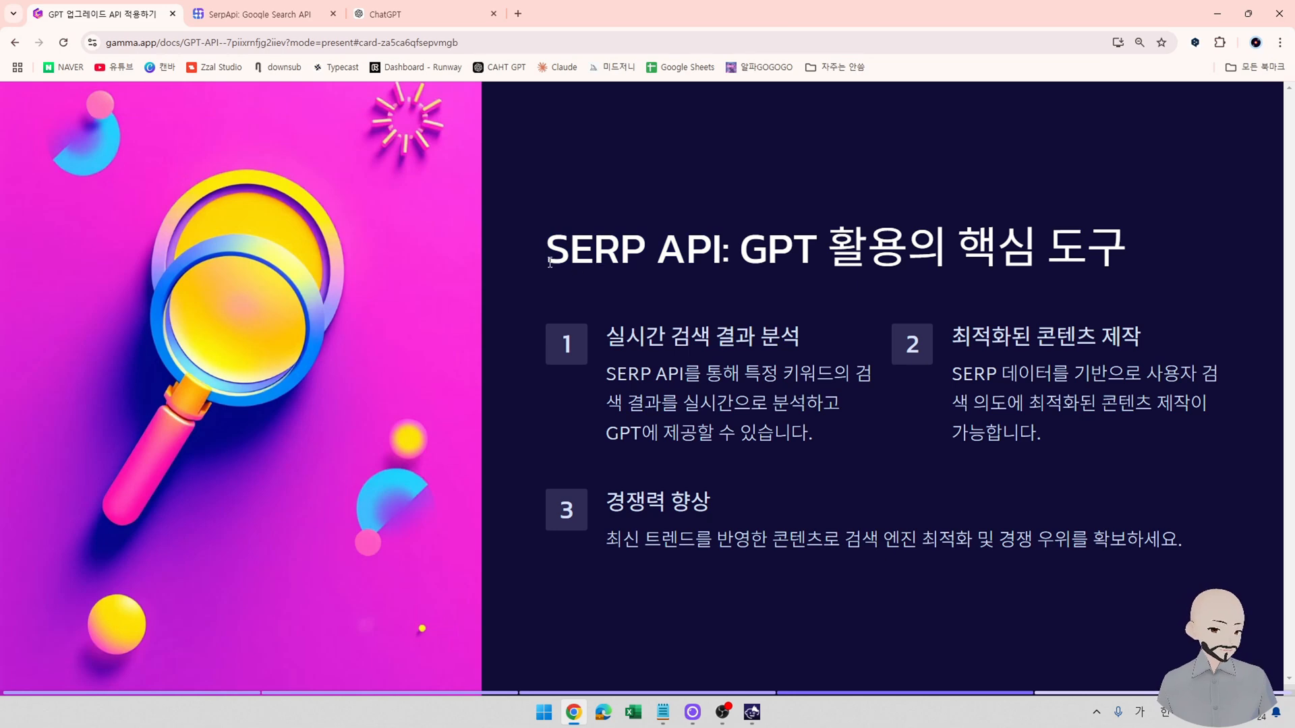
{"action": "left_click_drag", "start_coordinate": [550, 262], "coordinate": [719, 264]}
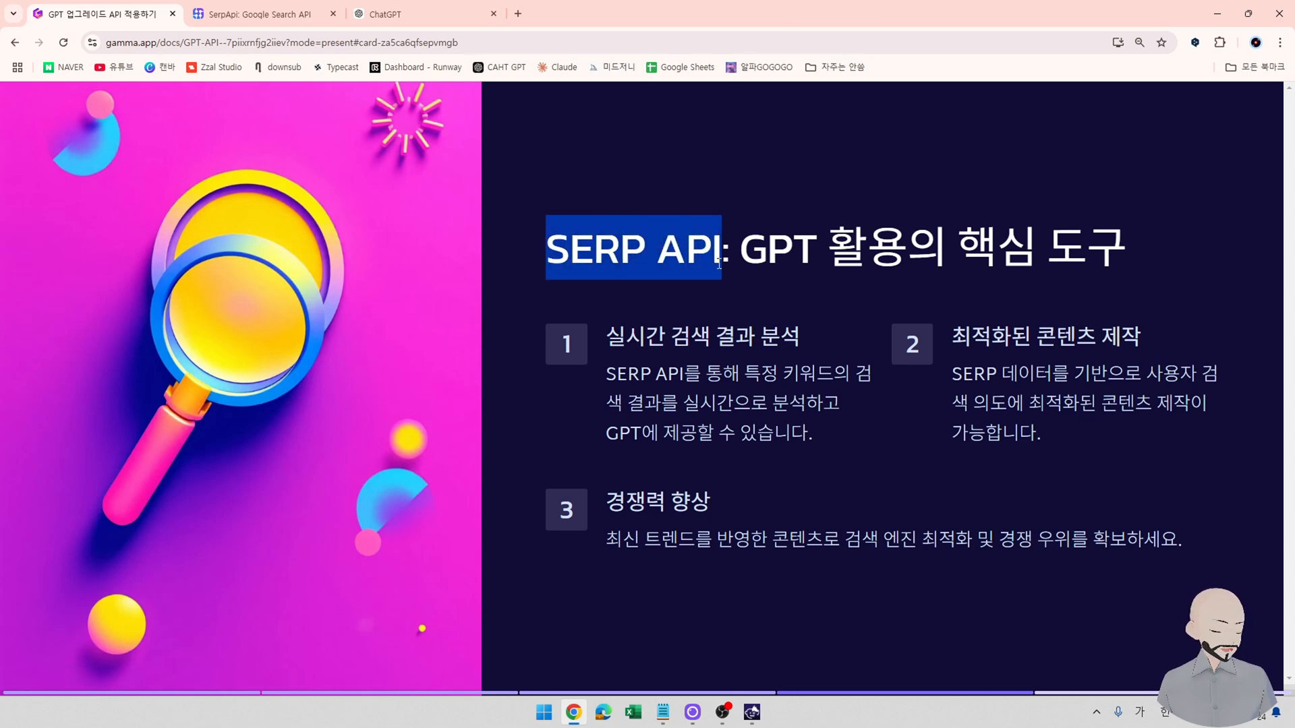
{"action": "left_click", "coordinate": [668, 259]}
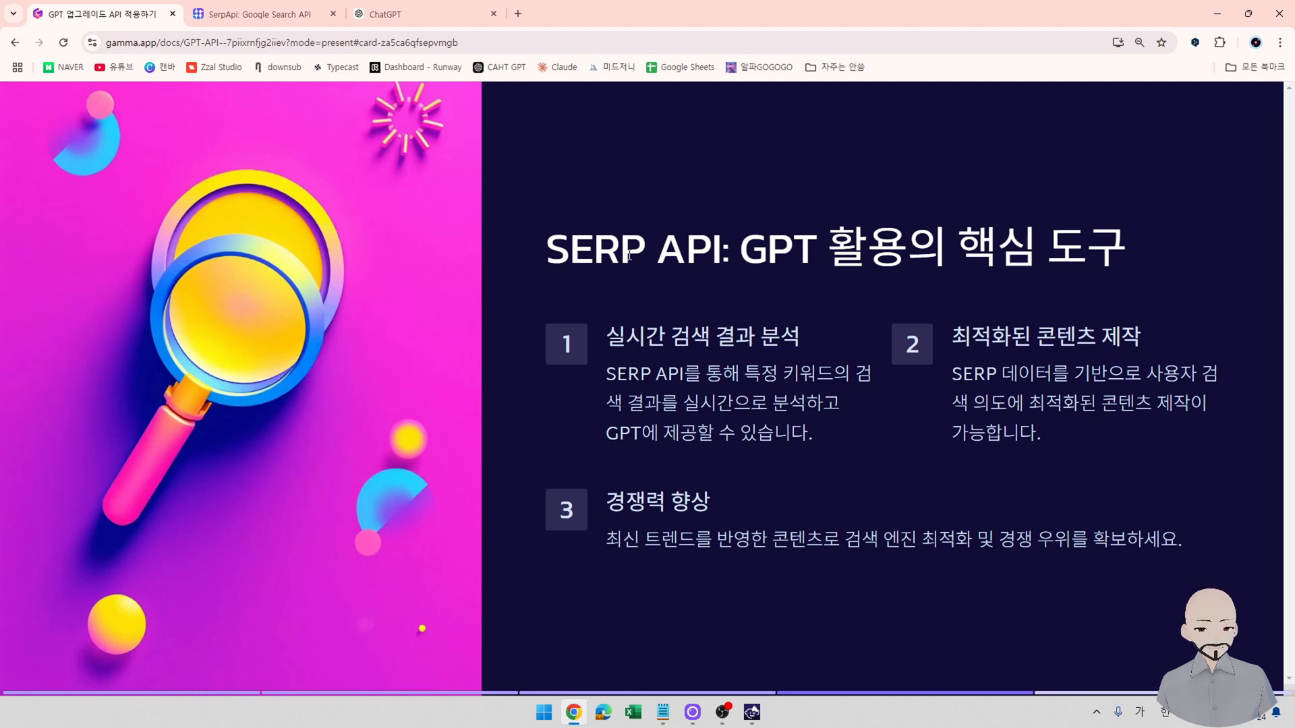
View the "API 연동: 어렵지 않습니다!" slide and go back to the previous slide.
{"action": "key", "text": "Right"}
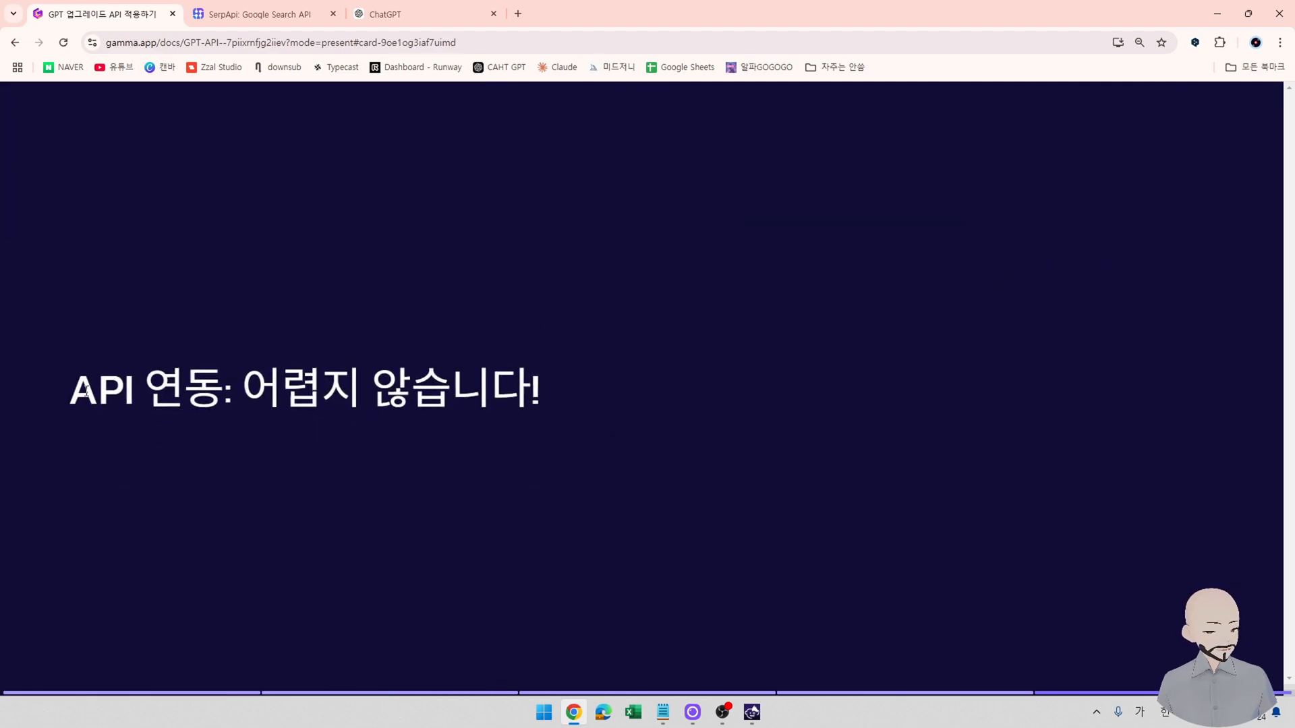
{"action": "triple_click", "coordinate": [511, 396]}
{"action": "left_click", "coordinate": [174, 400]}
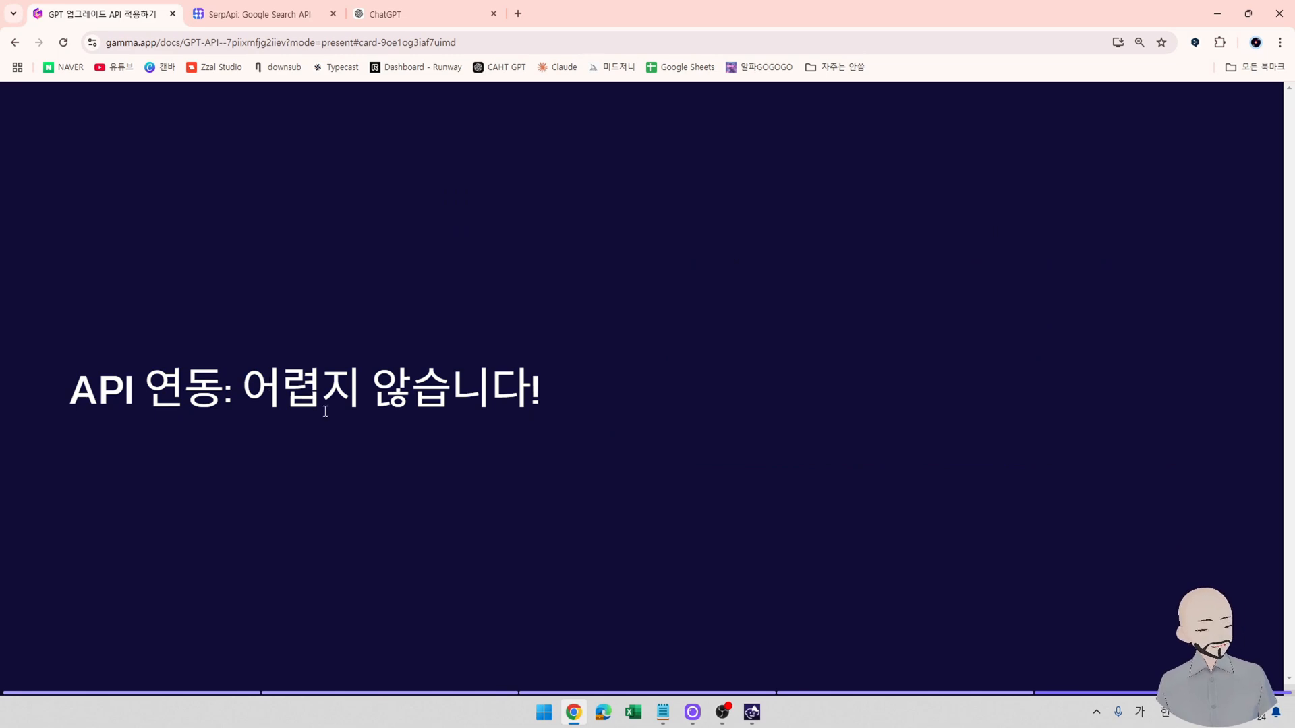
{"action": "key", "text": "Left"}
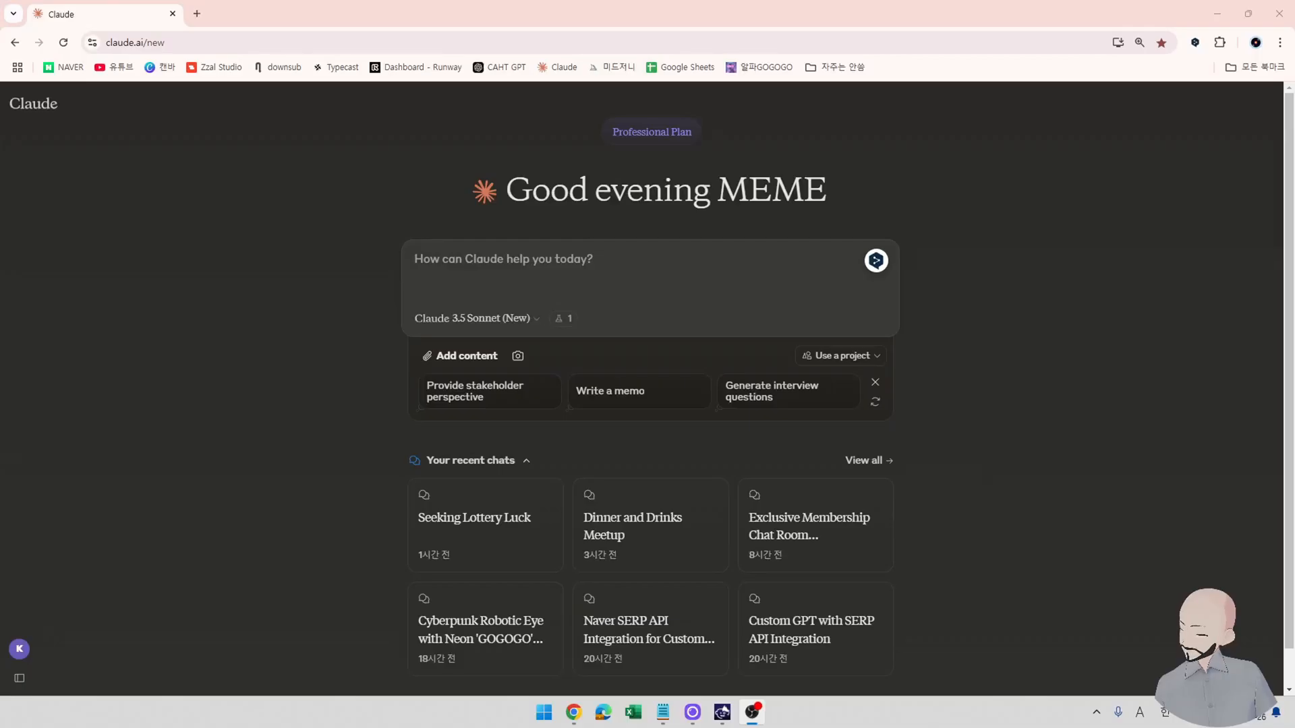
Open the bookmarked SerpApi site in a new browser tab and sign in with the Google account.
{"action": "left_click", "coordinate": [454, 271]}
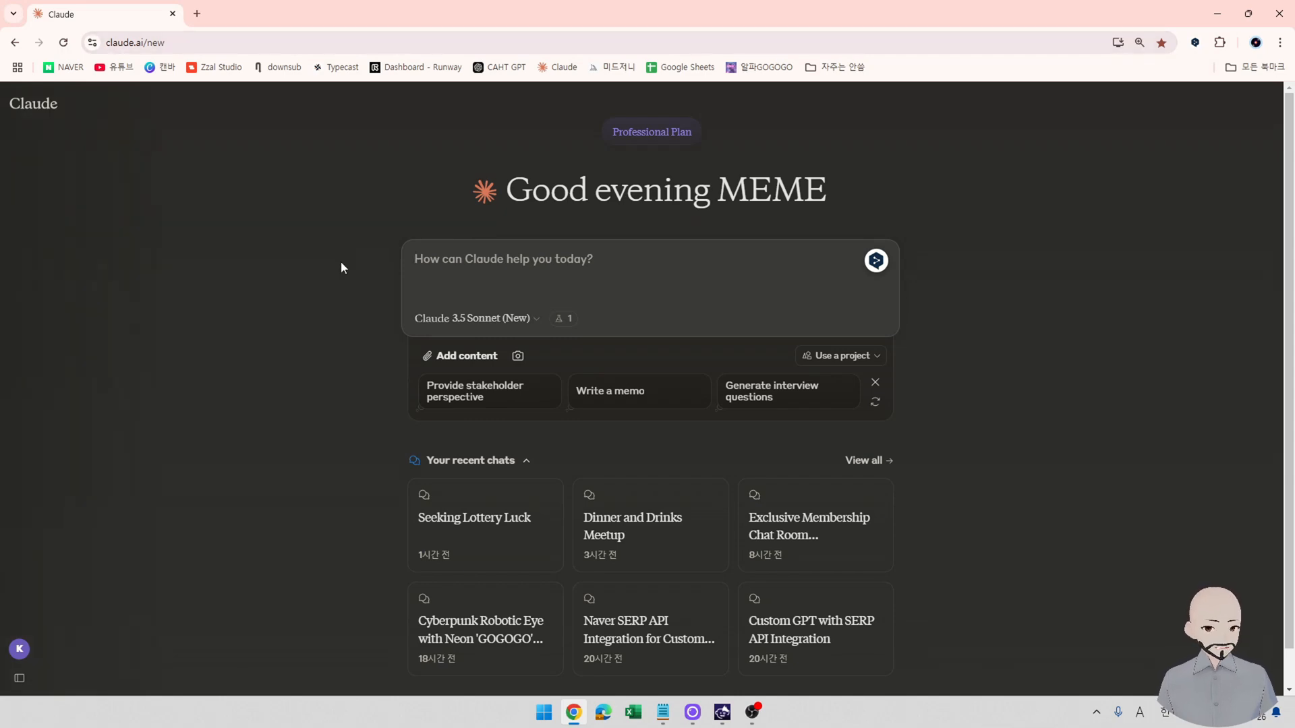
{"action": "left_click", "coordinate": [197, 15]}
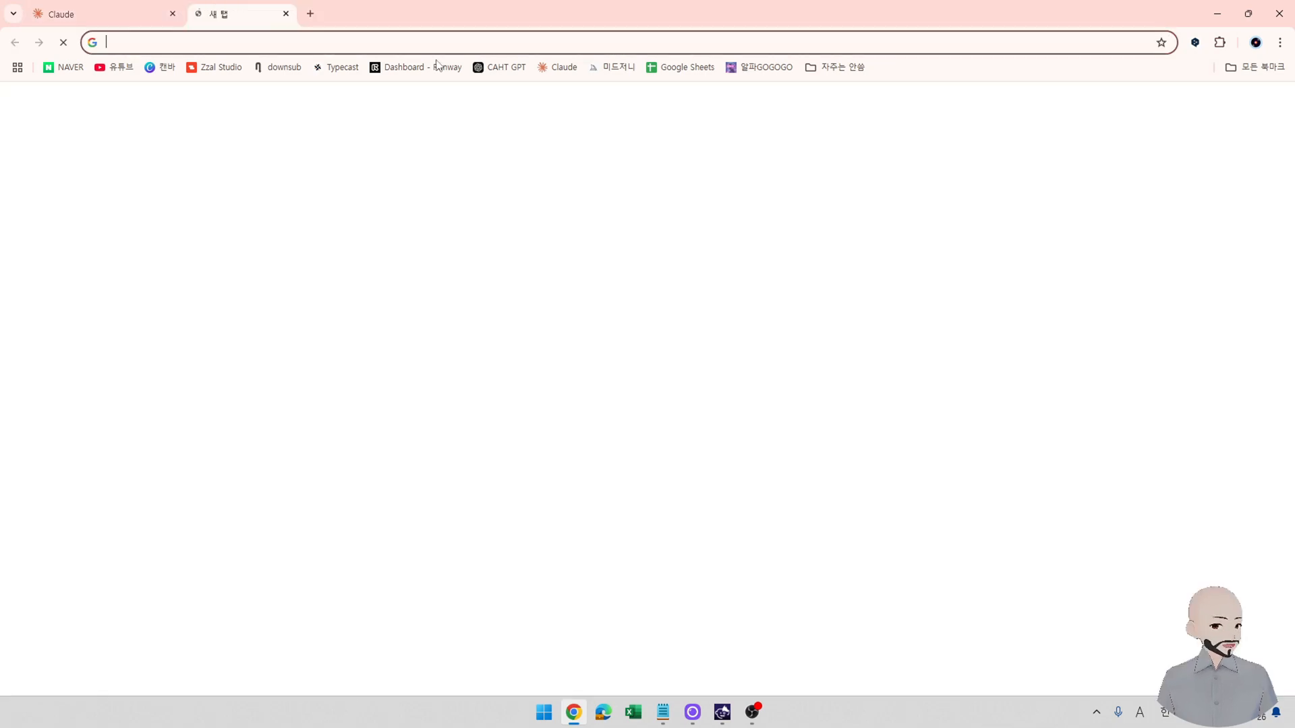
{"action": "left_click", "coordinate": [837, 66]}
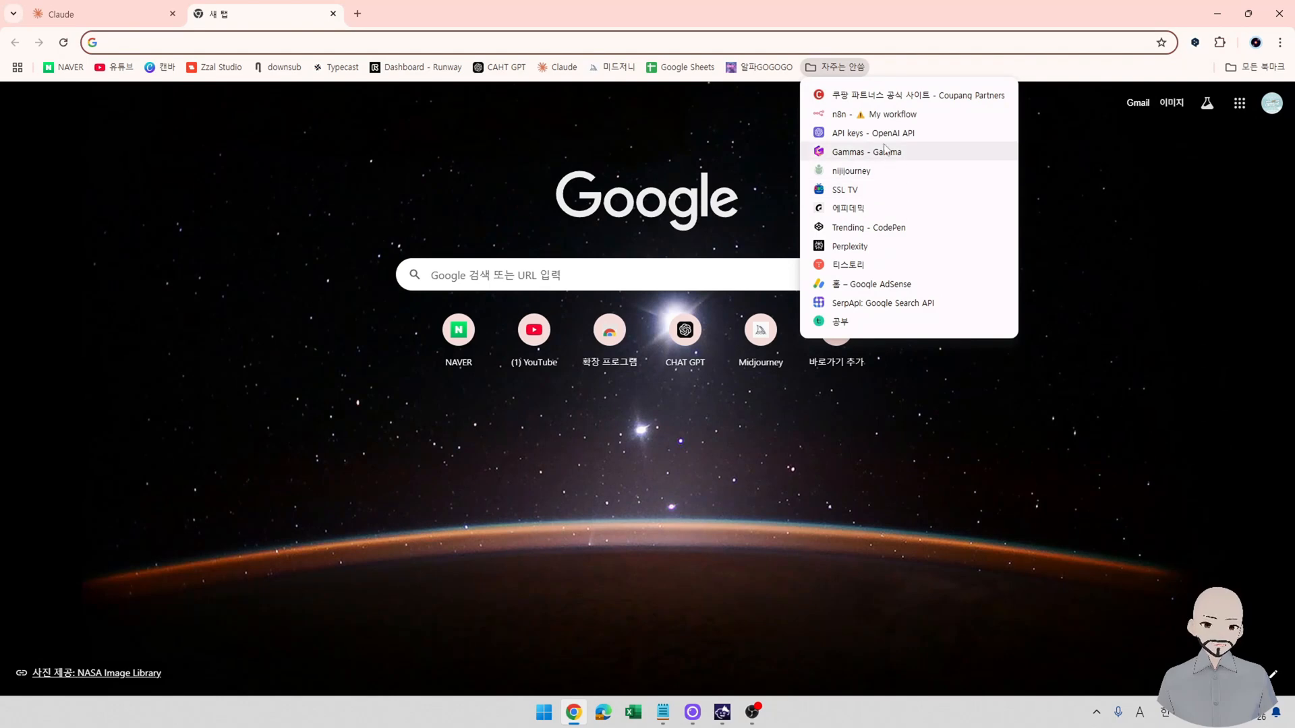
{"action": "left_click", "coordinate": [881, 303]}
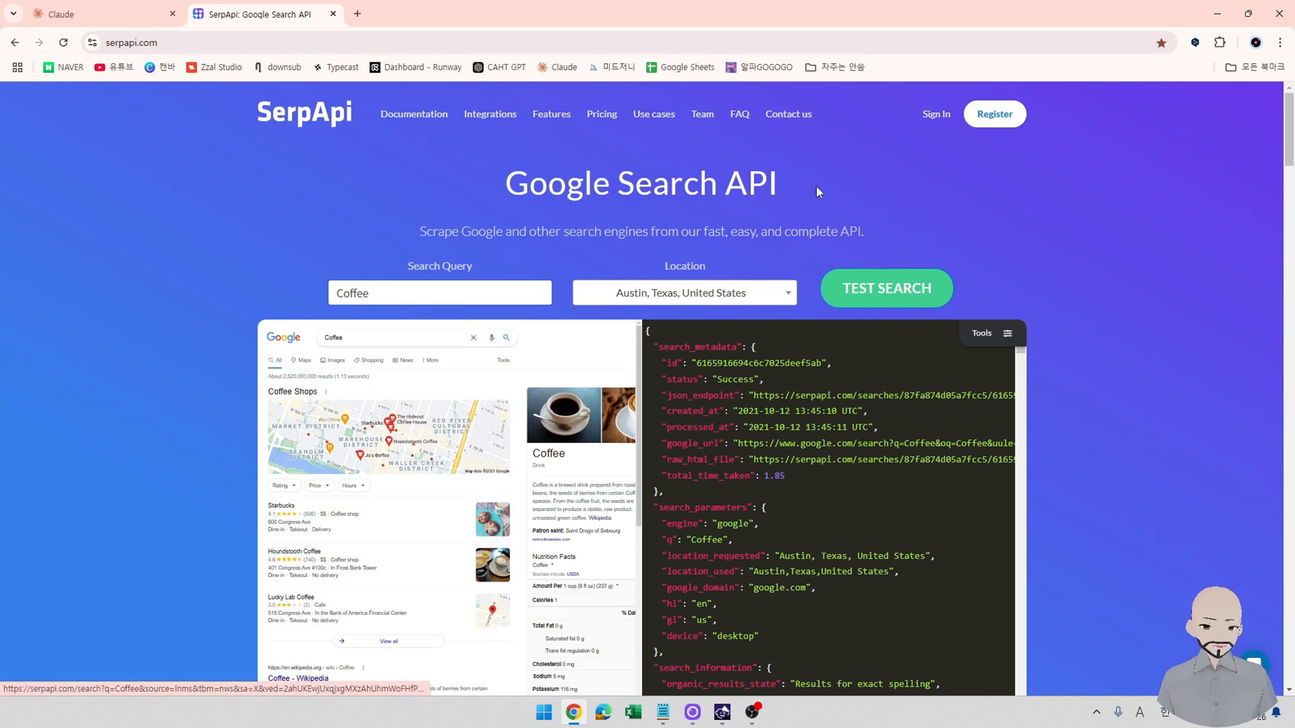
{"action": "left_click", "coordinate": [928, 120]}
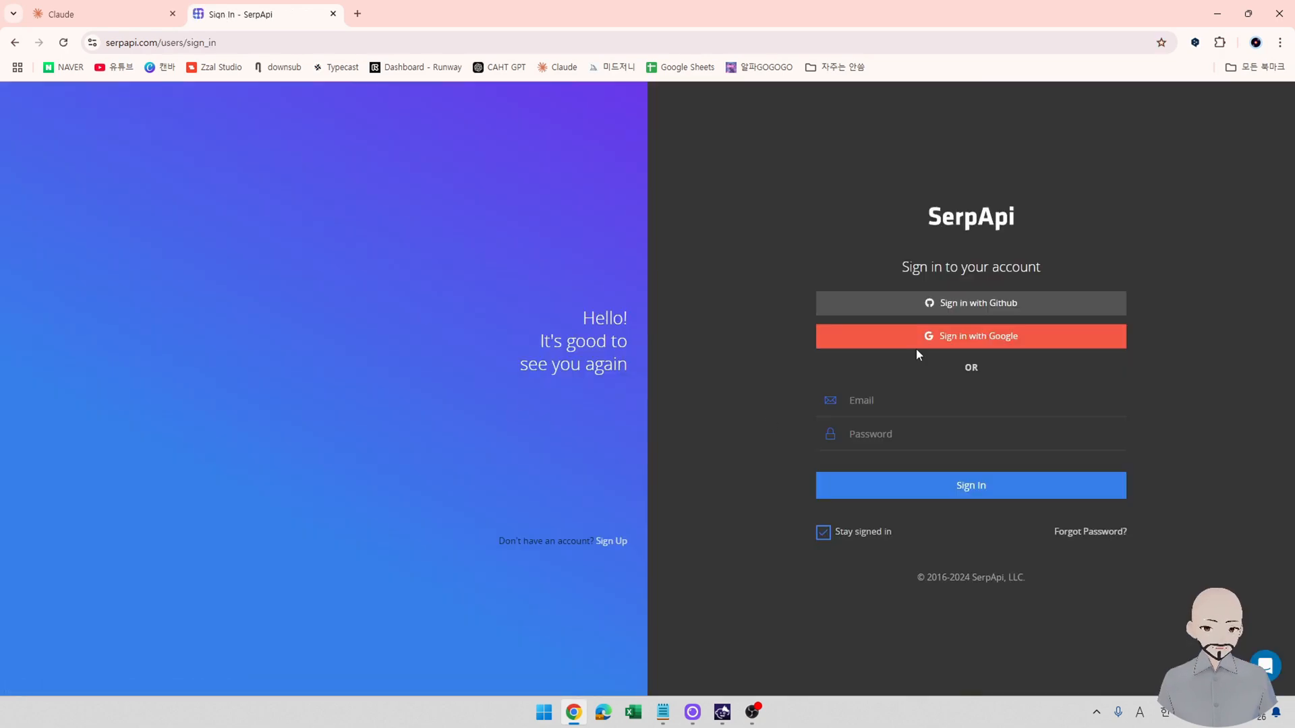
{"action": "left_click", "coordinate": [917, 348]}
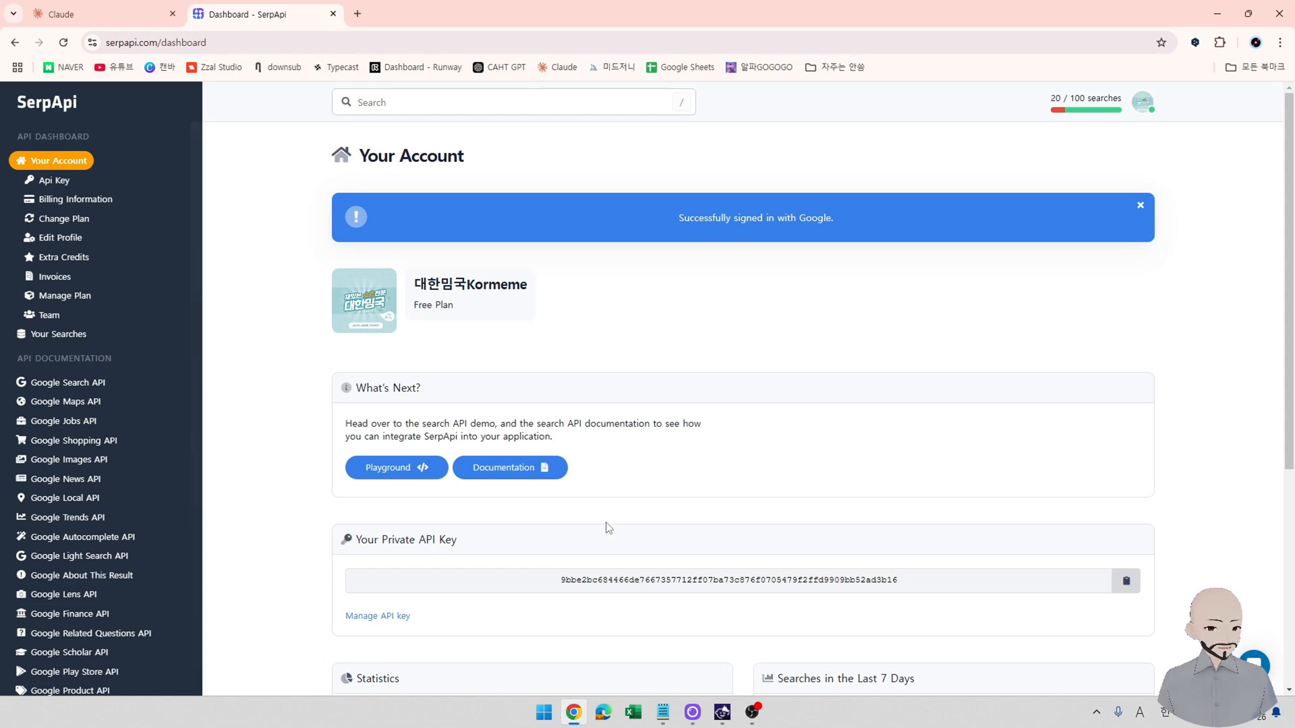
Locate the private API key on the SerpApi account dashboard and highlight it for inspection.
{"action": "left_click_drag", "start_coordinate": [379, 541], "coordinate": [467, 560]}
{"action": "left_click", "coordinate": [406, 541]}
{"action": "double_click", "coordinate": [604, 580]}
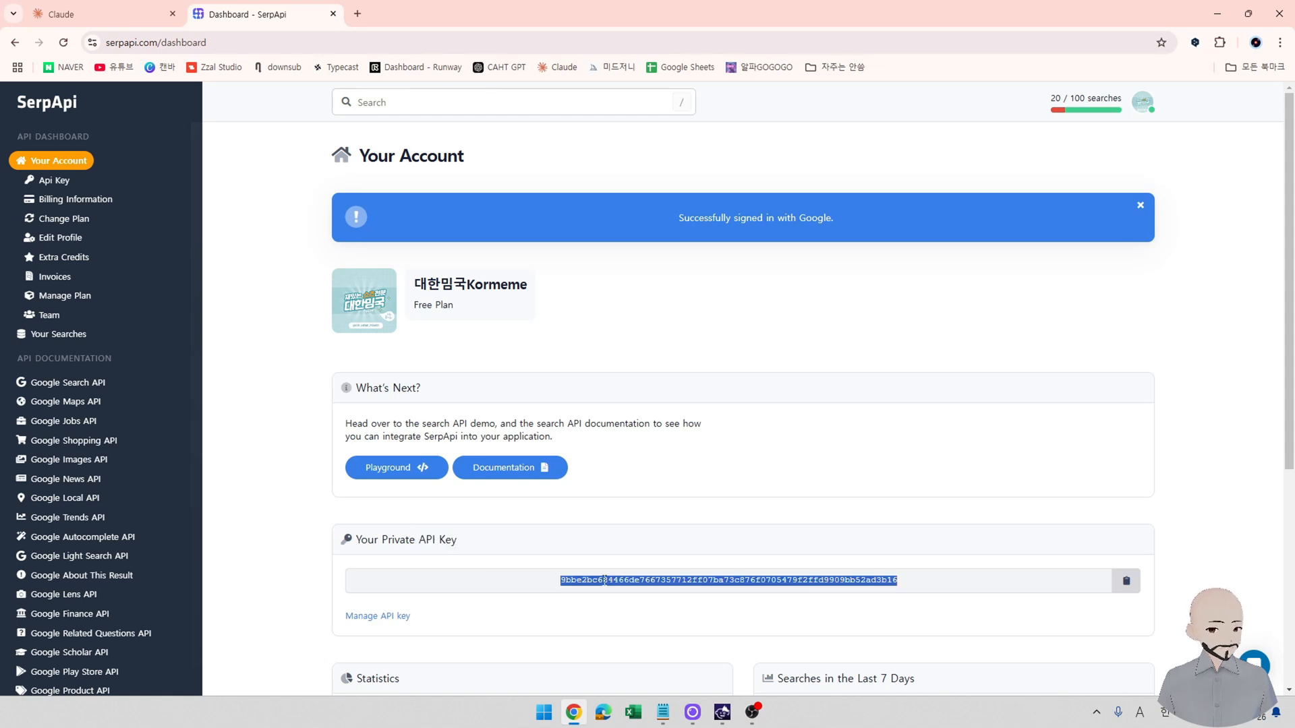
{"action": "double_click", "coordinate": [604, 580]}
{"action": "double_click", "coordinate": [604, 580]}
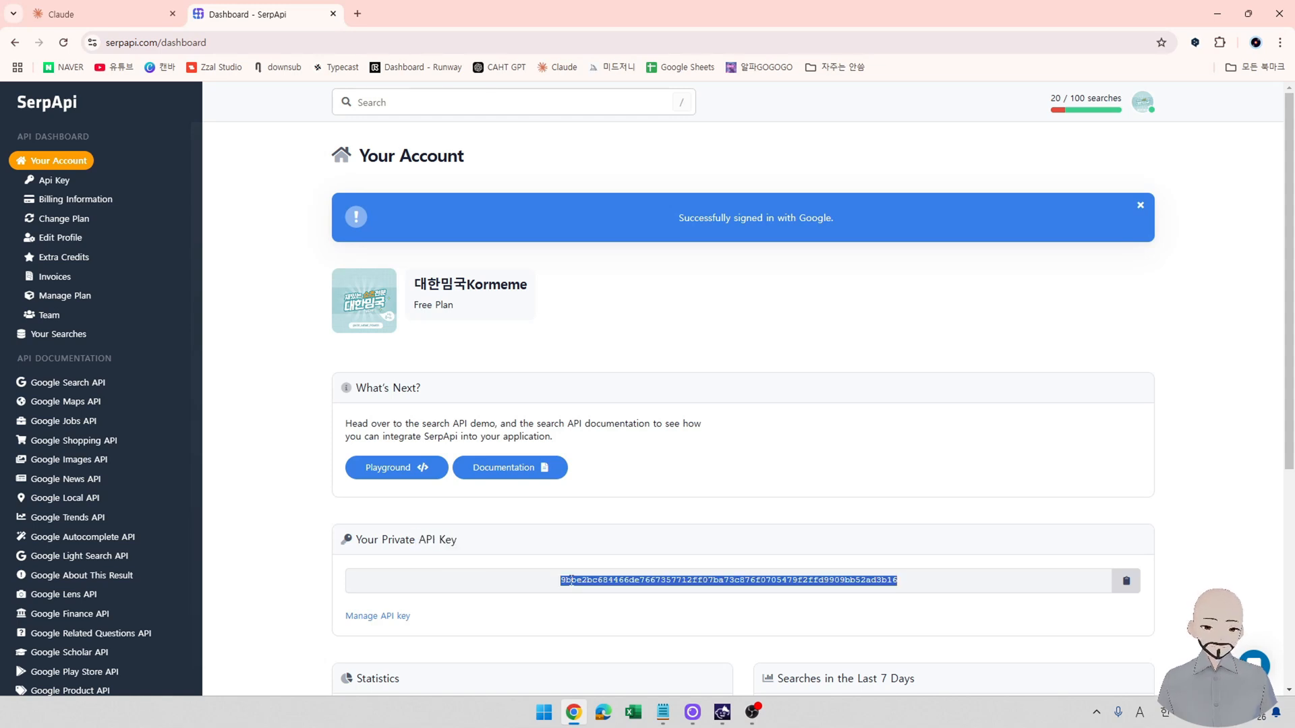
{"action": "left_click", "coordinate": [568, 581]}
{"action": "double_click", "coordinate": [568, 581]}
{"action": "left_click", "coordinate": [567, 586]}
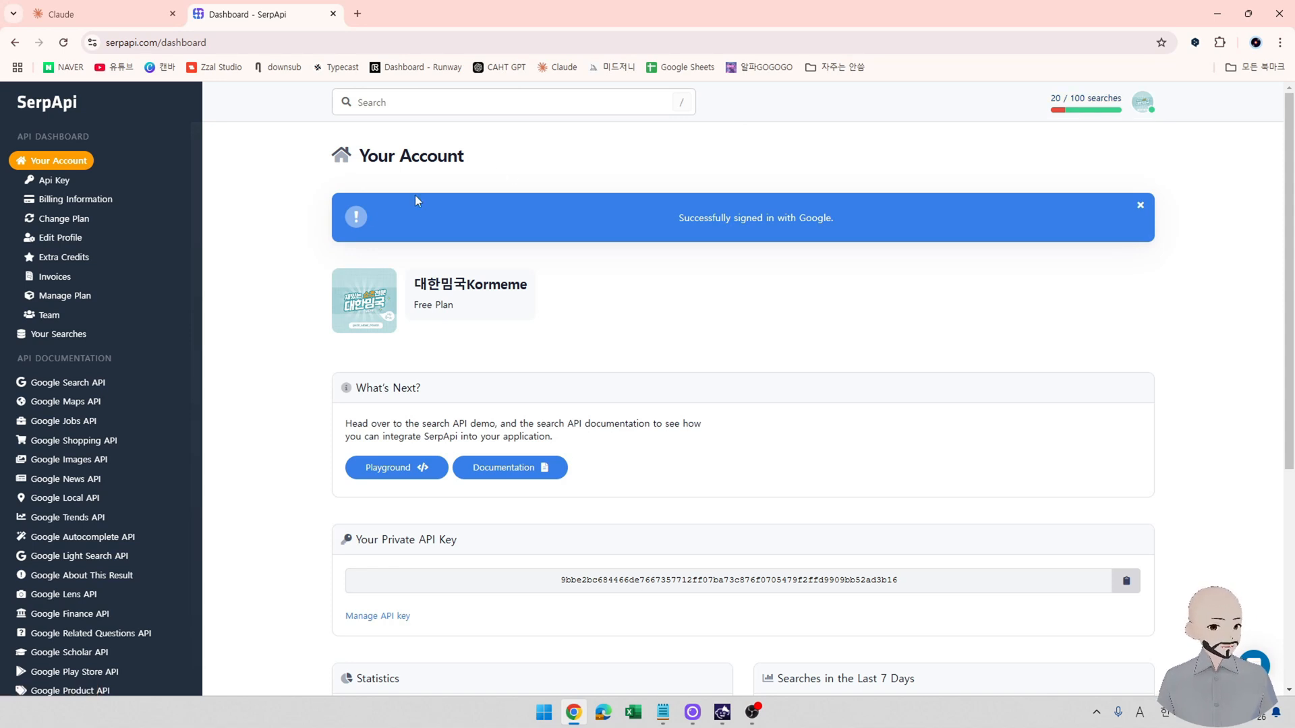
Look through SerpApi's list of available search APIs, from Google Search API down to Naver Search API and Extra APIs.
{"action": "scroll", "coordinate": [159, 326], "scroll_direction": "down", "scroll_amount": 1}
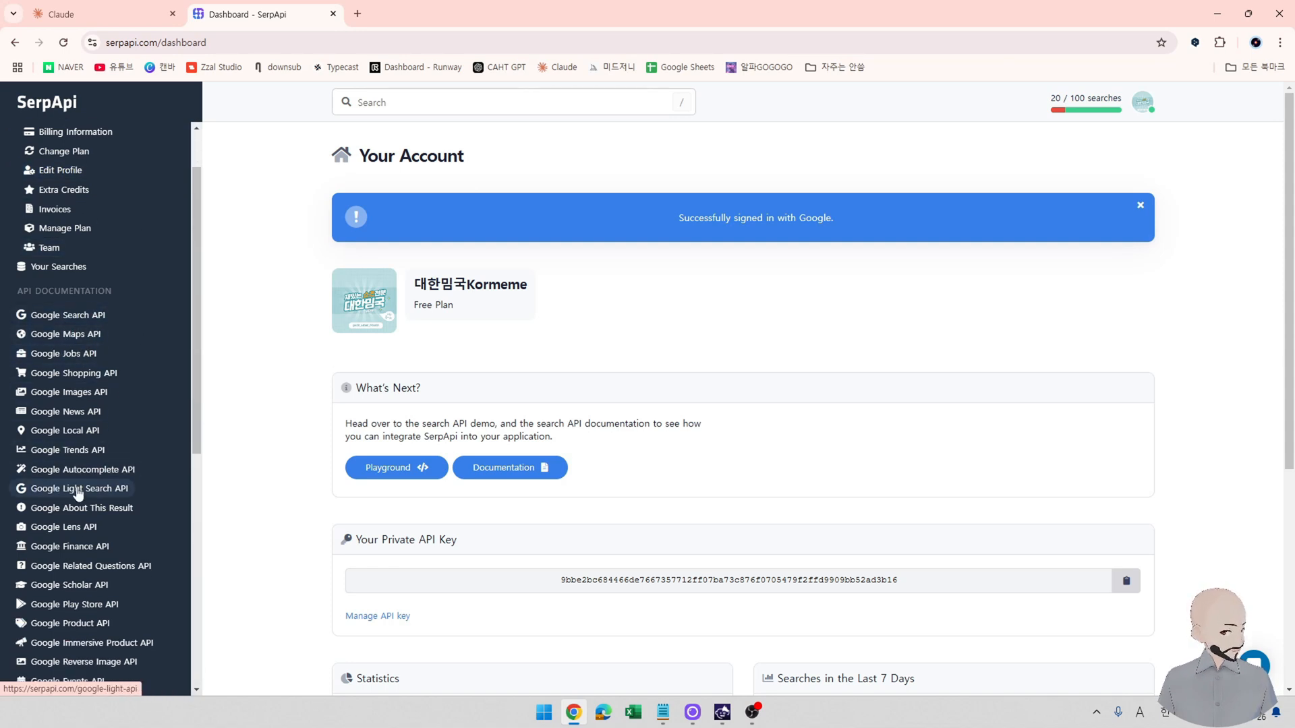
{"action": "scroll", "coordinate": [71, 491], "scroll_direction": "down", "scroll_amount": 2}
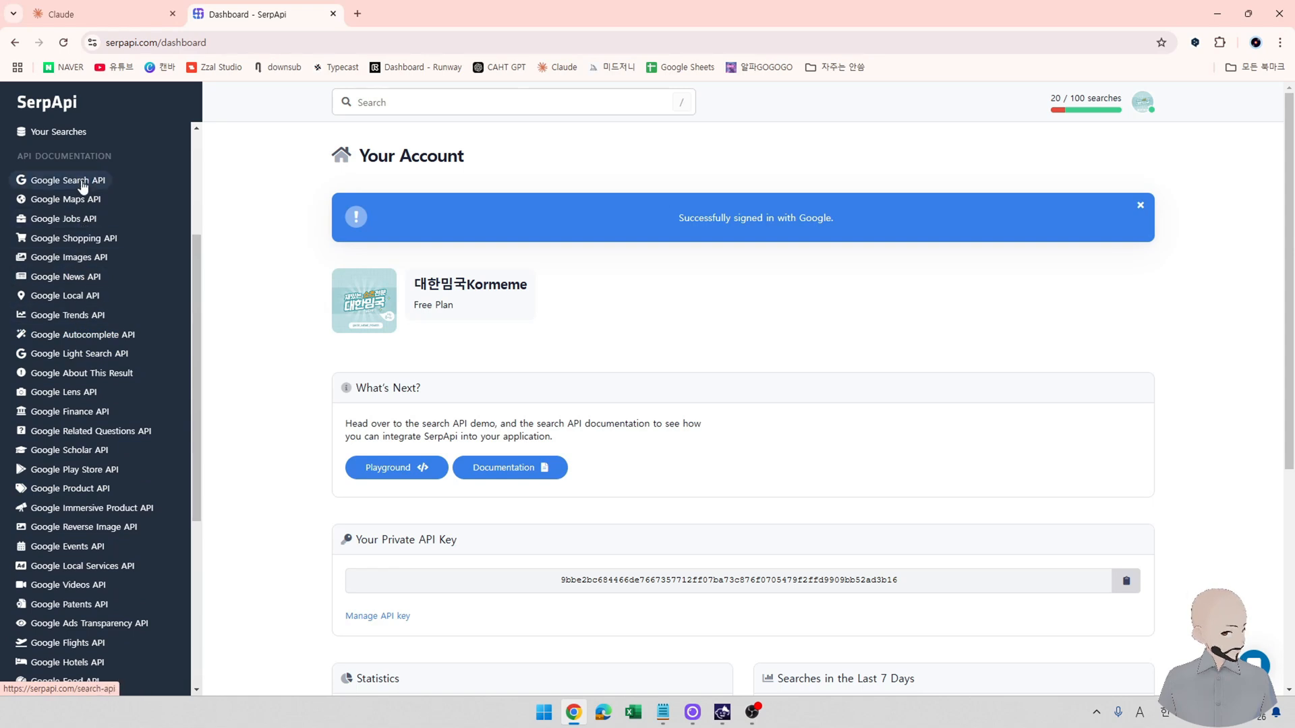
{"action": "scroll", "coordinate": [80, 557], "scroll_direction": "down", "scroll_amount": 1}
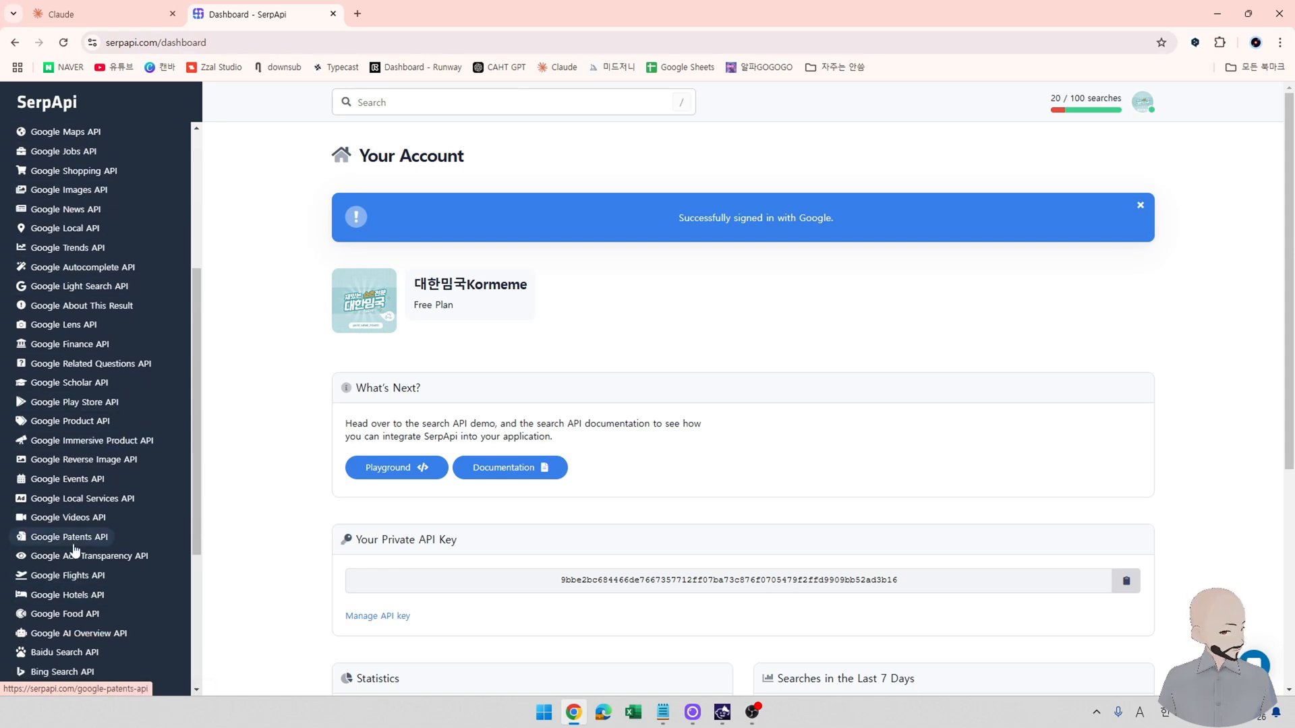
{"action": "scroll", "coordinate": [101, 539], "scroll_direction": "down", "scroll_amount": 2}
{"action": "scroll", "coordinate": [142, 547], "scroll_direction": "down", "scroll_amount": 1}
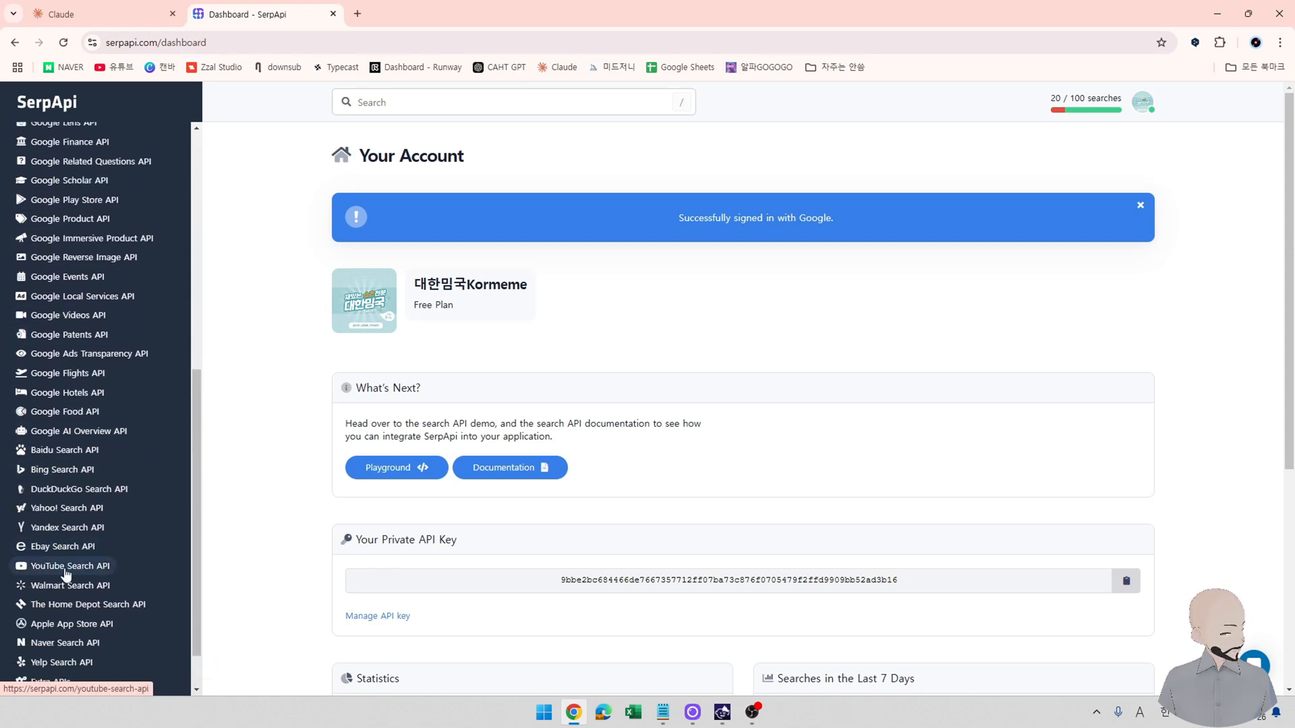
{"action": "scroll", "coordinate": [82, 572], "scroll_direction": "down", "scroll_amount": 1}
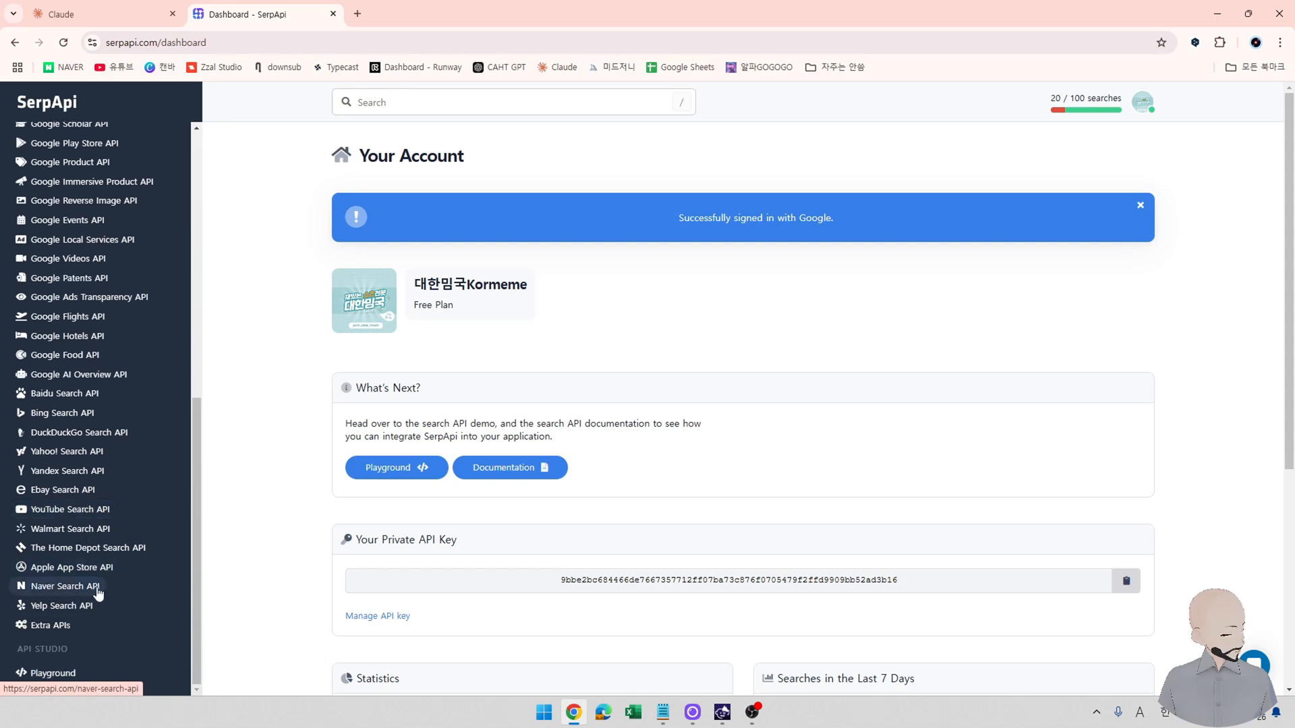
{"action": "scroll", "coordinate": [80, 593], "scroll_direction": "down", "scroll_amount": 2}
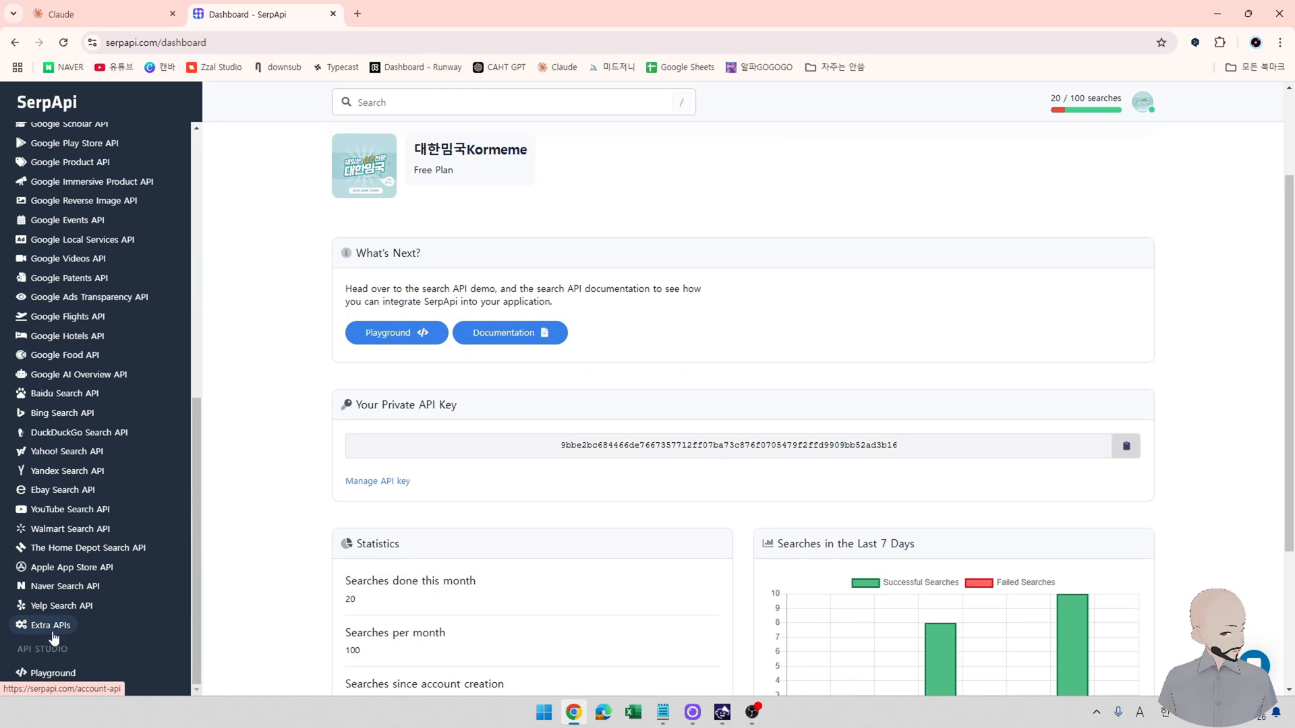
{"action": "scroll", "coordinate": [81, 624], "scroll_direction": "up", "scroll_amount": 3}
{"action": "scroll", "coordinate": [88, 619], "scroll_direction": "up", "scroll_amount": 5}
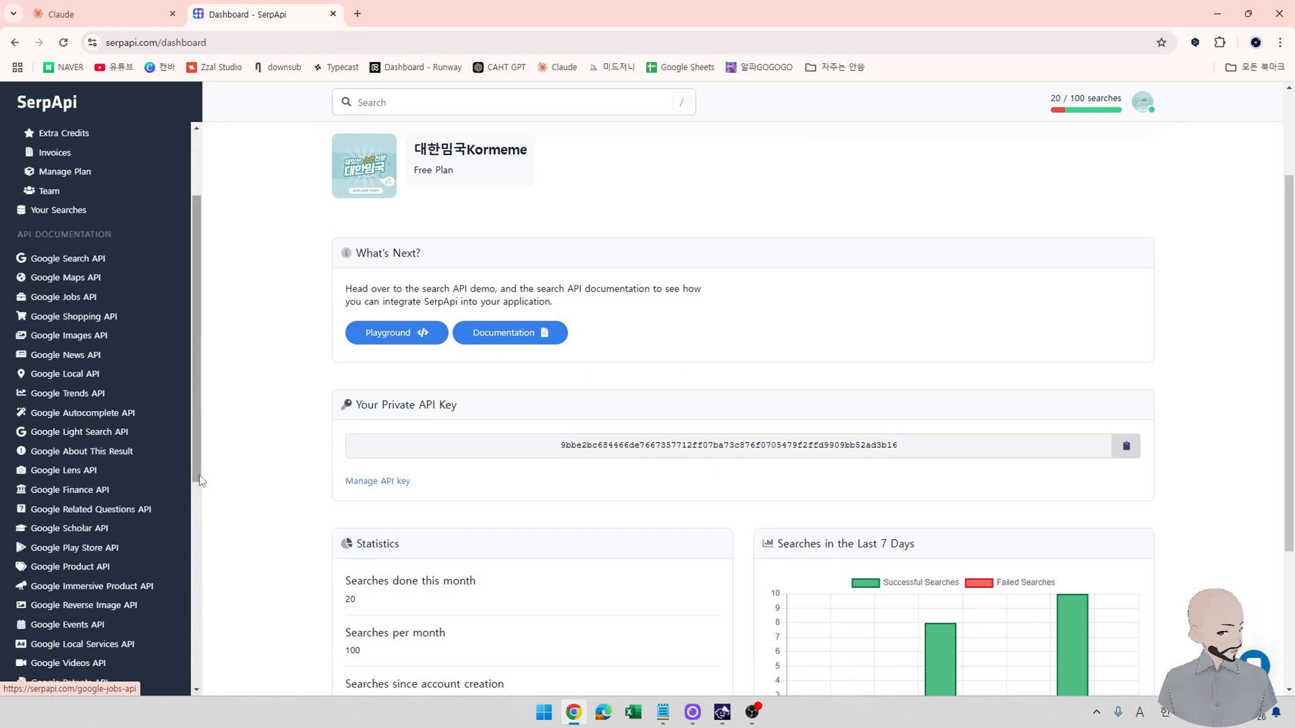
{"action": "scroll", "coordinate": [303, 541], "scroll_direction": "up", "scroll_amount": 2}
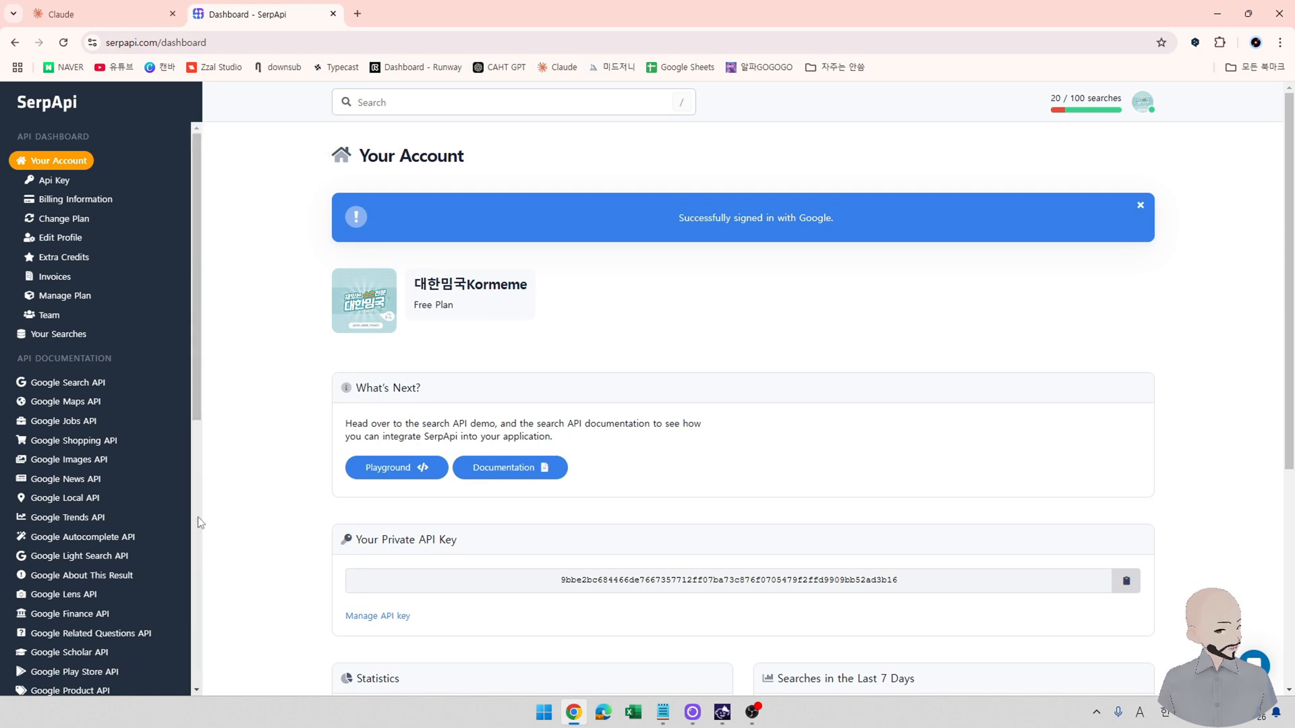
{"action": "scroll", "coordinate": [176, 536], "scroll_direction": "down", "scroll_amount": 6}
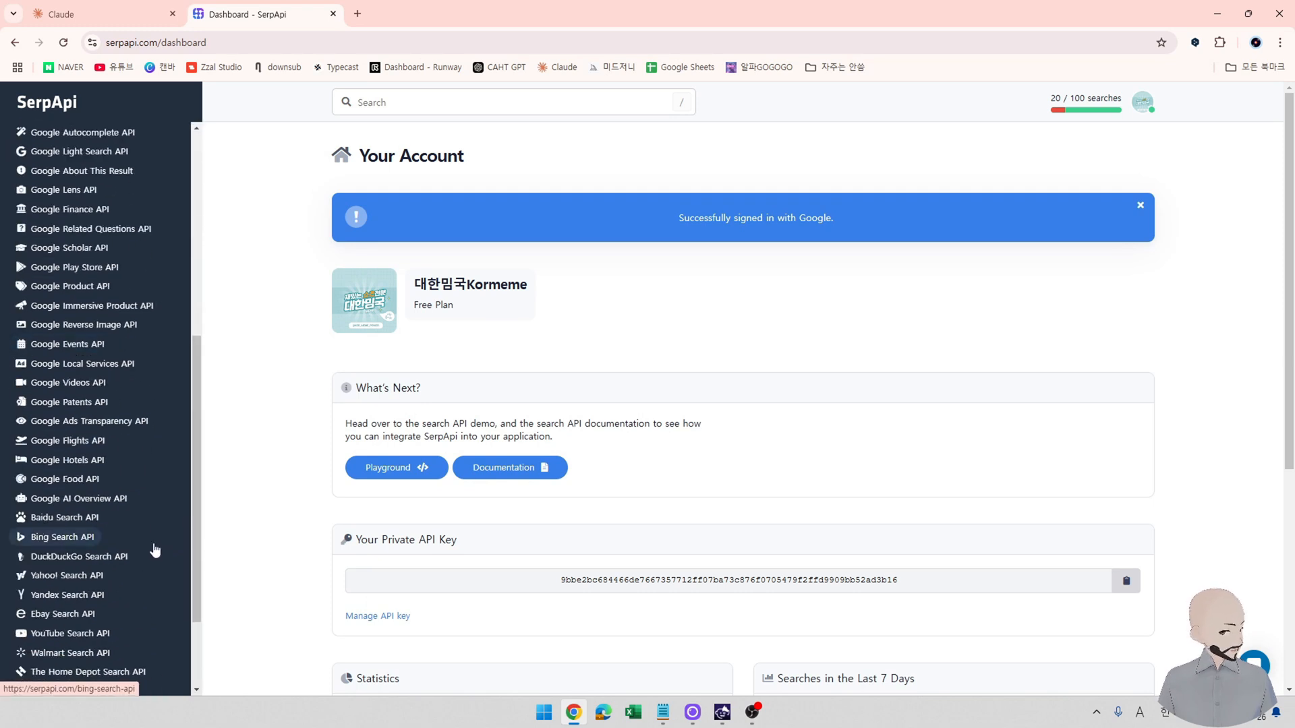
{"action": "scroll", "coordinate": [152, 550], "scroll_direction": "down", "scroll_amount": 2}
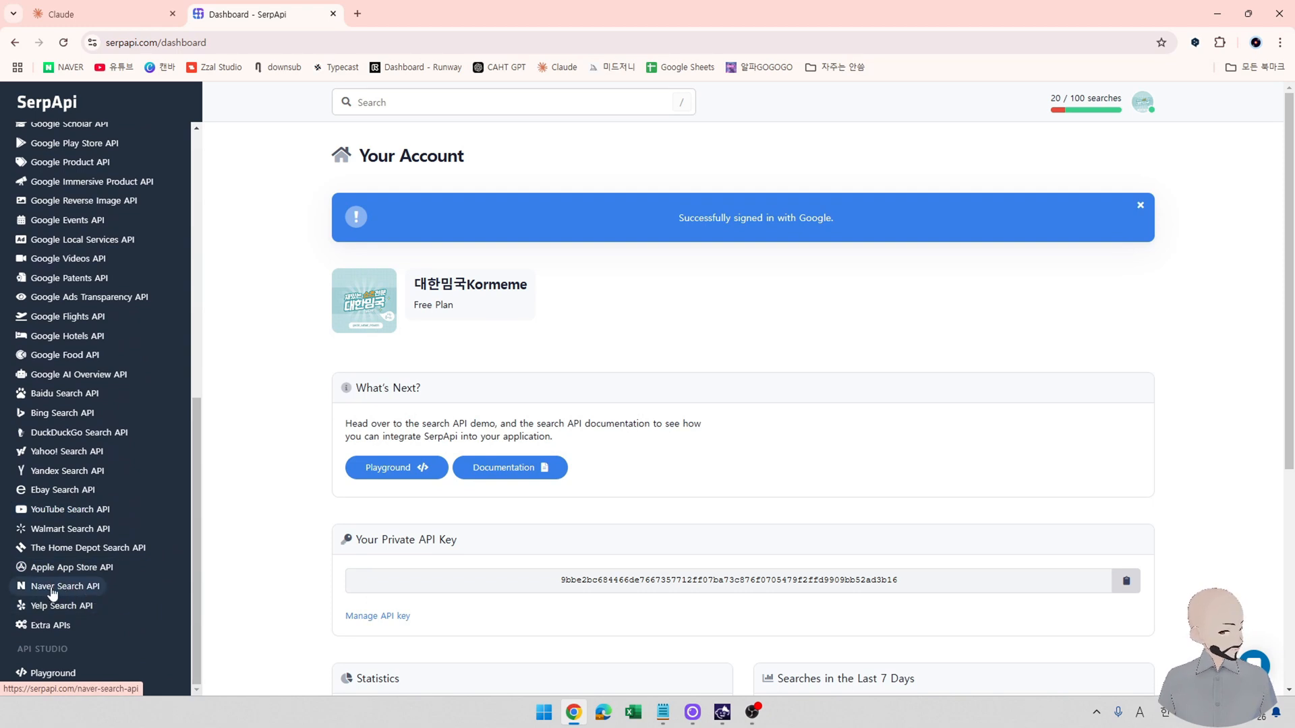
{"action": "scroll", "coordinate": [133, 593], "scroll_direction": "up", "scroll_amount": 8}
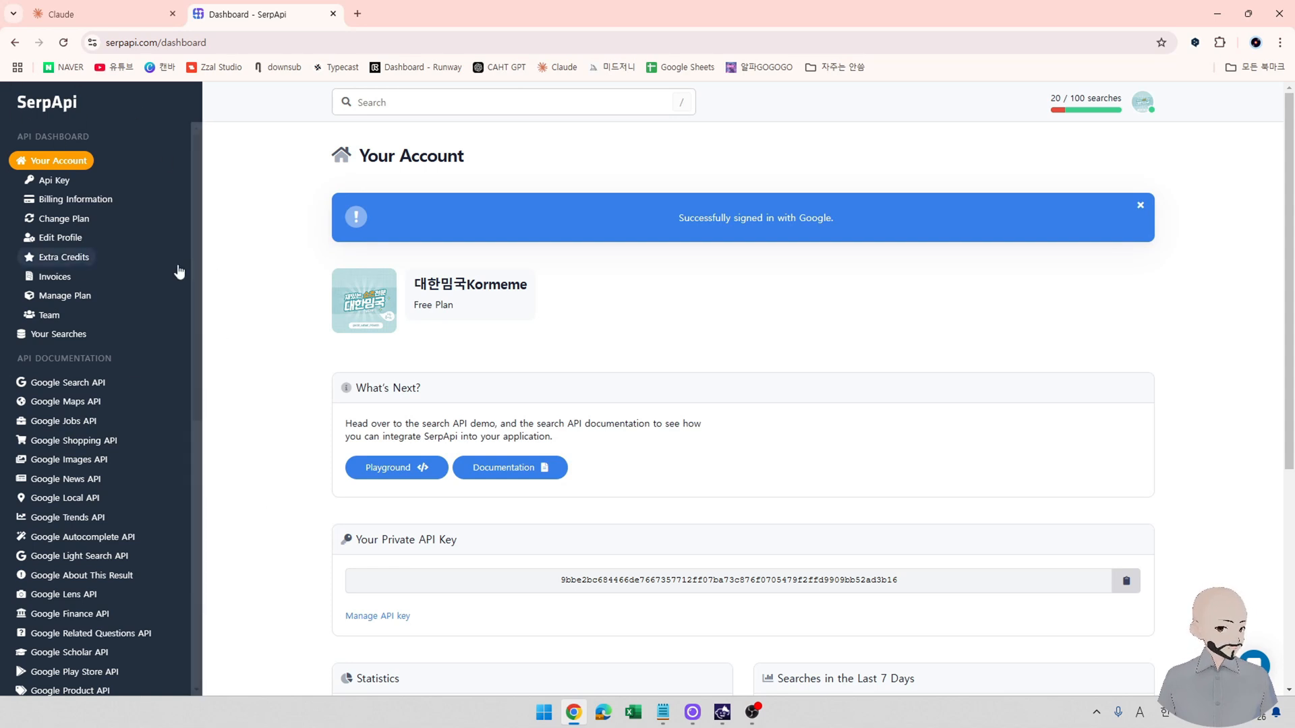
Review the list of search APIs, copy the private API key from the account dashboard, and briefly switch to Notepad.
{"action": "scroll", "coordinate": [24, 375], "scroll_direction": "down", "scroll_amount": 7}
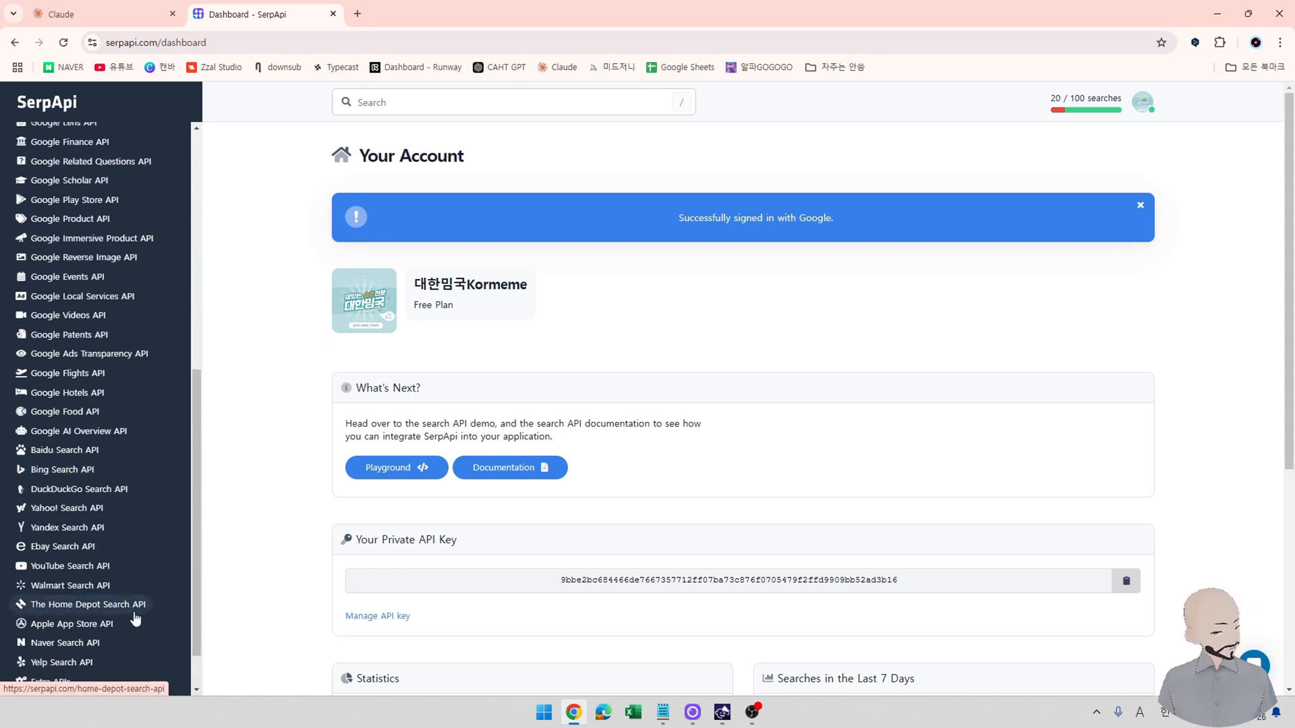
{"action": "scroll", "coordinate": [155, 631], "scroll_direction": "up", "scroll_amount": 3}
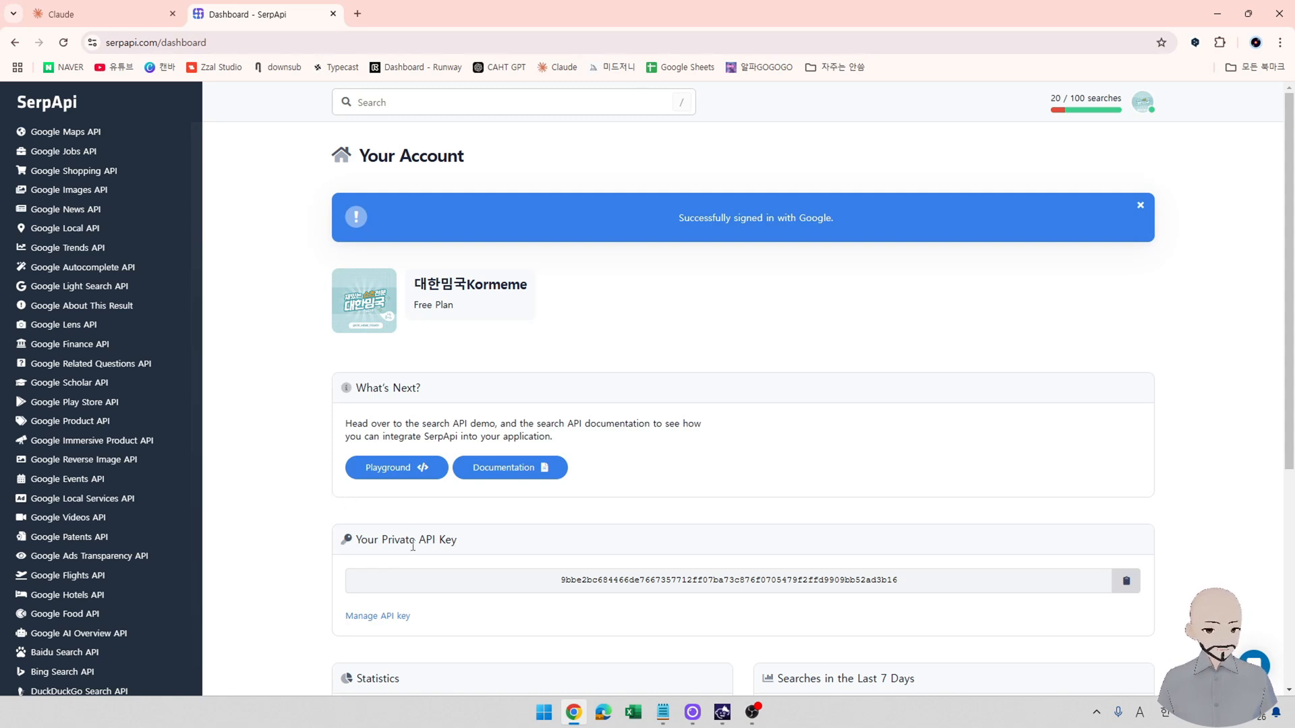
{"action": "left_click", "coordinate": [1126, 581]}
{"action": "left_click", "coordinate": [663, 711]}
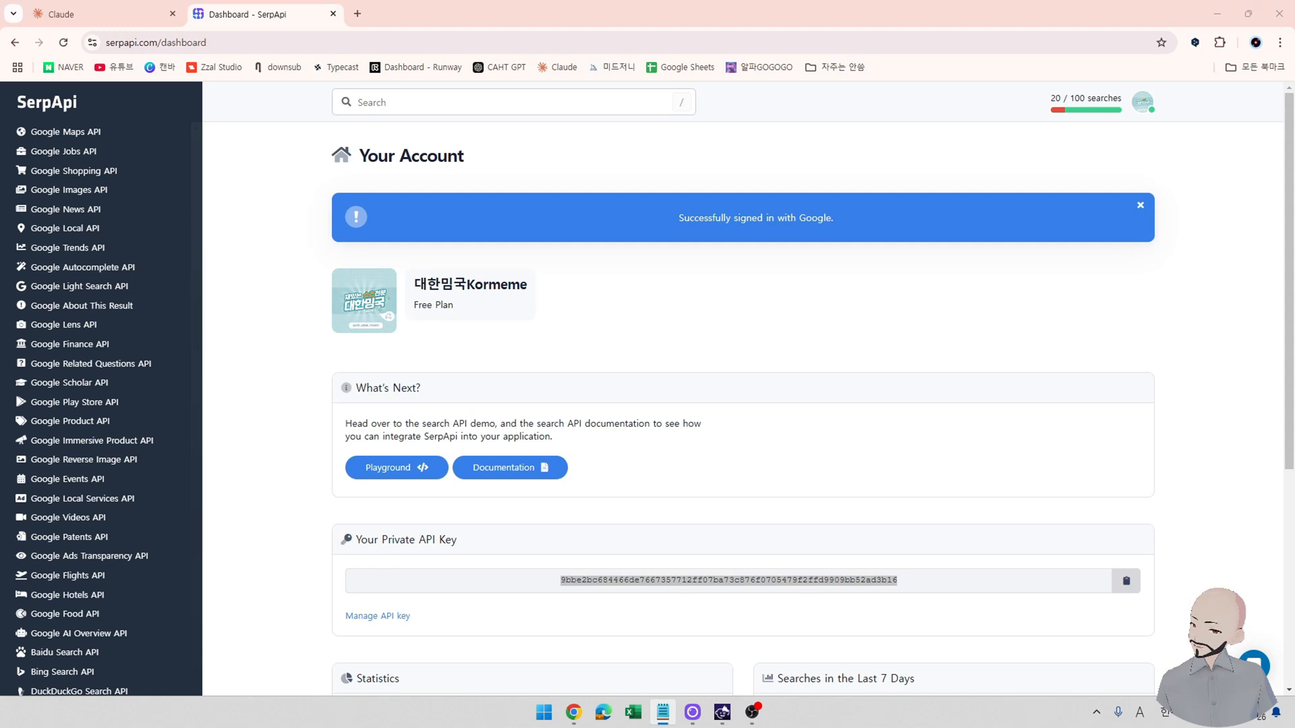
{"action": "left_click", "coordinate": [492, 359]}
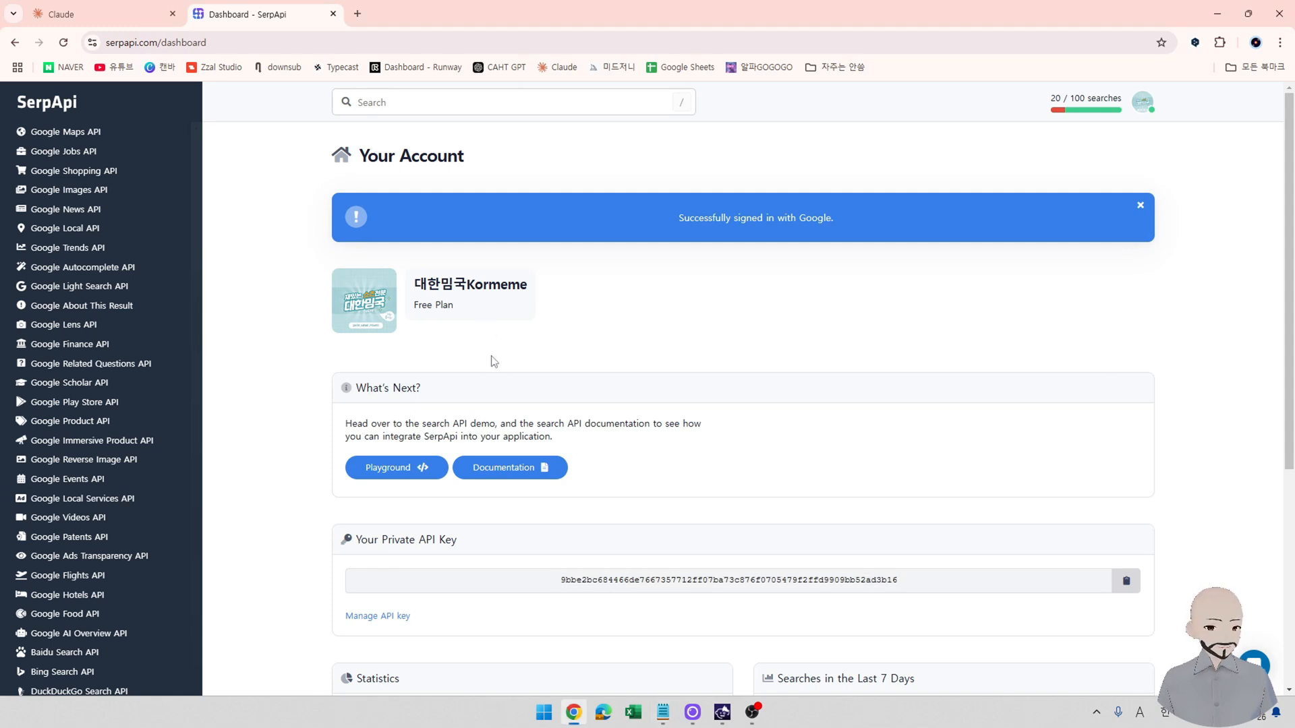
Open the Naver Search API documentation and examine the required query parameter and its supported search operators.
{"action": "scroll", "coordinate": [61, 560], "scroll_direction": "down", "scroll_amount": 3}
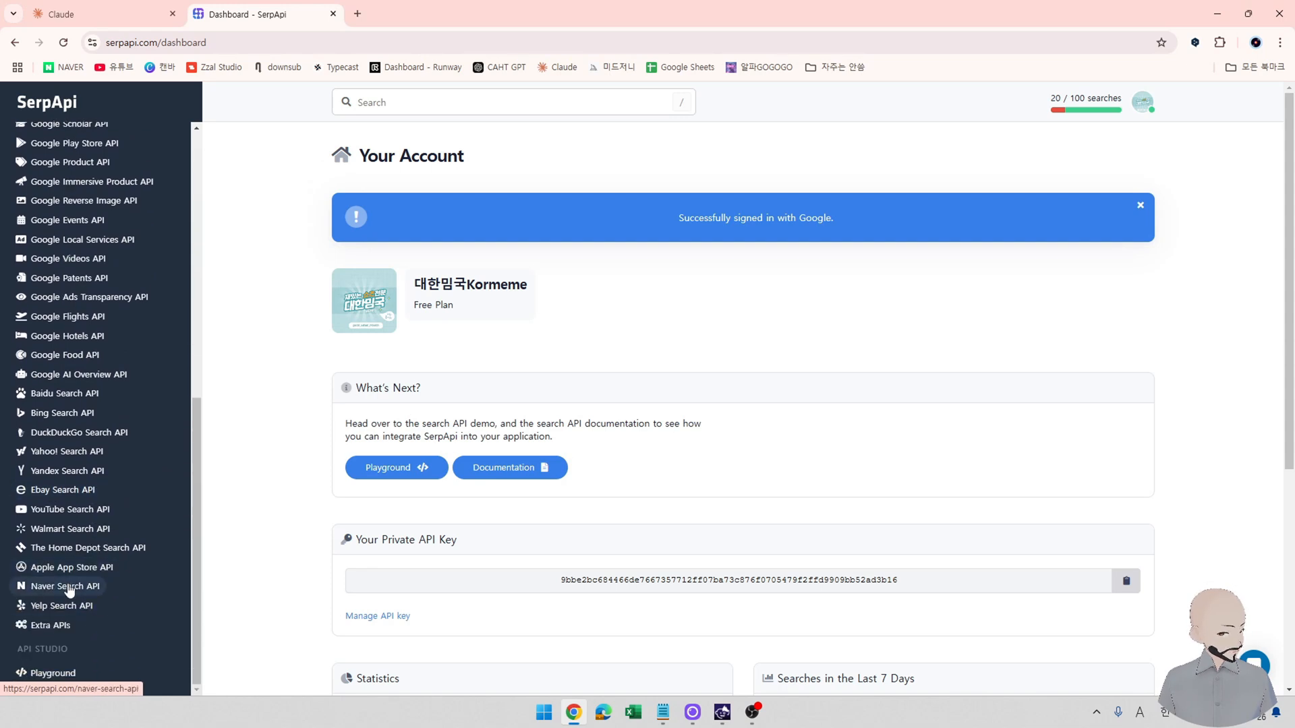
{"action": "left_click", "coordinate": [47, 592]}
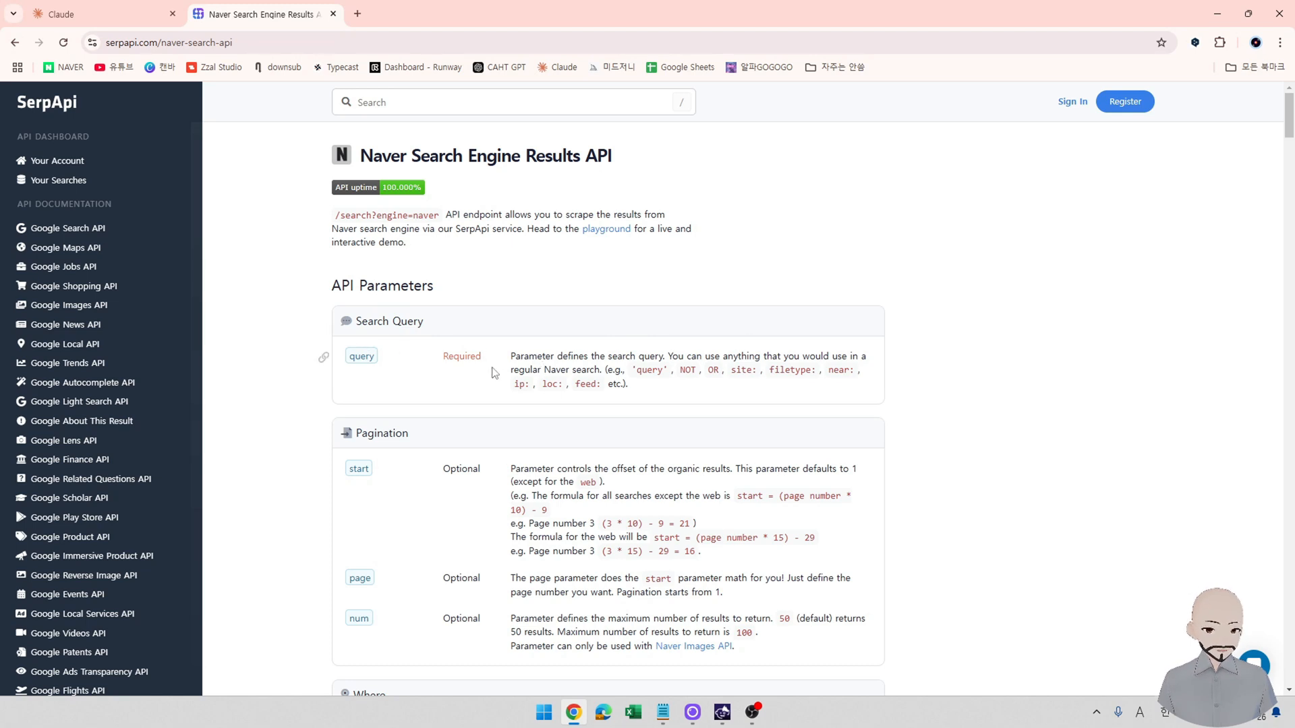
{"action": "double_click", "coordinate": [452, 356]}
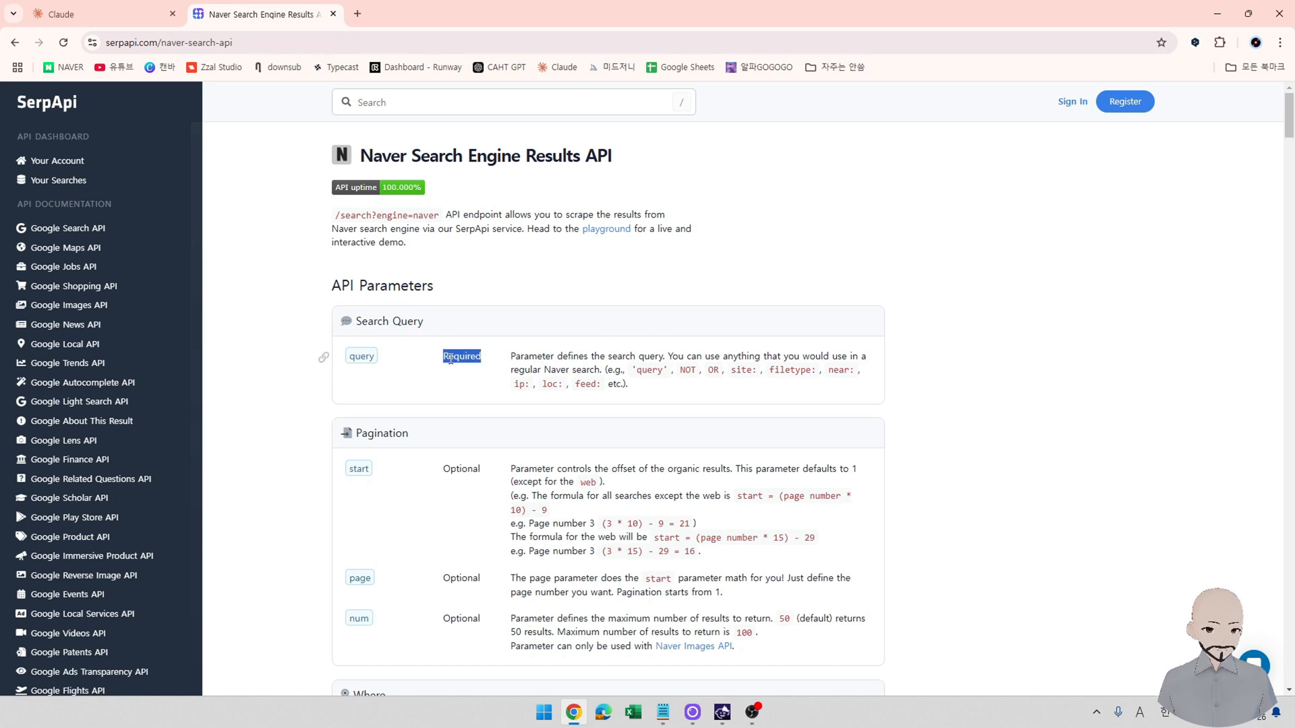
{"action": "double_click", "coordinate": [650, 370]}
{"action": "double_click", "coordinate": [714, 371]}
{"action": "left_click", "coordinate": [721, 375]}
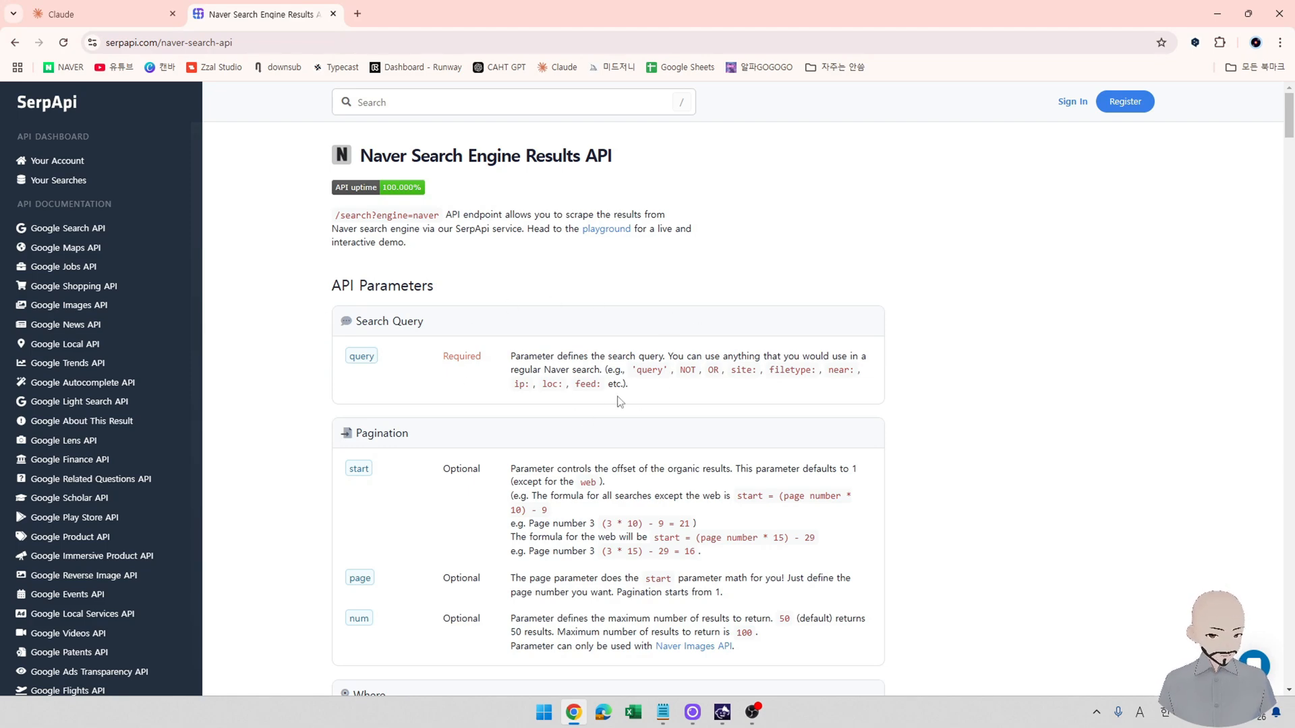
Read through the Naver API's pagination, where and SerpApi parameters down to the example for query paris, and return to the page's beginning.
{"action": "scroll", "coordinate": [513, 466], "scroll_direction": "down", "scroll_amount": 6}
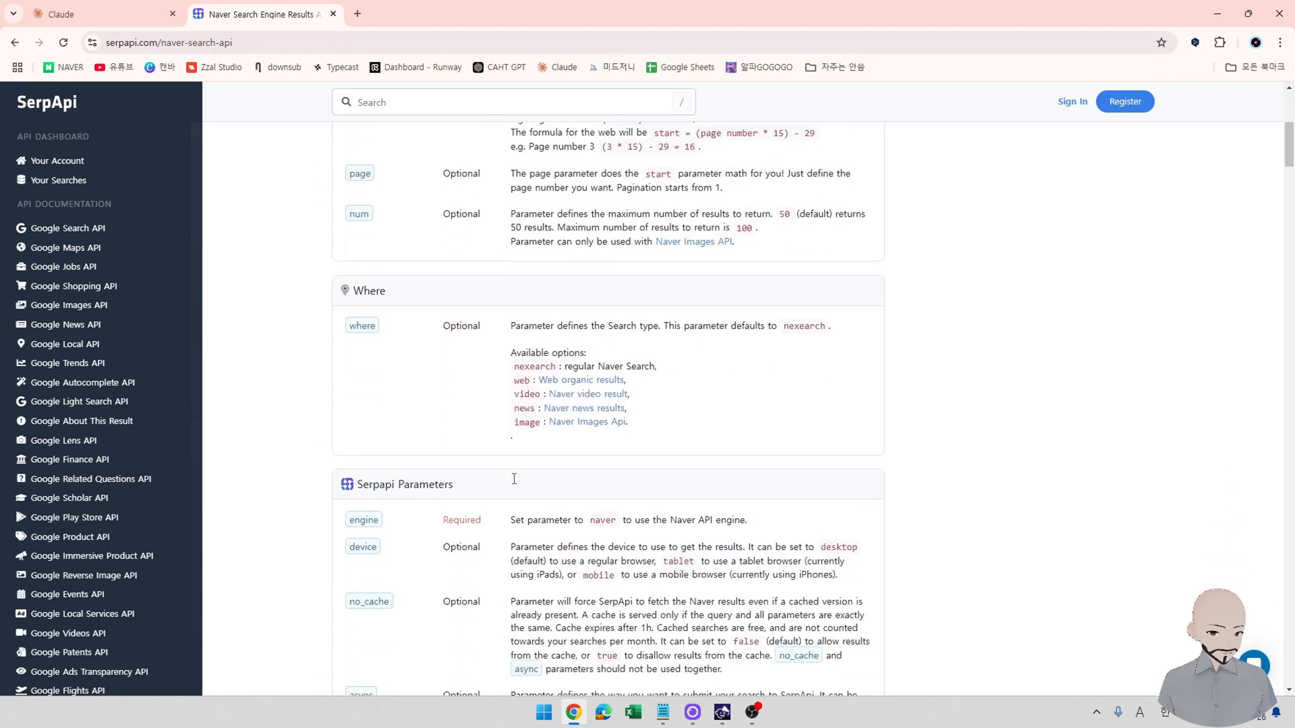
{"action": "scroll", "coordinate": [514, 479], "scroll_direction": "down", "scroll_amount": 4}
{"action": "scroll", "coordinate": [514, 479], "scroll_direction": "down", "scroll_amount": 11}
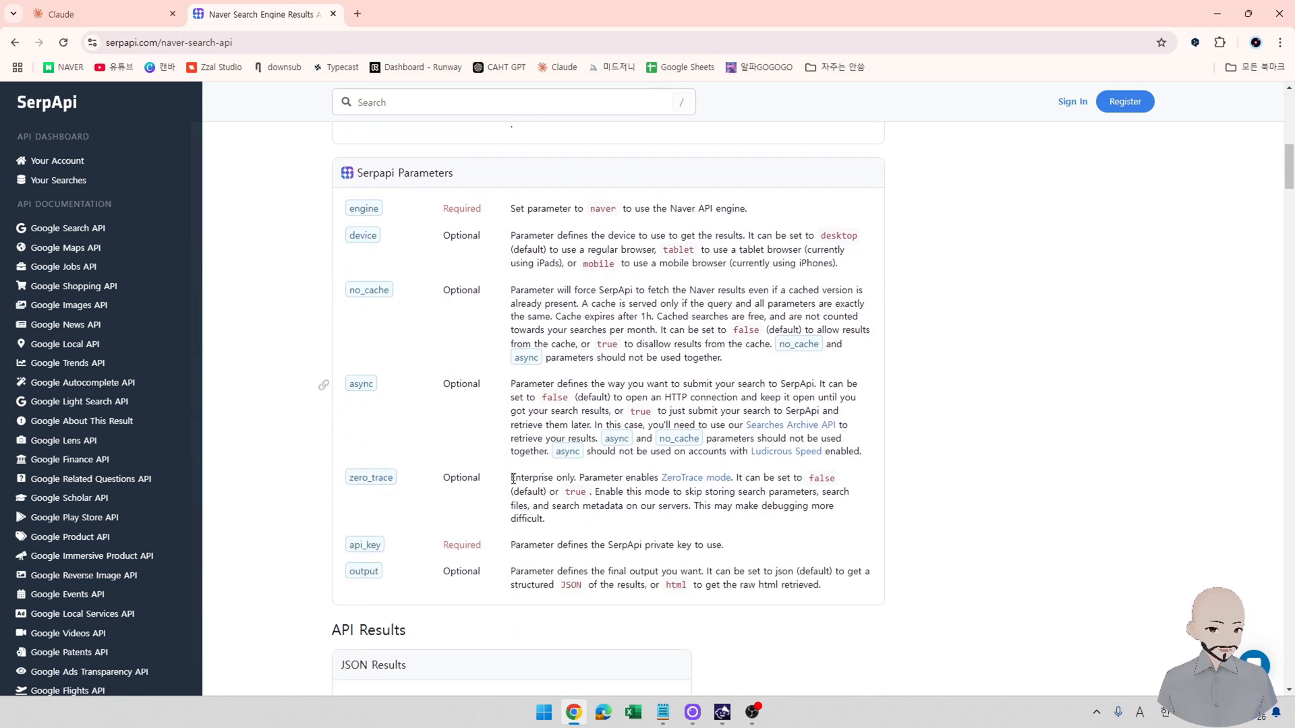
{"action": "scroll", "coordinate": [514, 485], "scroll_direction": "down", "scroll_amount": 2}
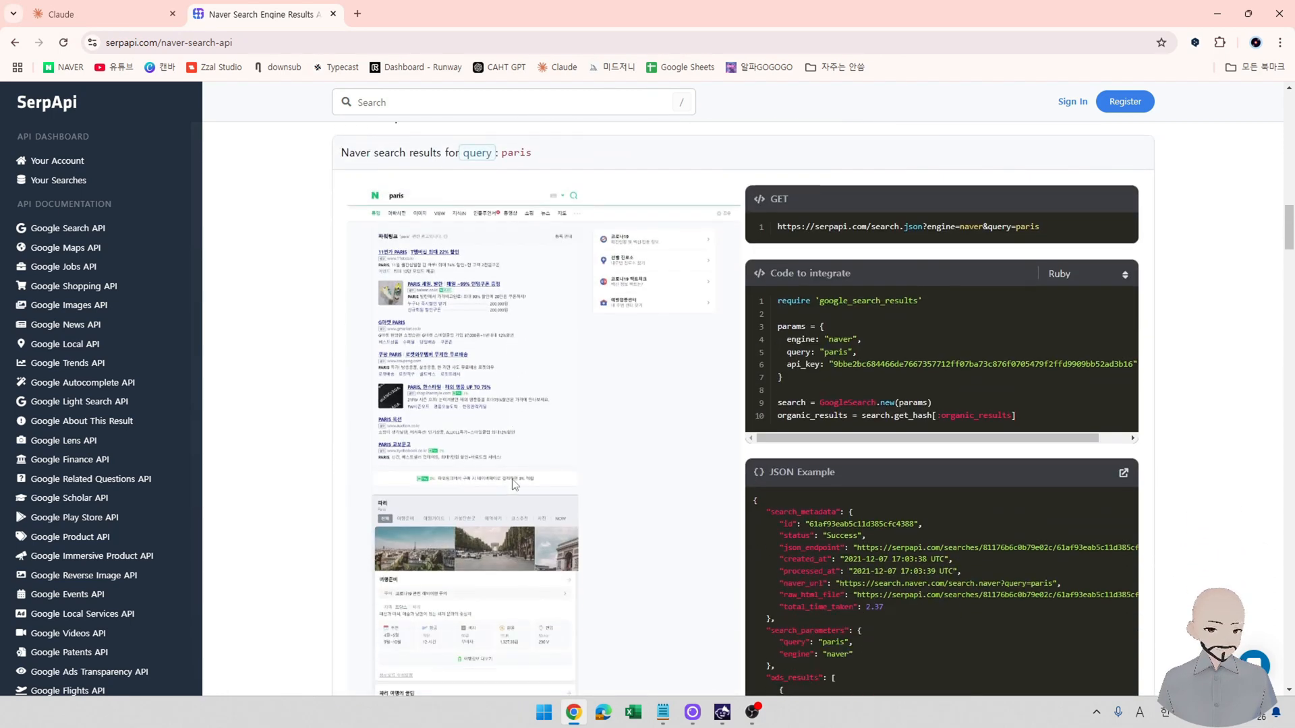
{"action": "scroll", "coordinate": [629, 496], "scroll_direction": "up", "scroll_amount": 5}
{"action": "scroll", "coordinate": [630, 496], "scroll_direction": "up", "scroll_amount": 8}
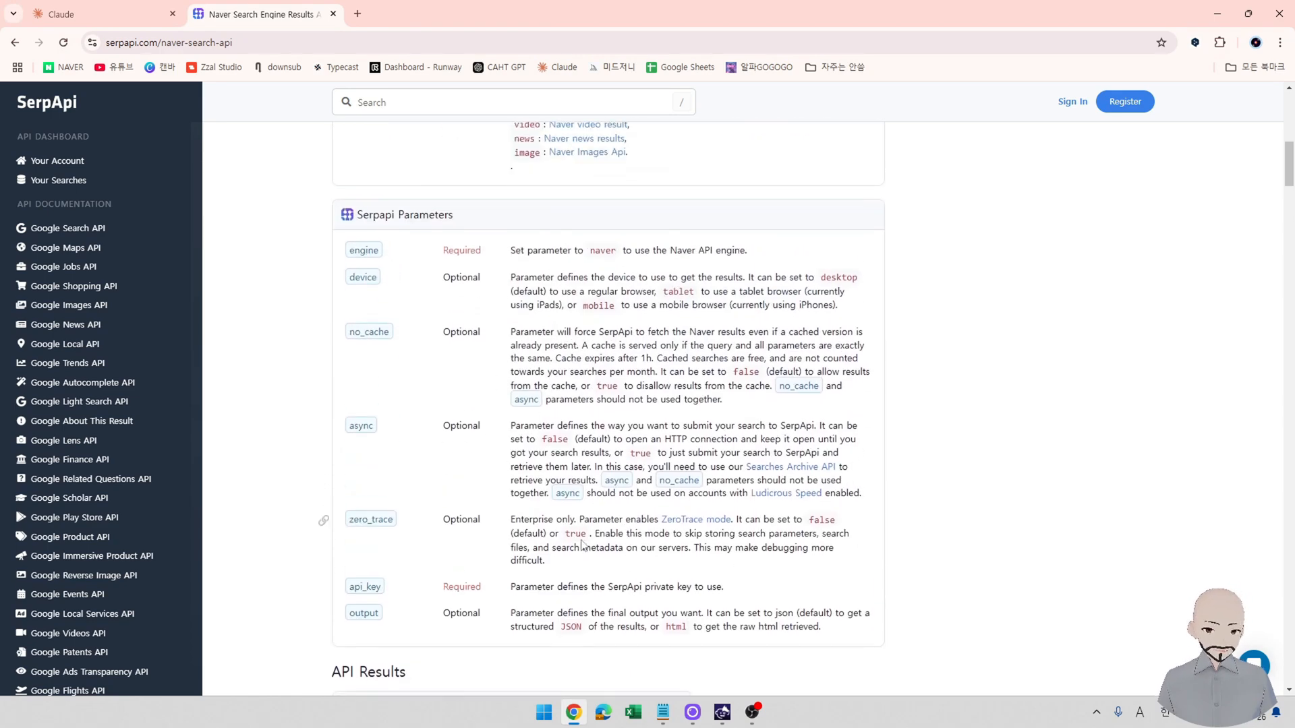
{"action": "scroll", "coordinate": [604, 580], "scroll_direction": "up", "scroll_amount": 11}
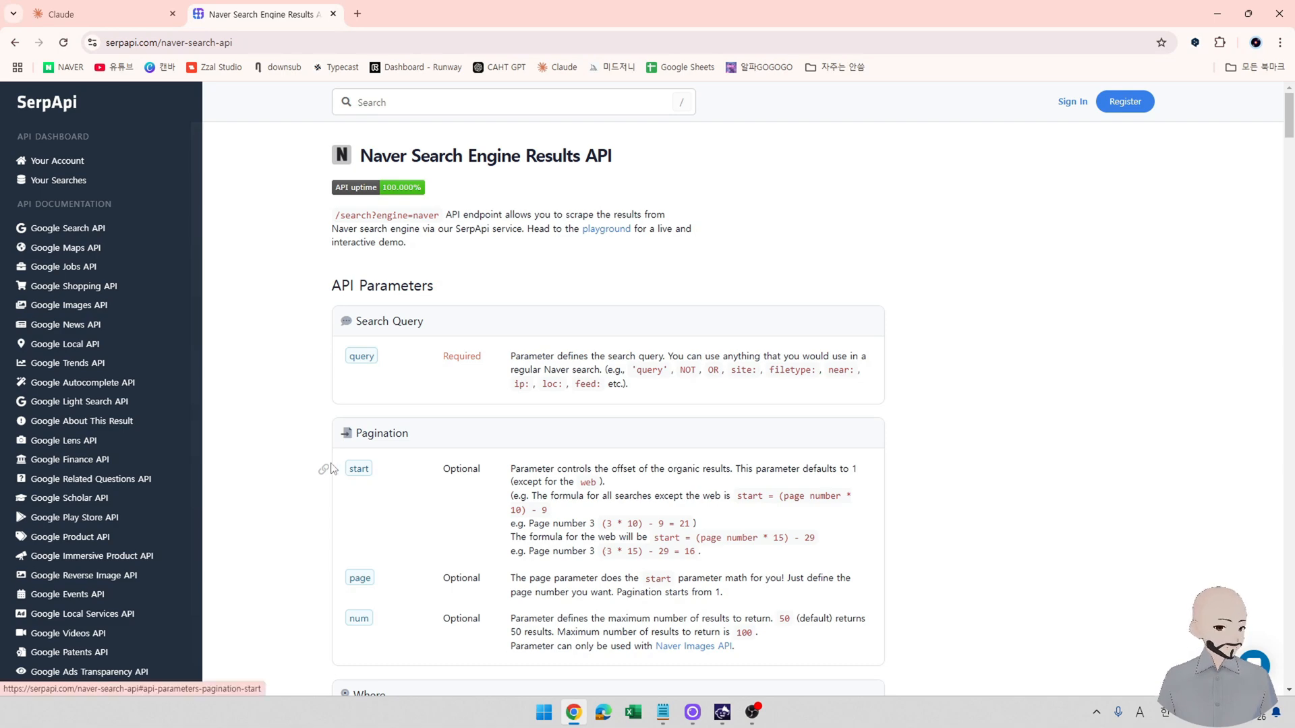
Open ChatGPT in a new browser tab and start creating a new GPT from the account's own GPTs page.
{"action": "left_click", "coordinate": [358, 14]}
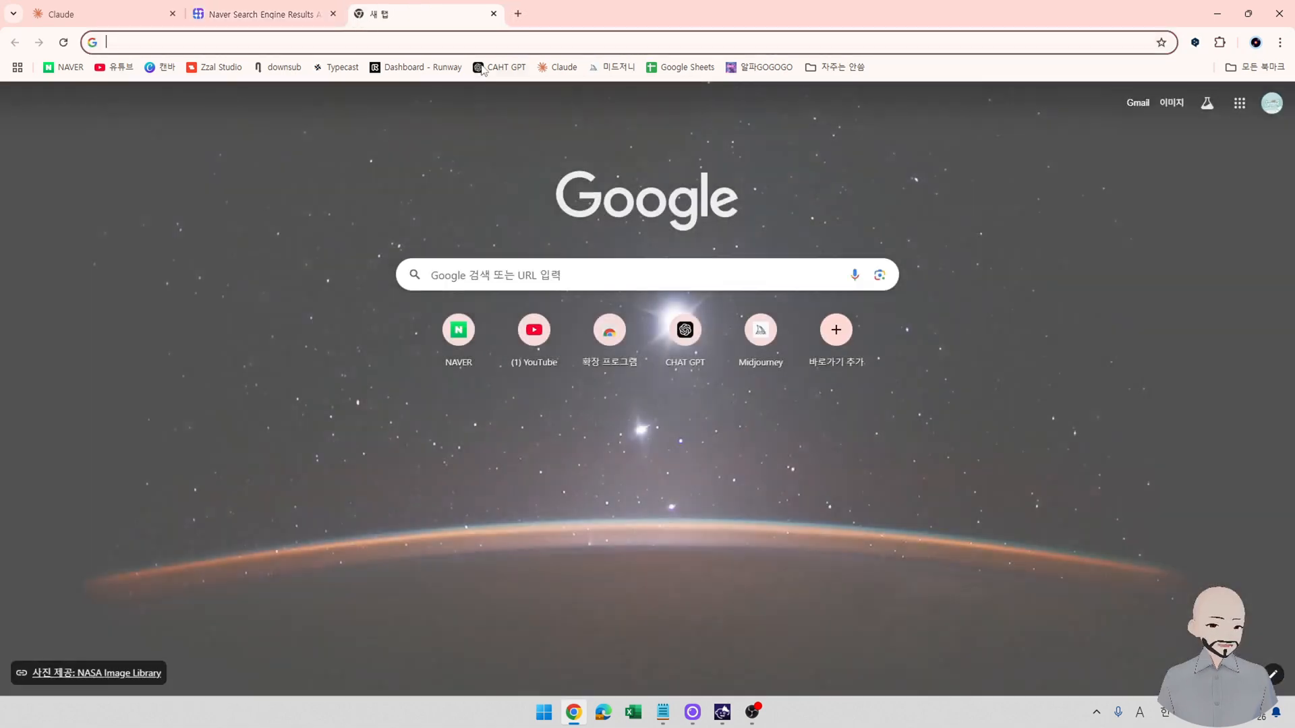
{"action": "left_click", "coordinate": [499, 66]}
{"action": "left_click", "coordinate": [499, 316]}
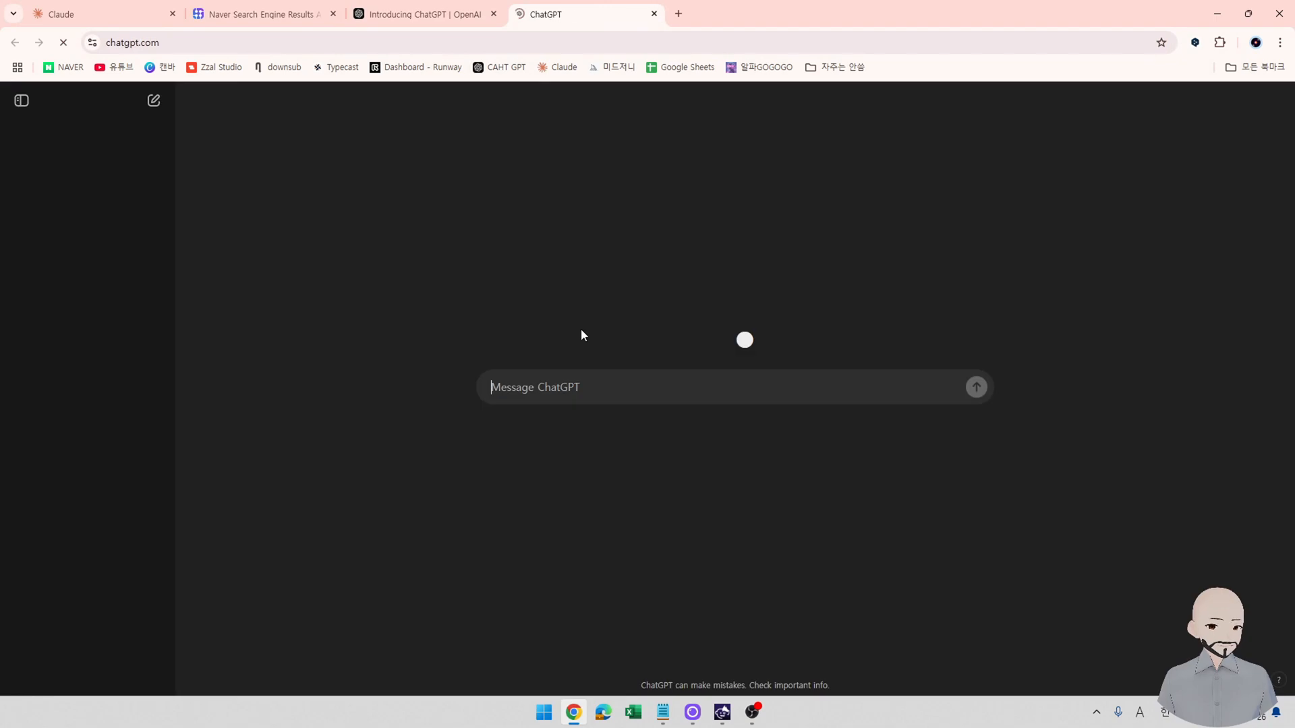
{"action": "left_click", "coordinate": [1271, 101]}
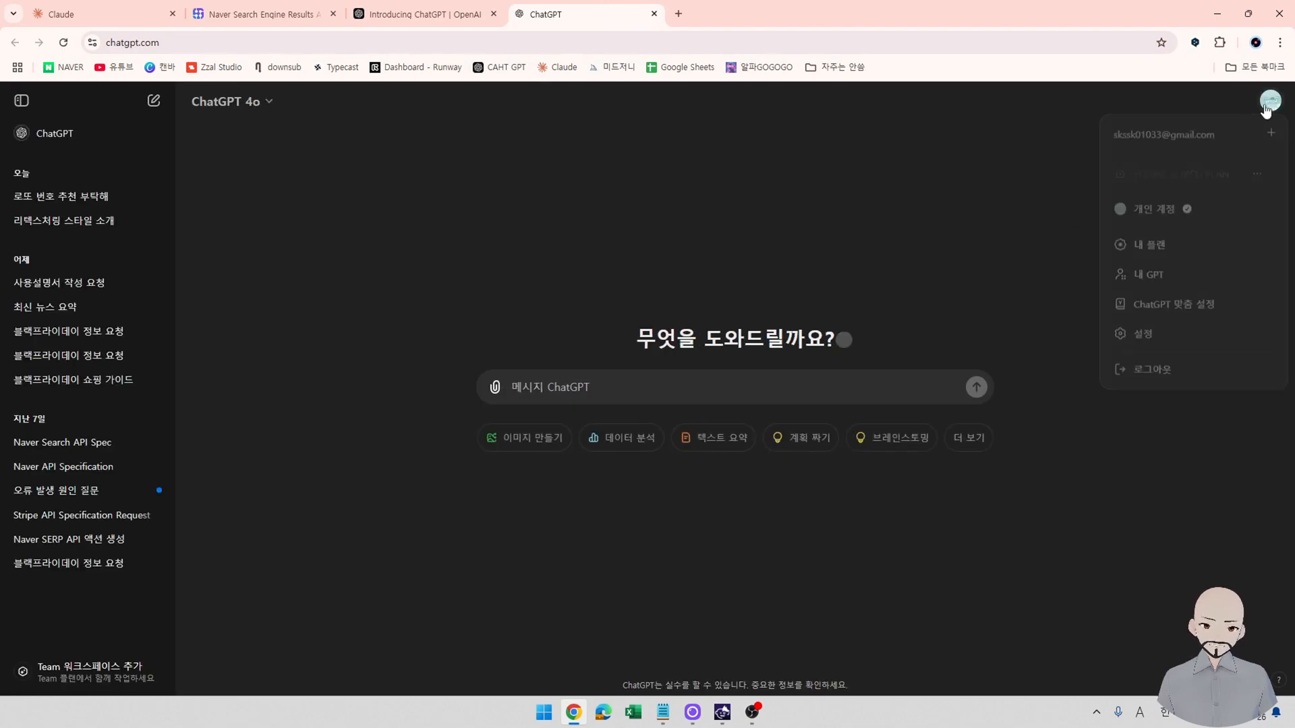
{"action": "left_click", "coordinate": [1153, 244]}
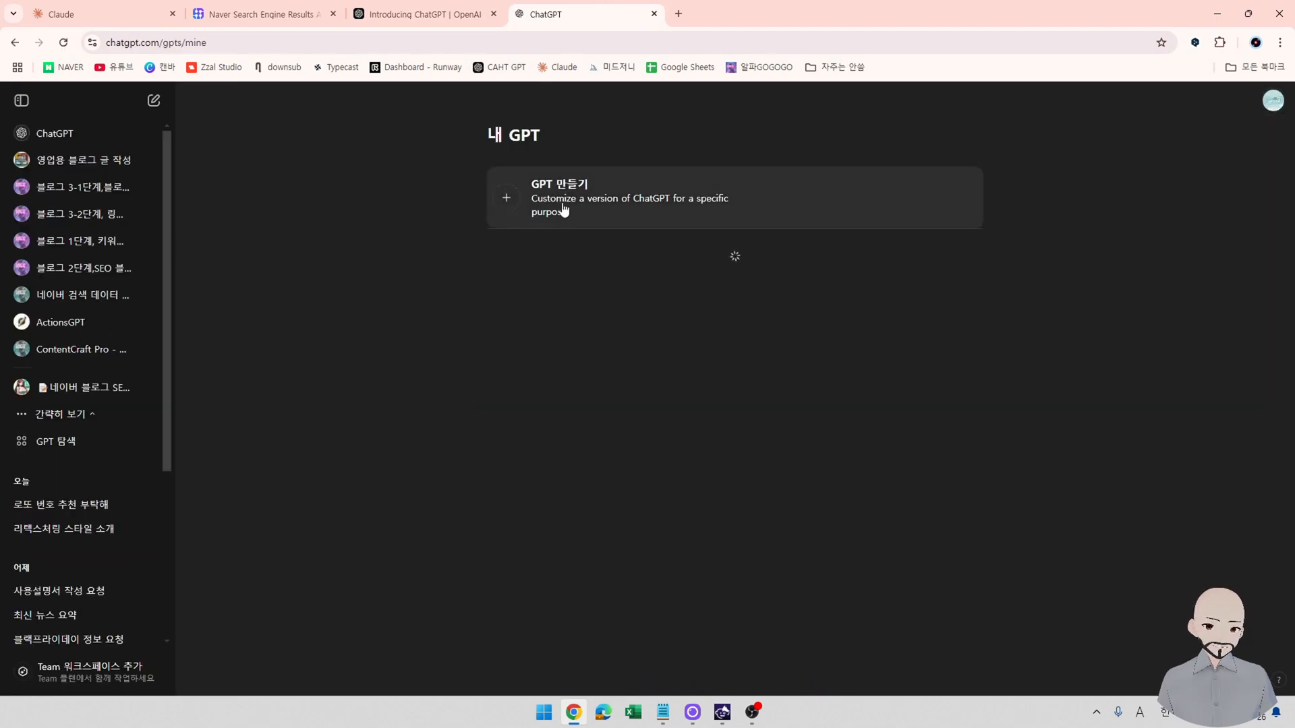
{"action": "left_click", "coordinate": [563, 203]}
Look over the new GPT's configuration fields, from name, description and instructions down to capabilities and actions.
{"action": "left_click", "coordinate": [260, 407]}
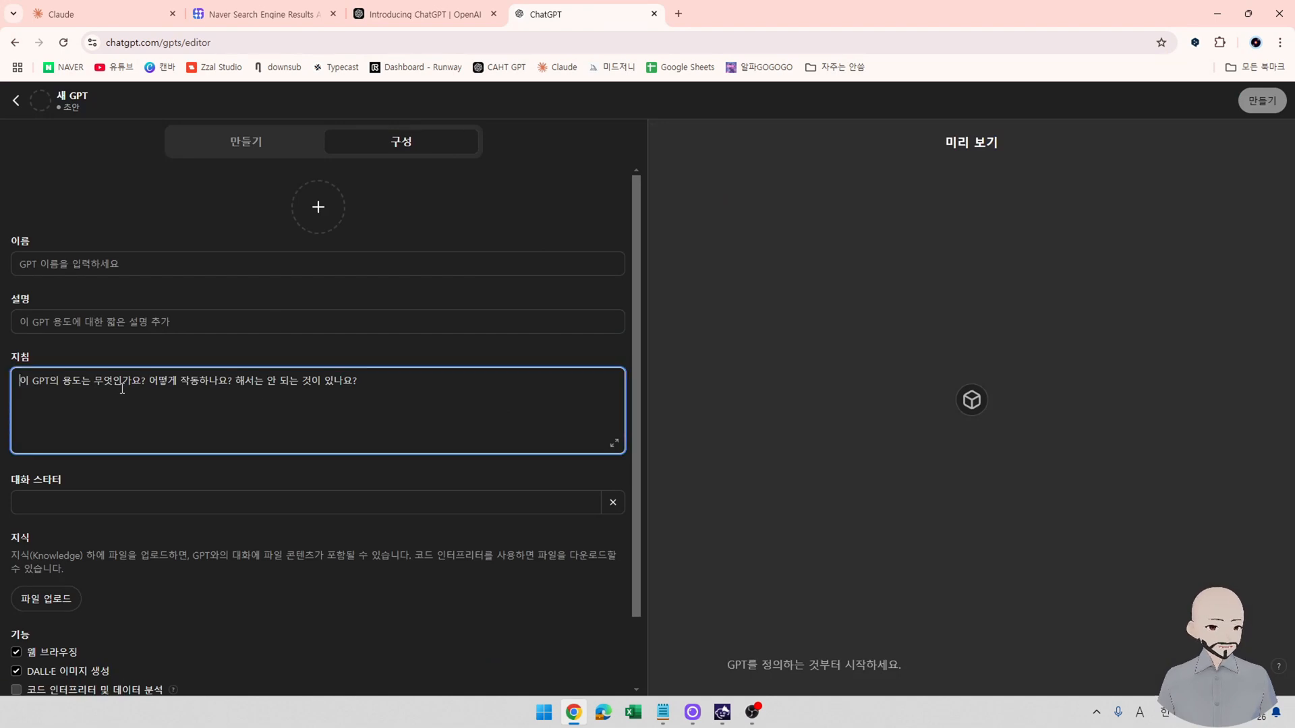
{"action": "left_click", "coordinate": [75, 263]}
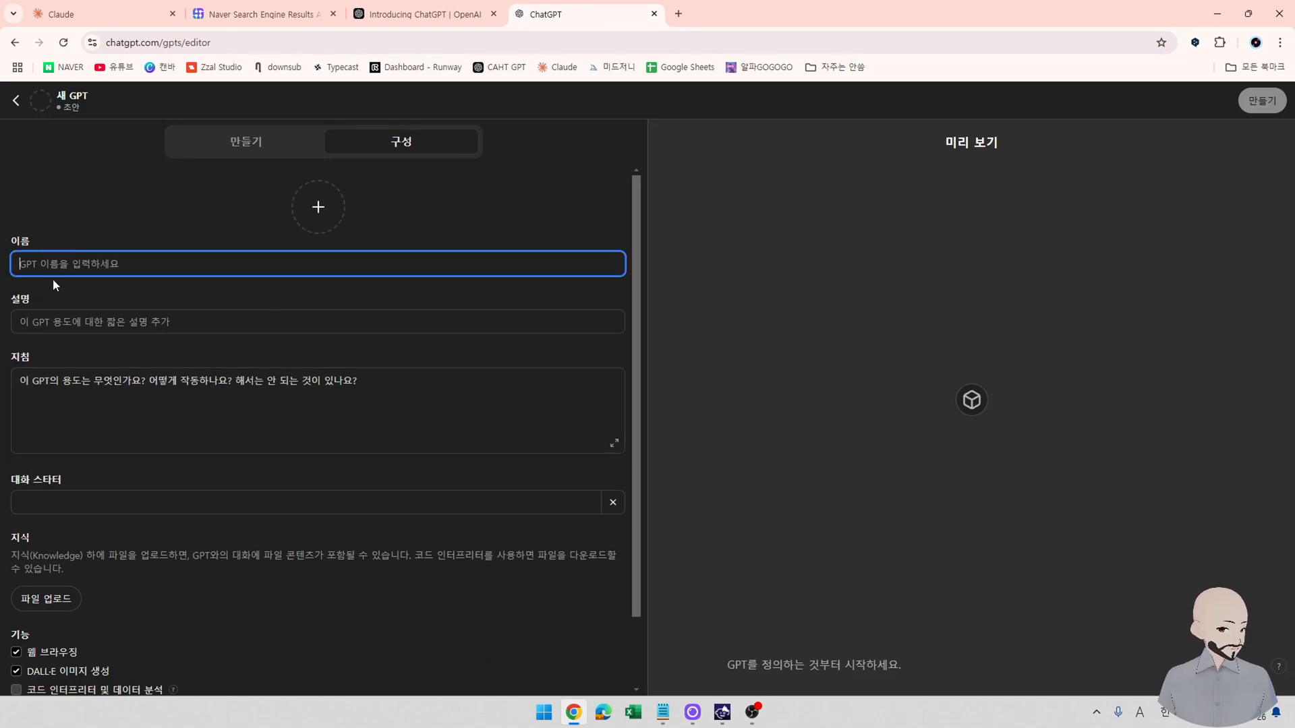
{"action": "left_click", "coordinate": [70, 322]}
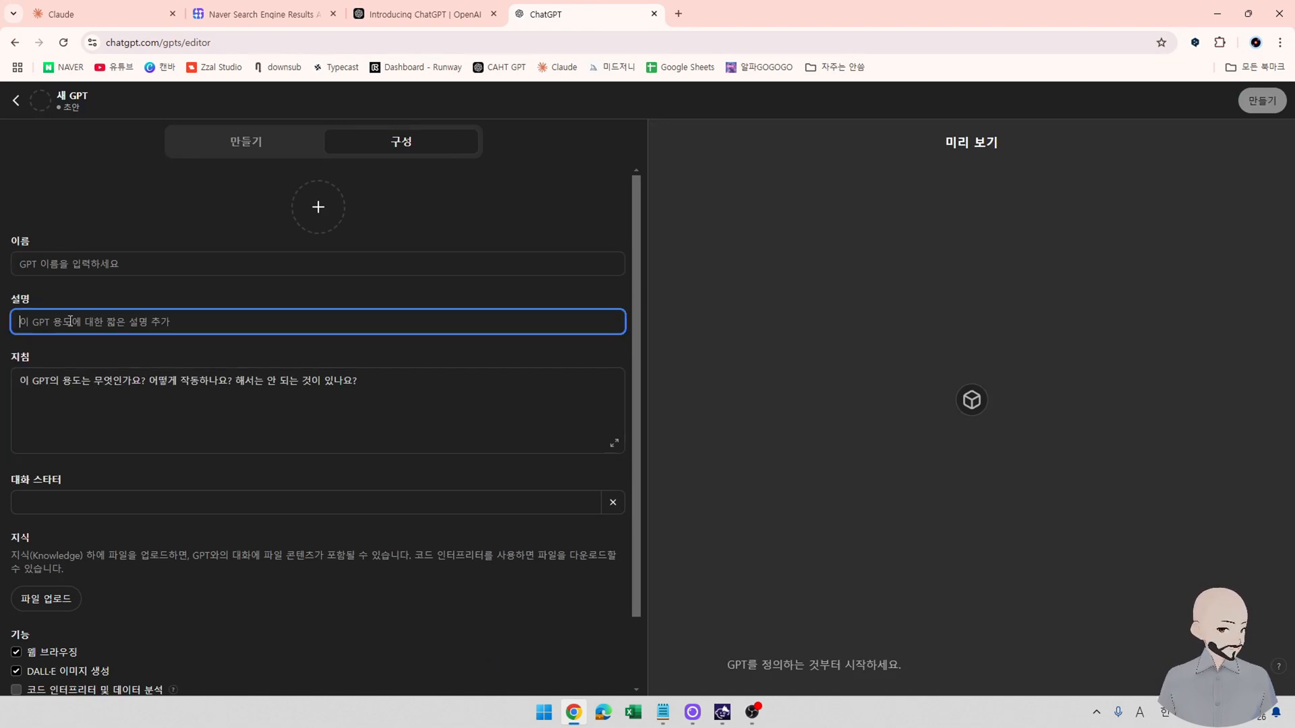
{"action": "left_click", "coordinate": [121, 381]}
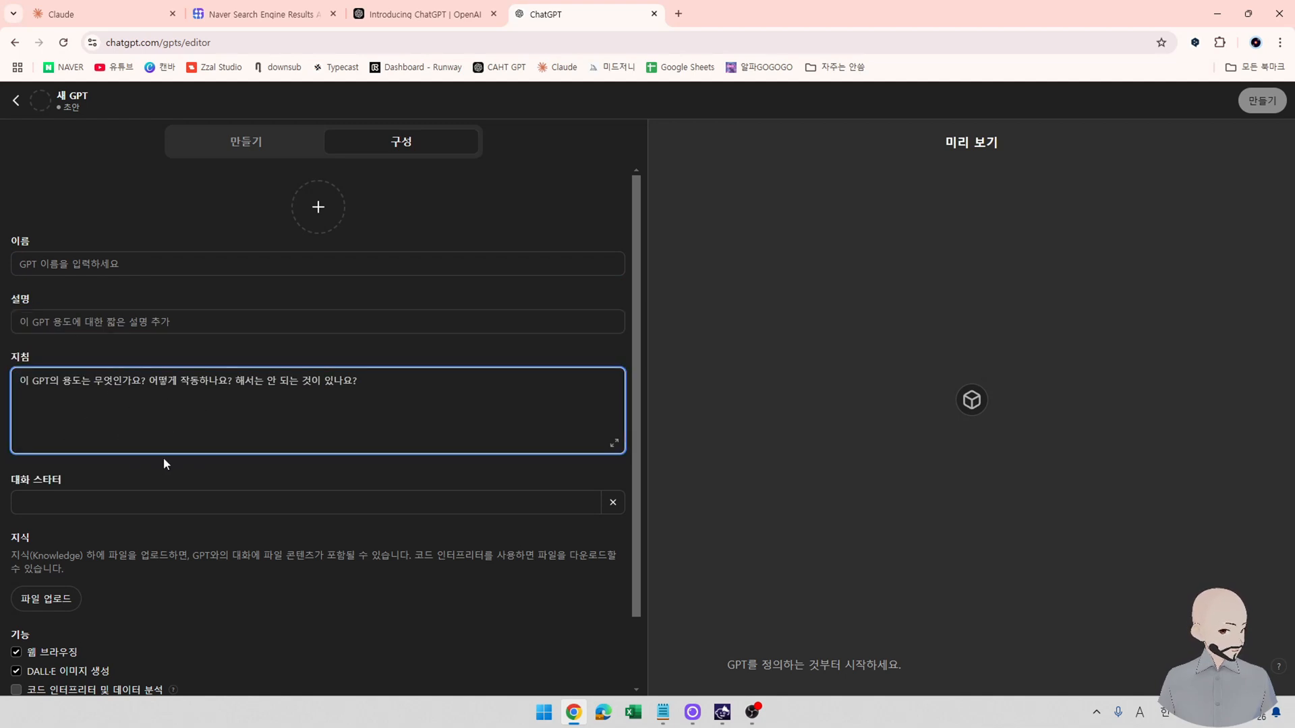
{"action": "scroll", "coordinate": [88, 463], "scroll_direction": "down", "scroll_amount": 1}
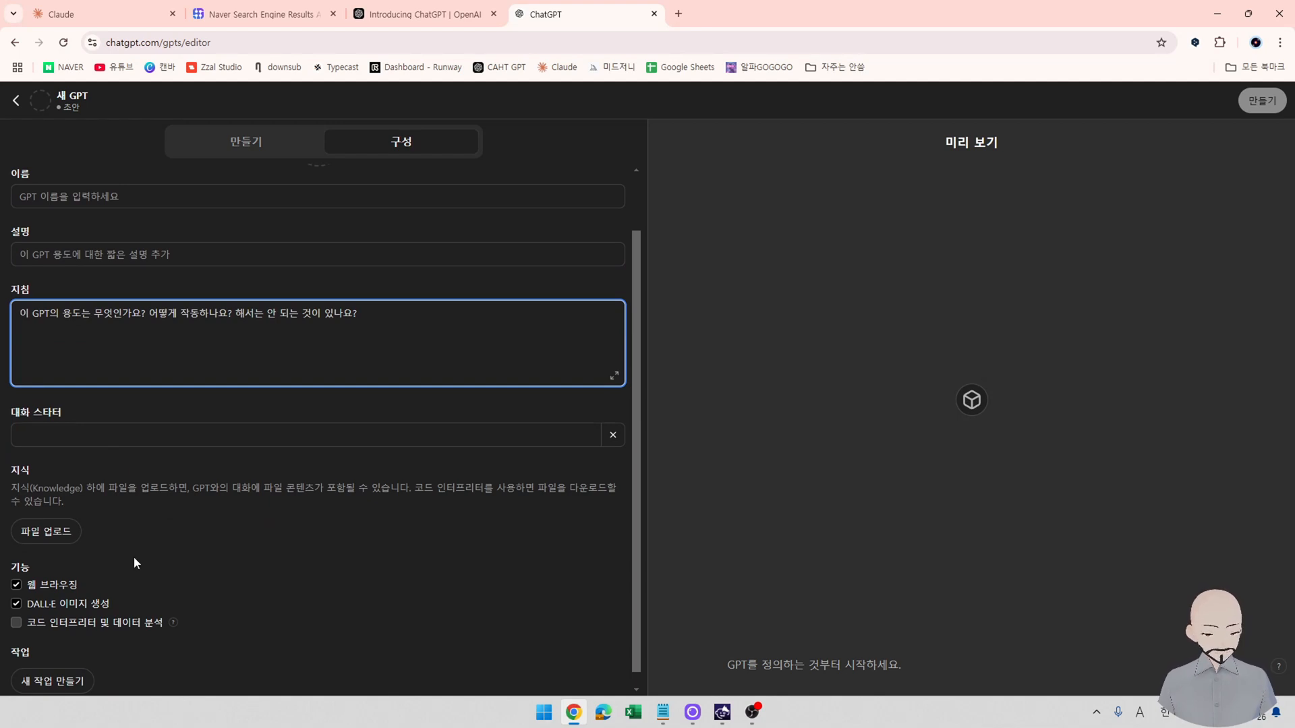
{"action": "scroll", "coordinate": [134, 493], "scroll_direction": "up", "scroll_amount": 1}
{"action": "scroll", "coordinate": [118, 462], "scroll_direction": "down", "scroll_amount": 2}
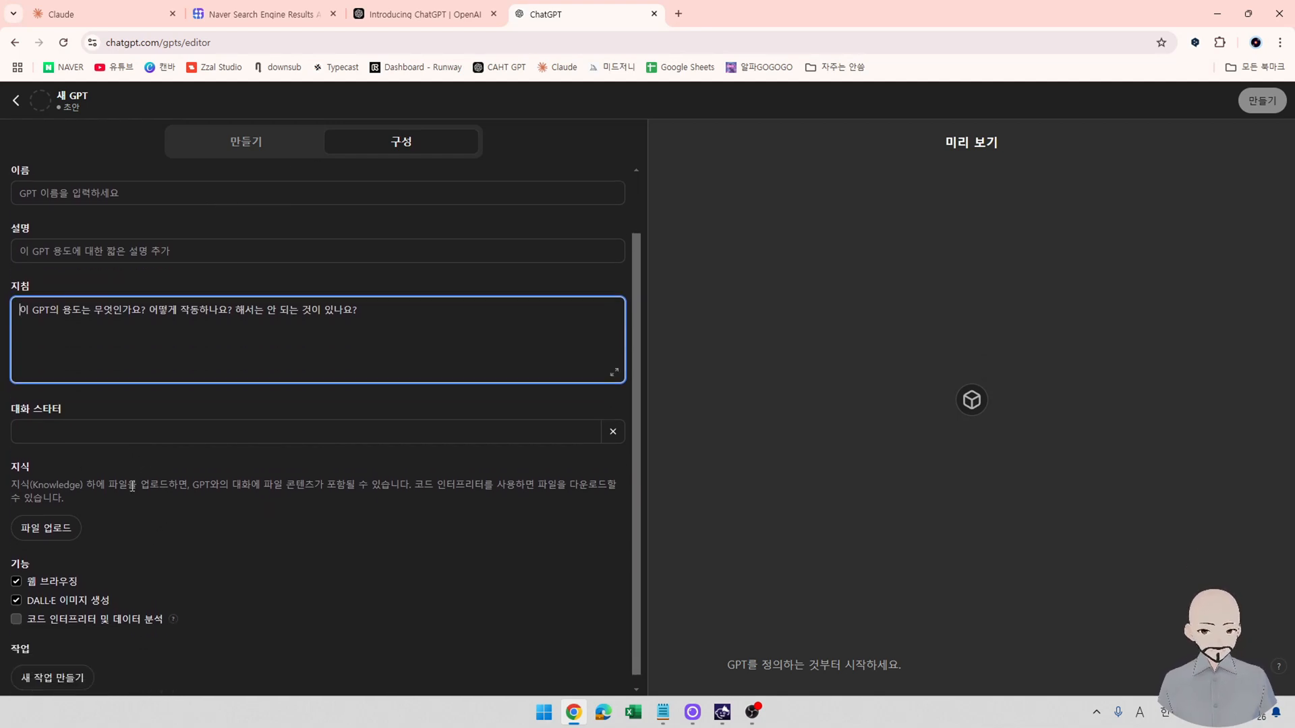
Start a new action for the GPT and close the Introducing ChatGPT browser tab.
{"action": "left_click", "coordinate": [42, 671]}
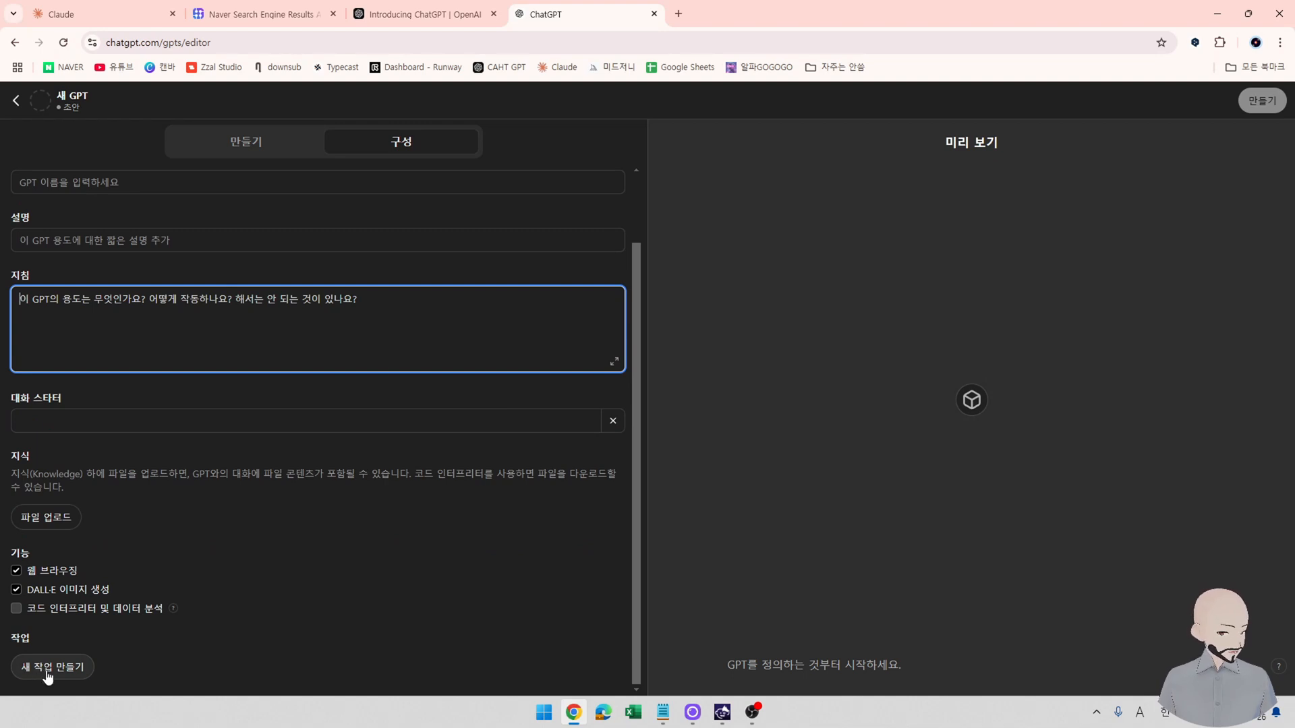
{"action": "left_click", "coordinate": [47, 675]}
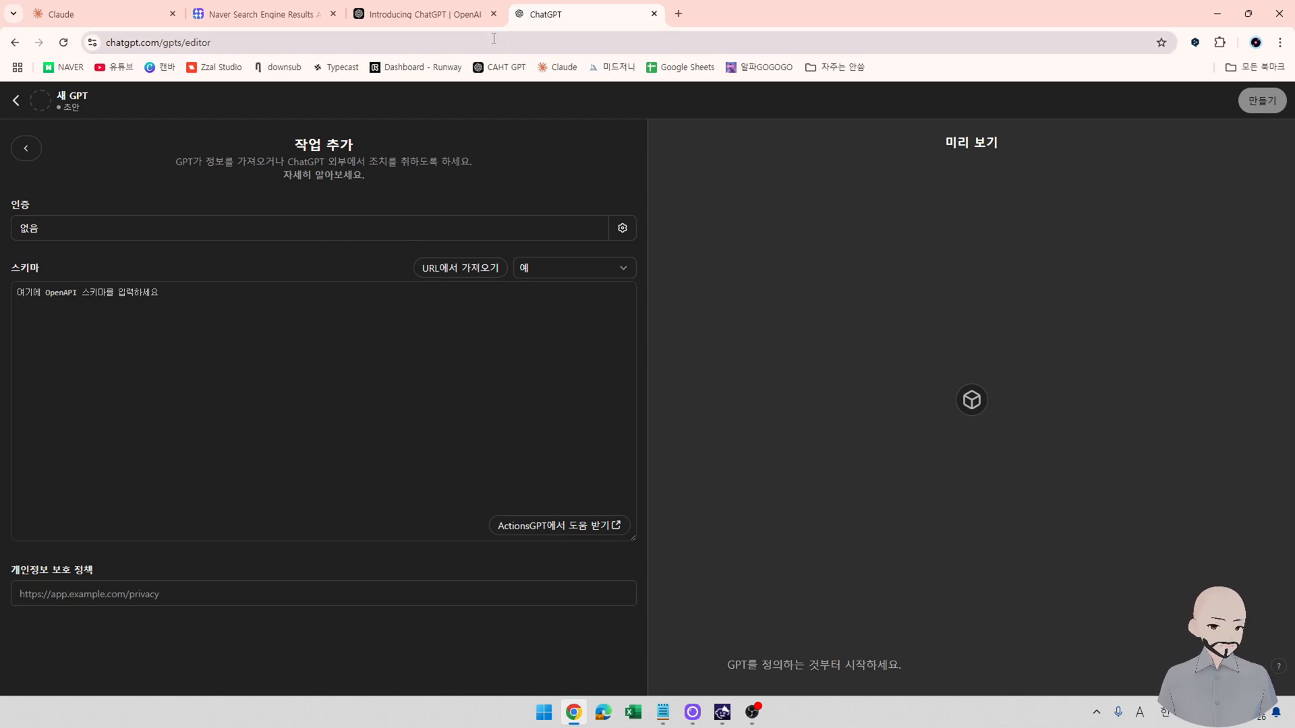
{"action": "left_click", "coordinate": [432, 13]}
{"action": "left_click", "coordinate": [493, 13]}
Try using the query parameter description from SerpApi's Naver documentation as the action's schema by copying and pasting it in.
{"action": "left_click", "coordinate": [253, 16]}
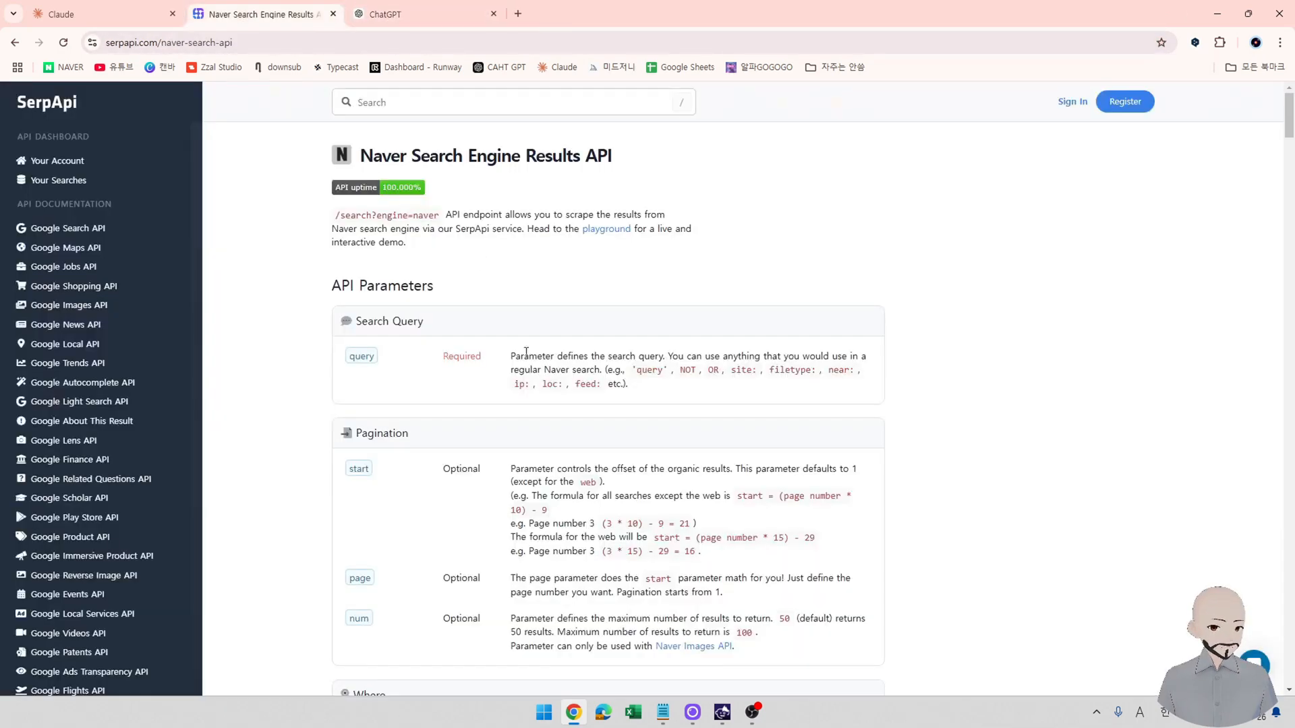
{"action": "left_click_drag", "start_coordinate": [514, 356], "coordinate": [652, 393]}
{"action": "left_click", "coordinate": [405, 9]}
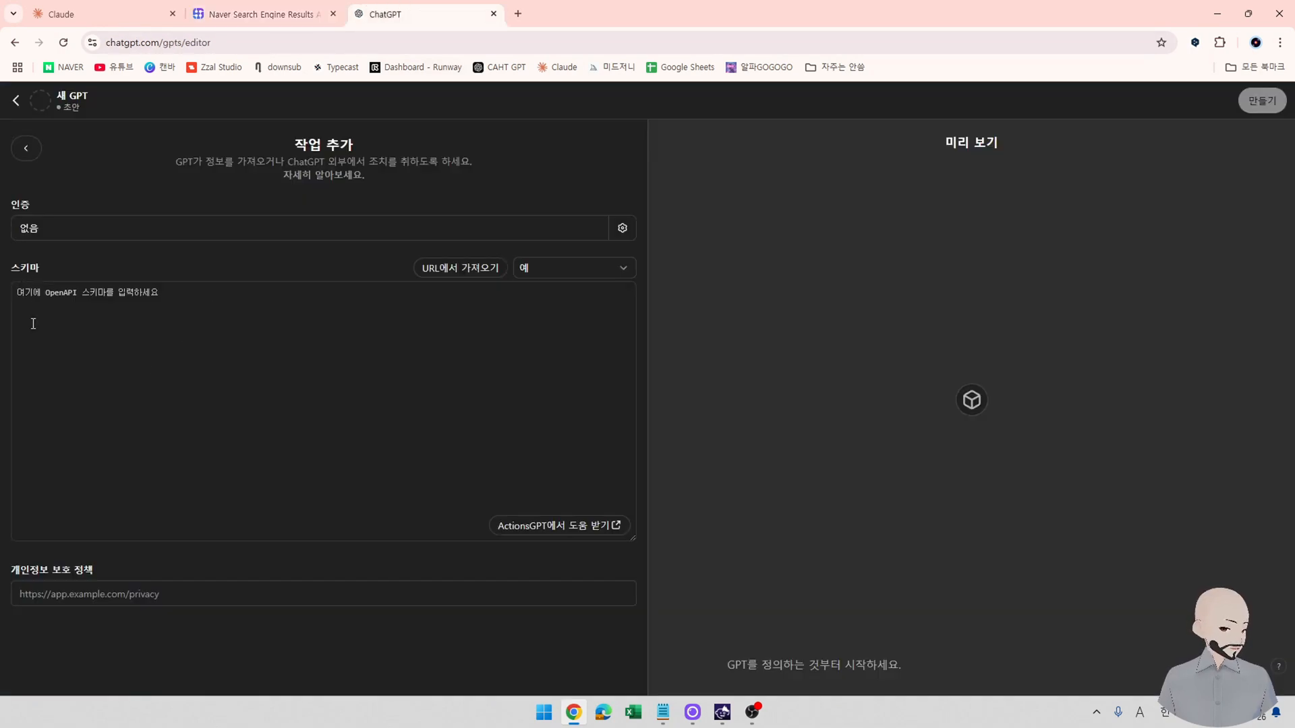
{"action": "left_click", "coordinate": [256, 14]}
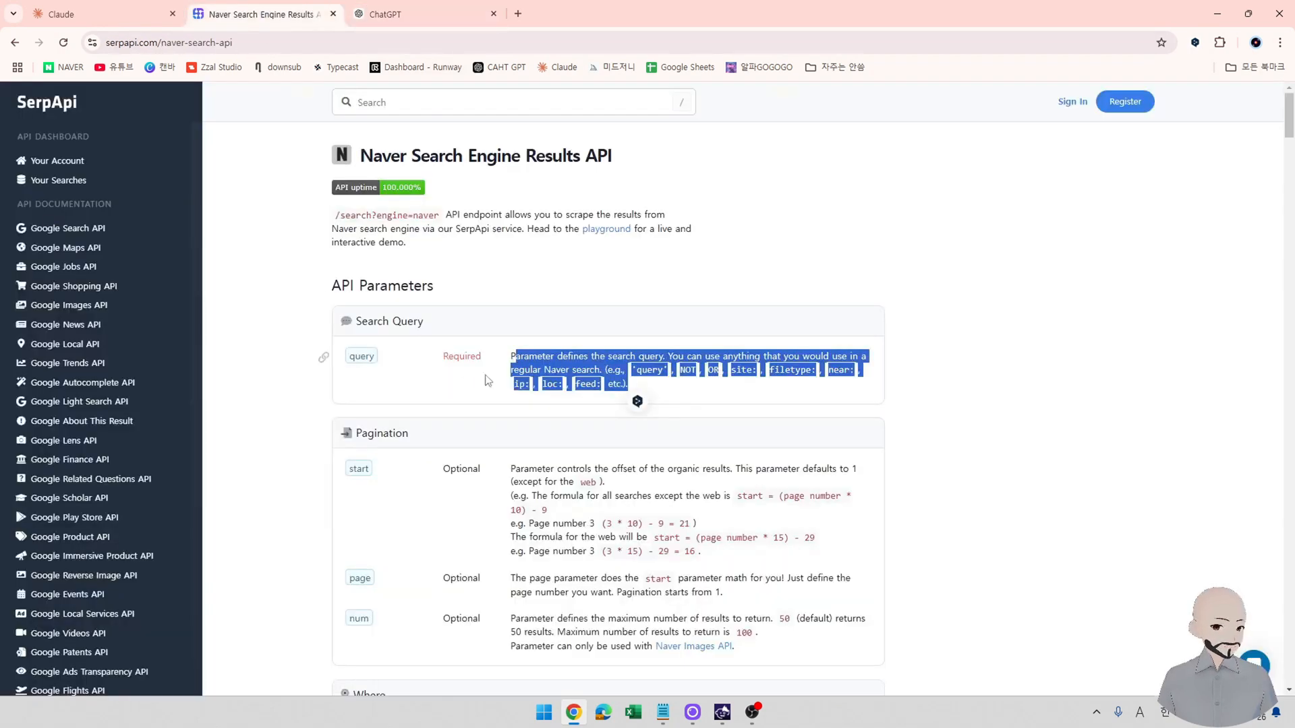
{"action": "key", "text": "ctrl+c"}
{"action": "left_click", "coordinate": [425, 15]}
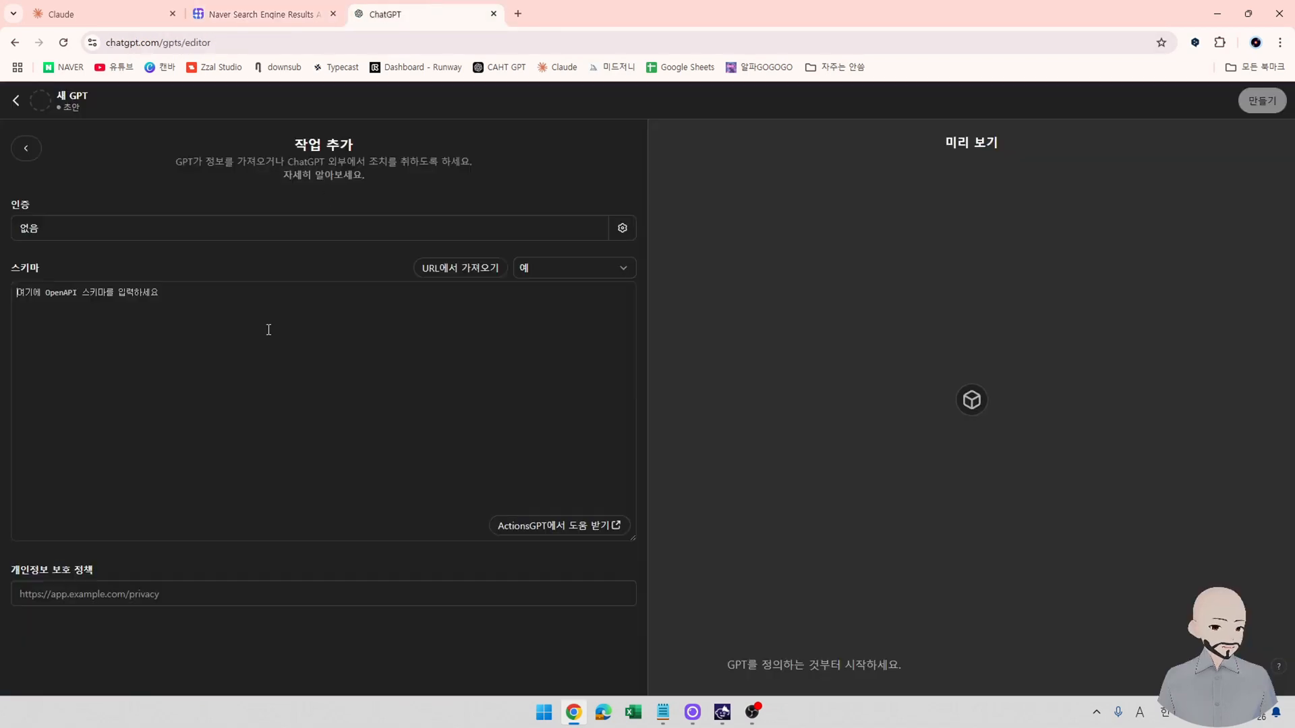
{"action": "key", "text": "ctrl+v"}
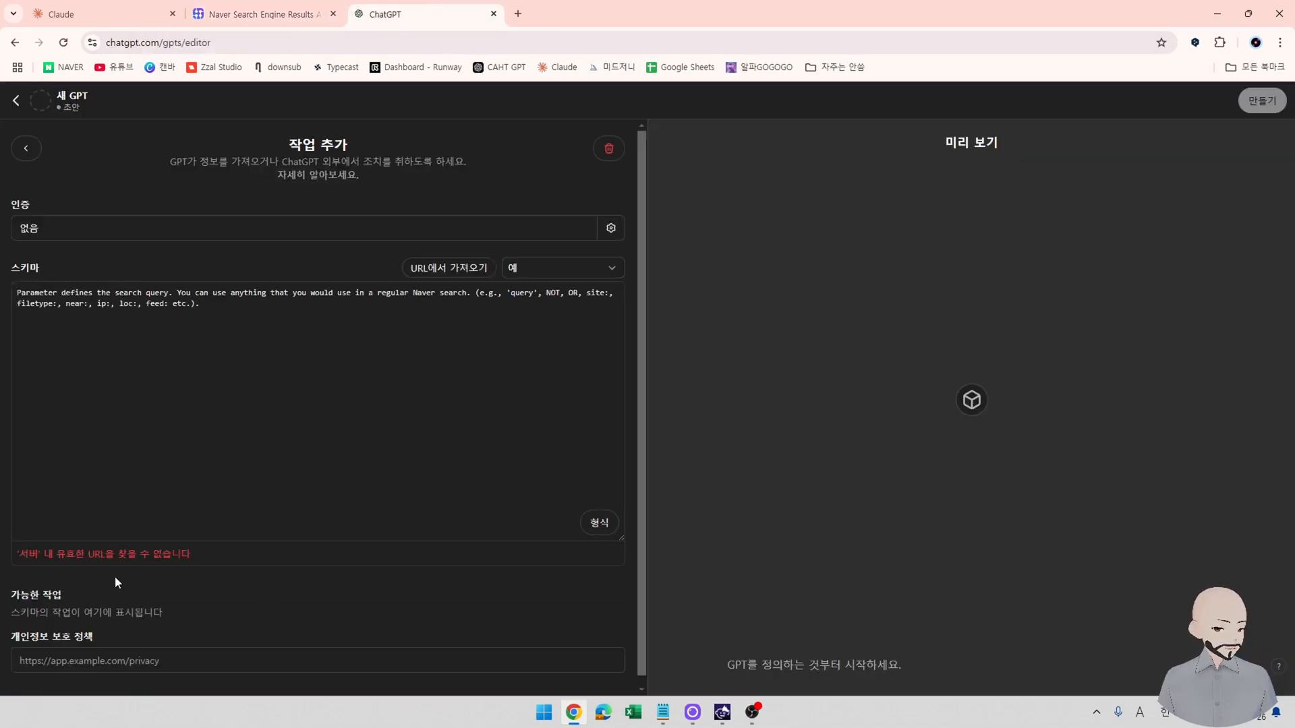
Delete the action containing the pasted parameter description and start a new blank action.
{"action": "left_click", "coordinate": [608, 149]}
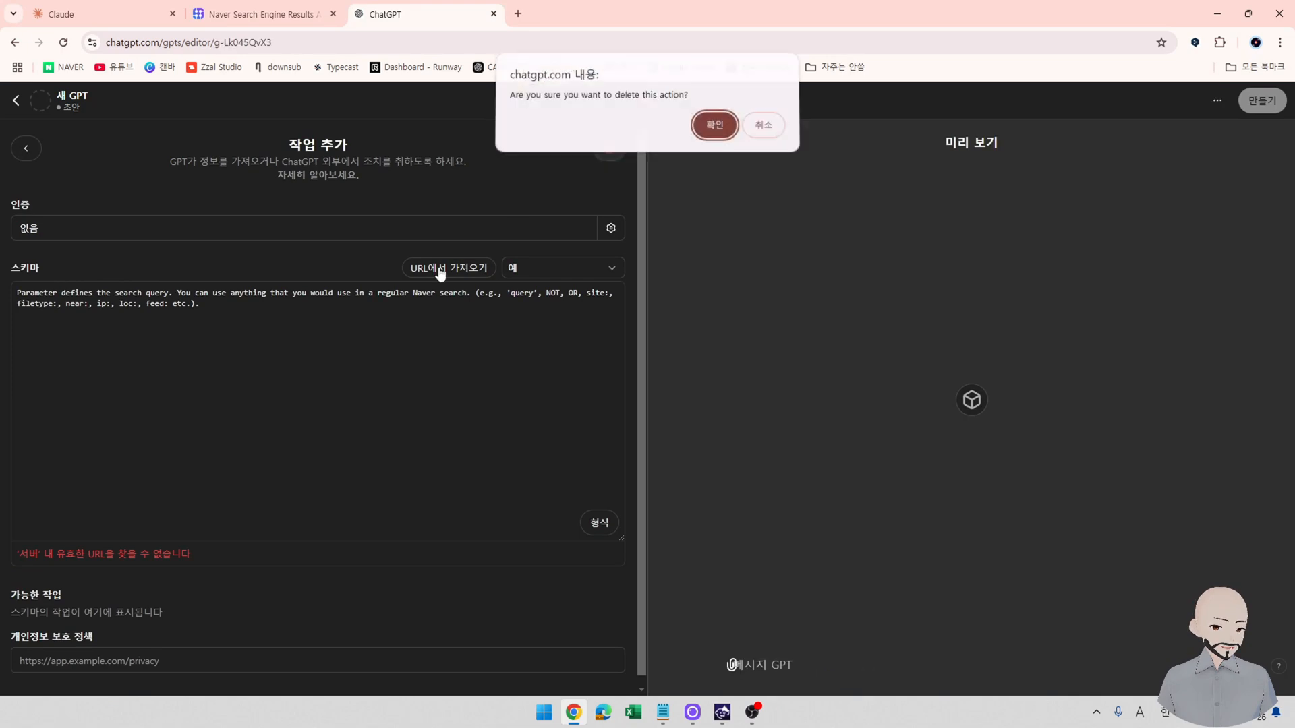
{"action": "left_click", "coordinate": [714, 128]}
{"action": "scroll", "coordinate": [216, 511], "scroll_direction": "down", "scroll_amount": 2}
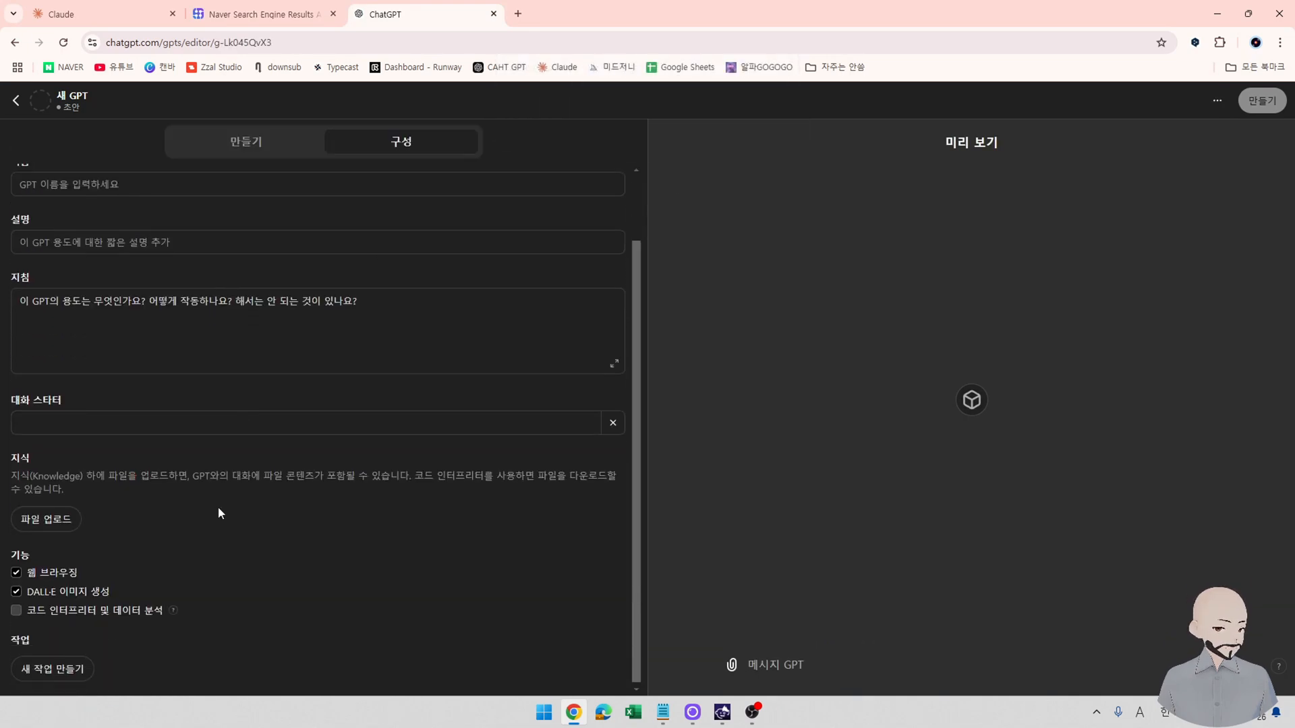
{"action": "left_click", "coordinate": [44, 677]}
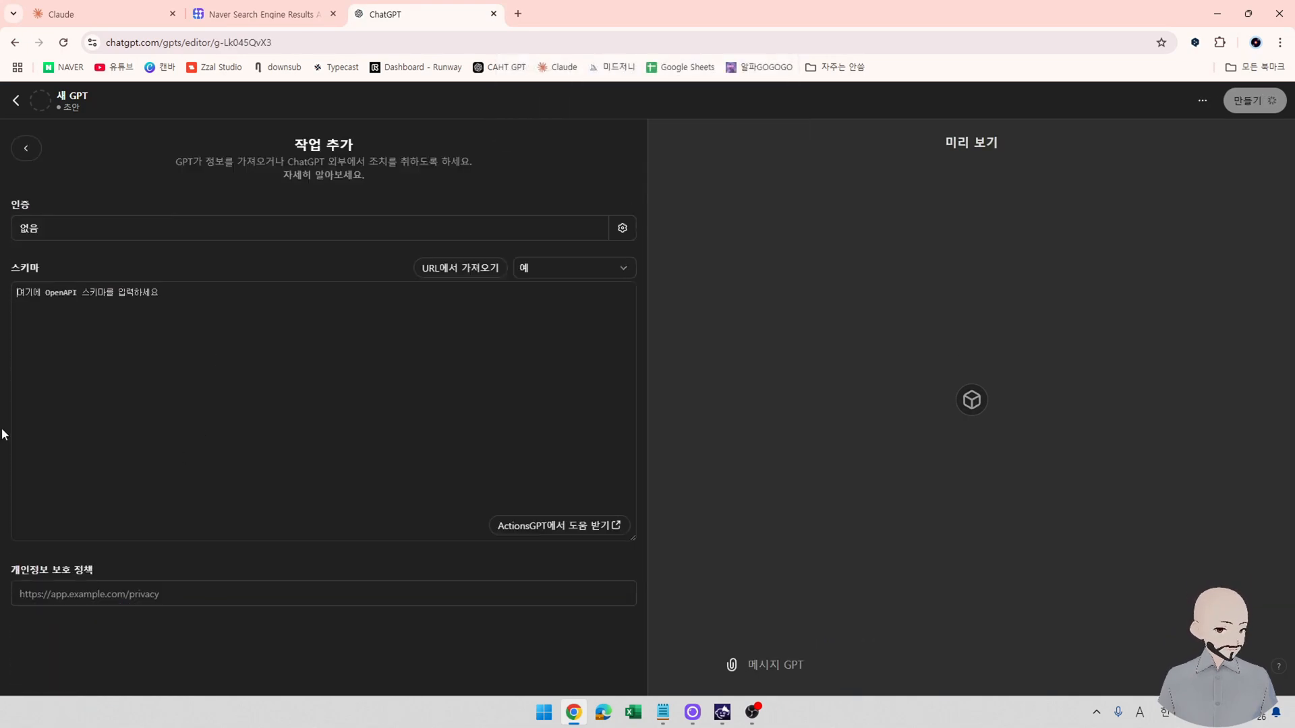
Switch to Claude and begin a new prompt with "너는 GPT 전문가이면서, 특히 API 관련분야 최고의 경력을 가지고 있는 개발자 이면서도".
{"action": "left_click", "coordinate": [96, 14]}
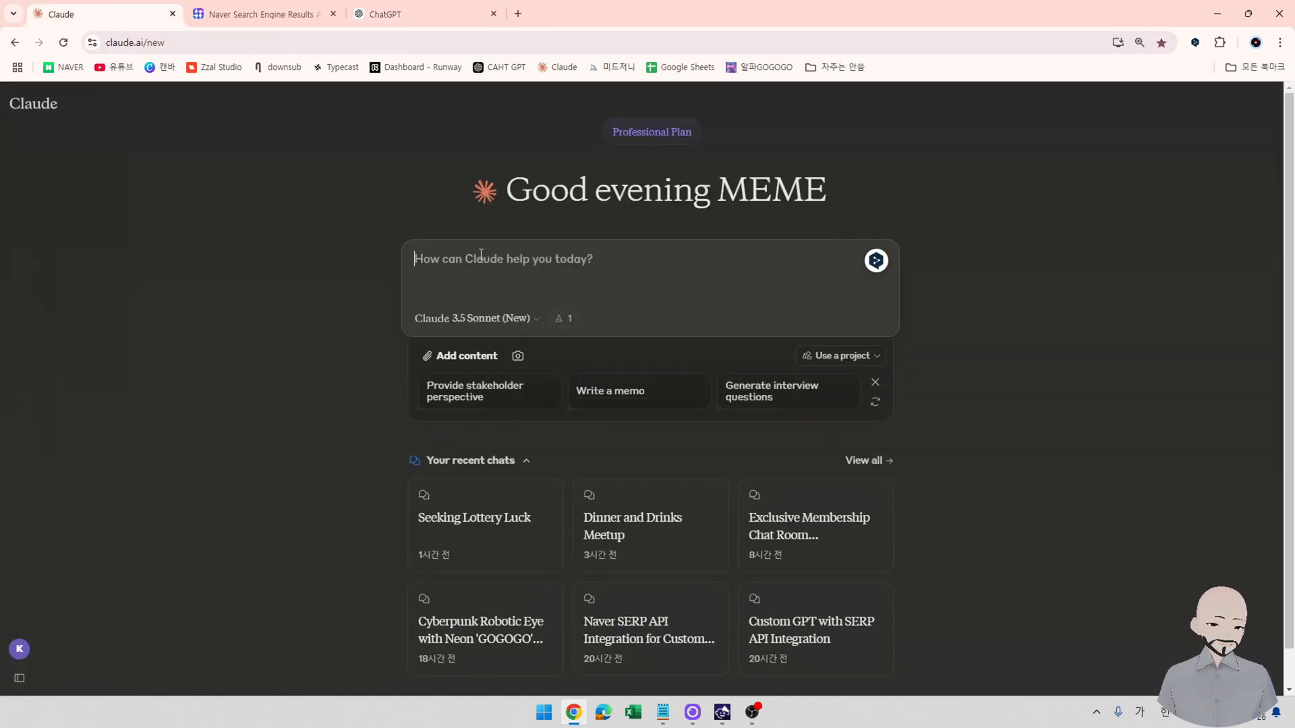
{"action": "type", "text": "너는"}
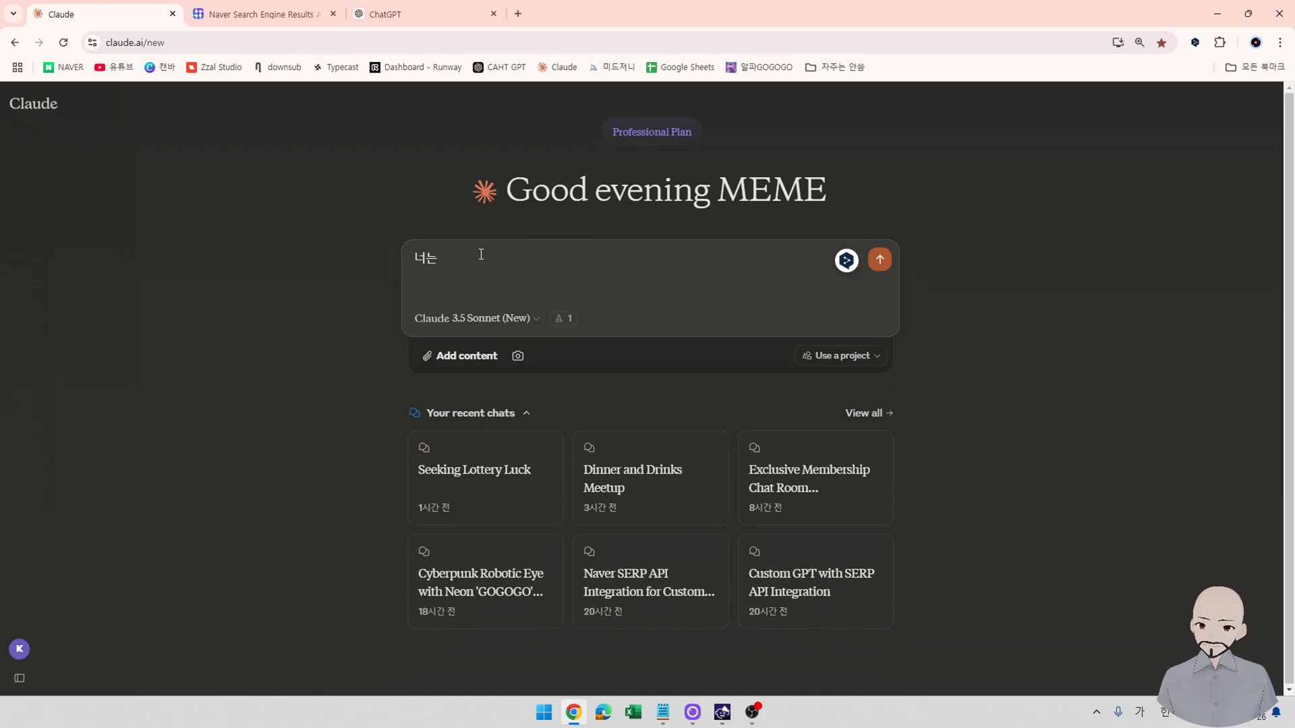
{"action": "type", "text": " GPT 전문가이면서,"}
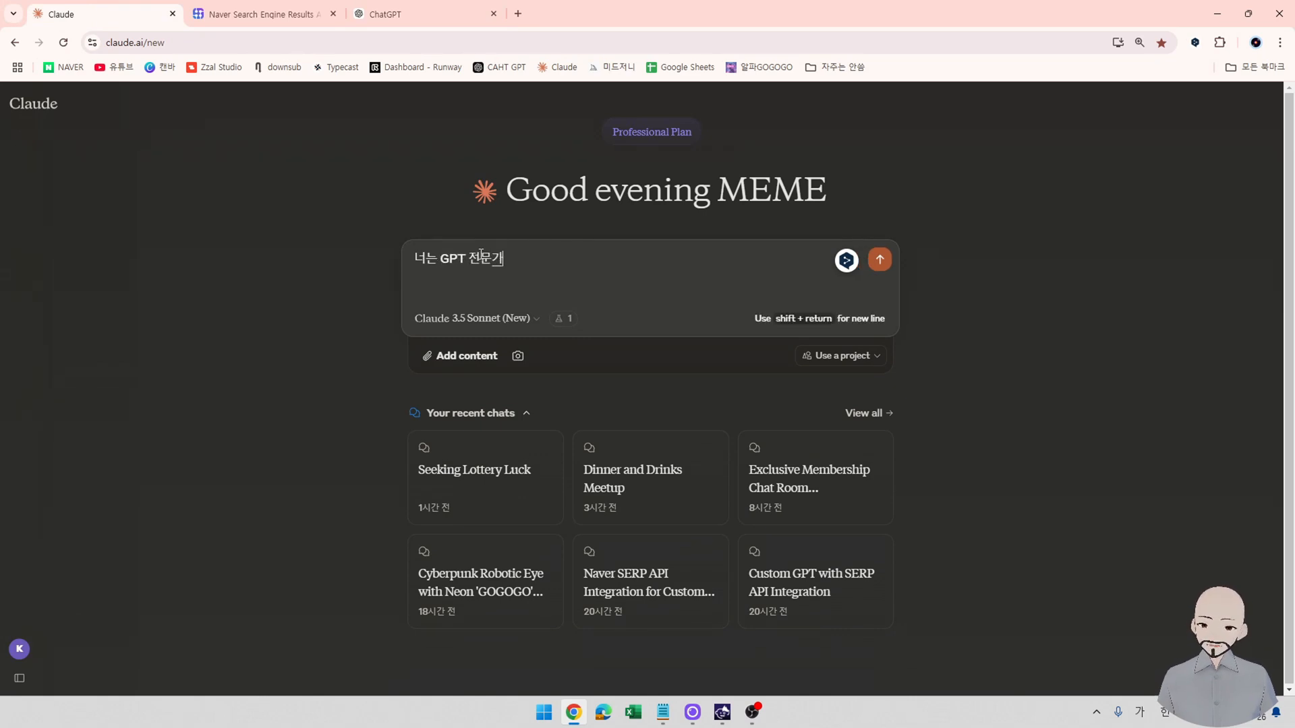
{"action": "type", "text": " 특히 API분"}
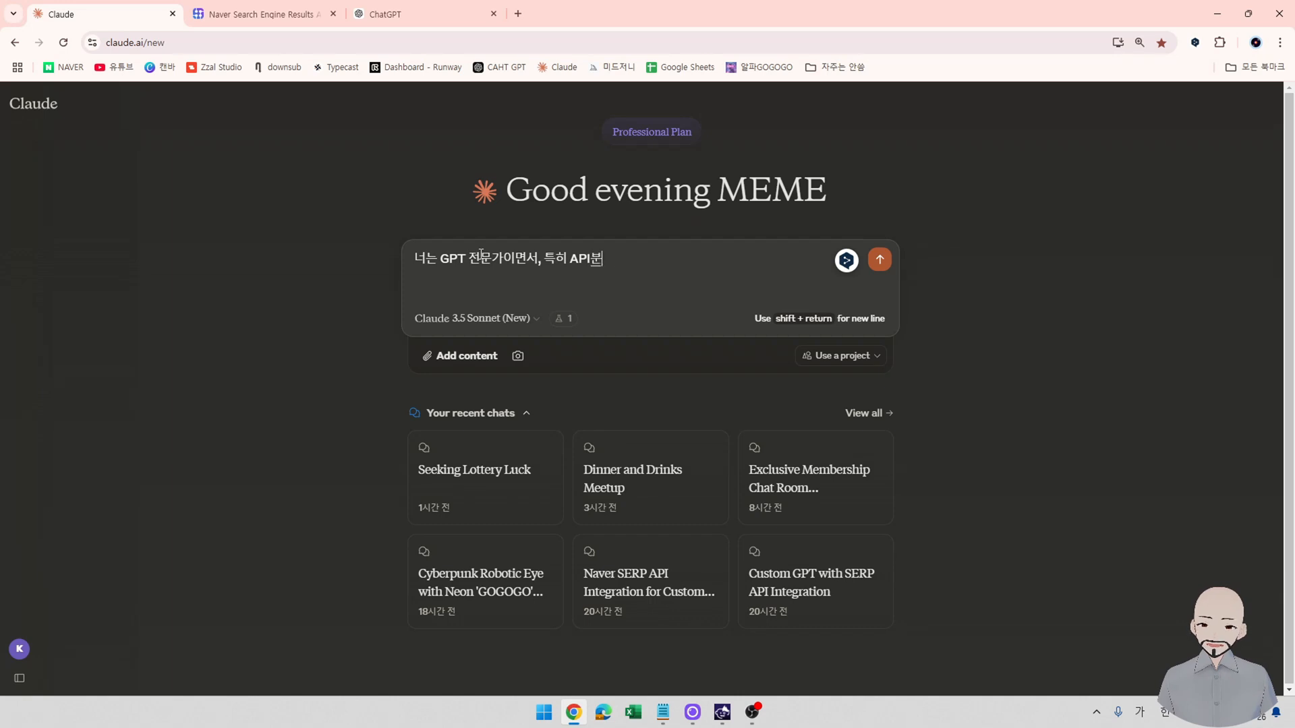
{"action": "key", "text": "BackSpace"}
{"action": "type", "text": "관련분"}
{"action": "type", "text": "야 최"}
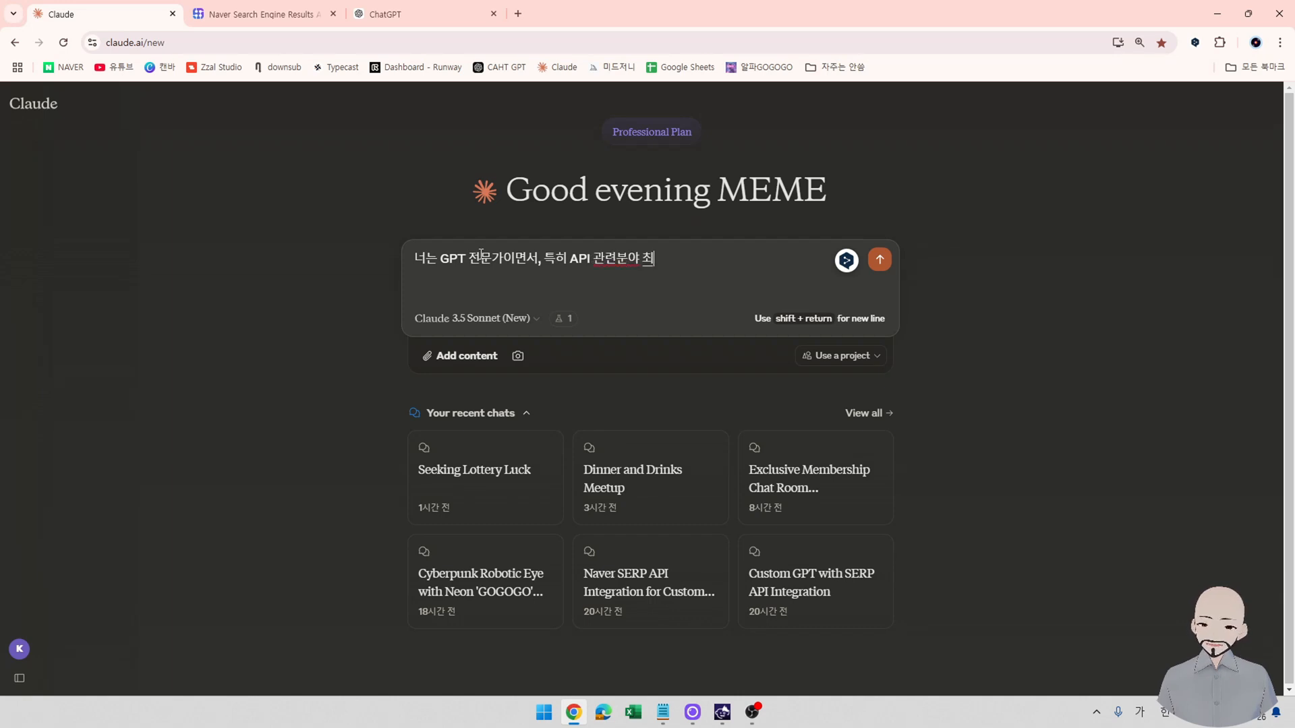
{"action": "type", "text": "고의 경력을 가지고 있는 개발잘"}
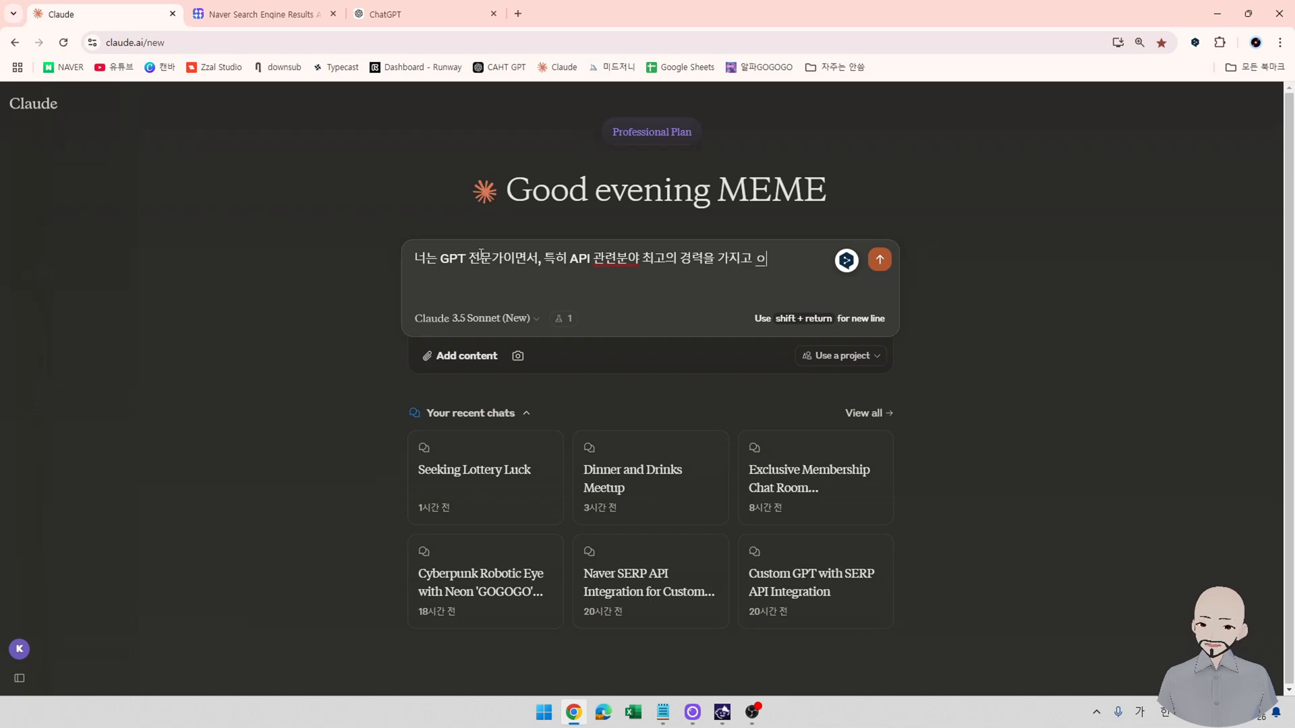
{"action": "key", "text": "BackSpace"}
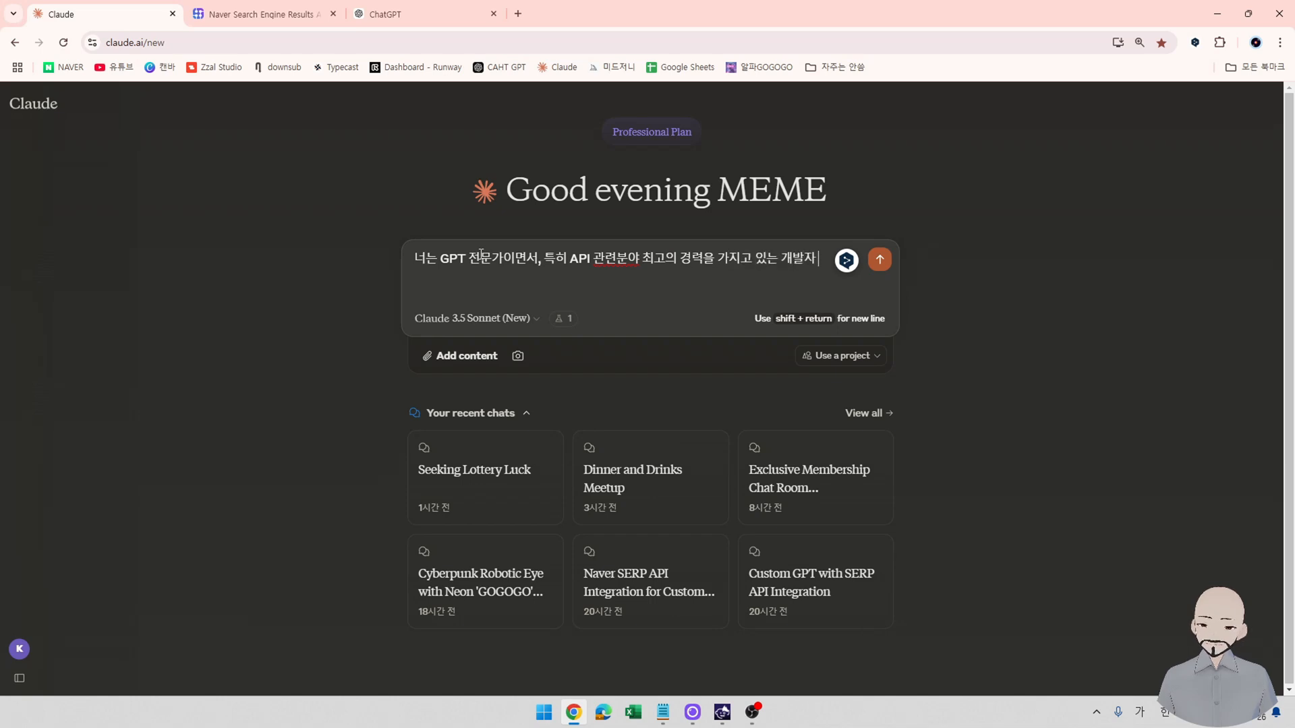
{"action": "type", "text": "이면스"}
{"action": "key", "text": "BackSpace"}
{"action": "type", "text": "서도"}
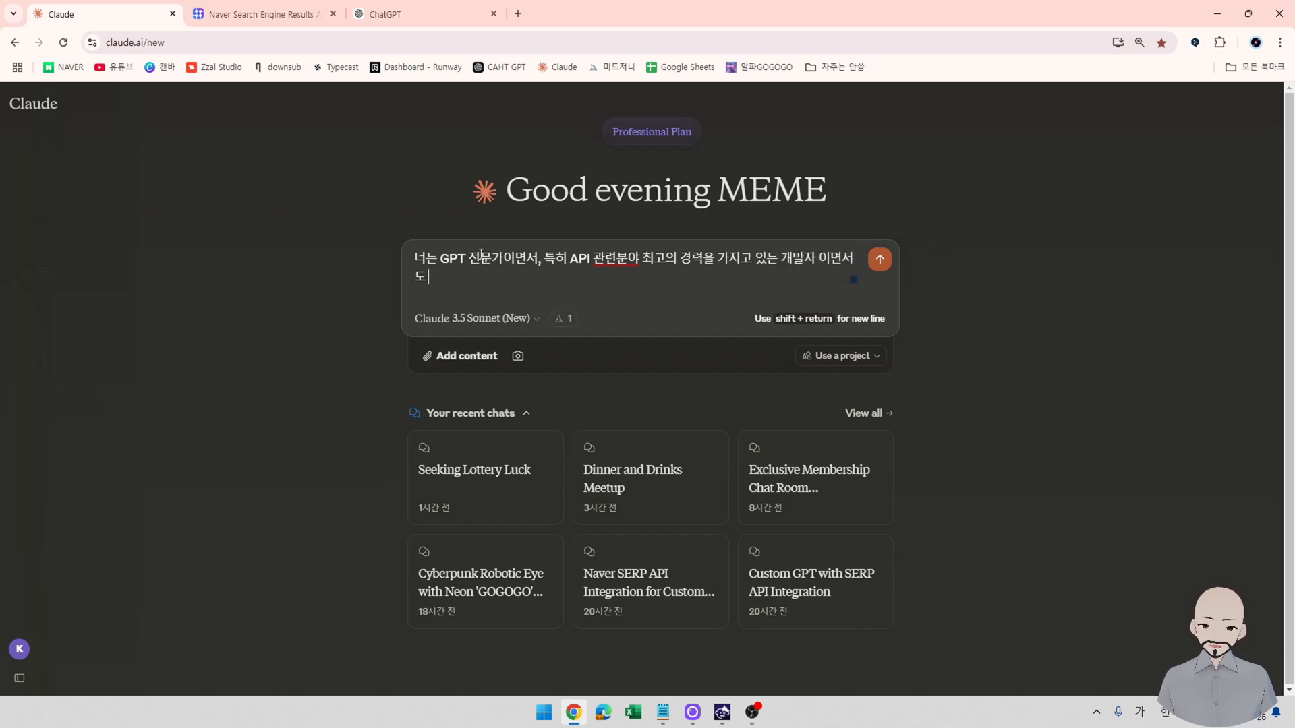
Complete the prompt's role description with "스키마를 말도안되게 잘 짜주는 능력을 가지고 있어.".
{"action": "type", "text": " 스키매"}
{"action": "key", "text": "BackSpace"}
{"action": "type", "text": "마를 말도안되게"}
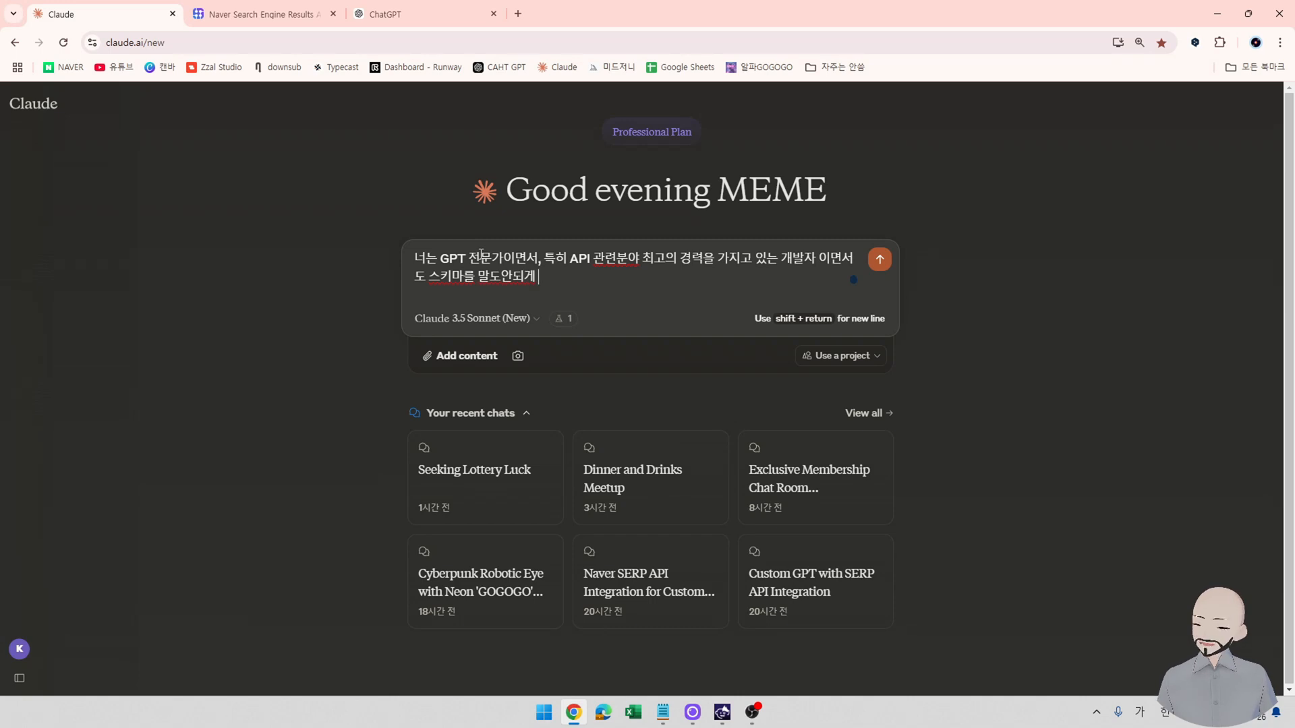
{"action": "type", "text": " 잘 짜주는 능력이"}
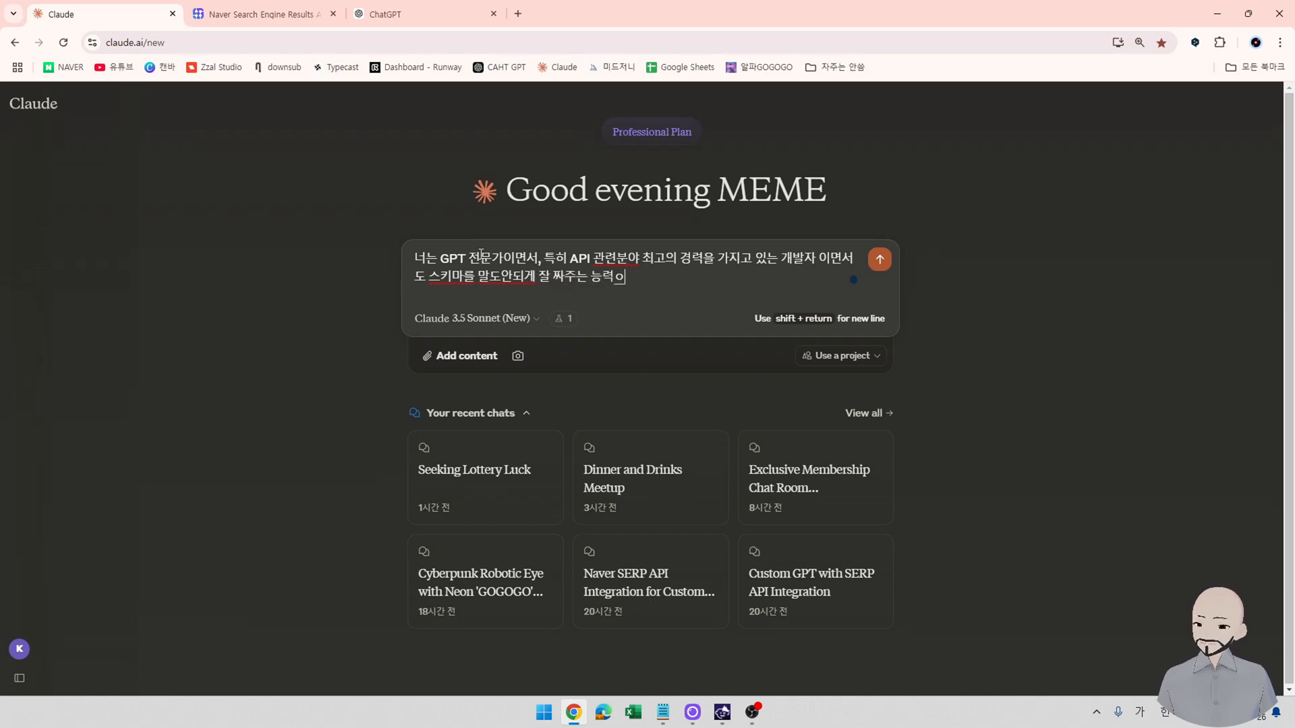
{"action": "key", "text": "BackSpace"}
{"action": "type", "text": "을 가진"}
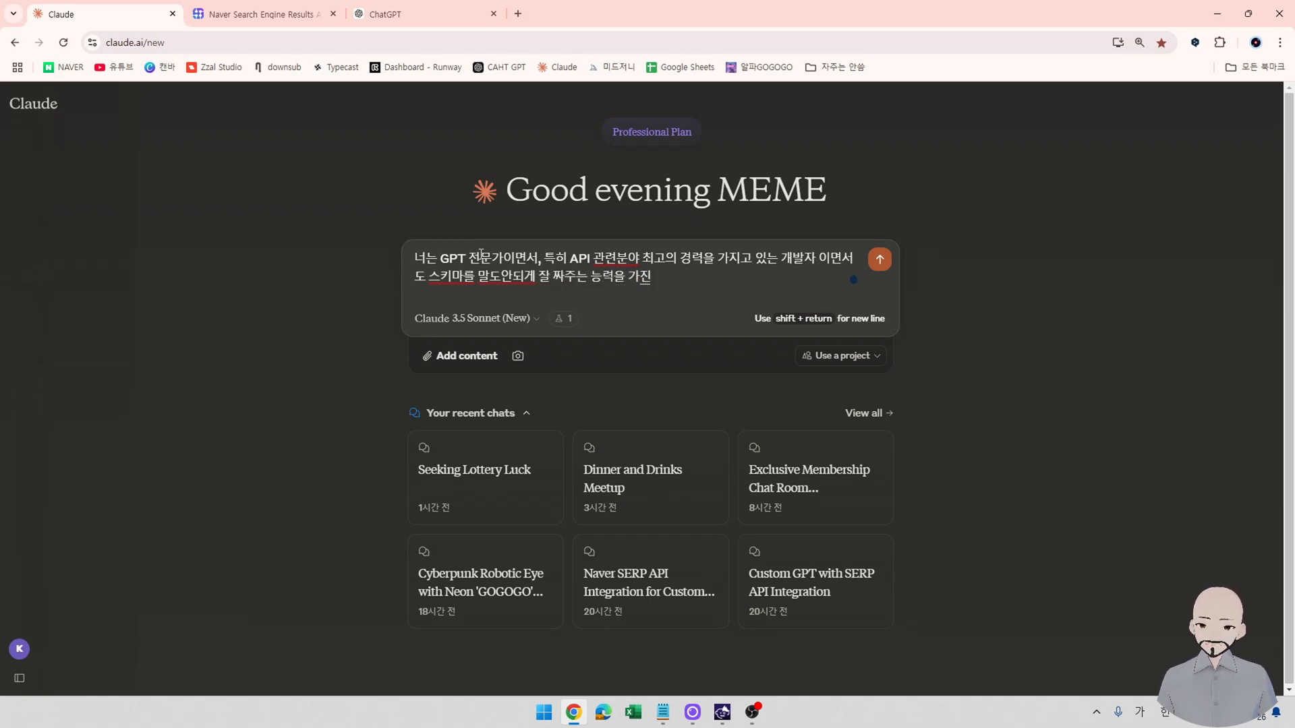
{"action": "key", "text": "BackSpace"}
{"action": "type", "text": "지고 있어."}
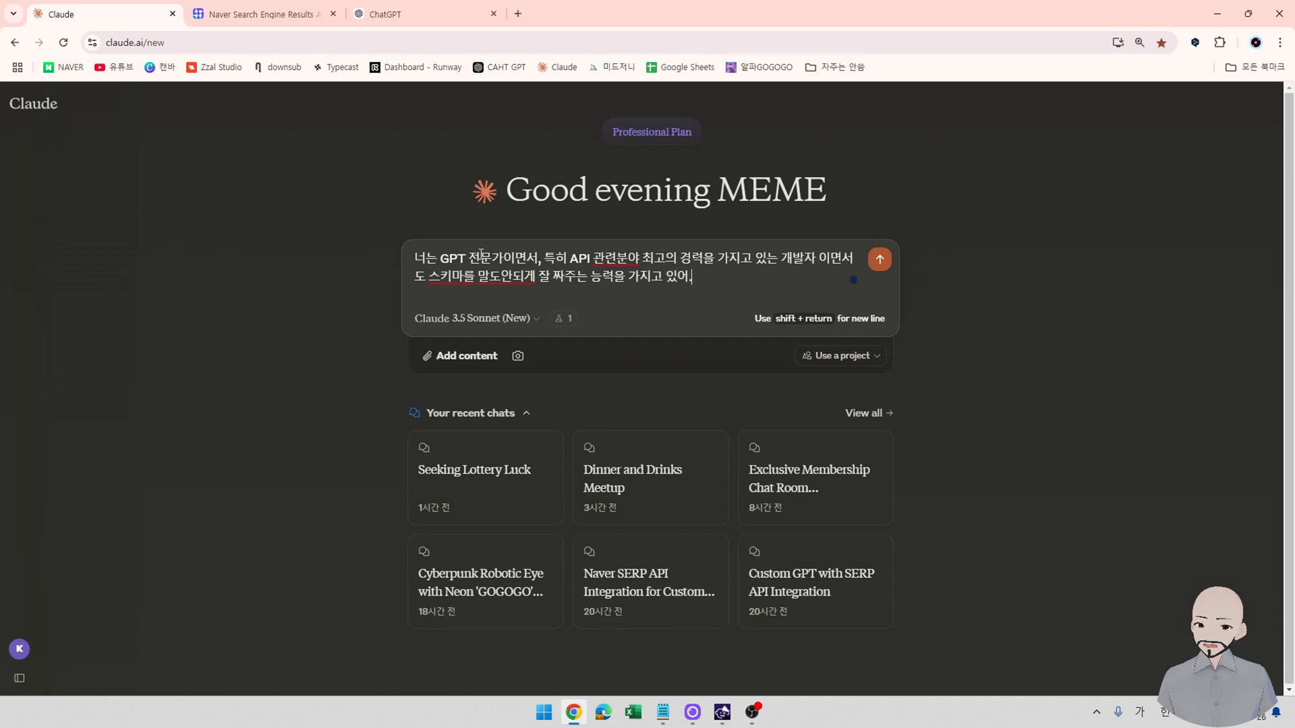
Add two new prompt lines reading "오늘 내가 하려는건" and "챗 GPT안의 내 GPT(커스텀 GPT)를 만들건데,".
{"action": "key", "text": "shift+Return"}
{"action": "type", "text": "외늘 내가 하려는건"}
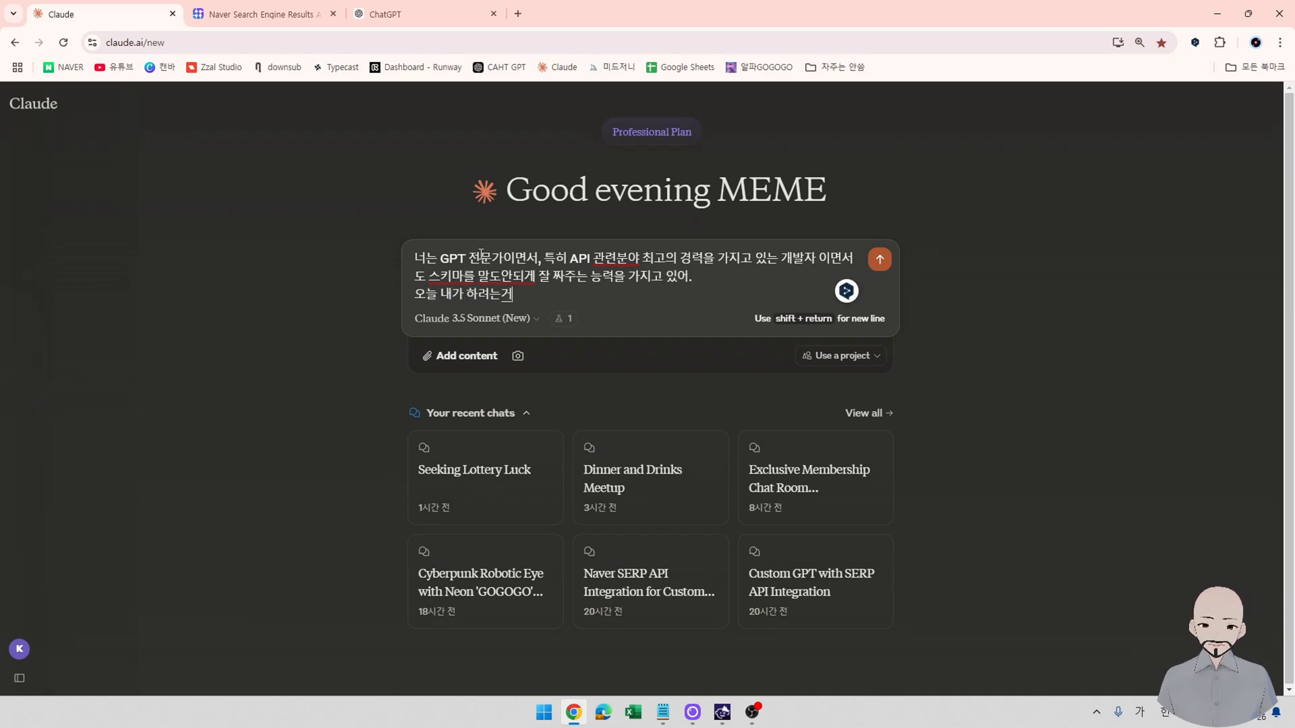
{"action": "key", "text": "shift+Return"}
{"action": "type", "text": "챗 GPT안의 내"}
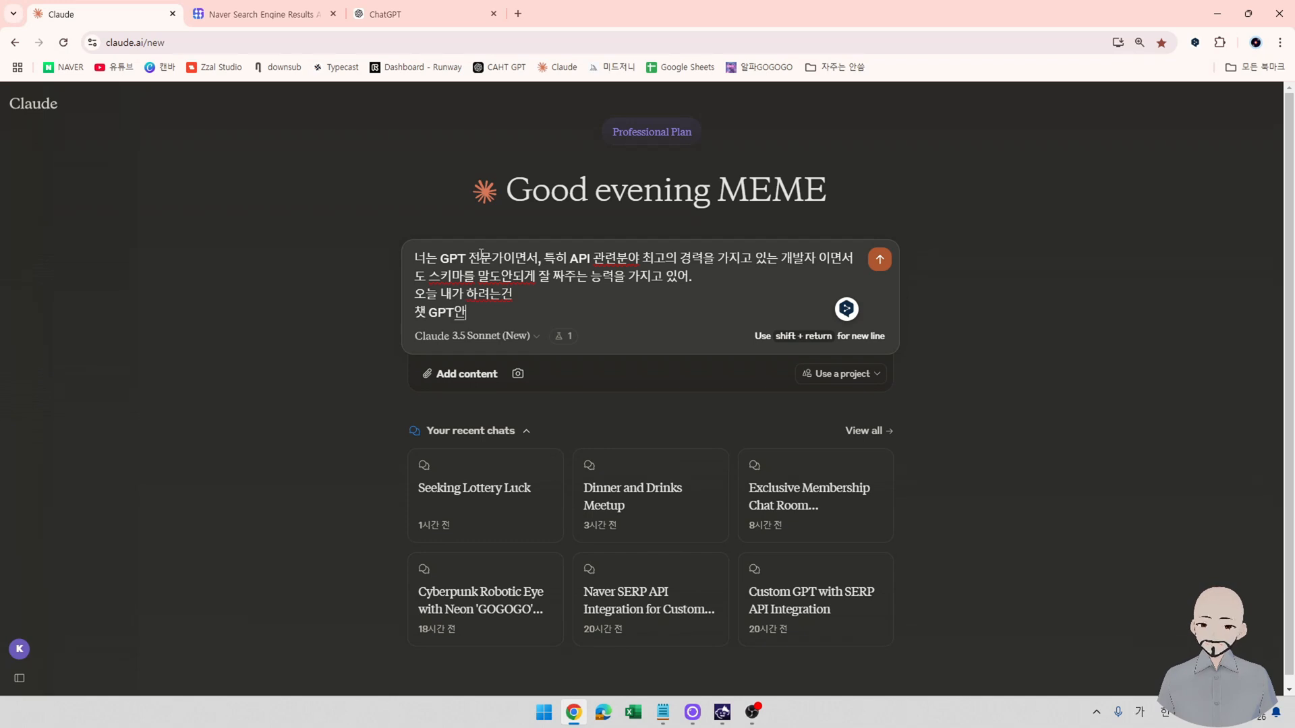
{"action": "type", "text": " GPT(커스텀"}
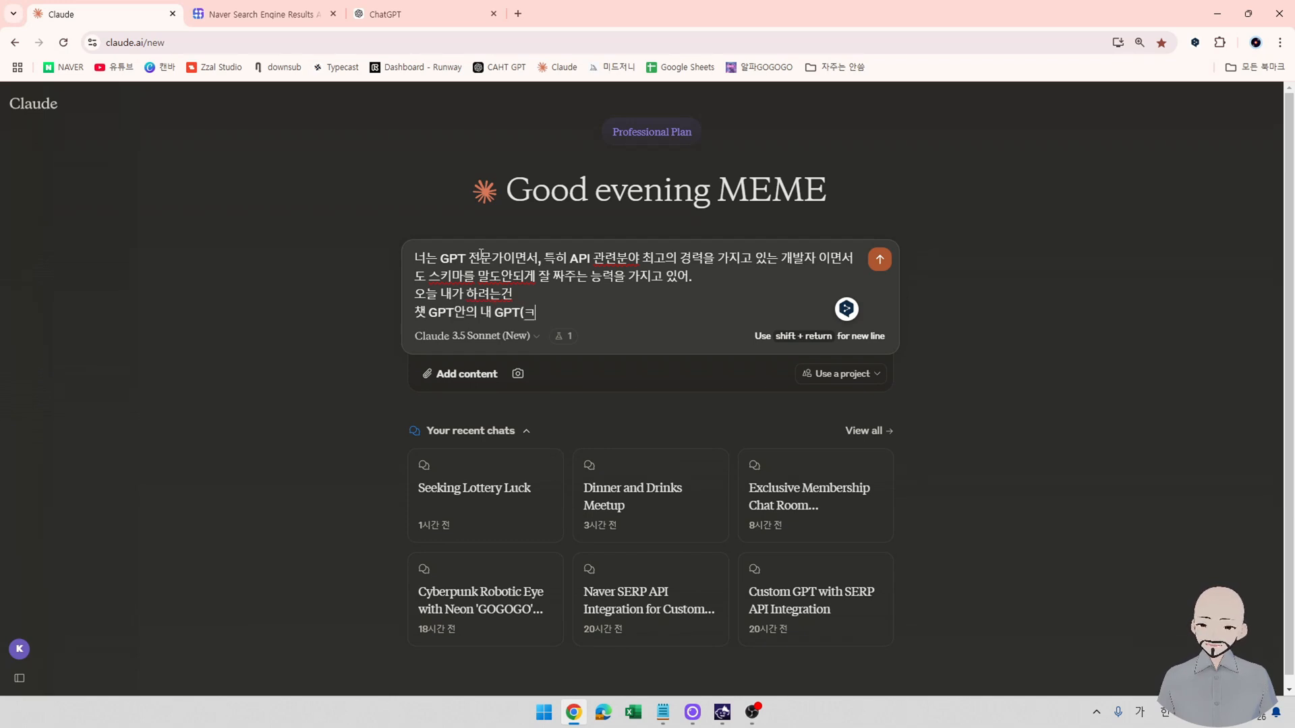
{"action": "type", "text": " GPT)를 만듦"}
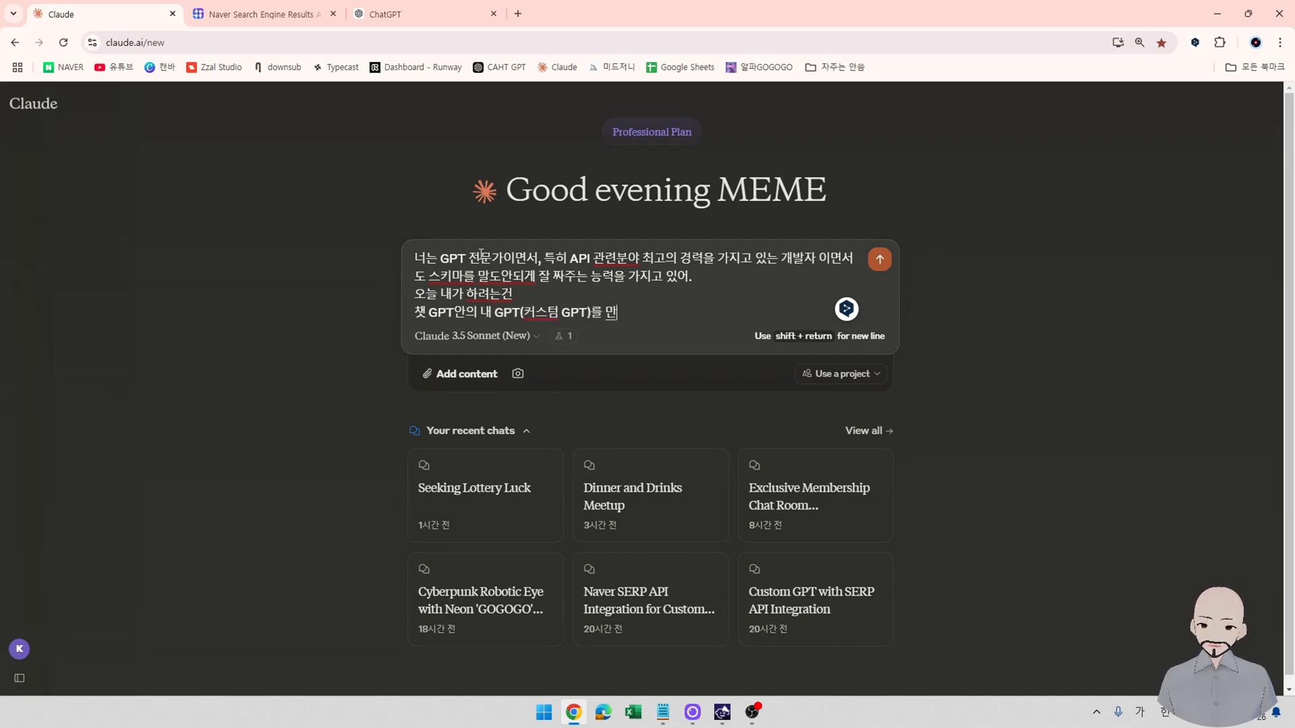
{"action": "type", "text": "건데,"}
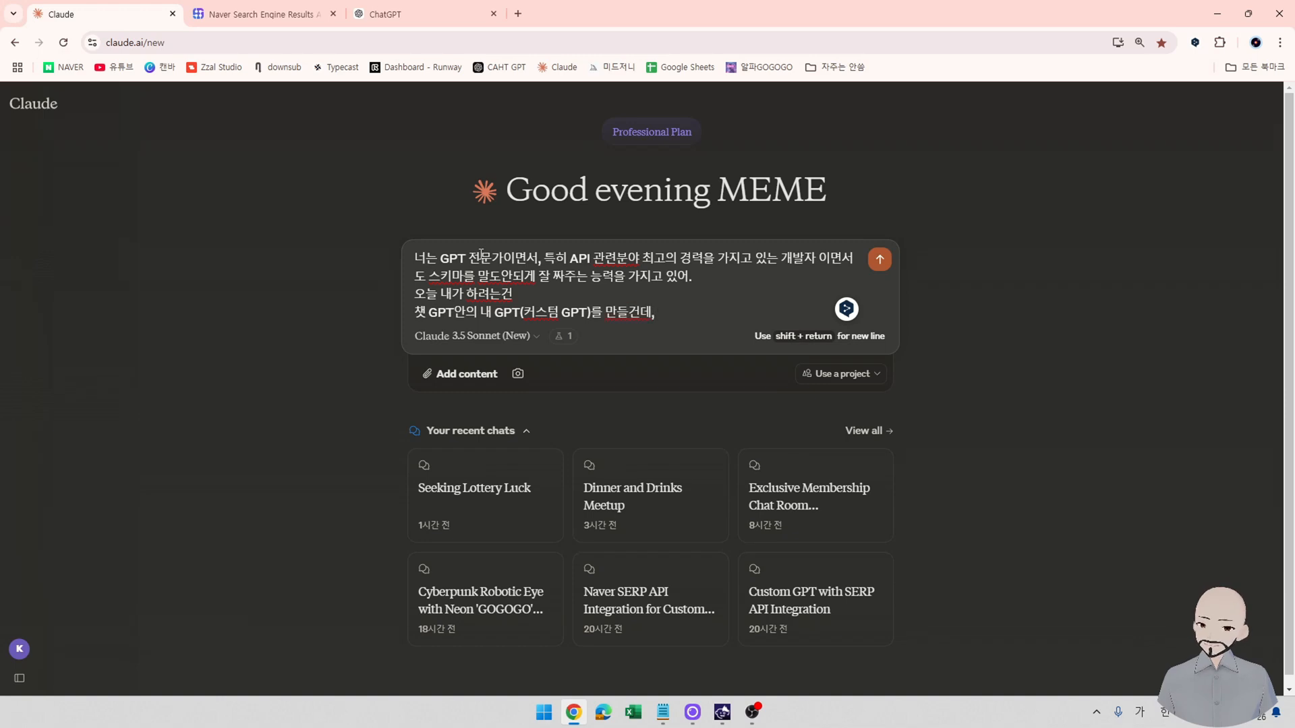
Continue the custom GPT sentence with "이 GPT안에 serp api를 추가해서 액션 기능을 넣고,".
{"action": "type", "text": " 이 GPT안에"}
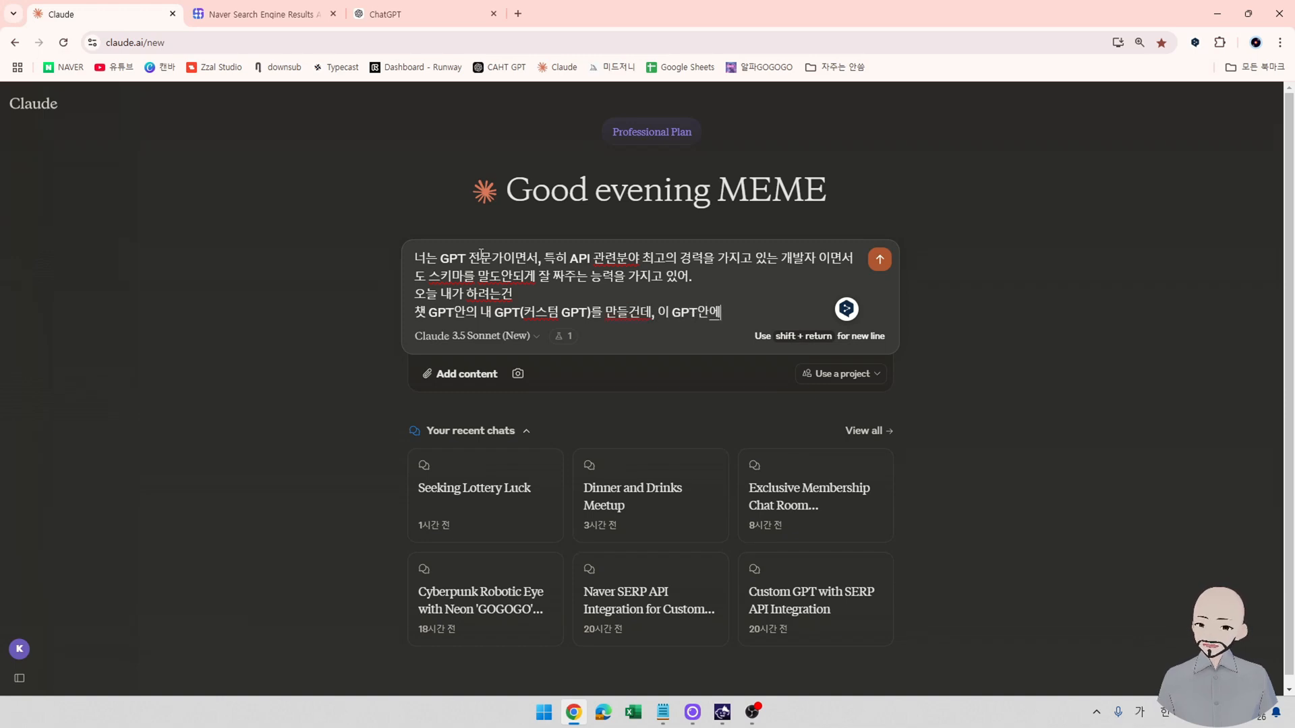
{"action": "type", "text": " serp api"}
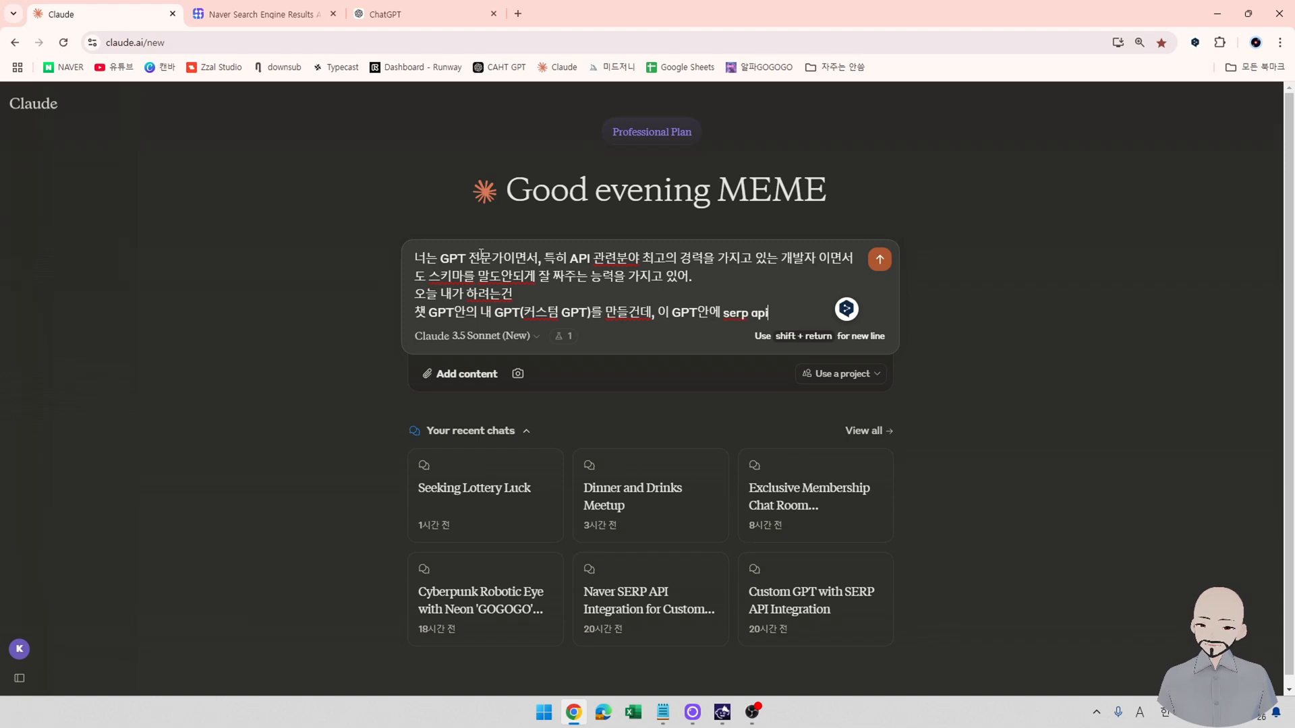
{"action": "key", "text": "Hangul"}
{"action": "type", "text": "를 추가해서"}
{"action": "type", "text": " 액셔ㄴ 기능을 넣고,"}
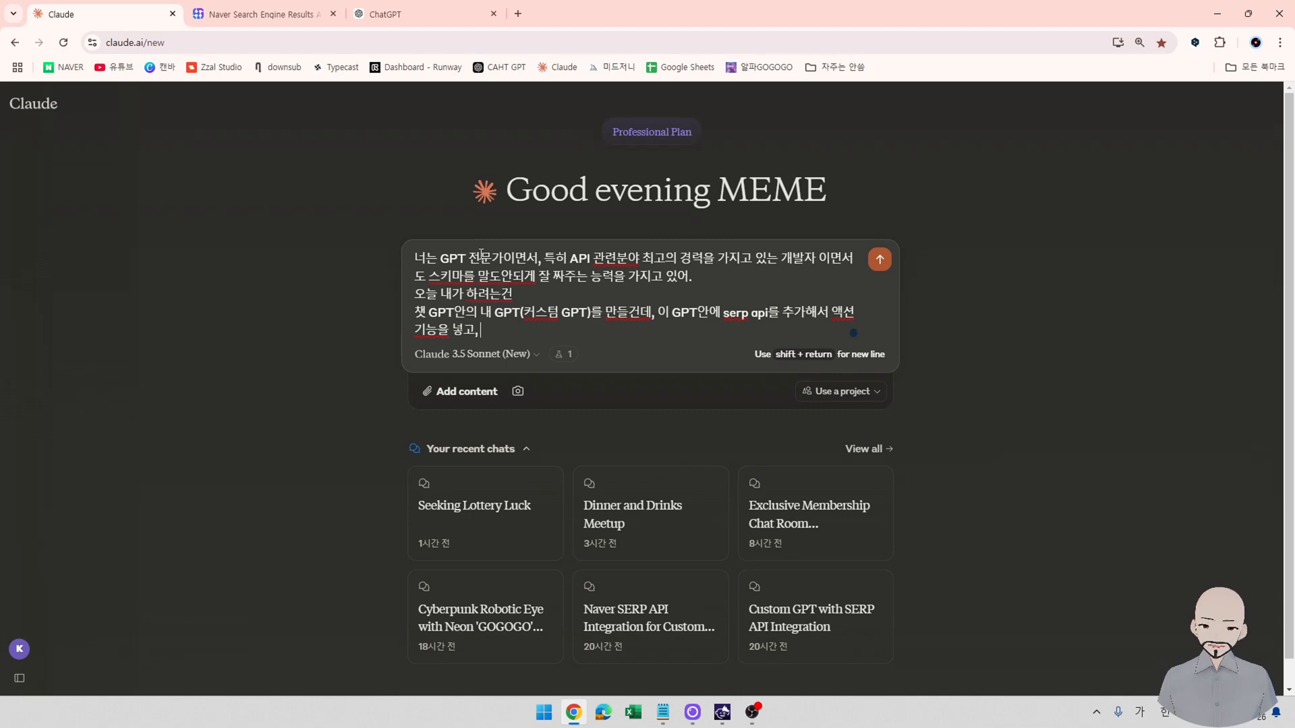
Finish the sentence about the action feature with "작동이 될 수 있게 하면 좋을거 같아." and follow it with "일단".
{"action": "type", "text": " 작동이 될수 이"}
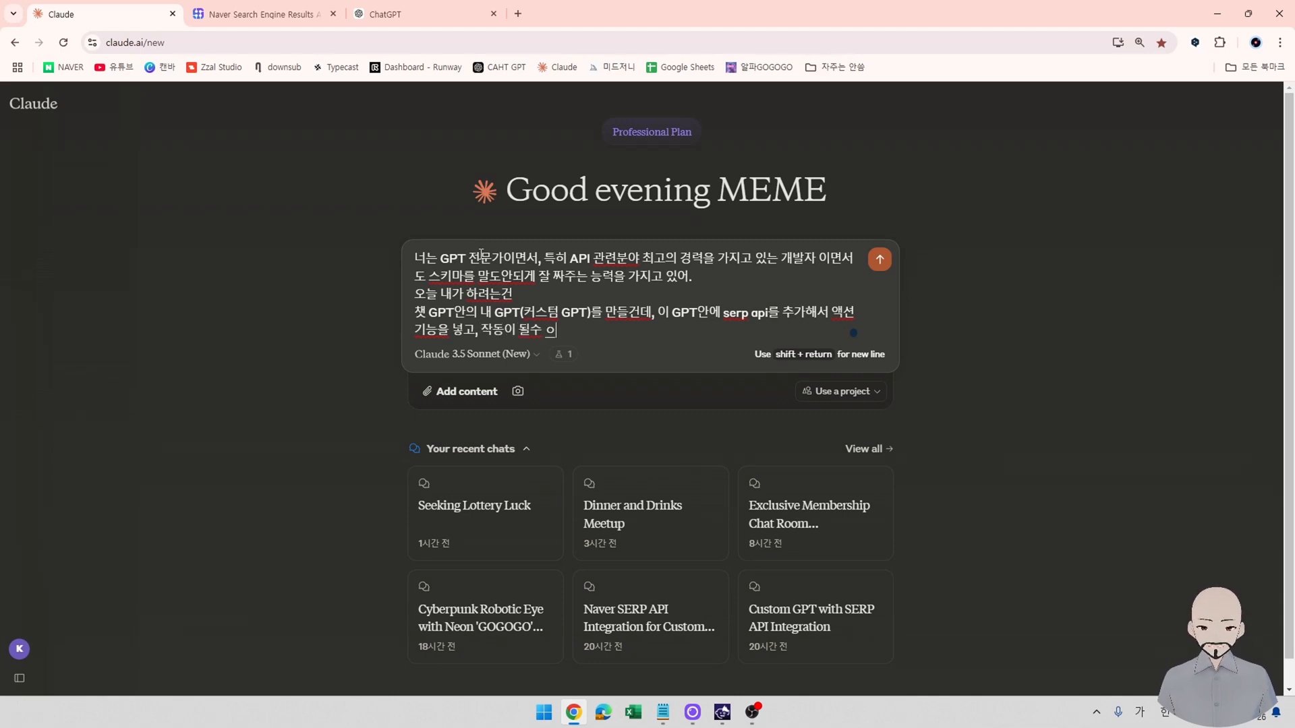
{"action": "key", "text": "BackSpace"}
{"action": "key", "text": "BackSpace"}
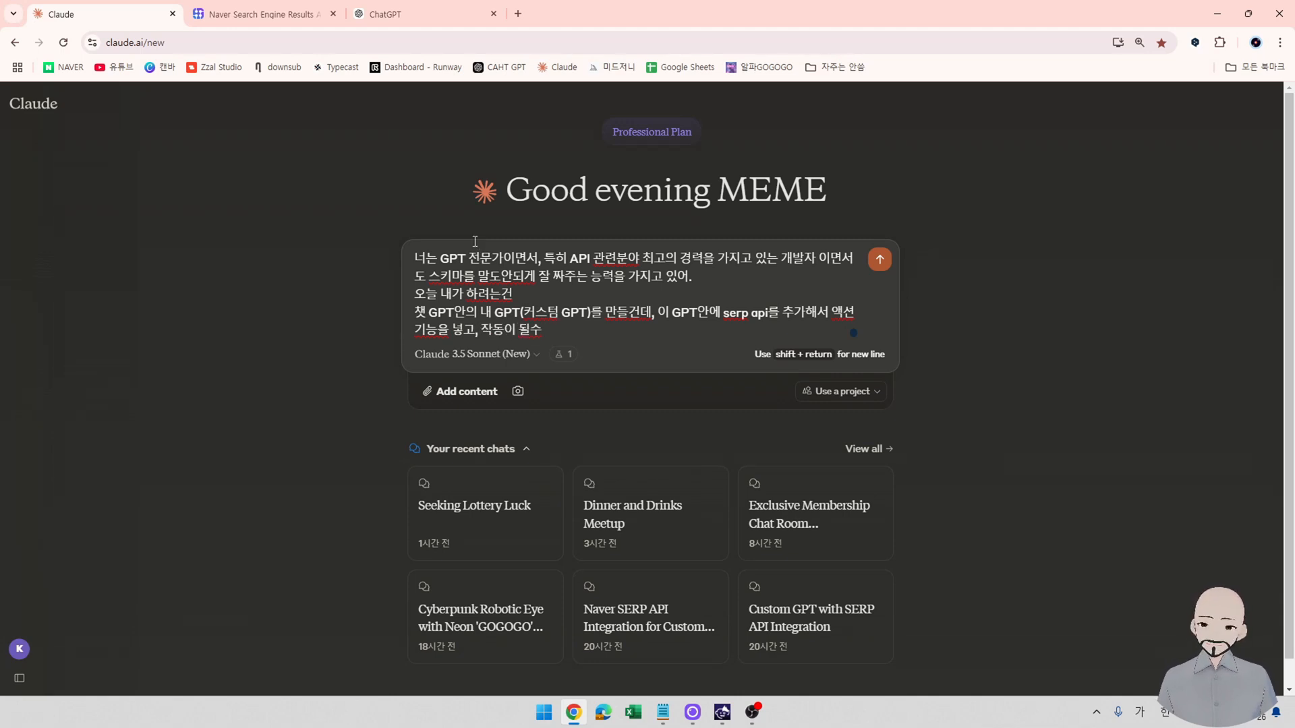
{"action": "key", "text": "BackSpace"}
{"action": "key", "text": "BackSpace"}
{"action": "key", "text": "BackSpace"}
{"action": "type", "text": "데"}
{"action": "key", "text": "BackSpace"}
{"action": "type", "text": "될 수"}
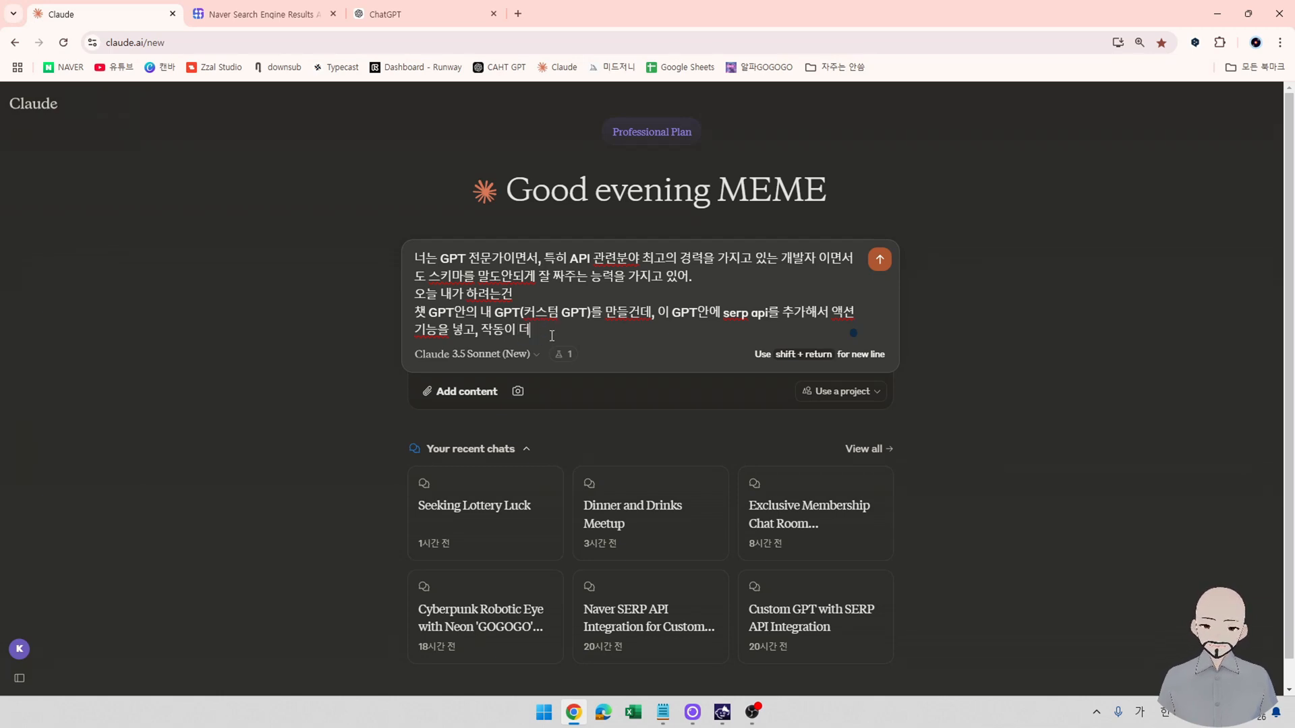
{"action": "type", "text": " 있게 하면 좋을"}
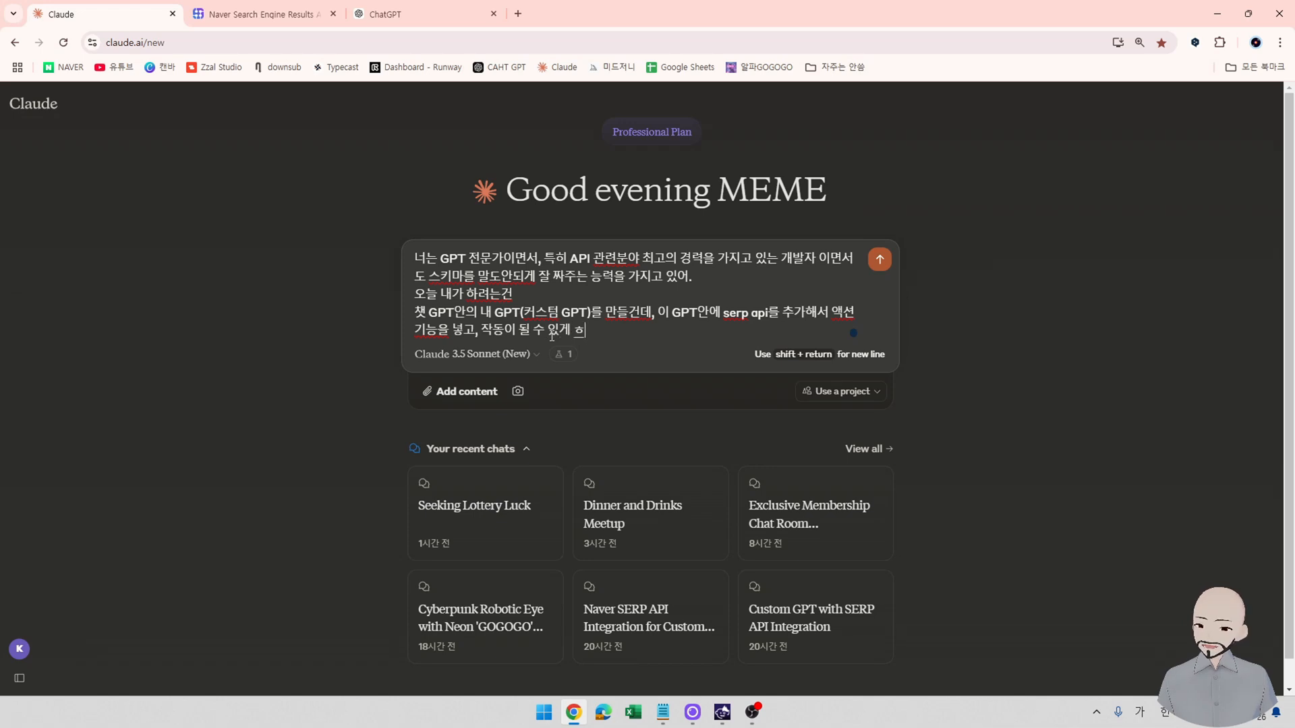
{"action": "type", "text": "거 같아. 일단"}
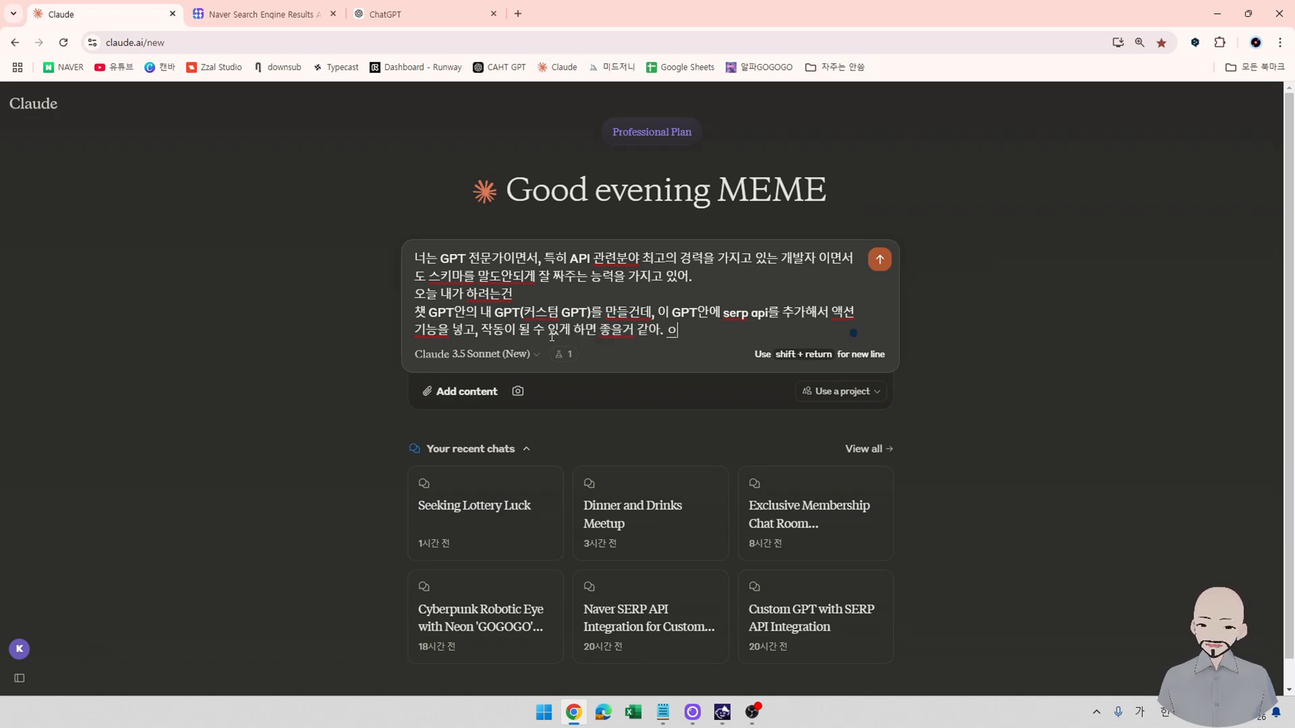
On a new line, write "내가 serp api key를 복사해서 줄게. 이걸 토대로 액션을 만들어야하는데, 중요한건" and end it with a line break.
{"action": "key", "text": "shift+Return"}
{"action": "type", "text": "내가"}
{"action": "key", "text": "Hangul"}
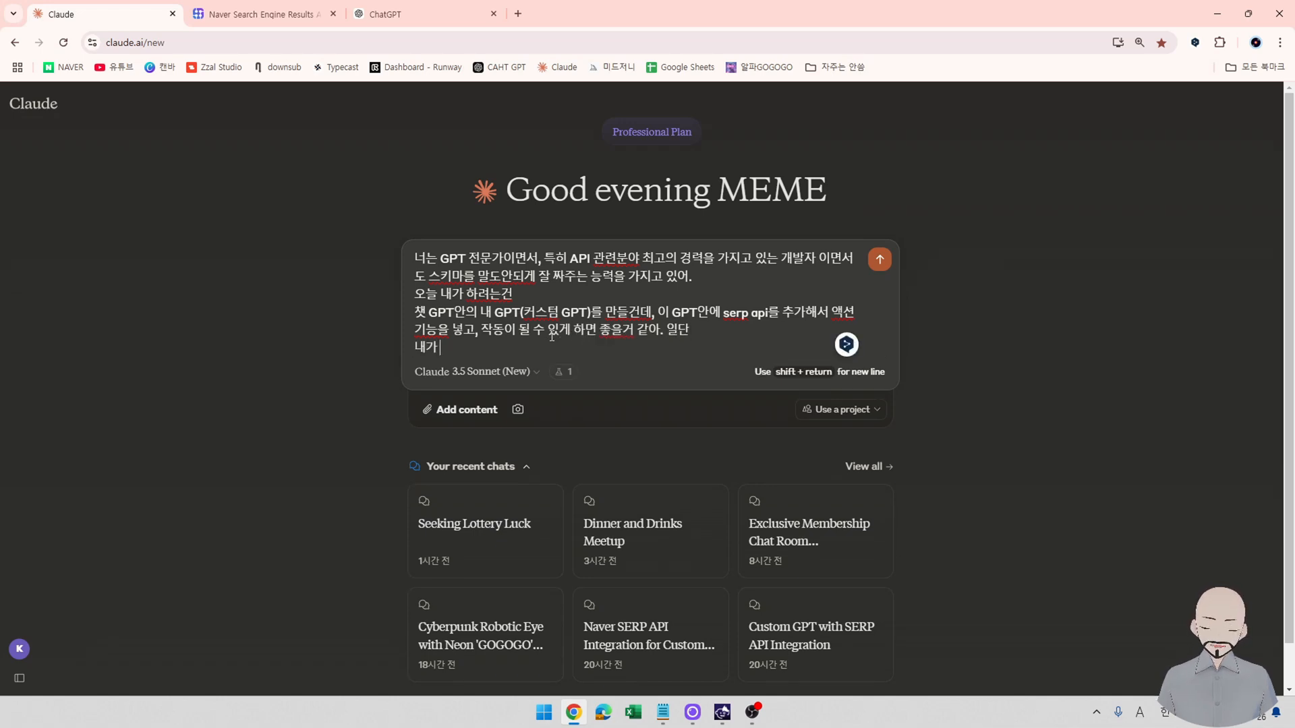
{"action": "type", "text": "serp api key"}
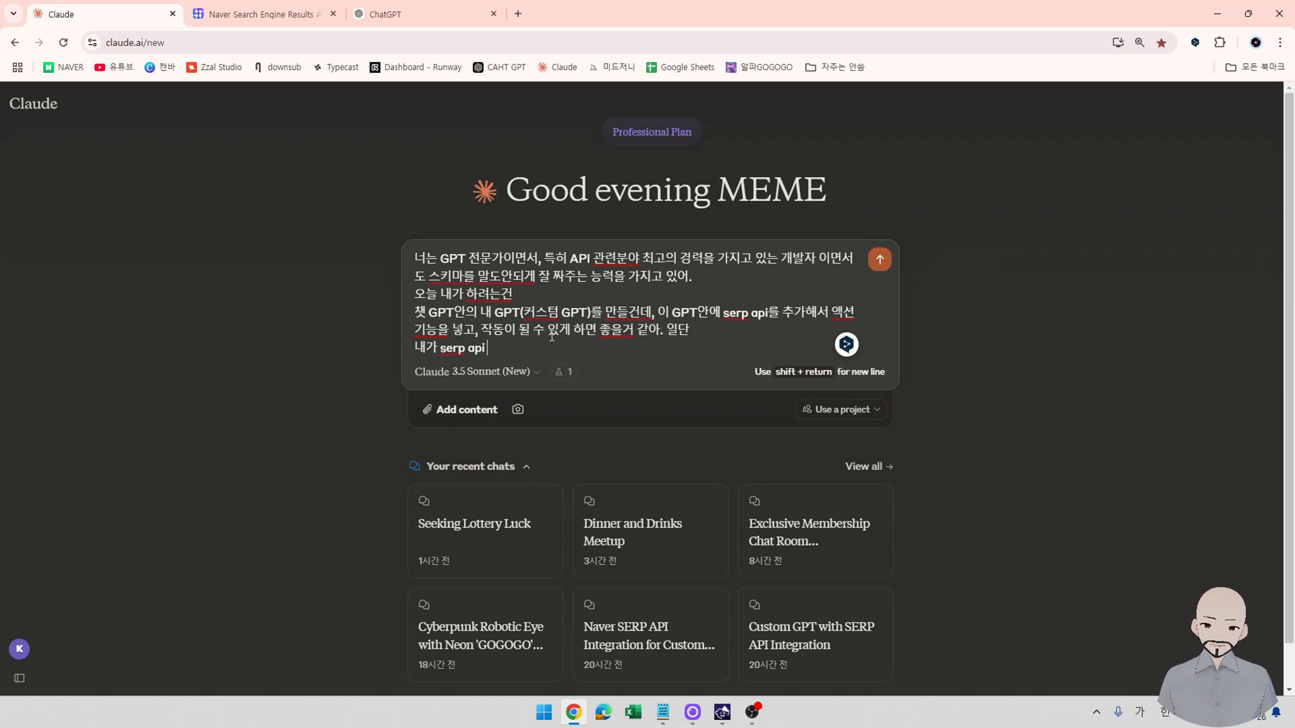
{"action": "key", "text": "Hangul"}
{"action": "type", "text": "를 복사해"}
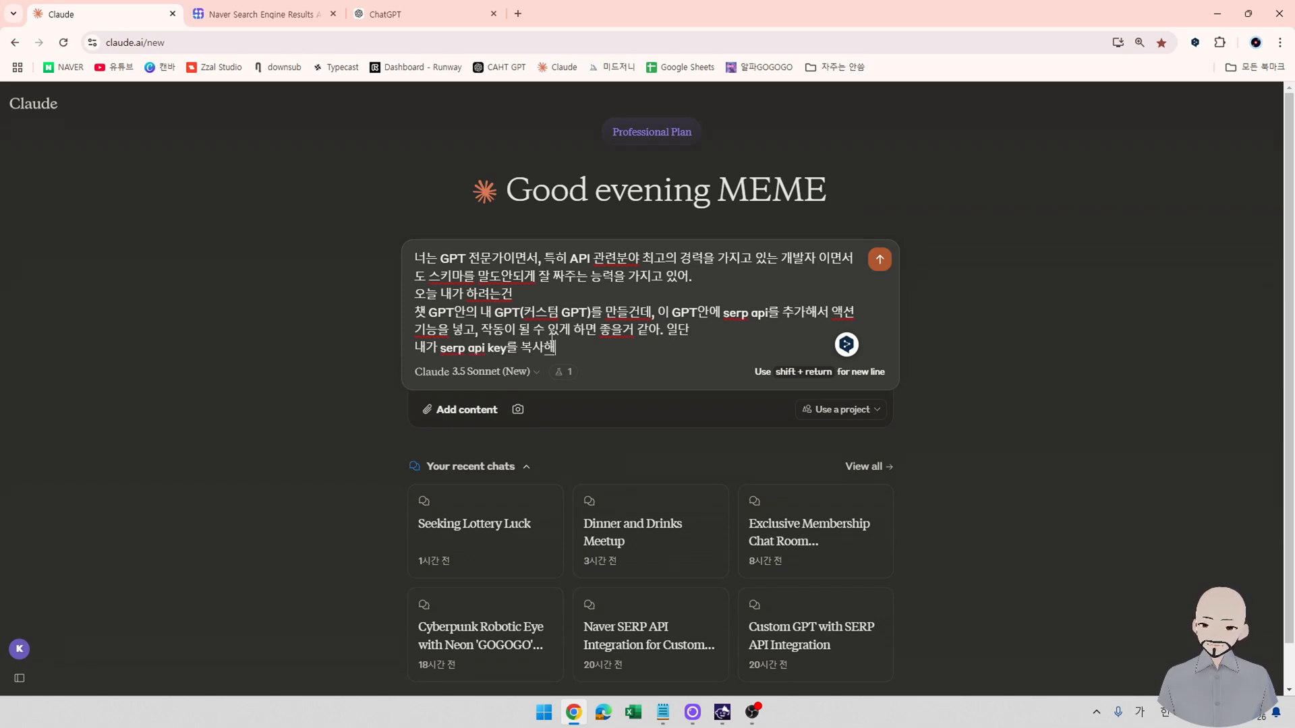
{"action": "type", "text": "서 줄게. 이걸 토대로"}
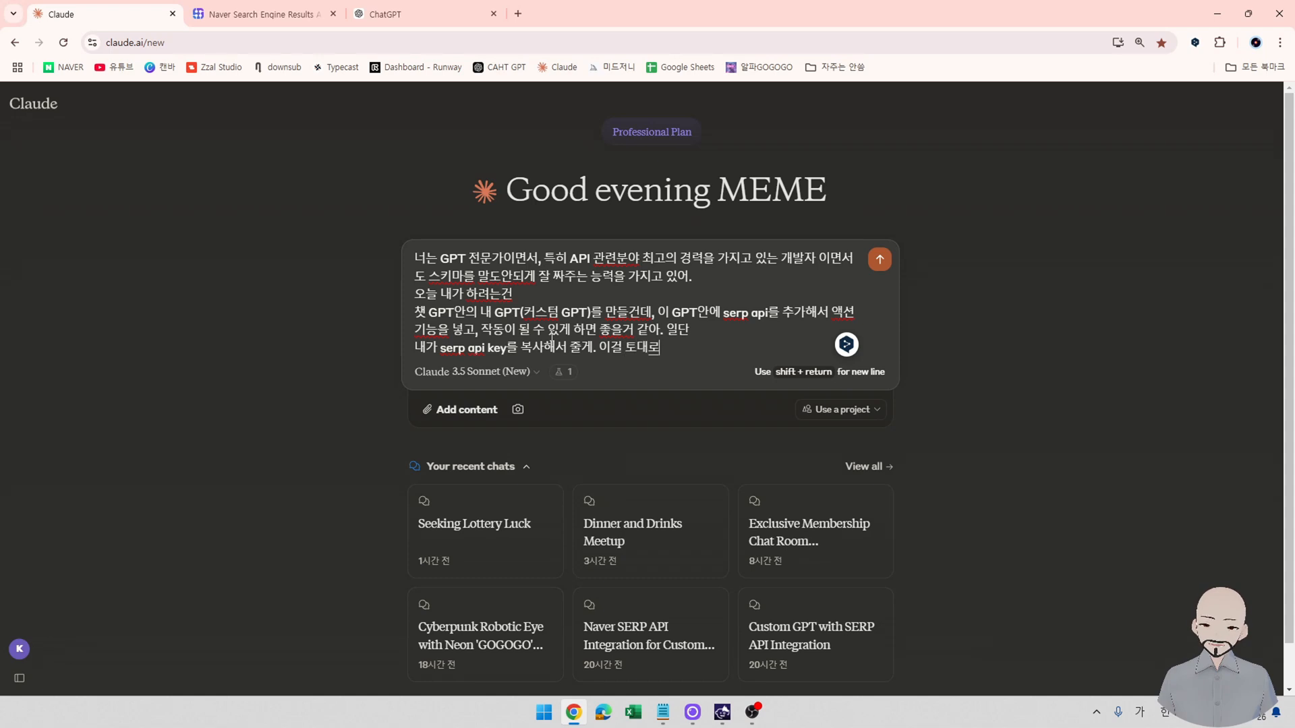
{"action": "type", "text": " 액션ㅇ을 만들어야하는데,"}
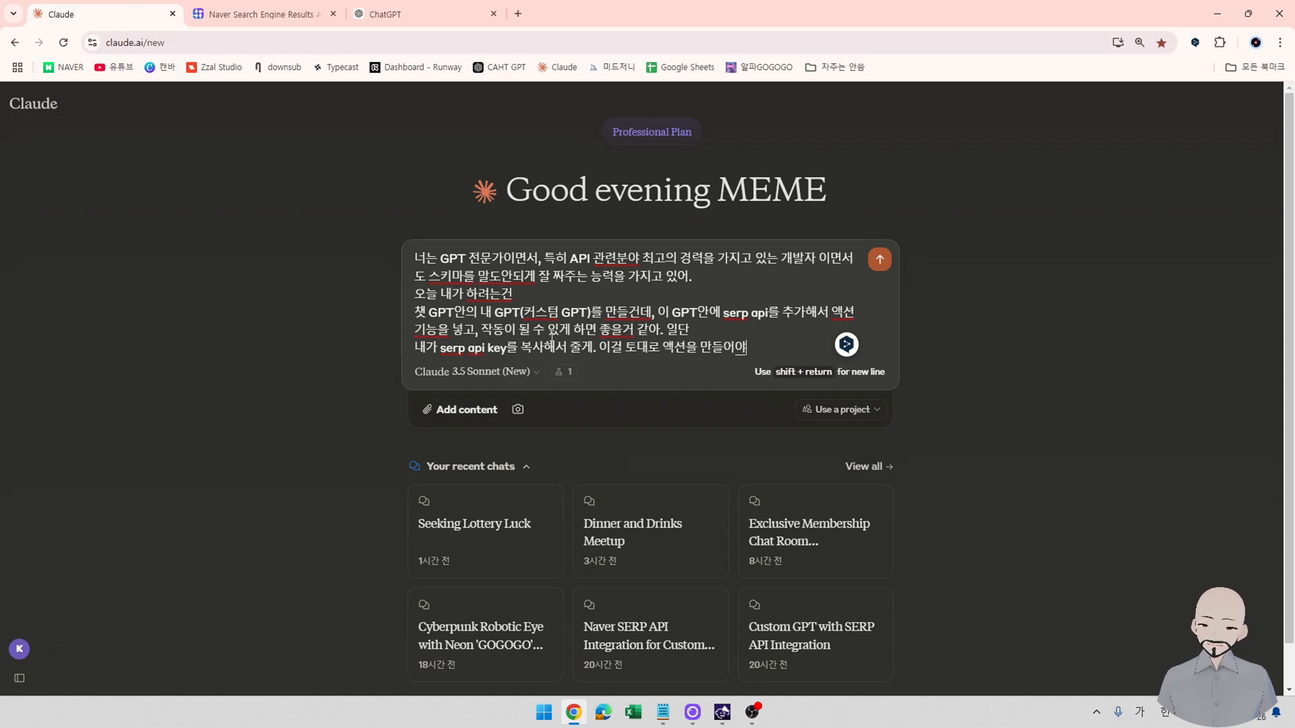
{"action": "type", "text": " 중요한건"}
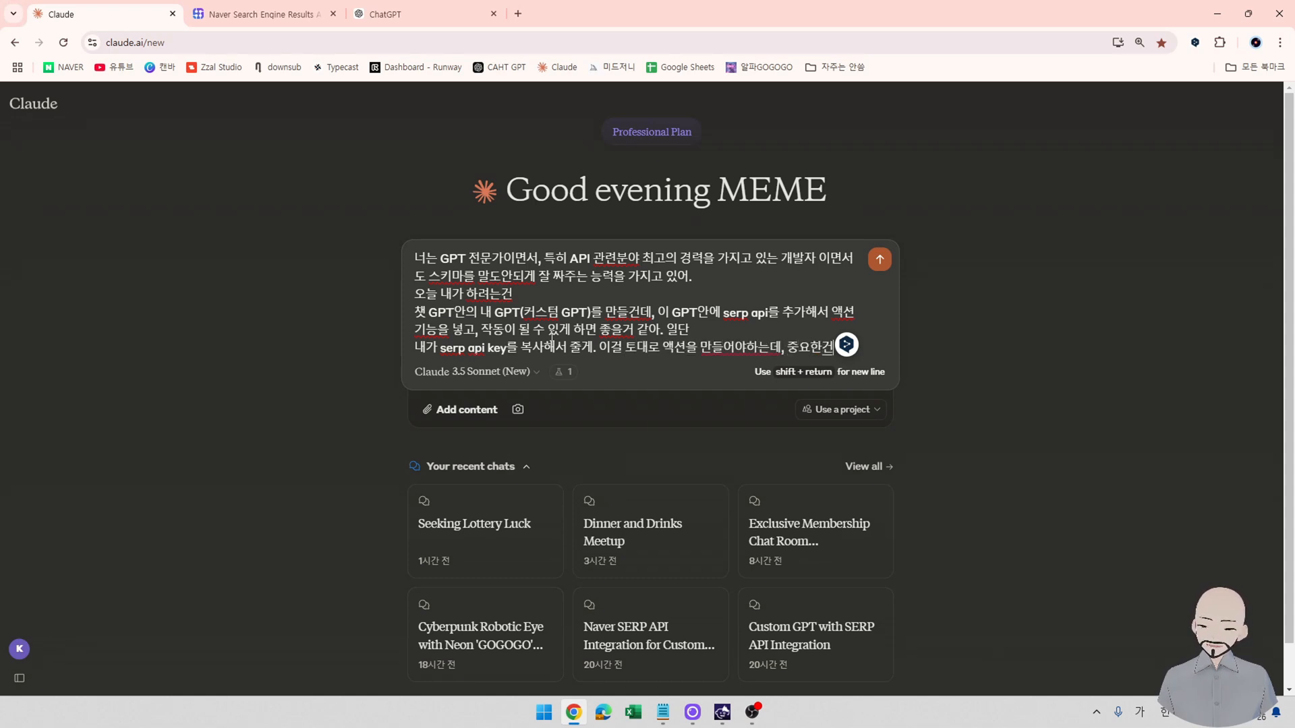
{"action": "key", "text": "shift+Return"}
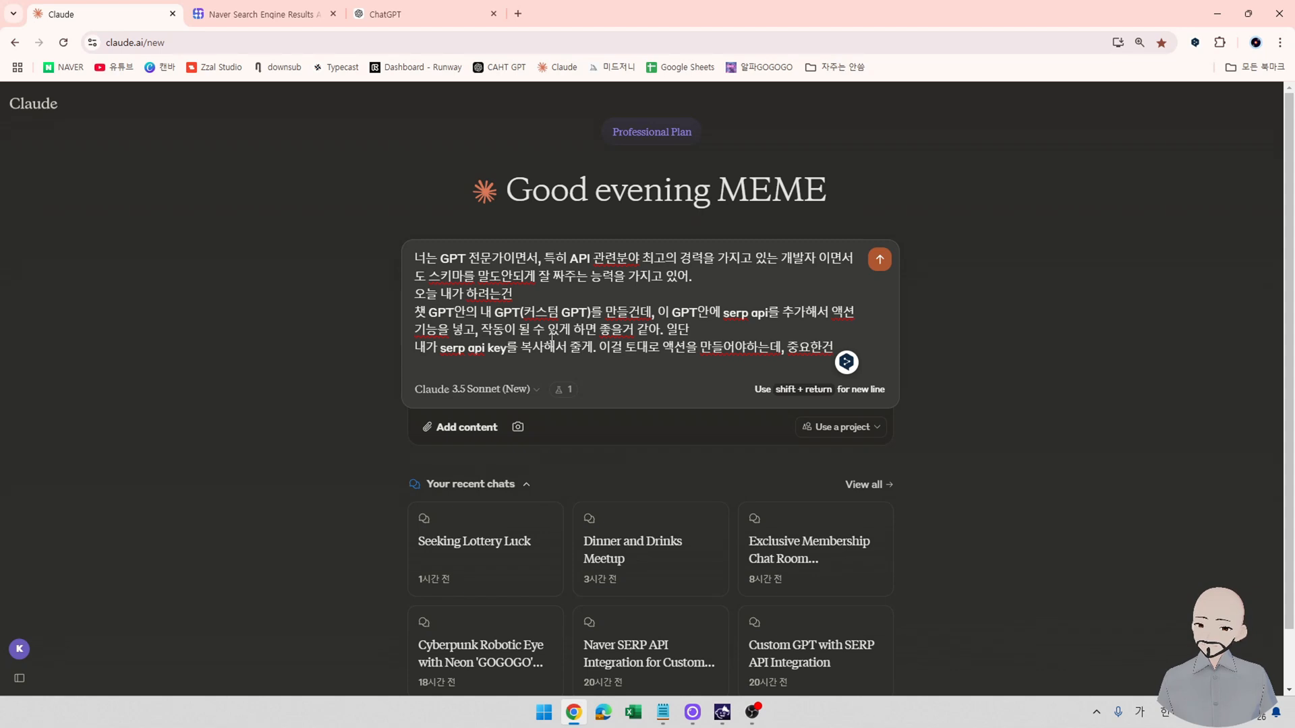
Change the ending of the prompt's "serp api key를 복사해서" clause to "줄거고,".
{"action": "key", "text": "Up"}
{"action": "key", "text": "Up"}
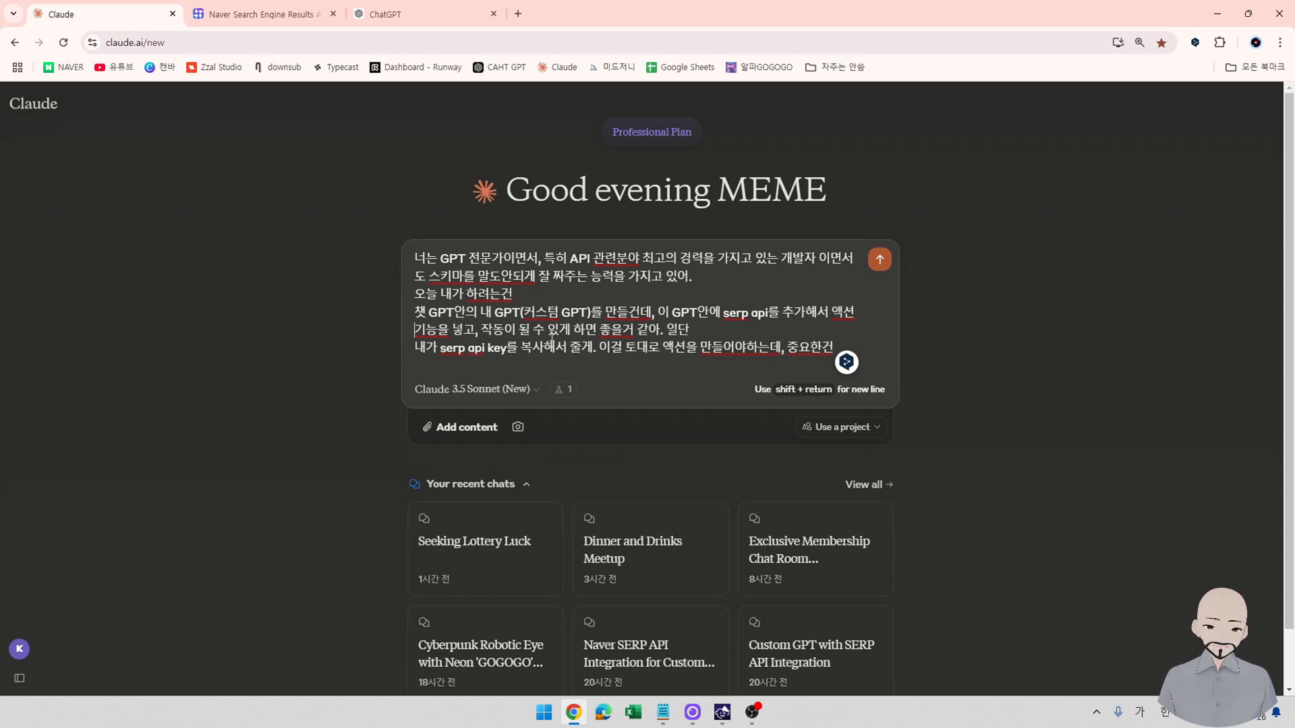
{"action": "key", "text": "Down"}
{"action": "key", "text": "Up"}
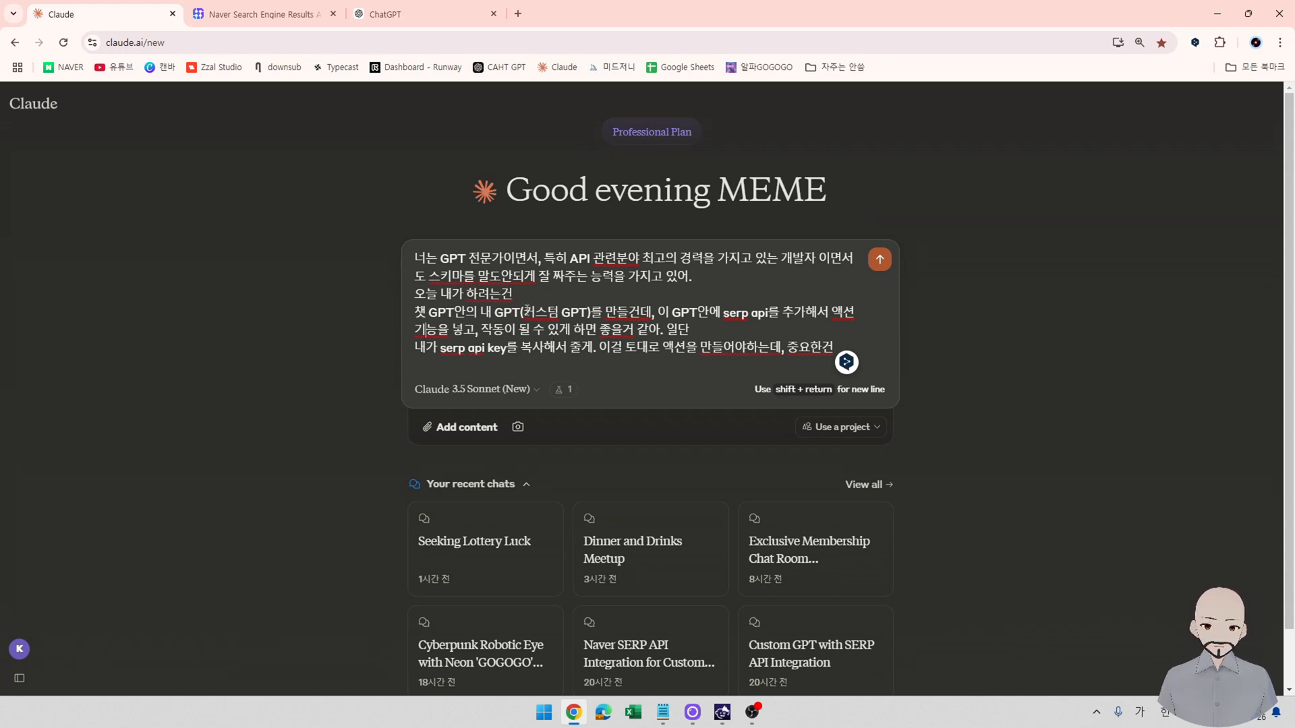
{"action": "left_click", "coordinate": [520, 347]}
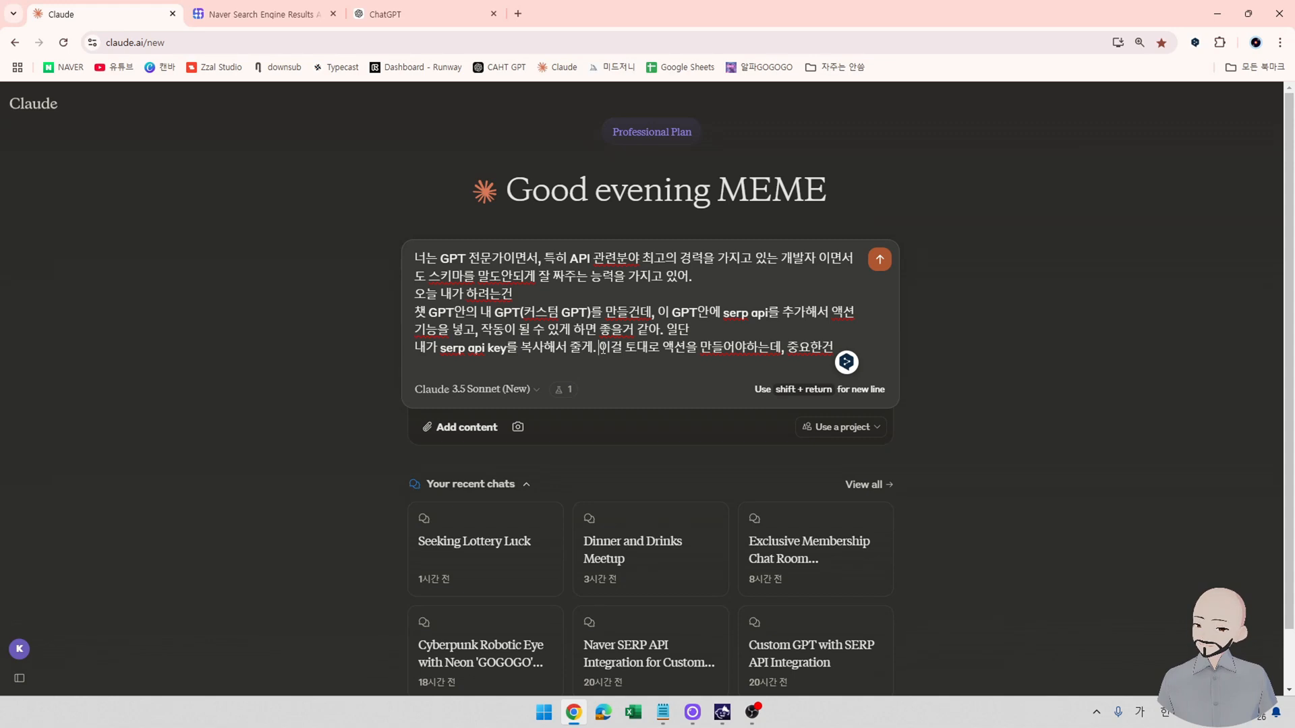
{"action": "key", "text": "BackSpace"}
{"action": "key", "text": "BackSpace"}
{"action": "type", "text": "거고,"}
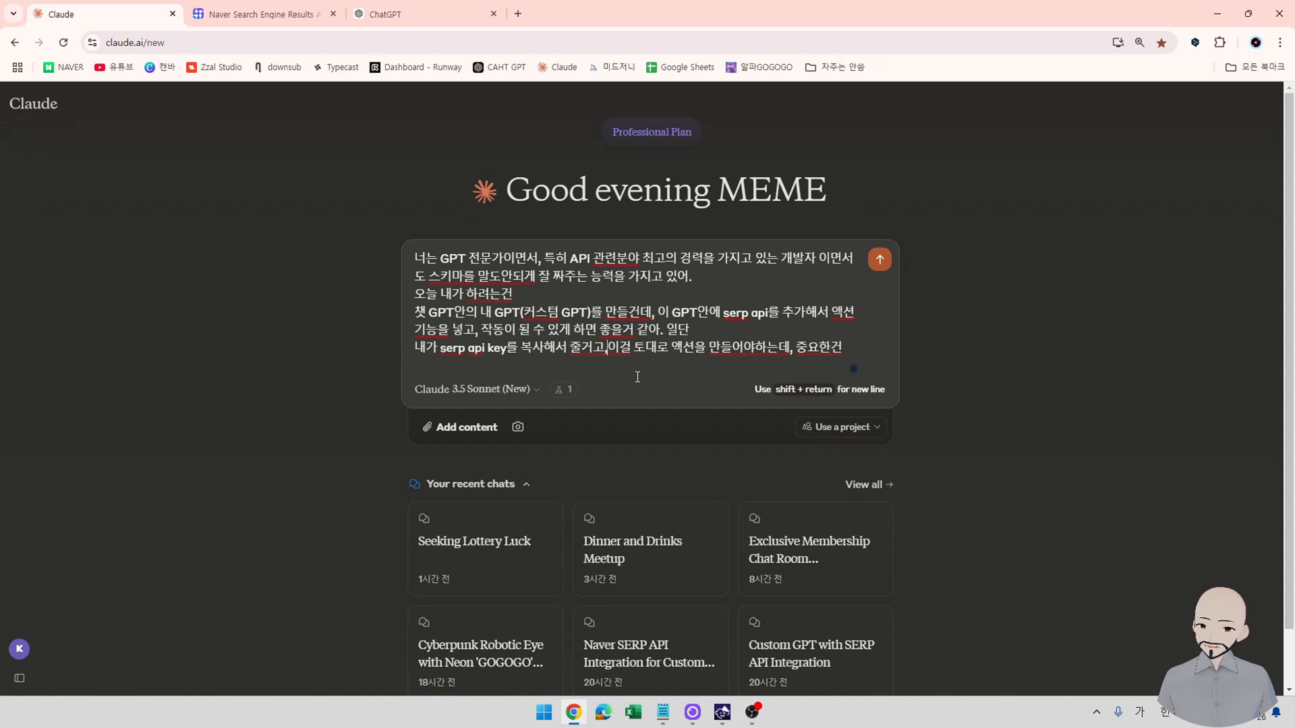
Continue that clause with "그리고 연동할려고하는 serp api에서 제공하는", ahead of "이걸 토대로".
{"action": "type", "text": "그리고 연동"}
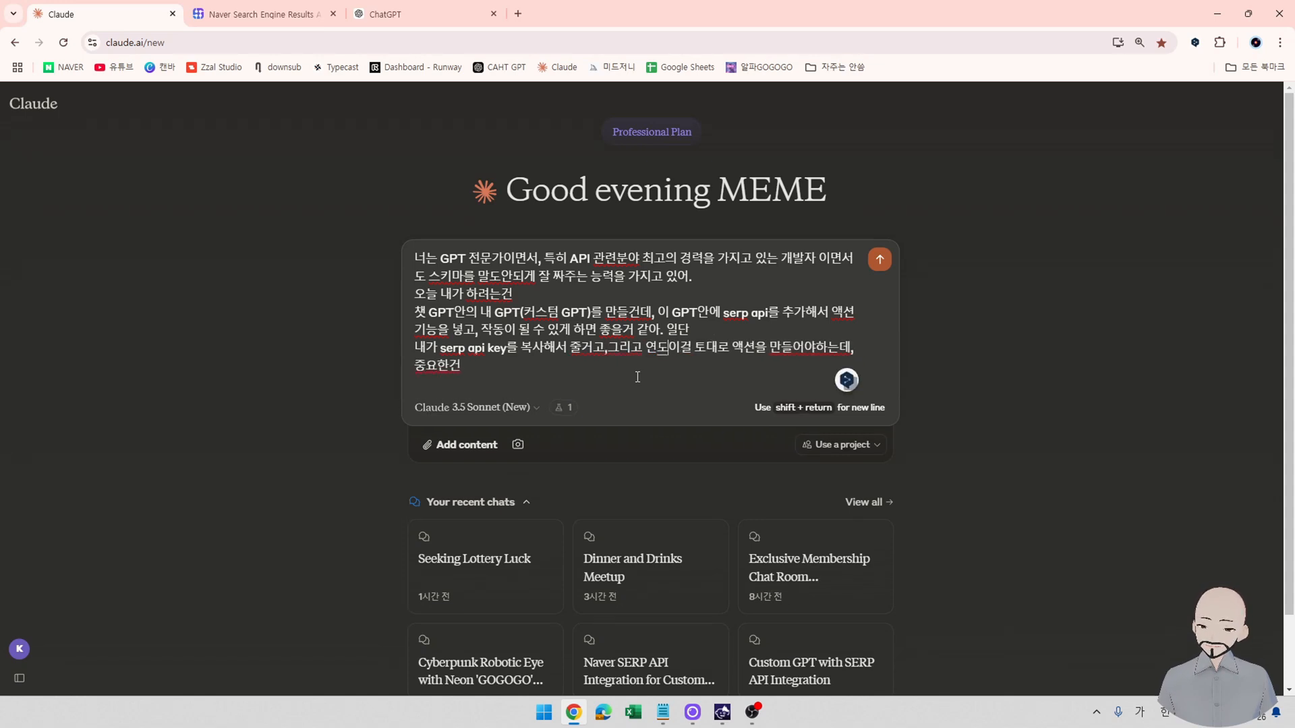
{"action": "type", "text": "할려고하는"}
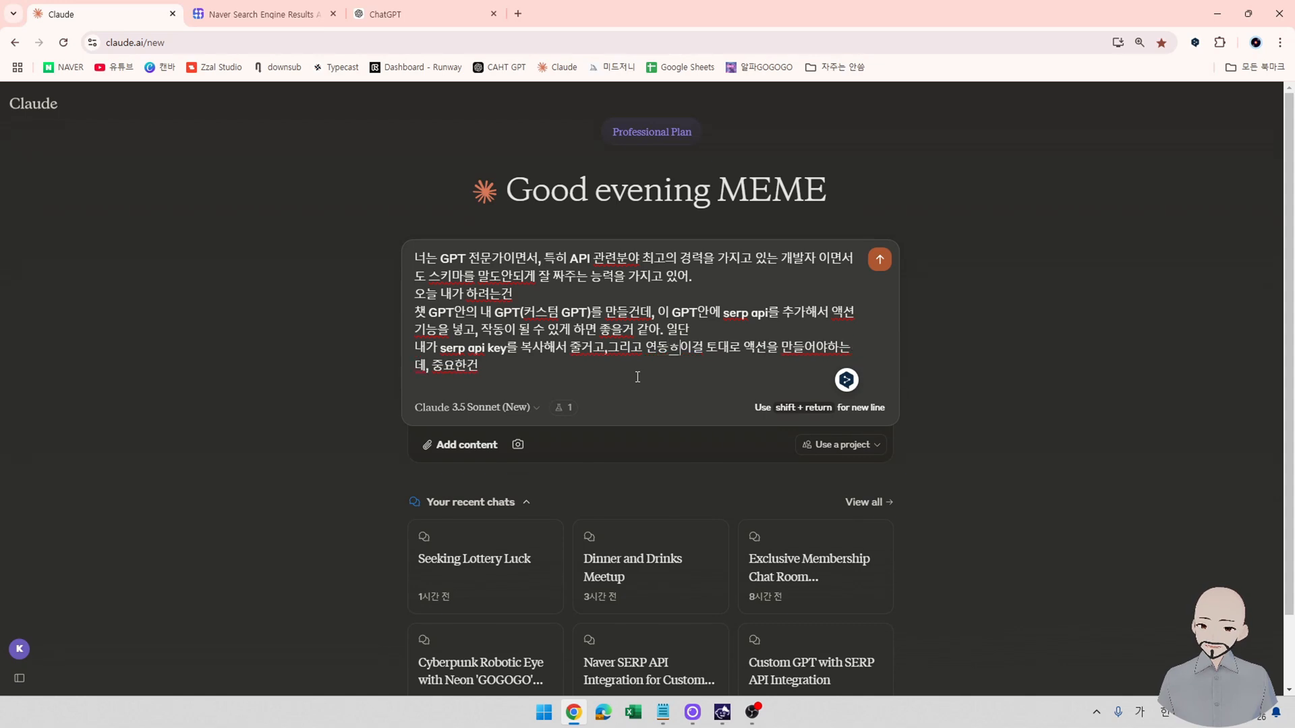
{"action": "key", "text": "Hangul"}
{"action": "type", "text": "serp ap"}
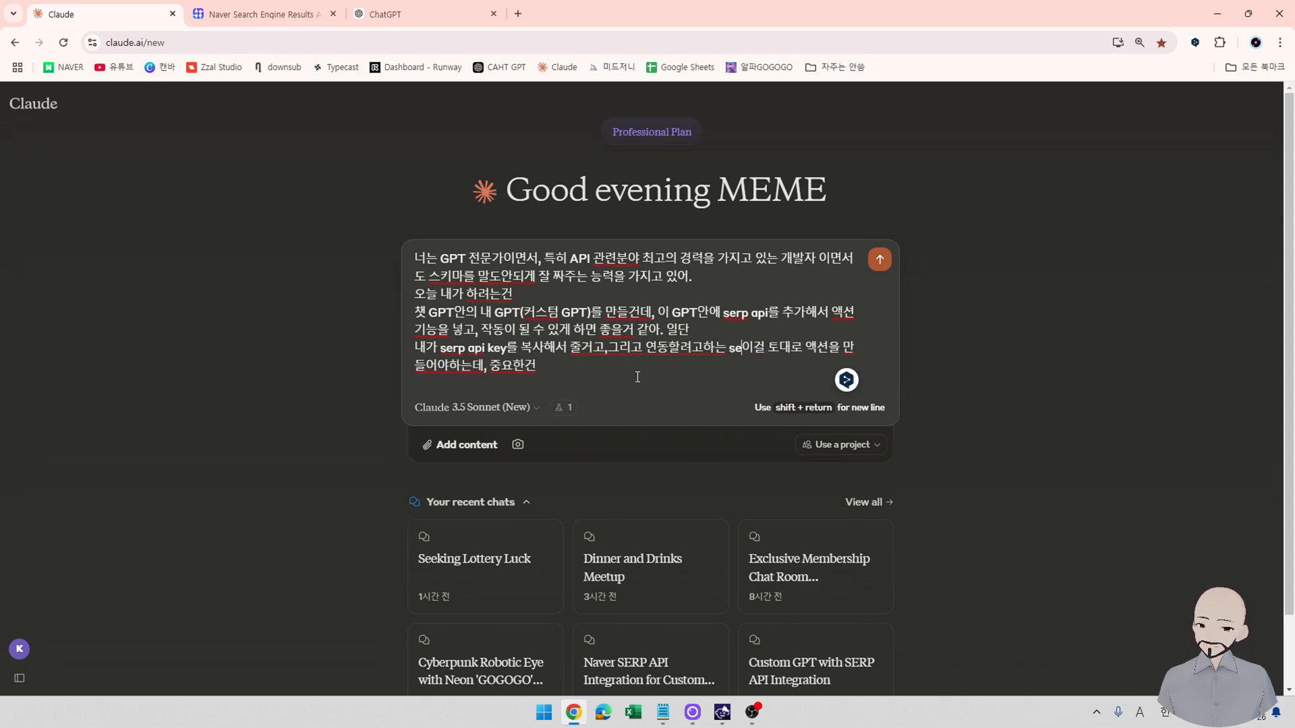
{"action": "type", "text": "i"}
{"action": "key", "text": "Hangul"}
{"action": "type", "text": "에서 제공하는 국"}
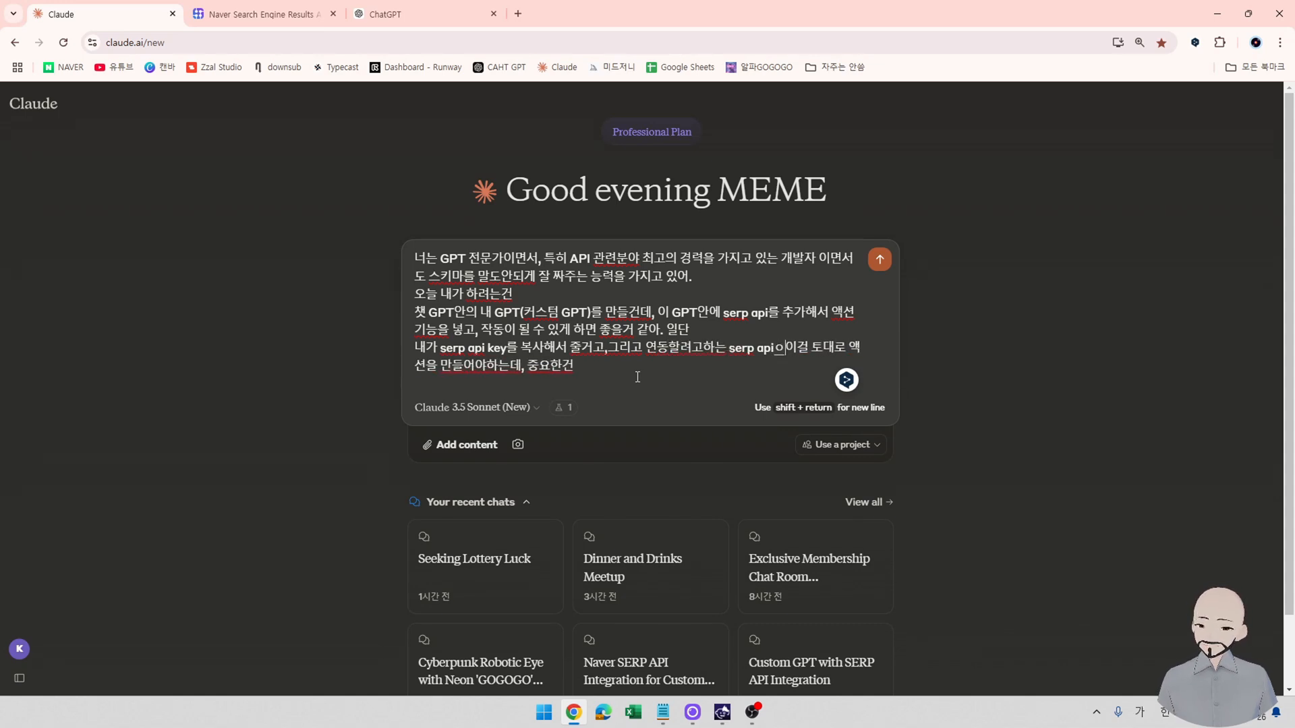
{"action": "type", "text": "글서치를 또 개"}
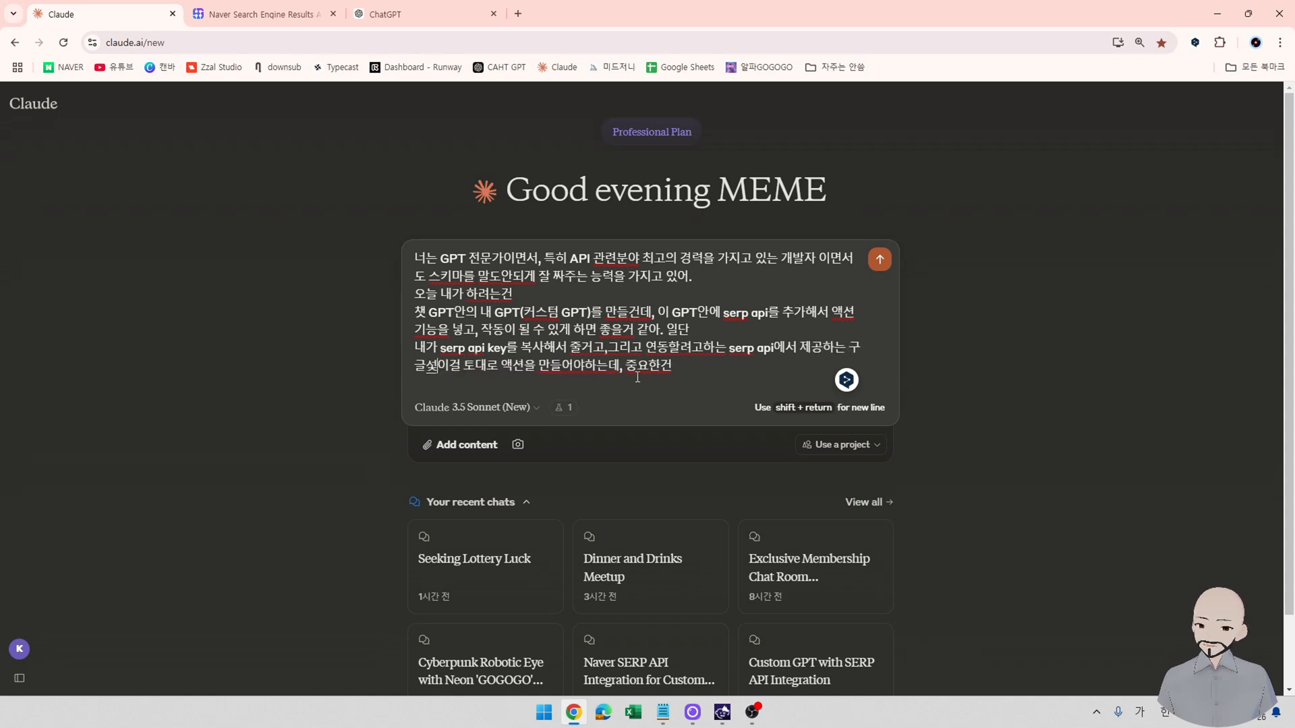
{"action": "key", "text": "BackSpace"}
{"action": "key", "text": "BackSpace"}
{"action": "key", "text": "BackSpace"}
{"action": "key", "text": "BackSpace"}
{"action": "key", "text": "BackSpace"}
{"action": "key", "text": "BackSpace"}
{"action": "key", "text": "BackSpace"}
{"action": "key", "text": "BackSpace"}
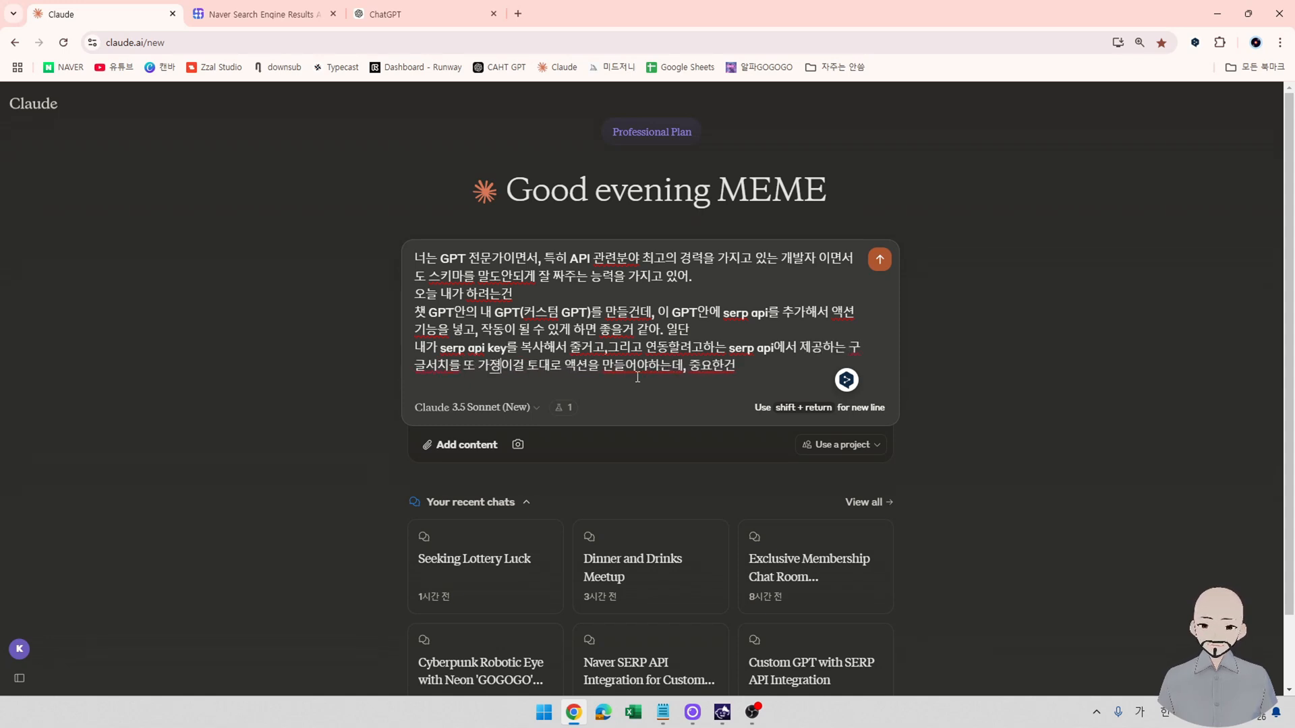
{"action": "type", "text": "세"}
{"action": "key", "text": "BackSpace"}
{"action": "key", "text": "BackSpace"}
{"action": "key", "text": "BackSpace"}
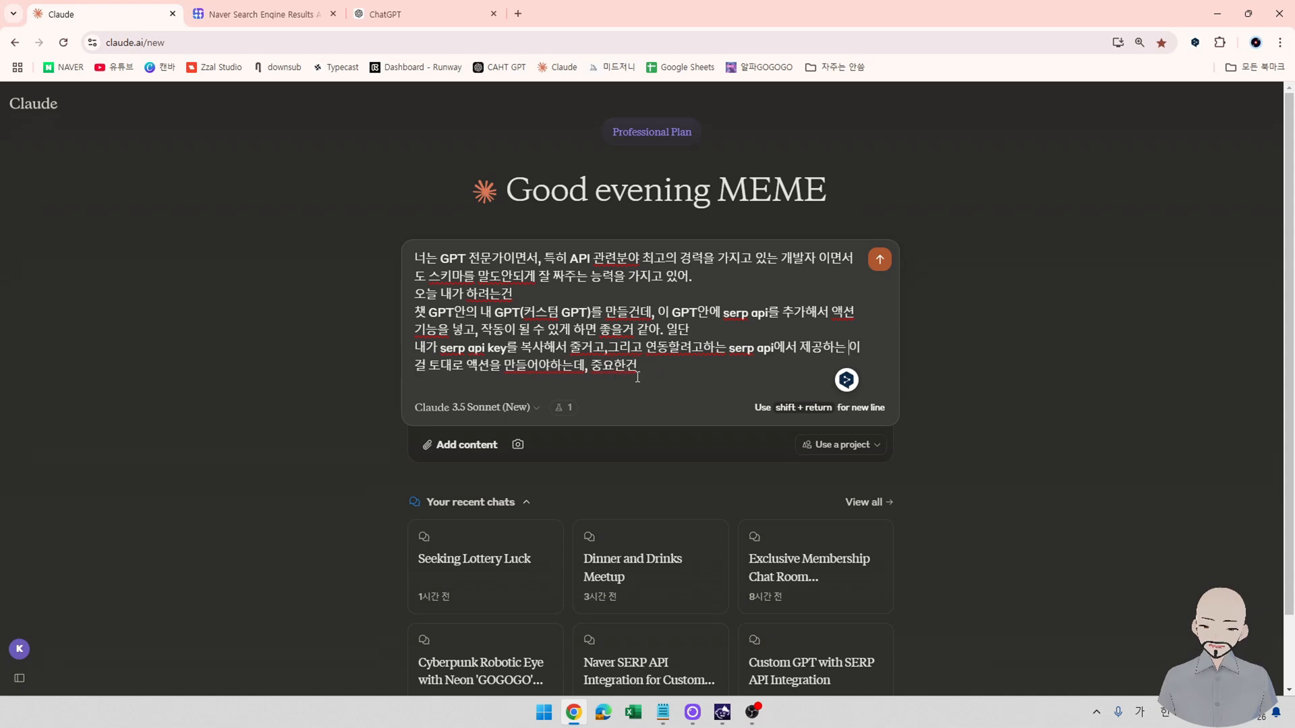
Complete the inserted sentence with "네이버를 또 가져와서 쓸거거든?".
{"action": "type", "text": "네이베"}
{"action": "key", "text": "BackSpace"}
{"action": "type", "text": "버를 또 ㅇ"}
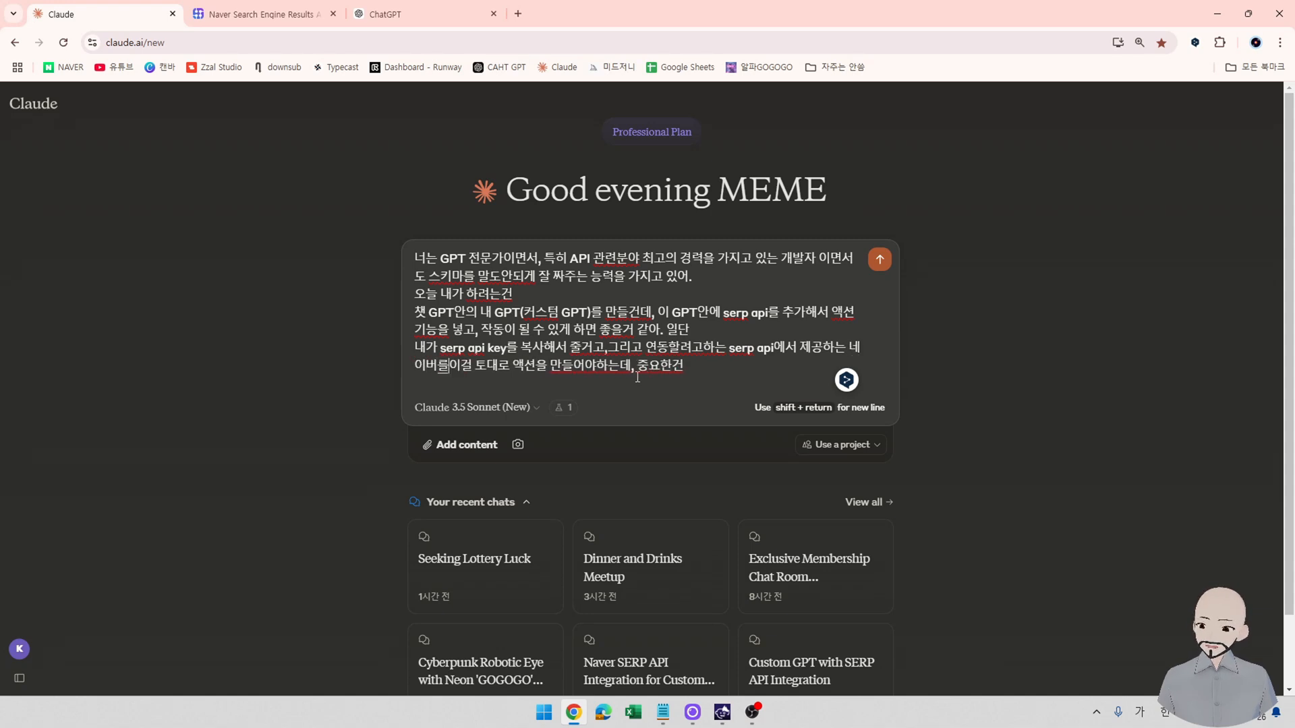
{"action": "key", "text": "BackSpace"}
{"action": "type", "text": "가져와서 ㅆ"}
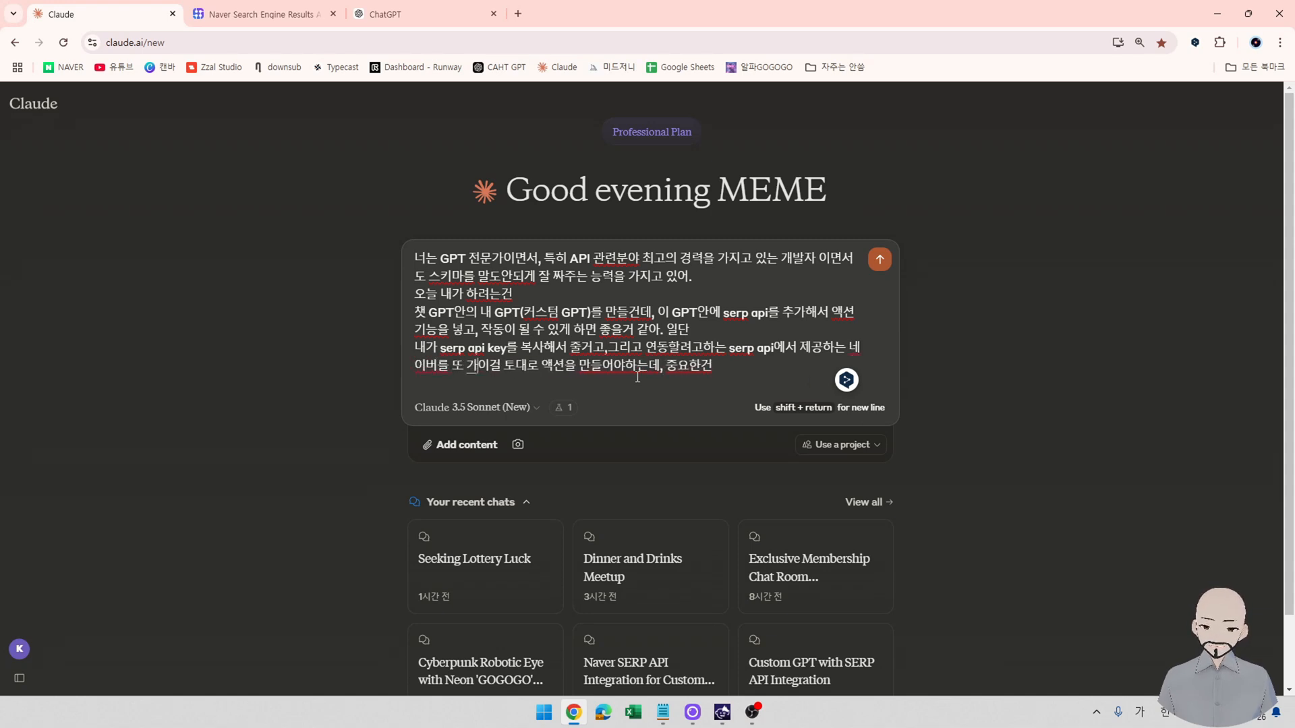
{"action": "type", "text": "쓸거거든?"}
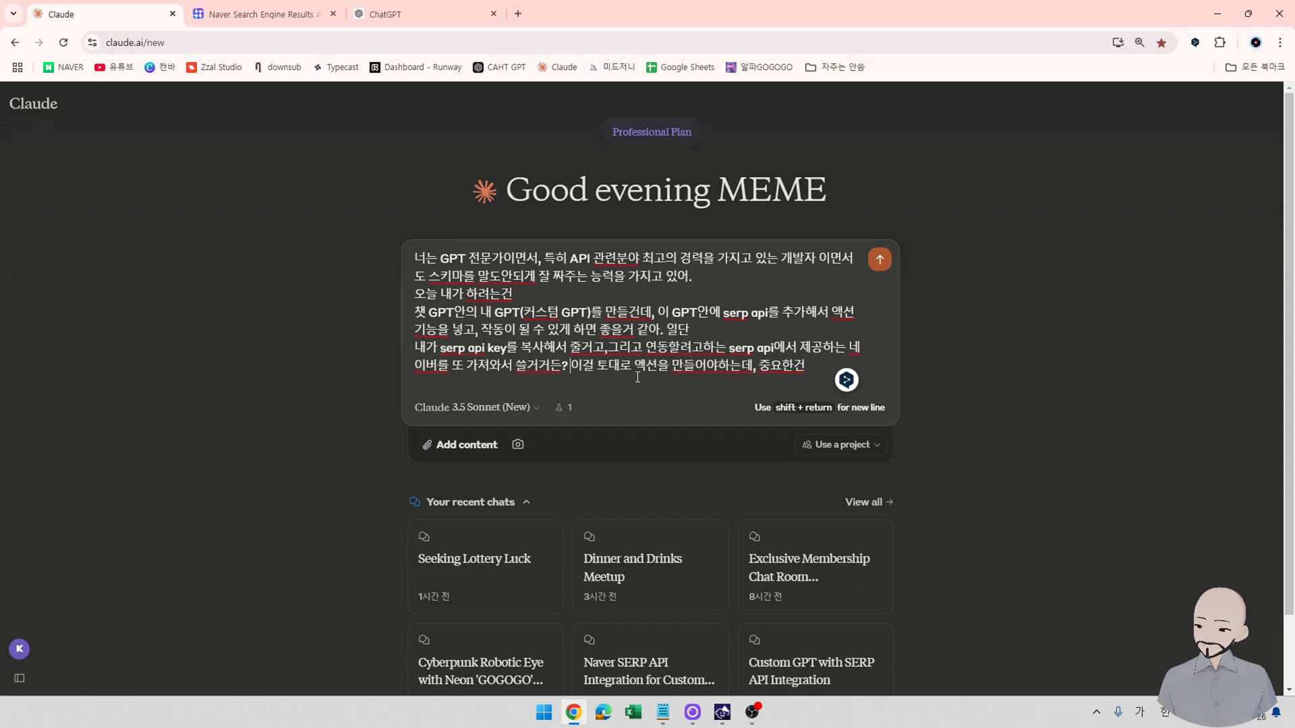
{"action": "type", "text": "이"}
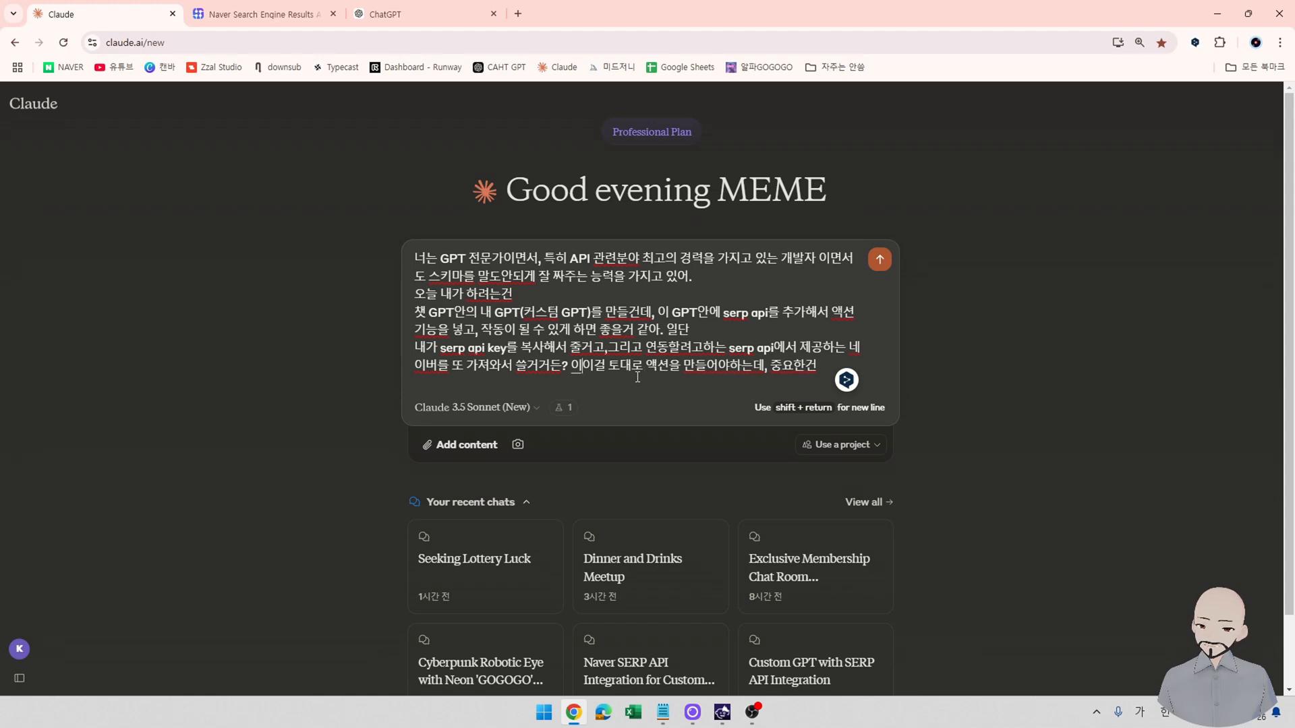
{"action": "key", "text": "BackSpace"}
{"action": "key", "text": "BackSpace"}
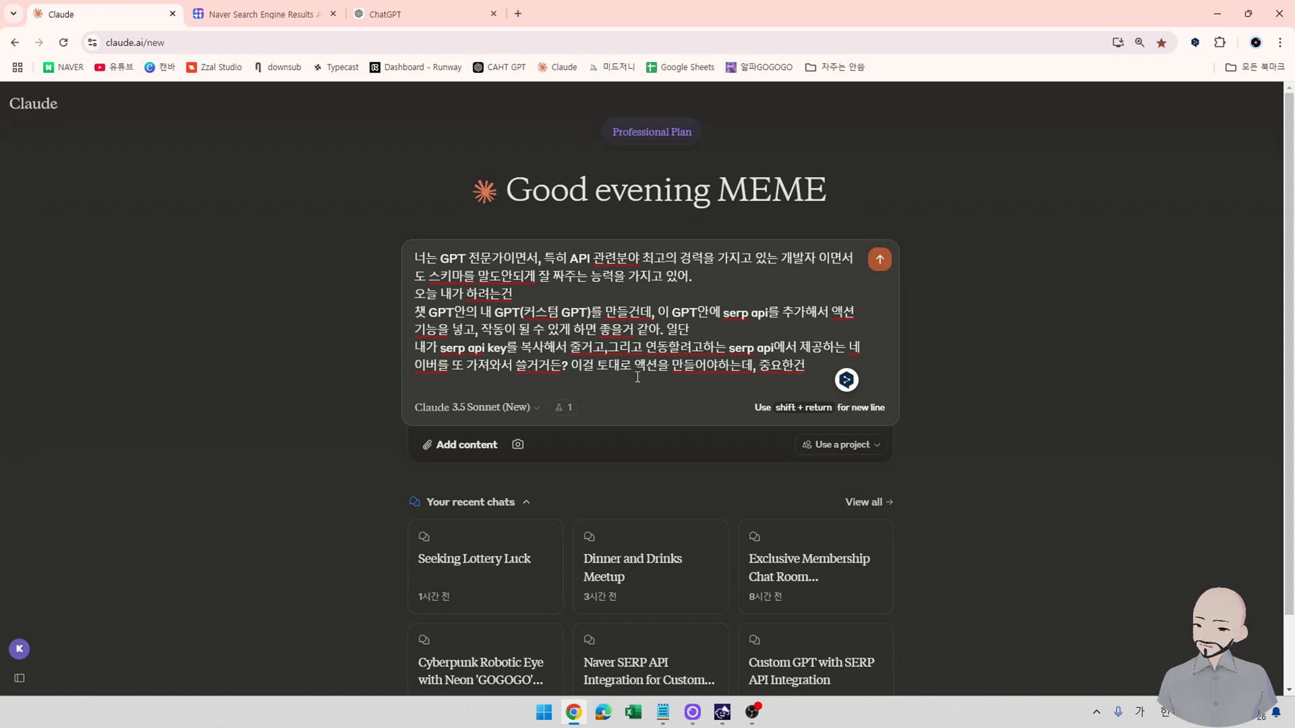
{"action": "type", "text": "이거를"}
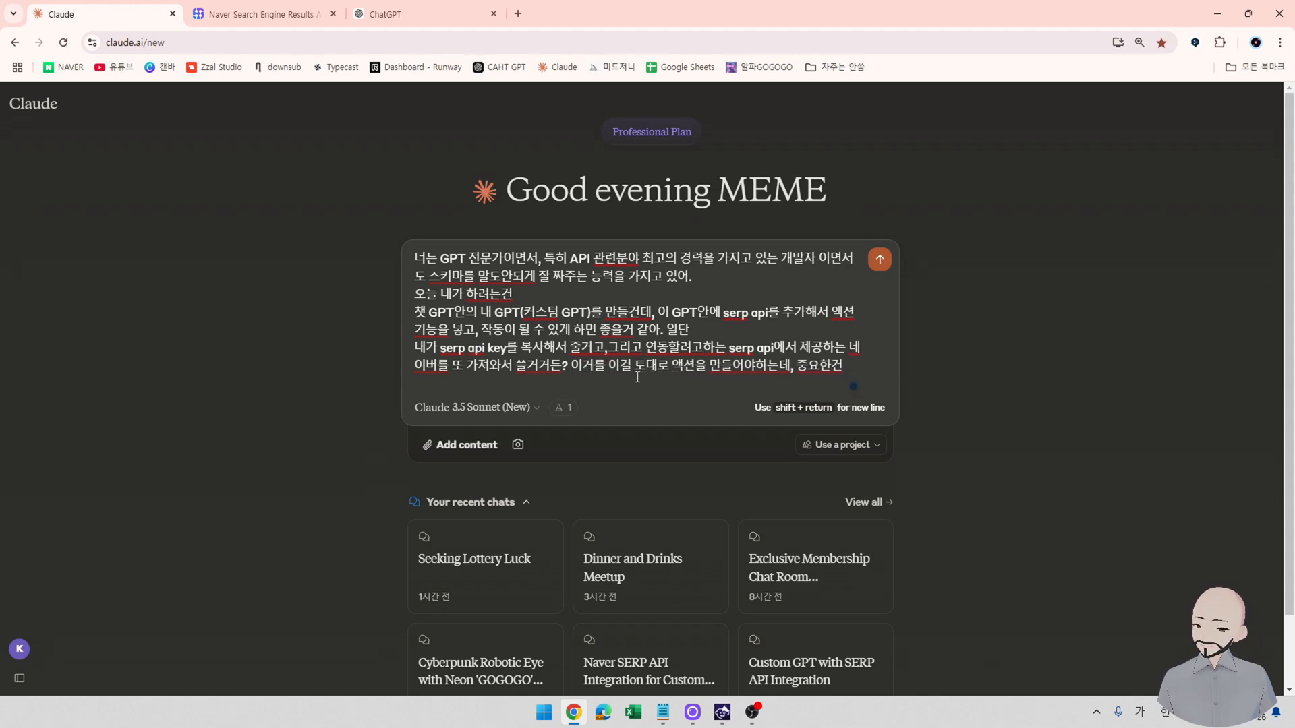
{"action": "key", "text": "BackSpace"}
{"action": "key", "text": "BackSpace"}
{"action": "key", "text": "BackSpace"}
{"action": "key", "text": "BackSpace"}
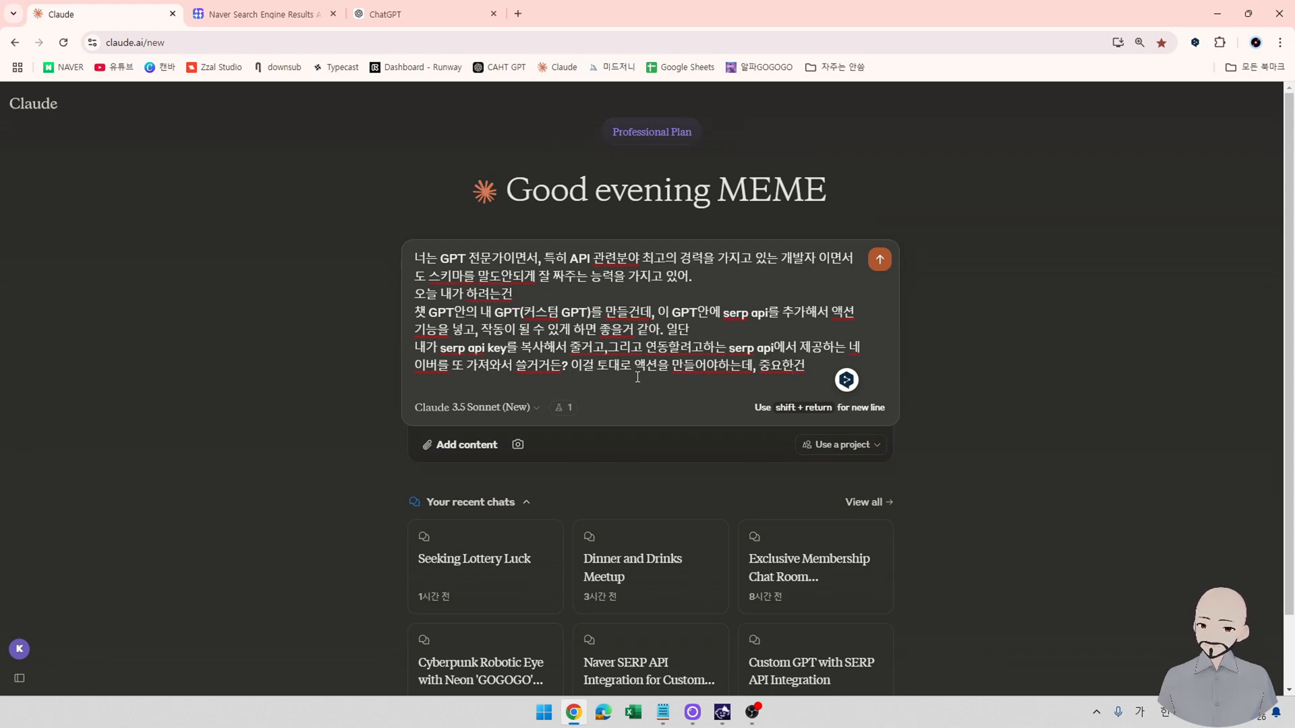
Insert "이거에 대한 레퍼런스도 같이 복사해서 줄게." and put the text starting with "이걸 토대로" on a new line.
{"action": "type", "text": "이게"}
{"action": "type", "text": "한 레퍼런스도 같이"}
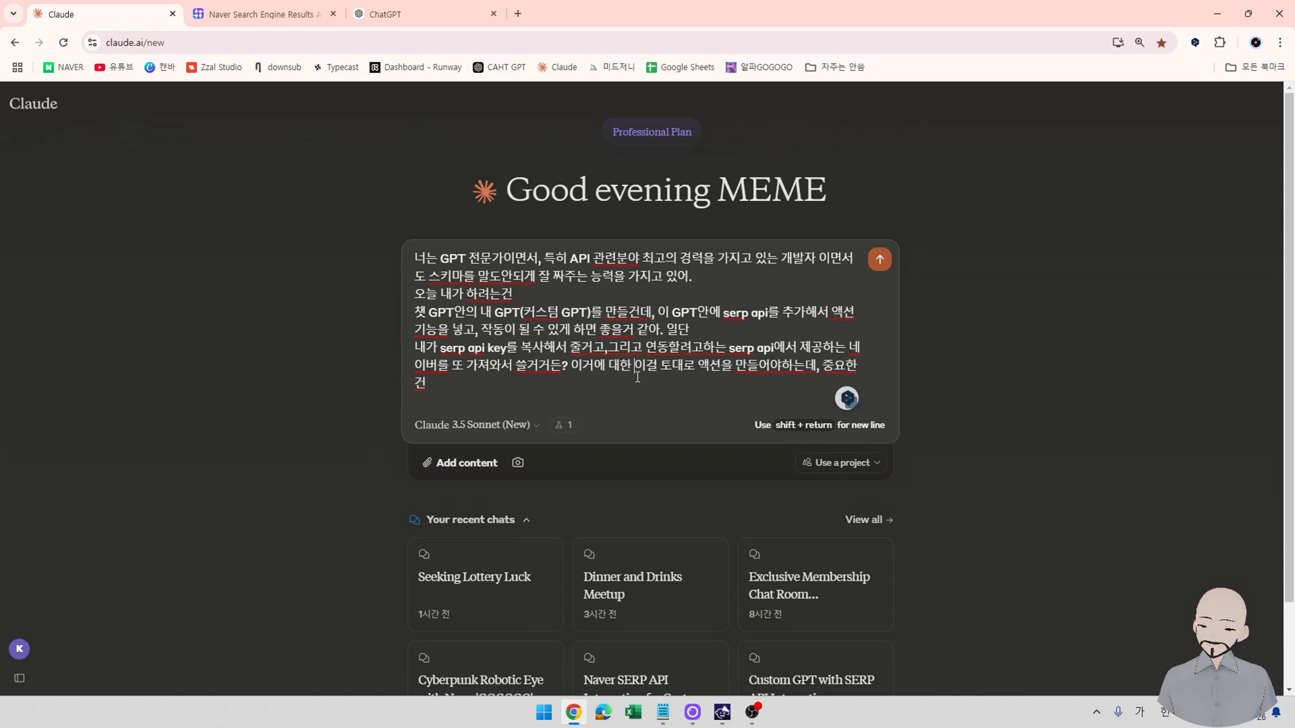
{"action": "type", "text": " 주"}
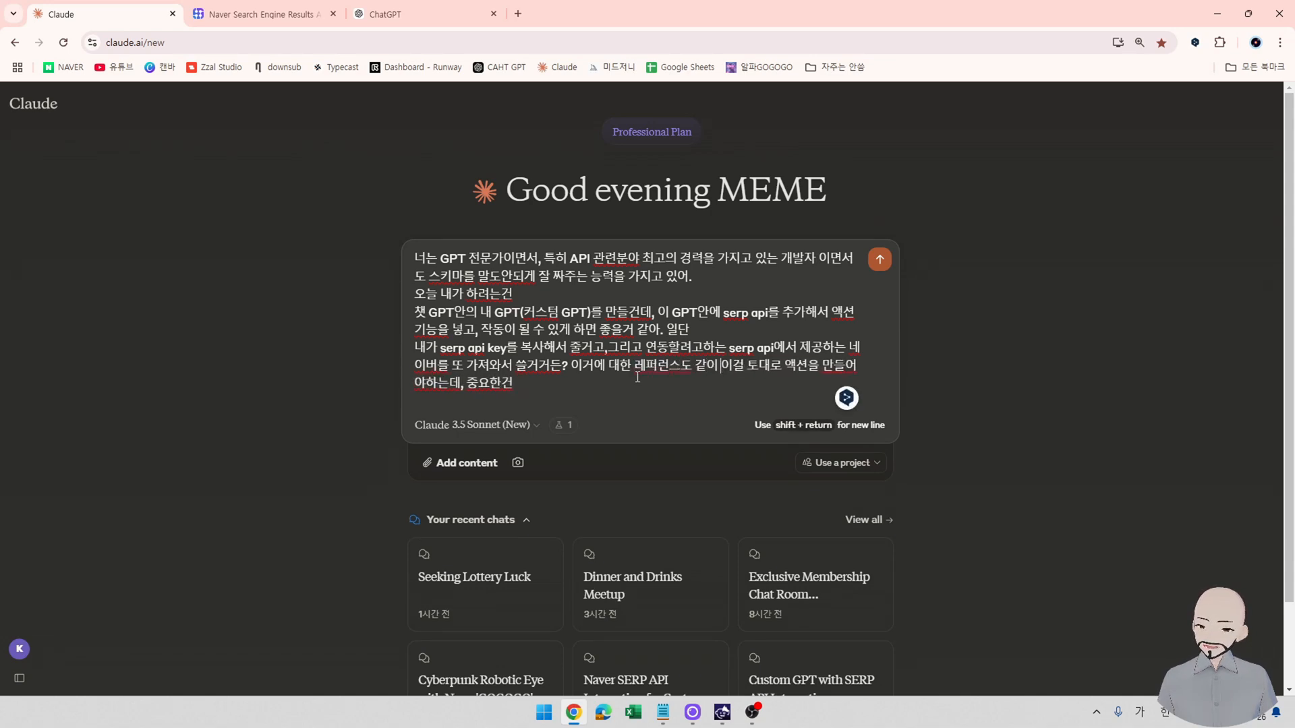
{"action": "key", "text": "BackSpace"}
{"action": "type", "text": "복사해서 줄게."}
{"action": "key", "text": "shift+Return"}
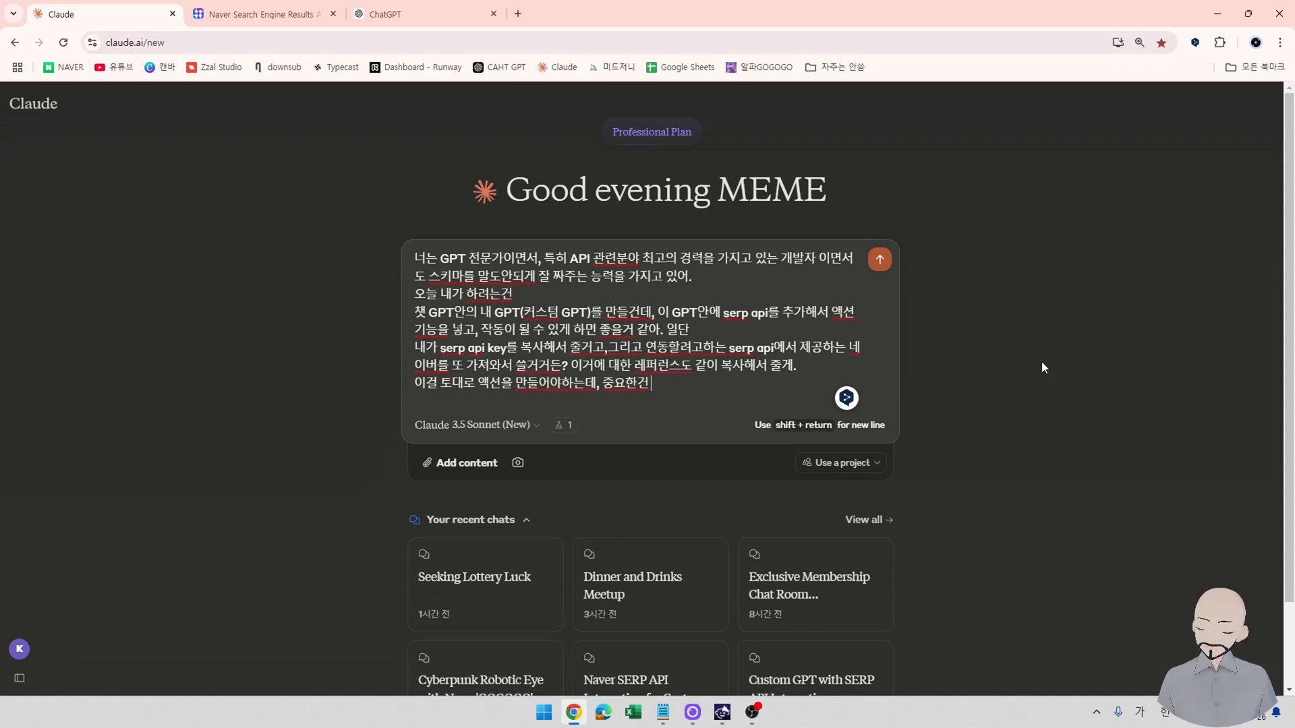
Finish the last line with "스키마형식이고, 내 gpt안에 들어 갈 수 있는 GPT 액션 스키마 형식으로 줘야해." and add blank lines below.
{"action": "type", "text": "키마형식ㅇ"}
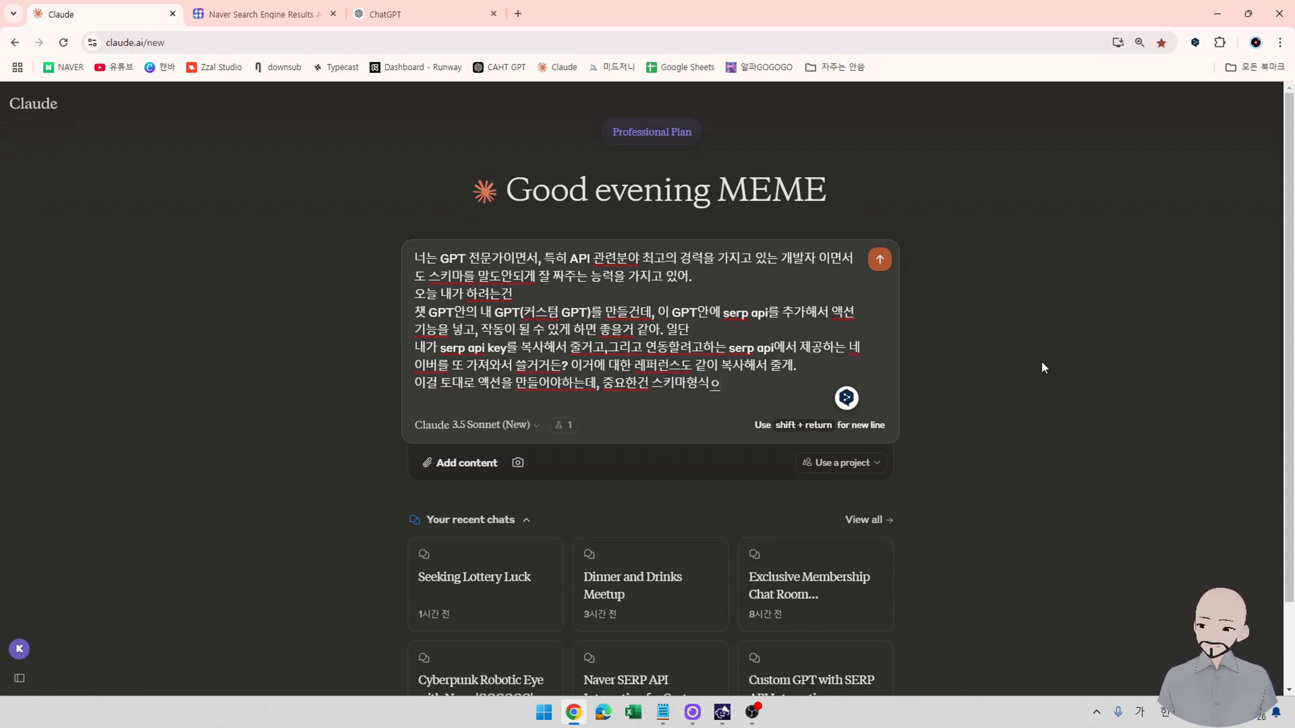
{"action": "type", "text": "여, 내 gpt안에 들어 가"}
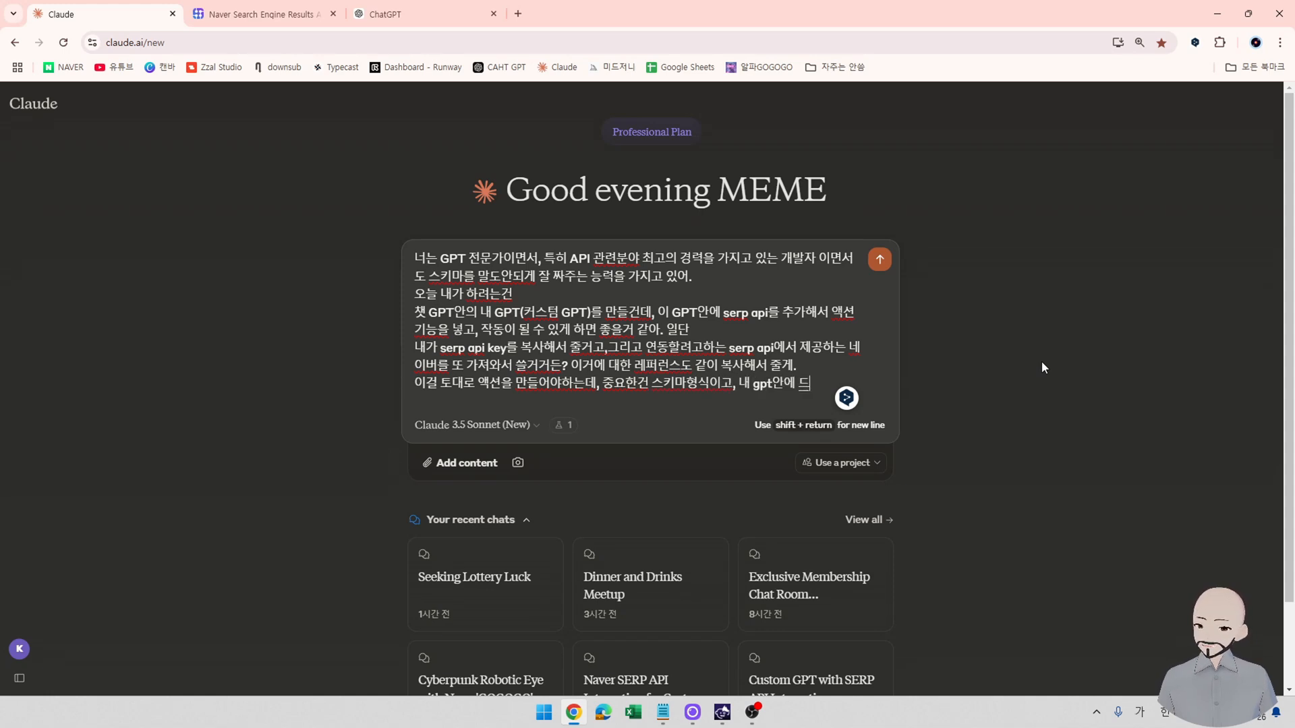
{"action": "type", "text": "ㄹ 수 있는"}
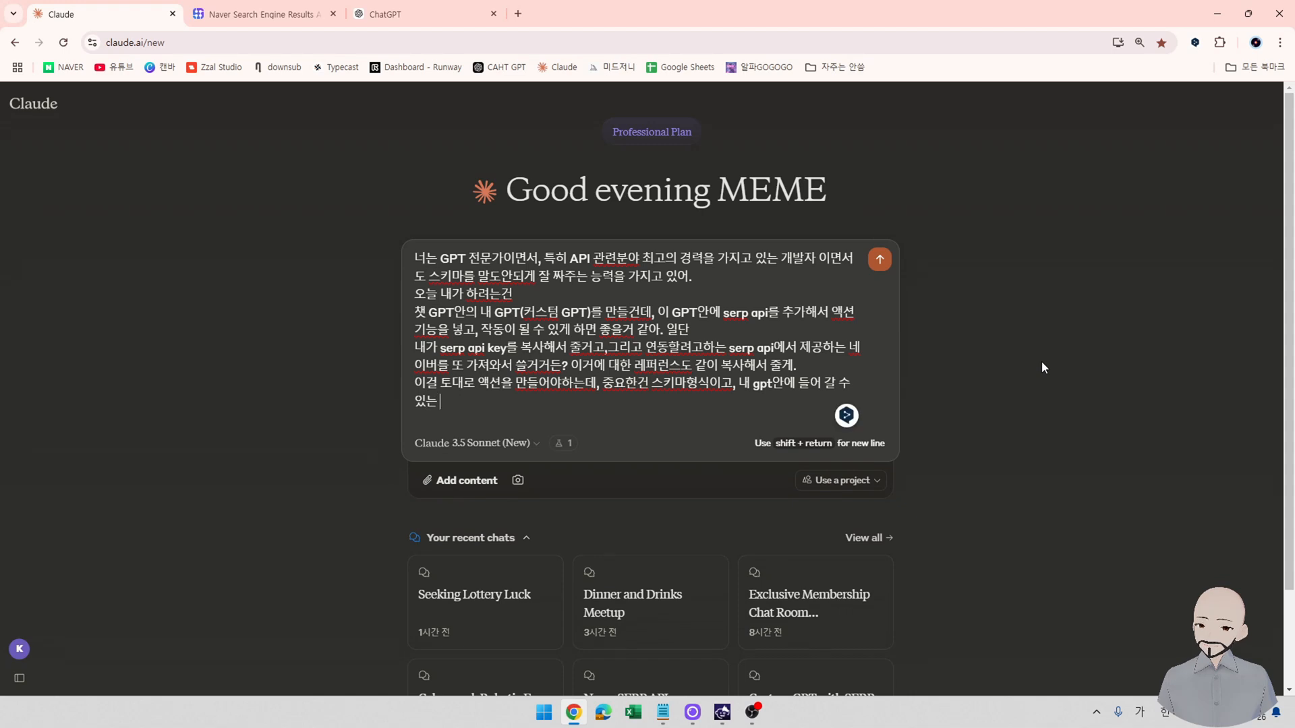
{"action": "key", "text": "Hangul"}
{"action": "type", "text": "GPT"}
{"action": "key", "text": "Hangul"}
{"action": "type", "text": "액션 스키마 형"}
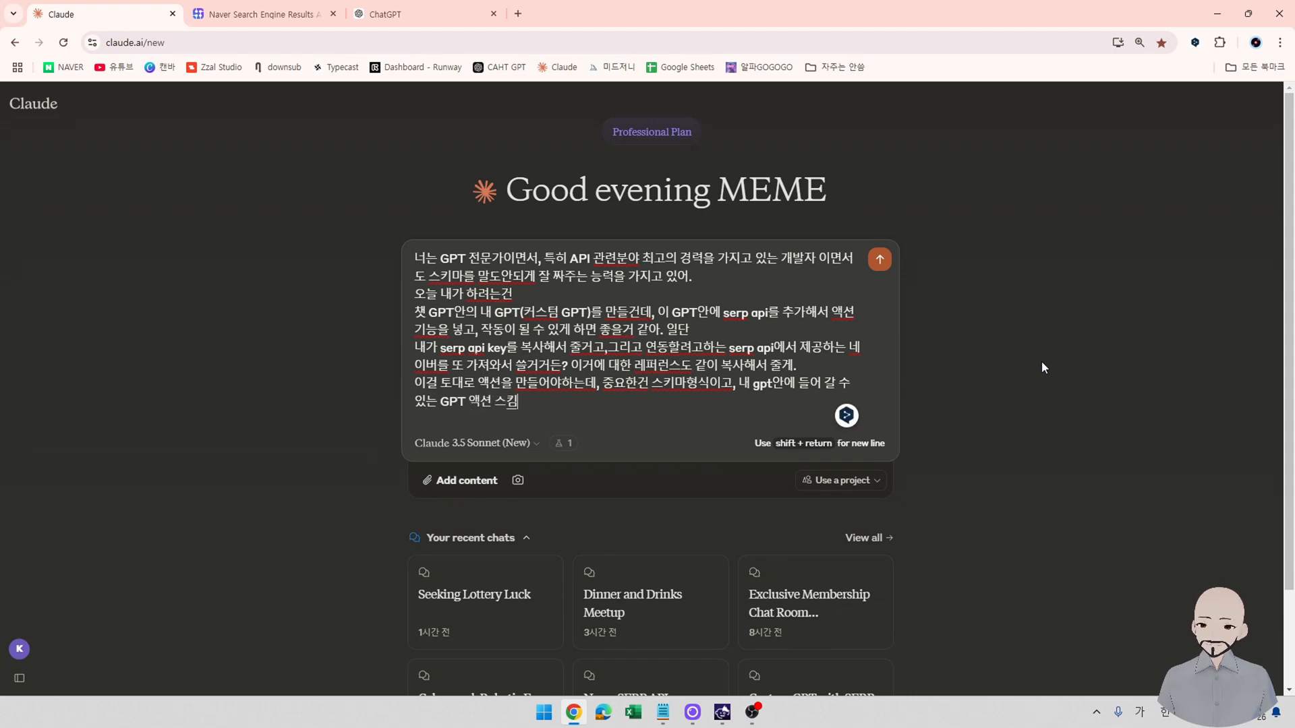
{"action": "type", "text": "식으로 줘야해."}
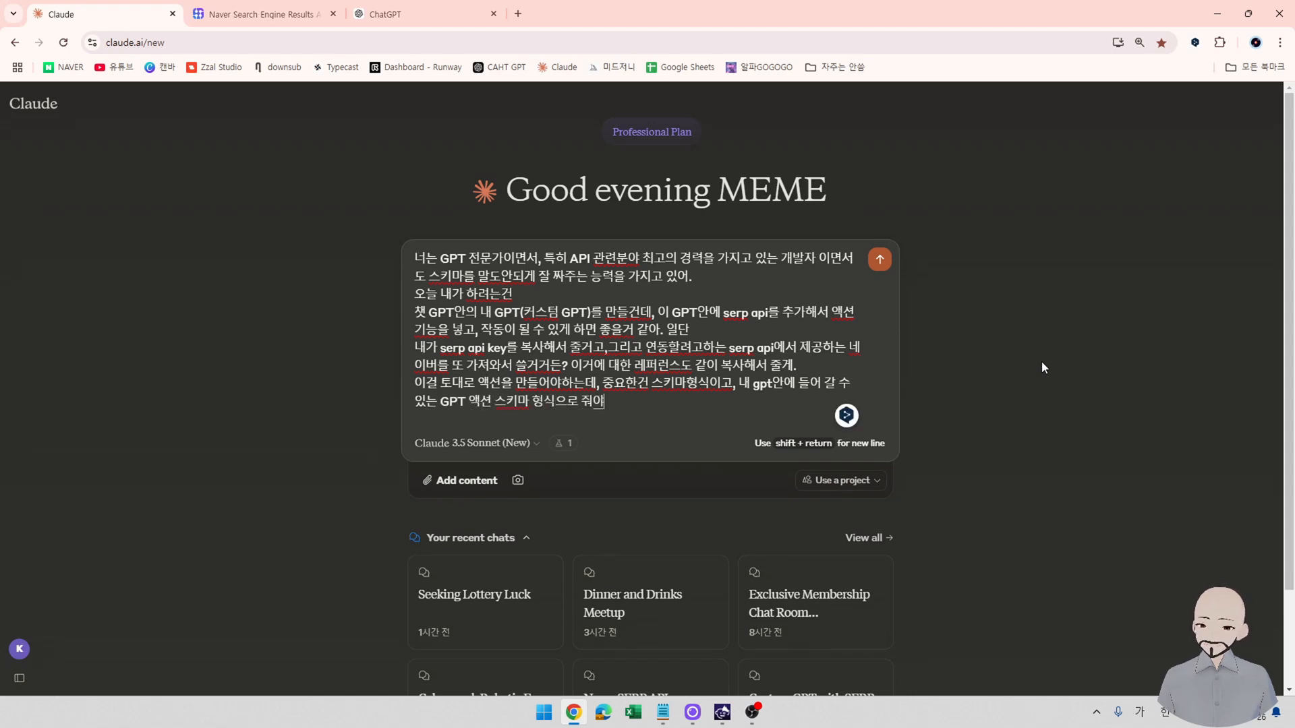
{"action": "key", "text": "shift+Return"}
{"action": "key", "text": "shift+Return"}
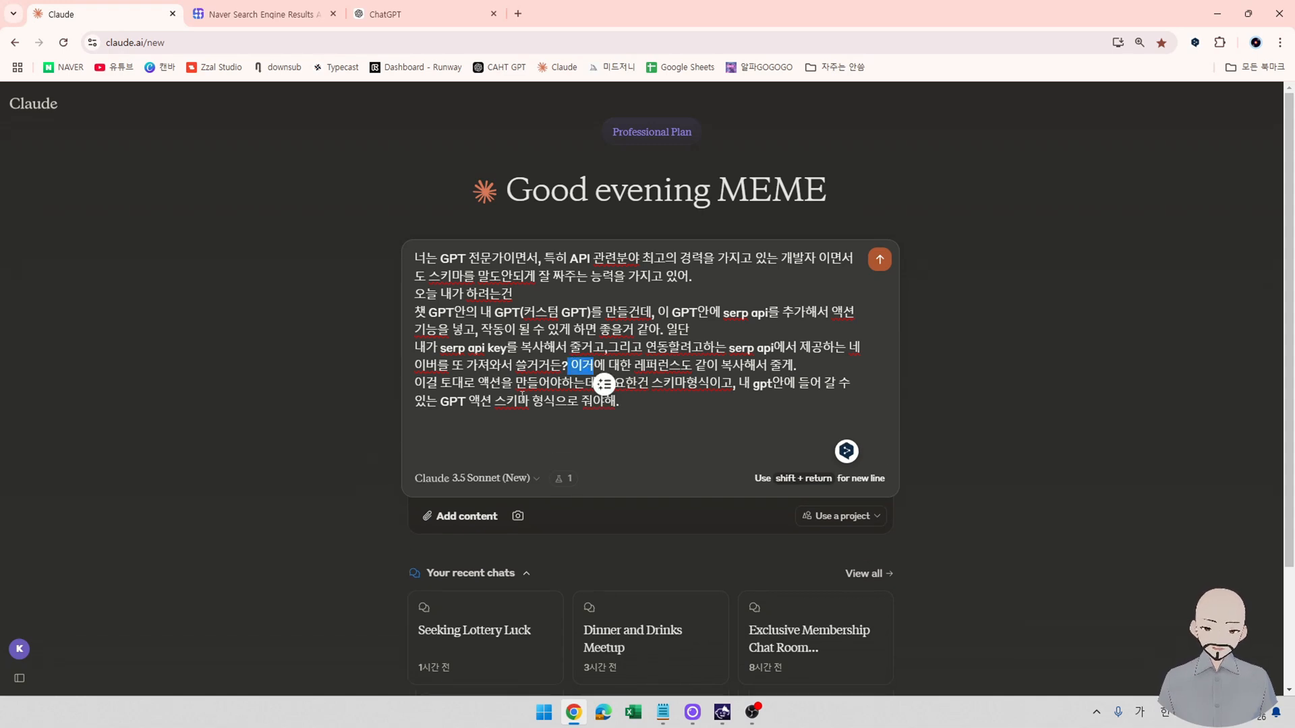
Paste the SerpApi API key below the prompt text and label it on the following line with "이게 serp api키야".
{"action": "left_click_drag", "start_coordinate": [414, 382], "coordinate": [631, 399]}
{"action": "left_click", "coordinate": [510, 422]}
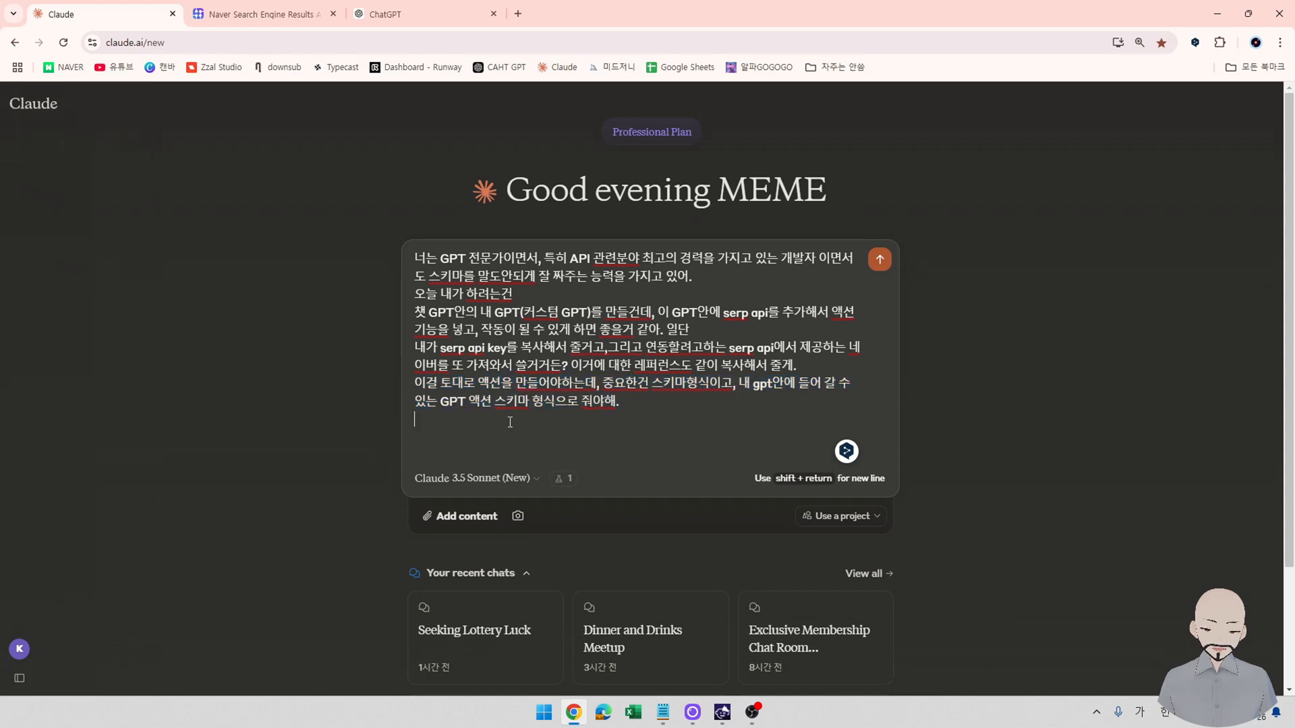
{"action": "key", "text": "shift+Return"}
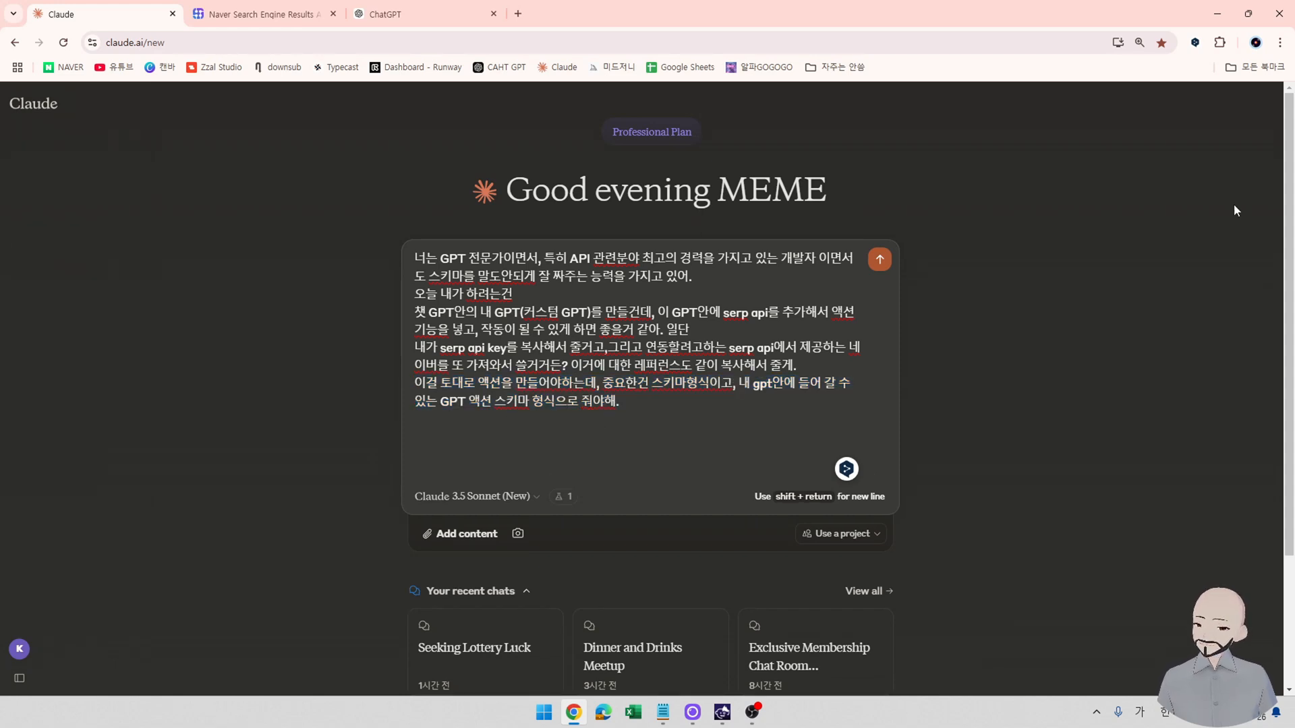
{"action": "key", "text": "alt+Tab"}
{"action": "key", "text": "alt+Tab"}
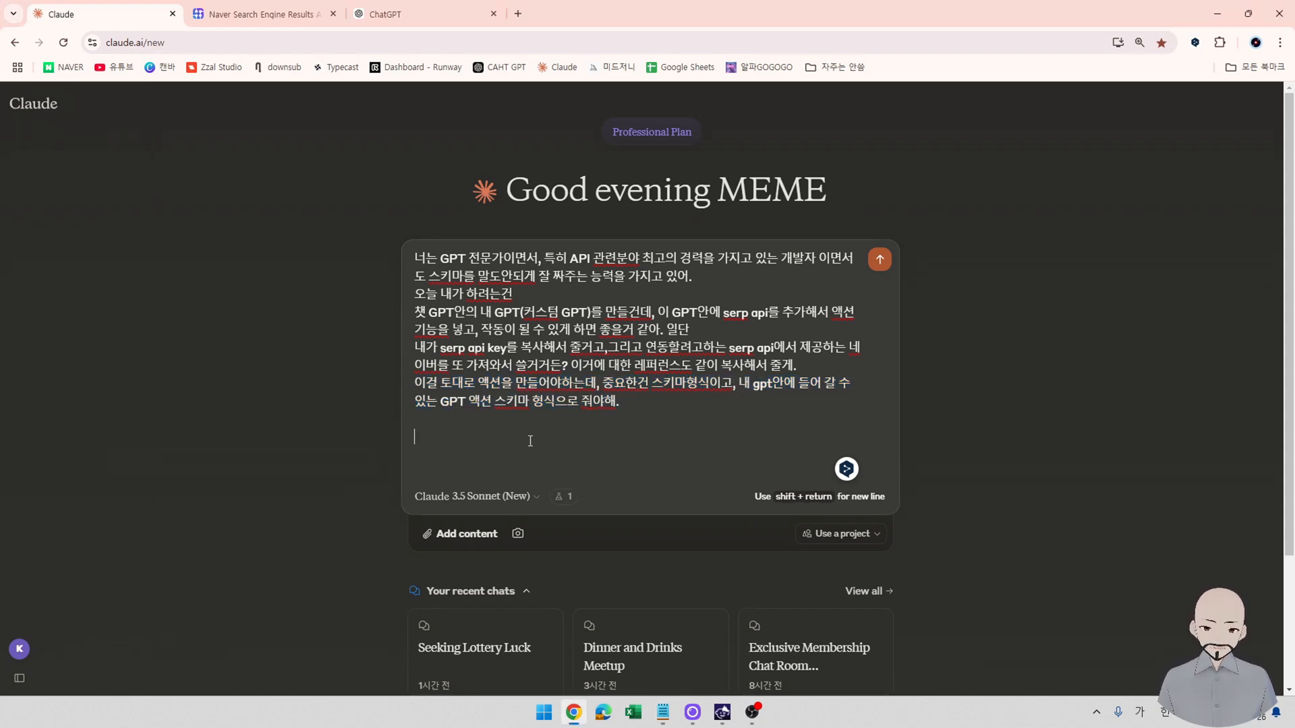
{"action": "key", "text": "ctrl+v"}
{"action": "type", "text": "이게"}
{"action": "key", "text": "Hangul"}
{"action": "type", "text": "S"}
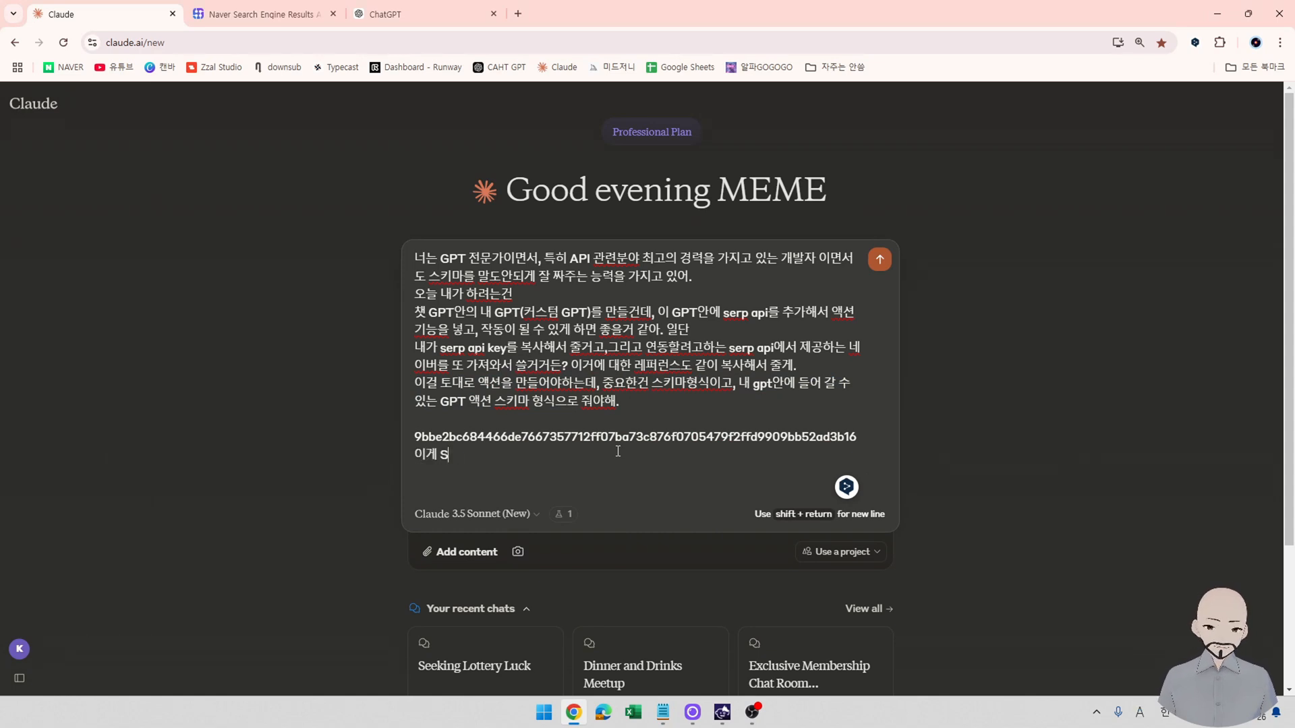
{"action": "type", "text": "erp api키야"}
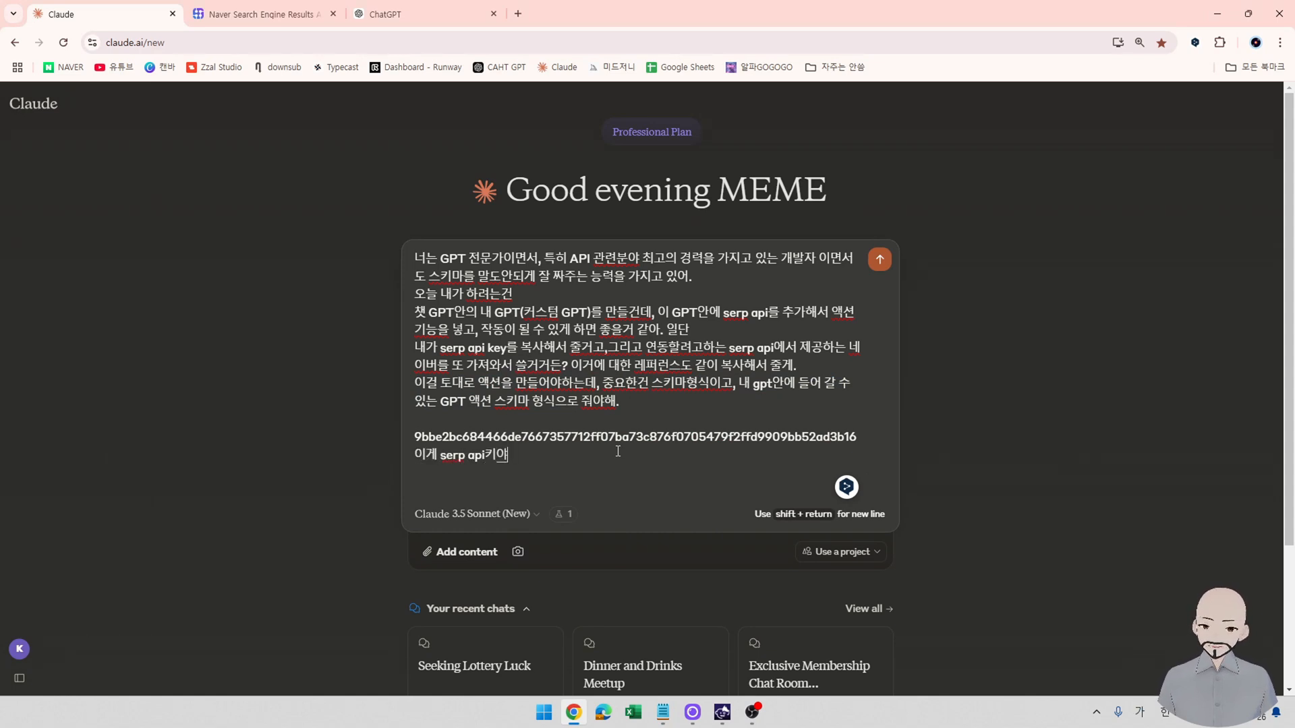
Continue the API key line with ". api키를 enum으로 직접 지정해서 고정하는 방식으로 해줘" and leave a blank line below.
{"action": "type", "text": ". api키를"}
{"action": "key", "text": "Hangul"}
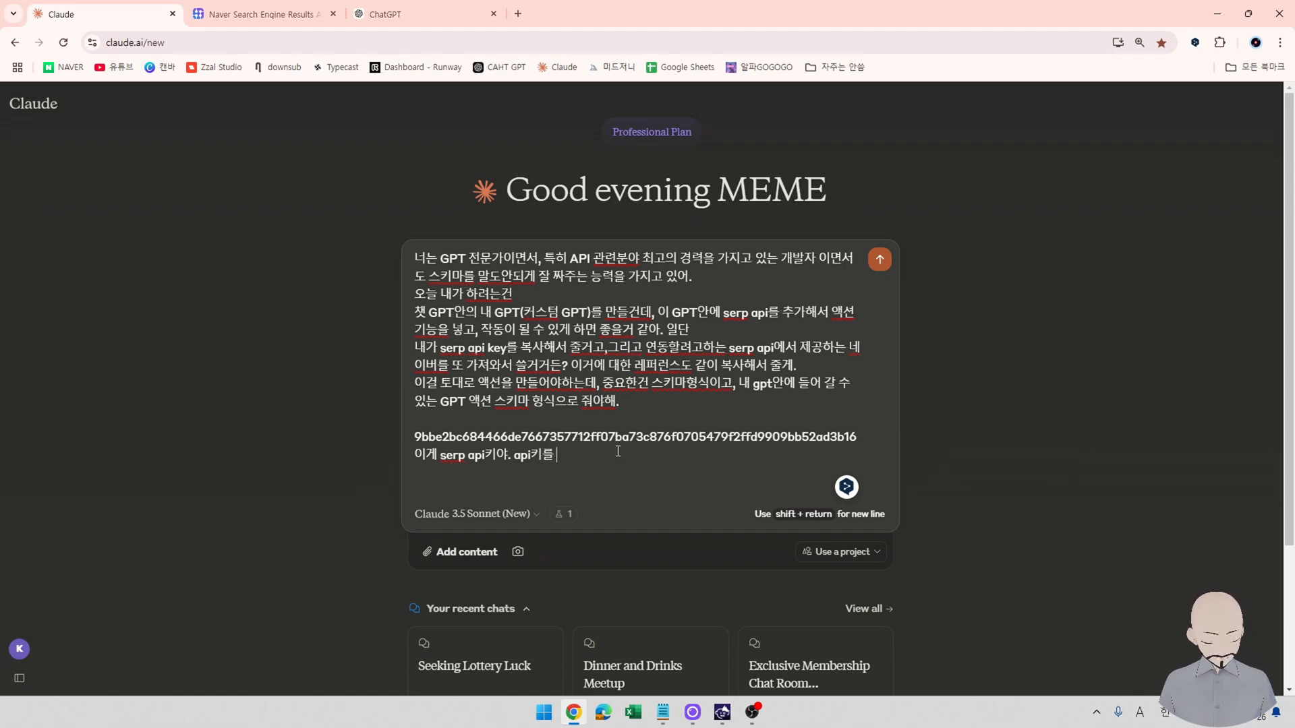
{"action": "type", "text": "enum"}
{"action": "key", "text": "Hangul"}
{"action": "type", "text": "의"}
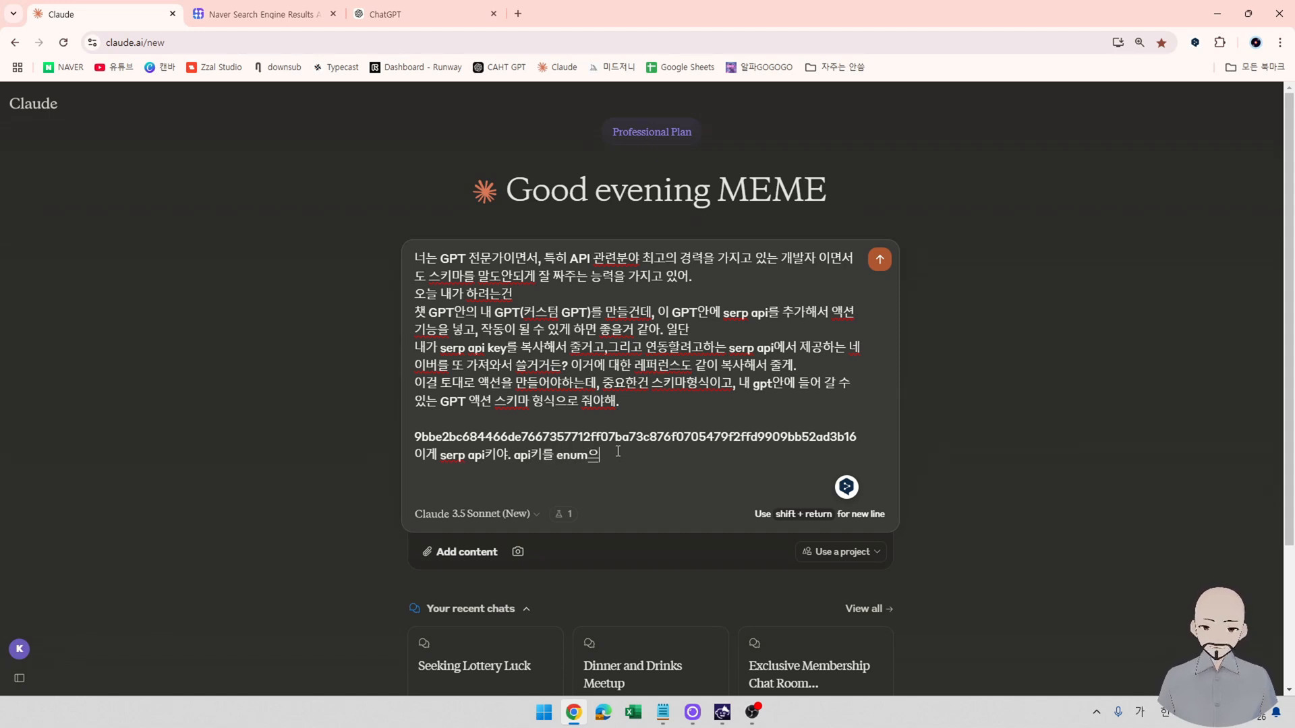
{"action": "type", "text": "로 최저 ㅂ"}
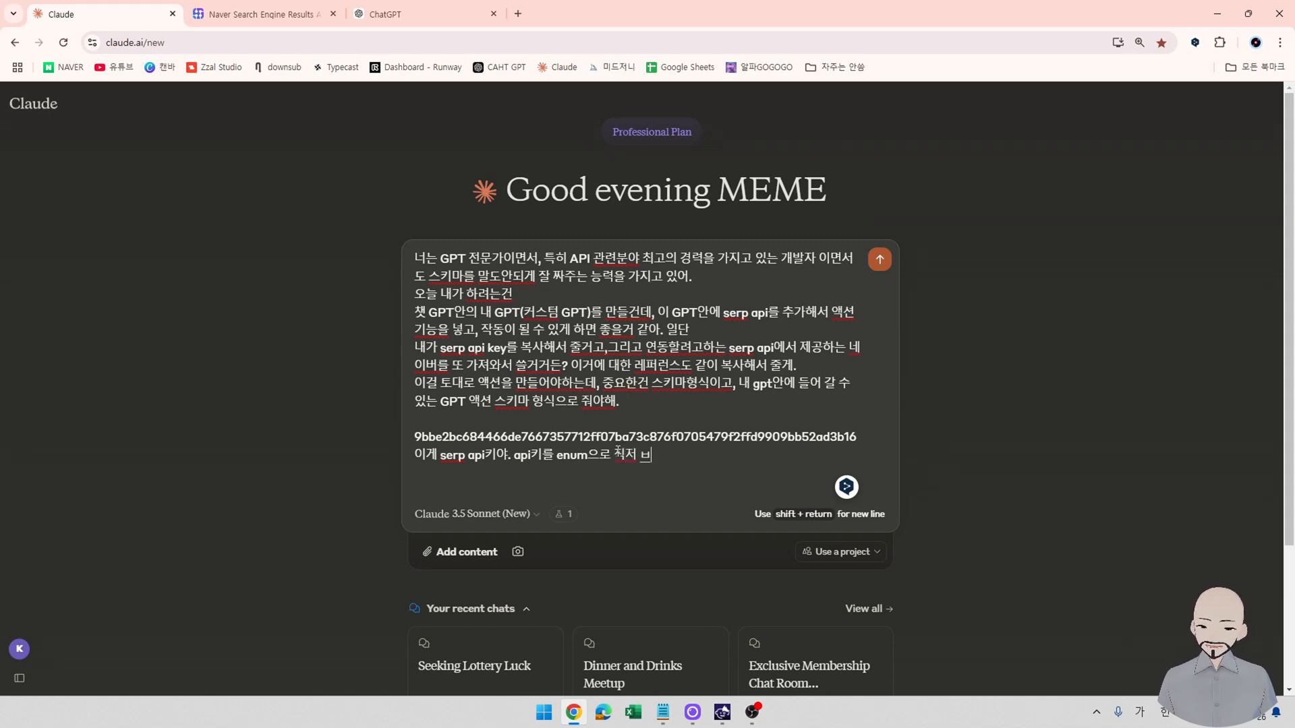
{"action": "type", "text": "ㅂ 그지정"}
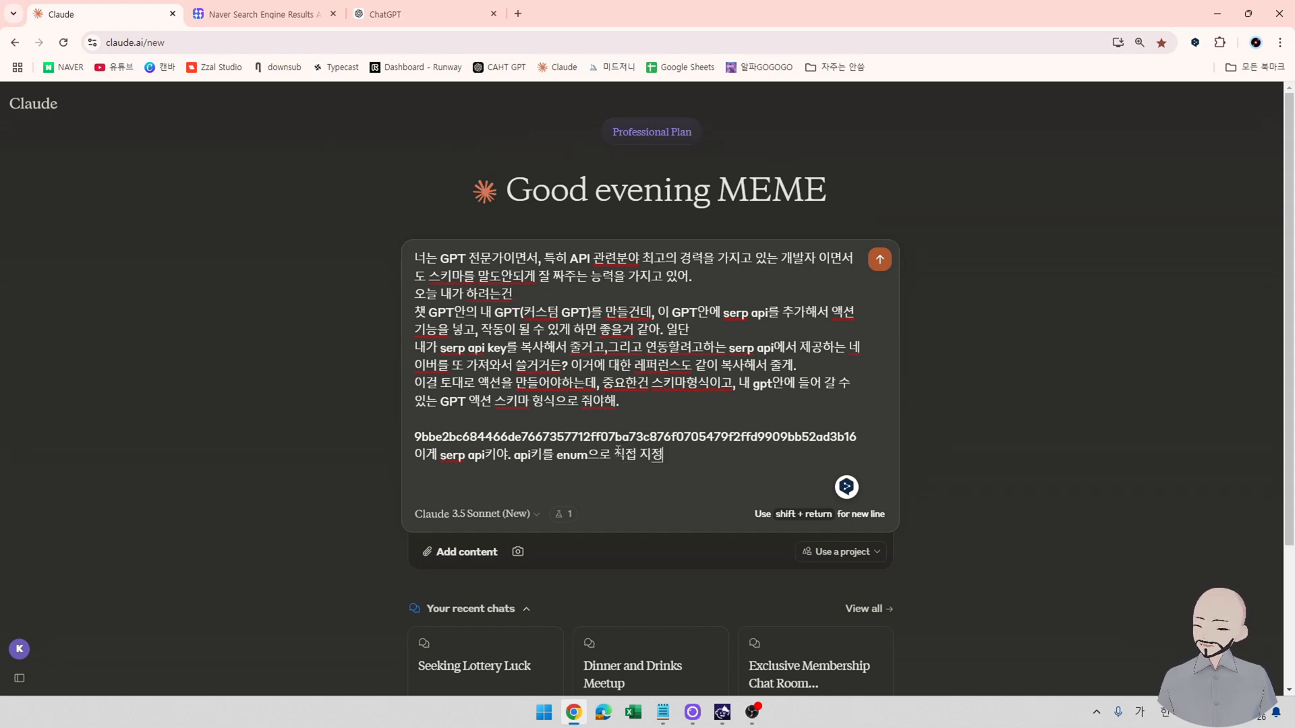
{"action": "type", "text": "해서 고정하는 방식으로 해줘"}
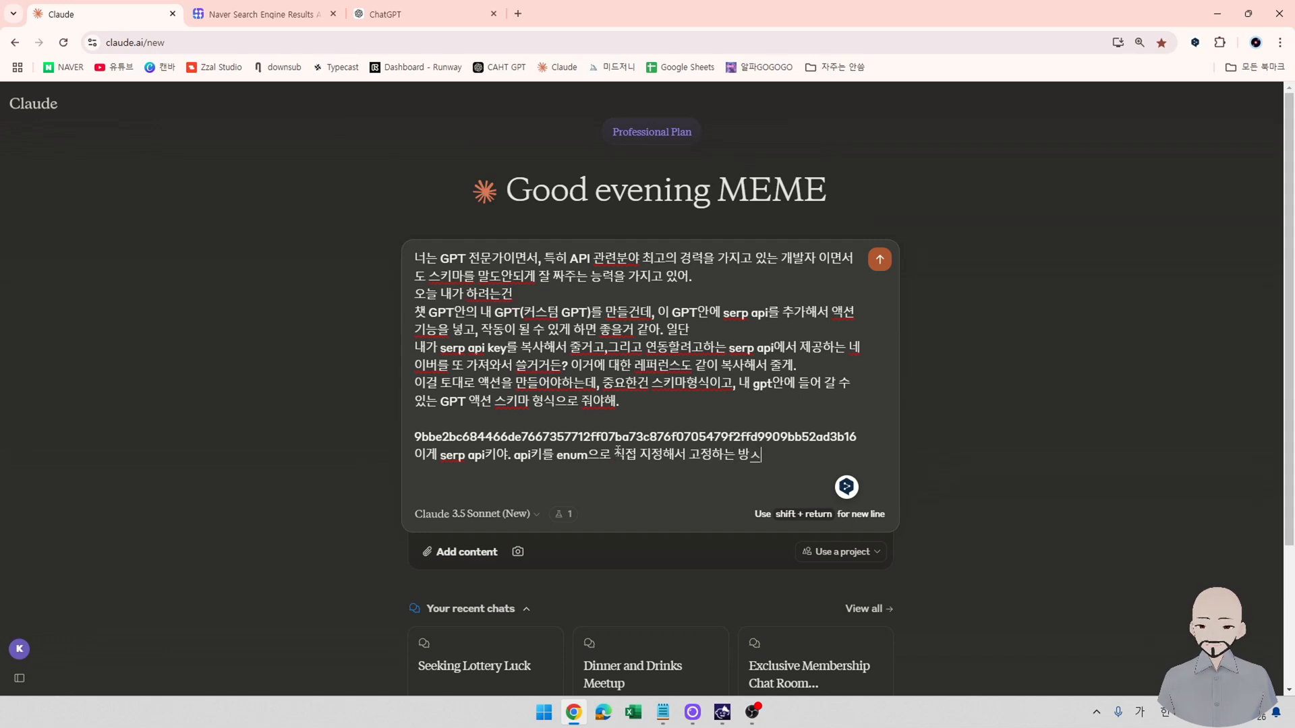
{"action": "key", "text": "shift+Return"}
{"action": "key", "text": "shift+Return"}
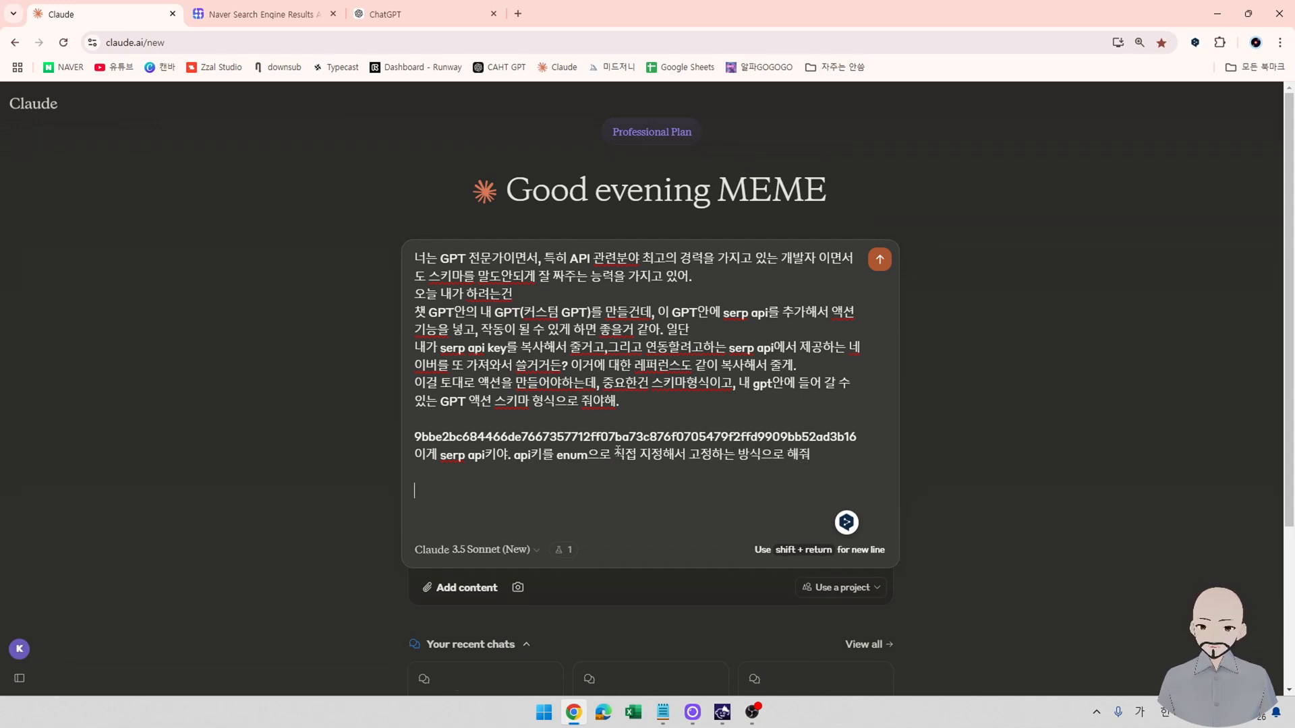
Write "오픈 API 스키마 형식에 맞게 해주고, JSON 형태로 해줘" as a new paragraph of the prompt.
{"action": "type", "text": "ㅇㅗ픈"}
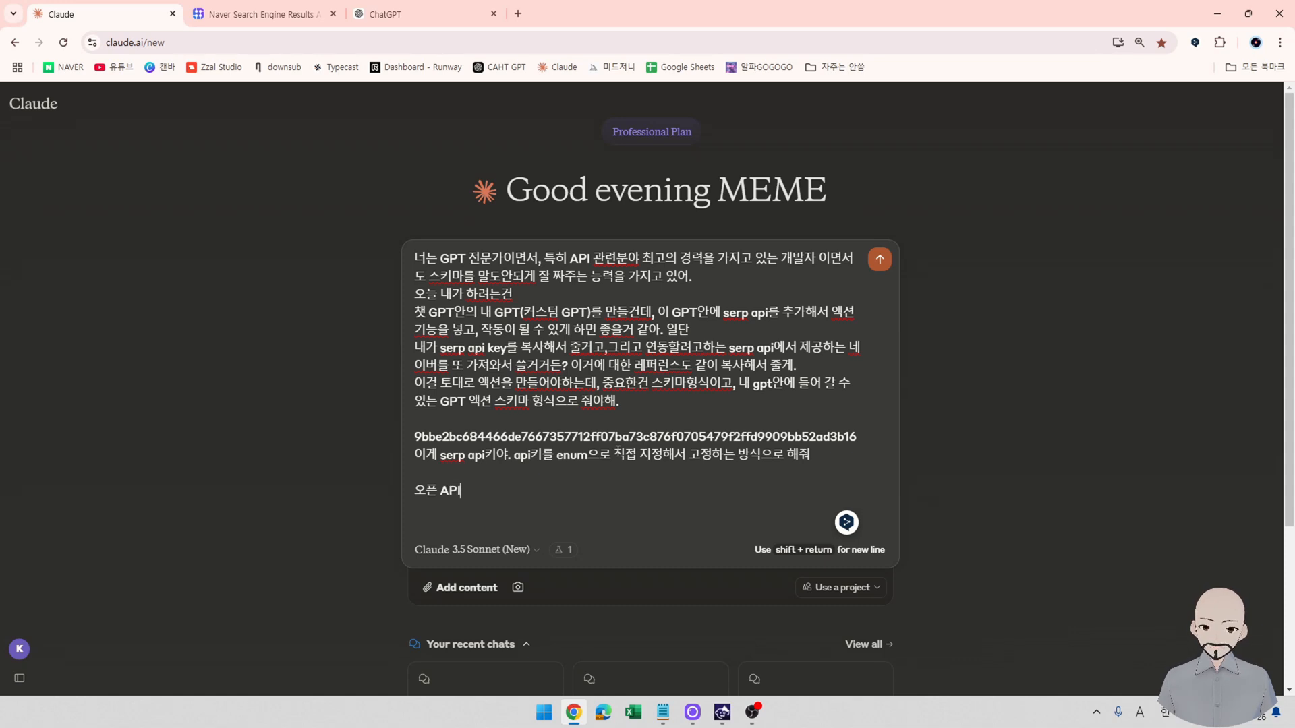
{"action": "type", "text": " API 스키"}
{"action": "type", "text": "마 형식에 맞"}
{"action": "type", "text": "게 해주고,"}
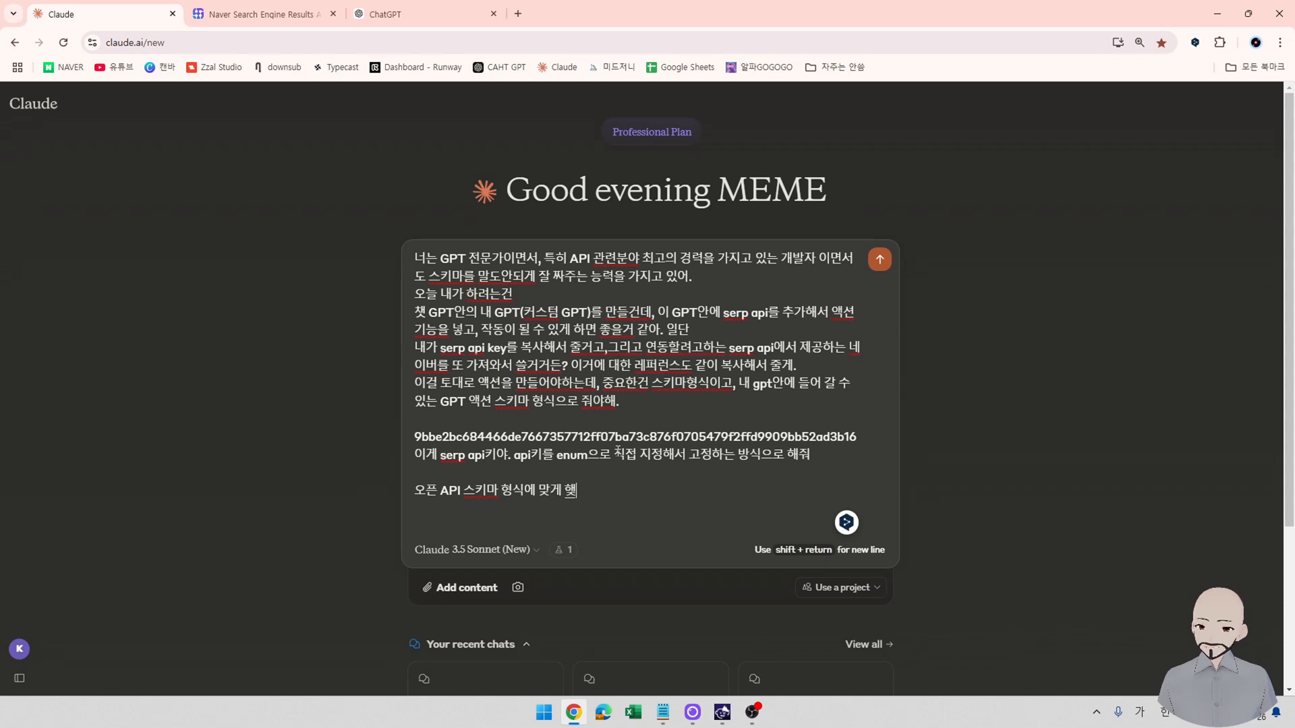
{"action": "key", "text": "Hangul"}
{"action": "type", "text": "JSON"}
{"action": "key", "text": "Hangul"}
{"action": "type", "text": "형태로 해줘"}
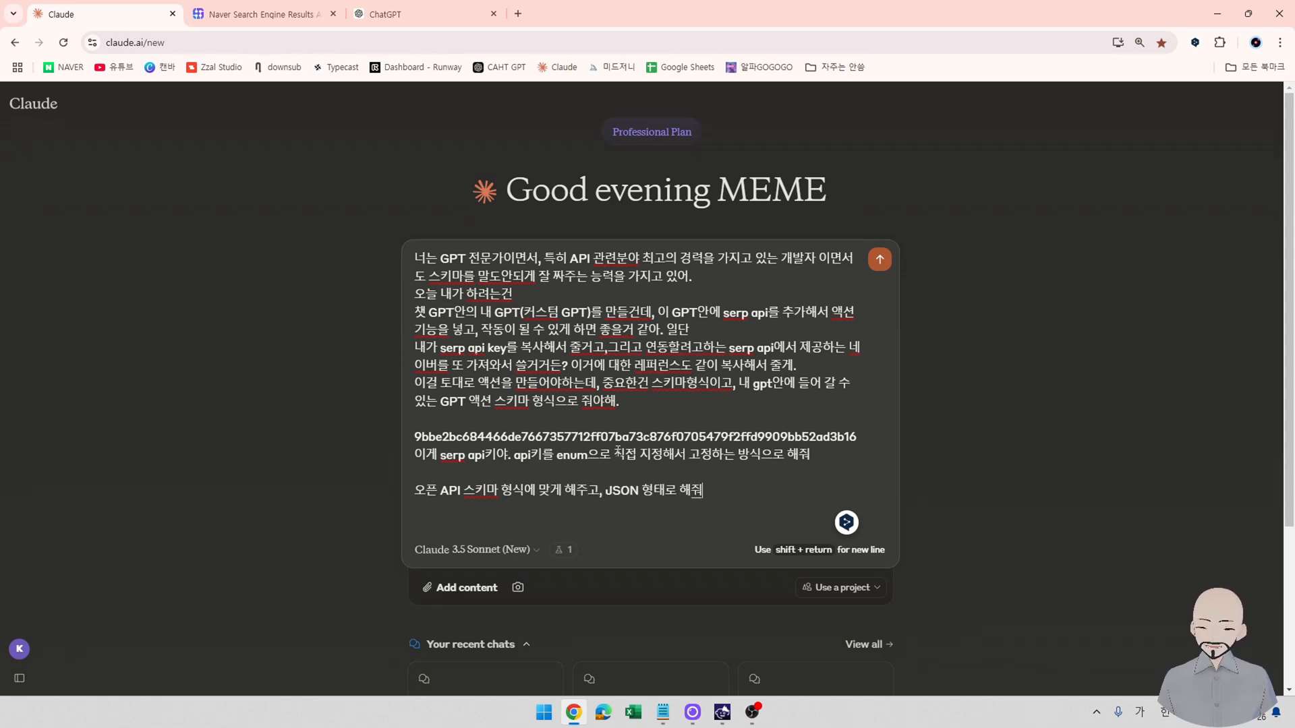
Add the line "그리고 오픈 API 버젼을 3.1.0으로 해줘야해." below the JSON request.
{"action": "key", "text": "shift+Return"}
{"action": "type", "text": "그리고 오픈 ㅁ"}
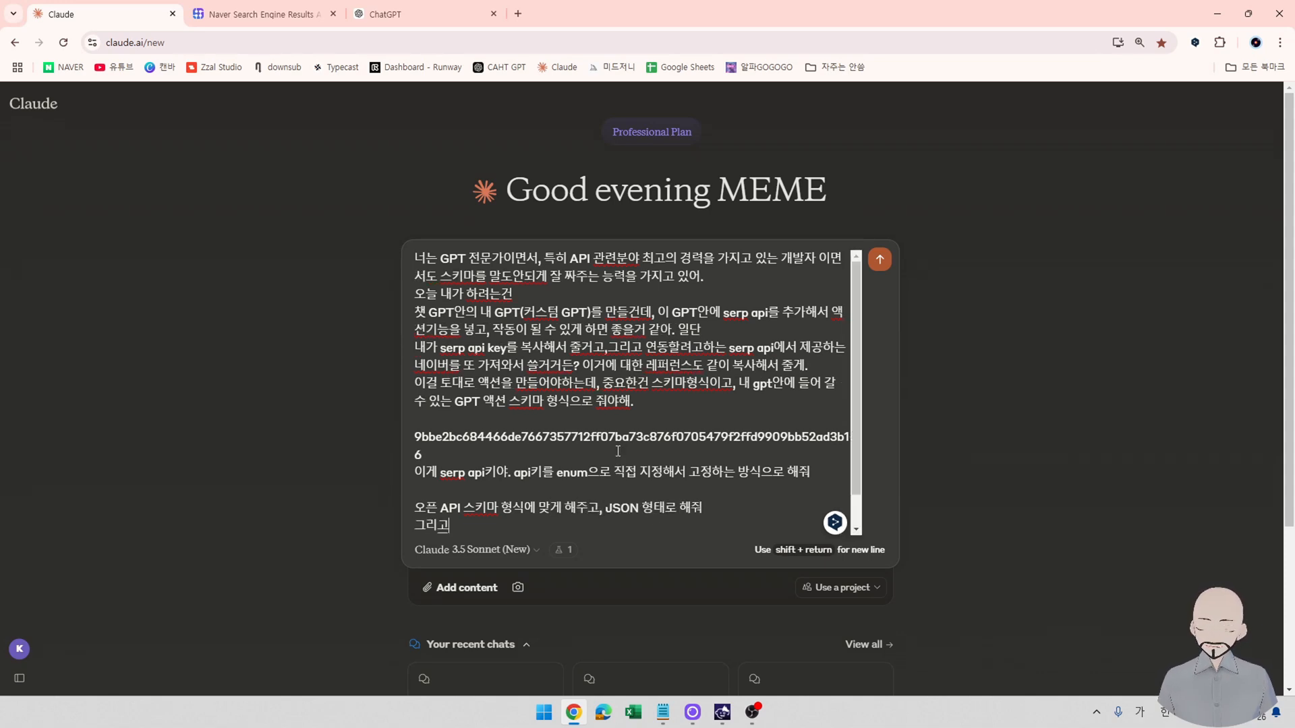
{"action": "key", "text": "Hangul"}
{"action": "type", "text": "PI"}
{"action": "key", "text": "BackSpace"}
{"action": "key", "text": "BackSpace"}
{"action": "key", "text": "BackSpace"}
{"action": "type", "text": "API"}
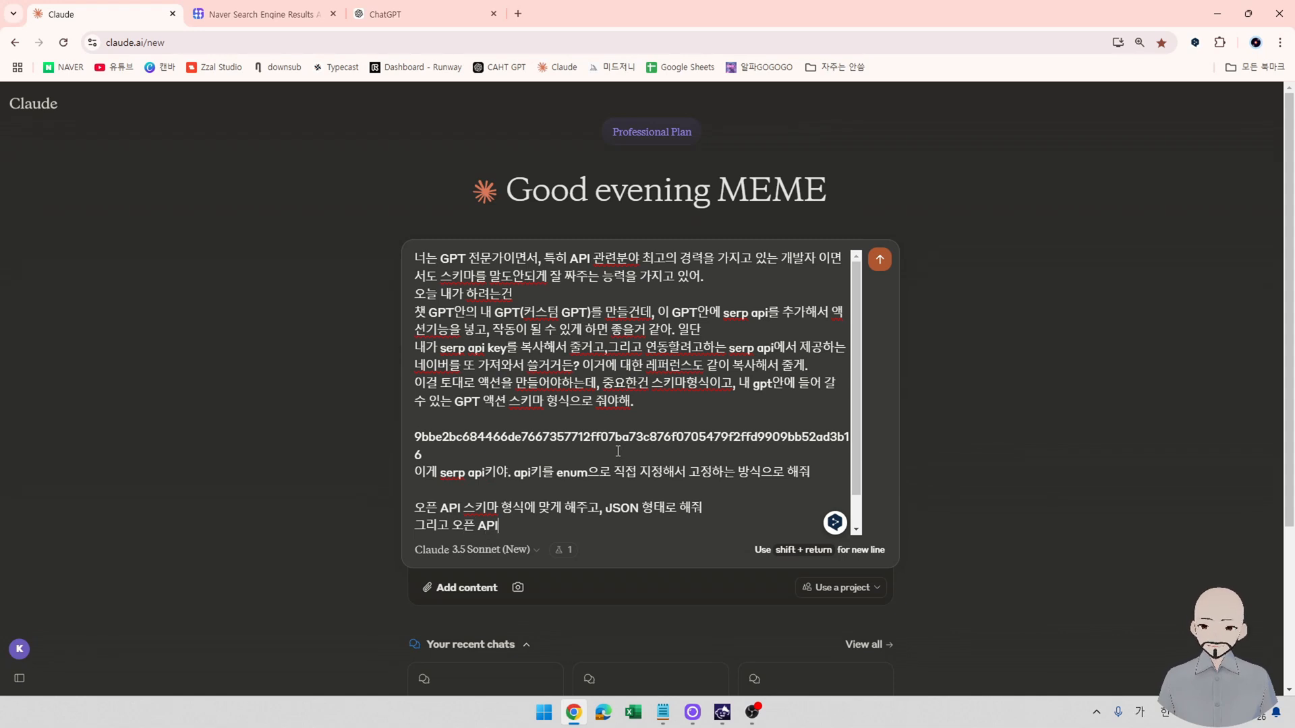
{"action": "key", "text": "Hangul"}
{"action": "type", "text": "버전은"}
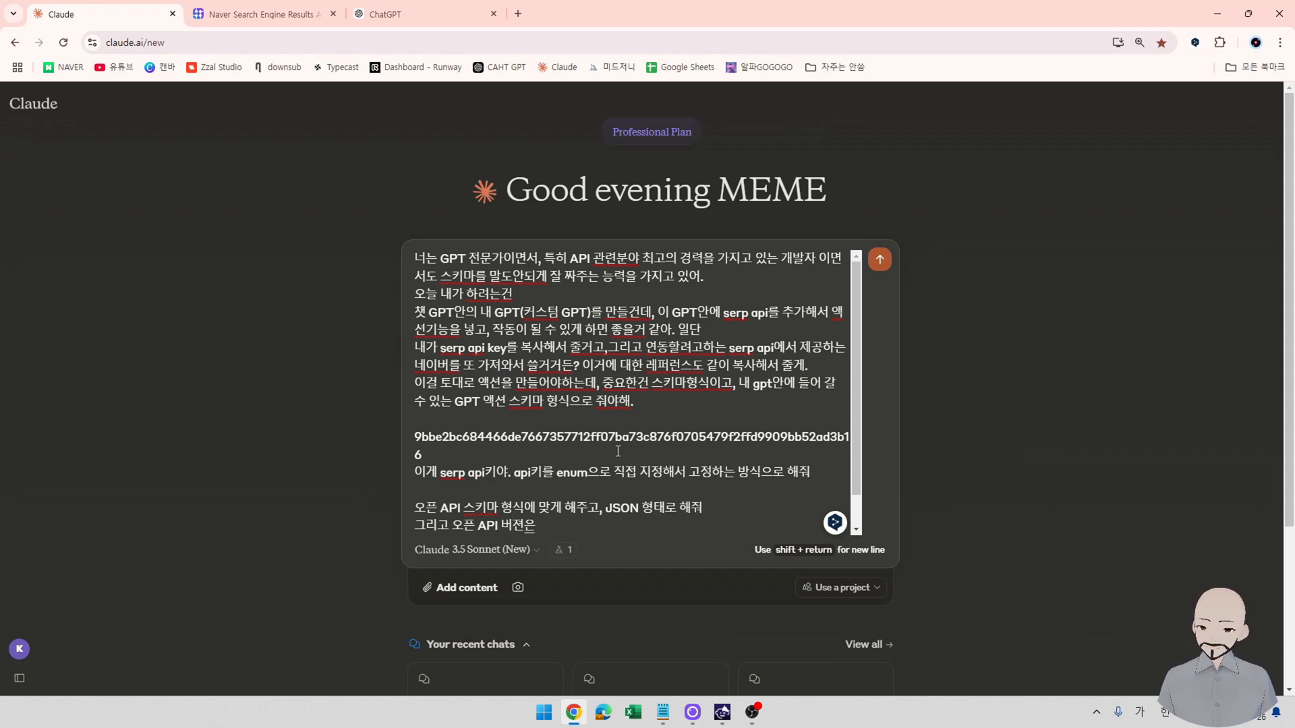
{"action": "key", "text": "BackSpace"}
{"action": "type", "text": "을 3.1.0"}
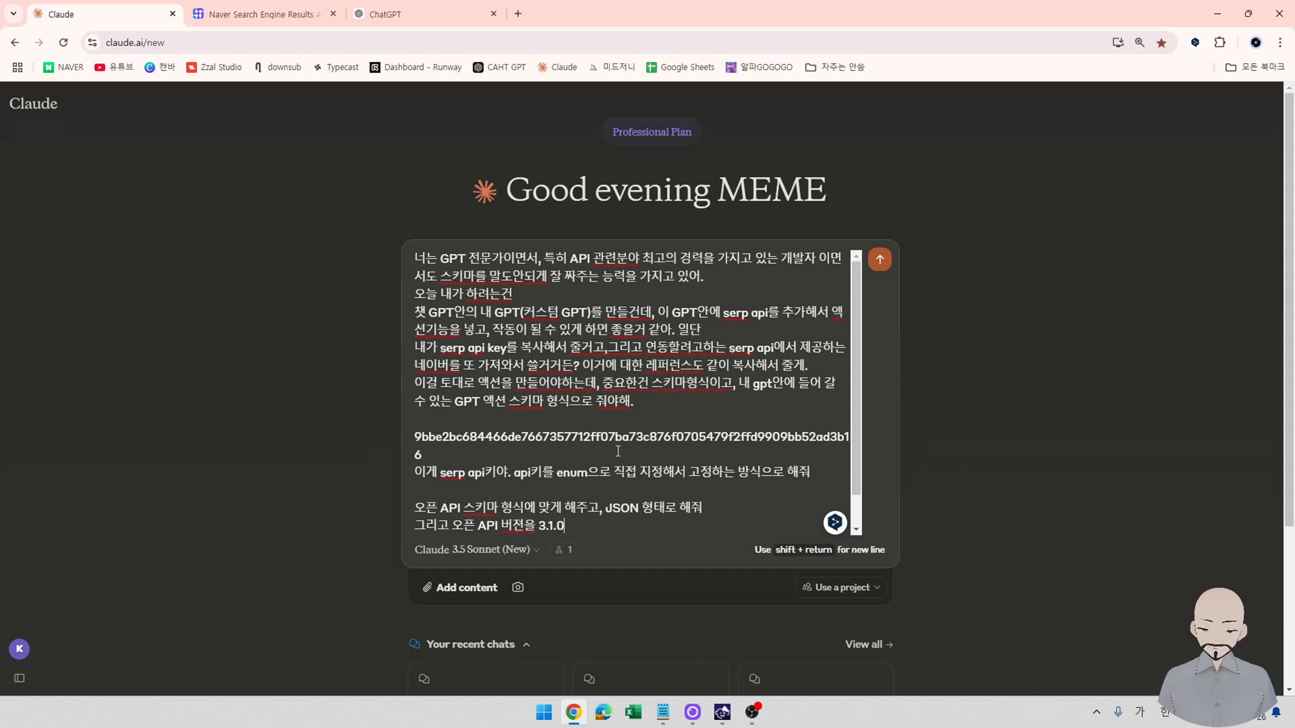
{"action": "type", "text": "으로 히"}
{"action": "type", "text": "줘야해."}
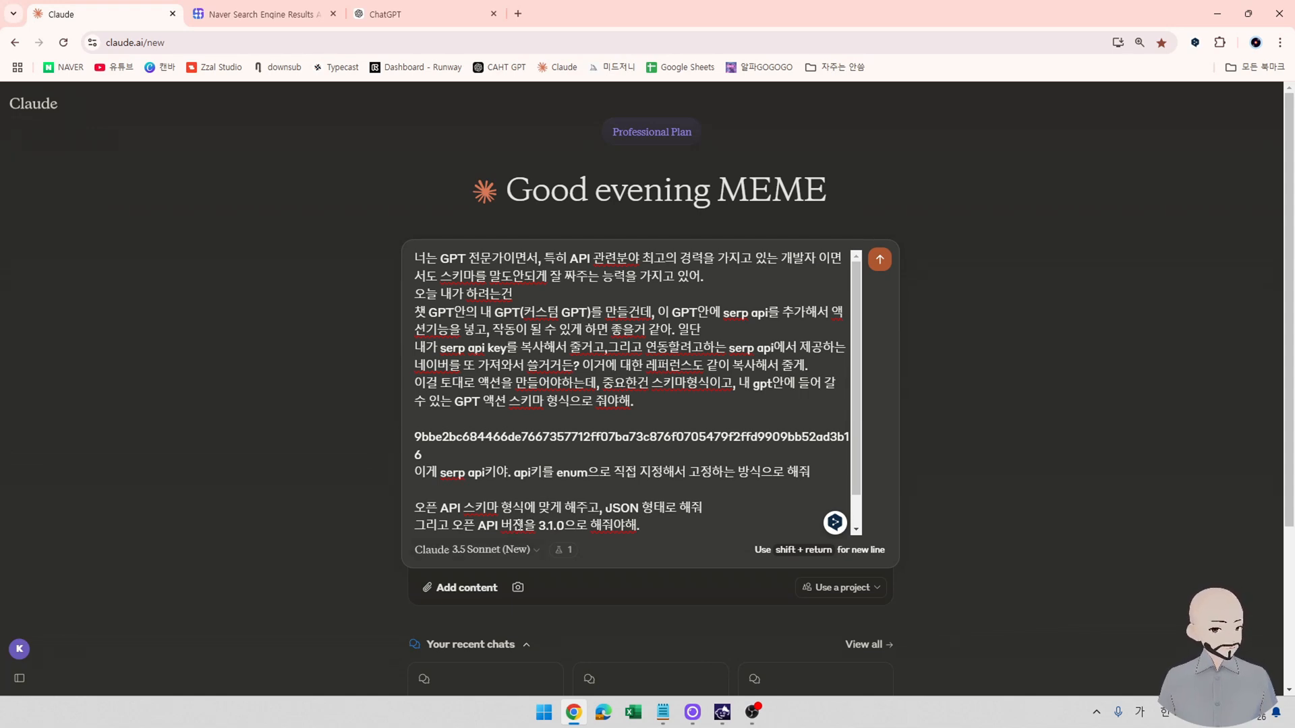
{"action": "scroll", "coordinate": [540, 527], "scroll_direction": "down", "scroll_amount": 1}
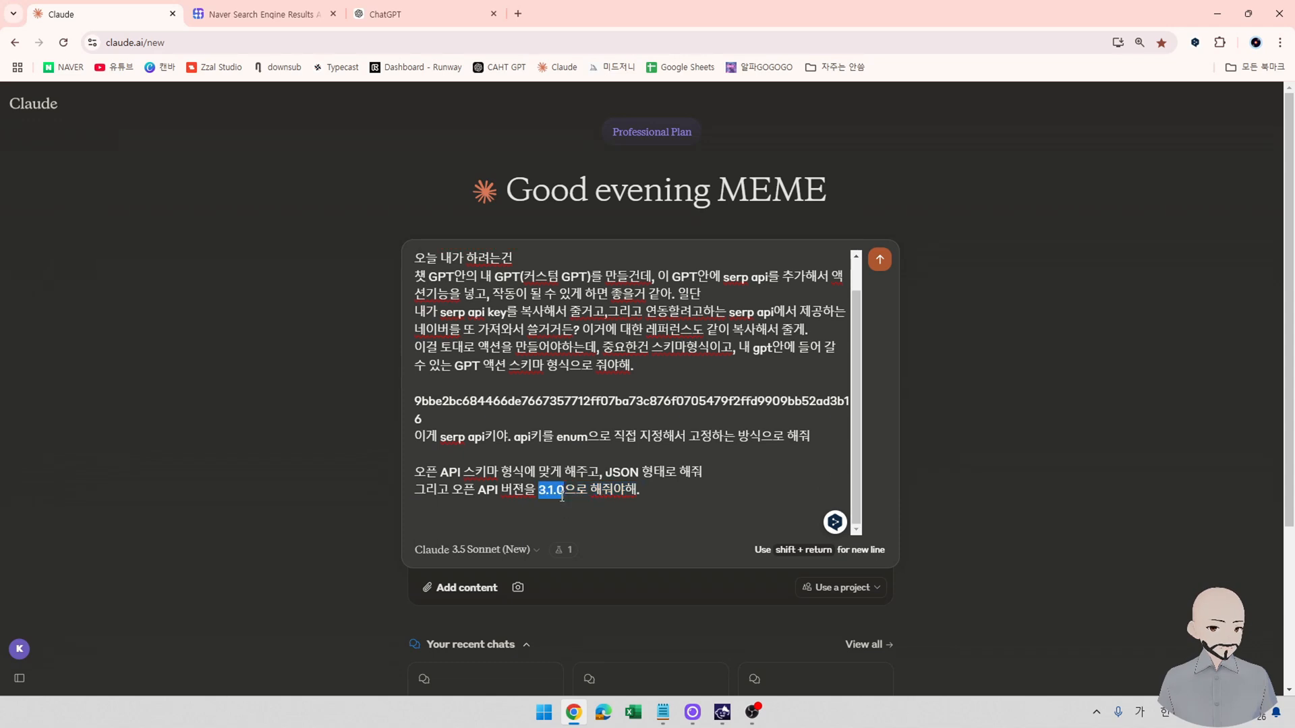
{"action": "left_click_drag", "start_coordinate": [479, 494], "coordinate": [565, 496]}
{"action": "left_click", "coordinate": [532, 494]}
{"action": "left_click_drag", "start_coordinate": [480, 491], "coordinate": [564, 491]}
{"action": "left_click", "coordinate": [565, 492]}
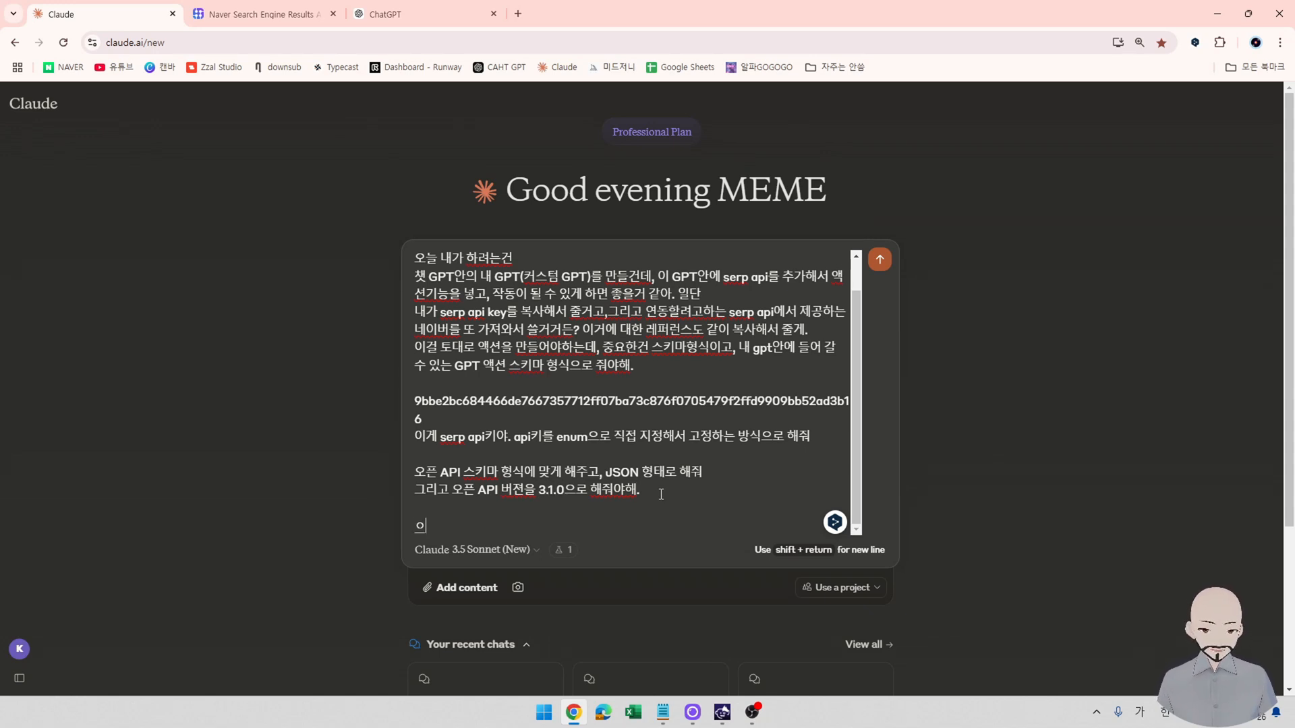
Leave a blank line after the version request, add "아래는 레퍼런스야." and start a new line.
{"action": "type", "text": "아래는 레퍼런스야"}
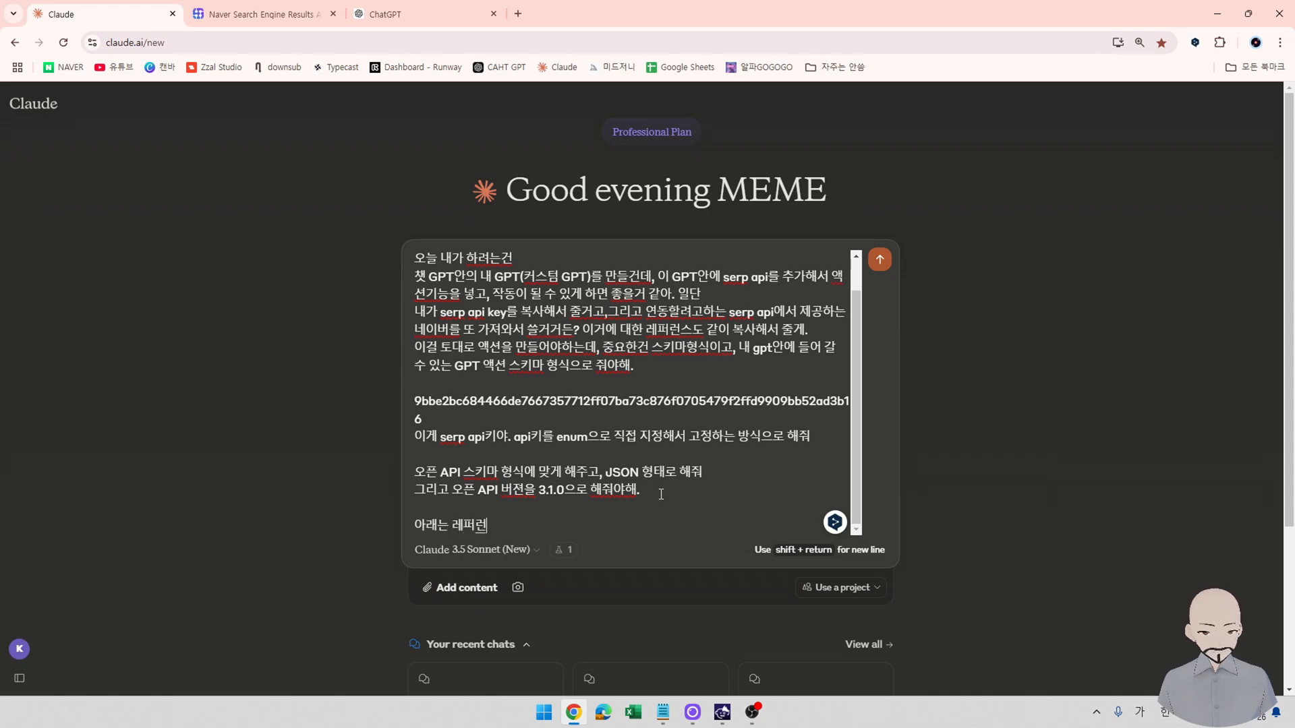
{"action": "type", "text": "."}
{"action": "key", "text": "shift+Return"}
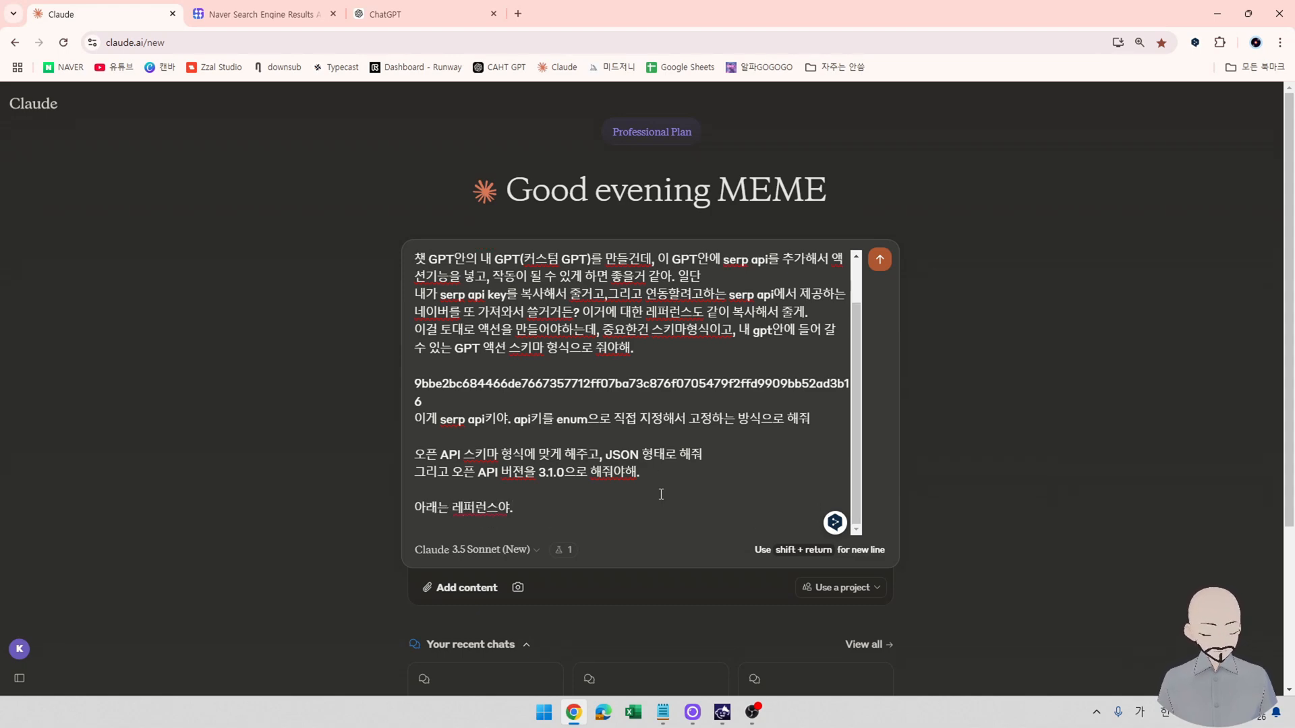
Switch to SerpApi's Naver Search Engine Results API page and copy the whole reference from its title down to the final JSON example.
{"action": "left_click", "coordinate": [260, 14]}
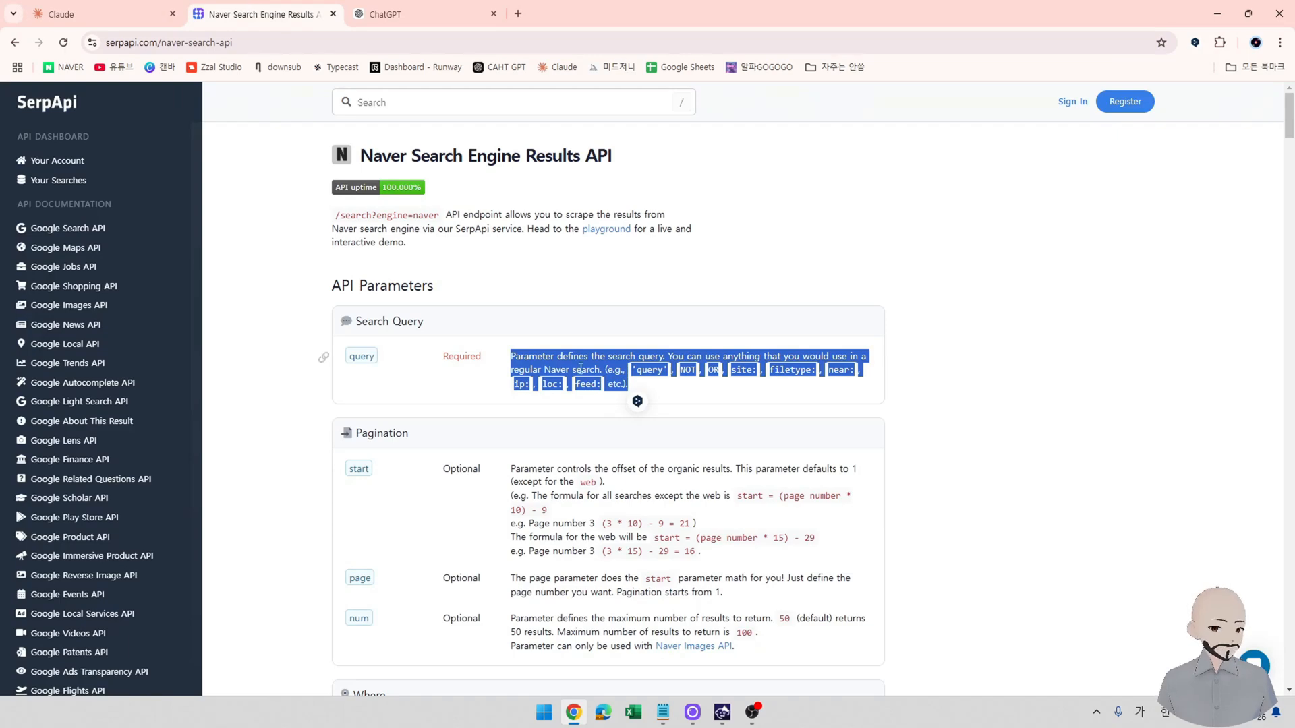
{"action": "left_click", "coordinate": [566, 386]}
{"action": "scroll", "coordinate": [518, 427], "scroll_direction": "down", "scroll_amount": 1}
{"action": "scroll", "coordinate": [570, 421], "scroll_direction": "up", "scroll_amount": 1}
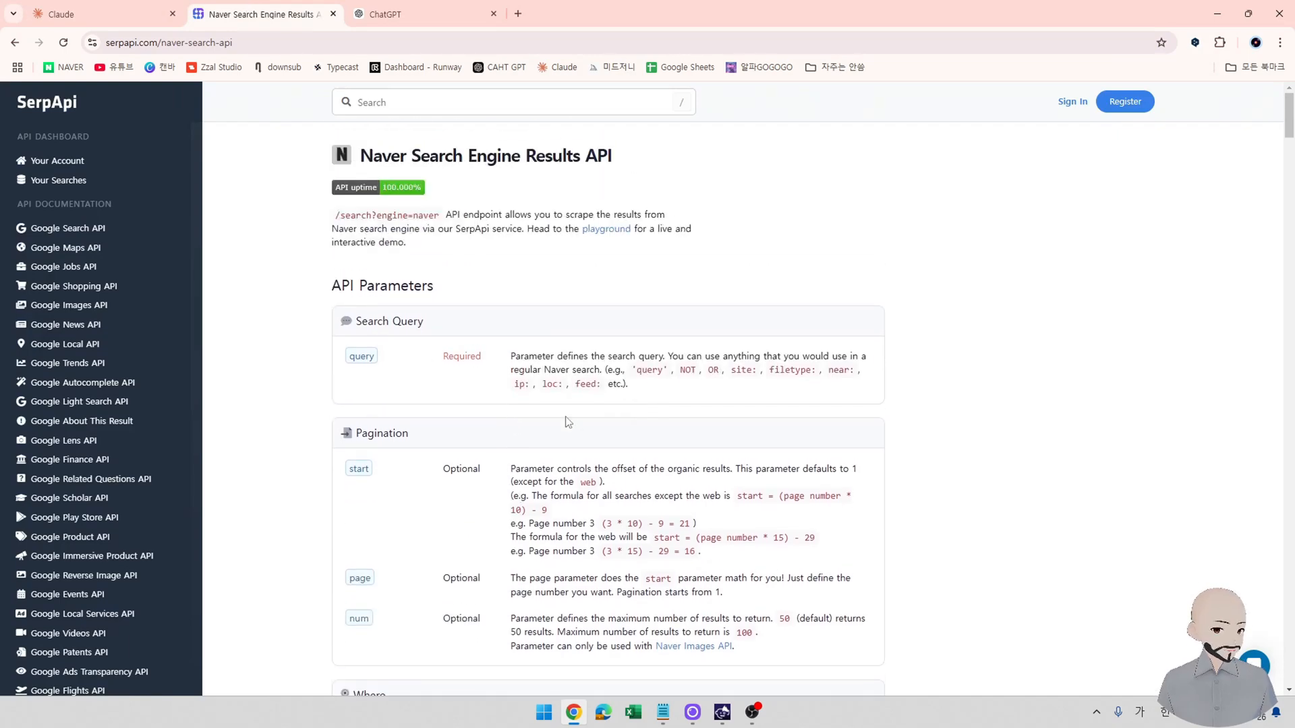
{"action": "scroll", "coordinate": [534, 435], "scroll_direction": "down", "scroll_amount": 1}
{"action": "scroll", "coordinate": [535, 435], "scroll_direction": "down", "scroll_amount": 6}
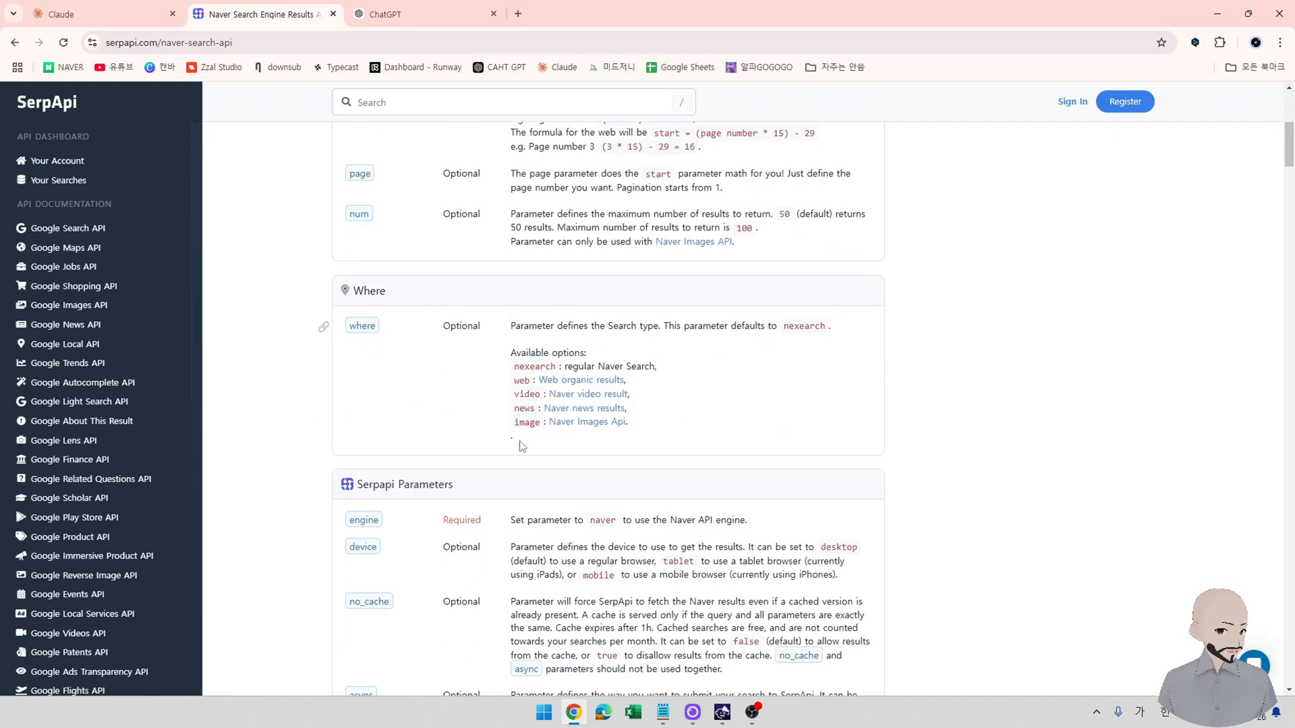
{"action": "scroll", "coordinate": [454, 359], "scroll_direction": "down", "scroll_amount": 4}
{"action": "scroll", "coordinate": [454, 359], "scroll_direction": "down", "scroll_amount": 5}
{"action": "scroll", "coordinate": [553, 400], "scroll_direction": "up", "scroll_amount": 15}
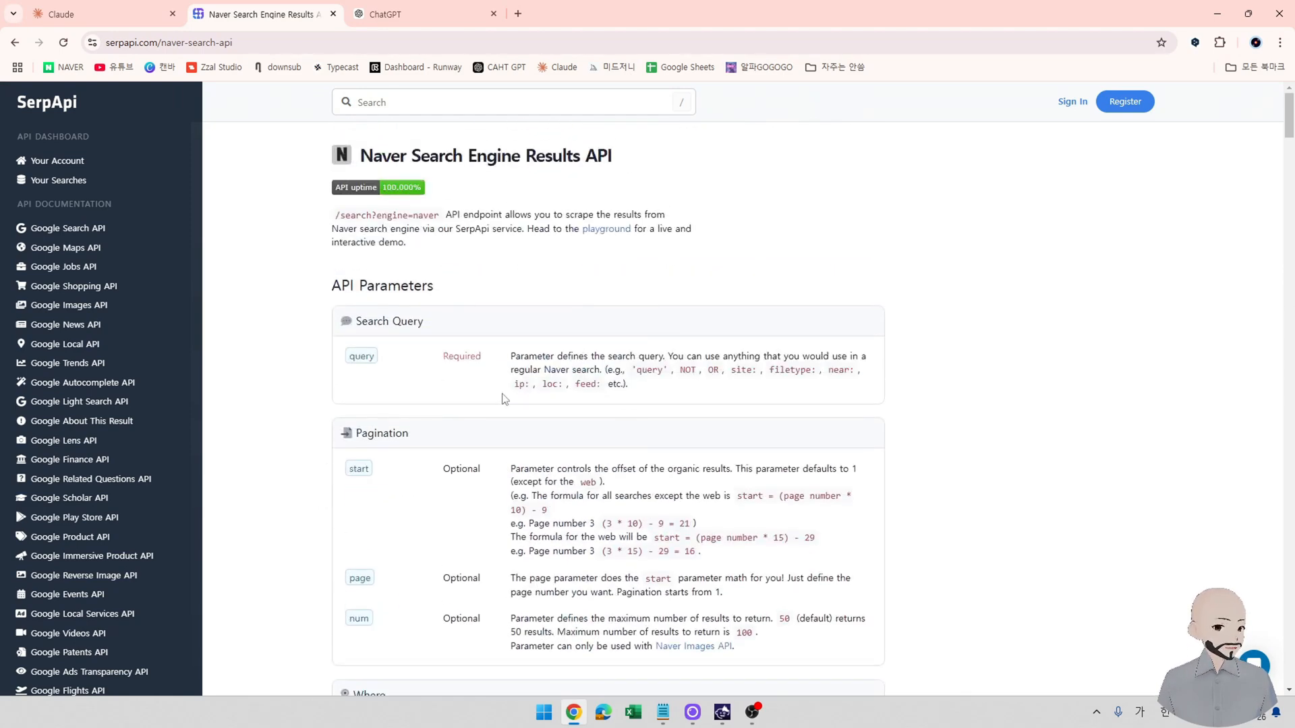
{"action": "left_click_drag", "start_coordinate": [510, 356], "coordinate": [668, 428]}
{"action": "left_click", "coordinate": [493, 347]}
{"action": "left_click_drag", "start_coordinate": [363, 153], "coordinate": [757, 533]}
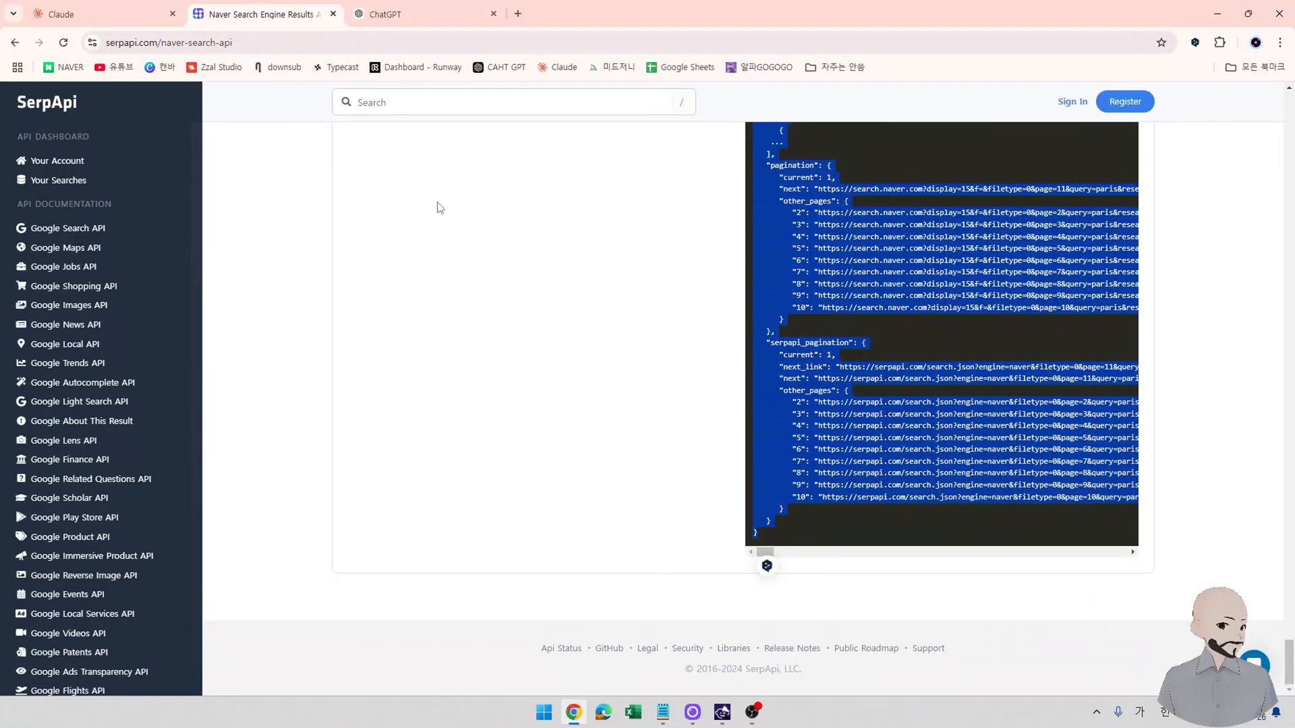
Return to Claude, paste the copied Naver API reference into the prompt and send it.
{"action": "left_click", "coordinate": [106, 15]}
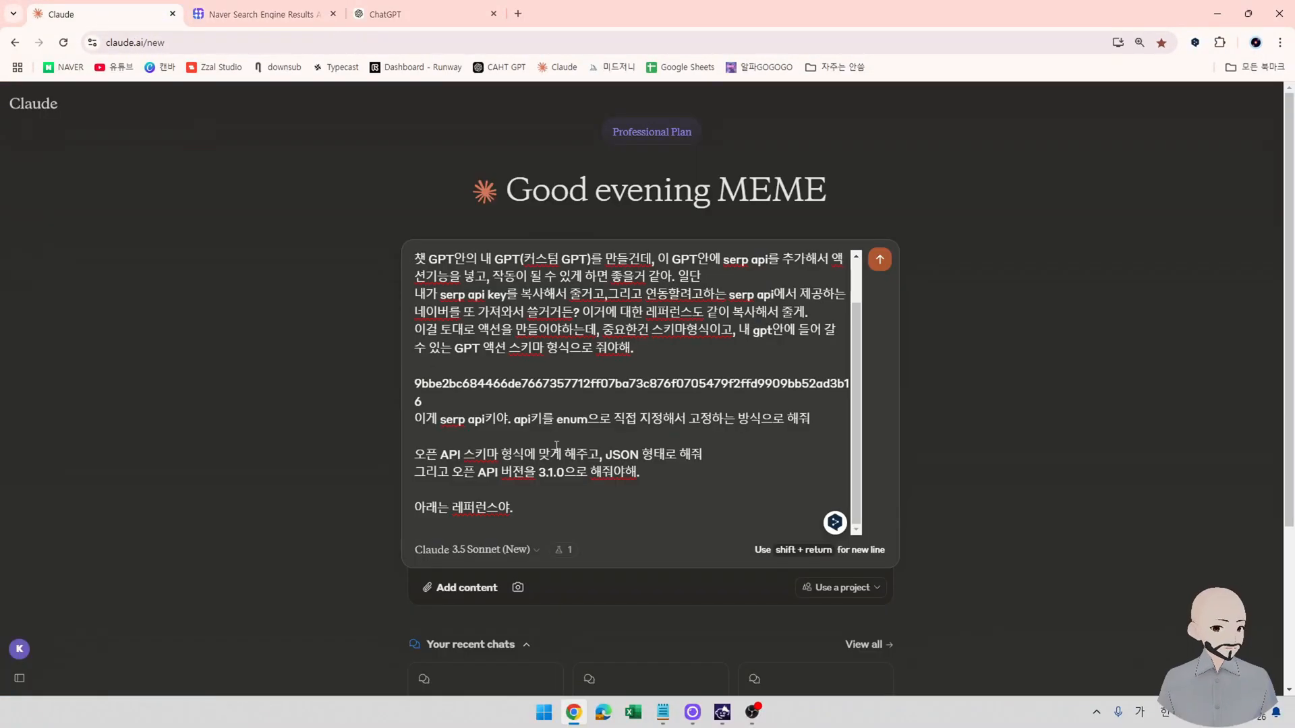
{"action": "key", "text": "ctrl+v"}
{"action": "scroll", "coordinate": [491, 487], "scroll_direction": "down", "scroll_amount": 2}
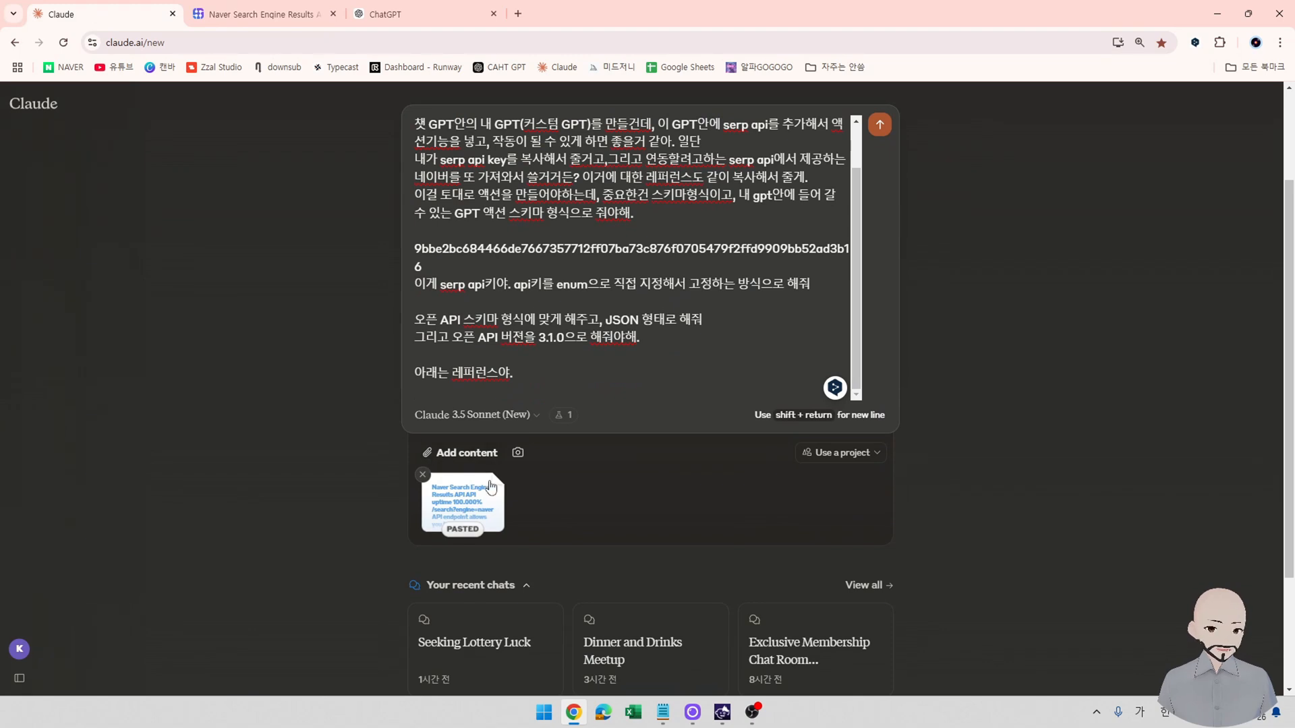
{"action": "key", "text": "Return"}
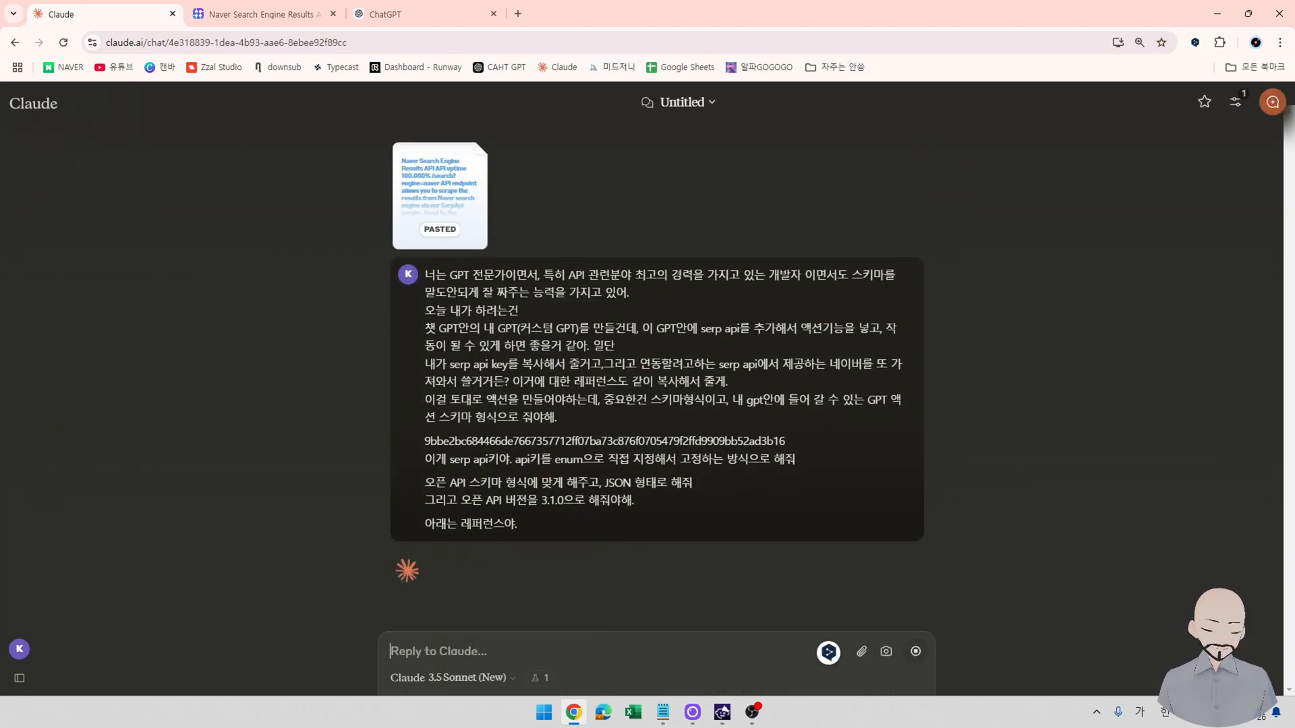
{"action": "key", "text": "alt+Tab"}
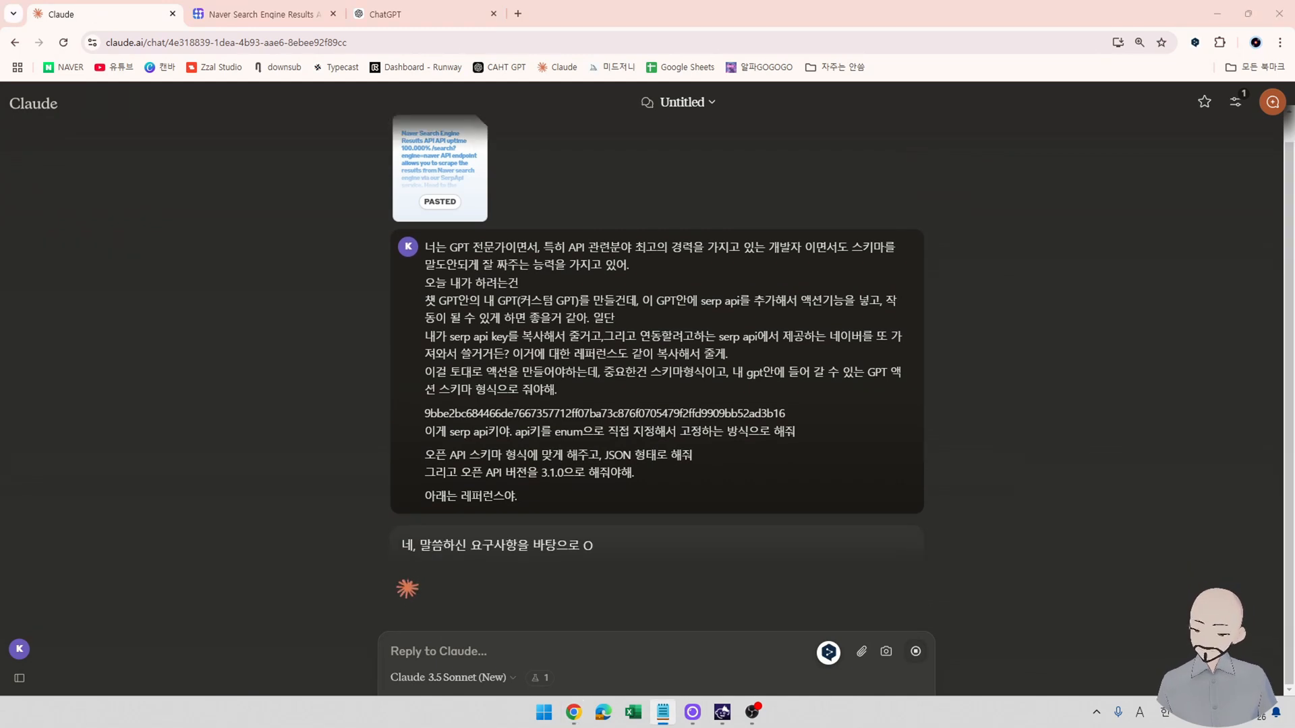
{"action": "key", "text": "alt+Tab"}
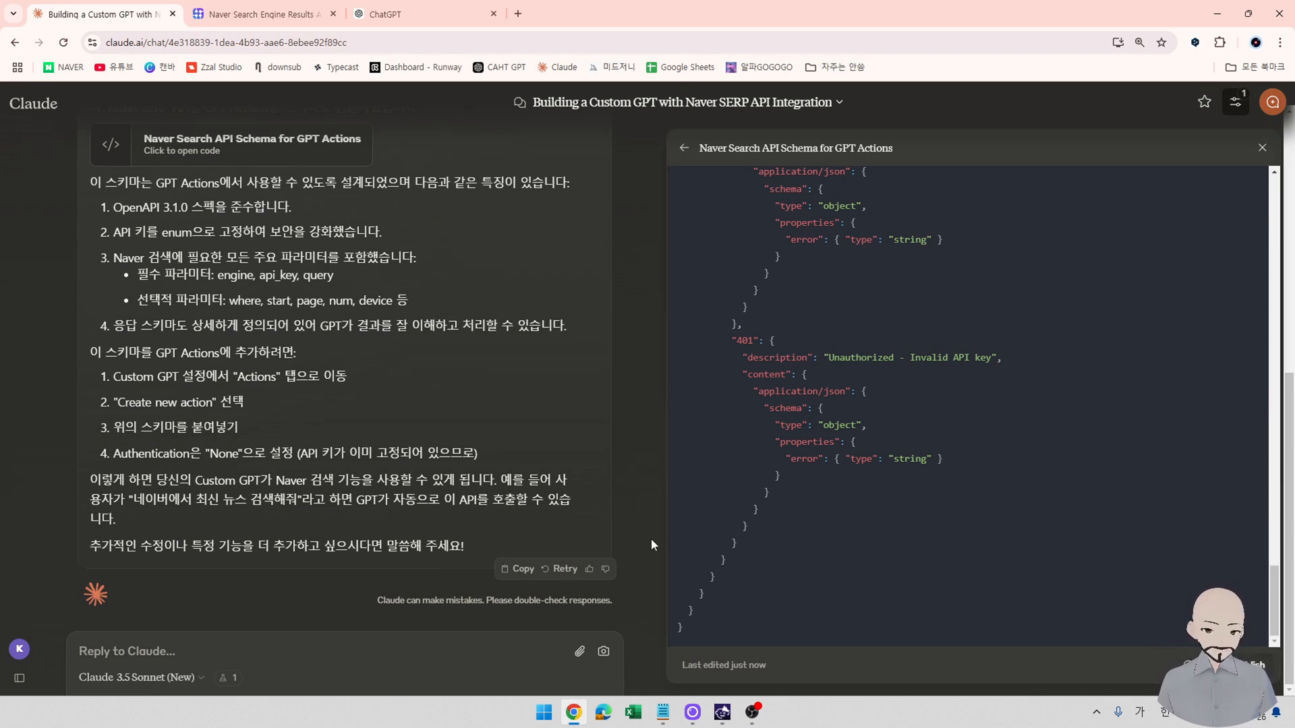
{"action": "scroll", "coordinate": [251, 344], "scroll_direction": "up", "scroll_amount": 2}
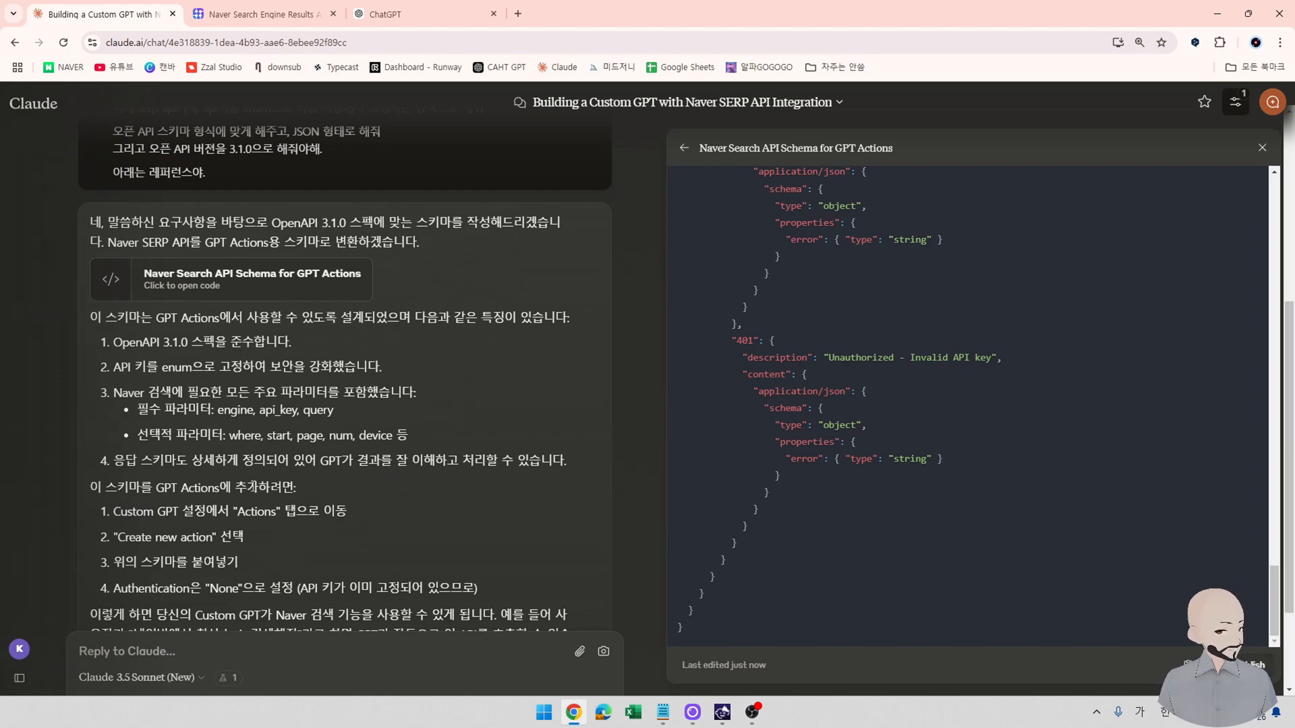
{"action": "scroll", "coordinate": [228, 497], "scroll_direction": "down", "scroll_amount": 2}
Switch to ChatGPT's GPT editor with Claude's schema in the action, test the searchNaver operation and always allow calls to serpapi.com.
{"action": "left_click", "coordinate": [404, 14]}
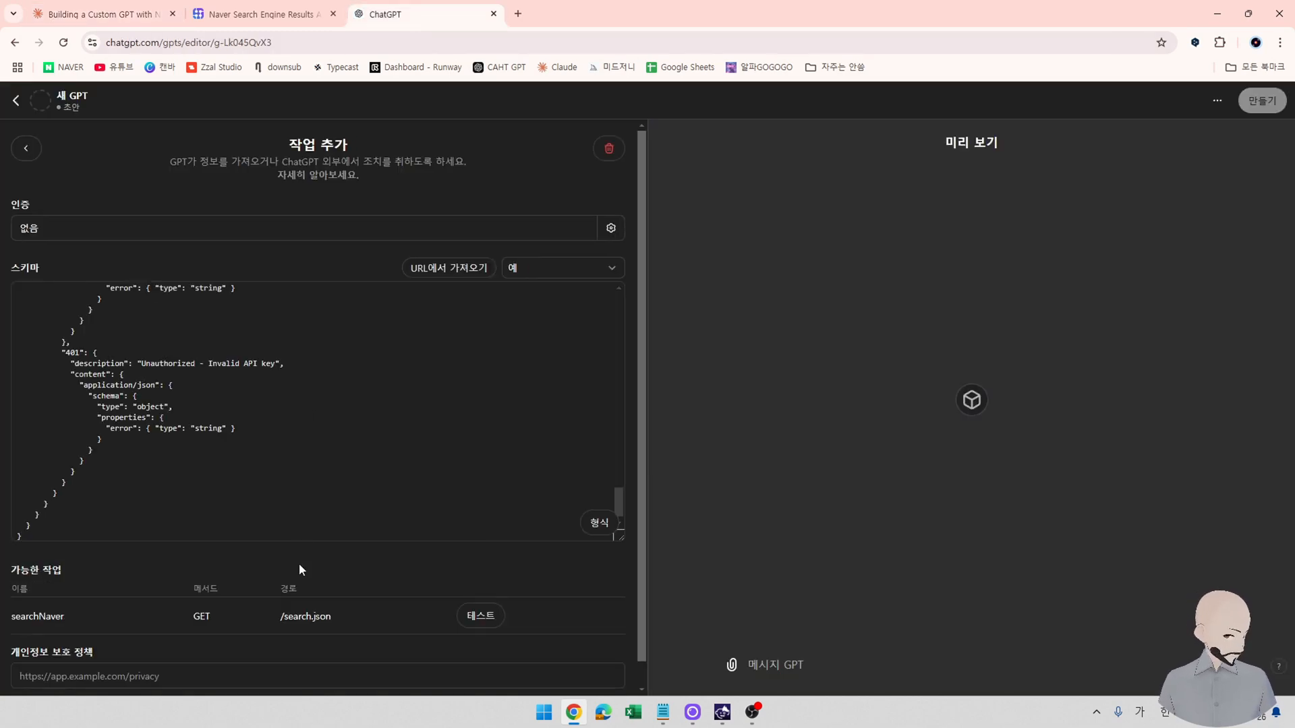
{"action": "left_click", "coordinate": [358, 480]}
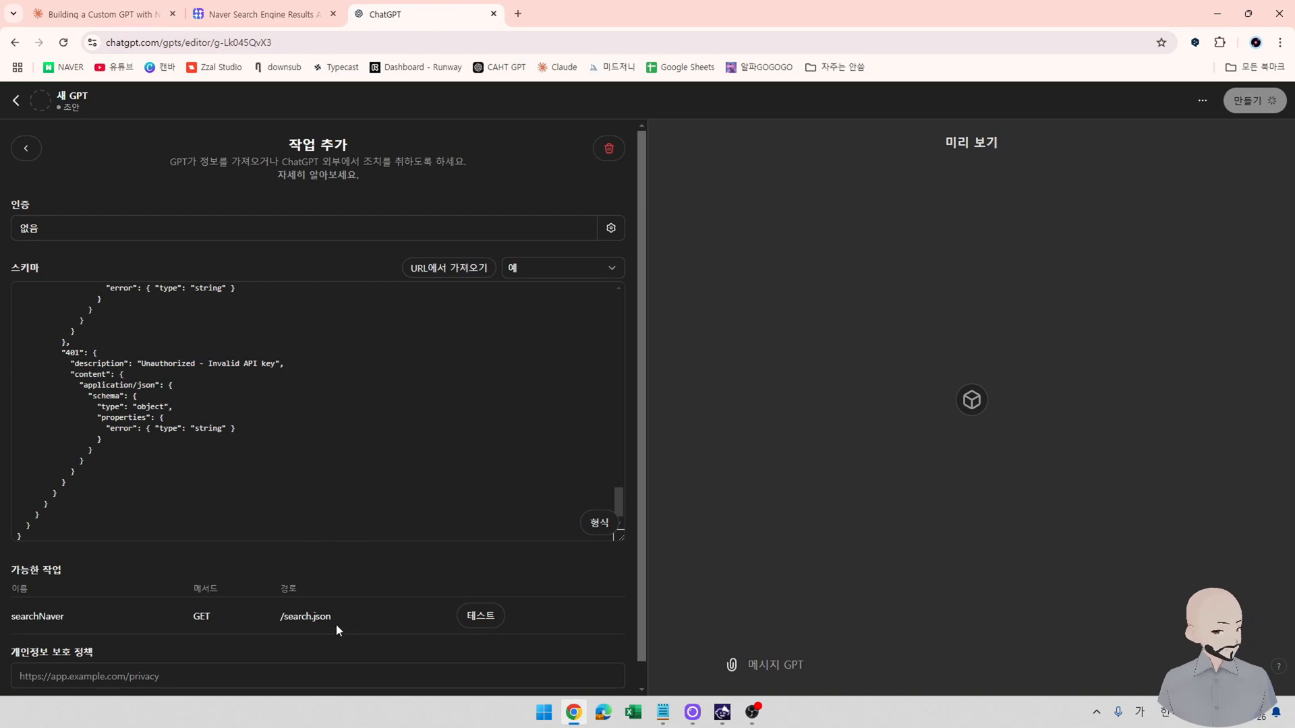
{"action": "left_click", "coordinate": [472, 617]}
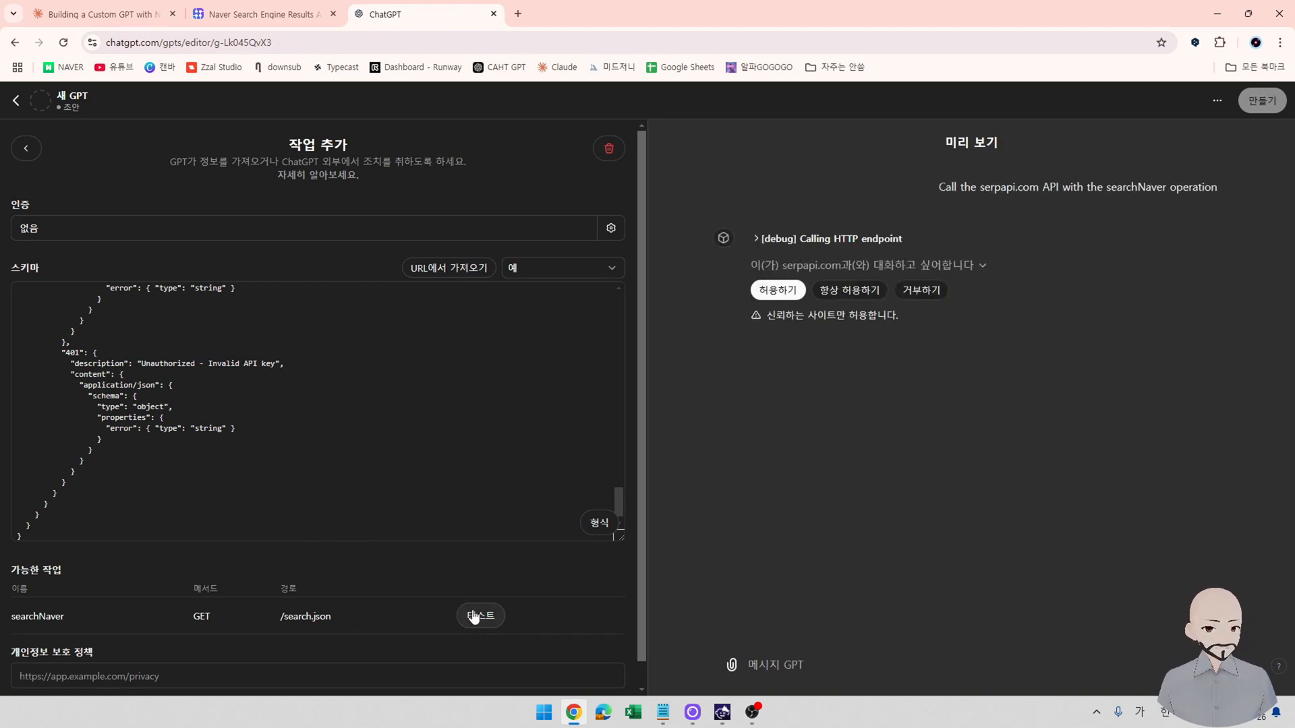
{"action": "left_click", "coordinate": [856, 295]}
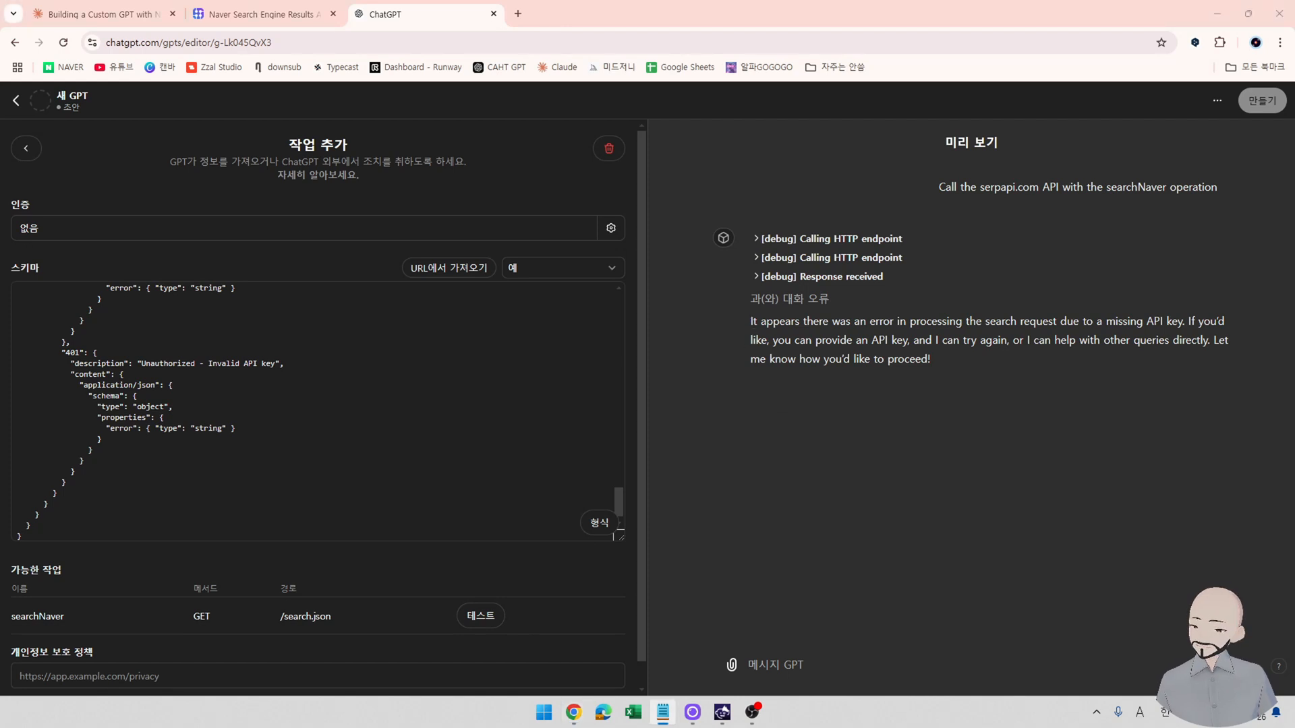
Send the SerpApi API key as a message in the GPT preview chat and view the reply.
{"action": "left_click", "coordinate": [883, 661]}
{"action": "key", "text": "ctrl+v"}
{"action": "key", "text": "Return"}
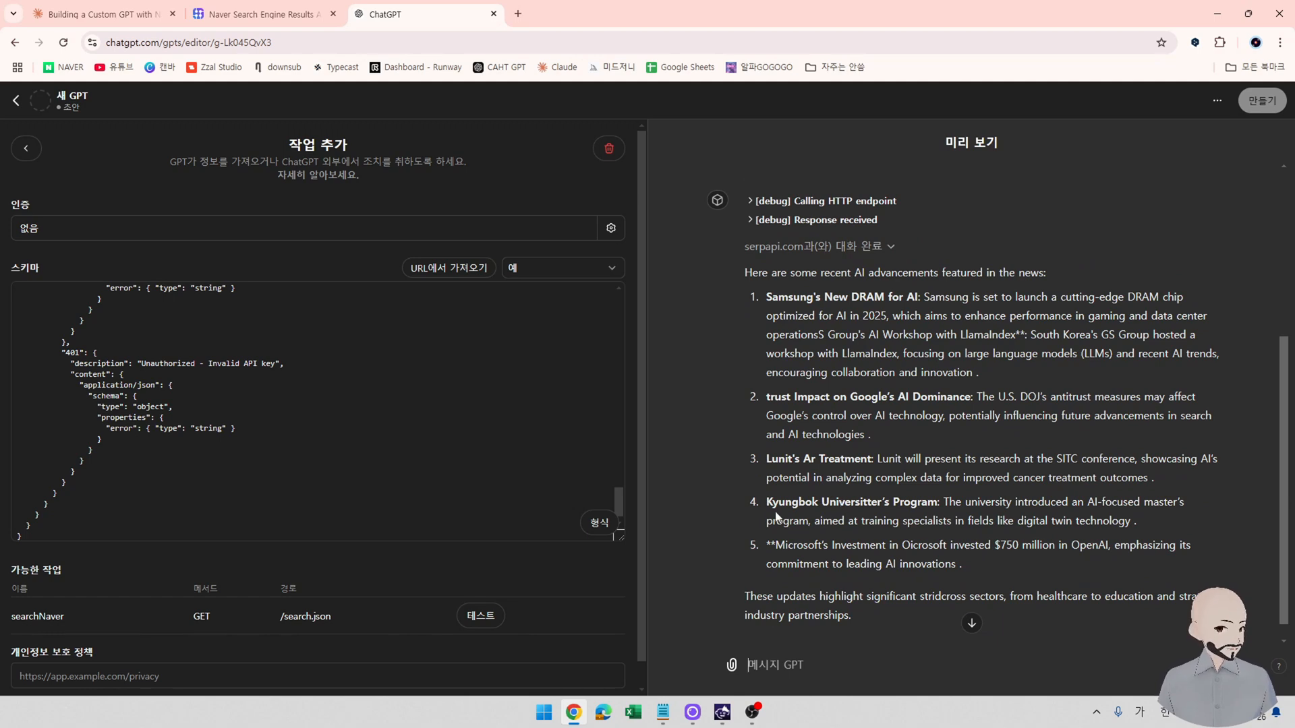
{"action": "scroll", "coordinate": [760, 511], "scroll_direction": "down", "scroll_amount": 1}
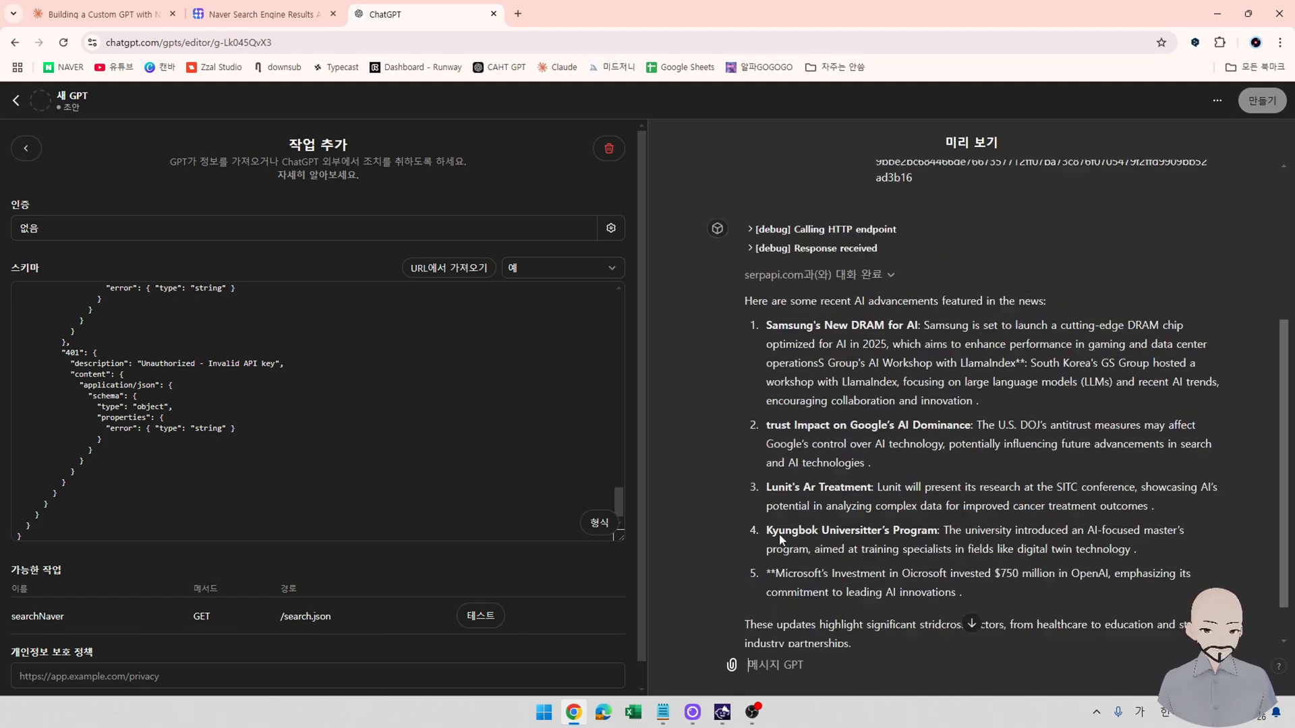
Set the action's authentication to API key with the Basic type, paste the SerpApi API key and save it.
{"action": "scroll", "coordinate": [775, 533], "scroll_direction": "up", "scroll_amount": 4}
{"action": "scroll", "coordinate": [780, 540], "scroll_direction": "down", "scroll_amount": 4}
{"action": "scroll", "coordinate": [781, 540], "scroll_direction": "up", "scroll_amount": 3}
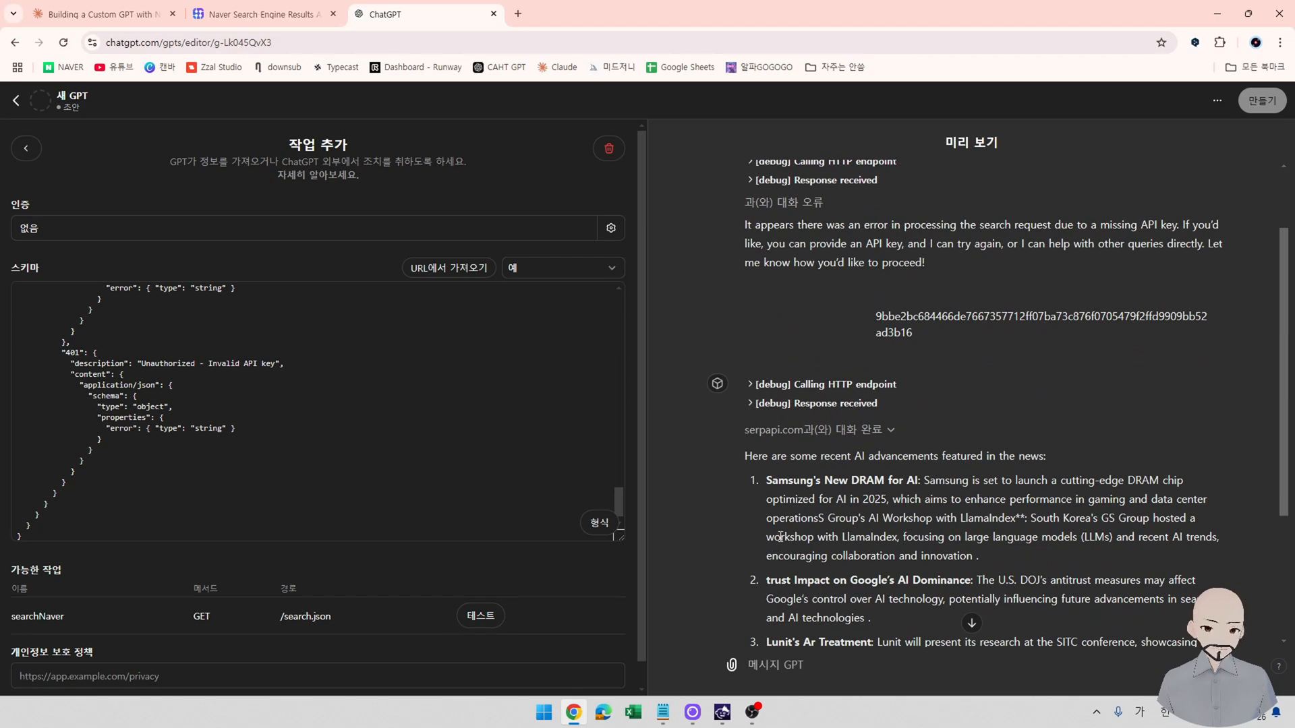
{"action": "scroll", "coordinate": [780, 537], "scroll_direction": "down", "scroll_amount": 3}
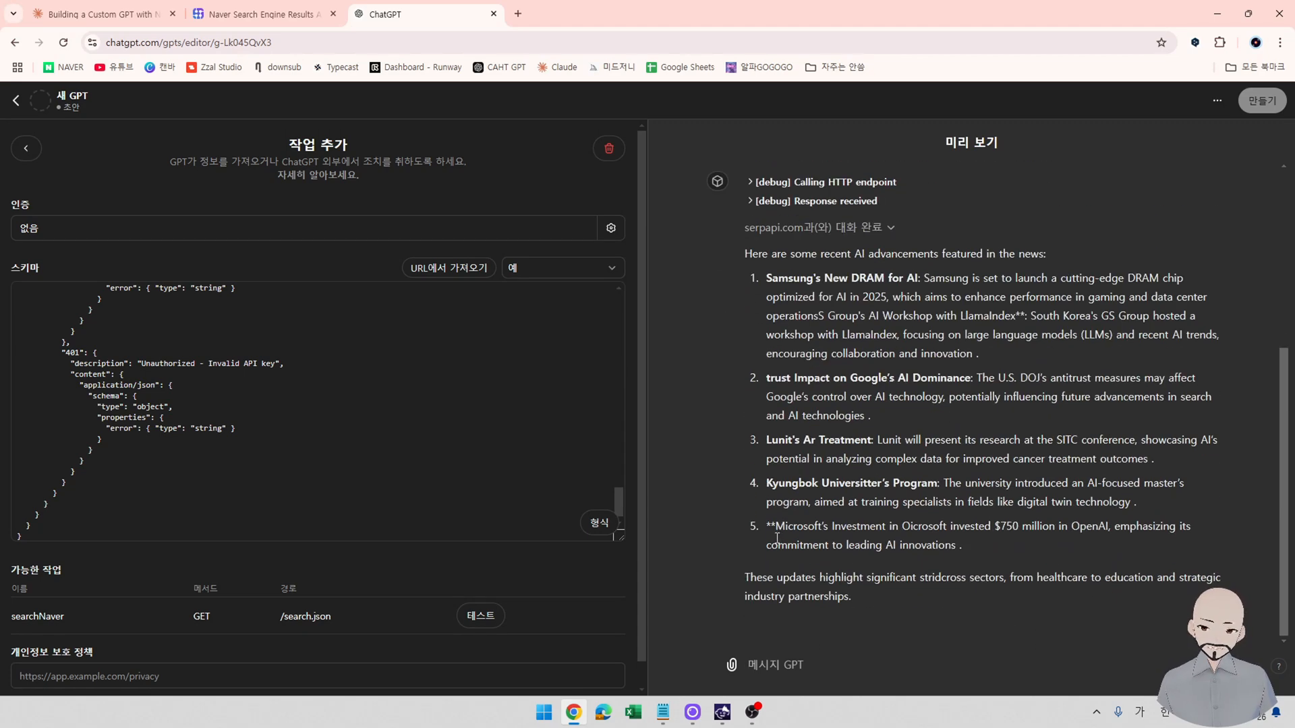
{"action": "left_click", "coordinate": [141, 232]}
{"action": "left_click", "coordinate": [610, 410]}
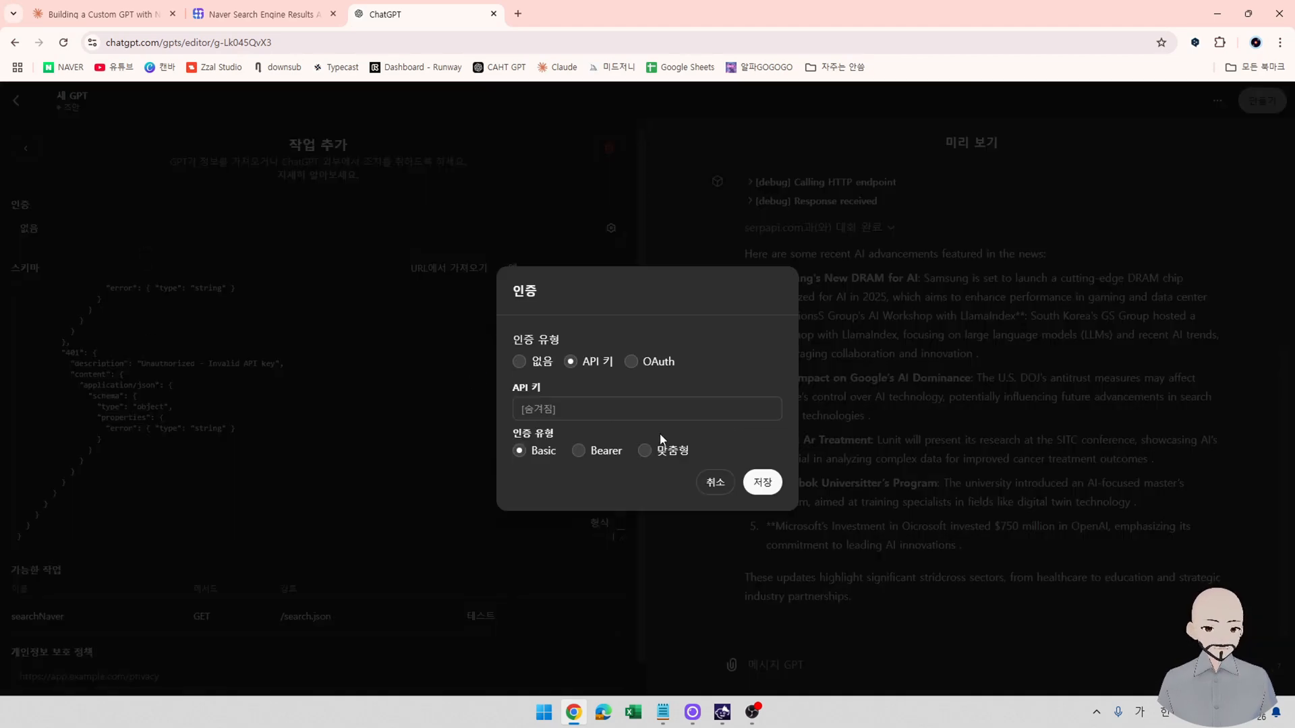
{"action": "left_click", "coordinate": [645, 410]}
{"action": "key", "text": "ctrl+v"}
{"action": "left_click", "coordinate": [762, 482]}
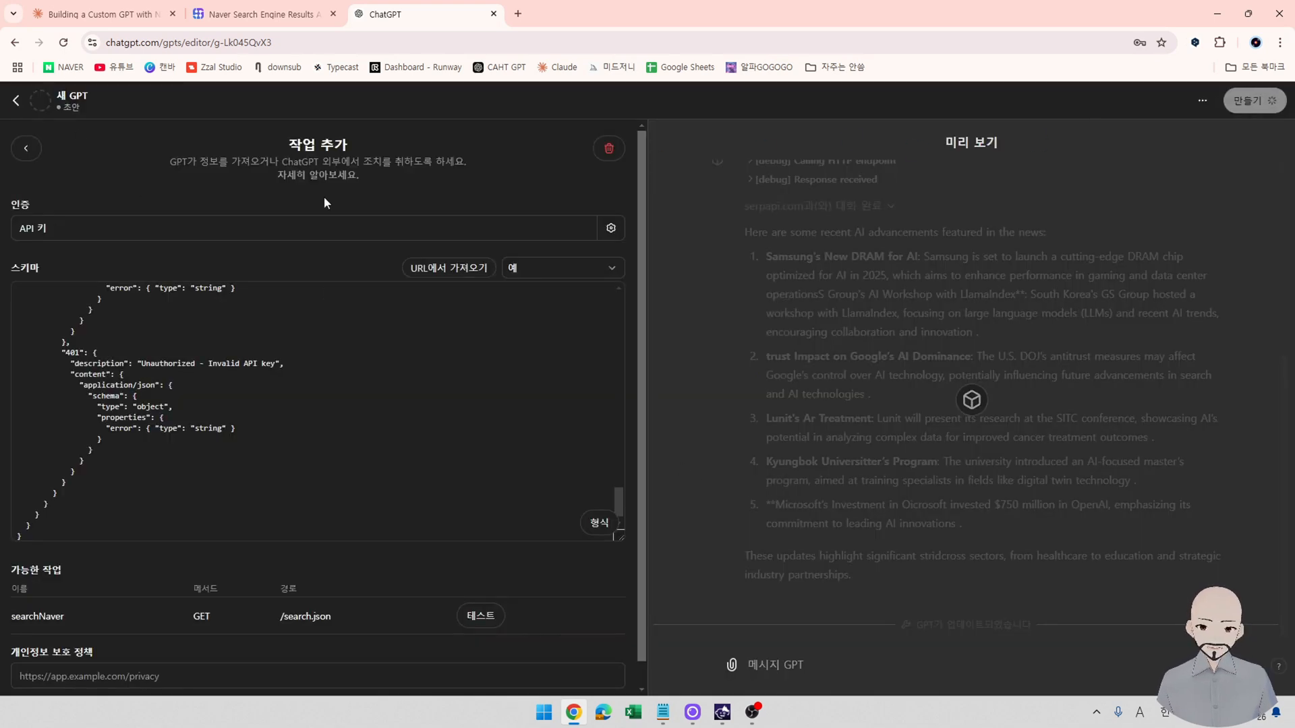
Return to the GPT's main configuration and name the GPT "네이버 서치".
{"action": "left_click", "coordinate": [26, 148]}
{"action": "left_click", "coordinate": [258, 264]}
{"action": "type", "text": "S"}
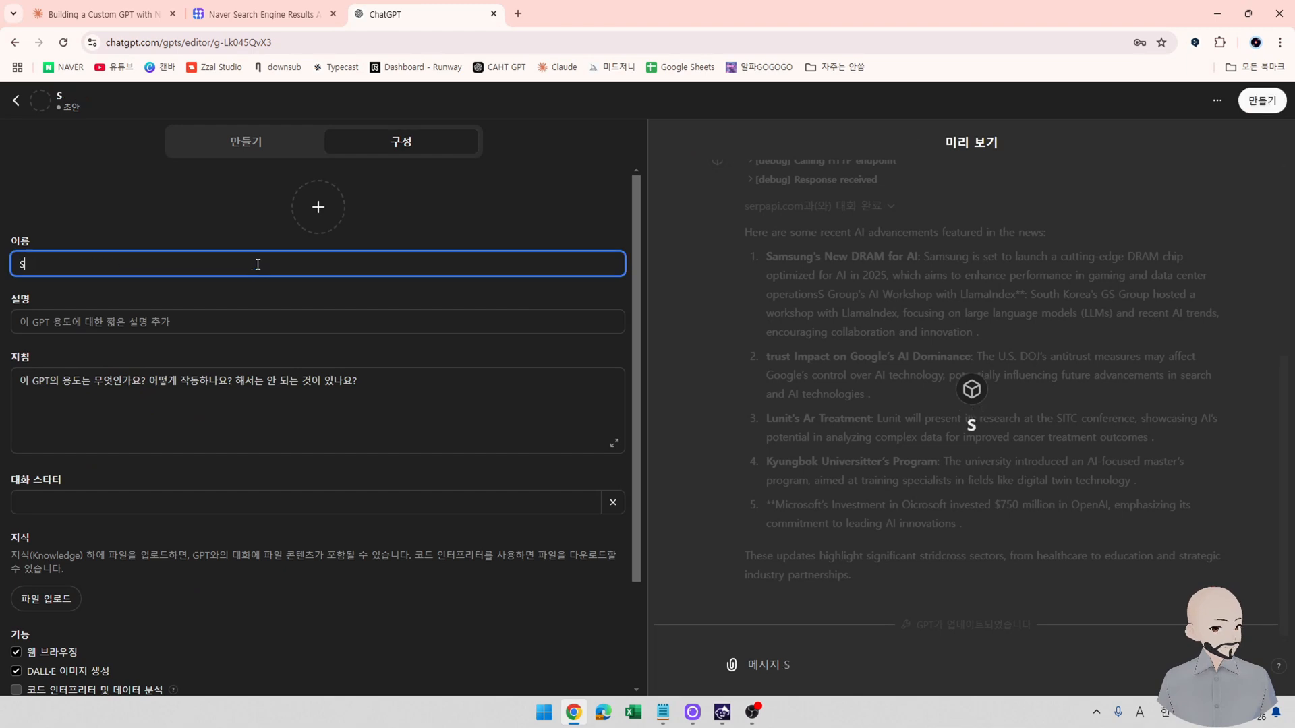
{"action": "key", "text": "BackSpace"}
{"action": "key", "text": "Hangul"}
{"action": "type", "text": "네이버 서치"}
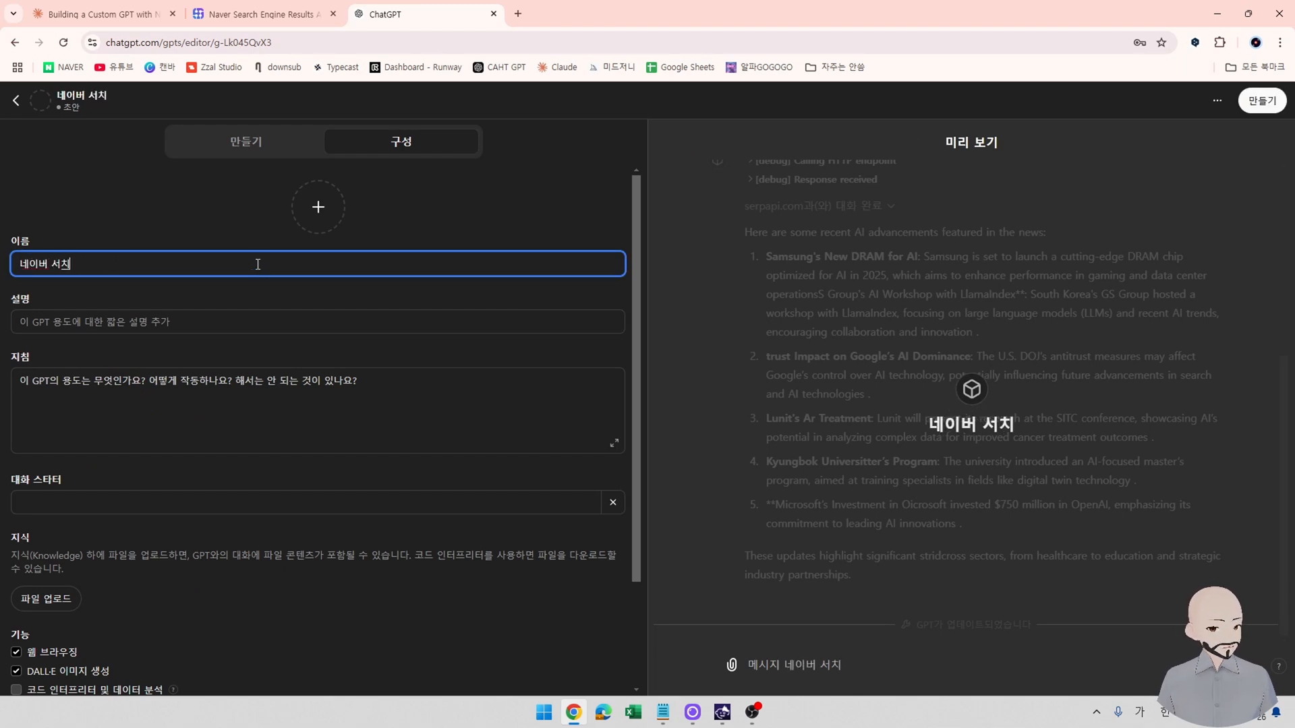
{"action": "left_click", "coordinate": [224, 313]}
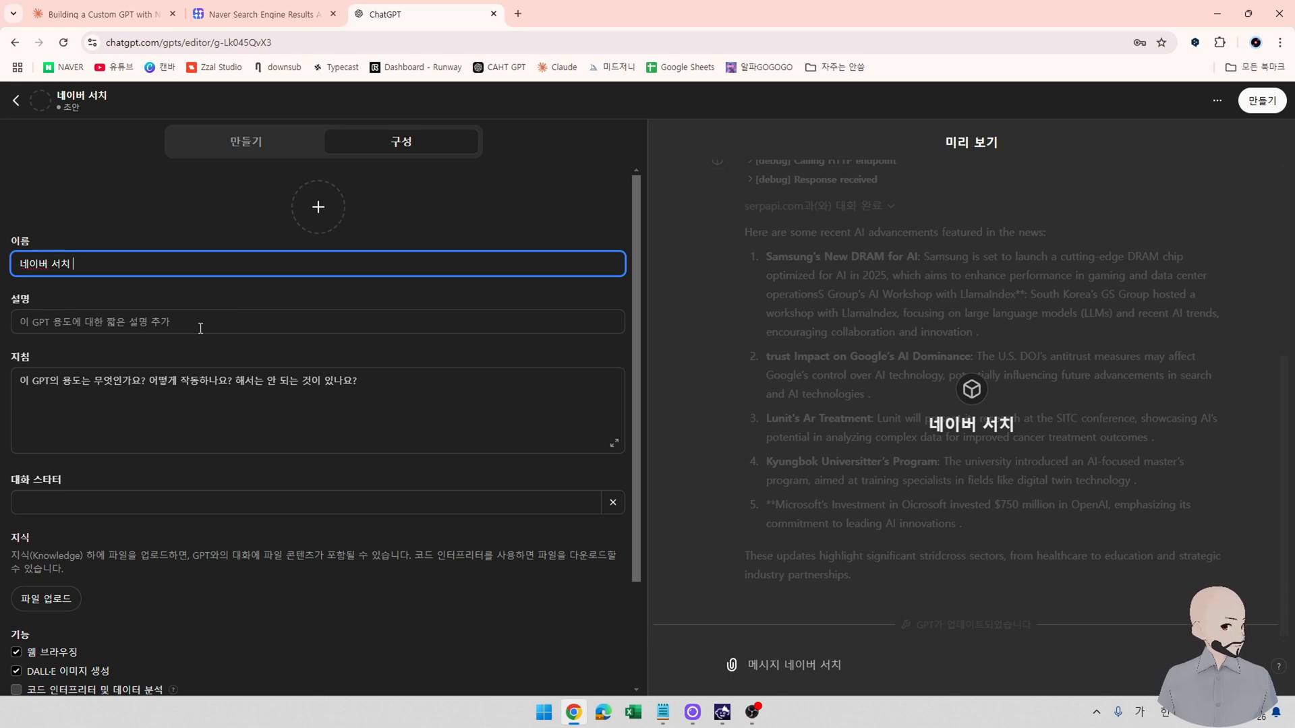
{"action": "left_click", "coordinate": [200, 327]}
{"action": "type", "text": "네이"}
{"action": "key", "text": "BackSpace"}
{"action": "key", "text": "BackSpace"}
{"action": "key", "text": "BackSpace"}
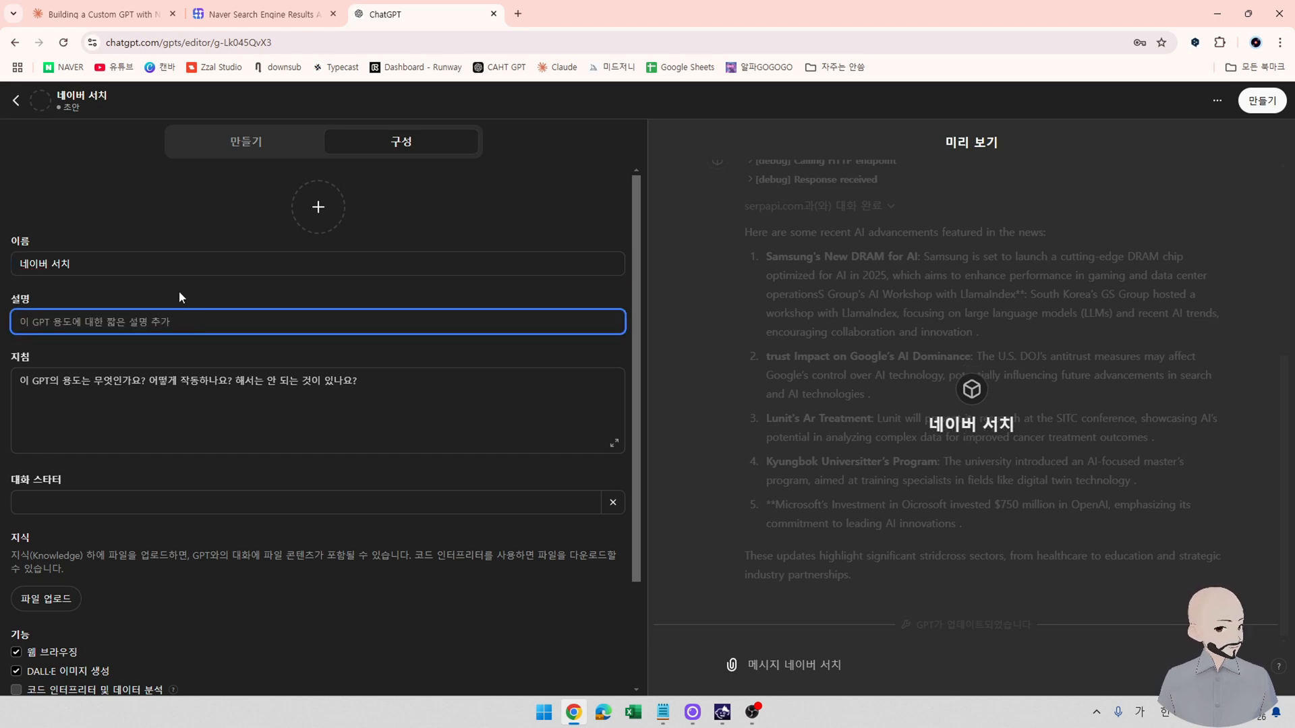
Extend the GPT's name to "네이버 서치 이후 블로그 글 생성기".
{"action": "left_click", "coordinate": [166, 267]}
{"action": "type", "text": "용"}
{"action": "key", "text": "BackSpace"}
{"action": "key", "text": "BackSpace"}
{"action": "key", "text": "BackSpace"}
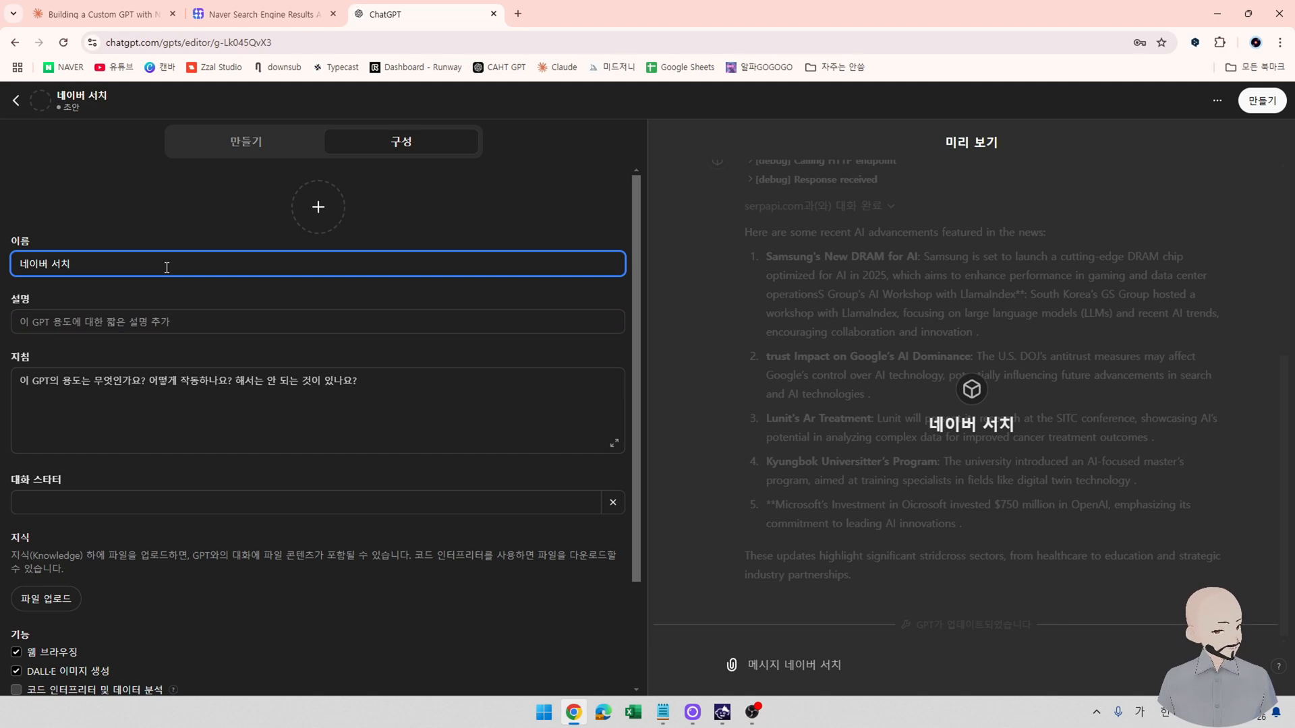
{"action": "type", "text": "이후 "}
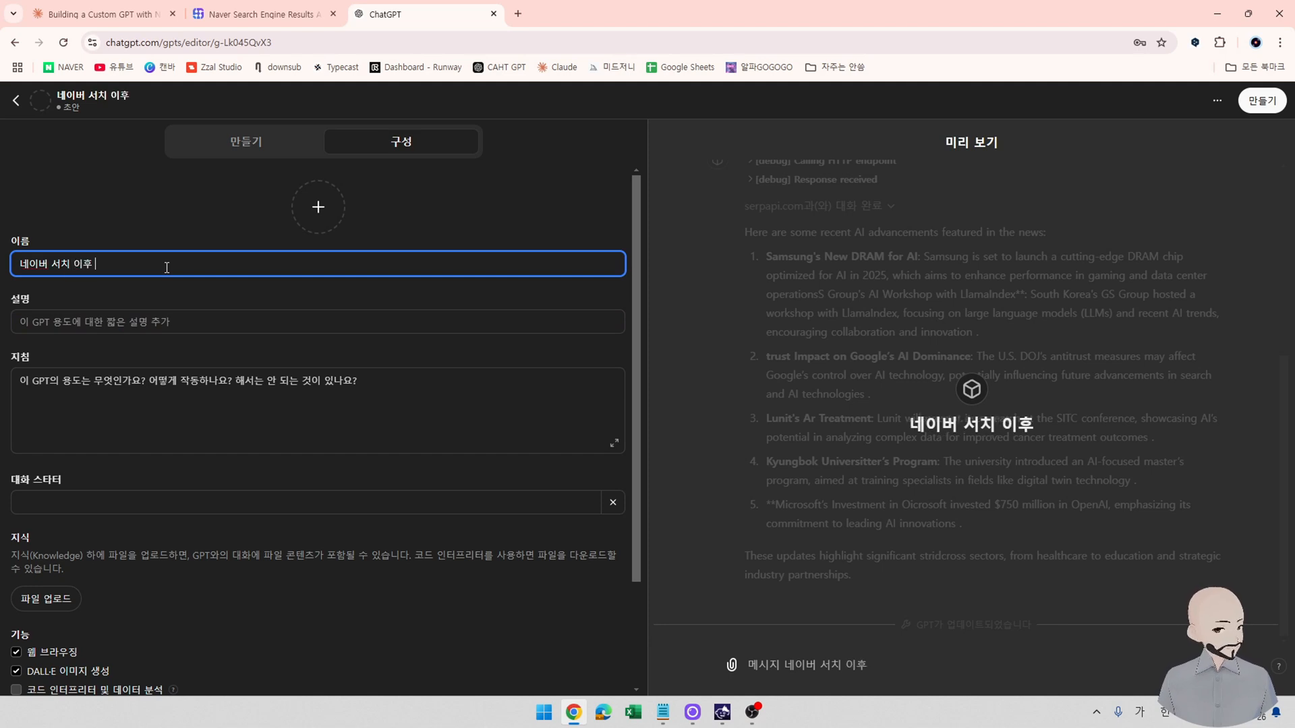
{"action": "type", "text": "블로그 글 작서"}
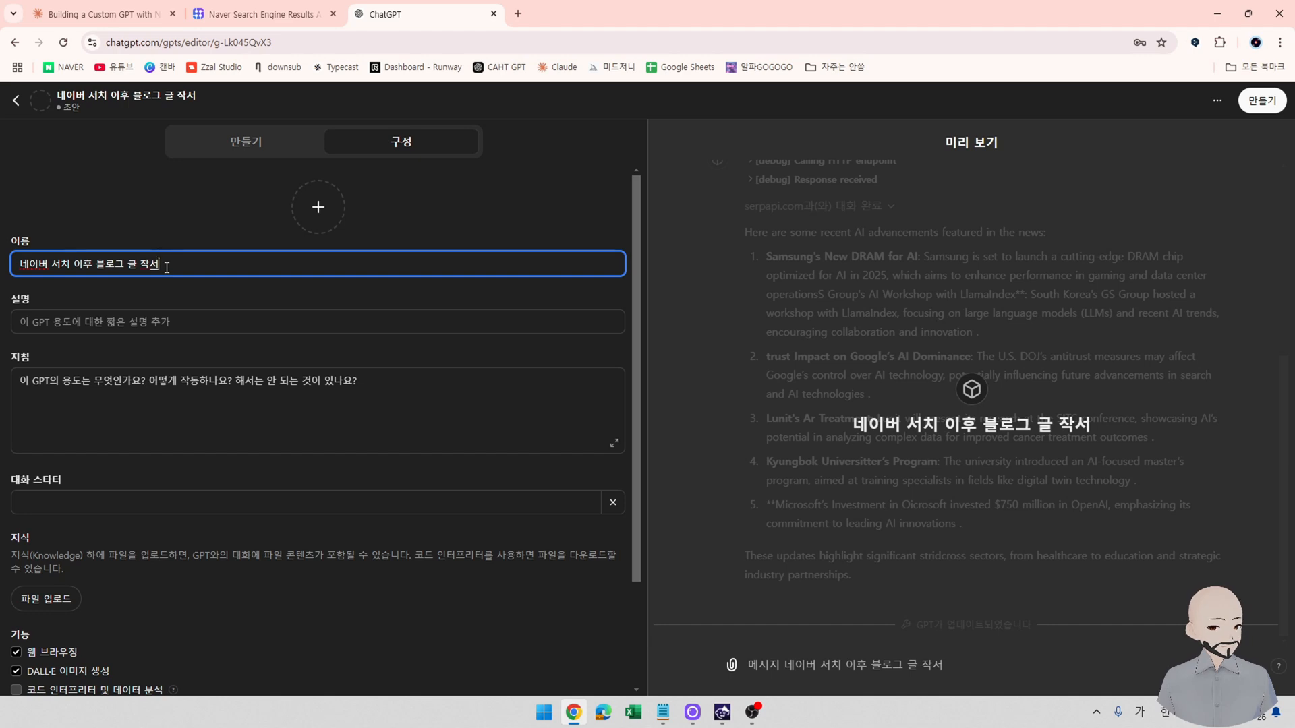
{"action": "type", "text": "ㅇ"}
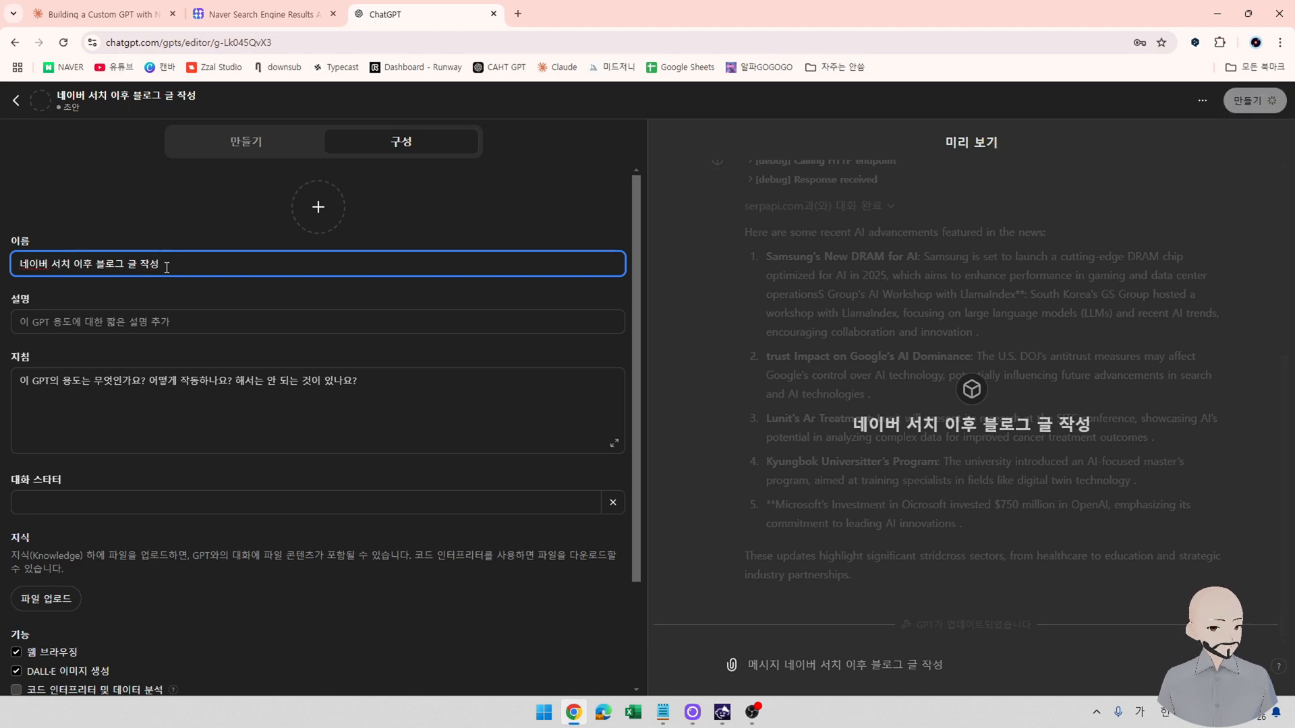
{"action": "key", "text": "BackSpace"}
{"action": "key", "text": "BackSpace"}
{"action": "type", "text": "생성기"}
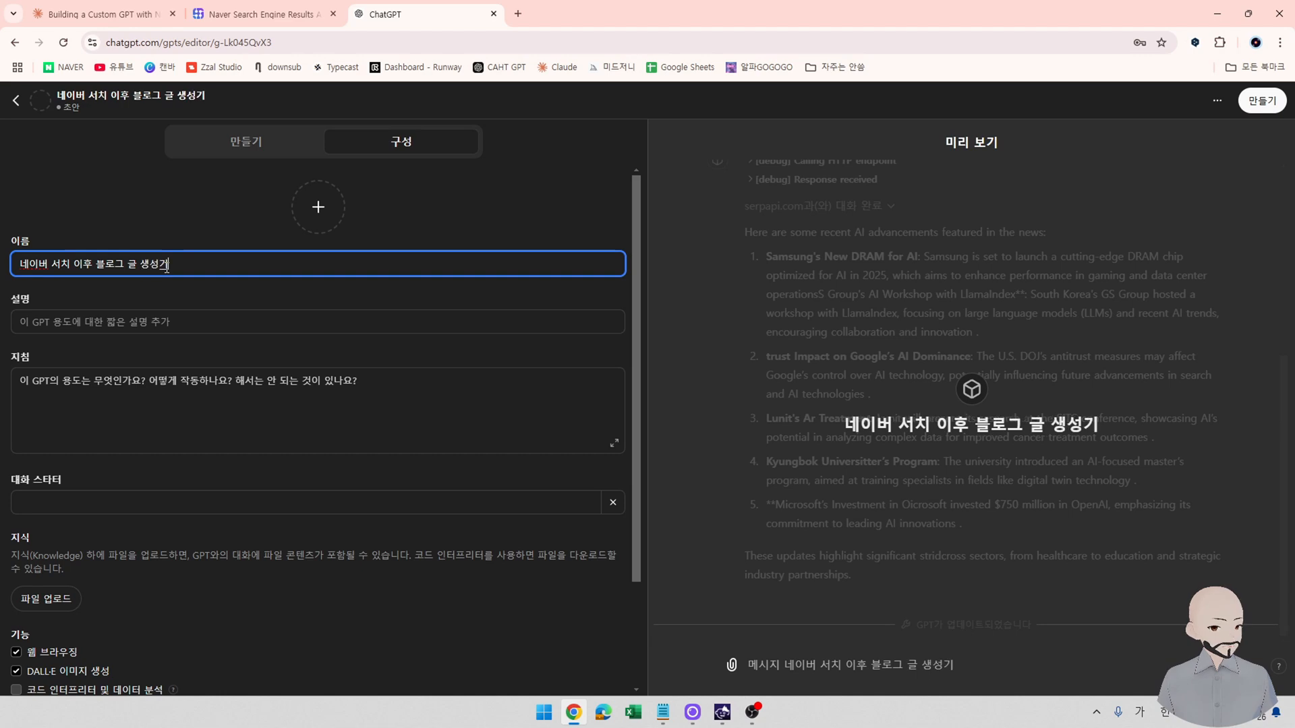
{"action": "left_click", "coordinate": [162, 322]}
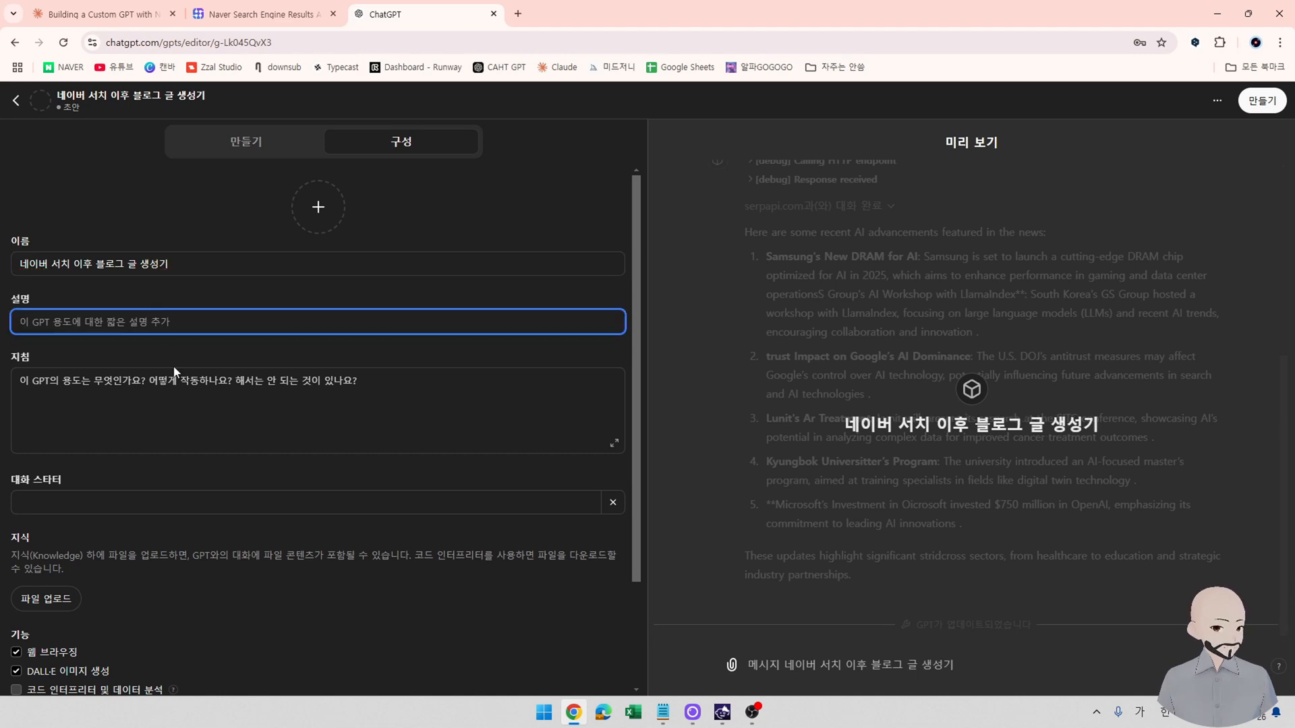
{"action": "type", "text": "넹"}
{"action": "key", "text": "BackSpace"}
{"action": "key", "text": "BackSpace"}
{"action": "key", "text": "BackSpace"}
{"action": "left_click", "coordinate": [186, 423]}
{"action": "type", "text": "액션이"}
{"action": "type", "text": "을 통해 "}
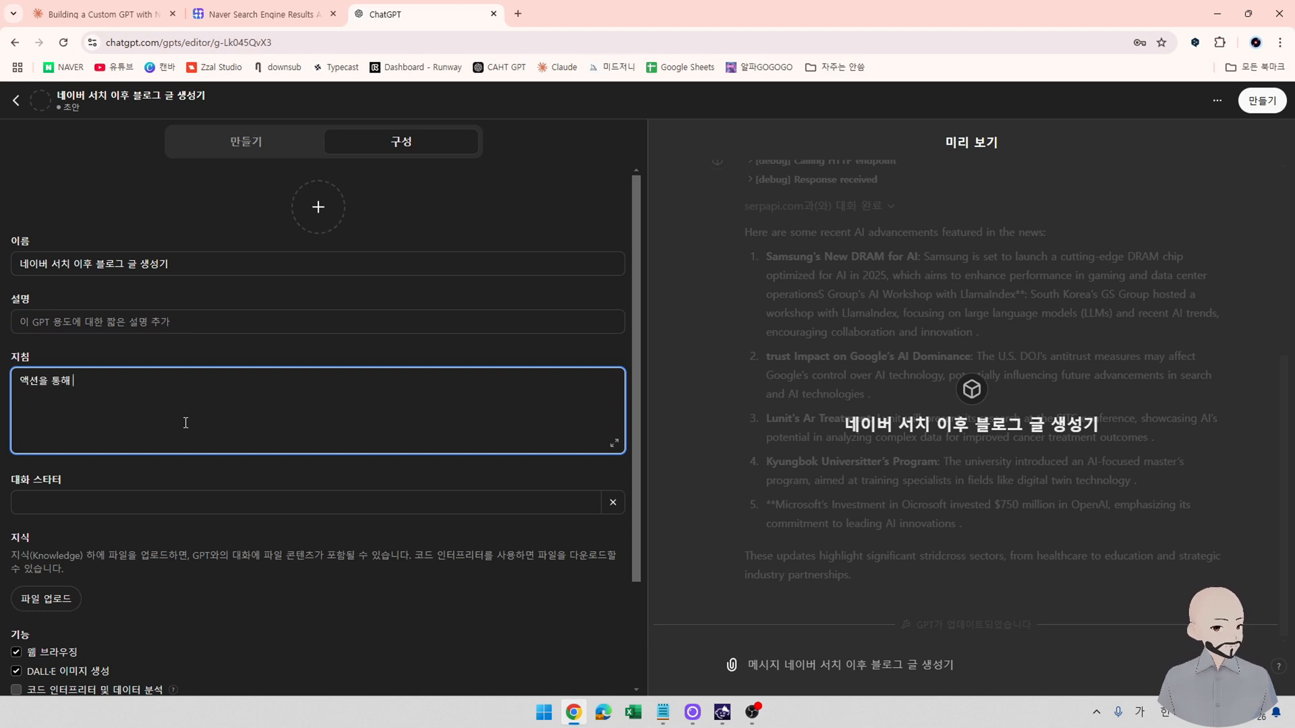
{"action": "type", "text": "네이버 결과를"}
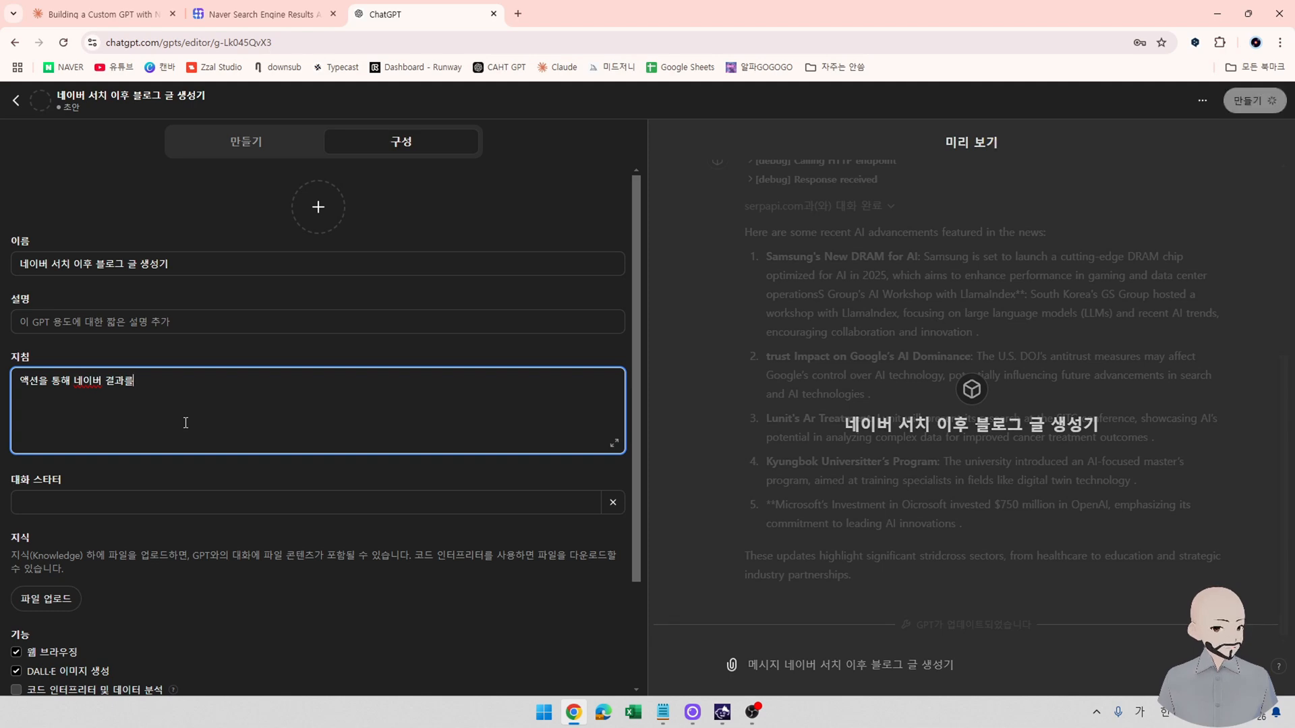
Replace the GPT's instructions with "사용자가 검색어를 주면 액션을 통해 검색결과를 보여줍니다.".
{"action": "key", "text": "ctrl+a"}
{"action": "type", "text": "사용자가 키"}
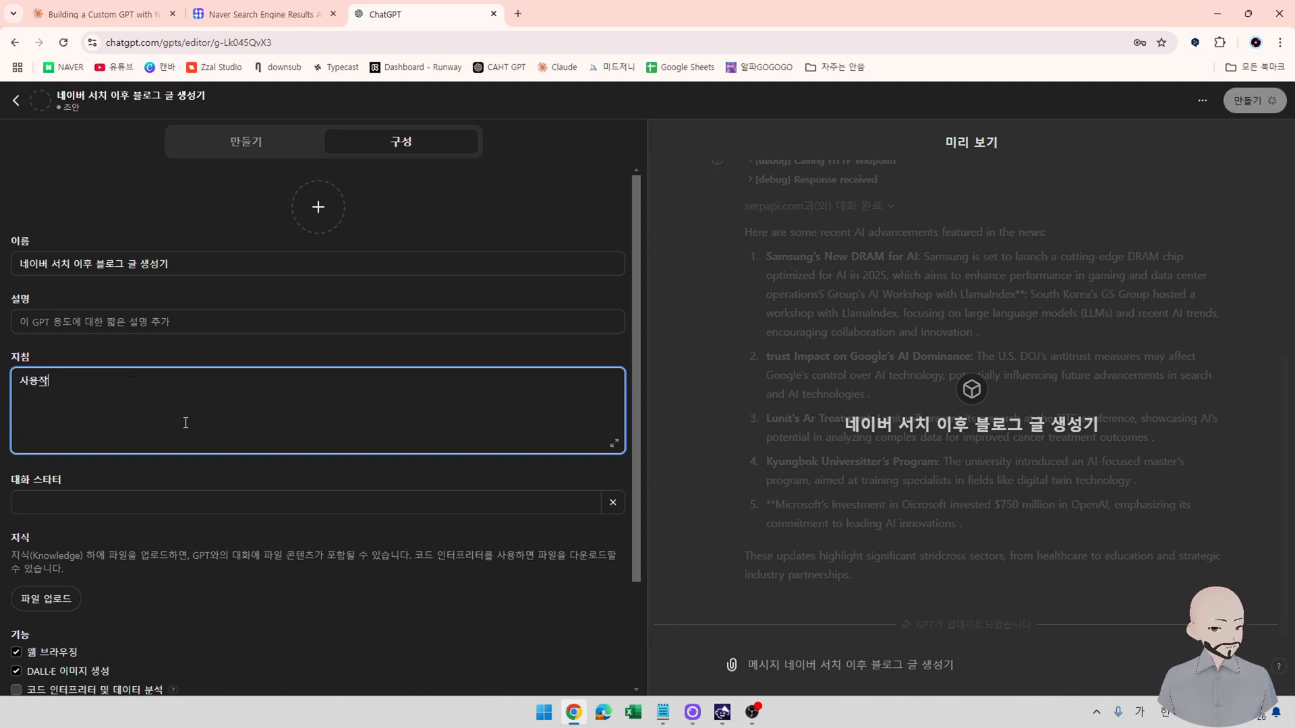
{"action": "key", "text": "BackSpace"}
{"action": "type", "text": "검색"}
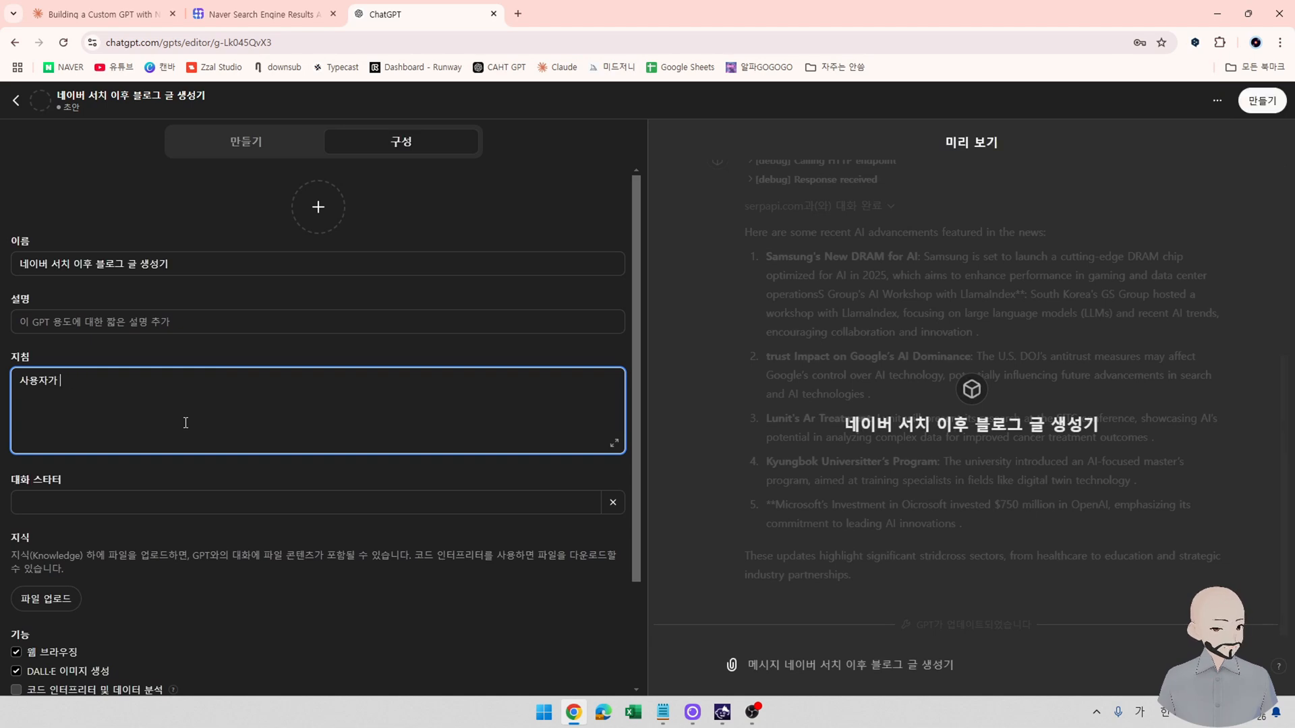
{"action": "type", "text": "어를 주면 액"}
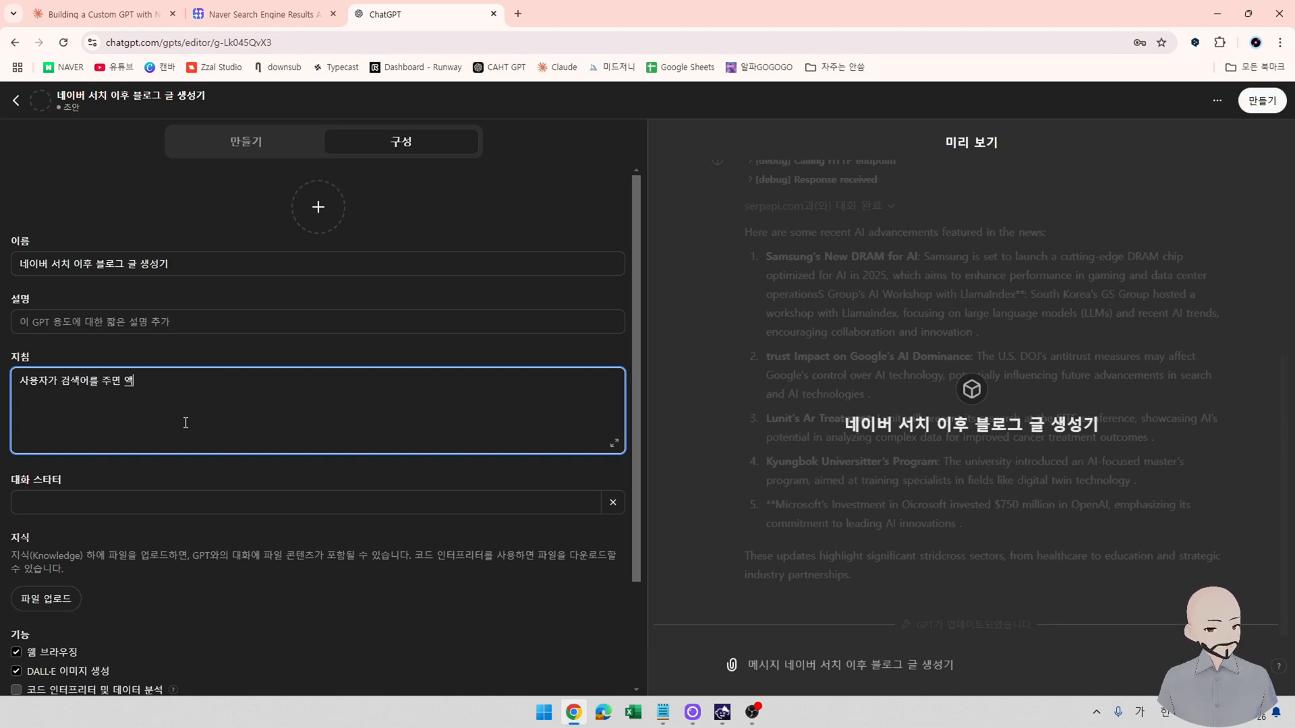
{"action": "type", "text": "션을 통해 "}
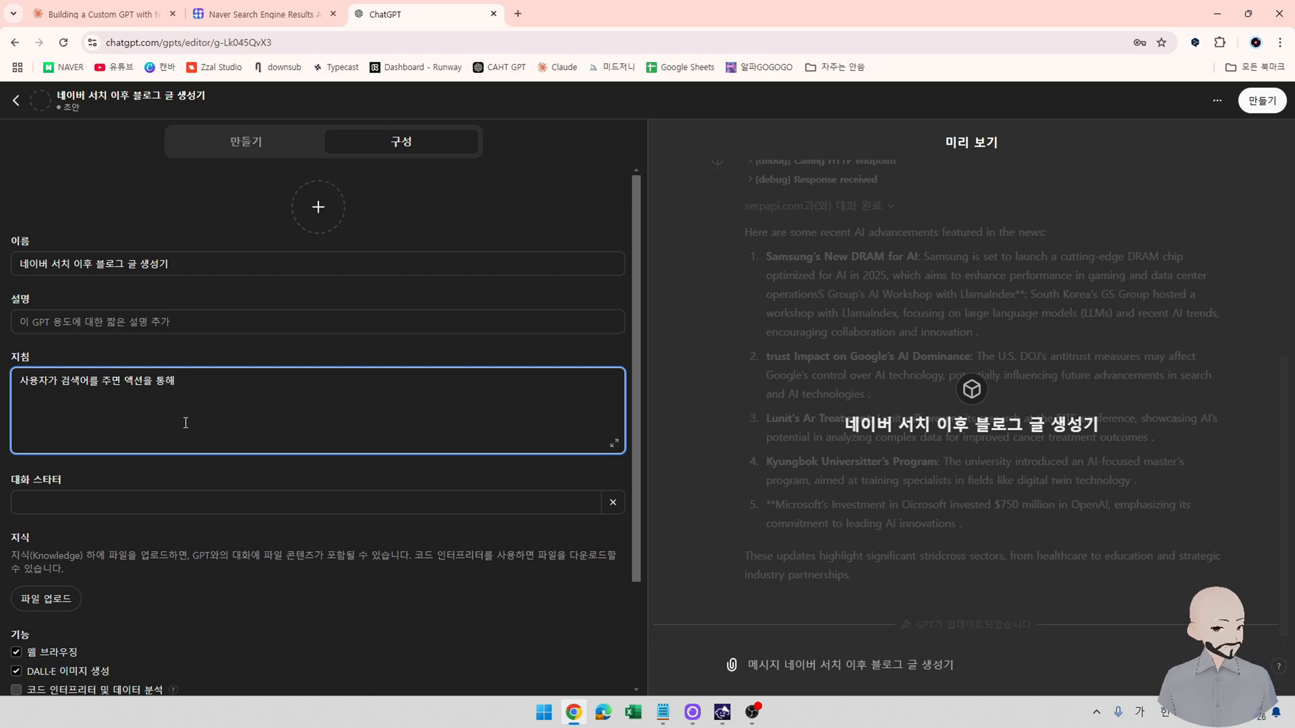
{"action": "type", "text": "ㄴ"}
{"action": "key", "text": "BackSpace"}
{"action": "type", "text": "검색결과를 내보"}
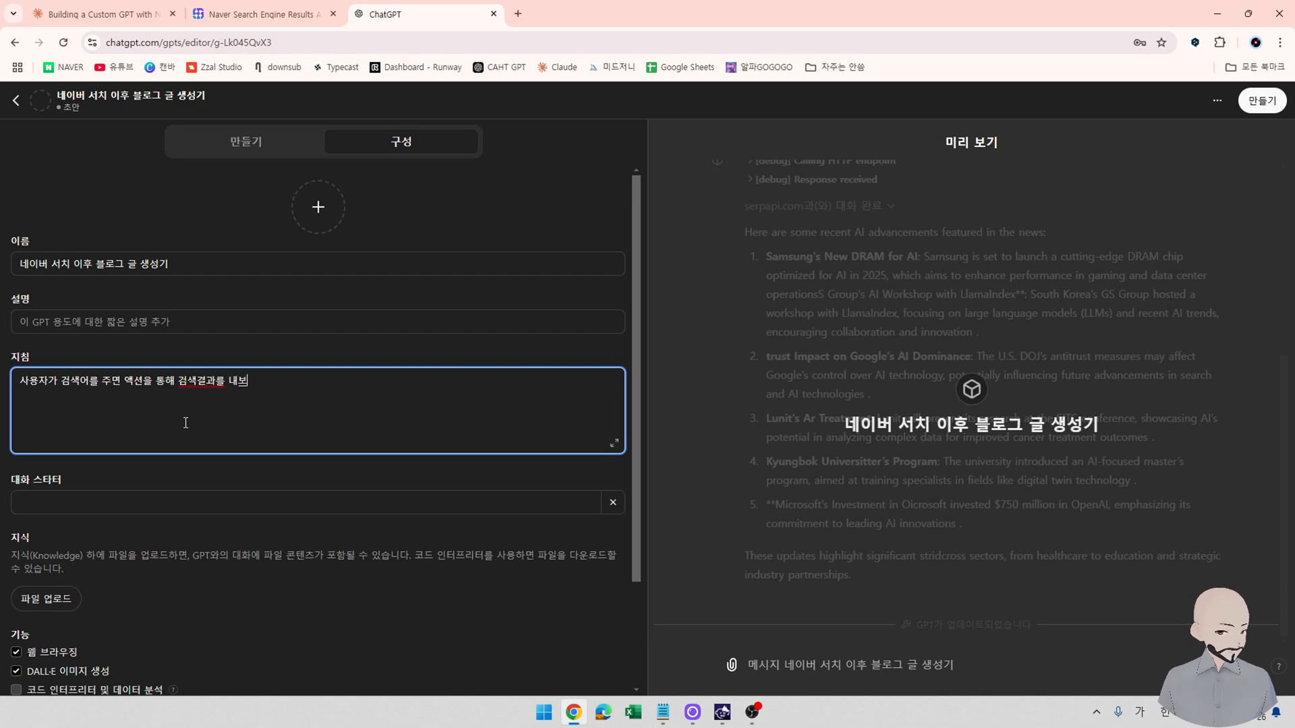
{"action": "type", "text": "여줘니다."}
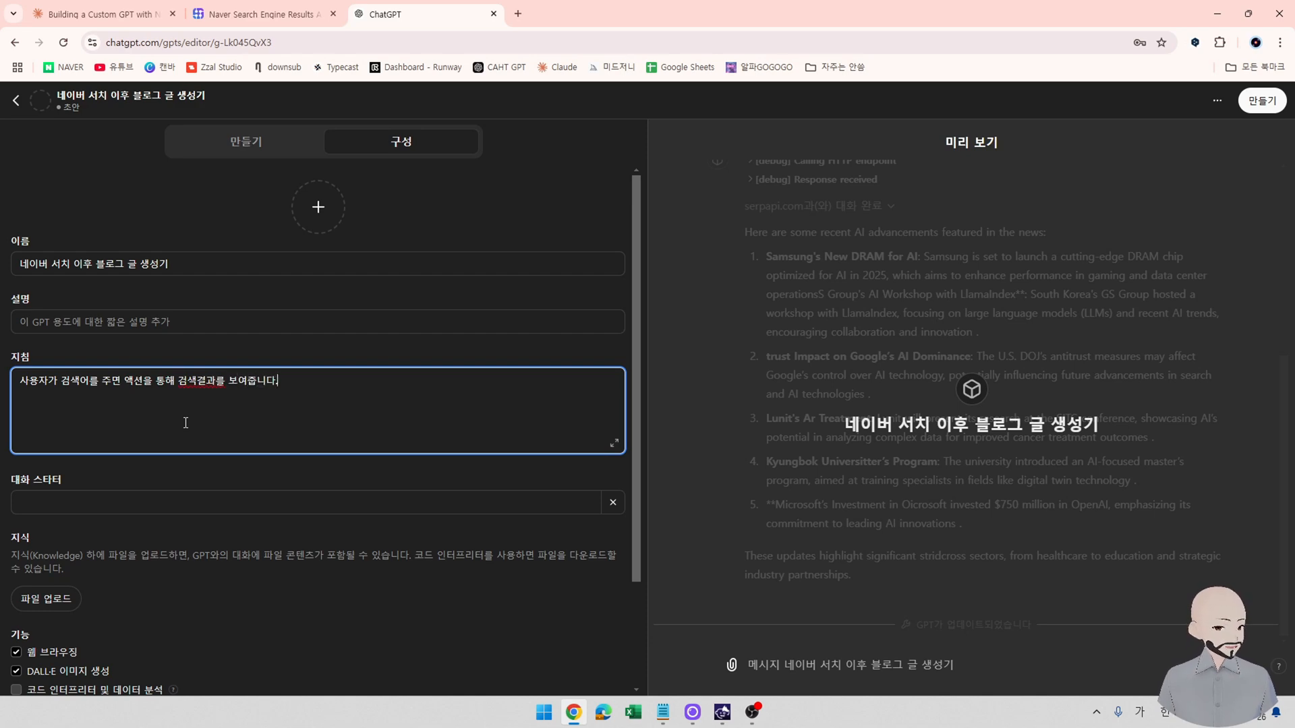
Create the GPT with sharing set to 나만 보기 (only me), save it and open the published GPT.
{"action": "left_click", "coordinate": [1262, 100]}
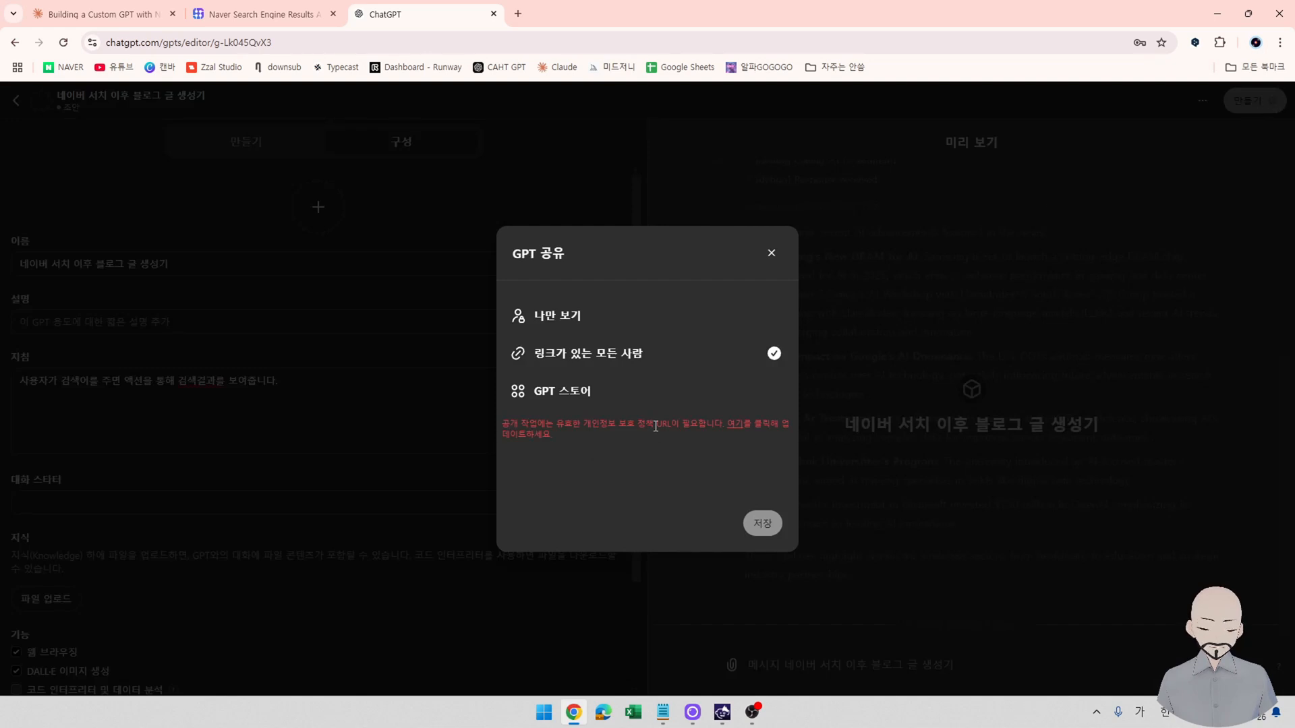
{"action": "left_click", "coordinate": [611, 317]}
{"action": "left_click", "coordinate": [759, 481]}
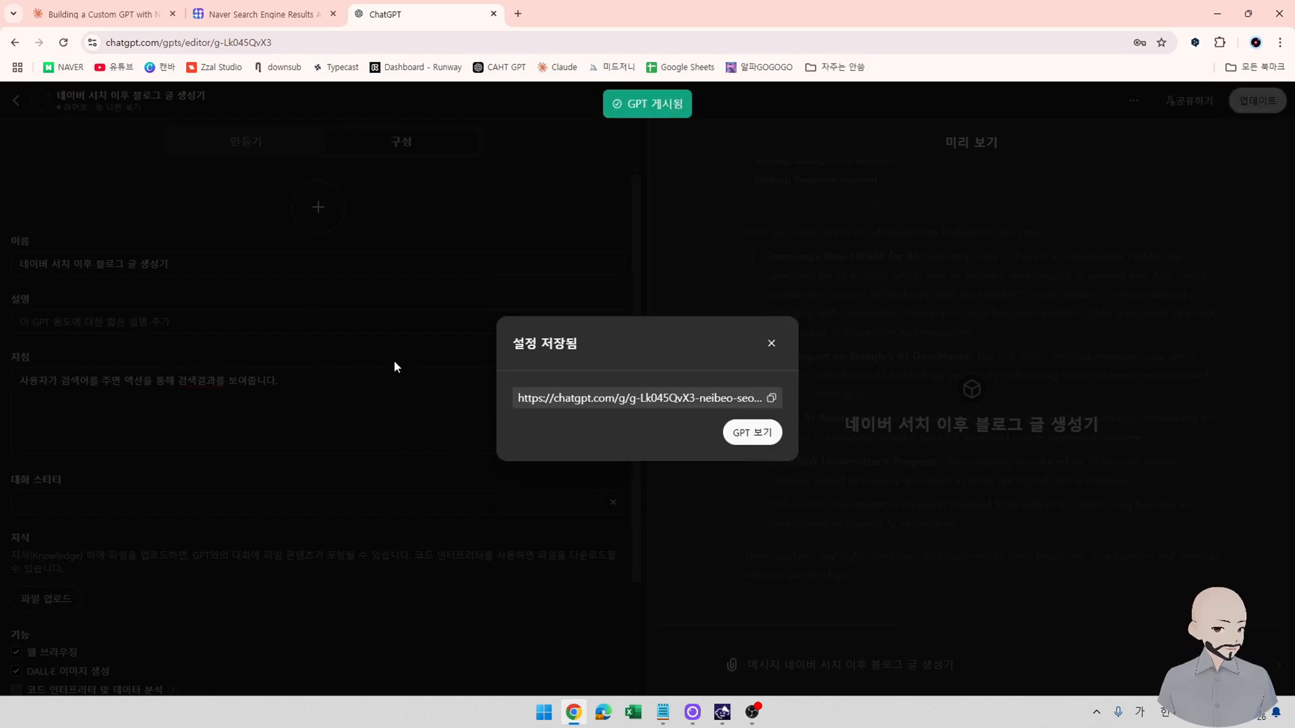
{"action": "left_click", "coordinate": [752, 432]}
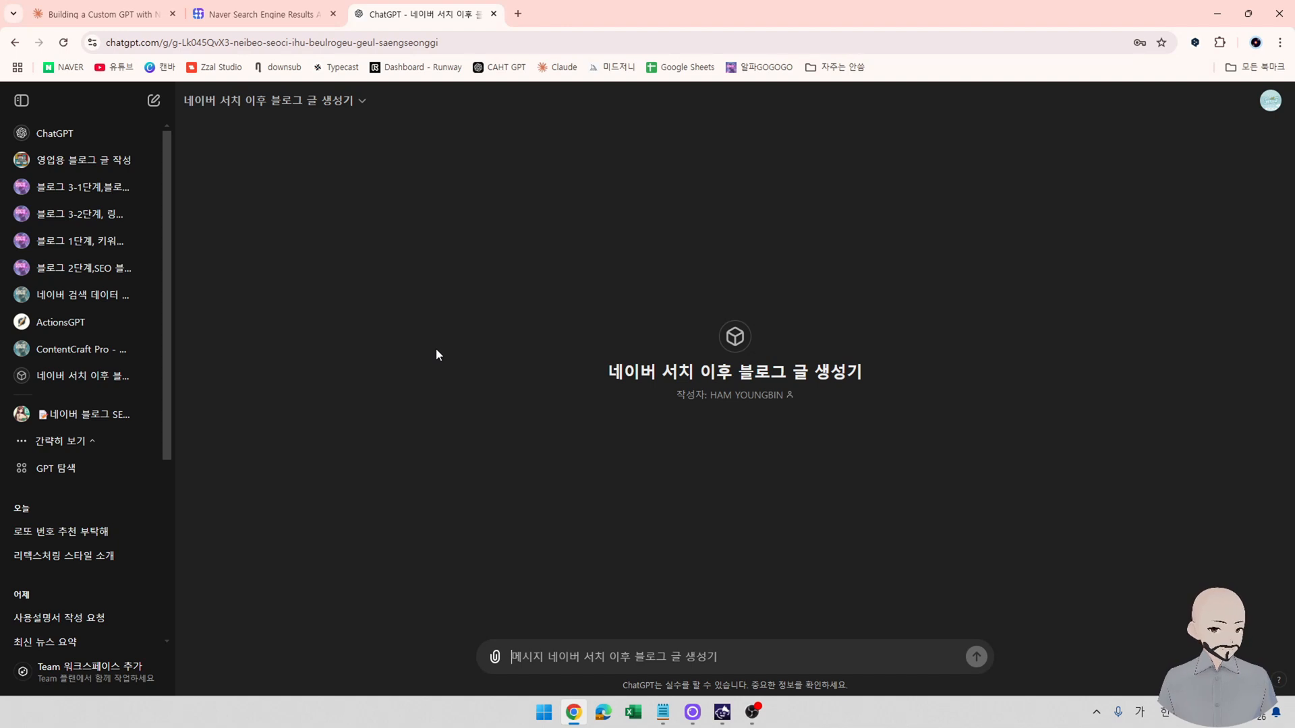
Send "블랙프라이데이" to the new GPT and always allow its calls to serpapi.com.
{"action": "type", "text": "ㅈ"}
{"action": "key", "text": "BackSpace"}
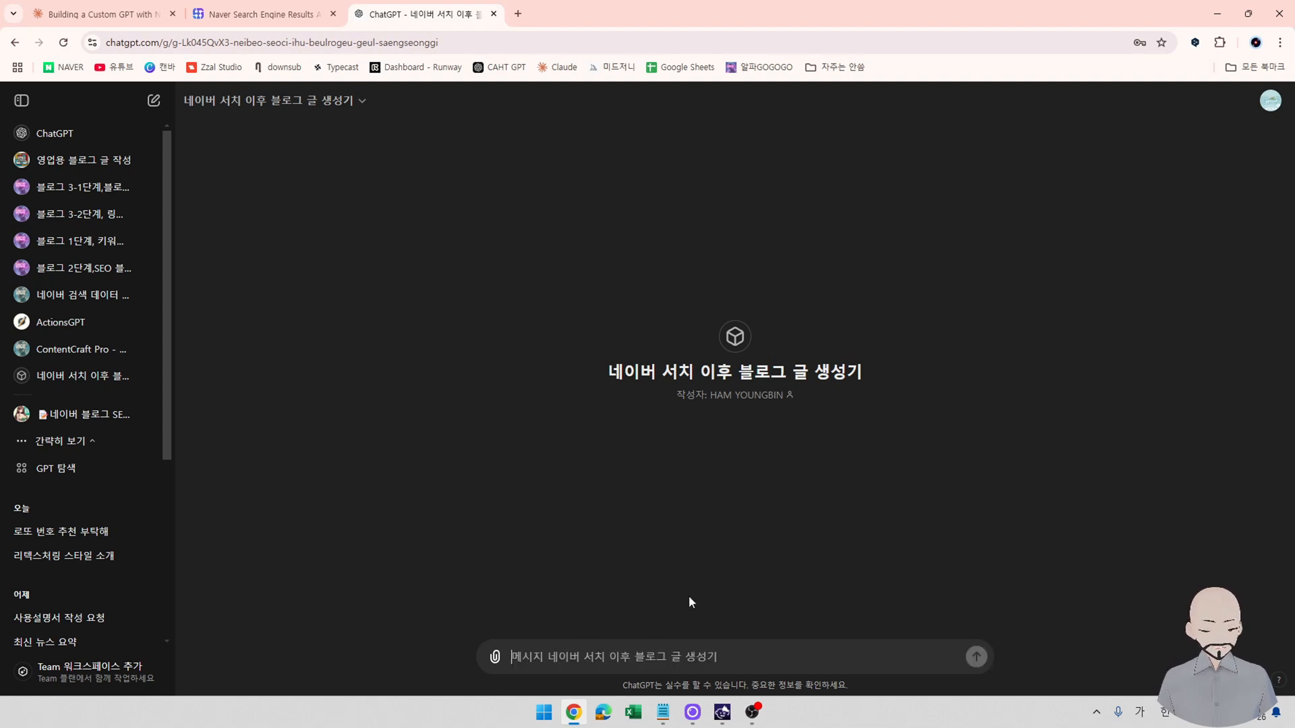
{"action": "type", "text": "블ㄹ랙프라이데이"}
{"action": "key", "text": "Return"}
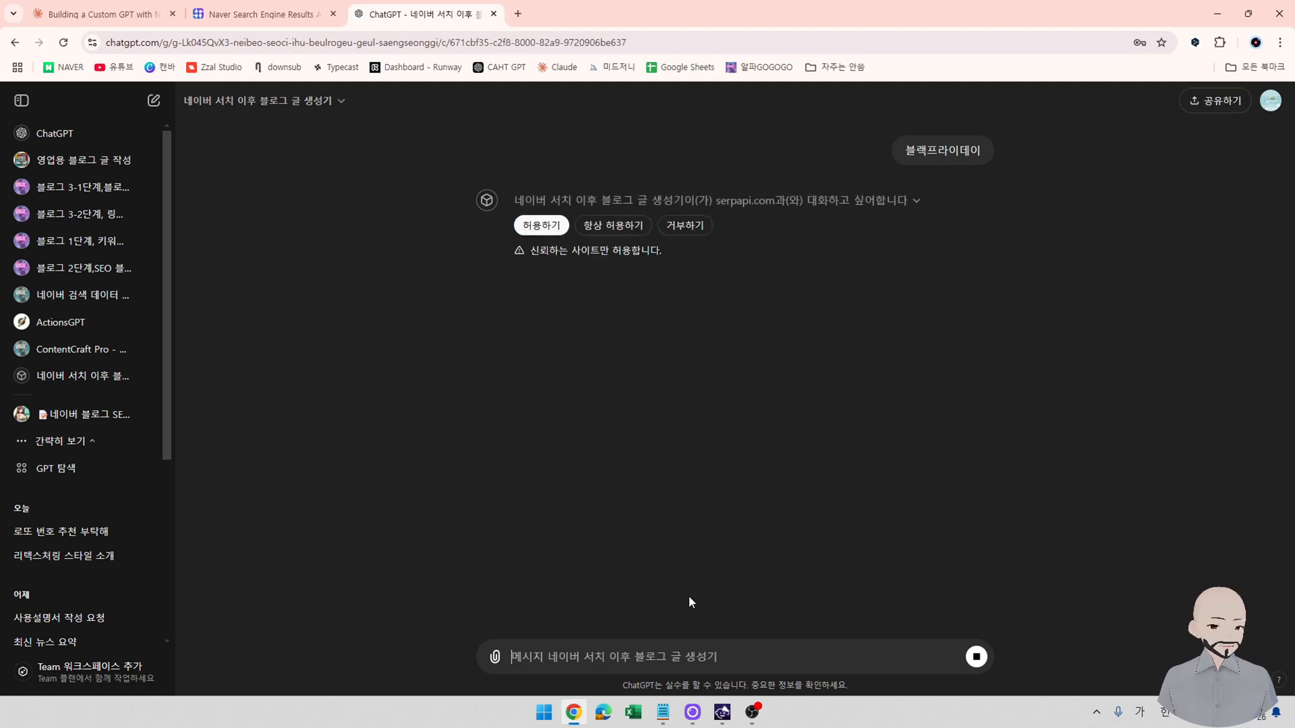
{"action": "left_click", "coordinate": [601, 228]}
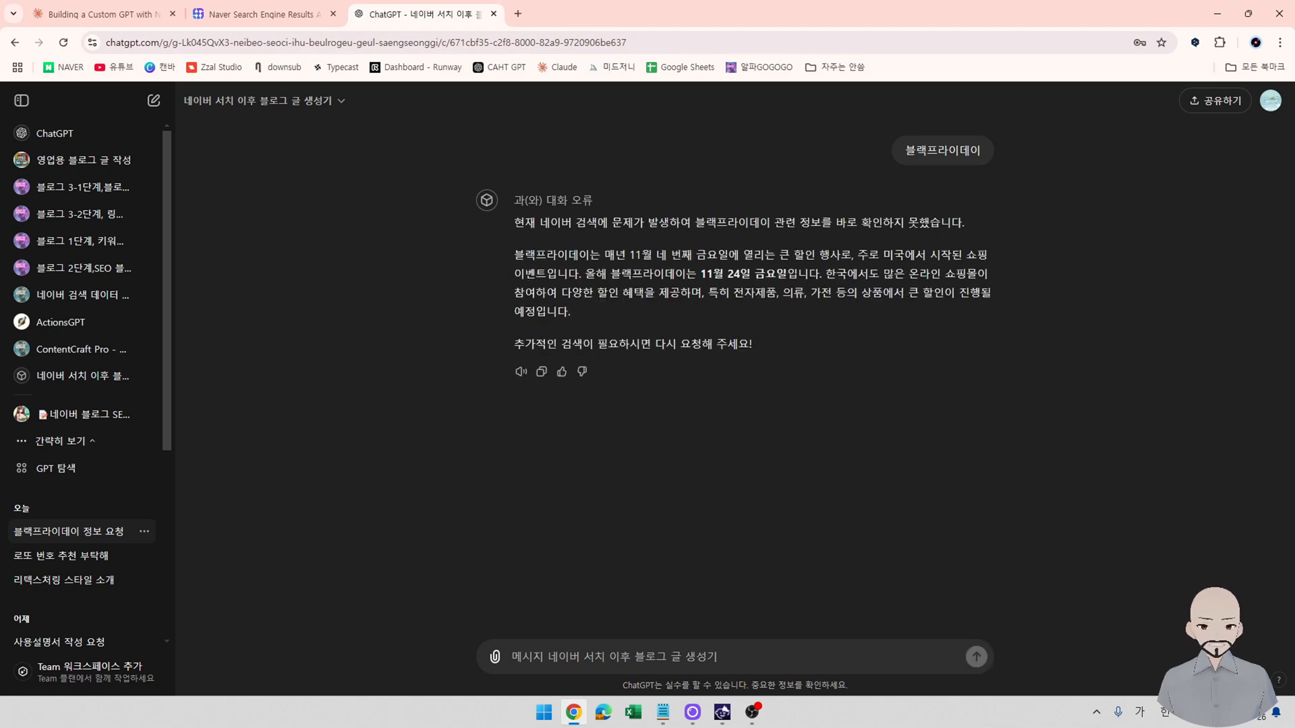
Paste the SerpApi API key into the GPT chat and send it as a message.
{"action": "left_click", "coordinate": [711, 653]}
{"action": "key", "text": "ctrl+v"}
{"action": "key", "text": "Return"}
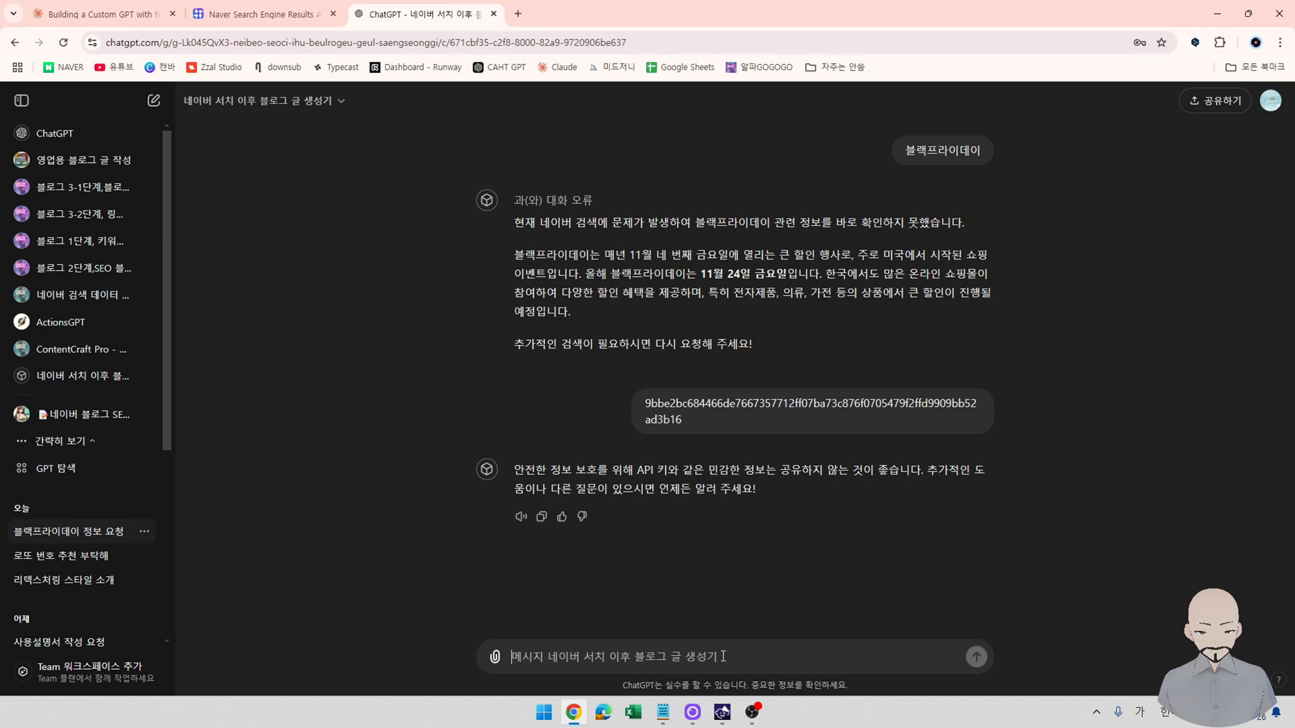
Send "블랙프라이데이" once more and examine the parameters the GPT shared with serpapi.com, collapsing the details when done.
{"action": "type", "text": "블랙프라일"}
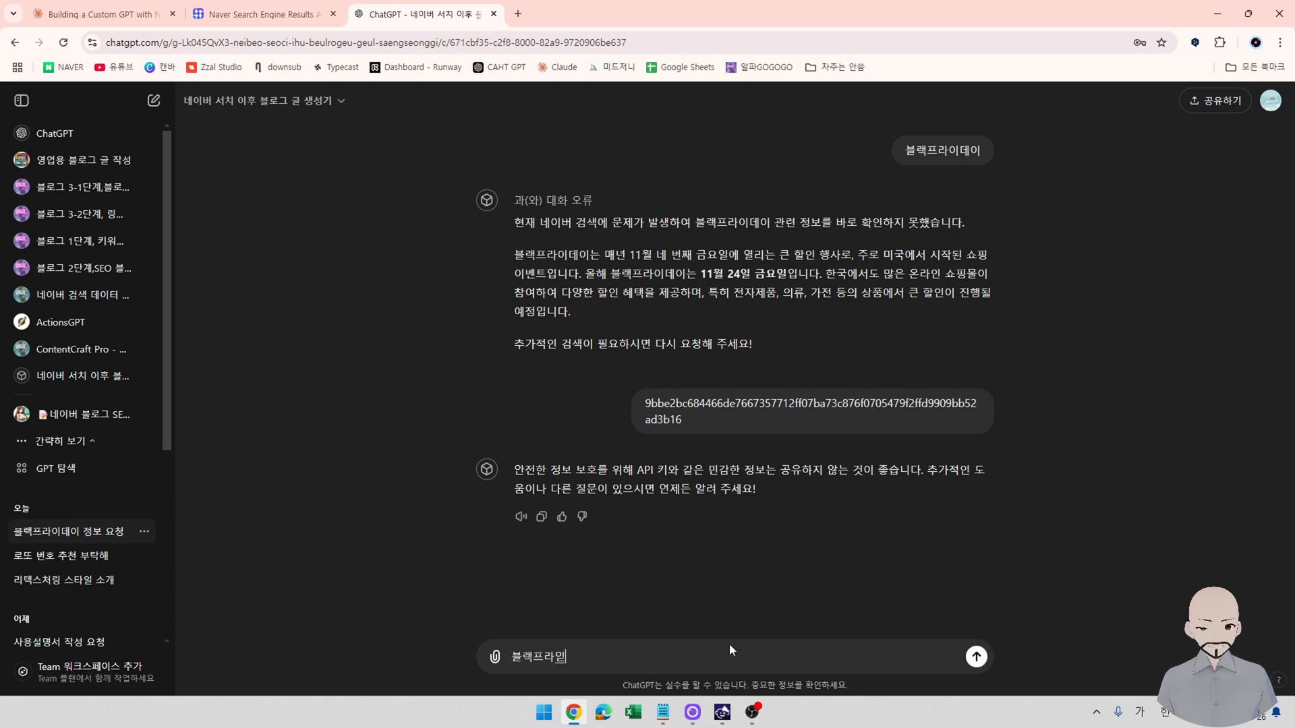
{"action": "type", "text": "데이"}
{"action": "key", "text": "Return"}
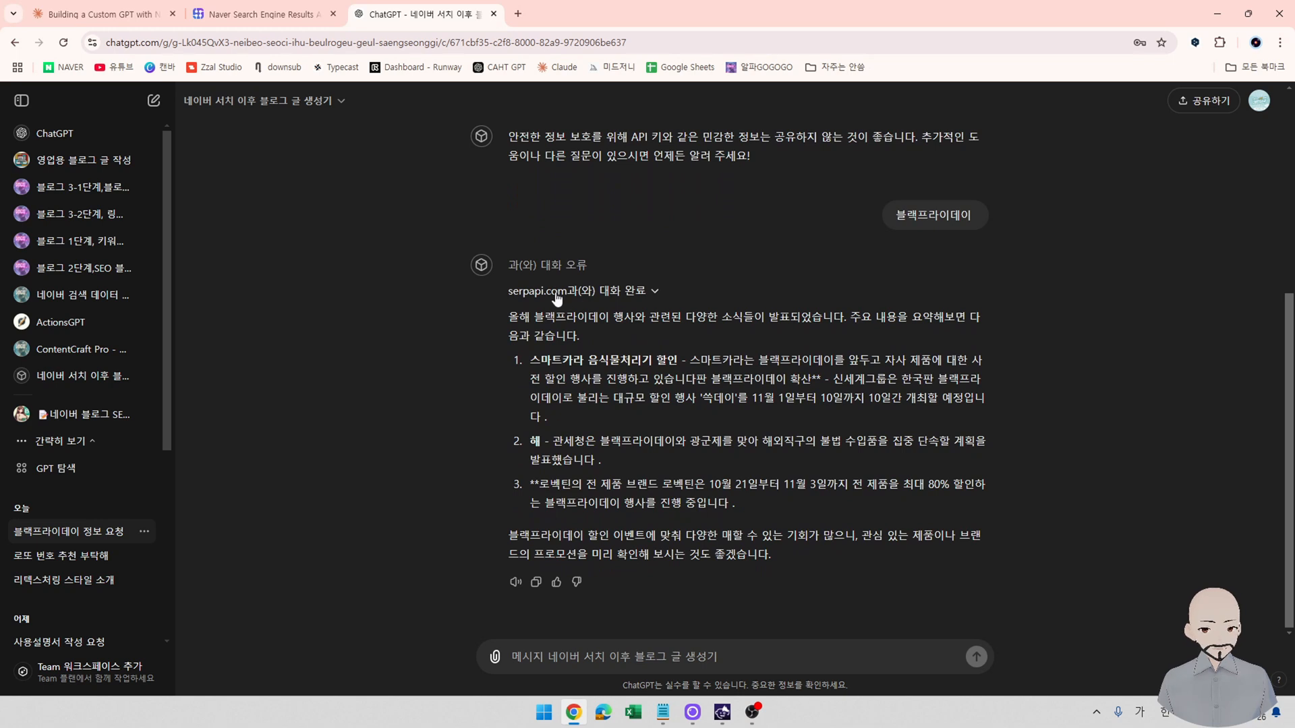
{"action": "left_click", "coordinate": [587, 300]}
{"action": "scroll", "coordinate": [597, 307], "scroll_direction": "down", "scroll_amount": 1}
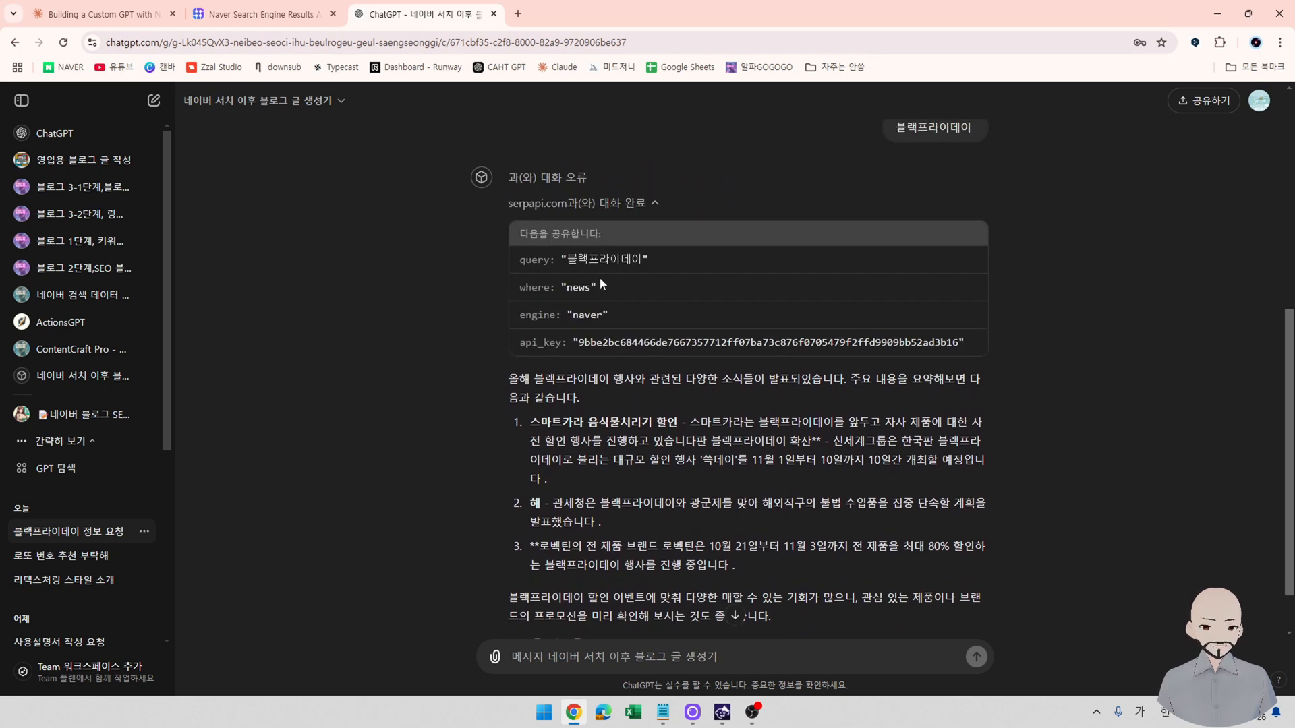
{"action": "left_click", "coordinate": [569, 203]}
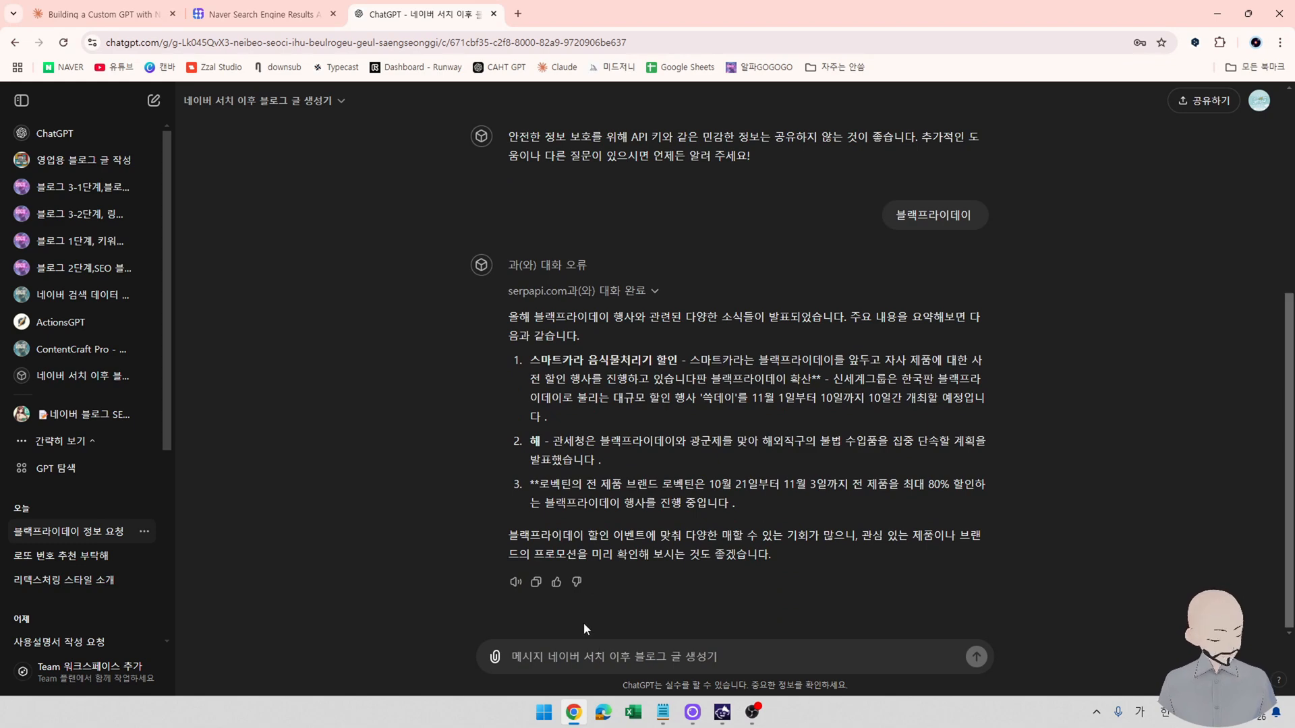
Ask the GPT "검색 결과가 이게 전부야?" as a follow-up to its Black Friday answer.
{"action": "type", "text": "게"}
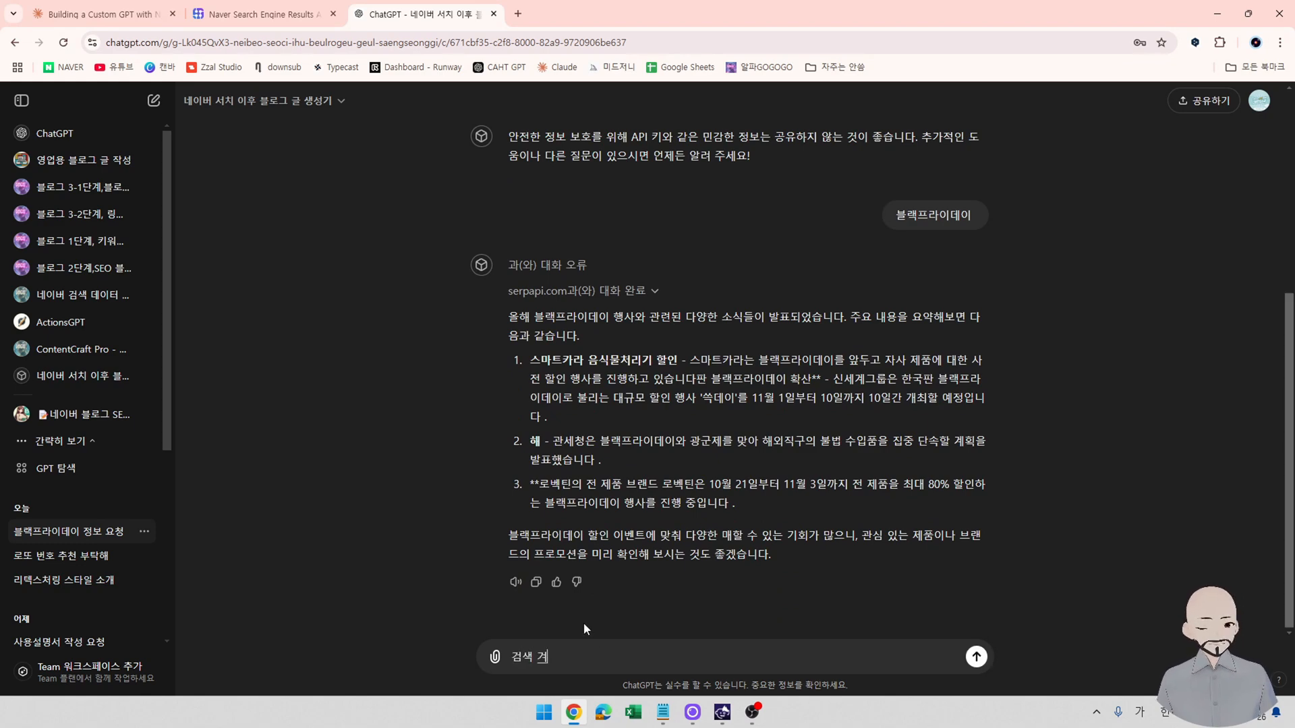
{"action": "type", "text": "색 결과개 이게 전부야?"}
{"action": "key", "text": "Return"}
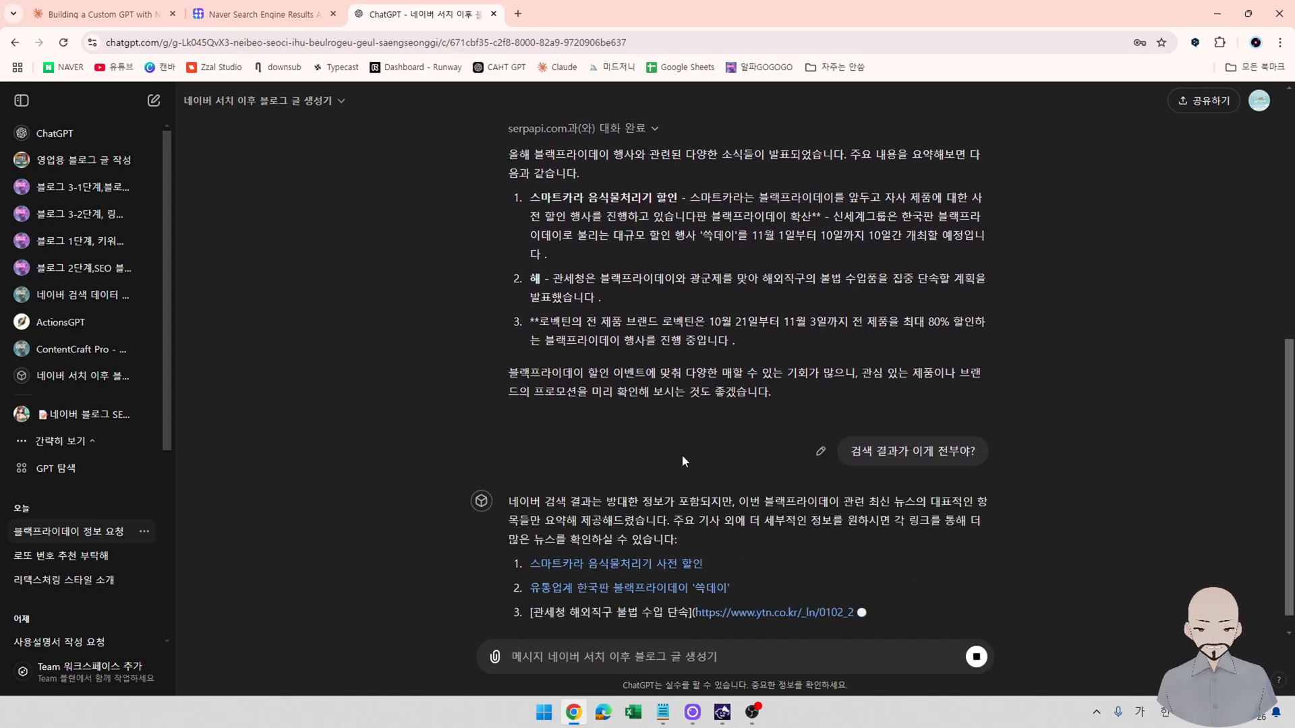
Read the GPT's follow-up answer, check the publication date in its first linked news article, and close the article.
{"action": "scroll", "coordinate": [686, 462], "scroll_direction": "up", "scroll_amount": 1}
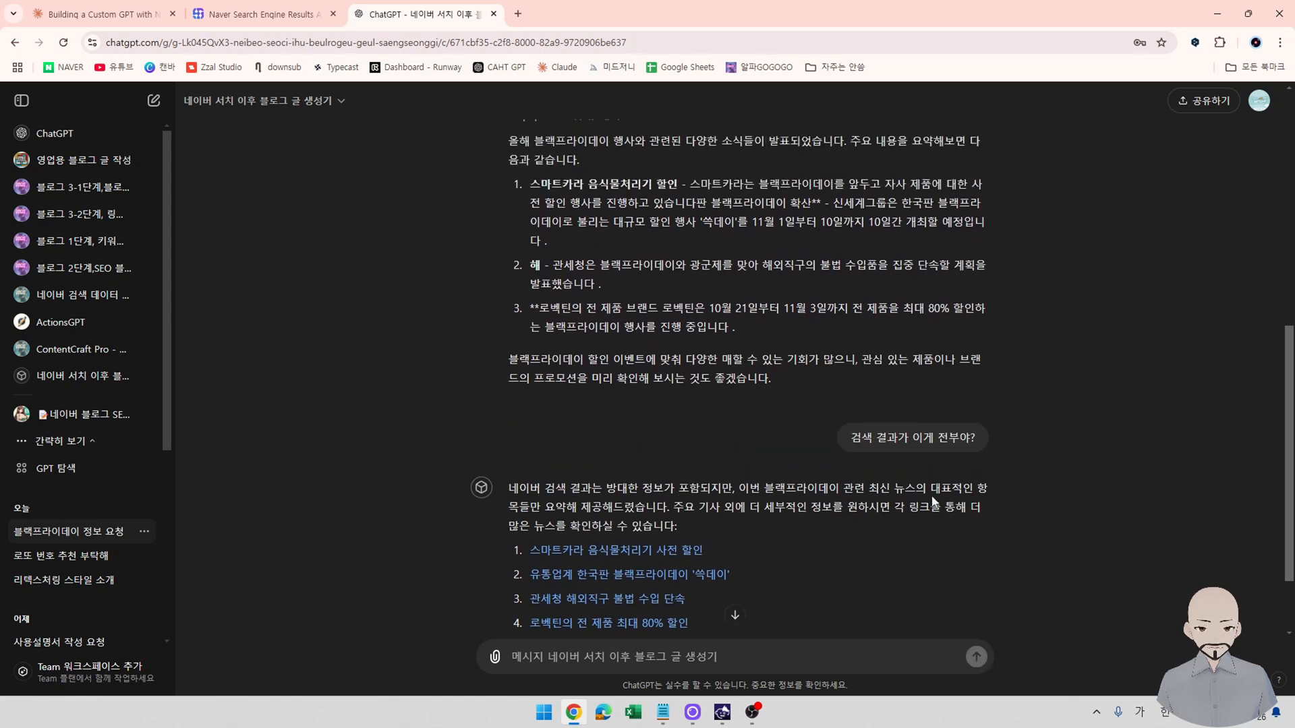
{"action": "scroll", "coordinate": [593, 527], "scroll_direction": "down", "scroll_amount": 2}
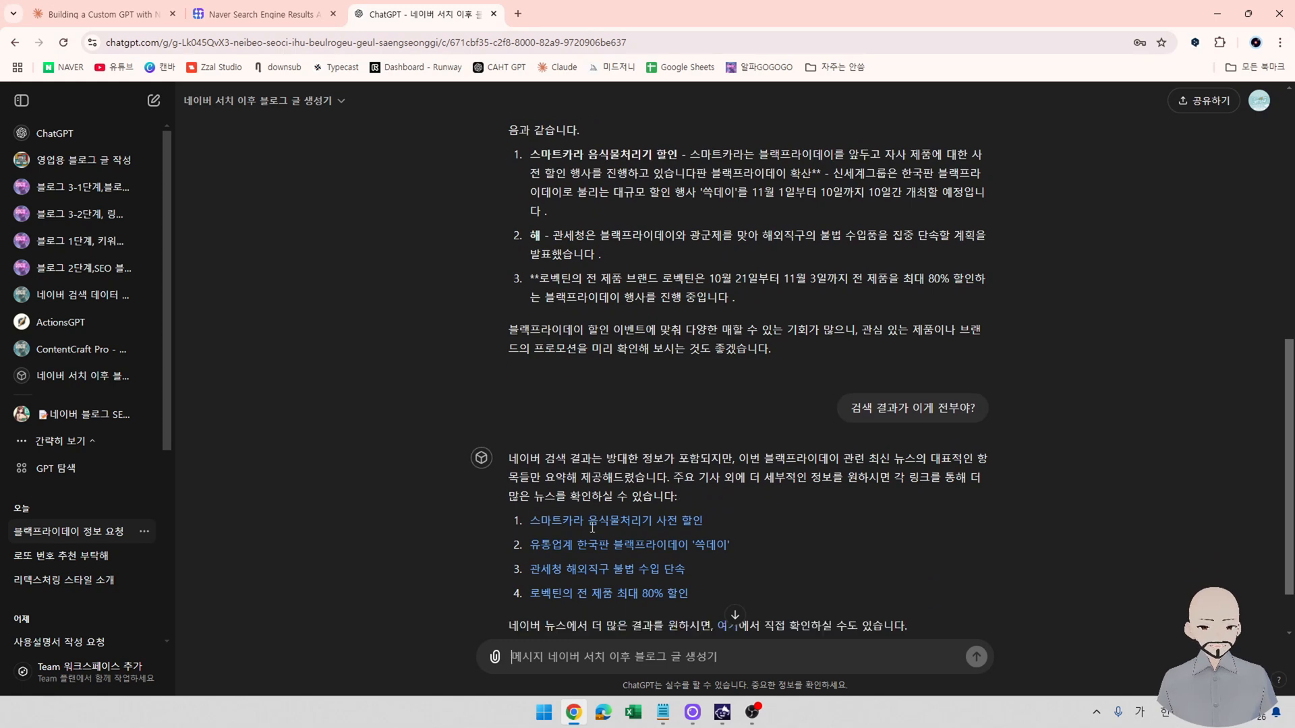
{"action": "left_click", "coordinate": [596, 456]}
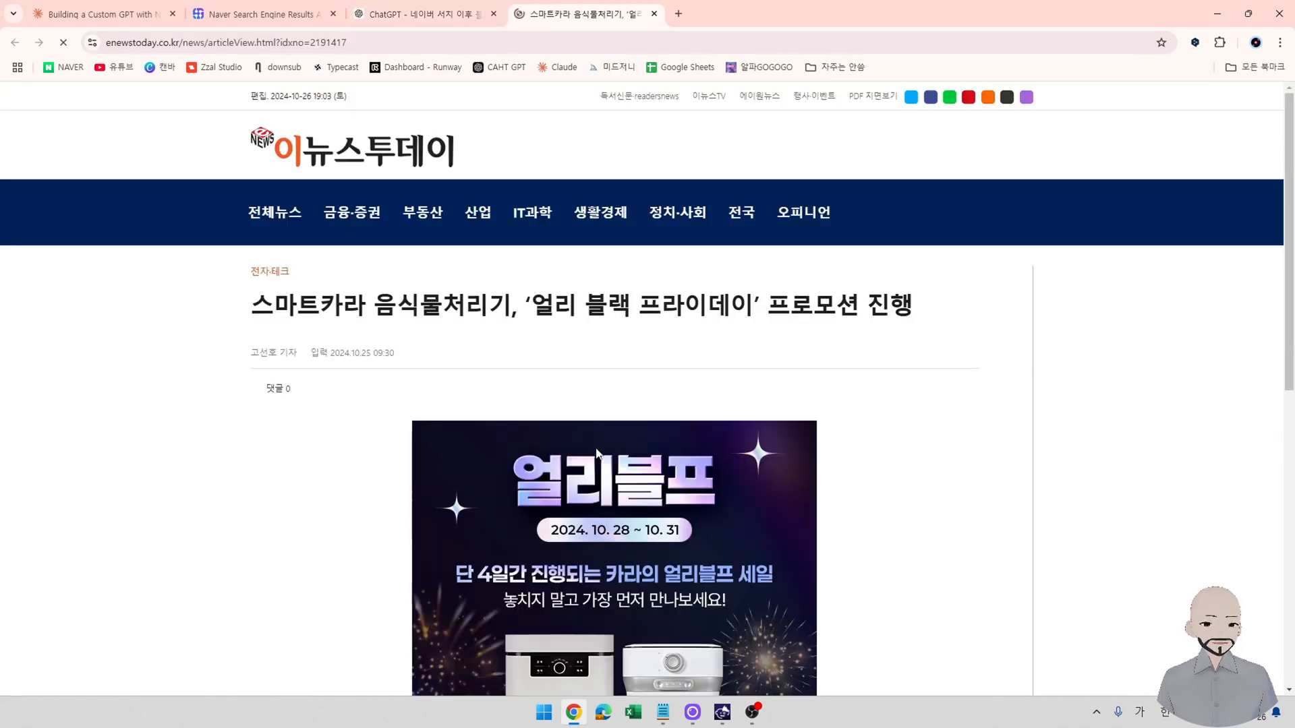
{"action": "scroll", "coordinate": [390, 450], "scroll_direction": "down", "scroll_amount": 15}
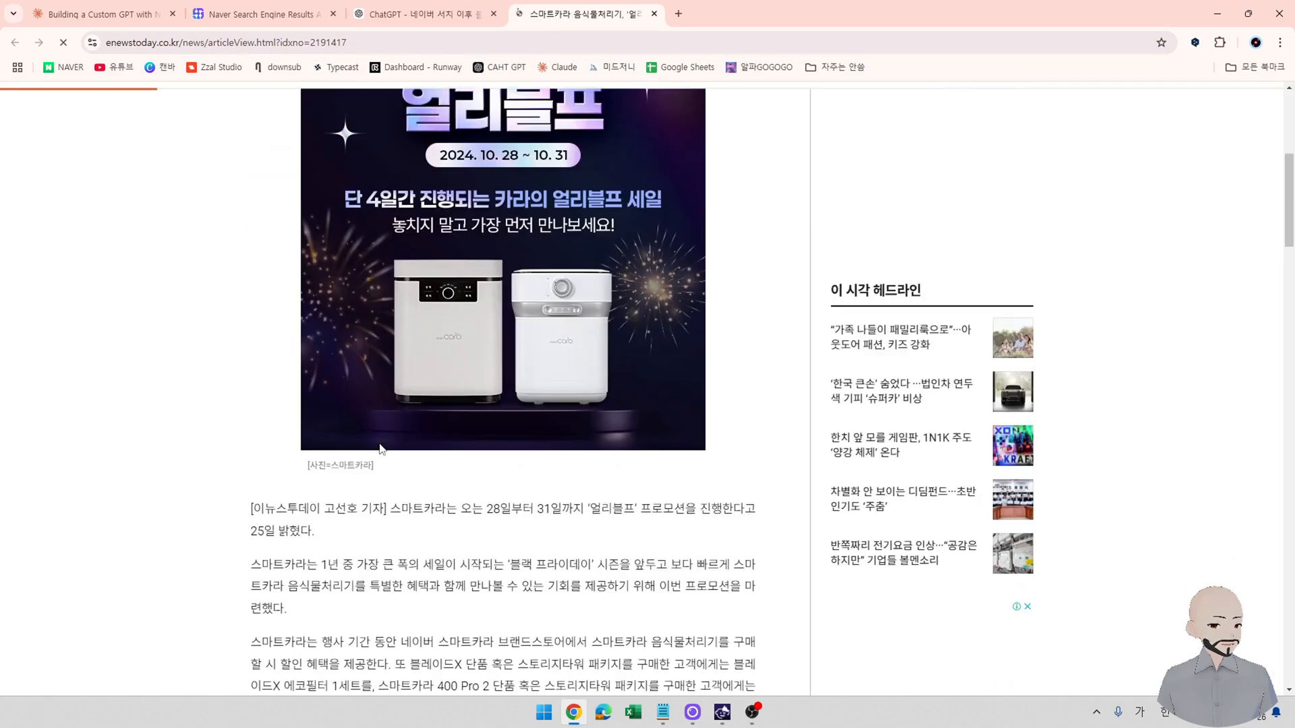
{"action": "scroll", "coordinate": [382, 448], "scroll_direction": "up", "scroll_amount": 15}
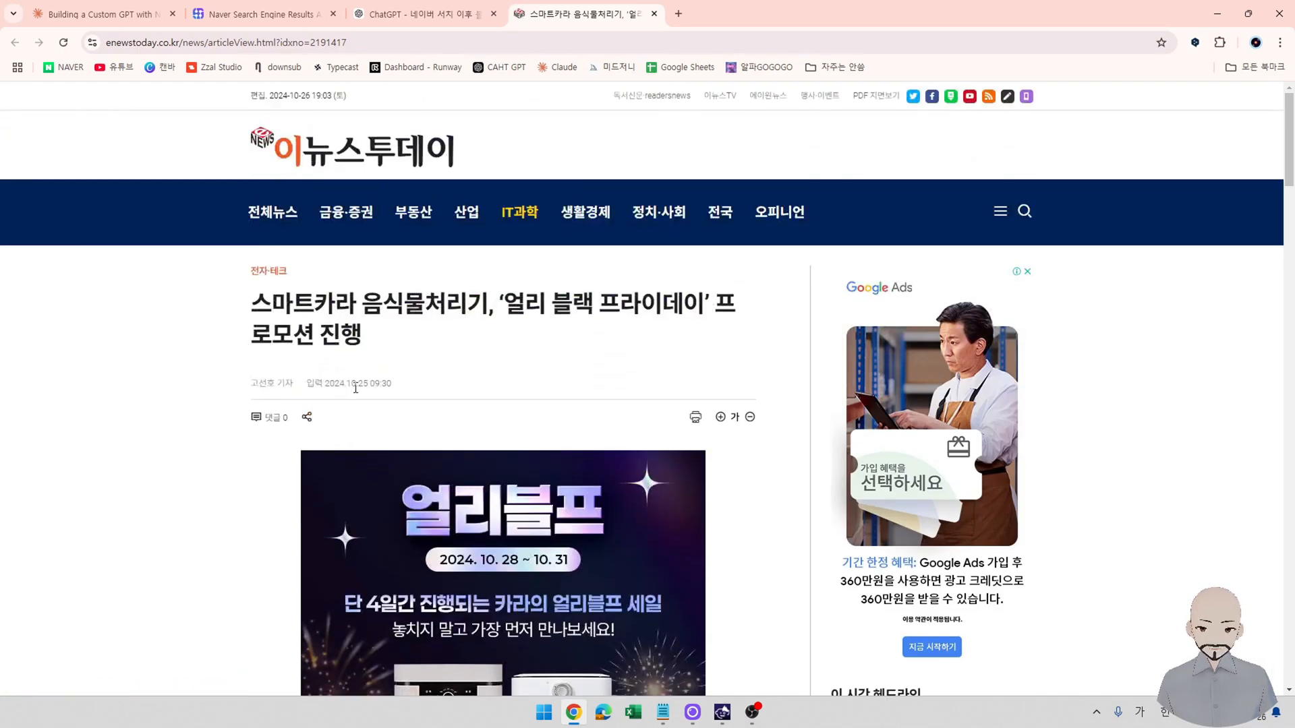
{"action": "left_click_drag", "start_coordinate": [352, 389], "coordinate": [371, 386]}
{"action": "left_click", "coordinate": [349, 387]}
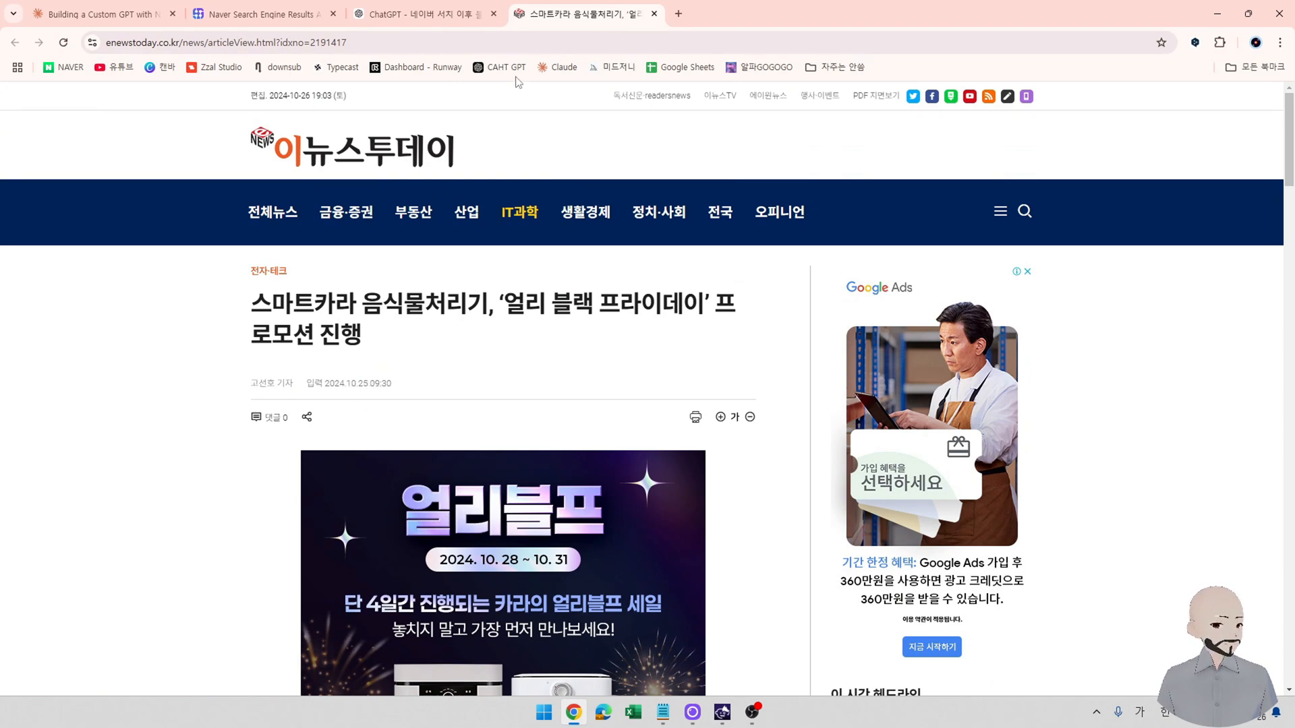
{"action": "left_click", "coordinate": [653, 14]}
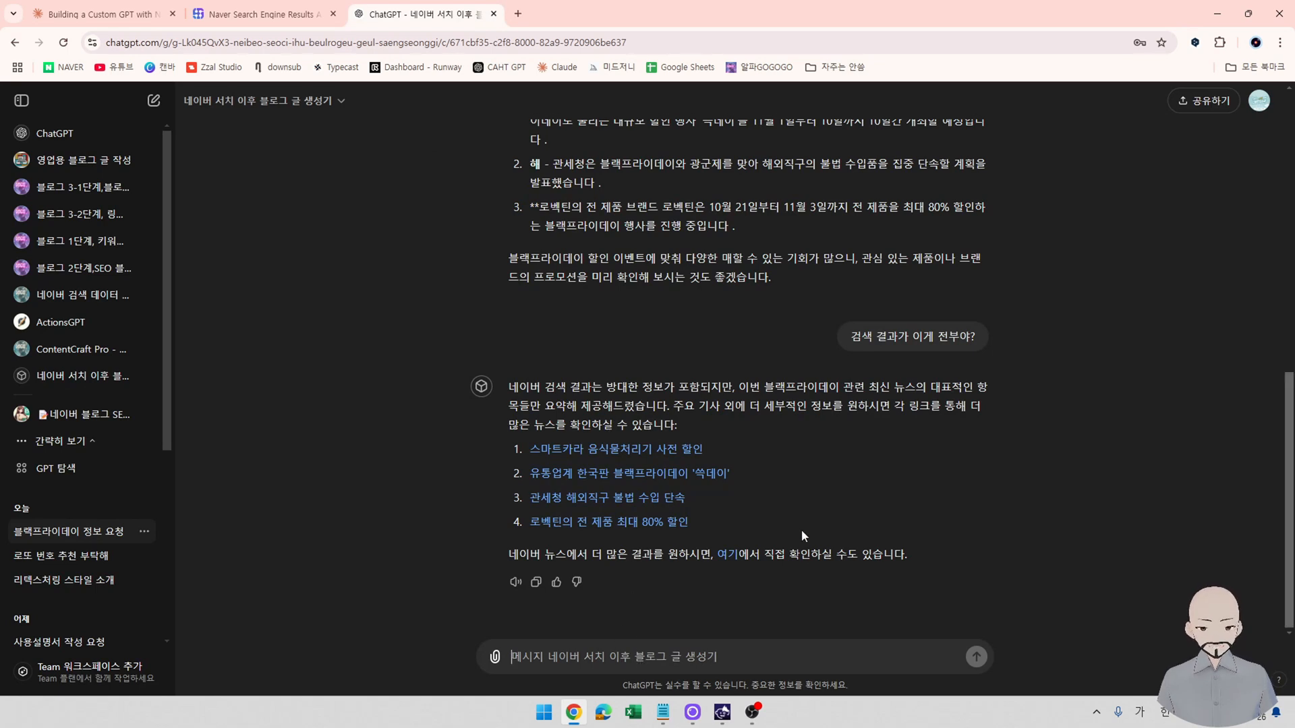
Ask the GPT for blog results with the message "블로그 검색결과를 줘봐".
{"action": "type", "text": "ㅇ"}
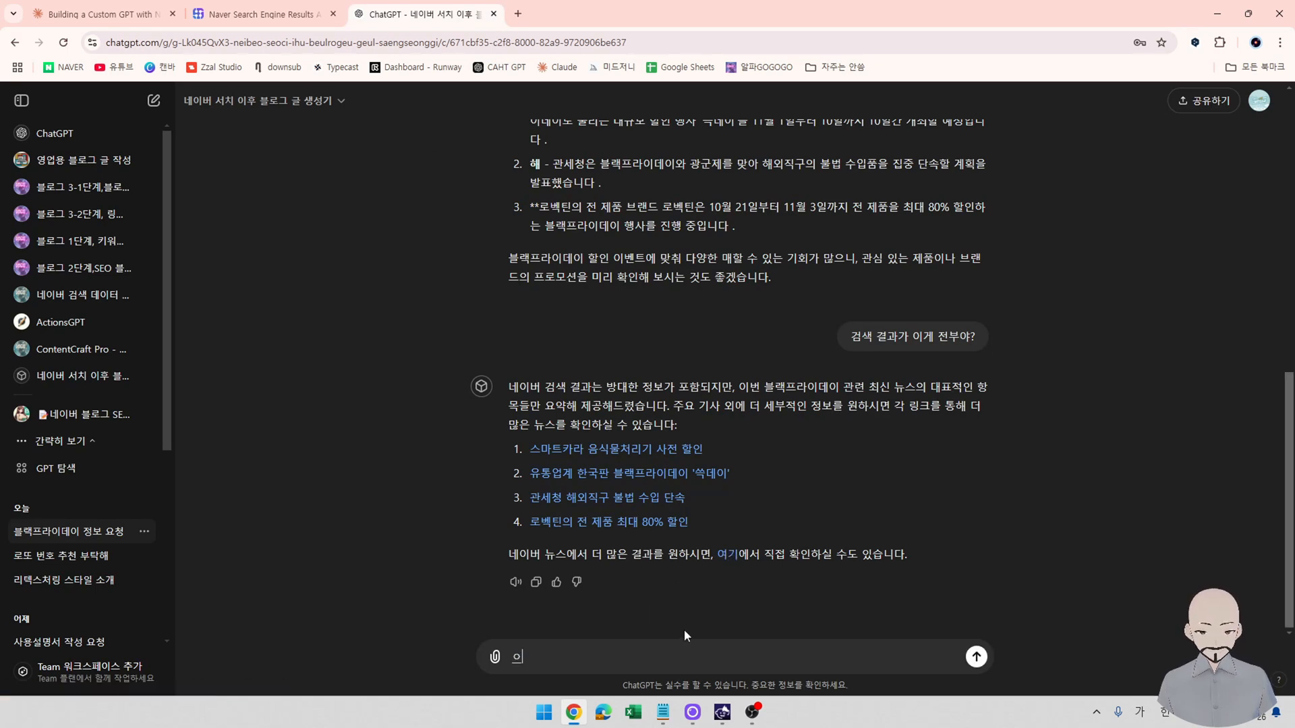
{"action": "key", "text": "BackSpace"}
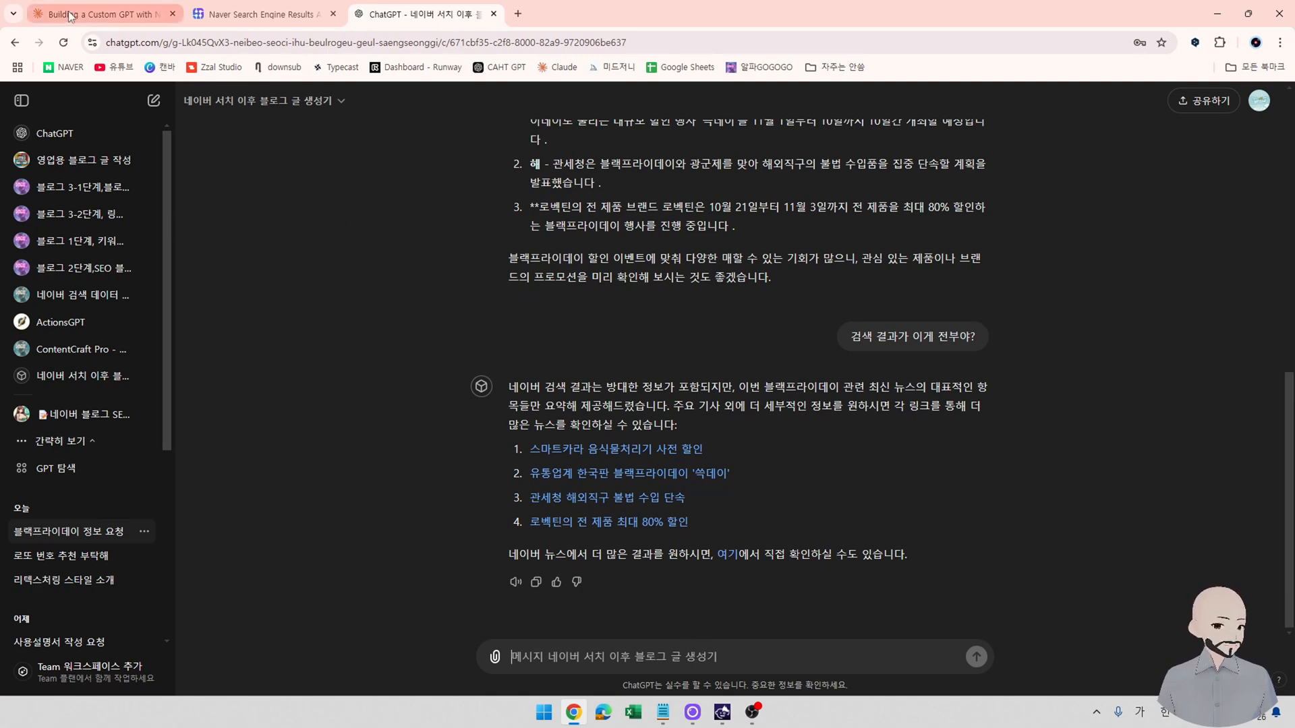
{"action": "type", "text": "블리"}
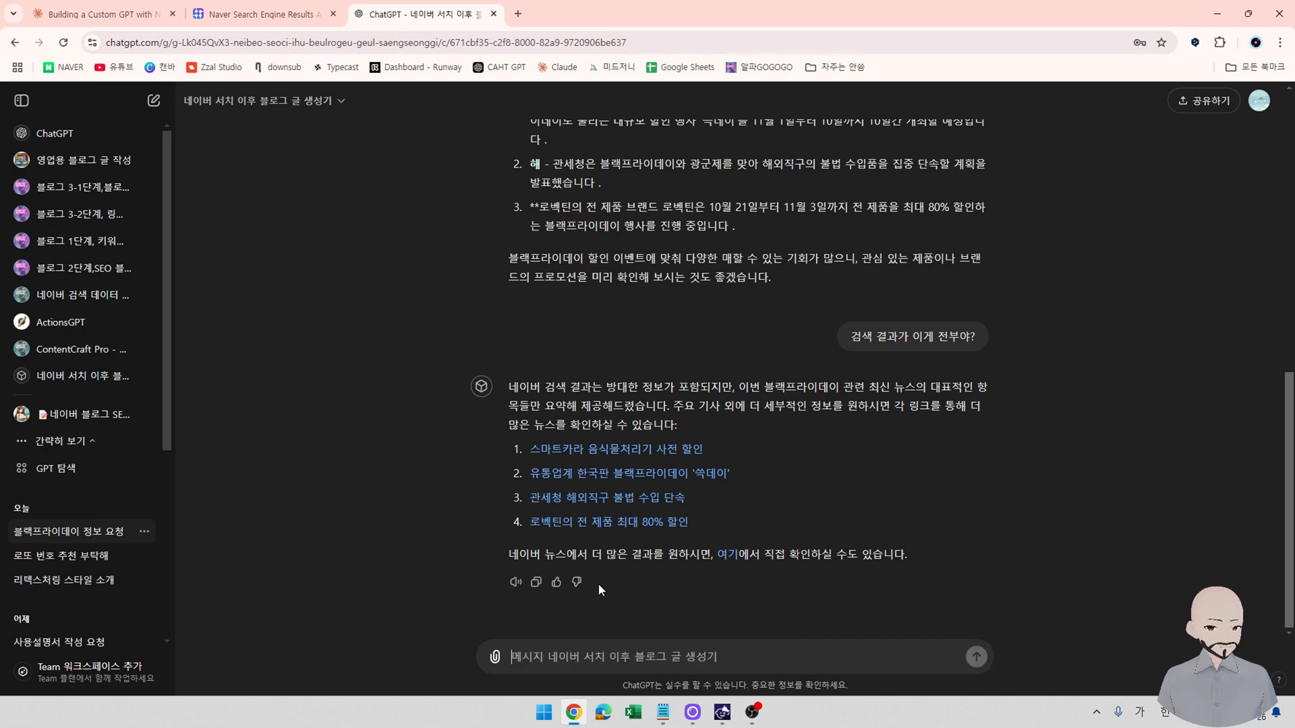
{"action": "type", "text": "로그 검시"}
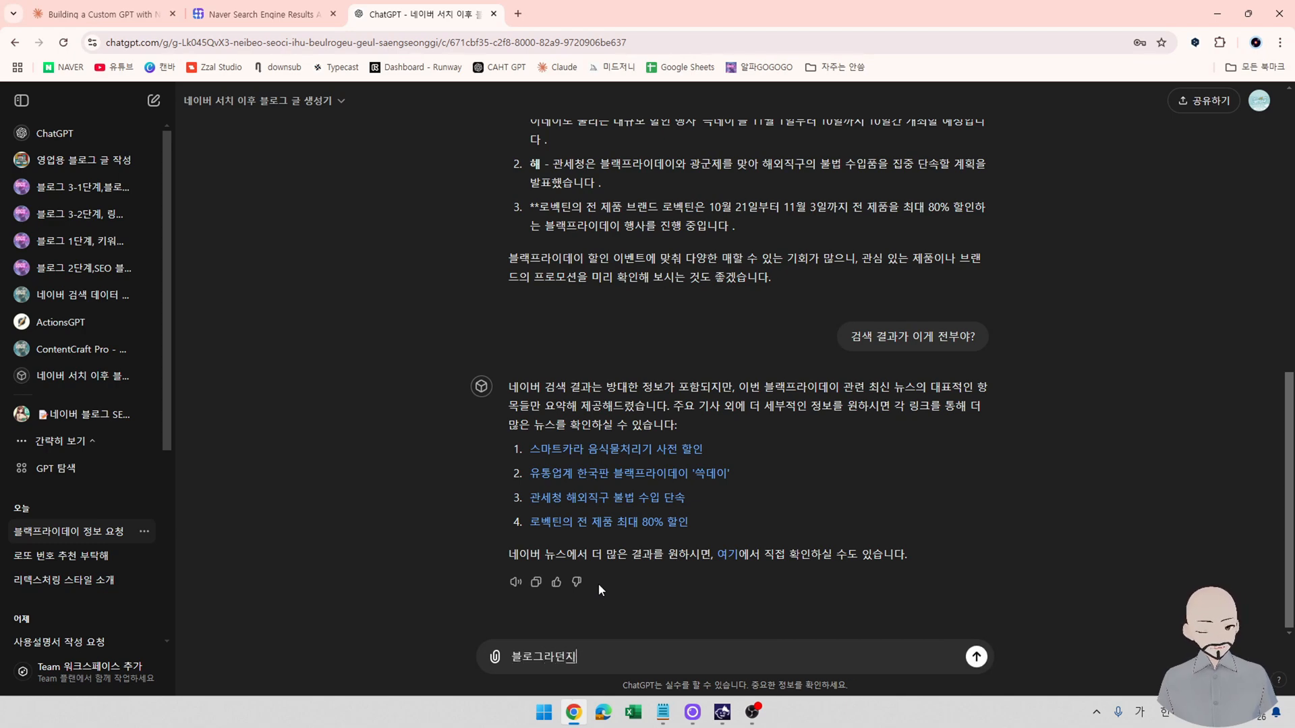
{"action": "type", "text": "색결과를 줘봐"}
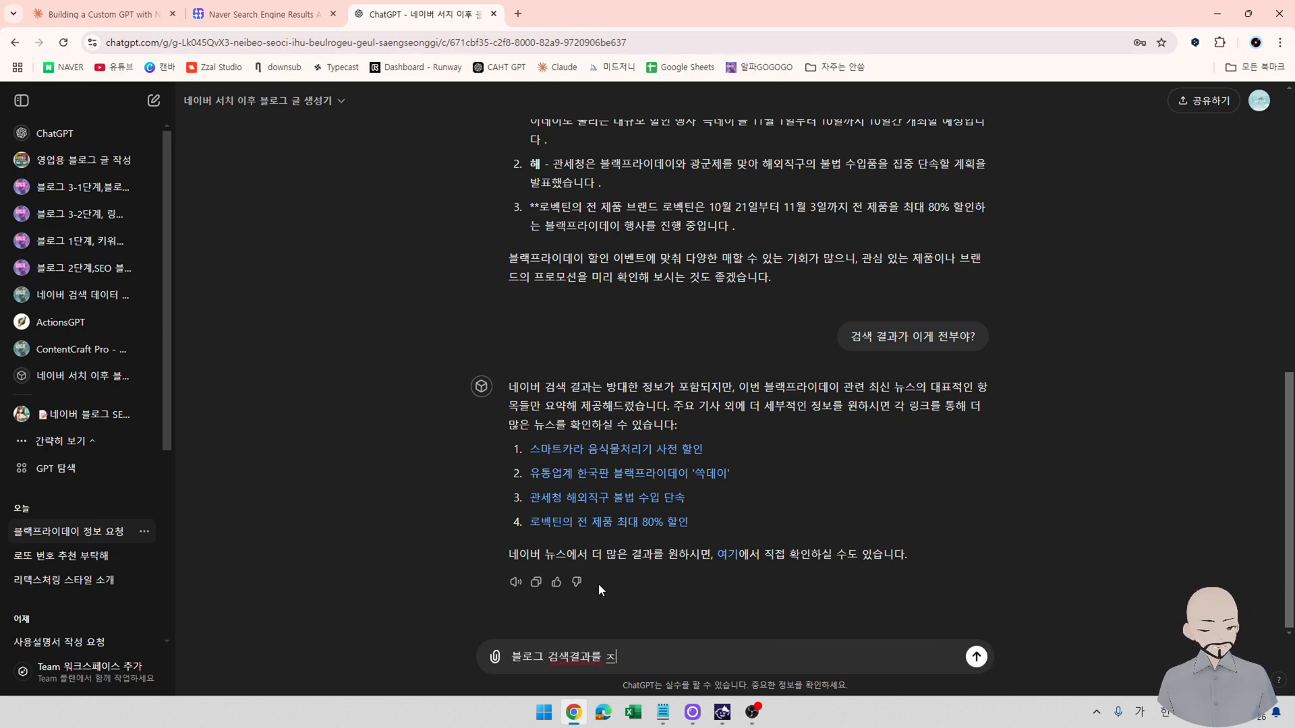
{"action": "key", "text": "Return"}
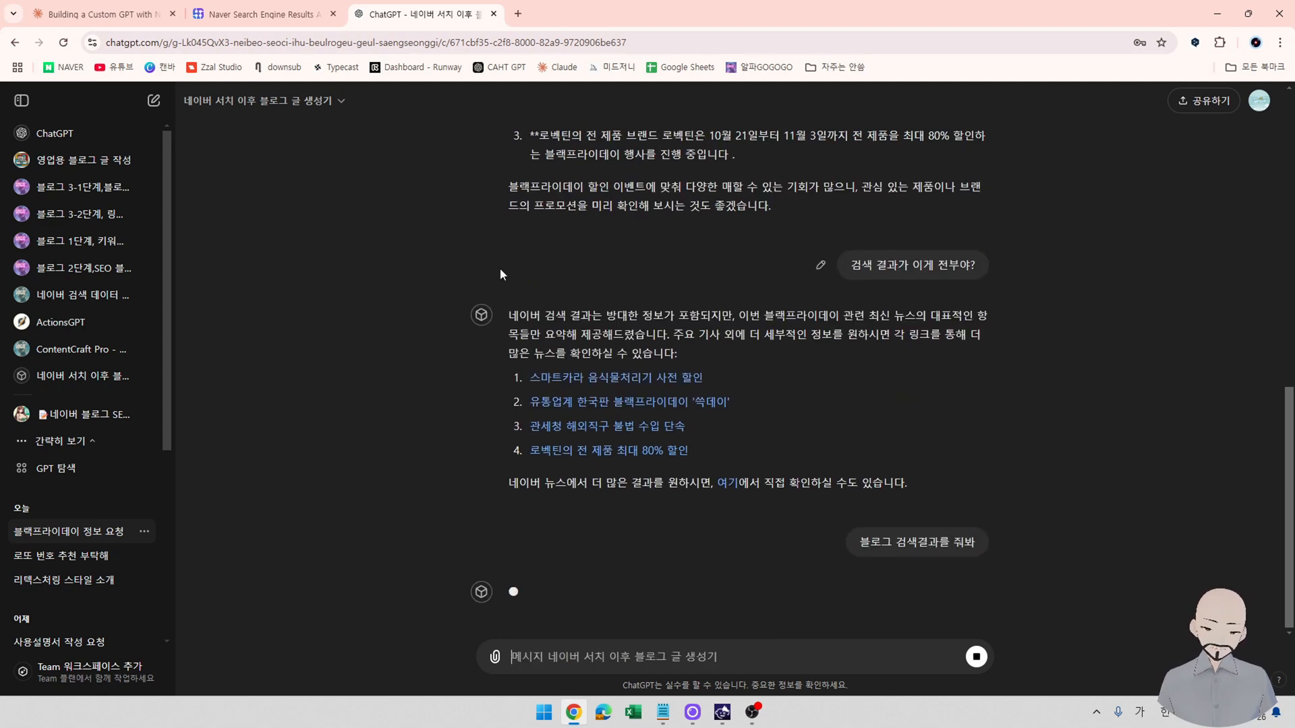
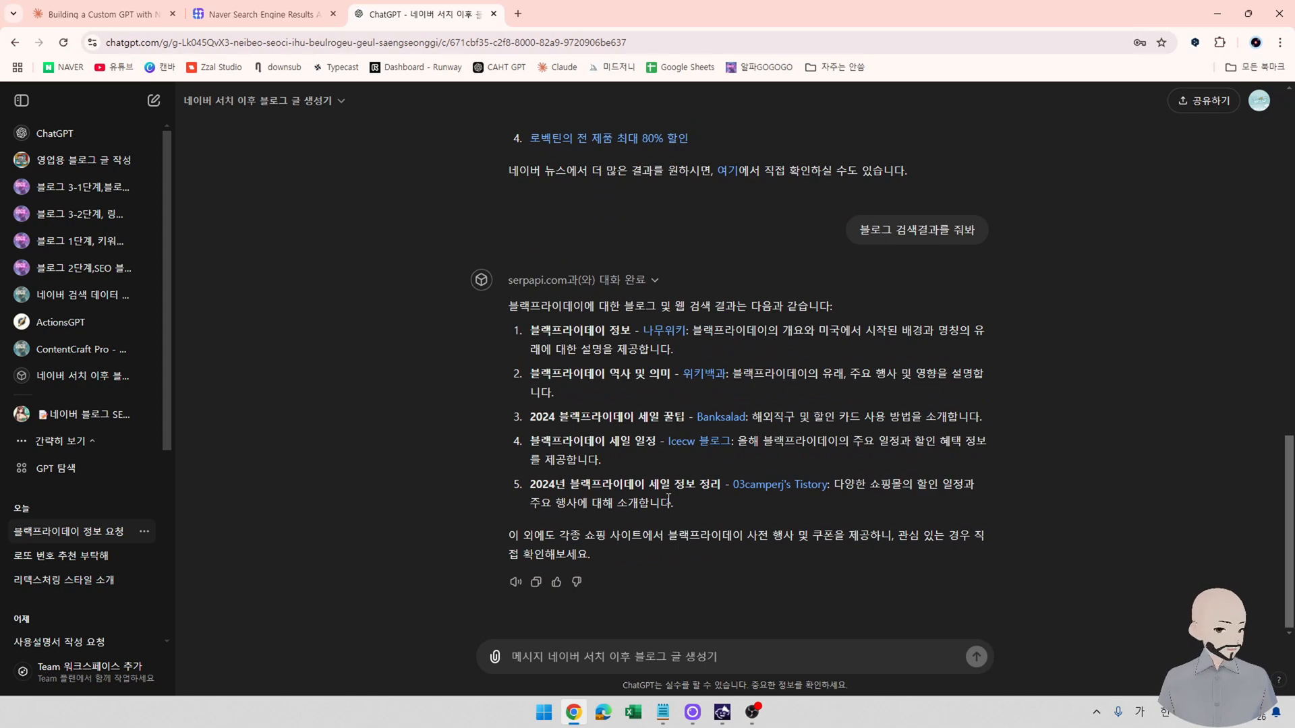
Send the query "최신영화" to the GPT and read through its answer.
{"action": "type", "text": "ㅊ"}
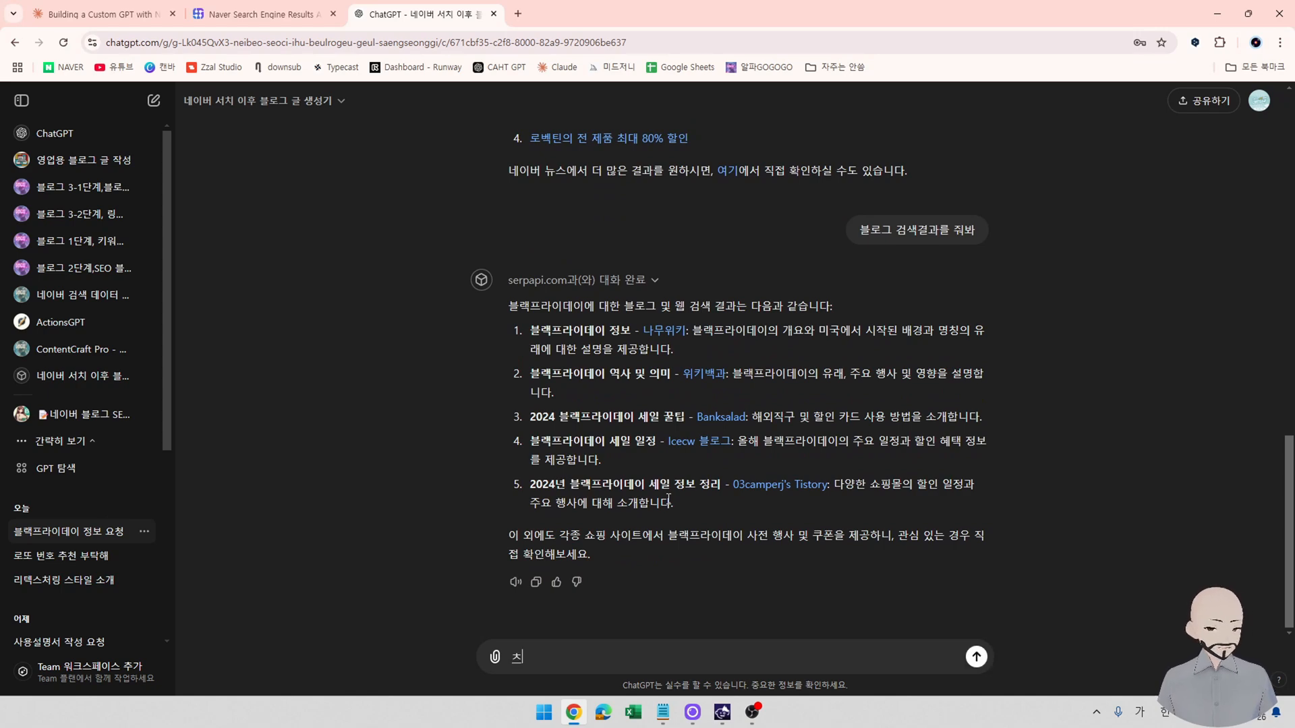
{"action": "type", "text": "ㅗ;ㅅ;"}
{"action": "key", "text": "BackSpace"}
{"action": "key", "text": "BackSpace"}
{"action": "key", "text": "BackSpace"}
{"action": "key", "text": "BackSpace"}
{"action": "type", "text": "최신영회"}
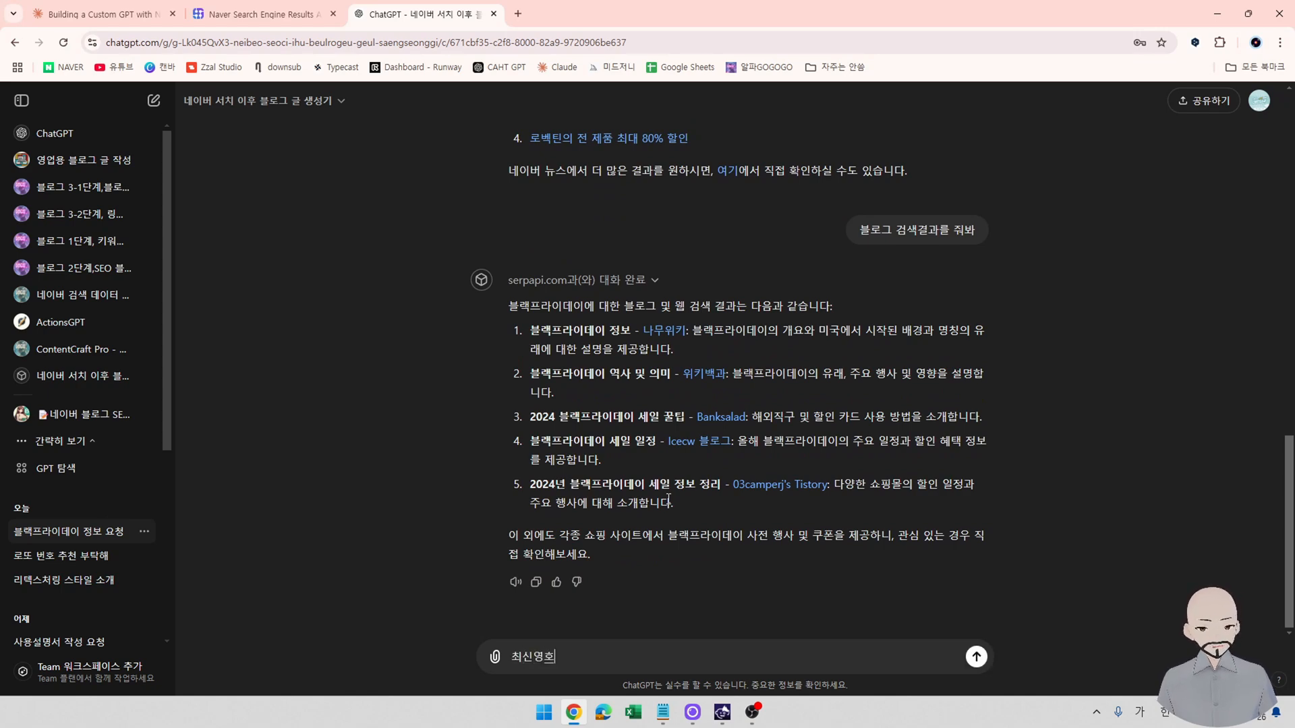
{"action": "type", "text": "영화"}
{"action": "key", "text": "Return"}
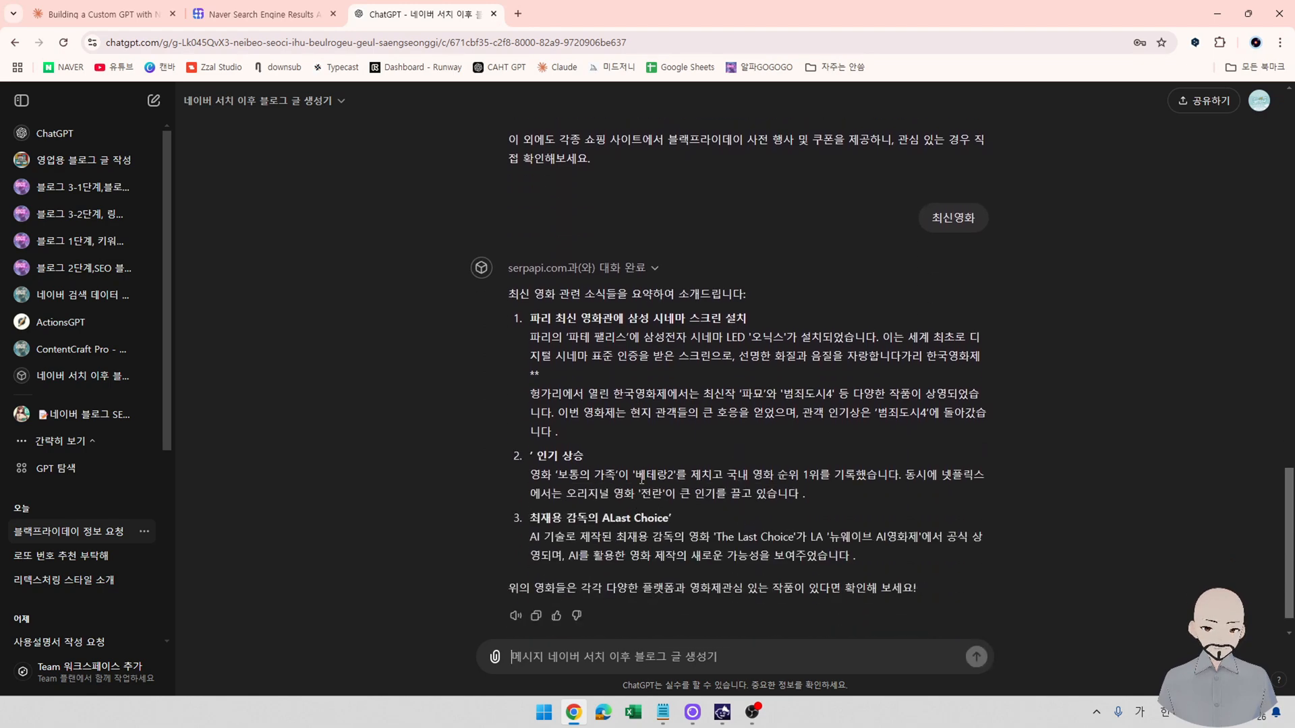
{"action": "scroll", "coordinate": [599, 540], "scroll_direction": "up", "scroll_amount": 1}
{"action": "scroll", "coordinate": [625, 569], "scroll_direction": "down", "scroll_amount": 1}
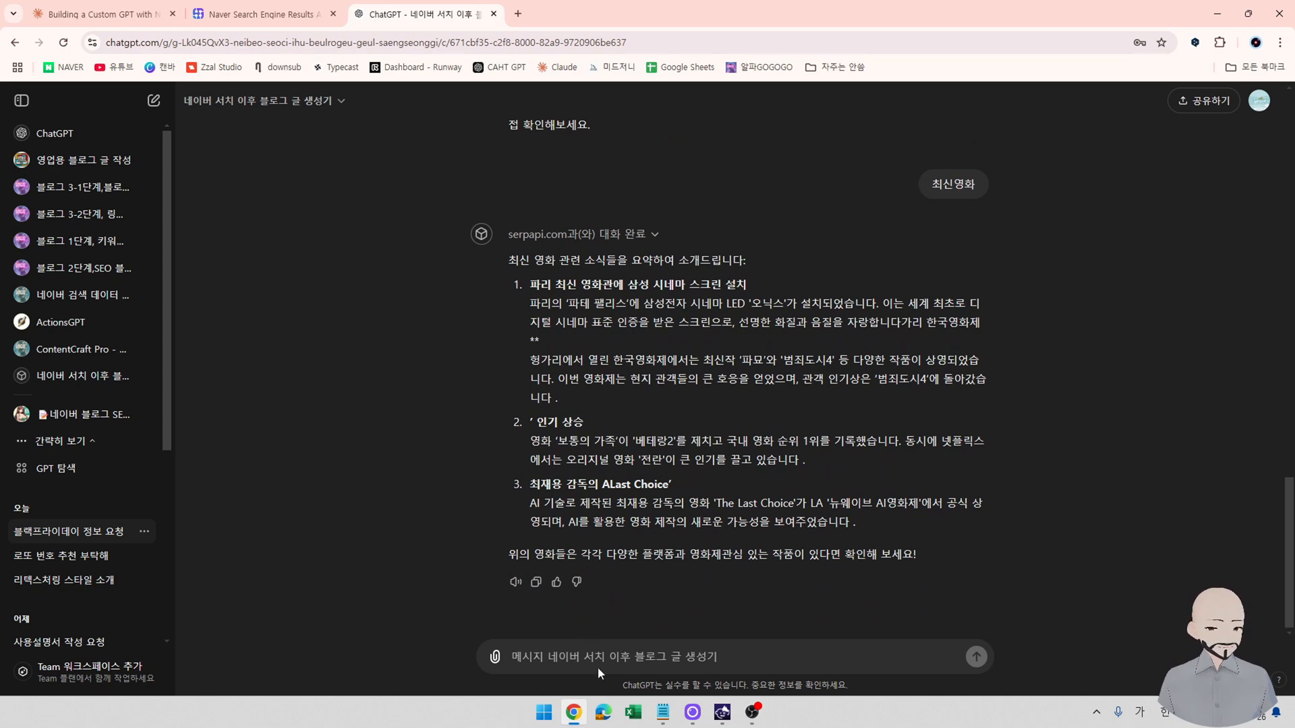
Go to SerpApi's Naver Search Engine Results API page and look over the API Parameters at its beginning.
{"action": "left_click", "coordinate": [249, 13]}
{"action": "scroll", "coordinate": [557, 403], "scroll_direction": "up", "scroll_amount": 10}
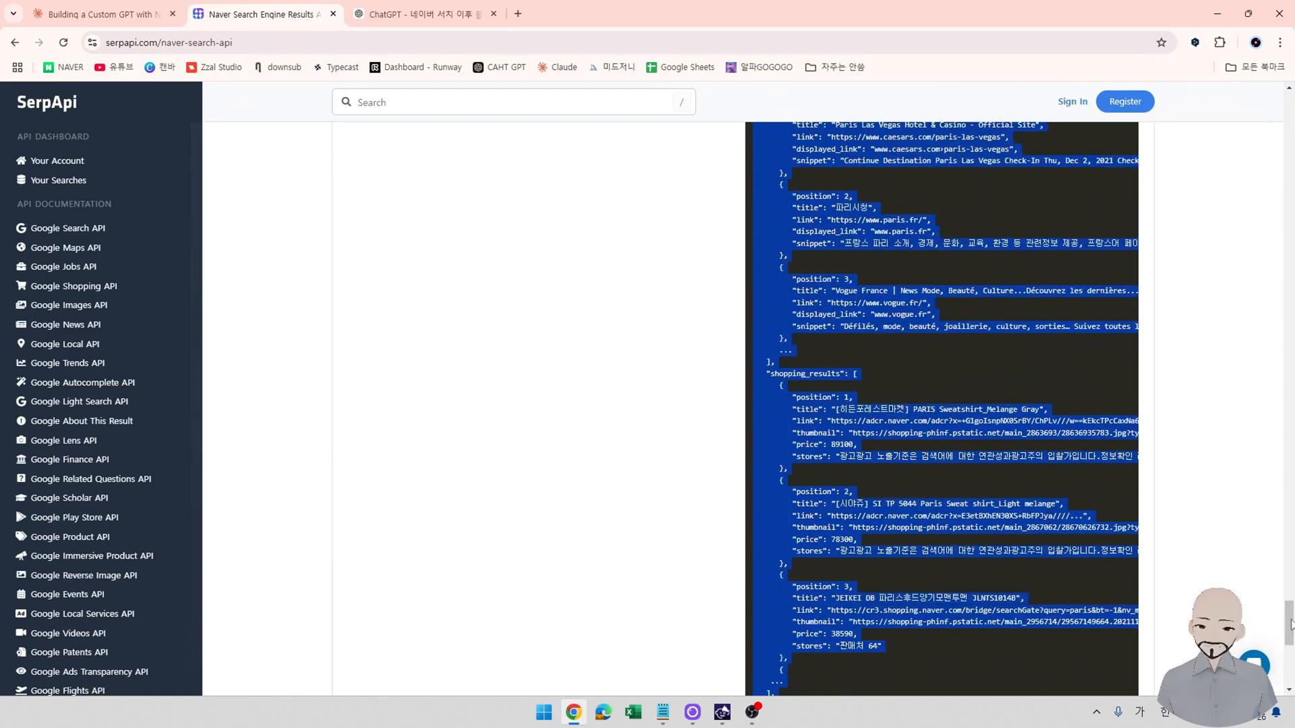
{"action": "left_click_drag", "start_coordinate": [1291, 630], "coordinate": [1290, 116]}
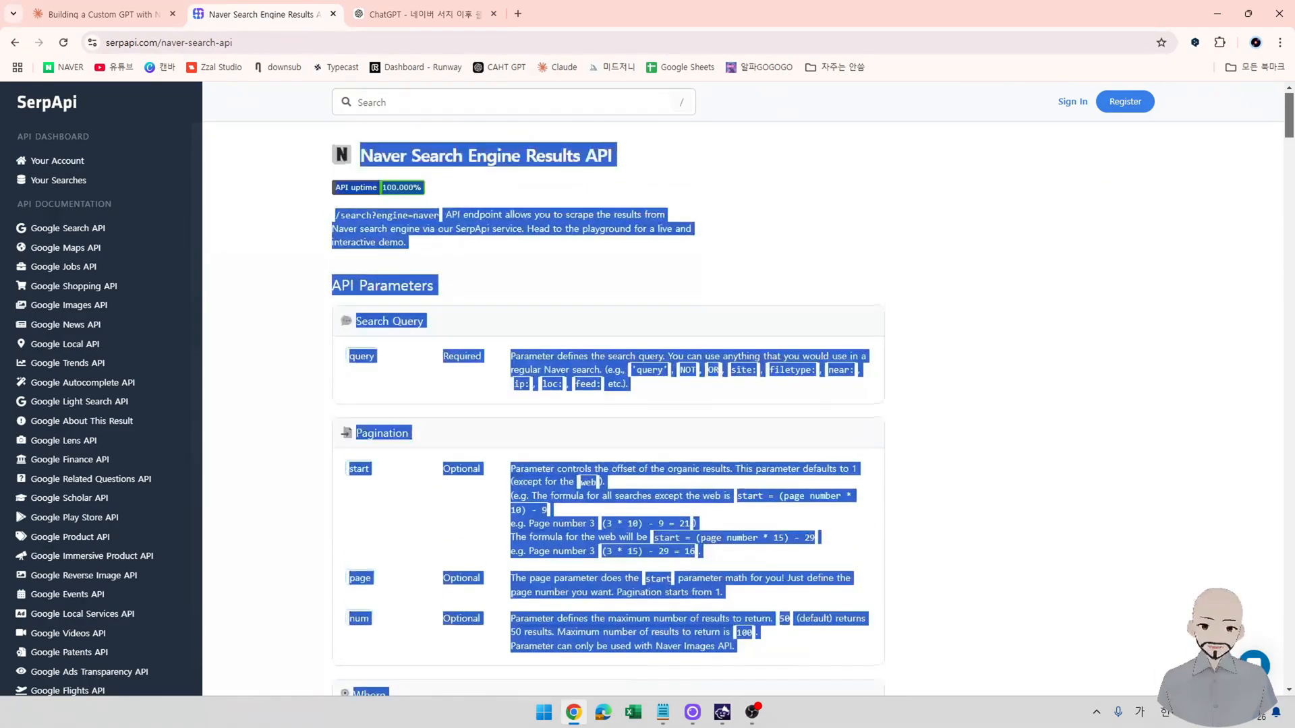
{"action": "left_click", "coordinate": [593, 316]}
{"action": "left_click_drag", "start_coordinate": [363, 150], "coordinate": [634, 465]}
Switch to the Claude chat and ask "여기에서 네이버에서 제공하는 기능이 뭐뭐있는거야?".
{"action": "left_click", "coordinate": [123, 17]}
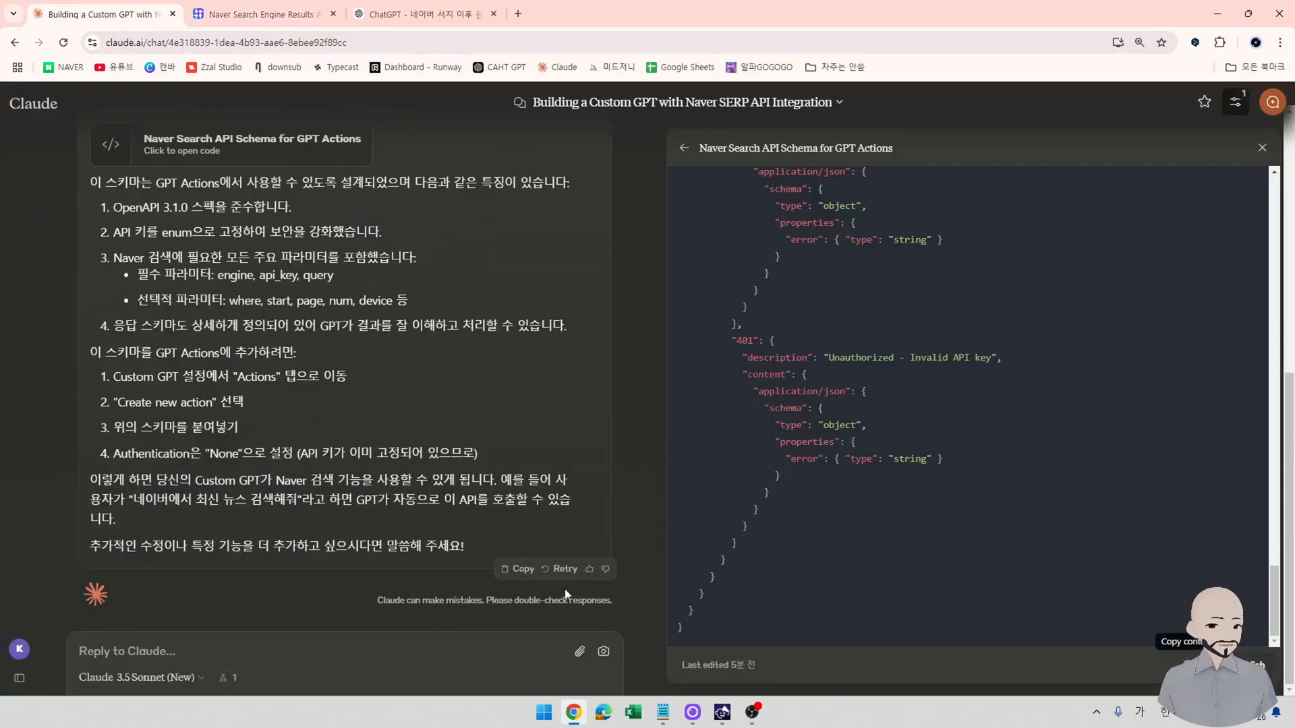
{"action": "left_click", "coordinate": [385, 655]}
{"action": "type", "text": "여기엣서 네이"}
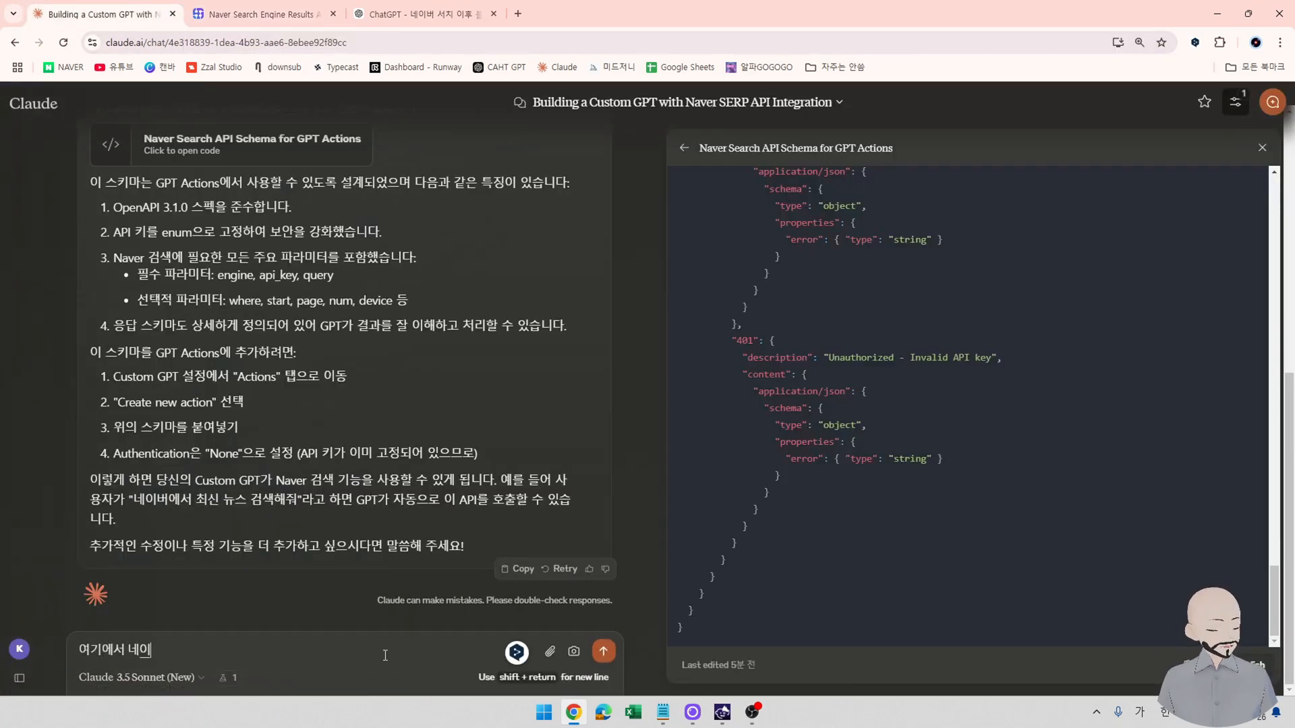
{"action": "type", "text": "버가서 제공"}
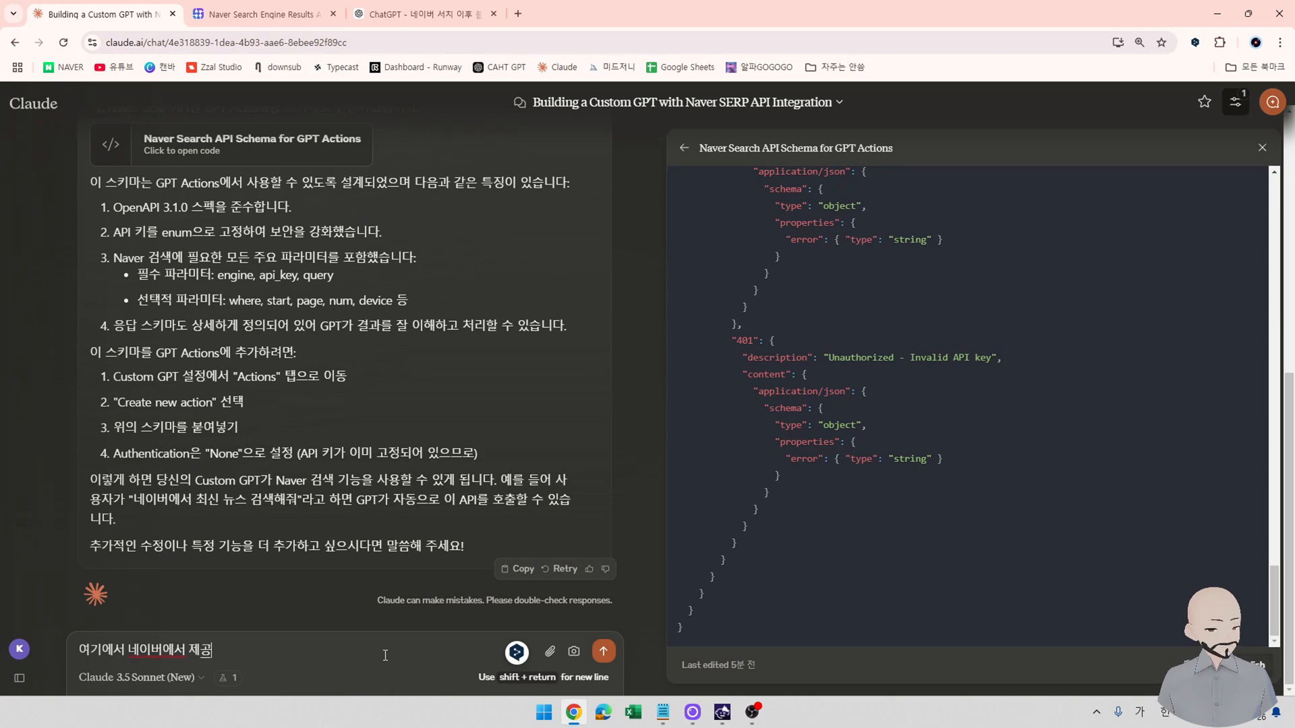
{"action": "type", "text": "하는 기능이 뭐뭐있는거야"}
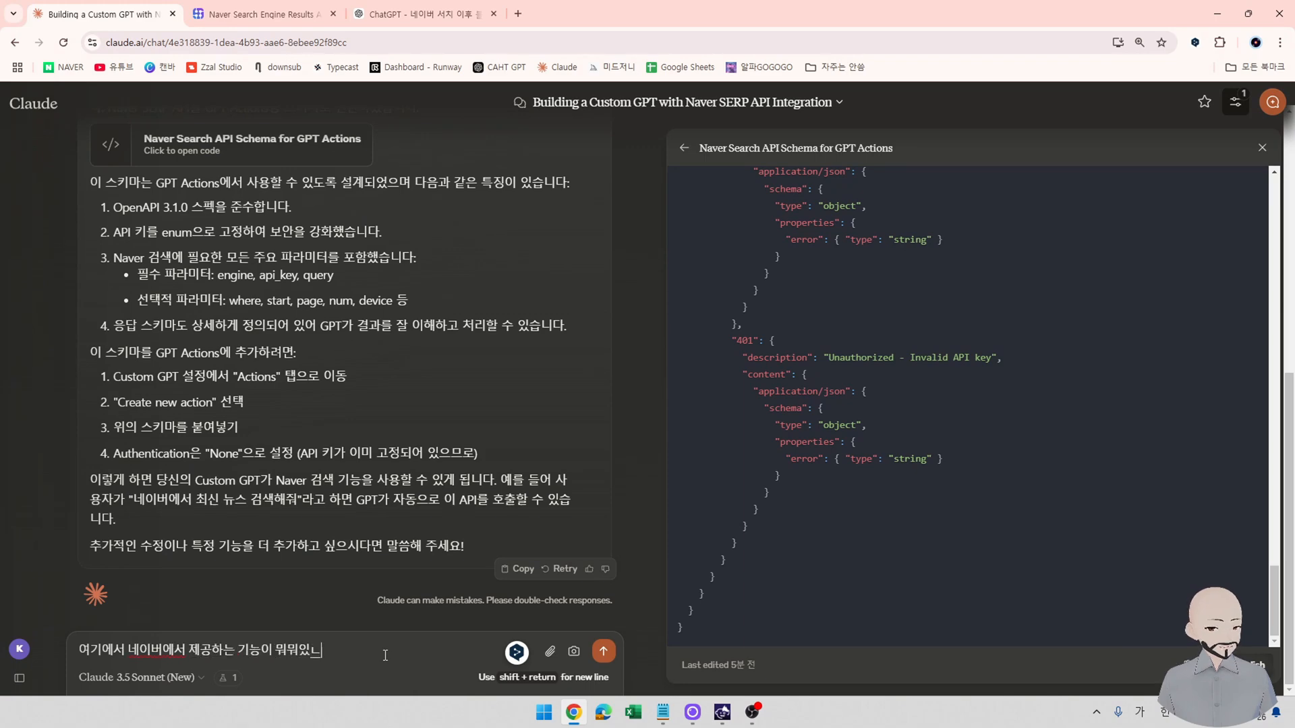
{"action": "type", "text": "?"}
{"action": "key", "text": "Return"}
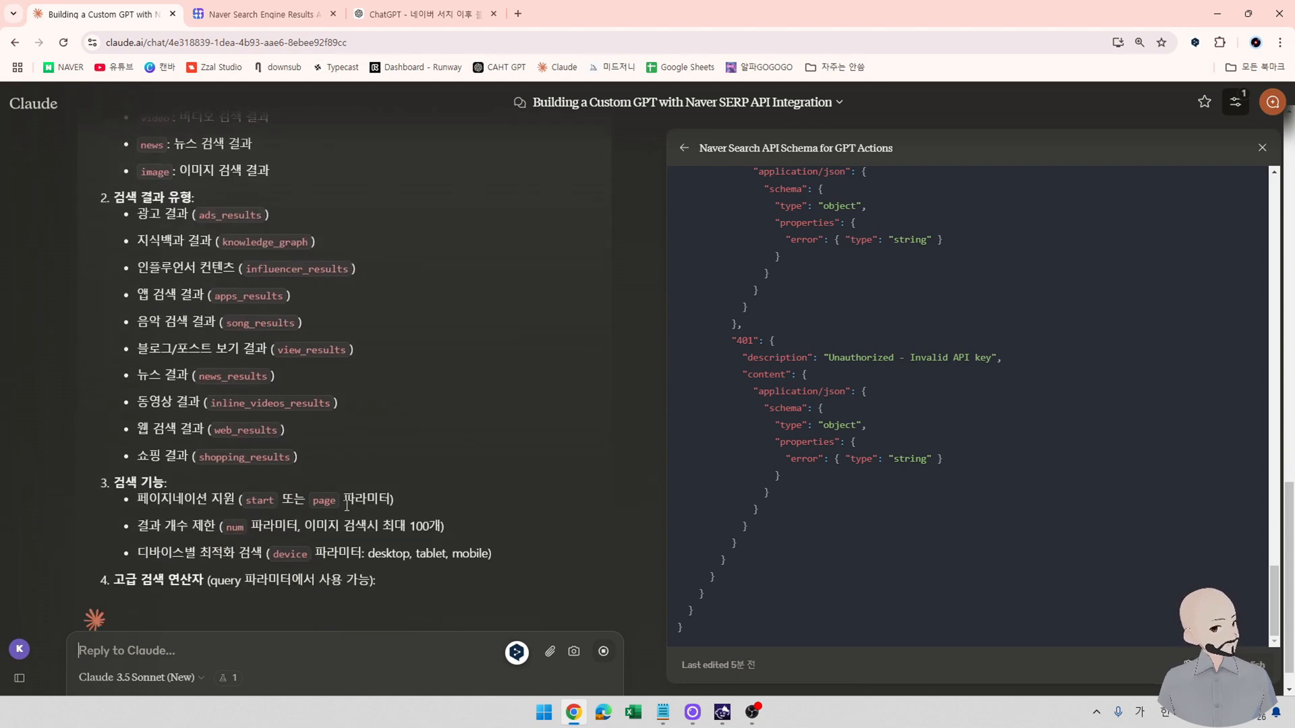
Examine Claude's list of Naver search features, focusing on the blog/post and news result types.
{"action": "type", "text": "계"}
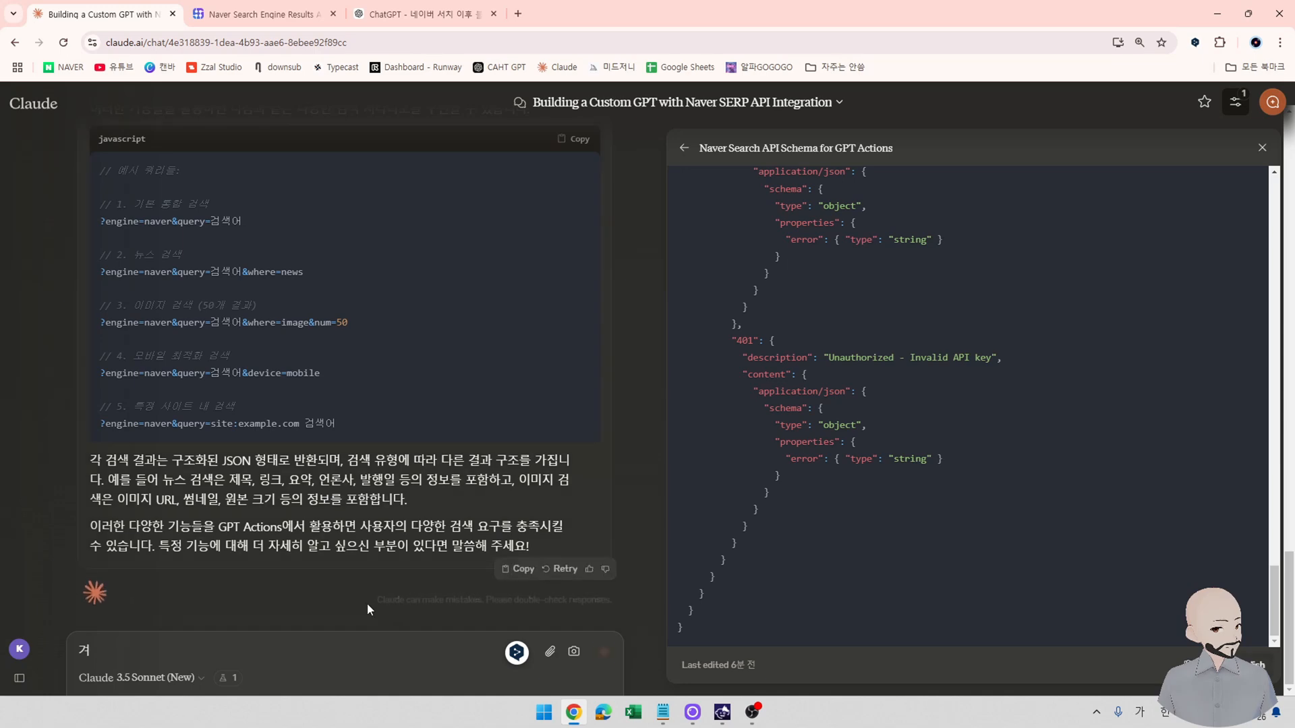
{"action": "scroll", "coordinate": [353, 594], "scroll_direction": "up", "scroll_amount": 10}
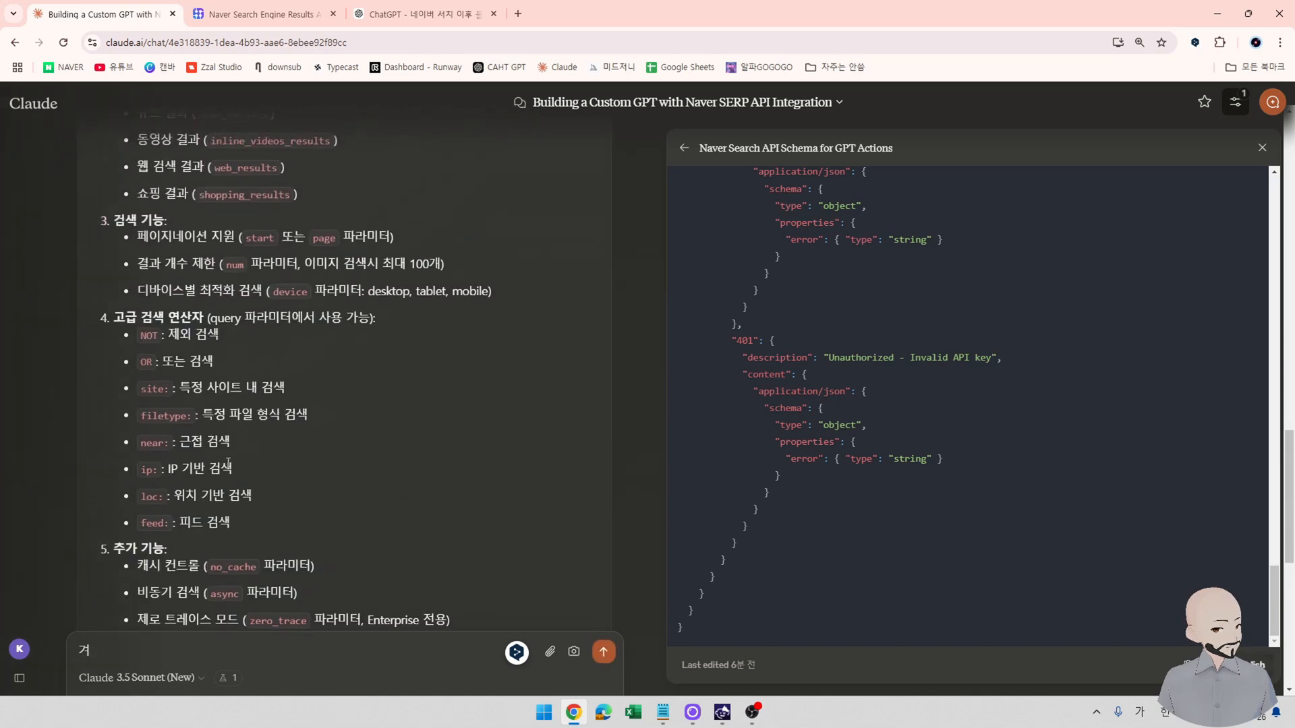
{"action": "scroll", "coordinate": [227, 448], "scroll_direction": "up", "scroll_amount": 1}
{"action": "type", "text": "ㅣ"}
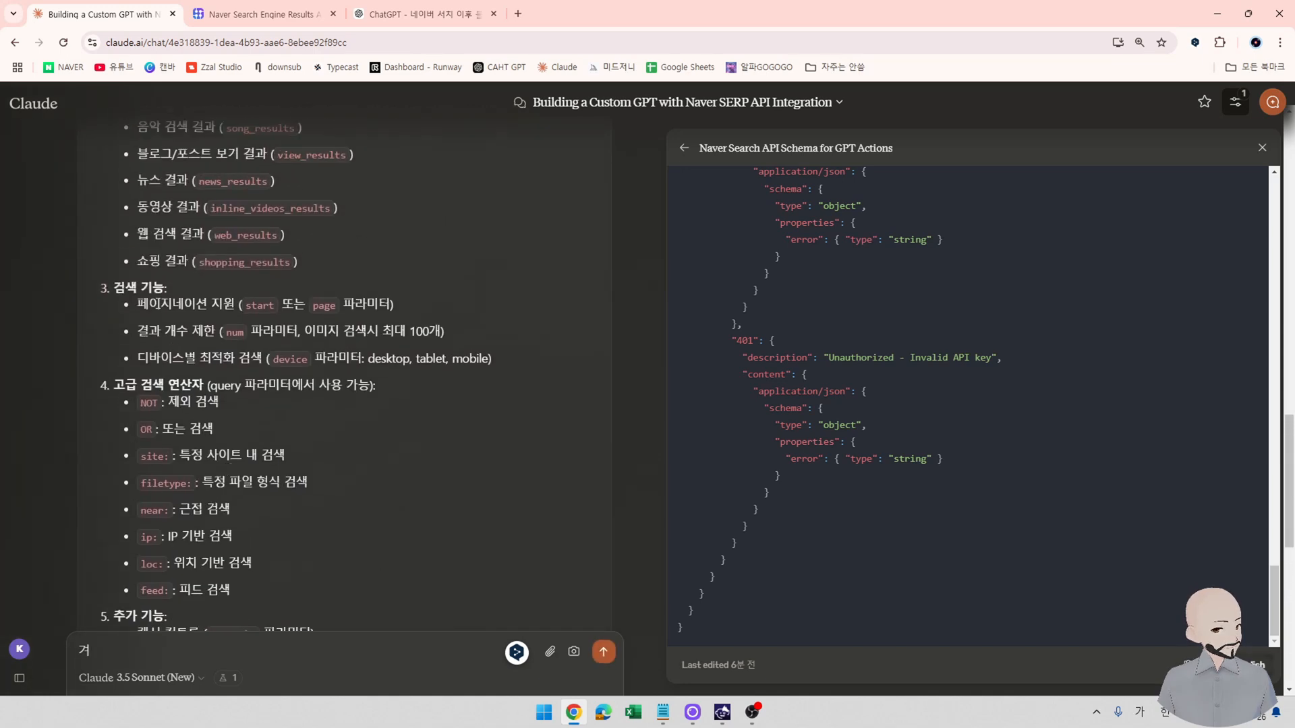
{"action": "scroll", "coordinate": [240, 452], "scroll_direction": "up", "scroll_amount": 2}
{"action": "type", "text": "ㅣ"}
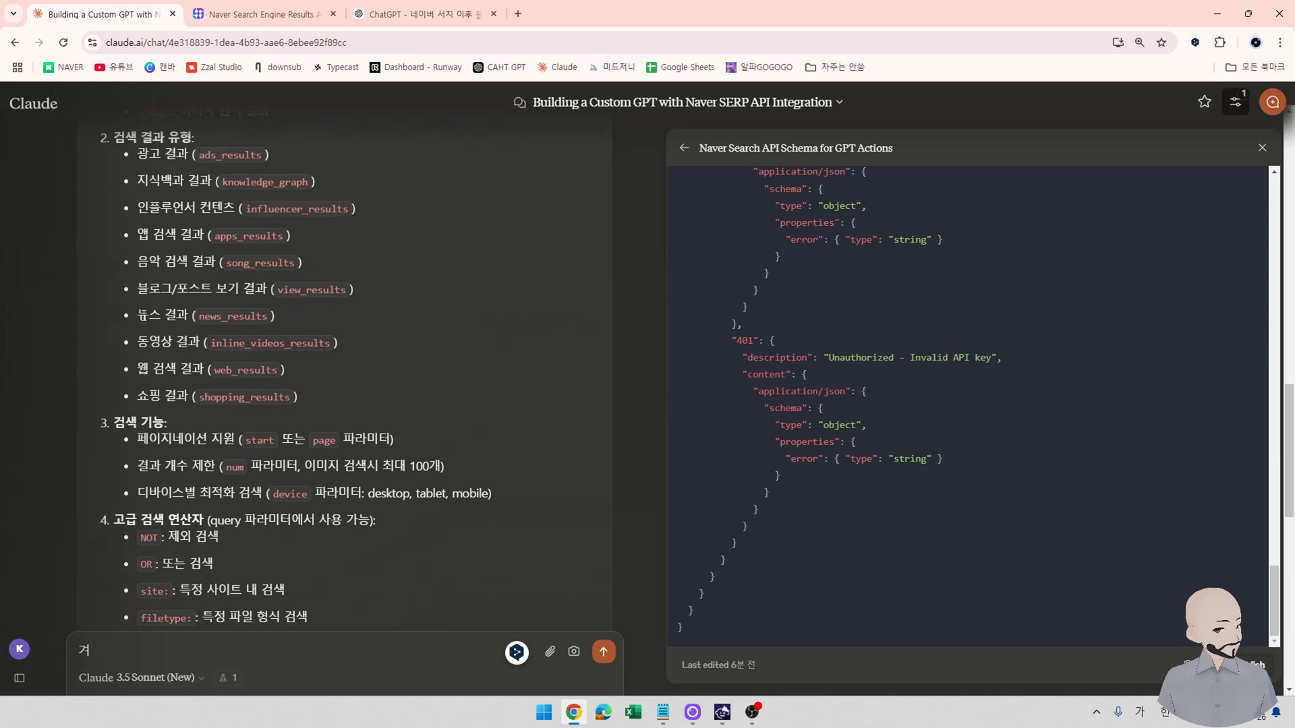
{"action": "left_click_drag", "start_coordinate": [142, 315], "coordinate": [188, 315]}
{"action": "left_click", "coordinate": [162, 294]}
{"action": "left_click", "coordinate": [149, 320]}
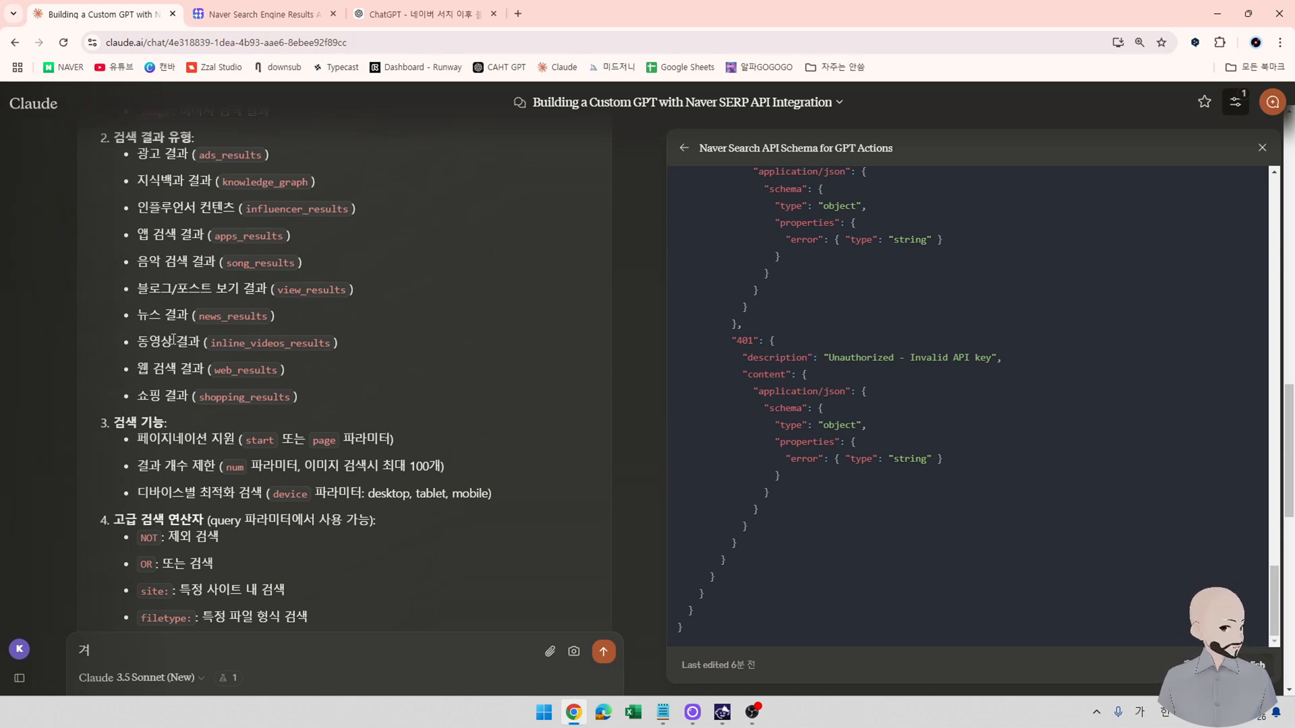
{"action": "left_click_drag", "start_coordinate": [143, 291], "coordinate": [286, 317]}
{"action": "left_click", "coordinate": [387, 317]}
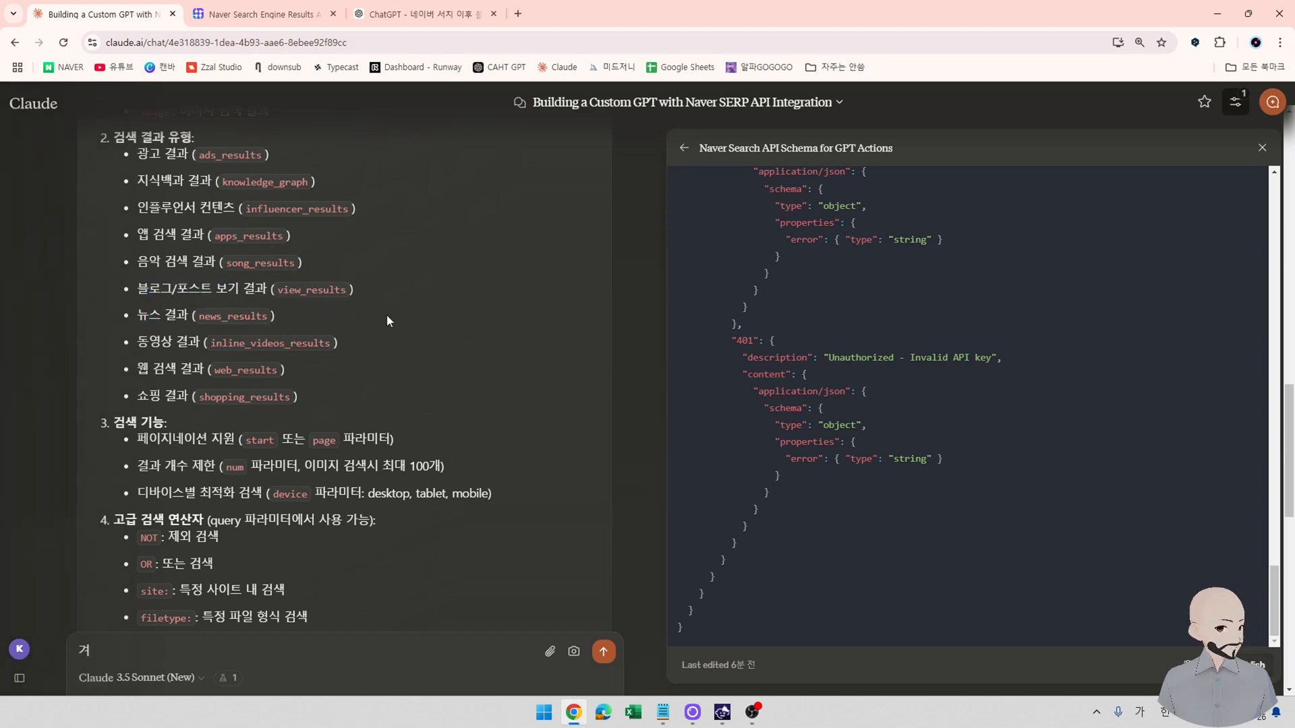
Ask Claude "스키마 수정좀 해주라. 다른것보다 뉴스랑 블로그/포스트 보기 결과를 같이 노출하면 좋겠어".
{"action": "left_click", "coordinate": [301, 659]}
{"action": "type", "text": "게"}
{"action": "key", "text": "BackSpace"}
{"action": "type", "text": "스키마"}
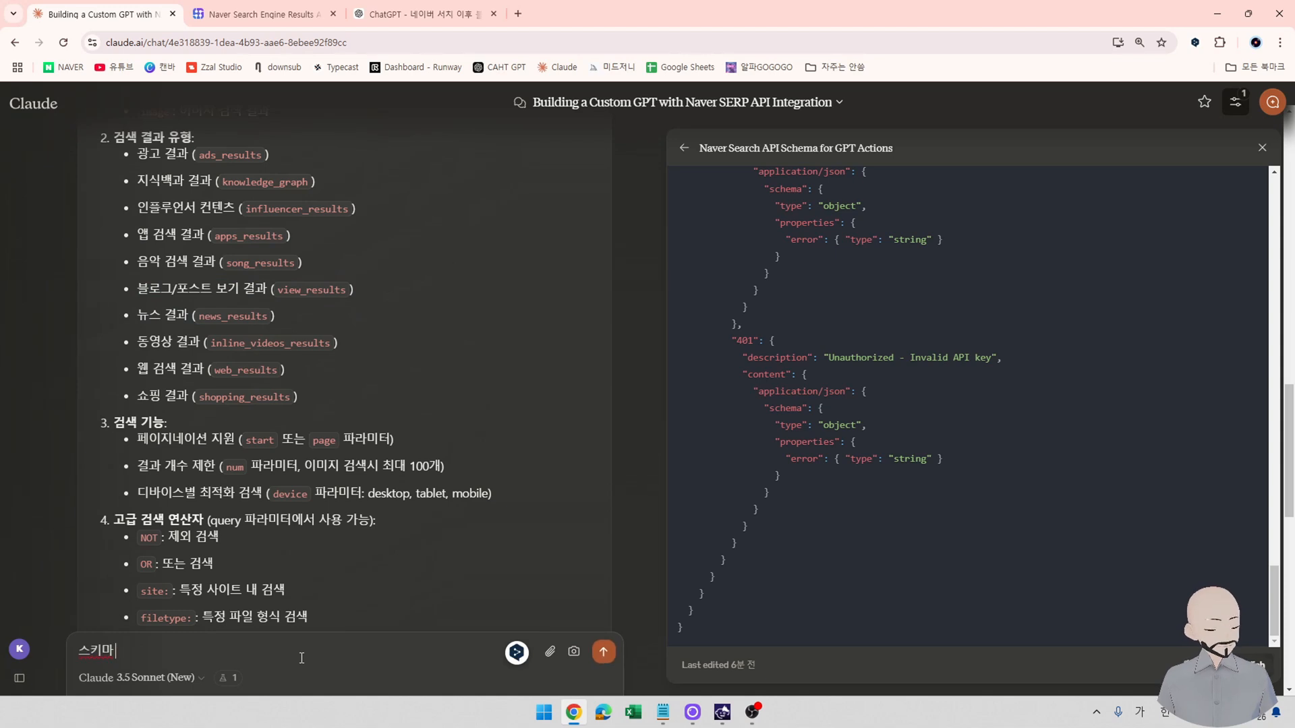
{"action": "type", "text": " 수정좀 해줘라. 다른것ㅂ"}
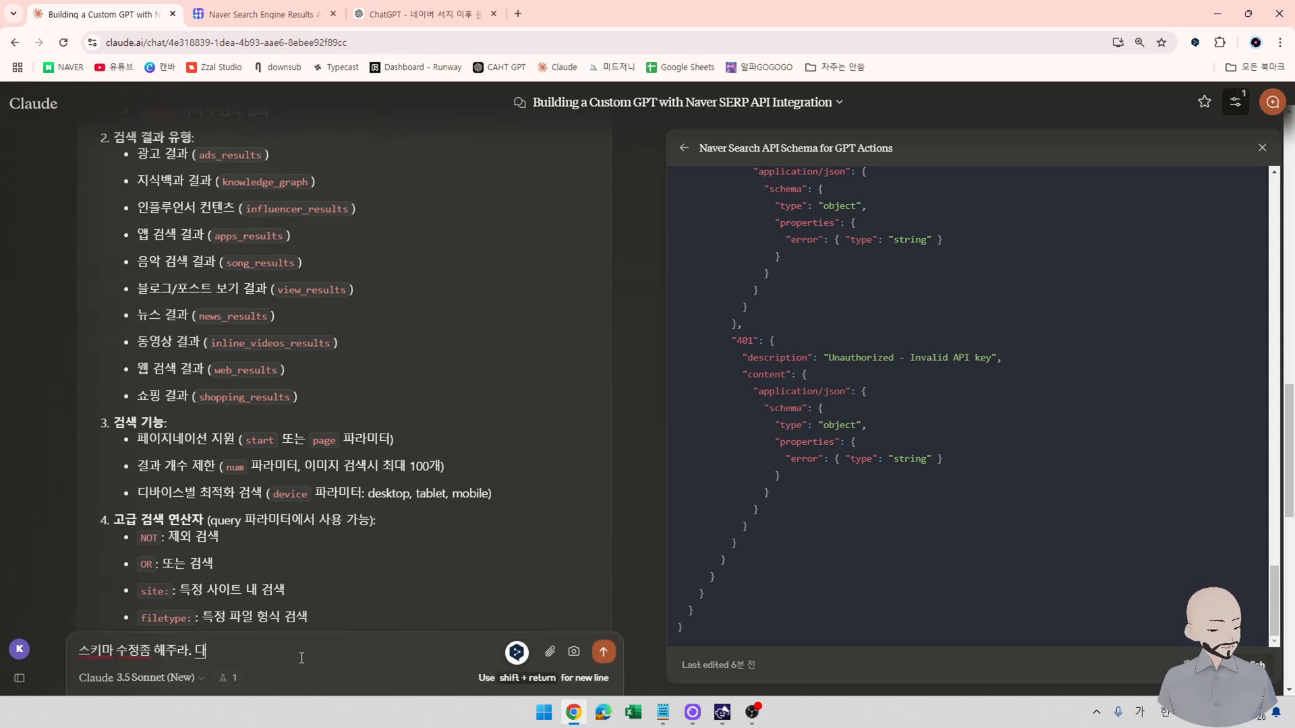
{"action": "type", "text": "보다 뉴스랑 "}
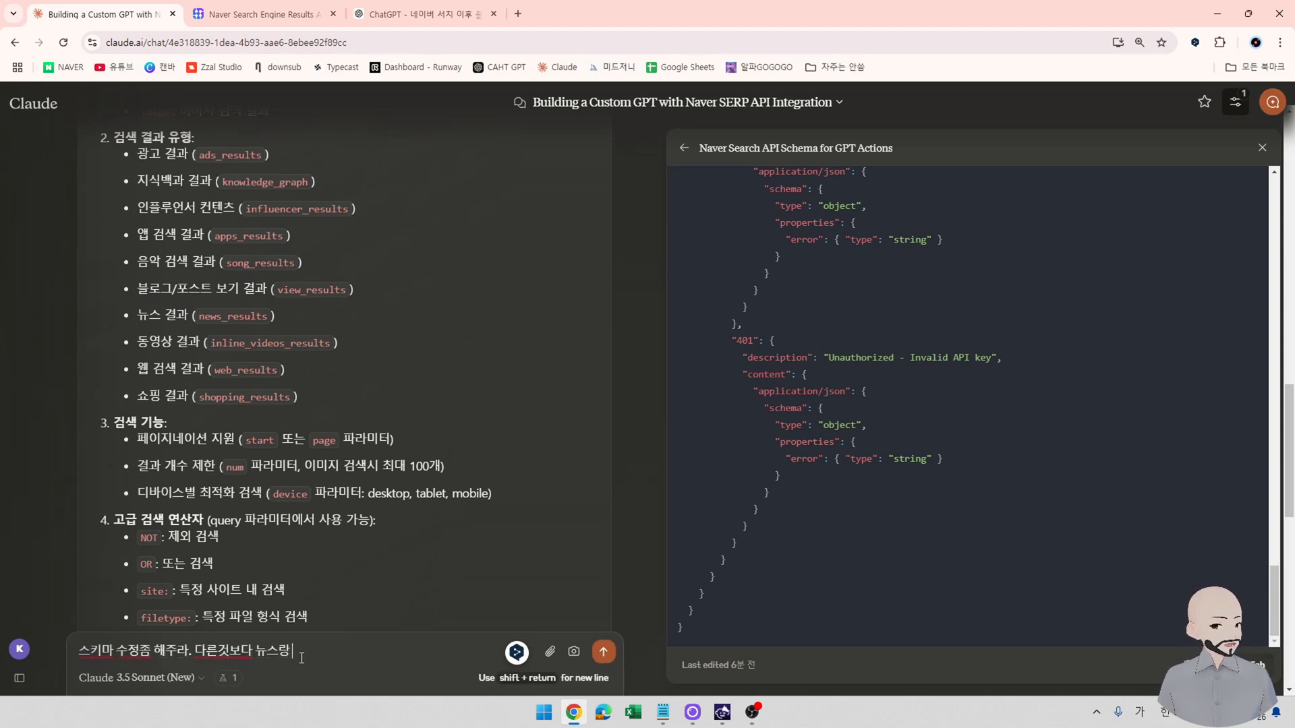
{"action": "type", "text": "블로그"}
{"action": "type", "text": "/포스"}
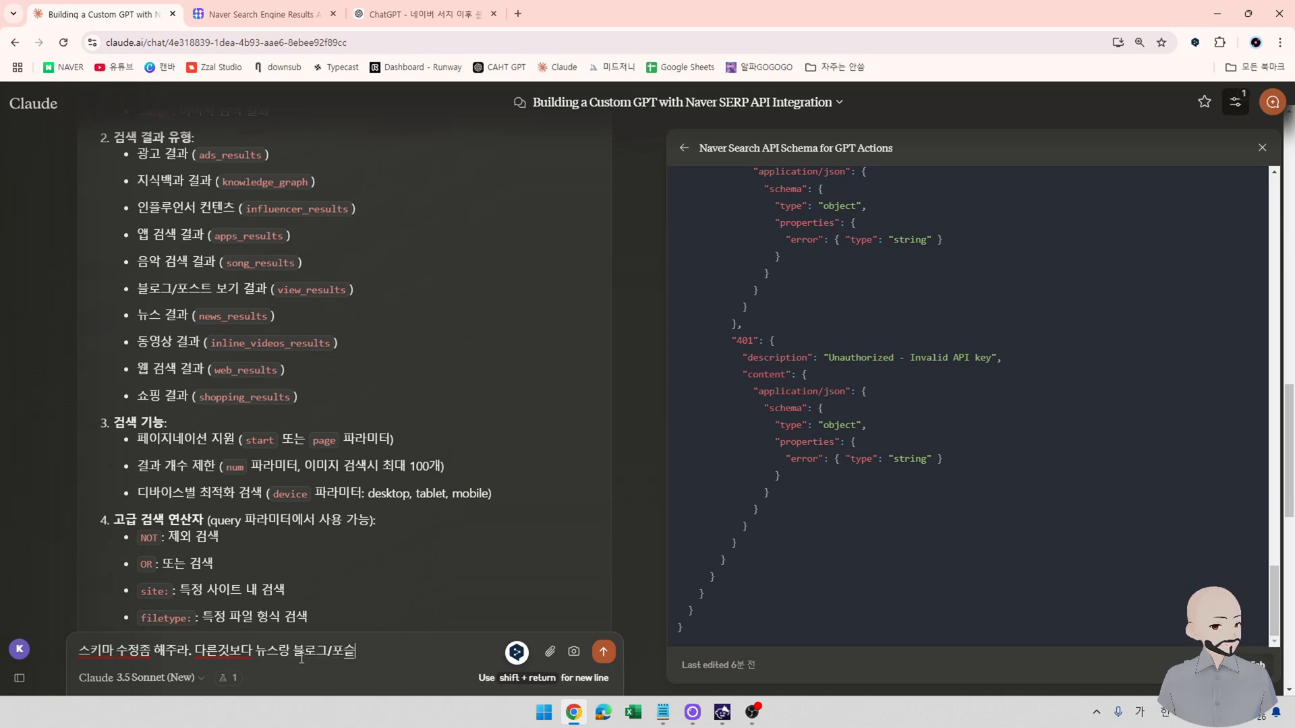
{"action": "type", "text": "트 뵈"}
{"action": "type", "text": "기 결과를 같이 뇌"}
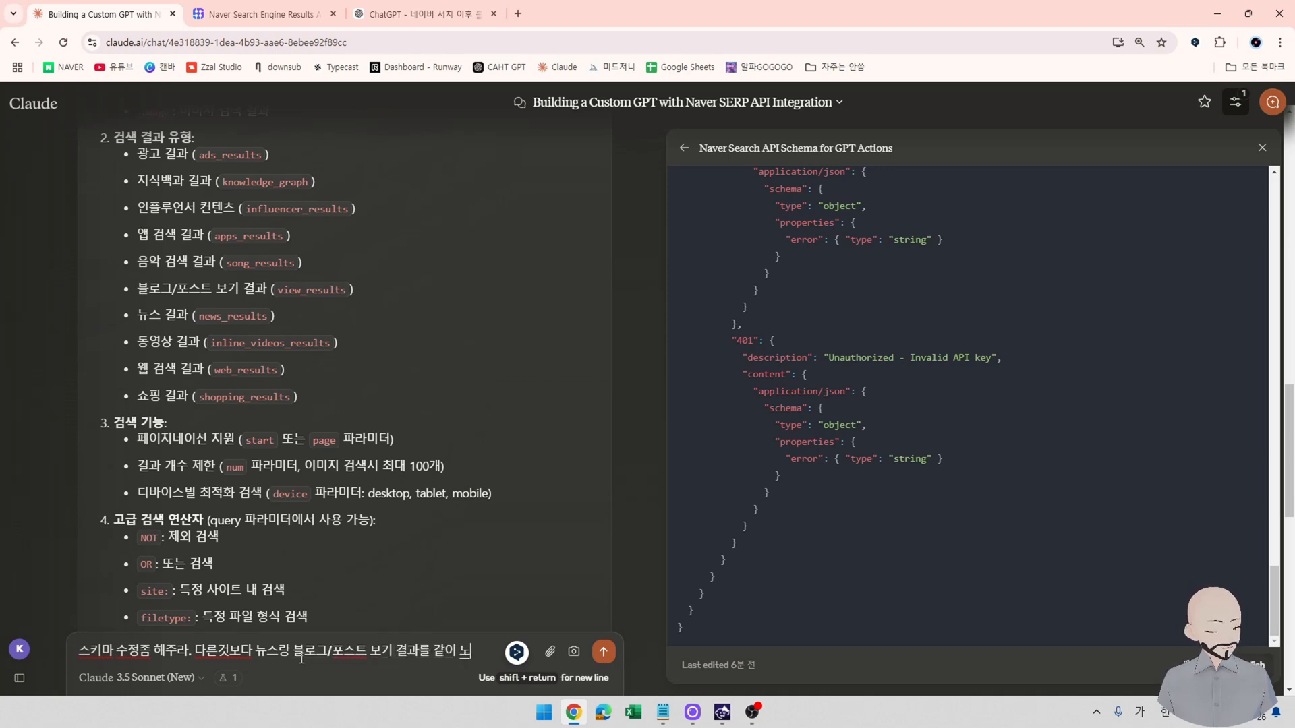
{"action": "type", "text": "출하면 좋겠어"}
{"action": "key", "text": "Return"}
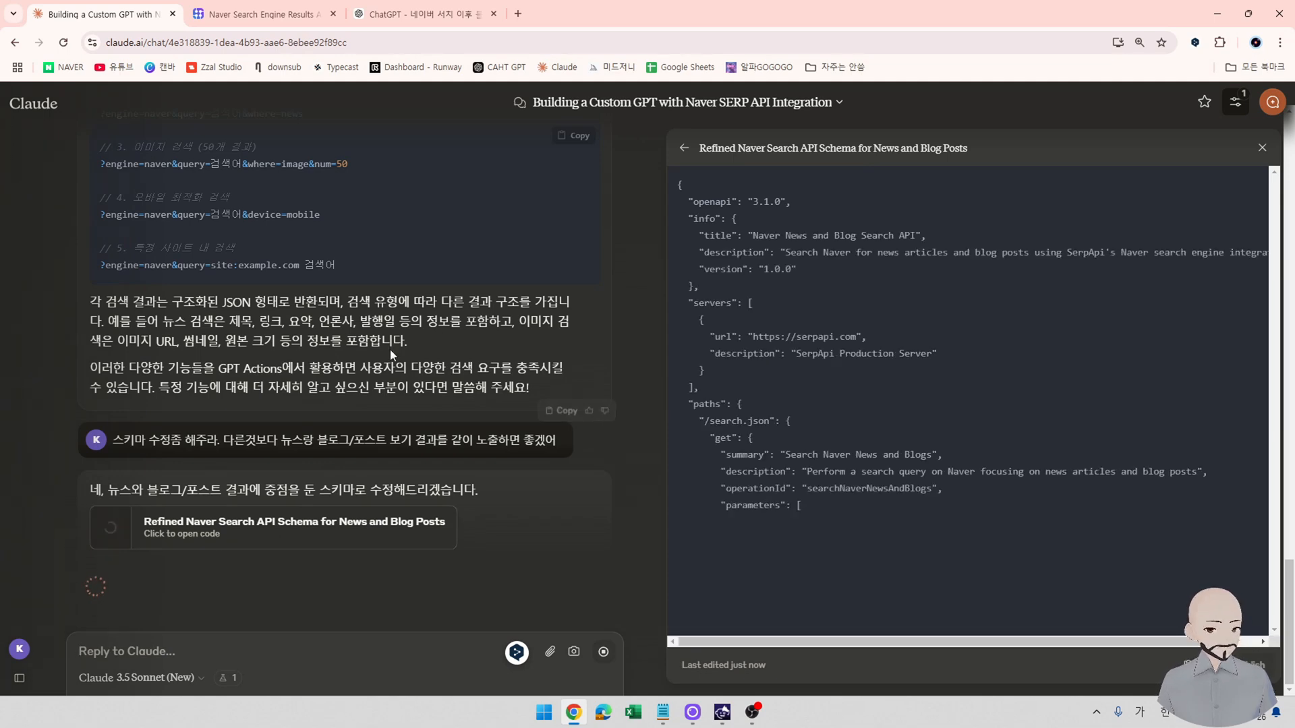
Switch to ChatGPT and open the GPT 네이버 서치 이후 블로그 글 생성기 for editing.
{"action": "left_click", "coordinate": [422, 14]}
{"action": "left_click", "coordinate": [263, 101]}
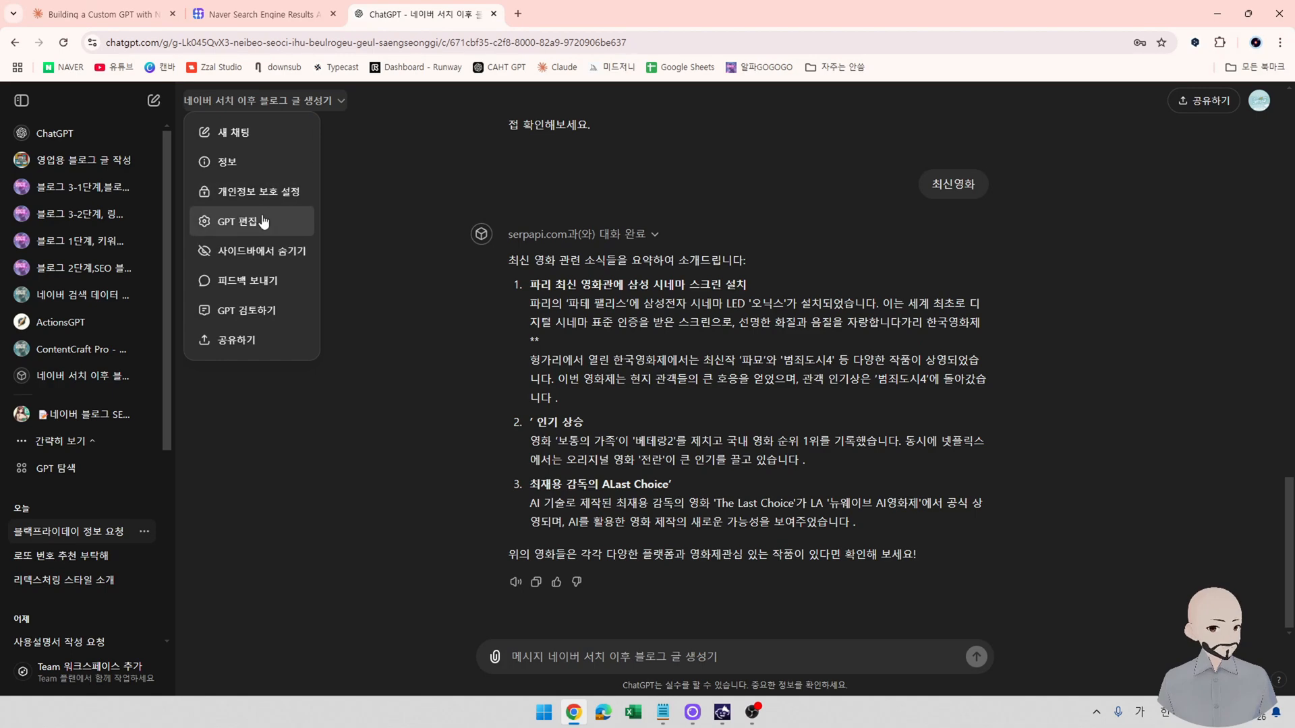
{"action": "left_click", "coordinate": [264, 222]}
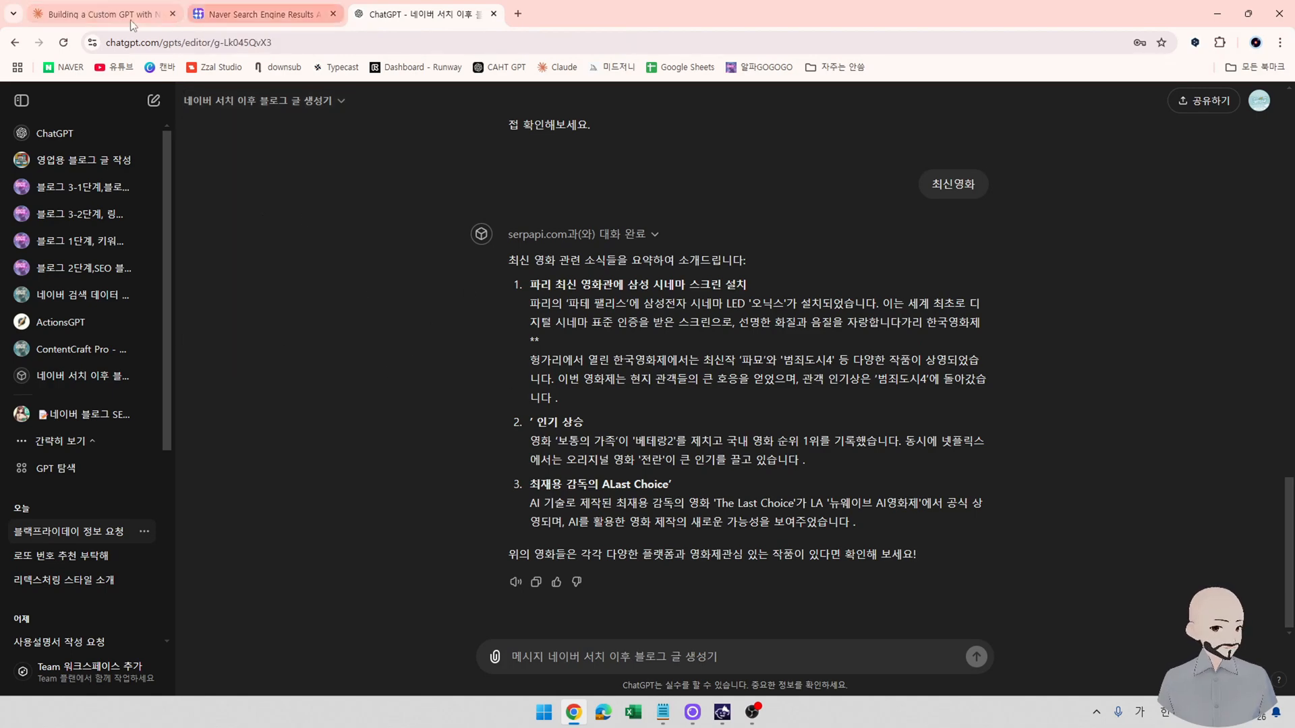
Return to the Claude chat and review its list of Naver search types, result types and operators while the schema is generated.
{"action": "left_click", "coordinate": [261, 15]}
{"action": "left_click", "coordinate": [101, 14]}
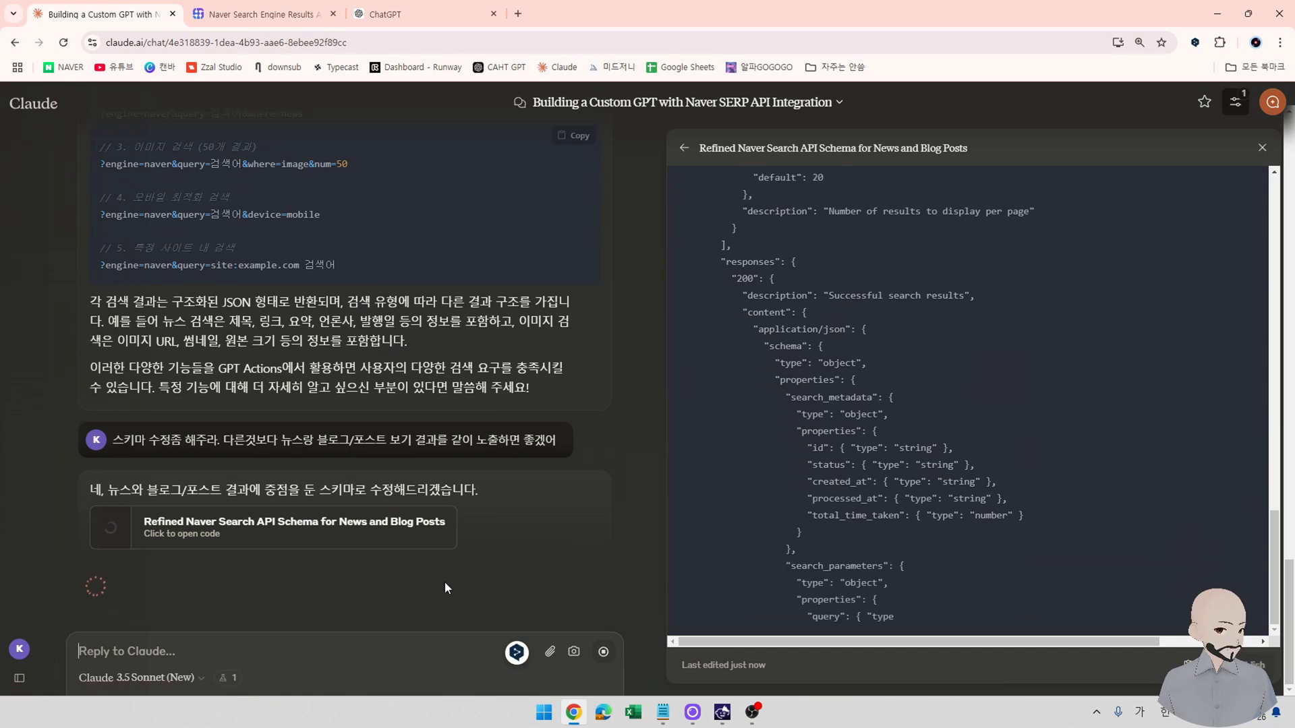
{"action": "scroll", "coordinate": [399, 580], "scroll_direction": "up", "scroll_amount": 10}
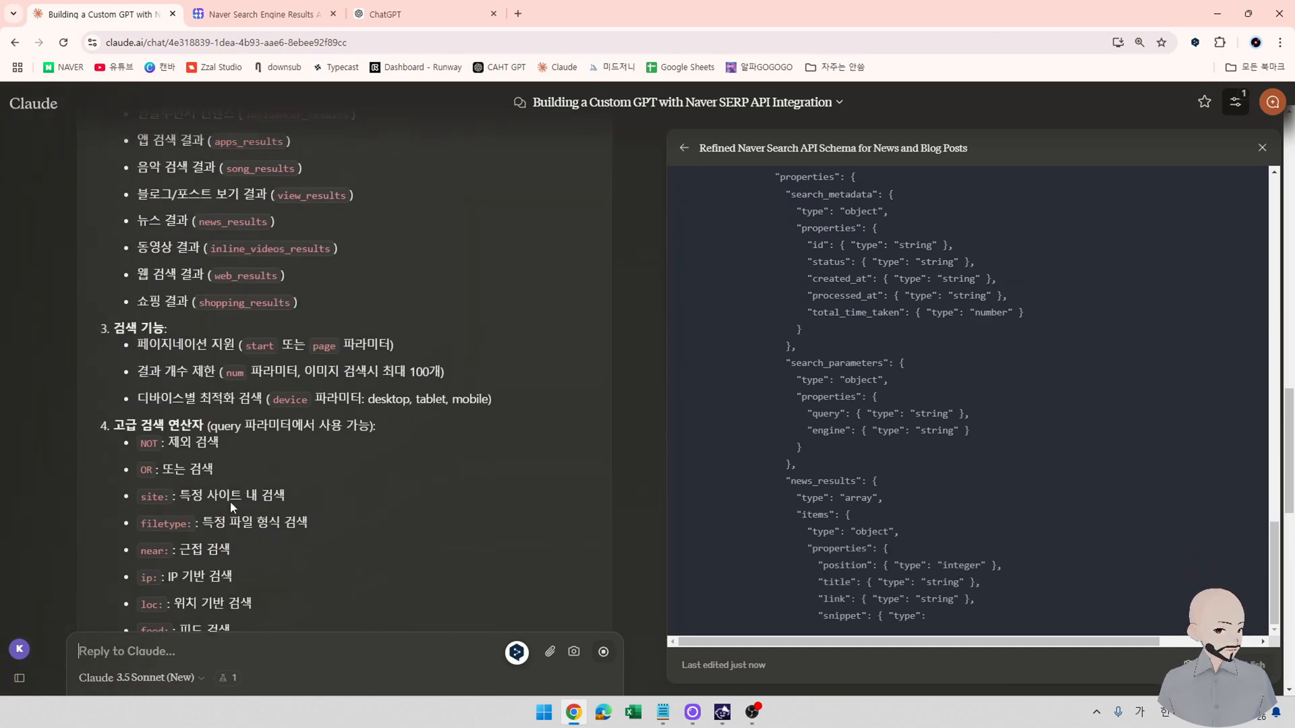
{"action": "scroll", "coordinate": [274, 497], "scroll_direction": "down", "scroll_amount": 2}
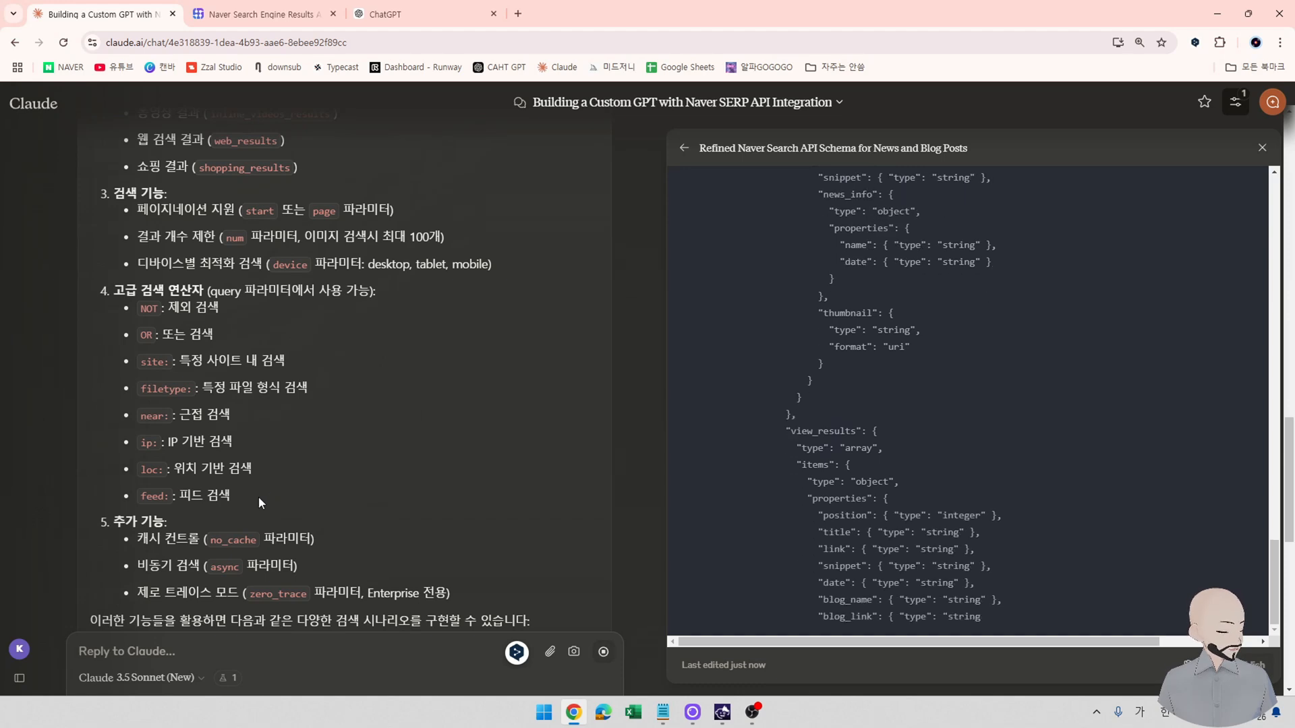
{"action": "scroll", "coordinate": [254, 501], "scroll_direction": "up", "scroll_amount": 6}
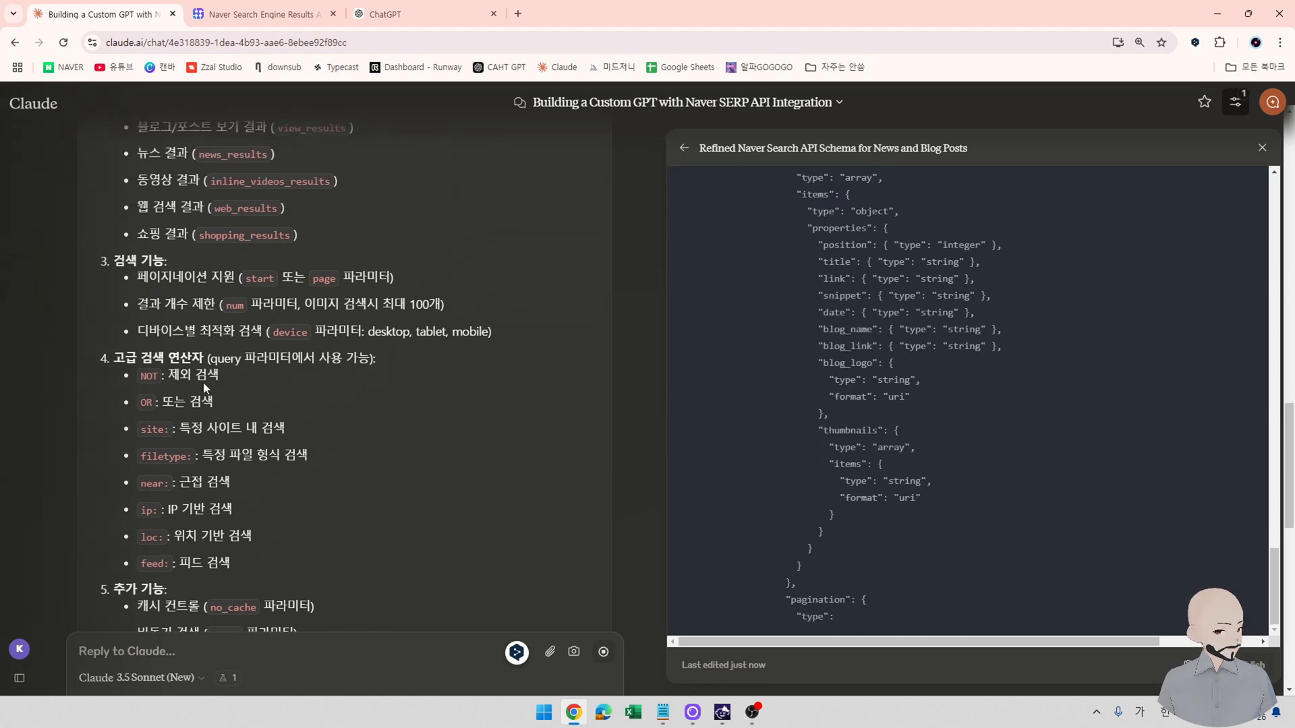
{"action": "scroll", "coordinate": [274, 467], "scroll_direction": "up", "scroll_amount": 2}
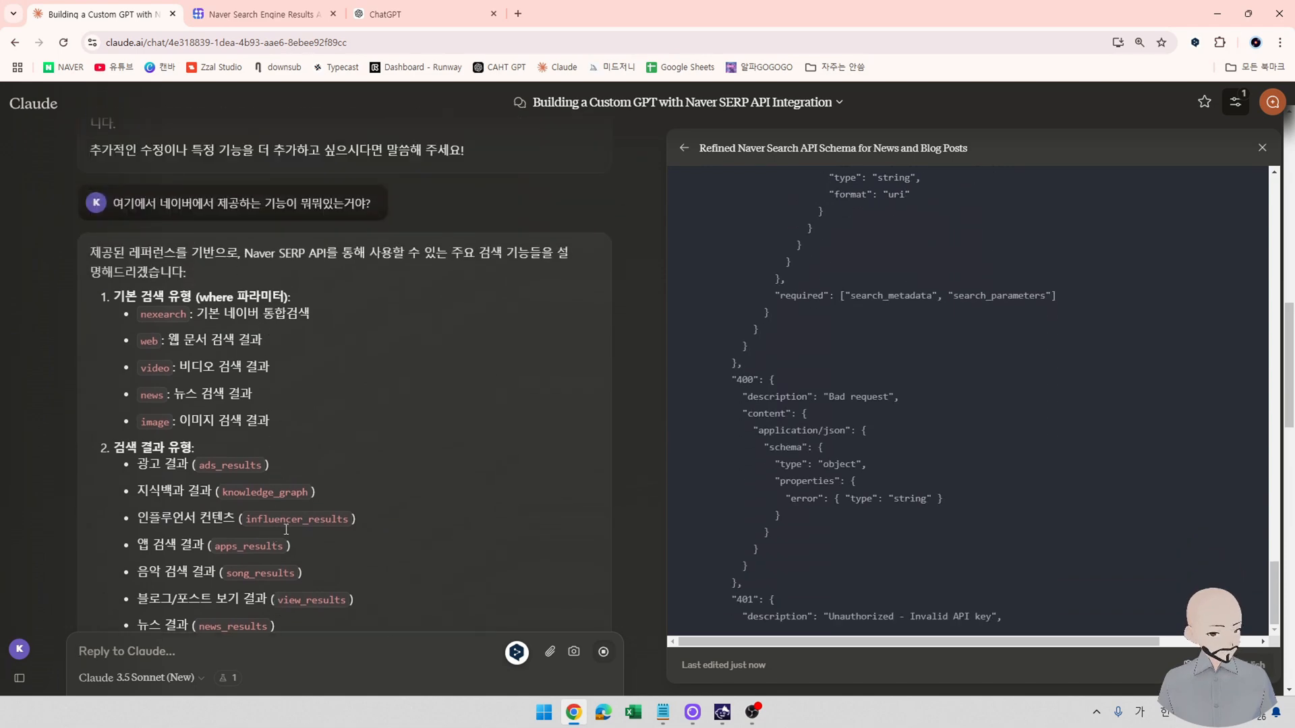
{"action": "left_click", "coordinate": [339, 621]}
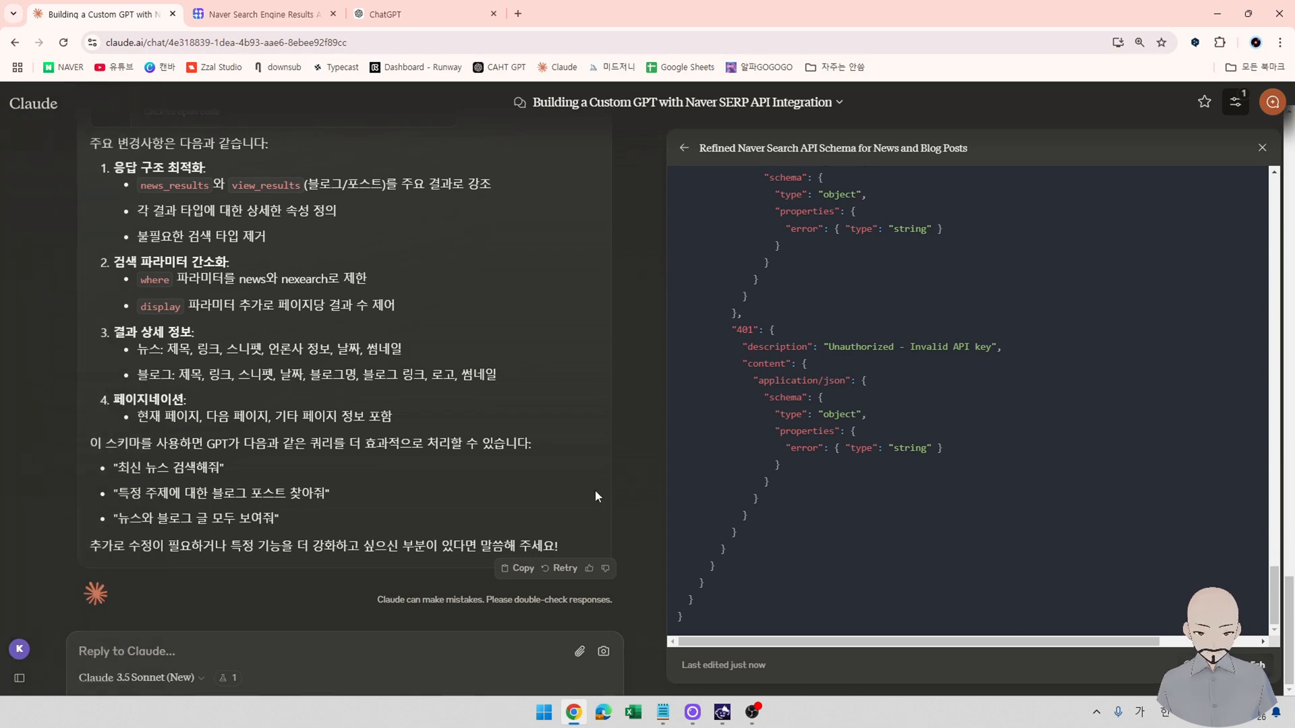
In the GPT editor, open the serpapi.com action and replace its schema with Claude's refined news and blog schema.
{"action": "left_click", "coordinate": [384, 14]}
{"action": "left_click", "coordinate": [280, 419]}
{"action": "scroll", "coordinate": [258, 511], "scroll_direction": "down", "scroll_amount": 2}
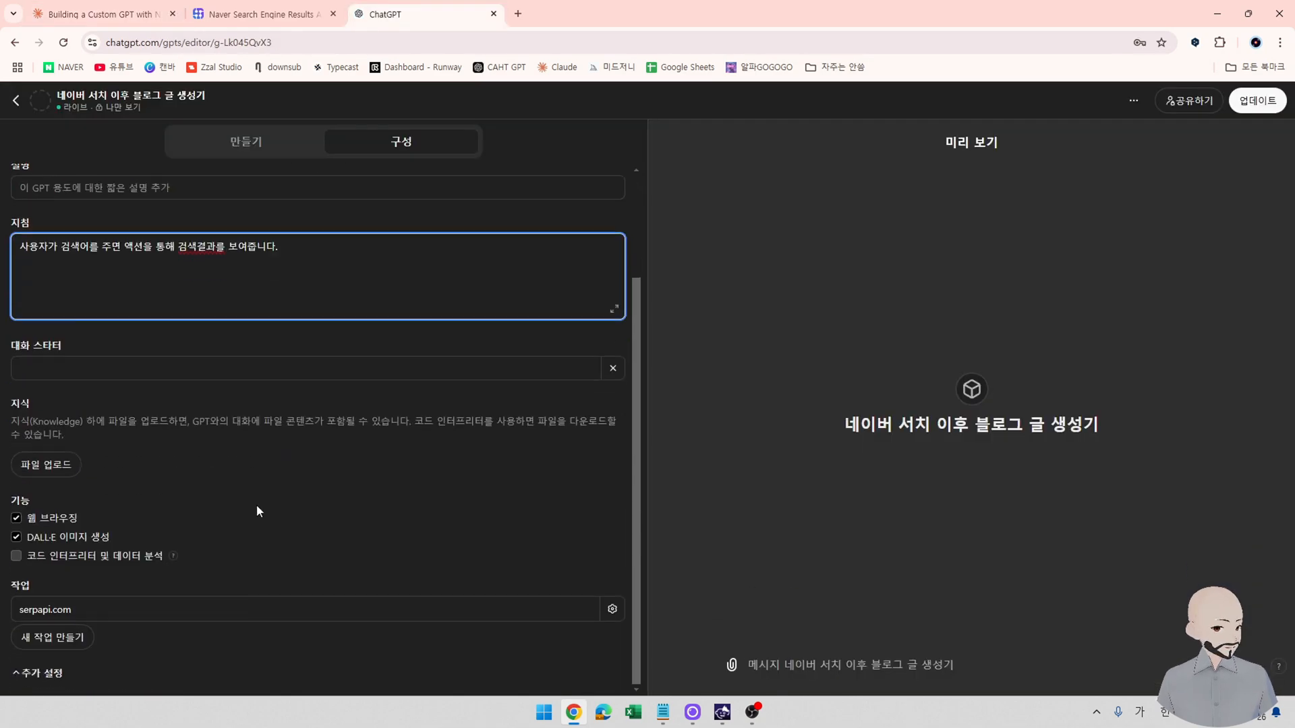
{"action": "left_click", "coordinate": [196, 614]}
{"action": "scroll", "coordinate": [310, 506], "scroll_direction": "down", "scroll_amount": 10}
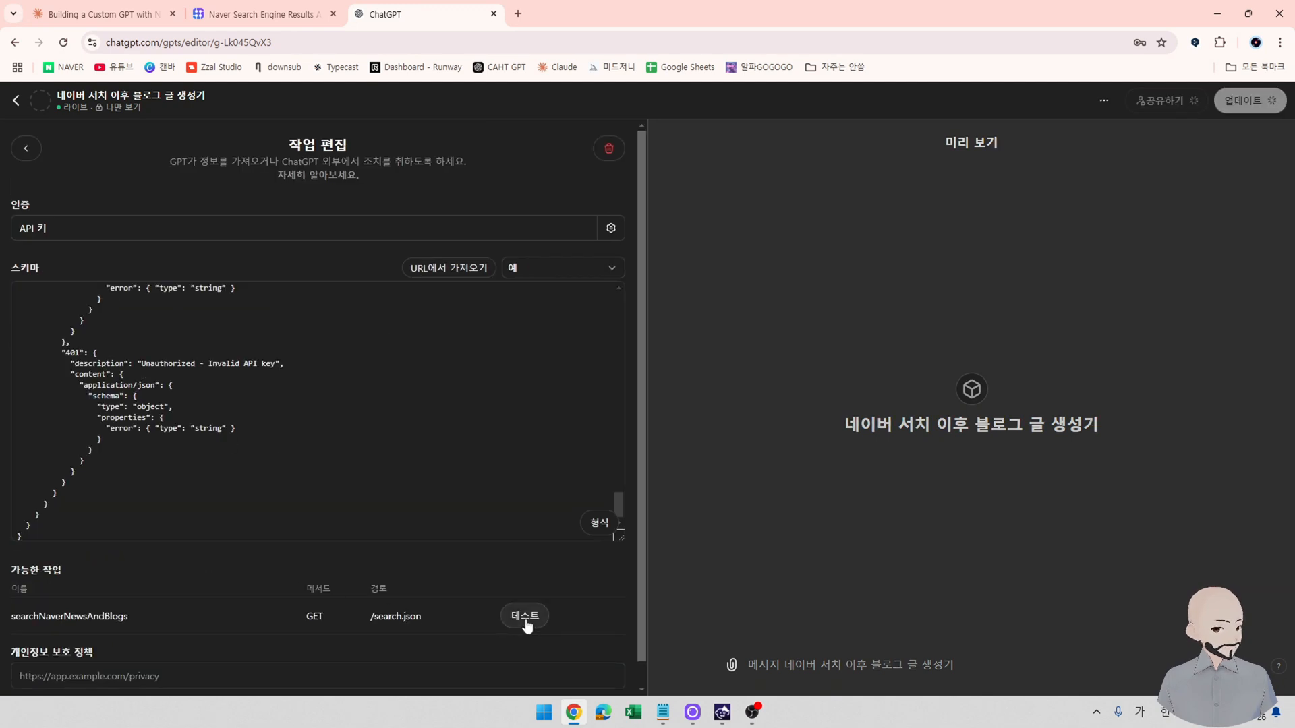
Paste the API key into the action's authentication settings with the Basic type and save it.
{"action": "left_click", "coordinate": [489, 232]}
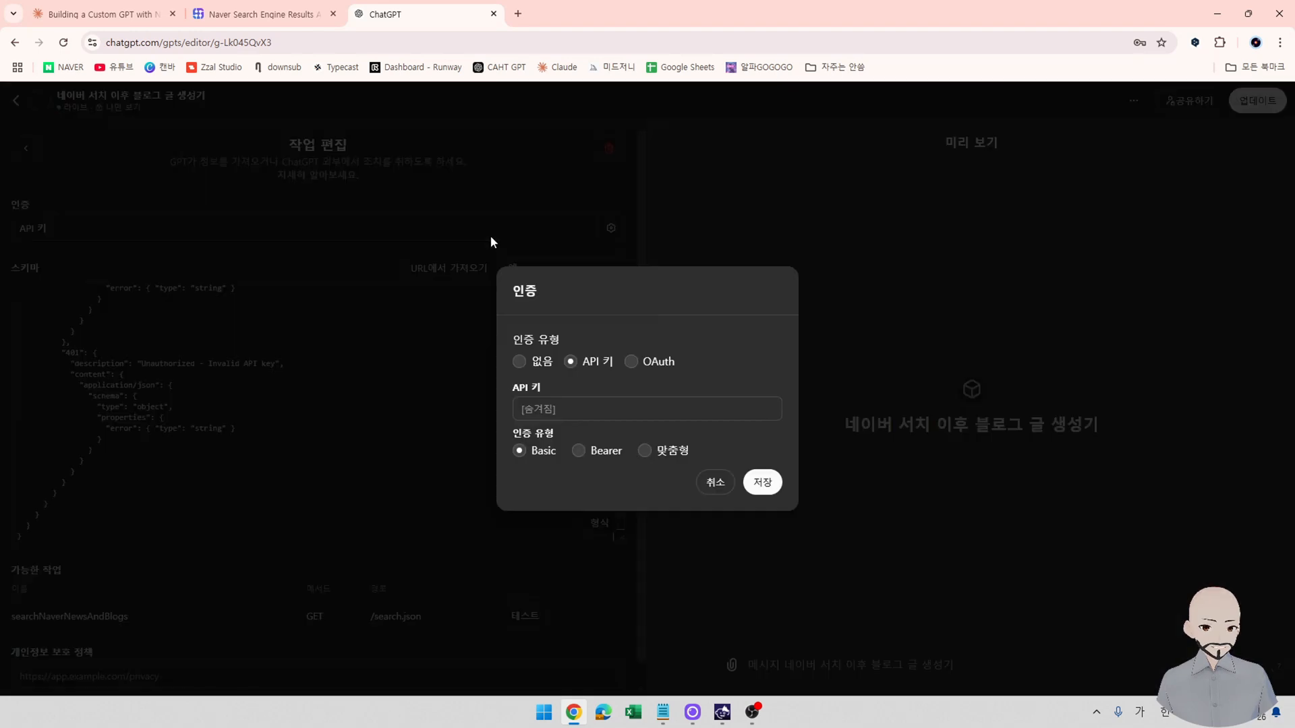
{"action": "left_click", "coordinate": [653, 408]}
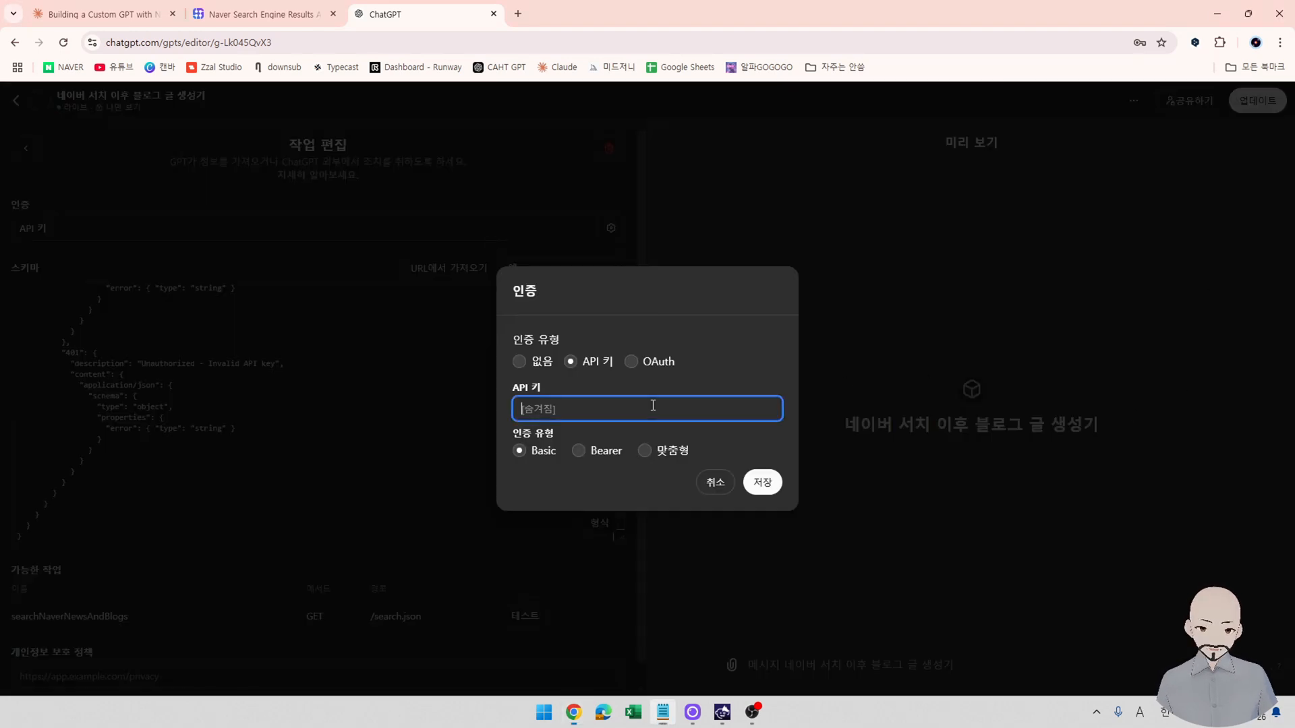
{"action": "key", "text": "ctrl+v"}
{"action": "left_click", "coordinate": [762, 482]}
{"action": "left_click", "coordinate": [107, 232]}
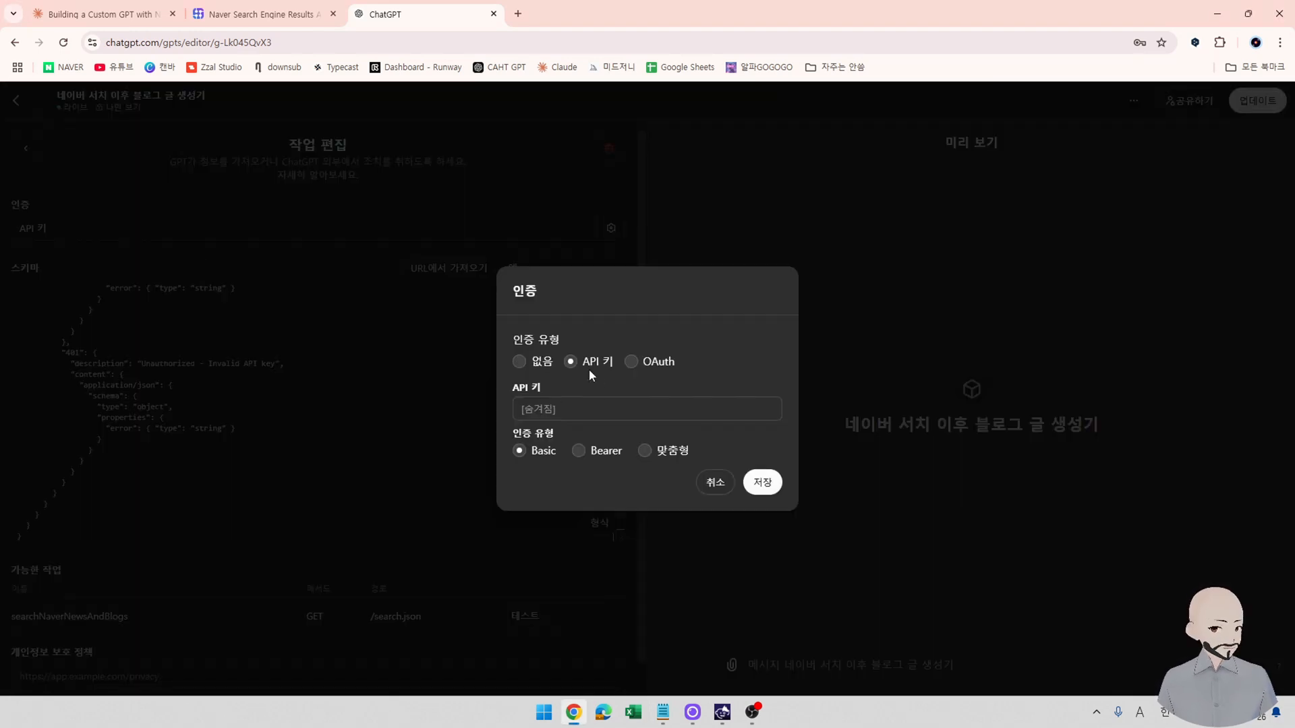
{"action": "left_click", "coordinate": [581, 408]}
{"action": "key", "text": "ctrl+v"}
{"action": "left_click", "coordinate": [761, 482]}
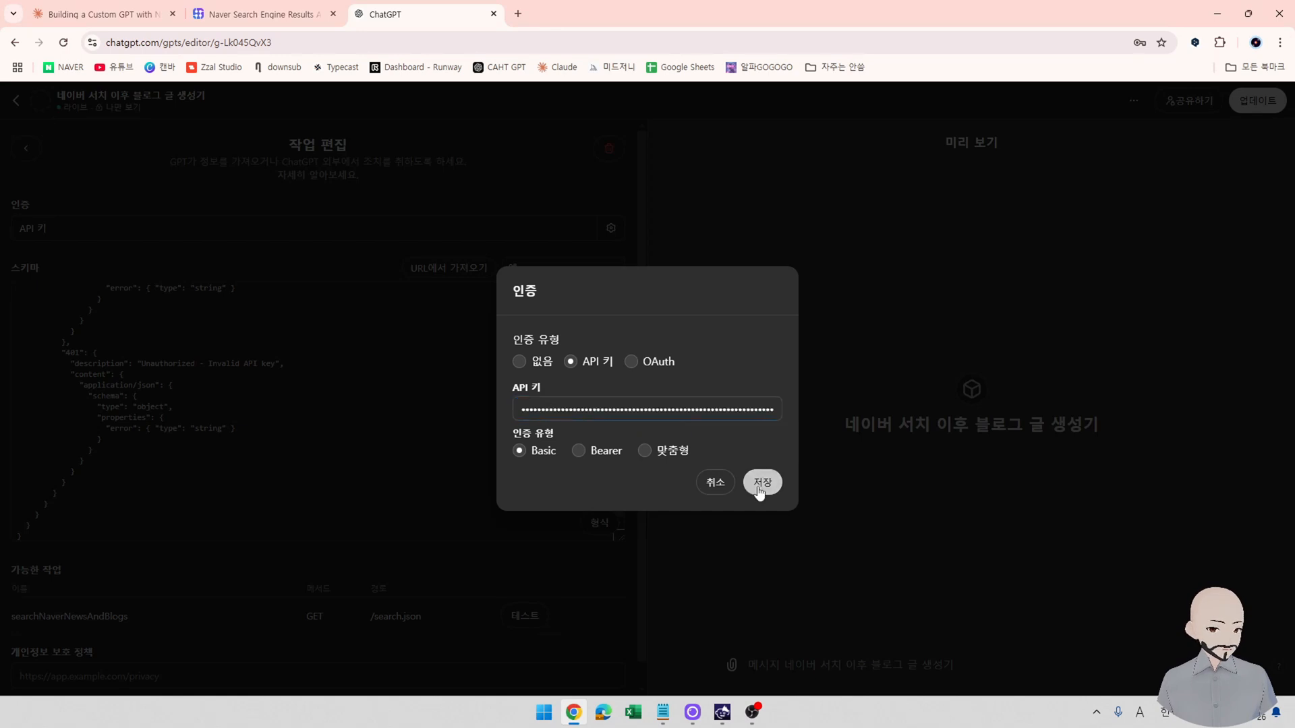
Update the GPT and test the searchNaverNewsAndBlogs action, always allowing the connection to serpapi.com.
{"action": "left_click", "coordinate": [1257, 100]}
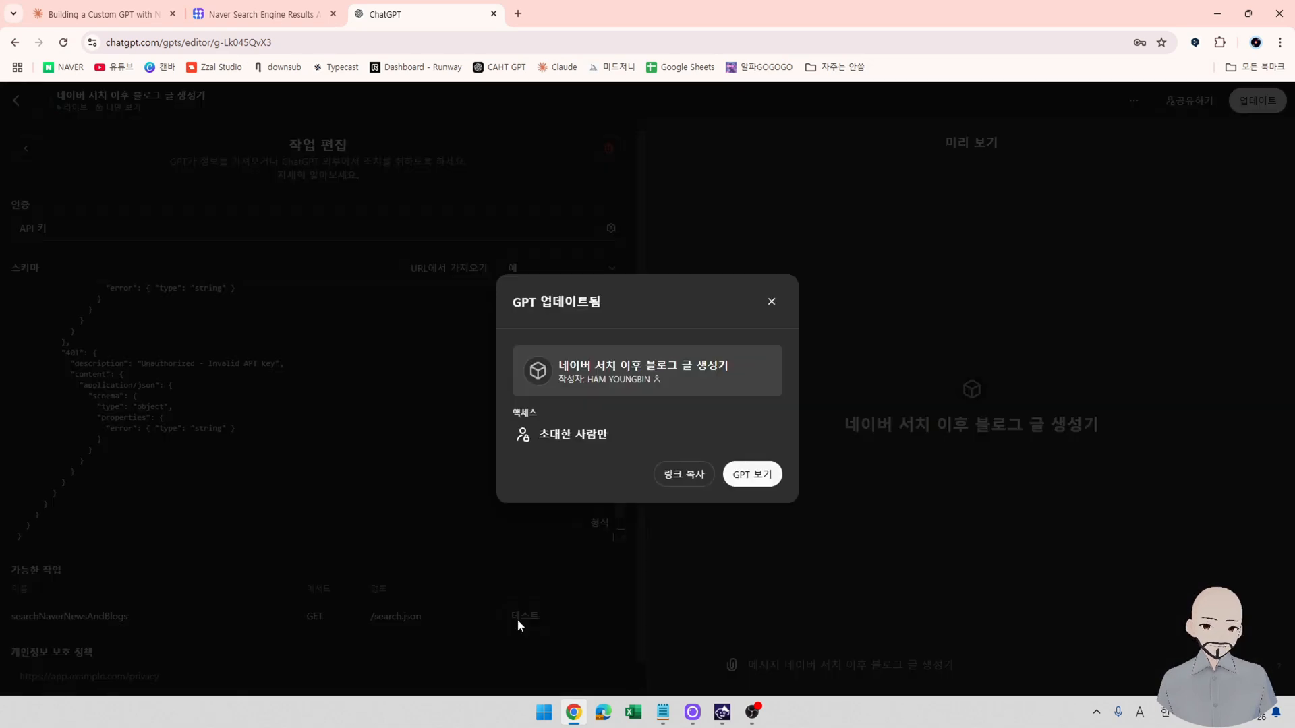
{"action": "left_click", "coordinate": [772, 302]}
{"action": "left_click", "coordinate": [528, 615]}
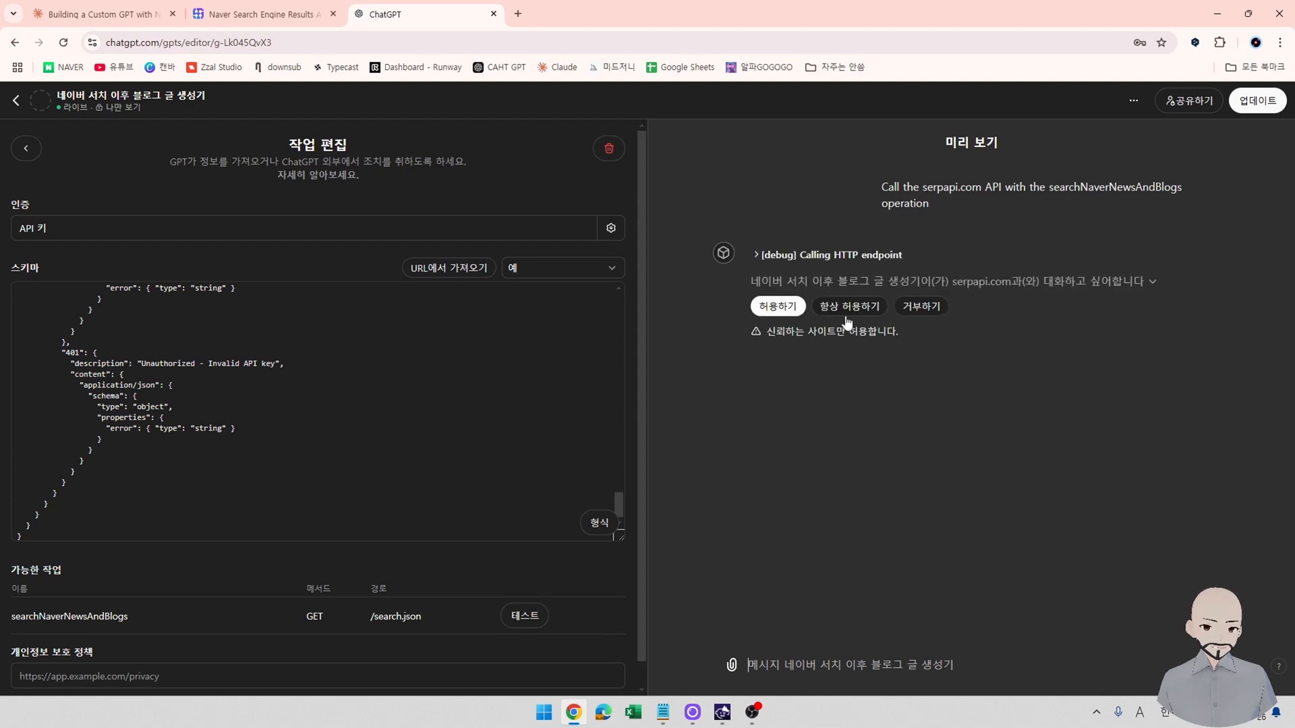
{"action": "left_click", "coordinate": [848, 314]}
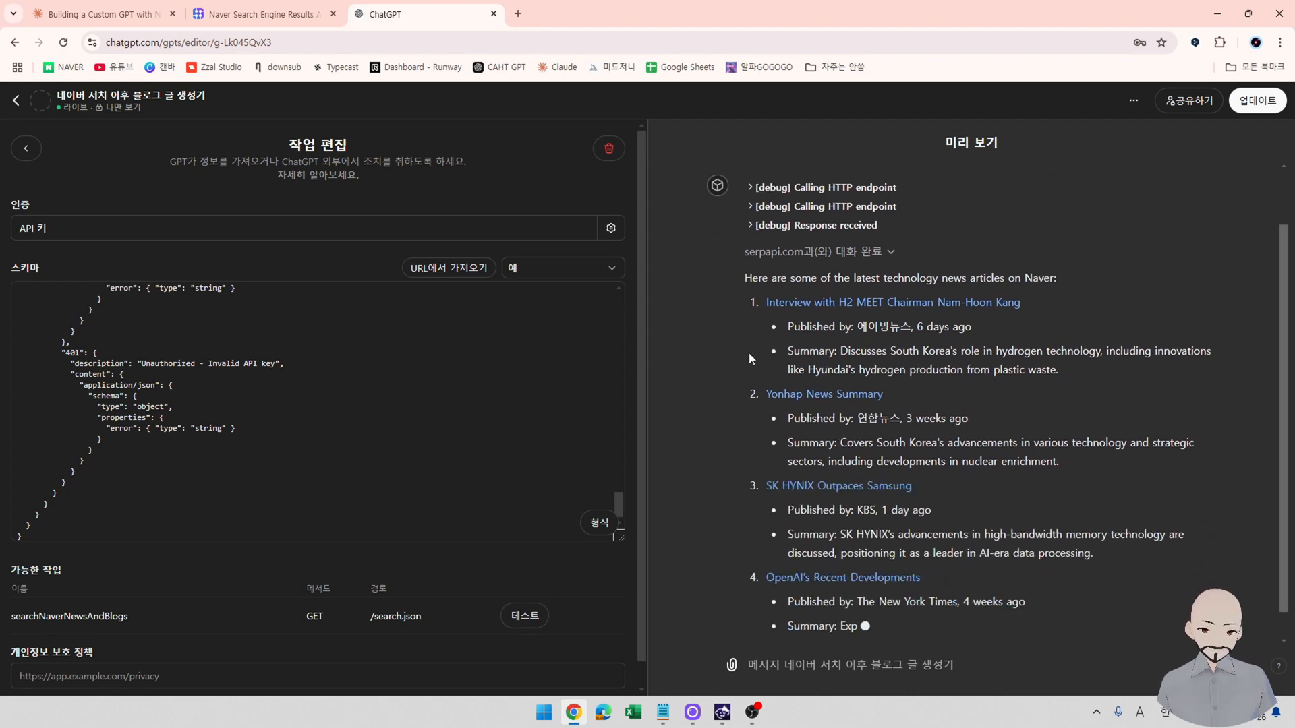
Open the SK HYNIX article linked in the test answer, skim it and close the page.
{"action": "left_click", "coordinate": [836, 481]}
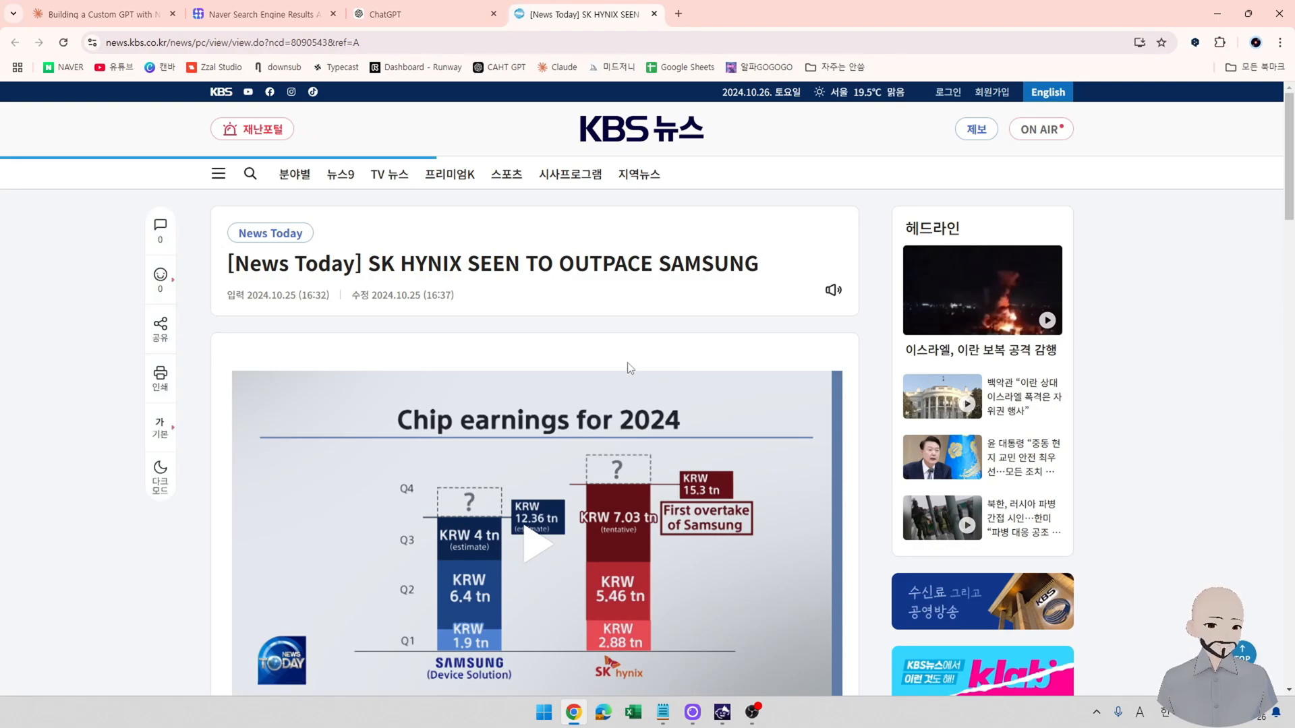
{"action": "scroll", "coordinate": [517, 385], "scroll_direction": "down", "scroll_amount": 8}
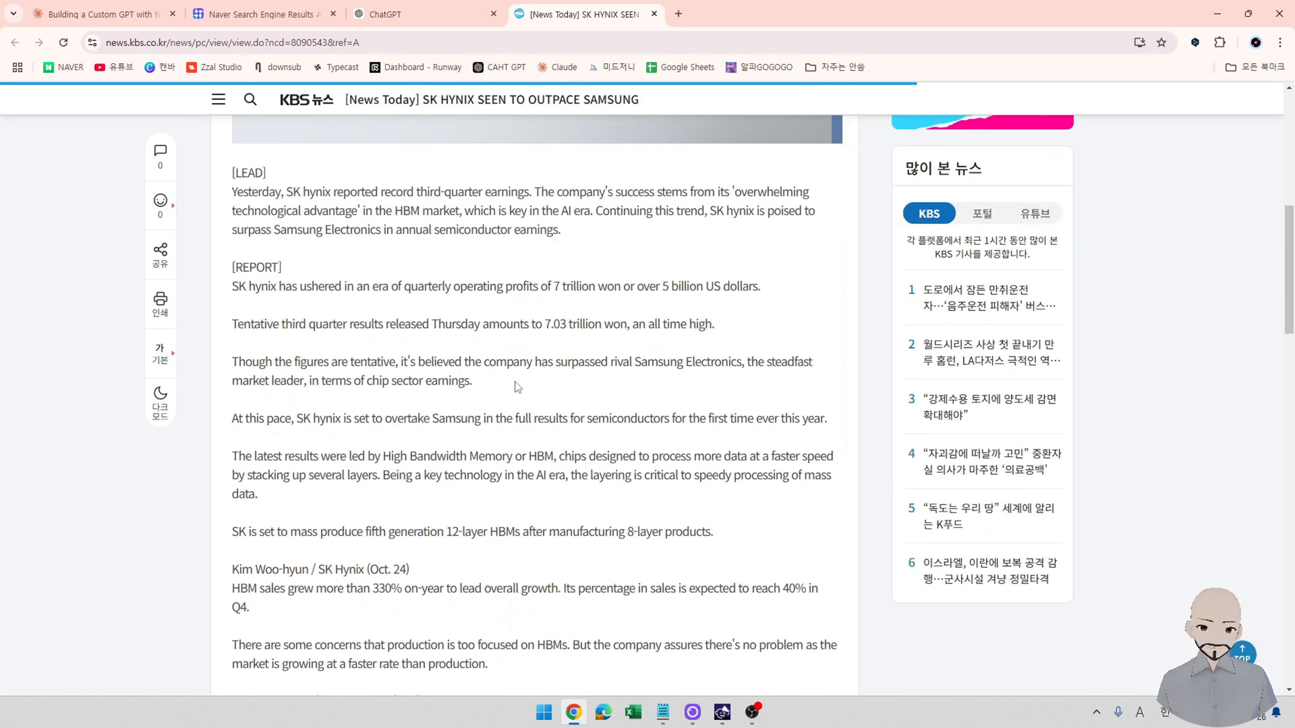
{"action": "scroll", "coordinate": [517, 386], "scroll_direction": "up", "scroll_amount": 5}
{"action": "scroll", "coordinate": [516, 382], "scroll_direction": "up", "scroll_amount": 3}
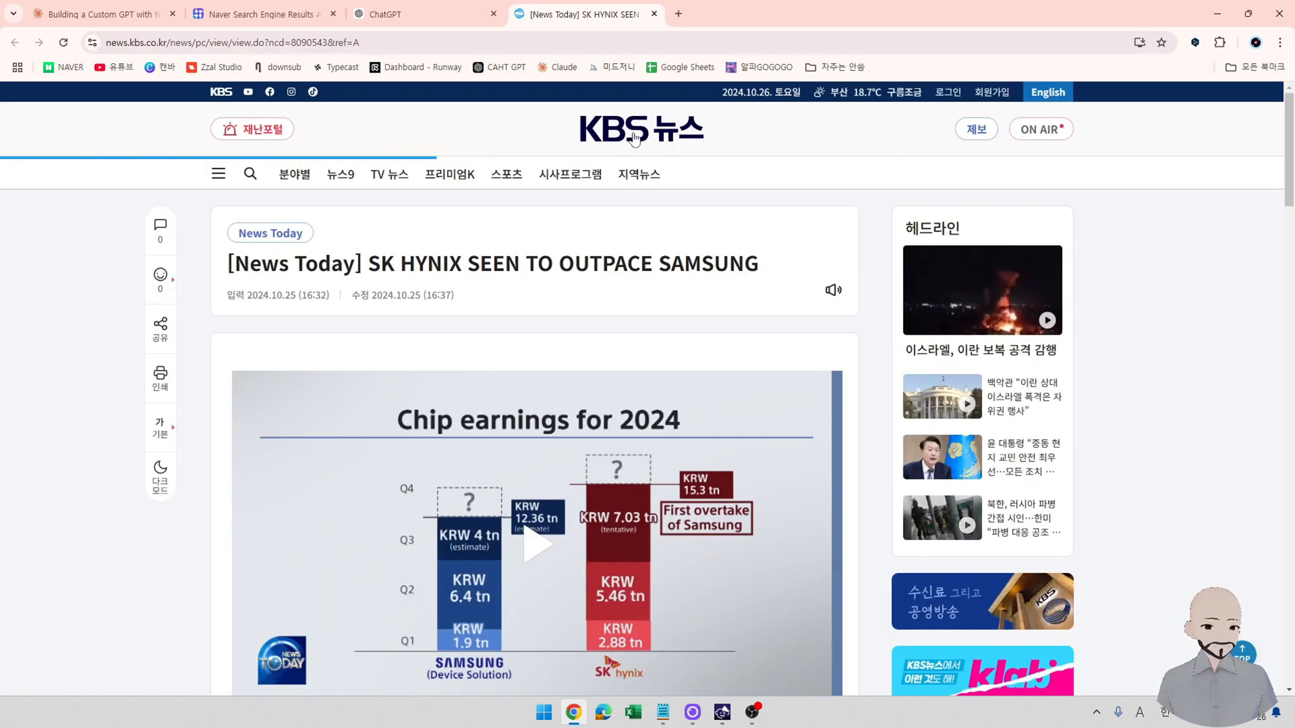
{"action": "left_click", "coordinate": [653, 13]}
Ask the GPT preview for news and blog posts on "플랙프라이데이" and look through the articles it lists.
{"action": "left_click", "coordinate": [878, 670]}
{"action": "type", "text": "D"}
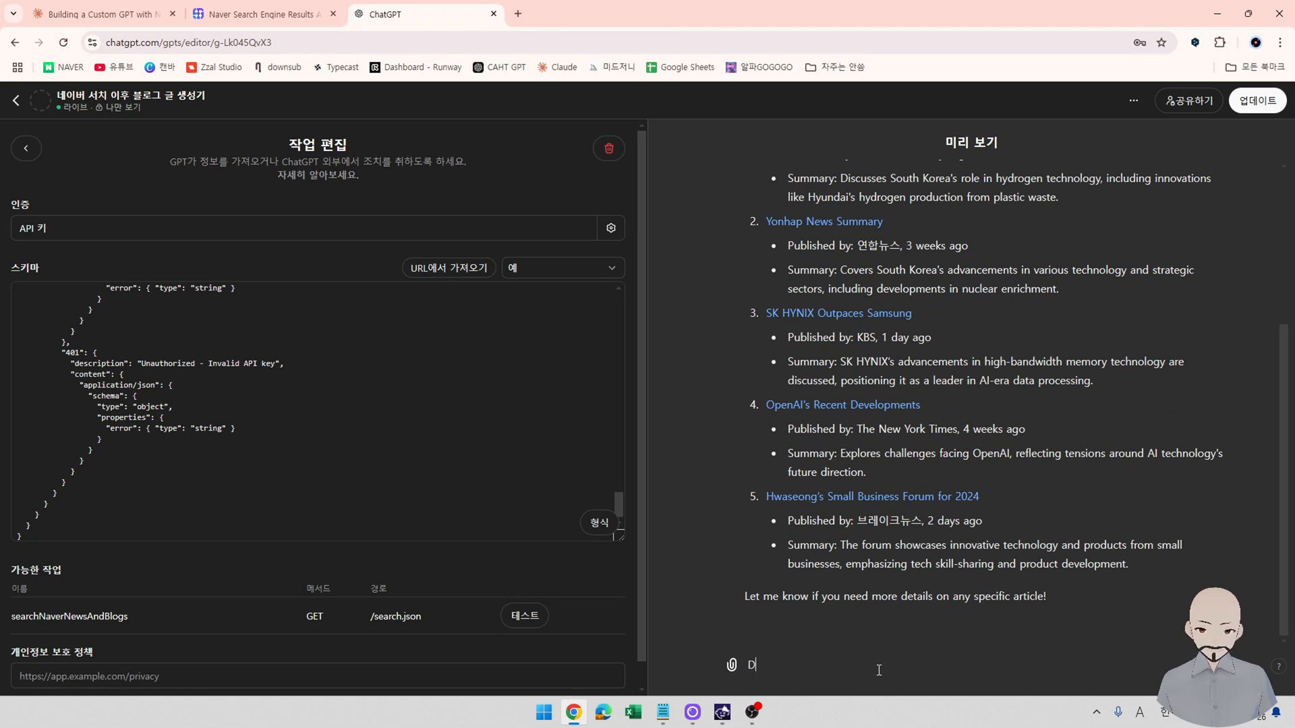
{"action": "key", "text": "BackSpace"}
{"action": "key", "text": "Hangul"}
{"action": "type", "text": "플래"}
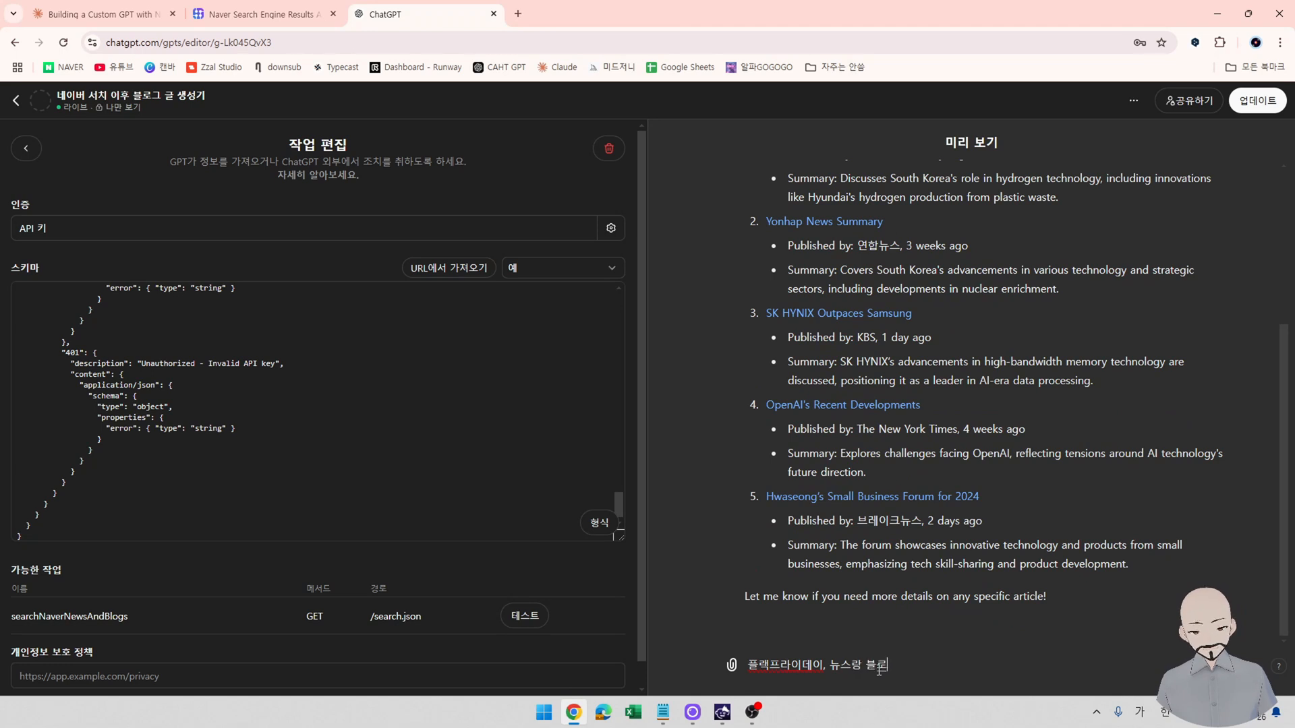
{"action": "key", "text": "Return"}
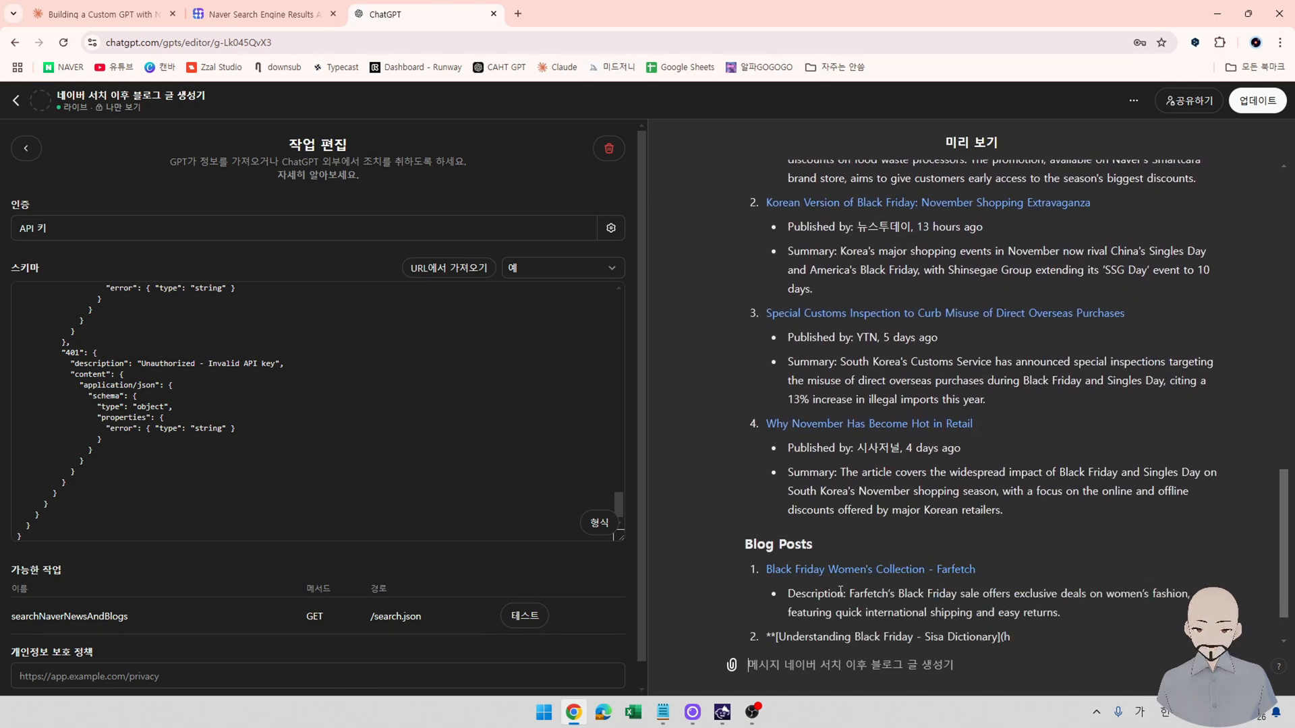
{"action": "scroll", "coordinate": [841, 592], "scroll_direction": "up", "scroll_amount": 4}
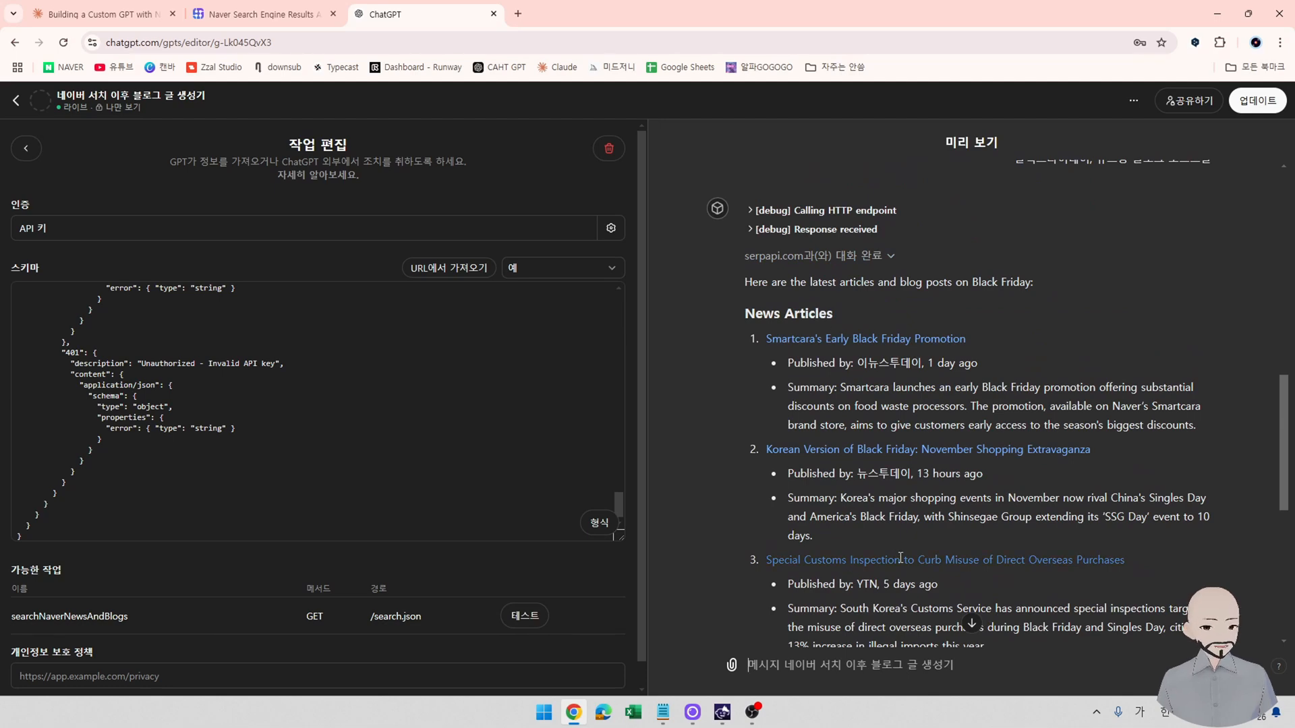
{"action": "scroll", "coordinate": [900, 558], "scroll_direction": "down", "scroll_amount": 6}
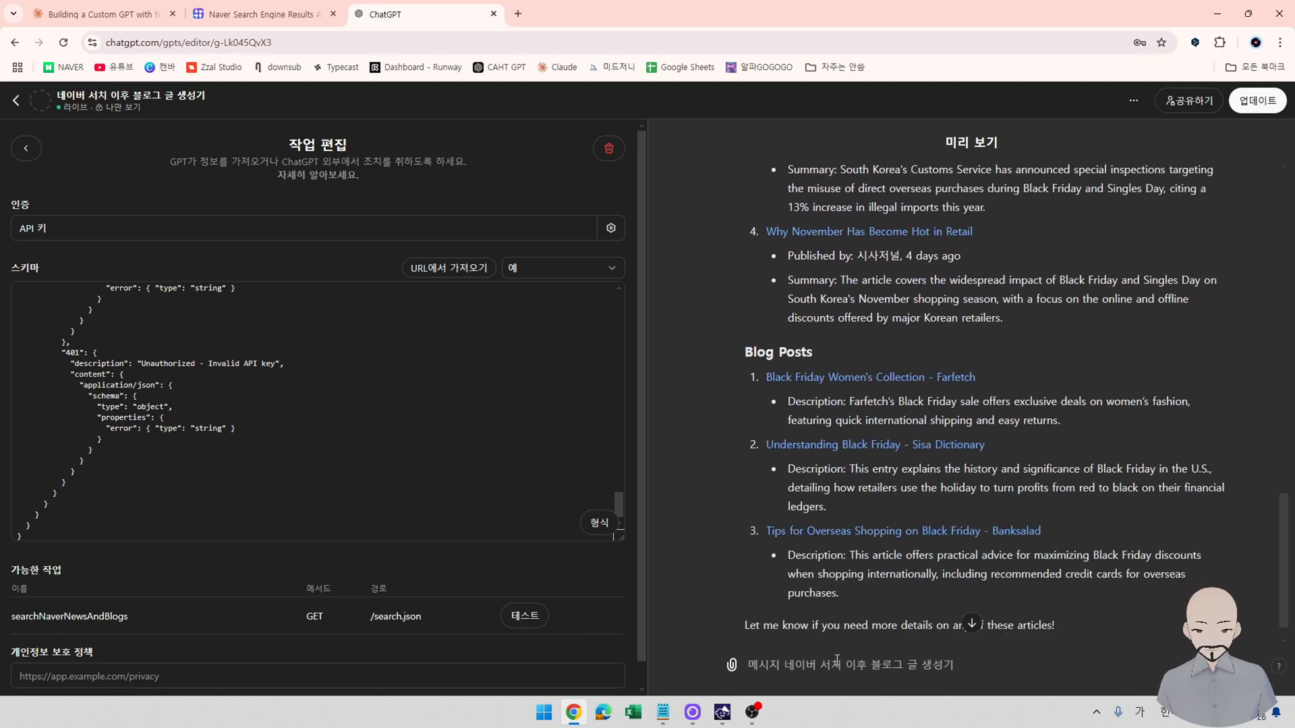
Send "한국말로 해주고, 블로그 포스트 1번을 더 분석을해서 SEO 블로그 글 형식으로 재탄생 시켜줘" in the preview and read the resulting article.
{"action": "type", "text": "해"}
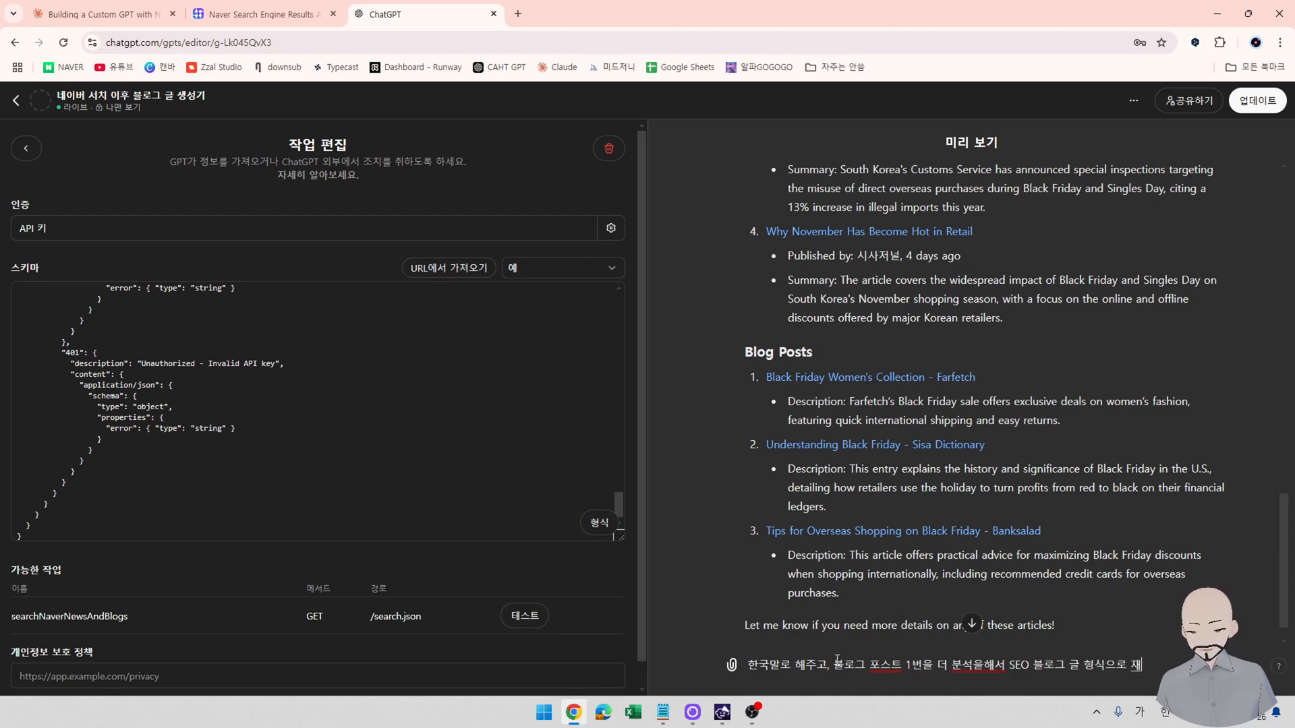
{"action": "type", "text": "시켜줘"}
{"action": "key", "text": "Return"}
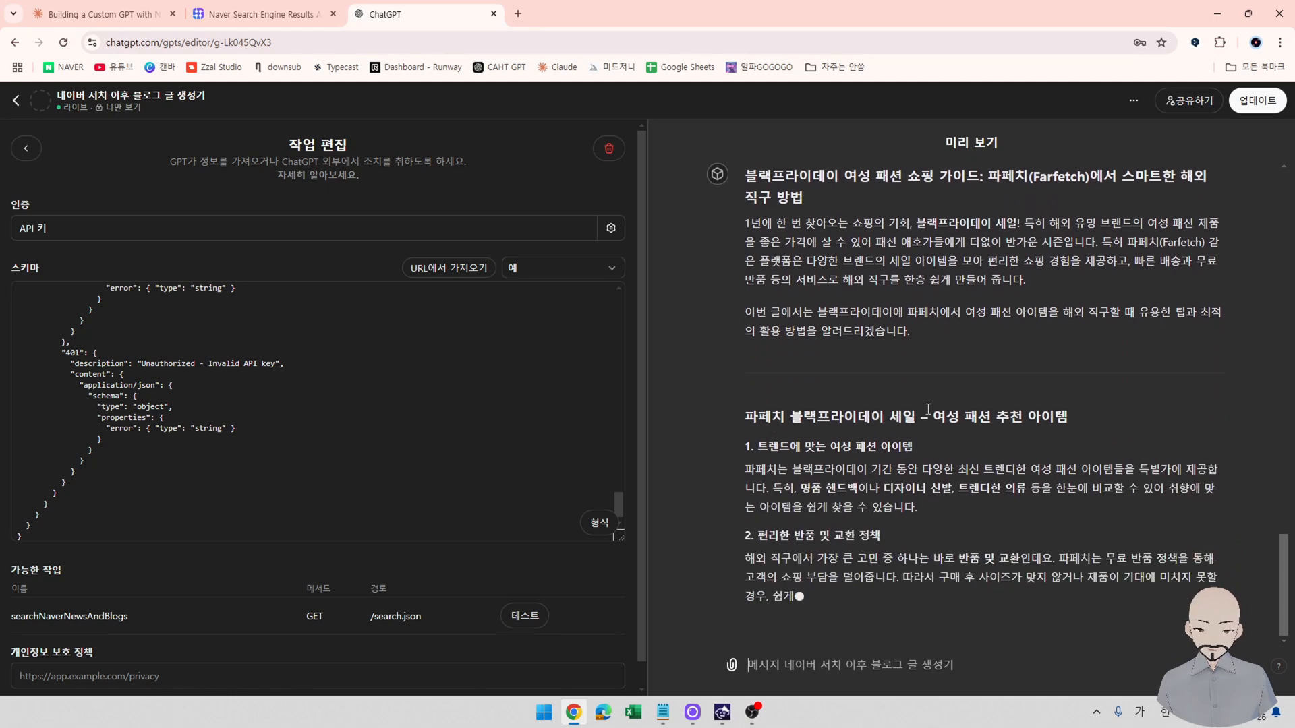
{"action": "scroll", "coordinate": [781, 441], "scroll_direction": "up", "scroll_amount": 2}
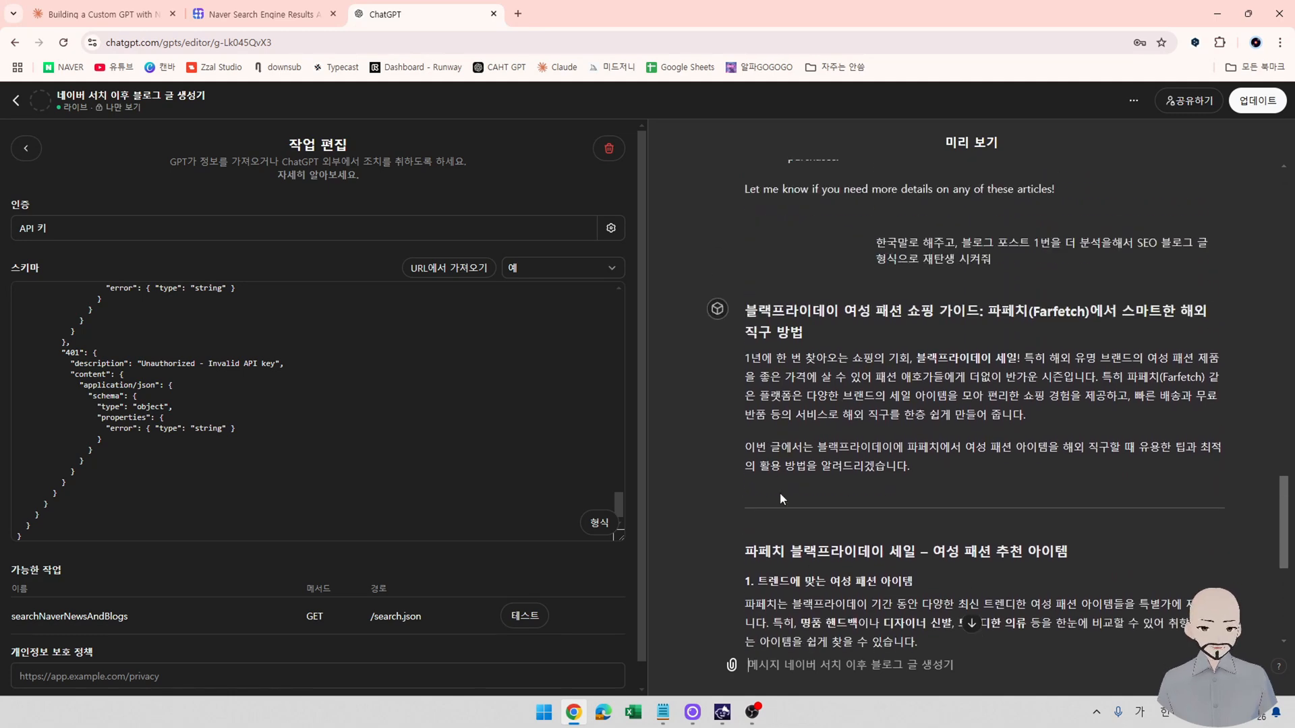
{"action": "scroll", "coordinate": [780, 499], "scroll_direction": "down", "scroll_amount": 5}
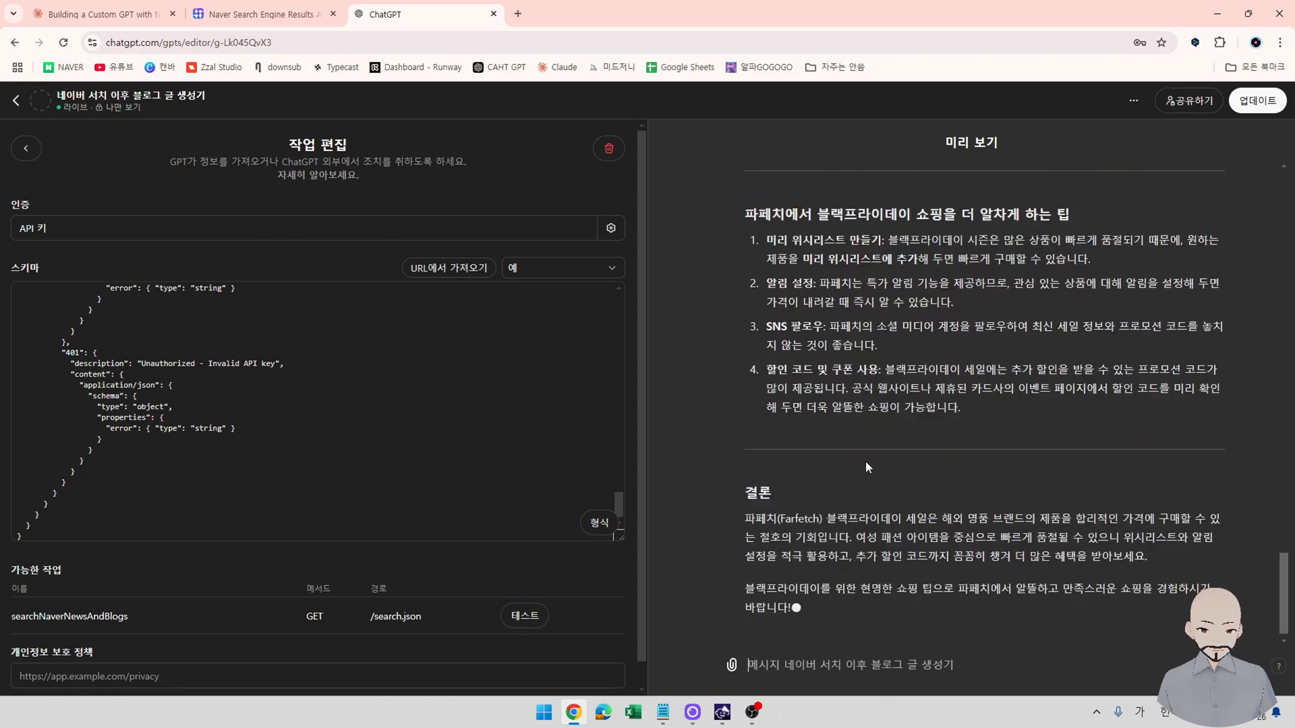
Look back at the start of the generated Black Friday article and return to the GPT's main configuration.
{"action": "scroll", "coordinate": [867, 468], "scroll_direction": "up", "scroll_amount": 10}
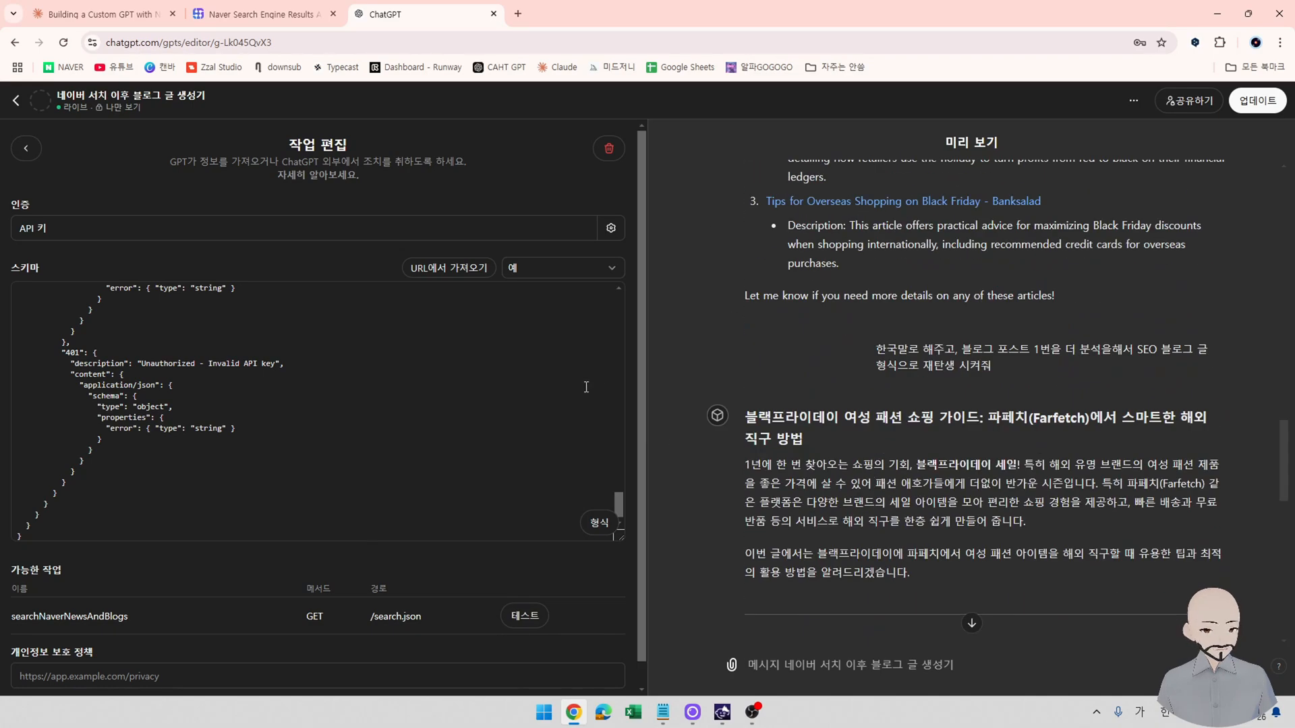
{"action": "left_click", "coordinate": [19, 159]}
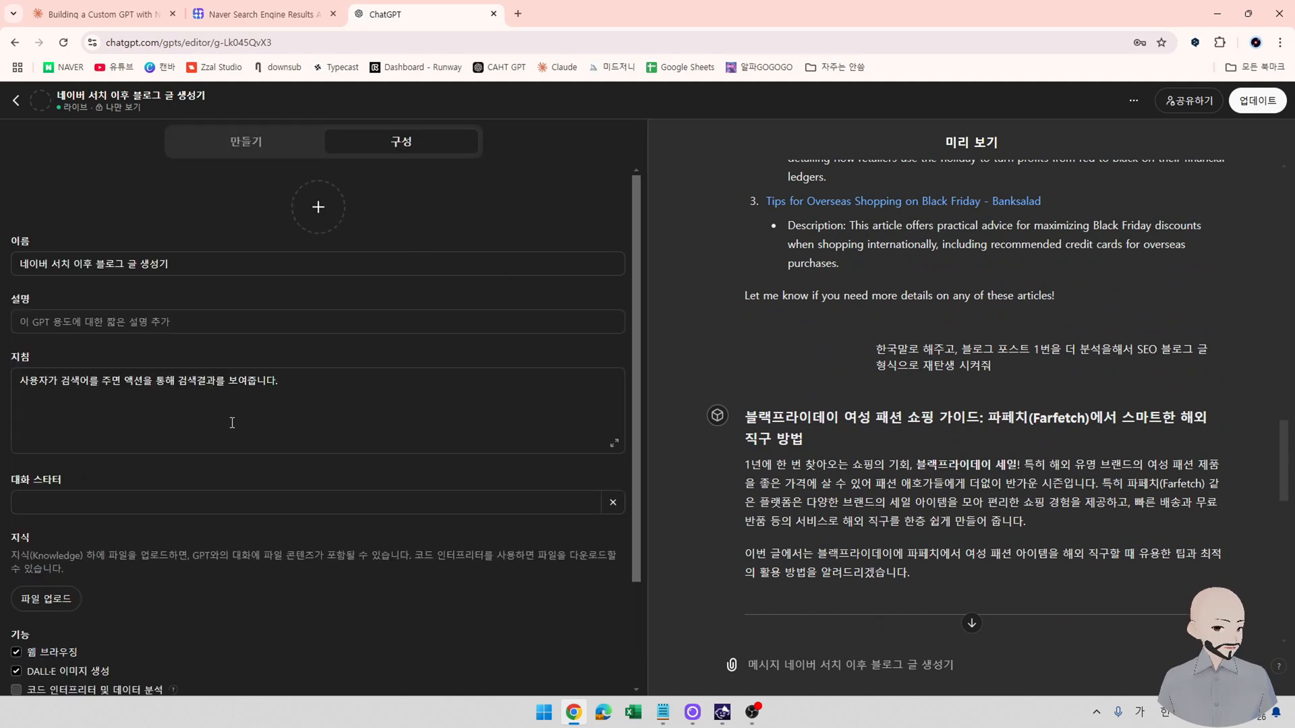
{"action": "left_click", "coordinate": [343, 391]}
{"action": "key", "text": "Return"}
{"action": "key", "text": "Return"}
{"action": "type", "text": "ㅁㅇㄴ"}
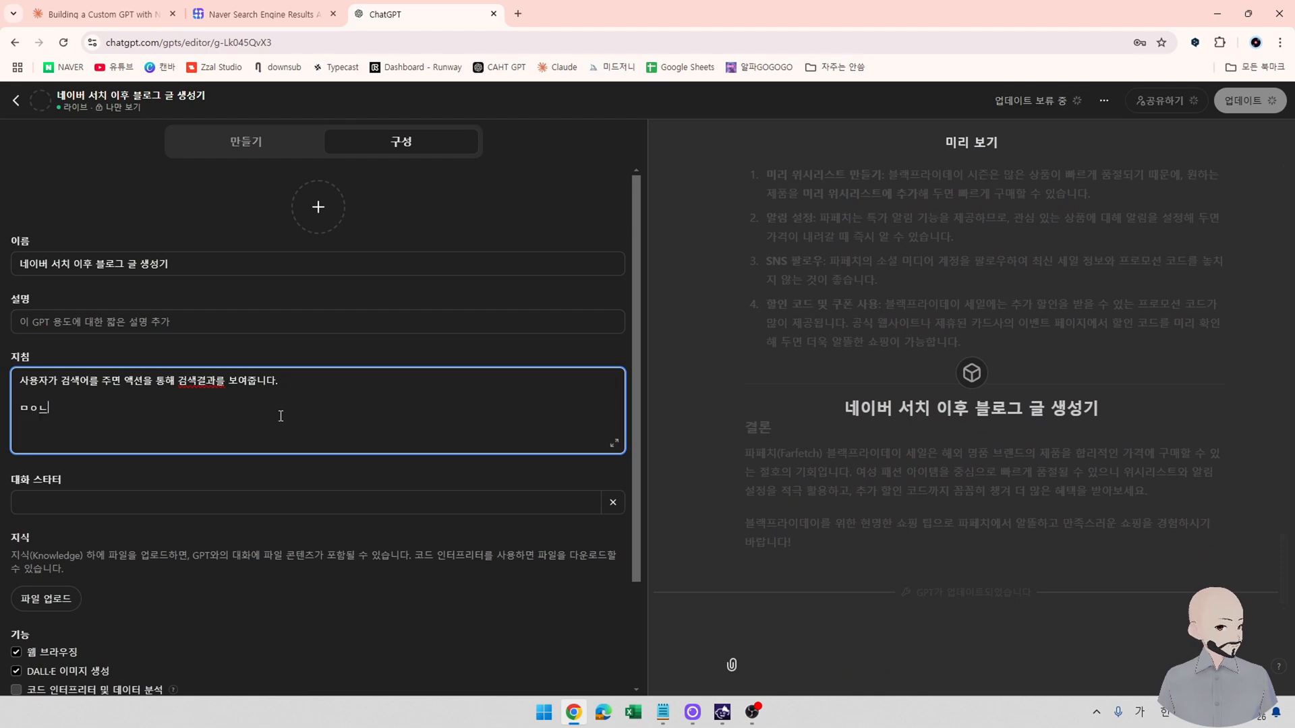
{"action": "key", "text": "BackSpace"}
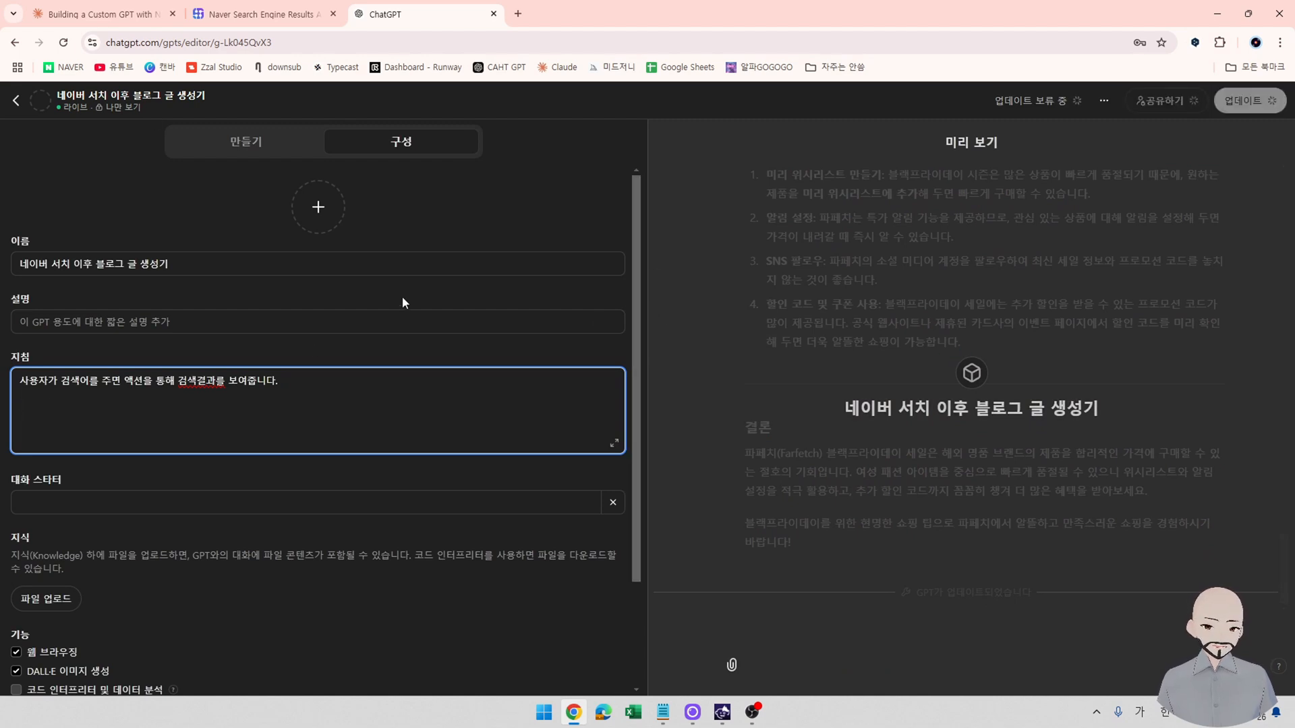
Leave the GPT editor and switch to the Claude conversation, going back to its first schema prompt.
{"action": "left_click", "coordinate": [16, 100]}
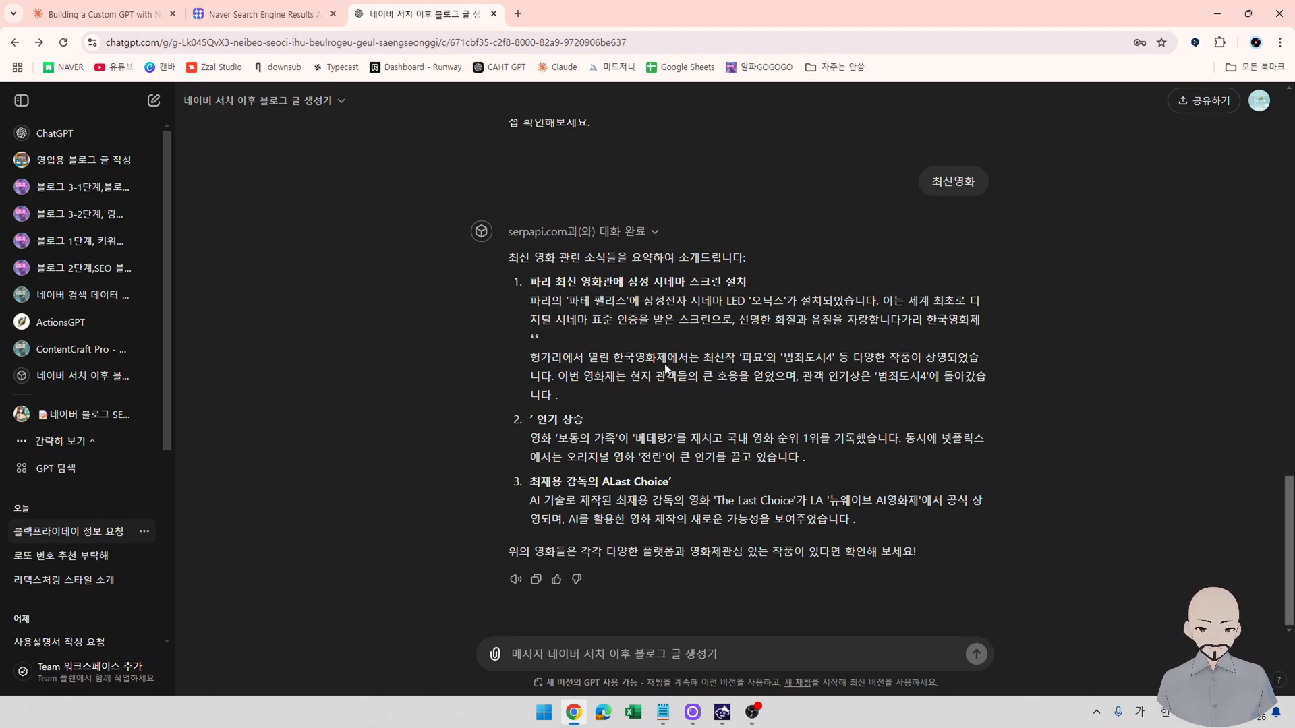
{"action": "left_click", "coordinate": [101, 14]}
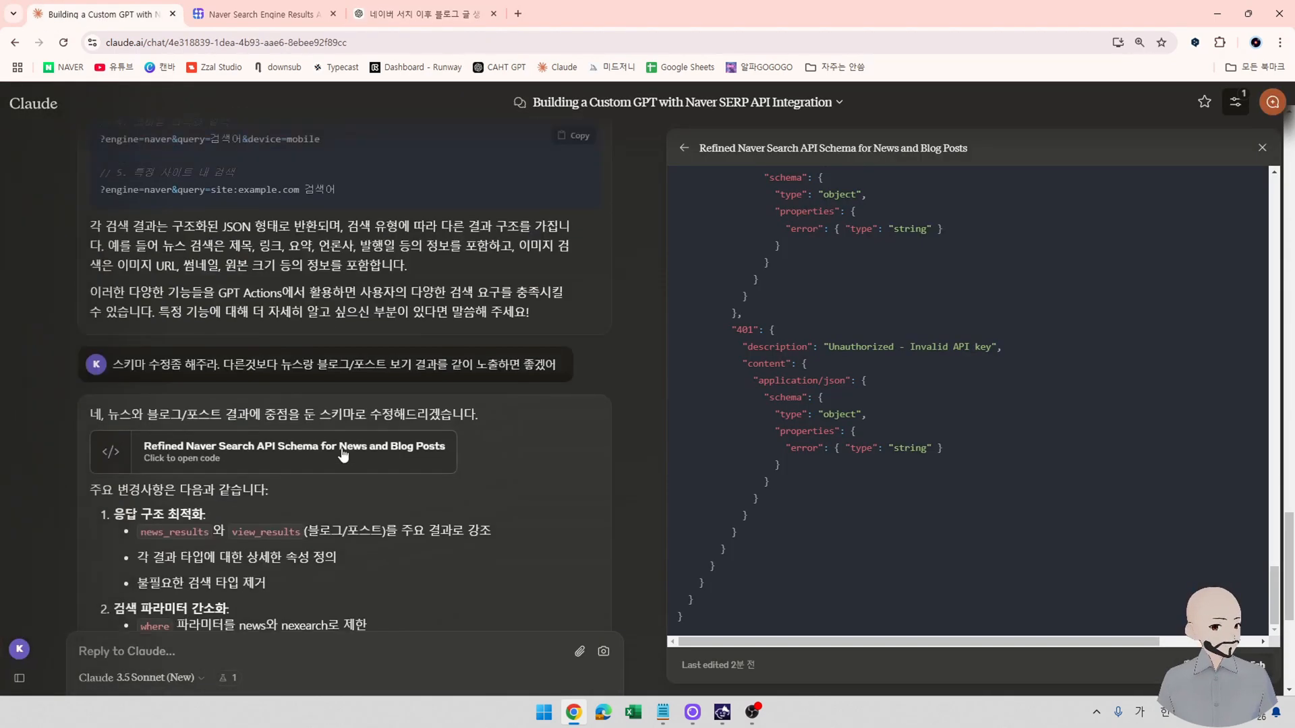
{"action": "scroll", "coordinate": [343, 456], "scroll_direction": "up", "scroll_amount": 10}
{"action": "left_click_drag", "start_coordinate": [1277, 421], "coordinate": [1231, 192]}
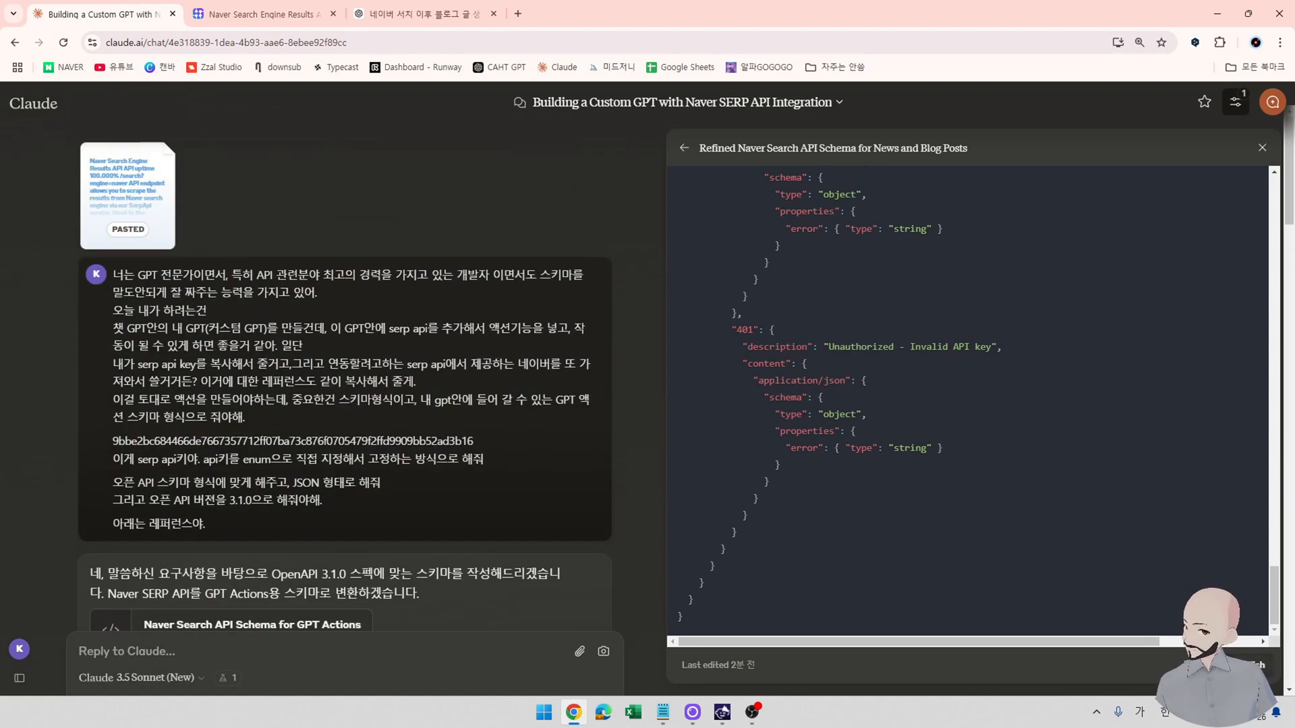
{"action": "key", "text": "alt+Tab"}
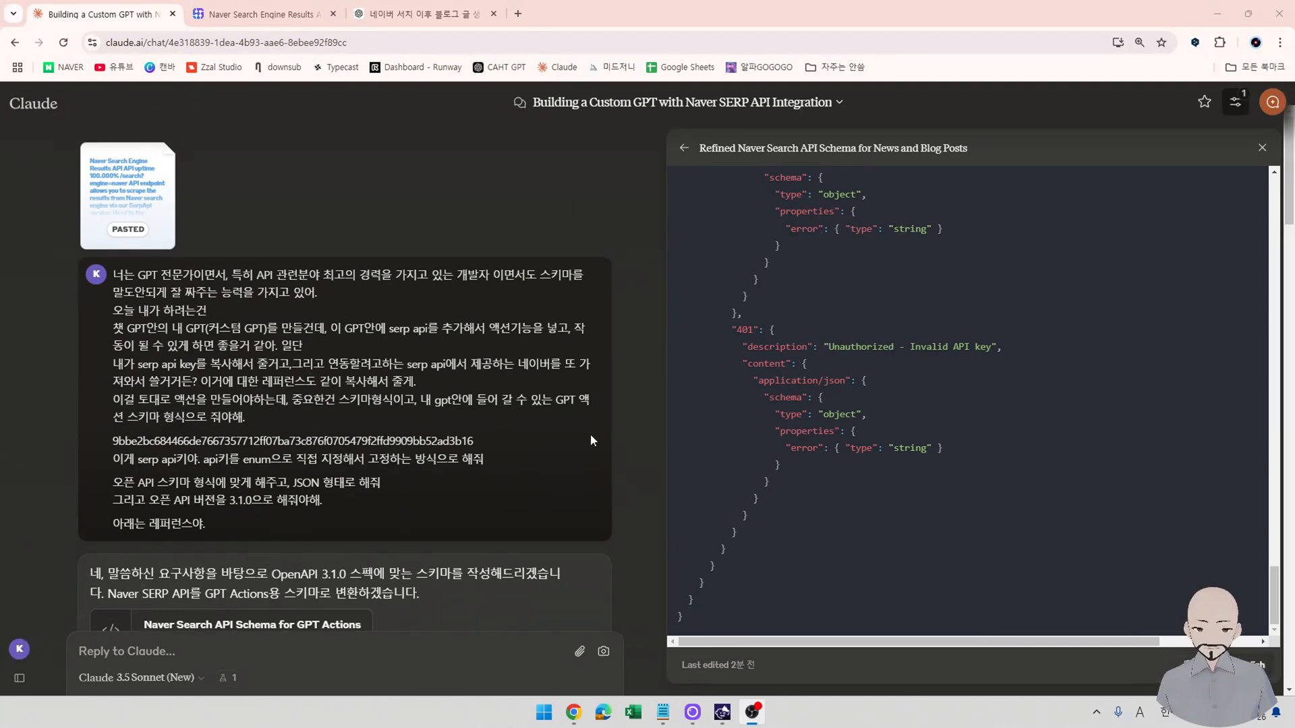
{"action": "key", "text": "alt+Tab"}
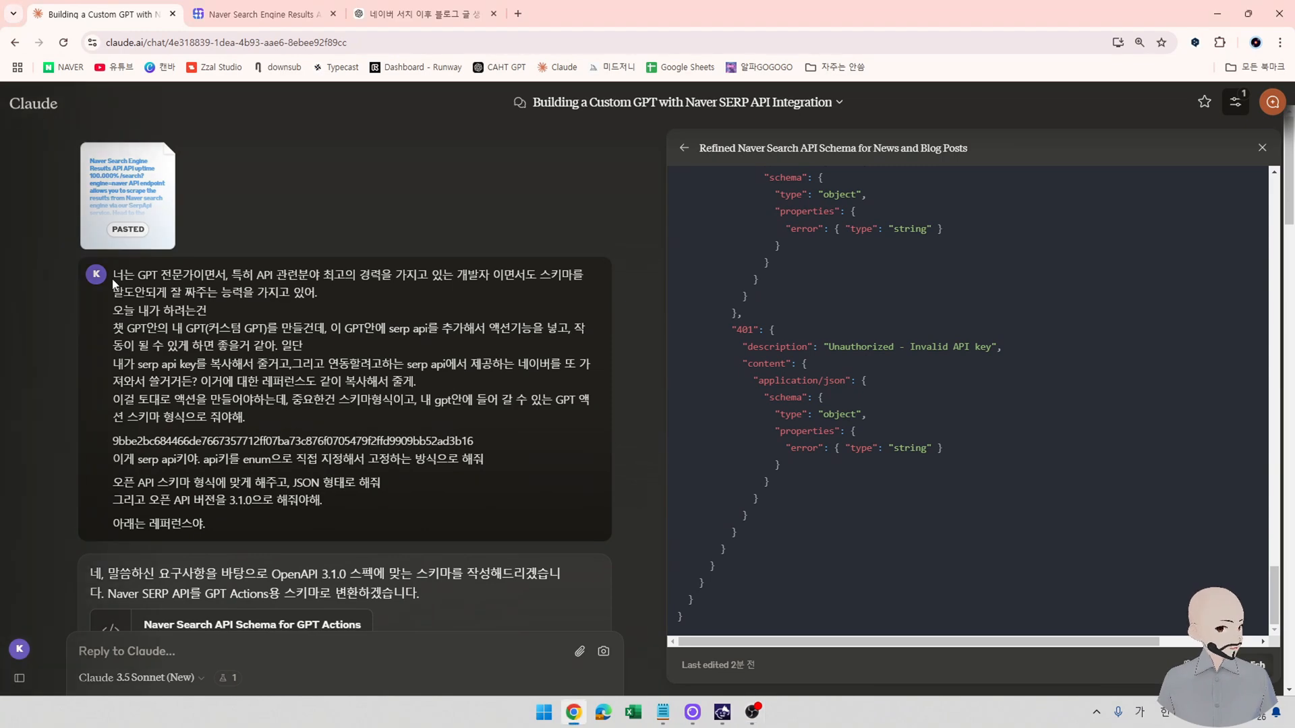
Copy the whole first schema prompt, including the SerpApi API key, into the message of a new Claude chat.
{"action": "left_click_drag", "start_coordinate": [118, 277], "coordinate": [257, 530]}
{"action": "key", "text": "ctrl+c"}
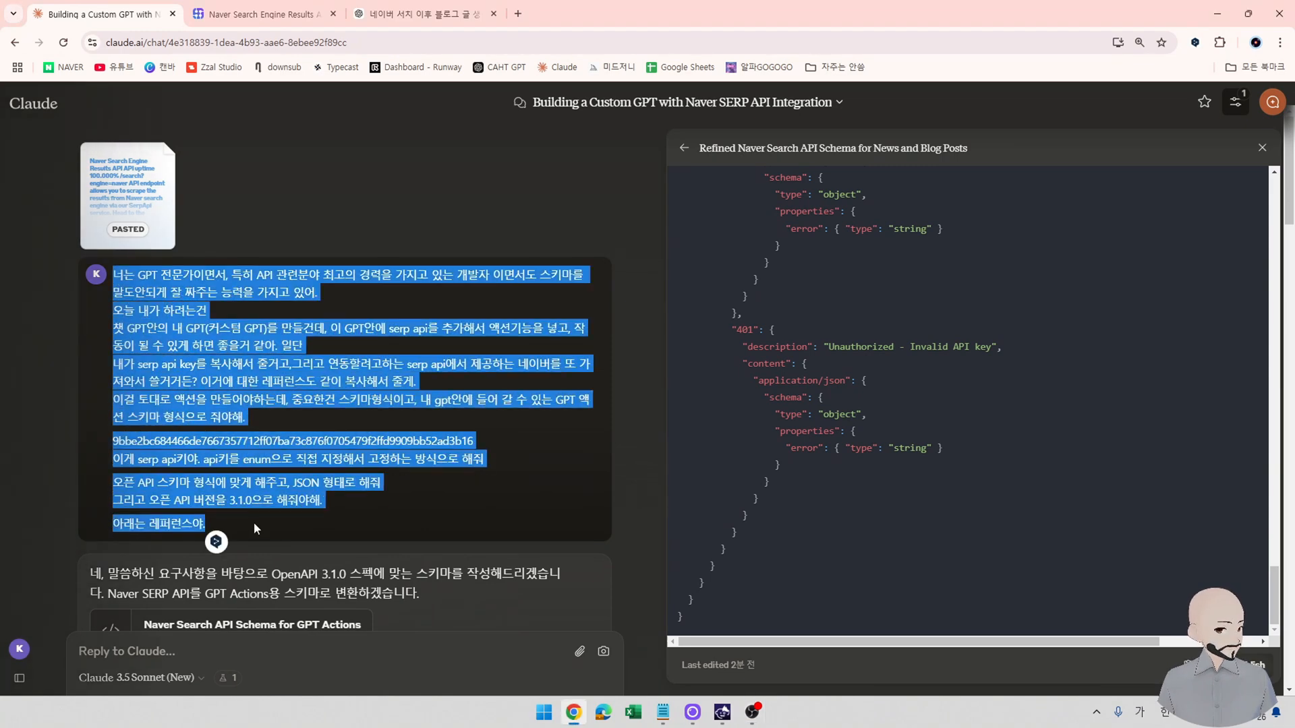
{"action": "left_click", "coordinate": [238, 364]}
{"action": "mouse_move", "coordinate": [54, 159]}
{"action": "left_click", "coordinate": [64, 135]}
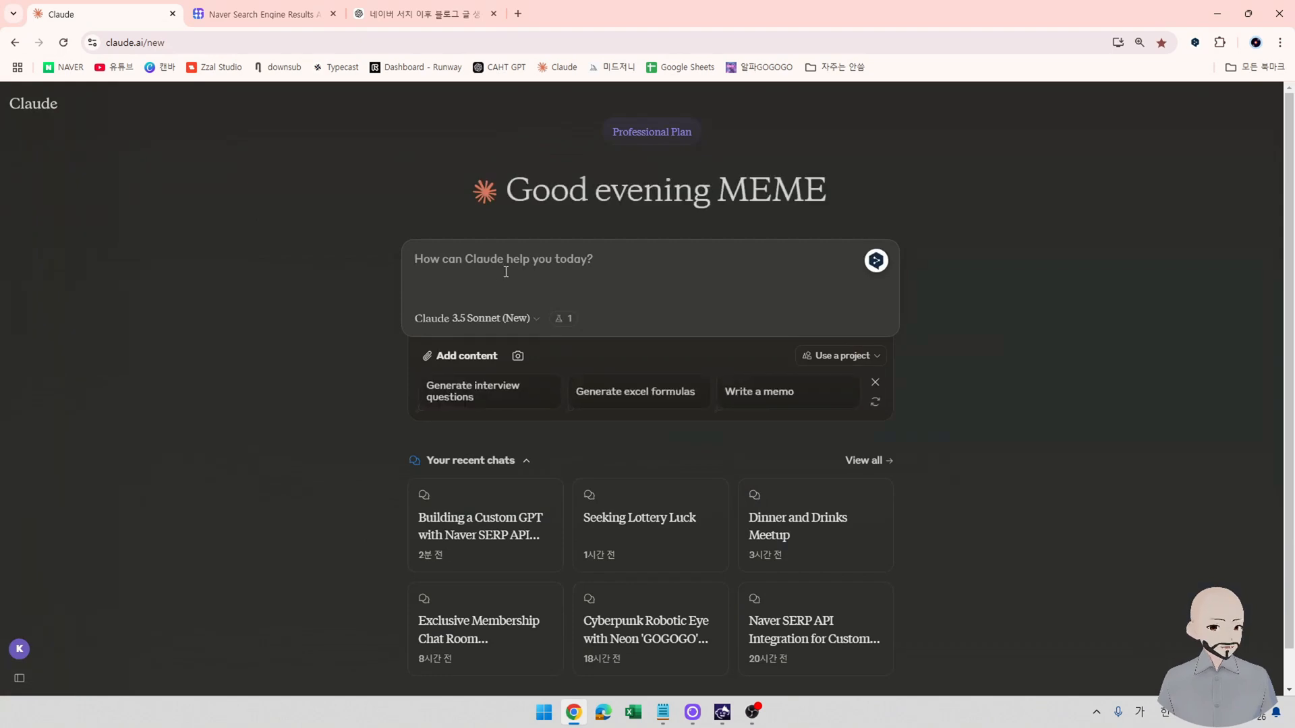
{"action": "key", "text": "ctrl+v"}
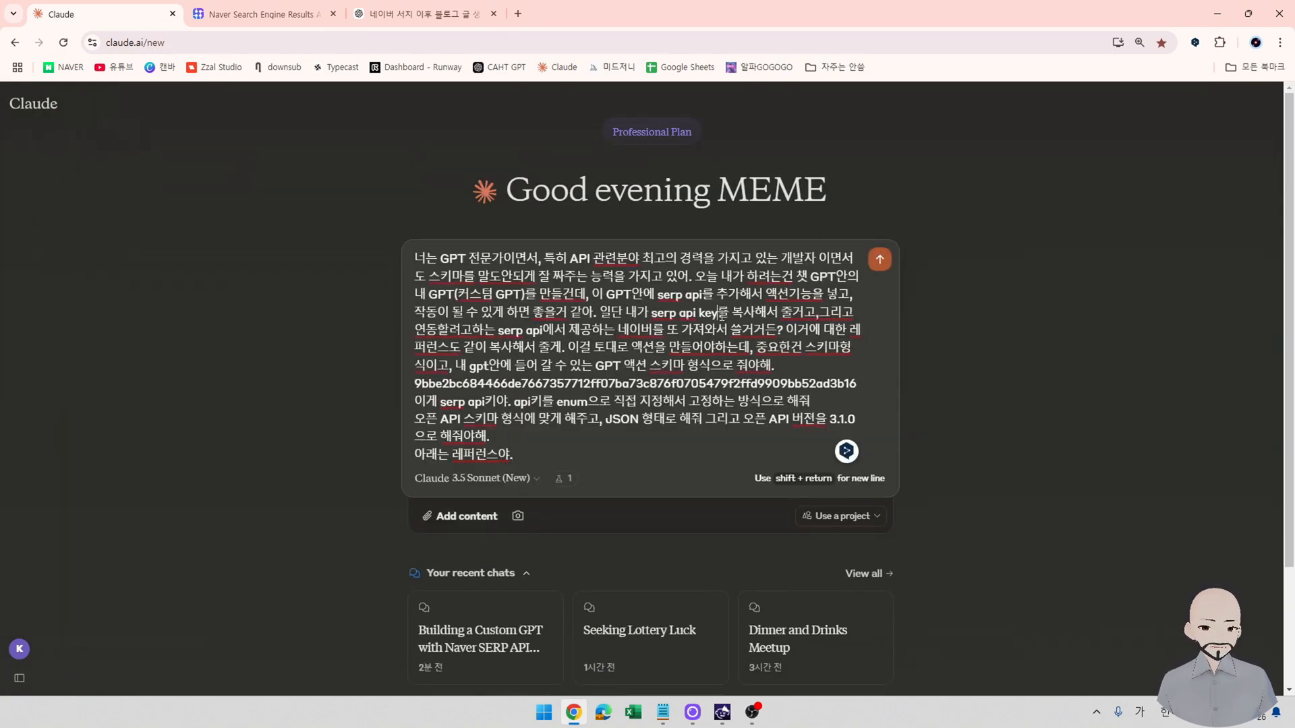
Find "네이버" in the pasted prompt and replace it with "구글서치".
{"action": "key", "text": "ctrl+f"}
{"action": "type", "text": "네이버"}
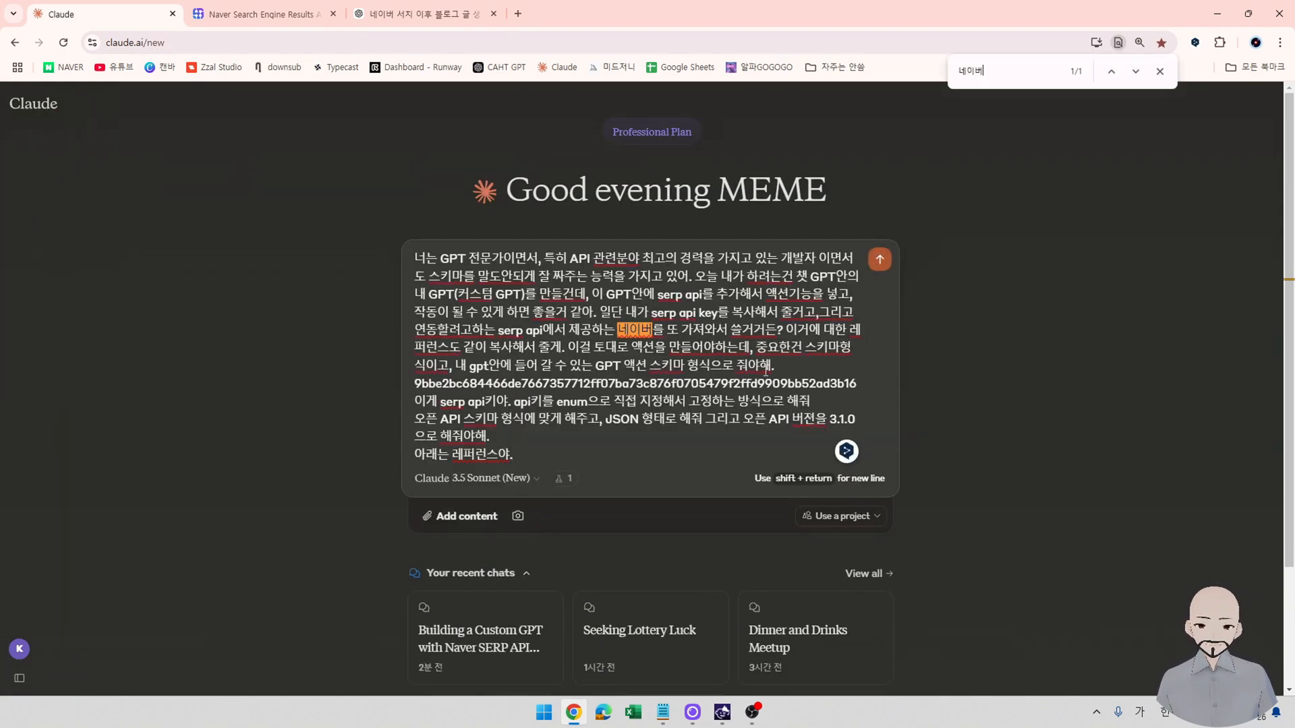
{"action": "key", "text": "BackSpace"}
{"action": "key", "text": "BackSpace"}
{"action": "key", "text": "BackSpace"}
{"action": "type", "text": "구글서치"}
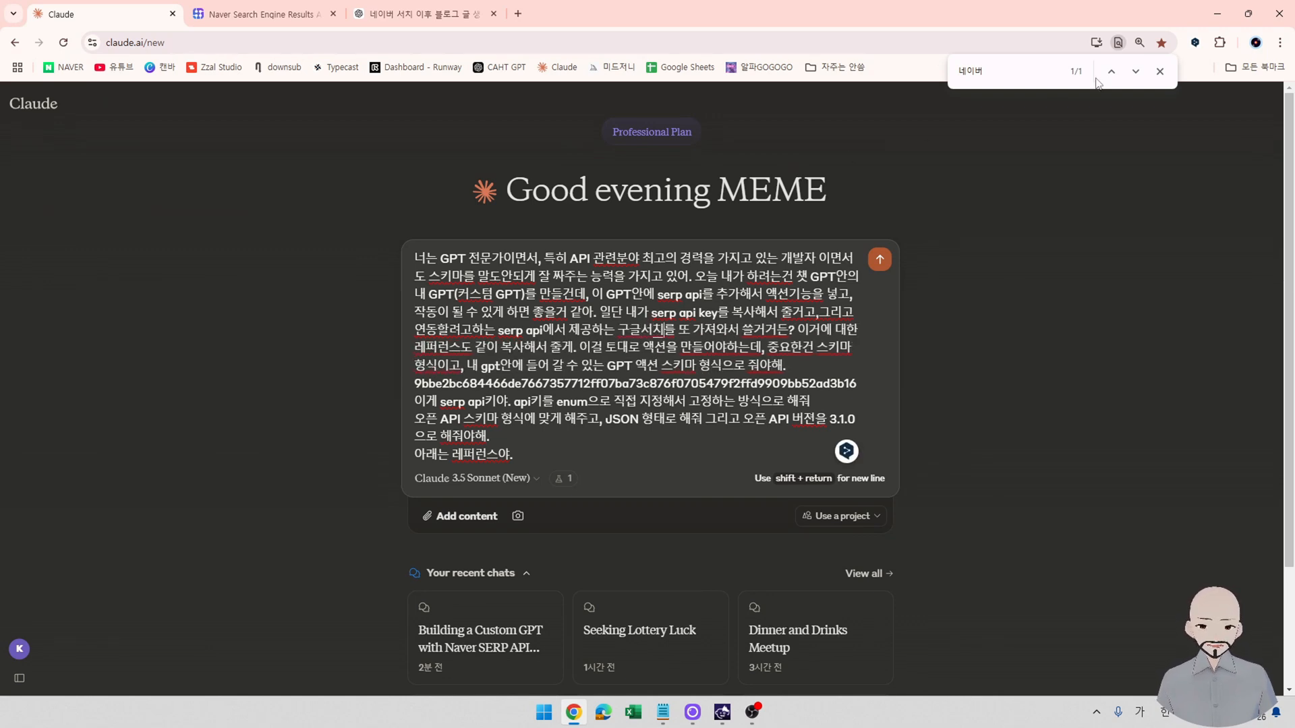
{"action": "left_click", "coordinate": [1161, 73]}
{"action": "key", "text": "ctrl+f"}
{"action": "type", "text": "ㄴ"}
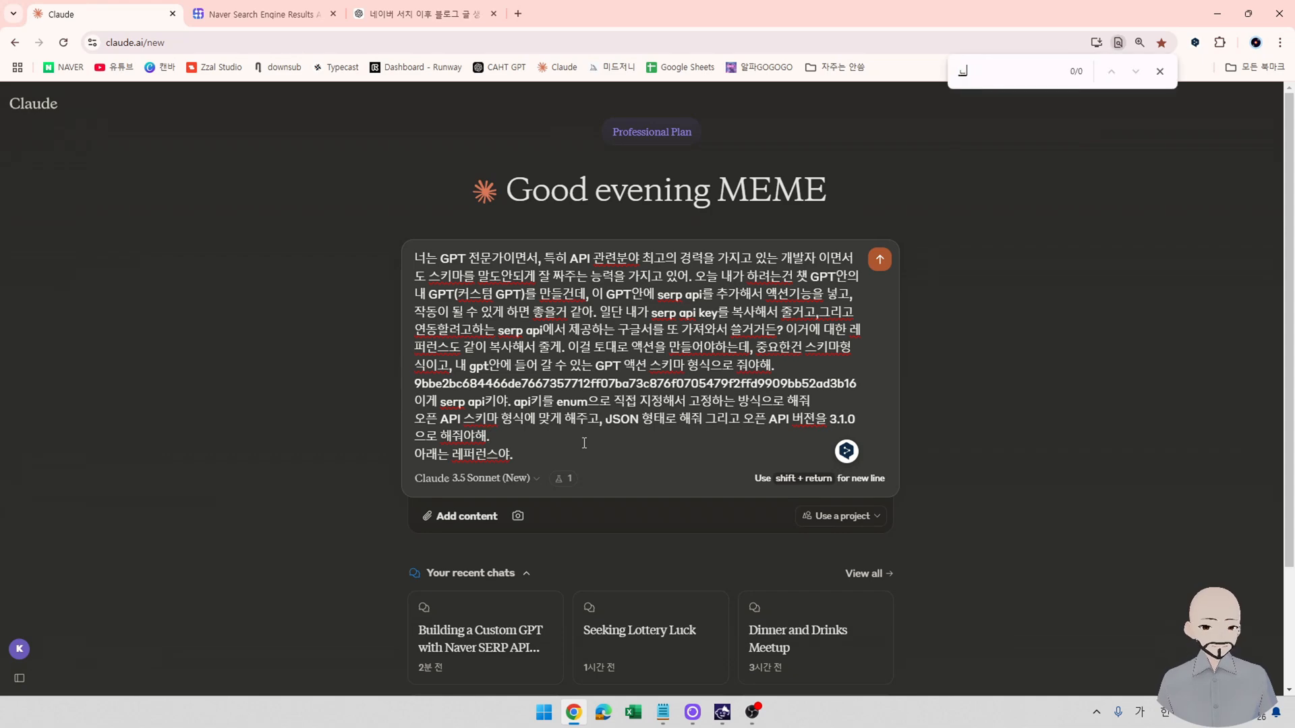
{"action": "key", "text": "Escape"}
{"action": "left_click", "coordinate": [584, 443]}
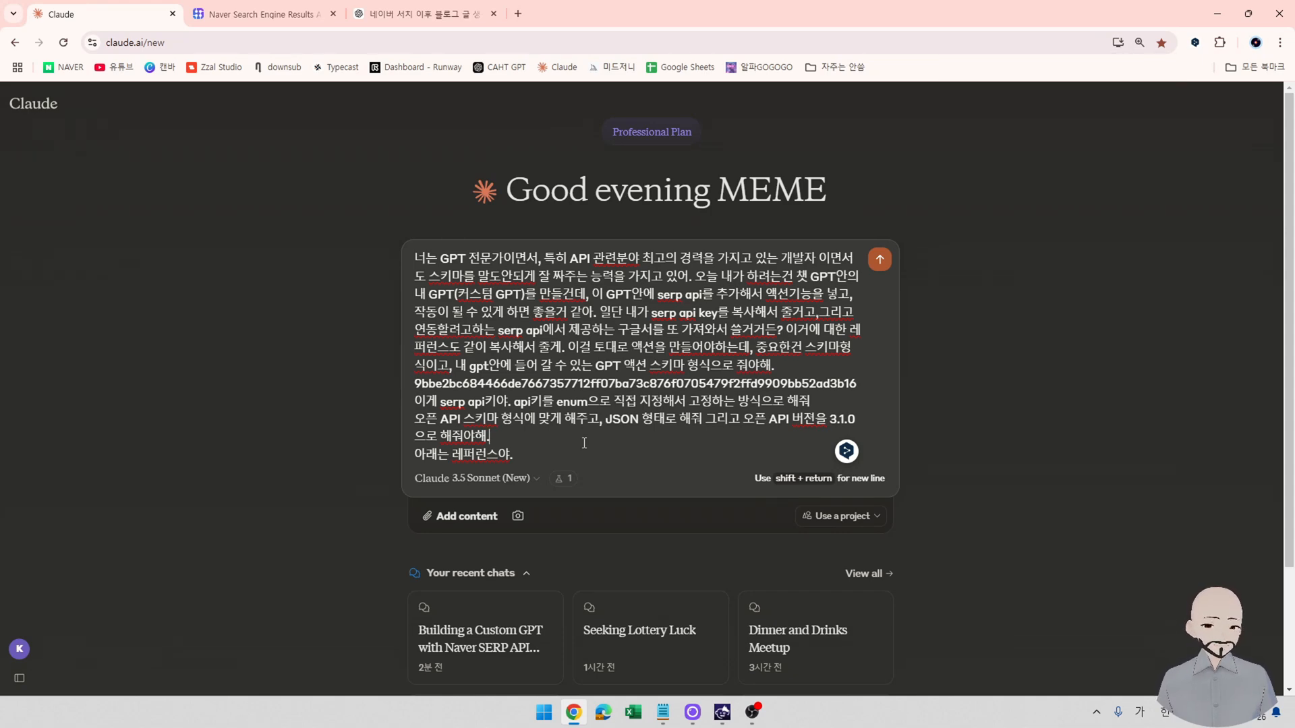
Copy SerpApi's Google Search API documentation into the Claude prompt as the reference and submit the request for the action schema.
{"action": "left_click", "coordinate": [263, 13]}
{"action": "left_click", "coordinate": [89, 229]}
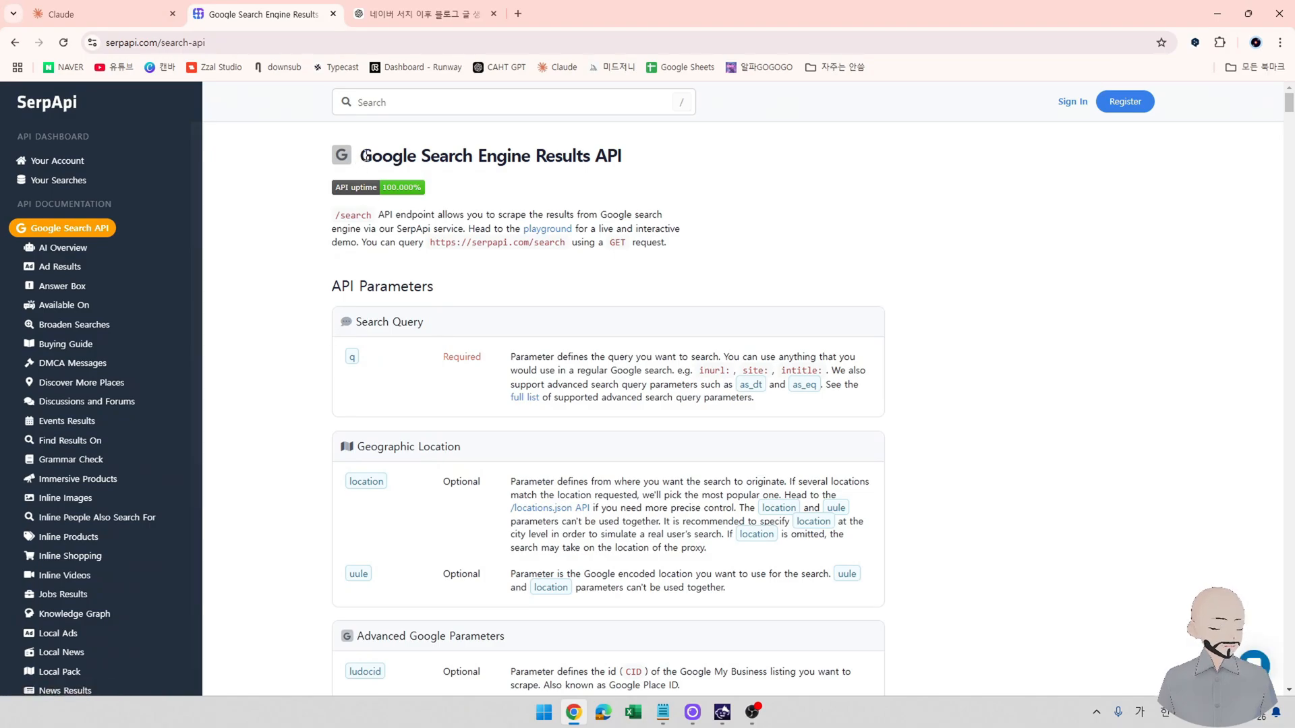
{"action": "left_click_drag", "start_coordinate": [365, 157], "coordinate": [650, 536]}
{"action": "left_click", "coordinate": [405, 14]}
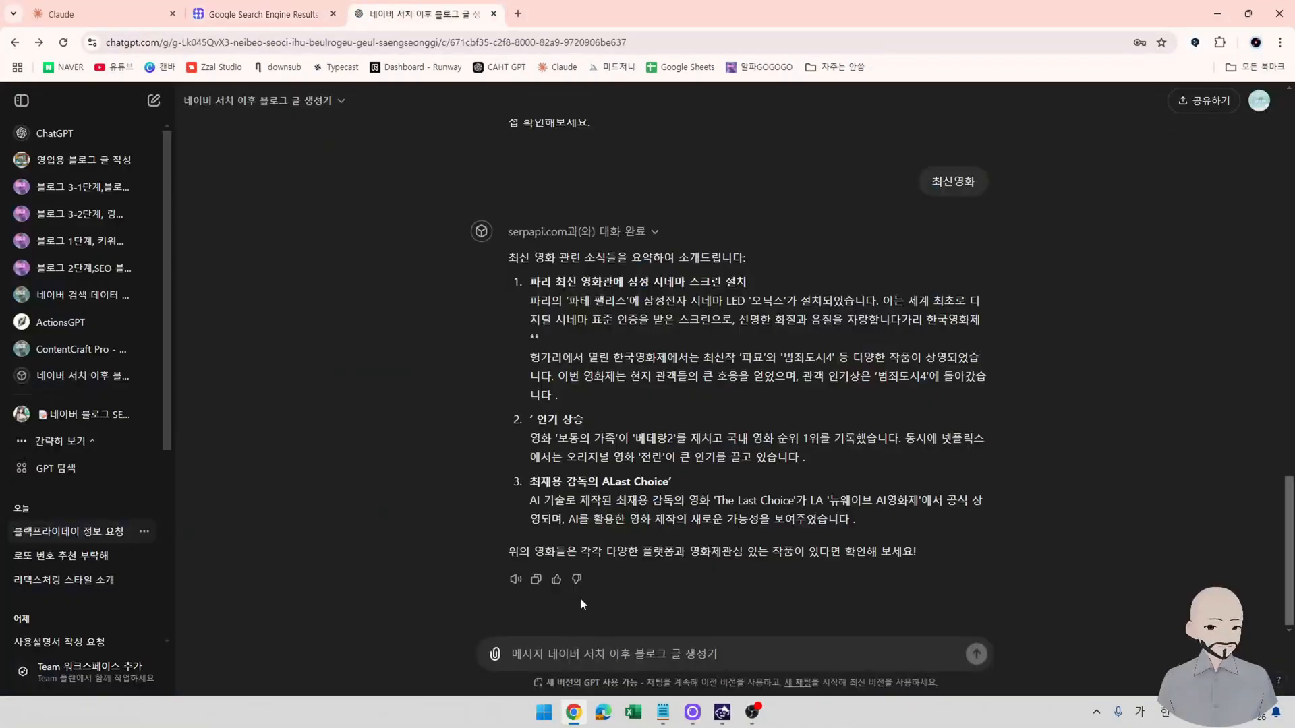
{"action": "left_click", "coordinate": [124, 15]}
{"action": "key", "text": "ctrl+v"}
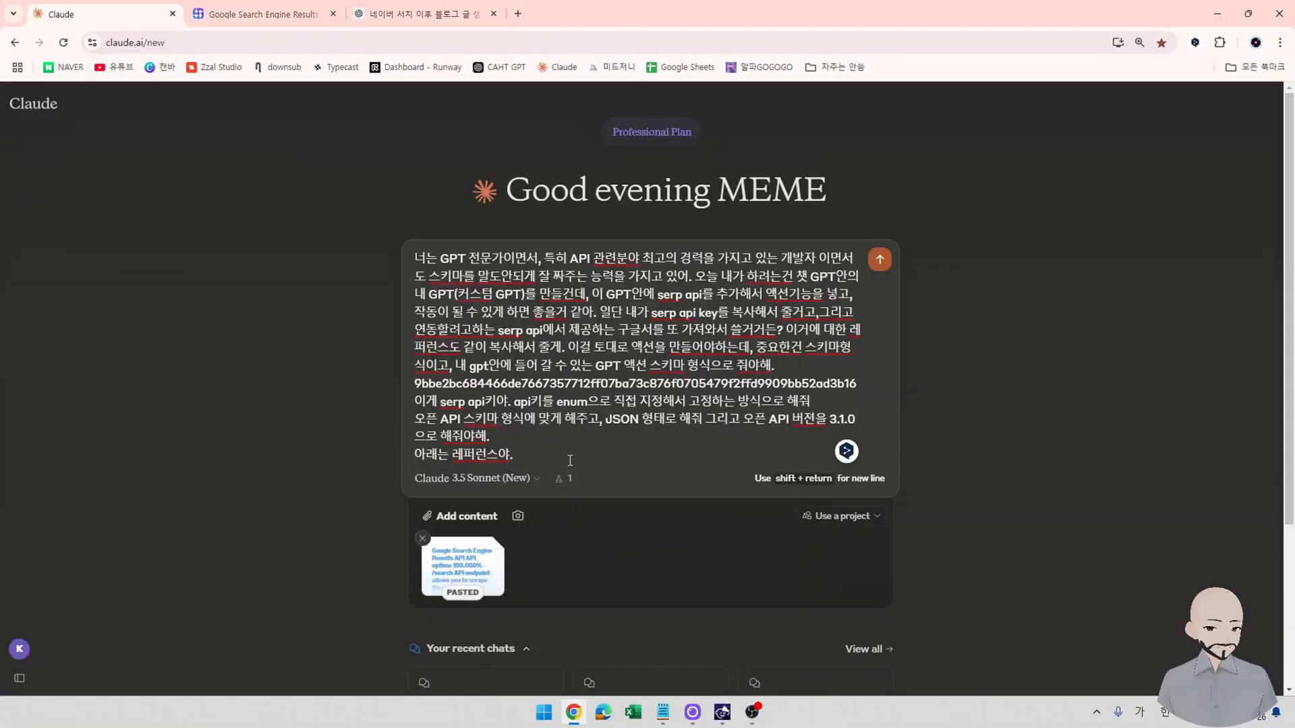
{"action": "key", "text": "Return"}
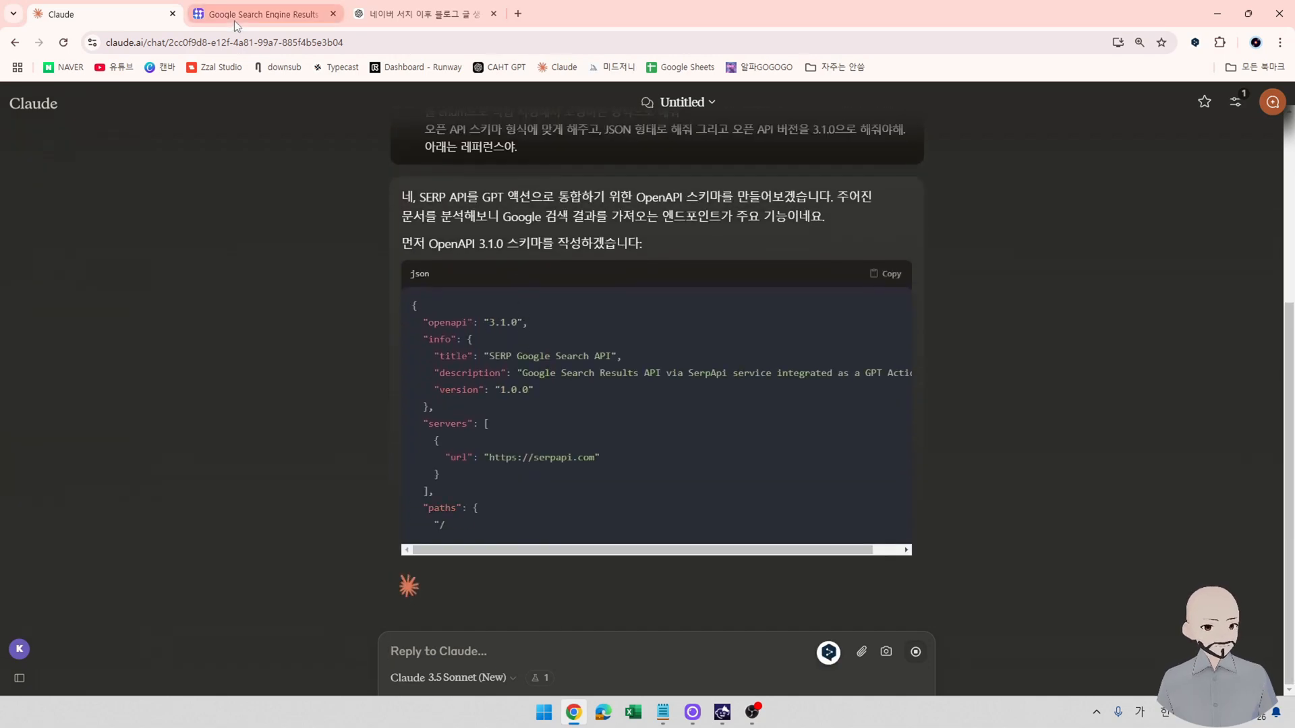
Switch to ChatGPT, paste the SerpApi documentation into the chat and ask "이거 무슨기능들이 있는지 분석좀 해줘".
{"action": "left_click", "coordinate": [418, 13]}
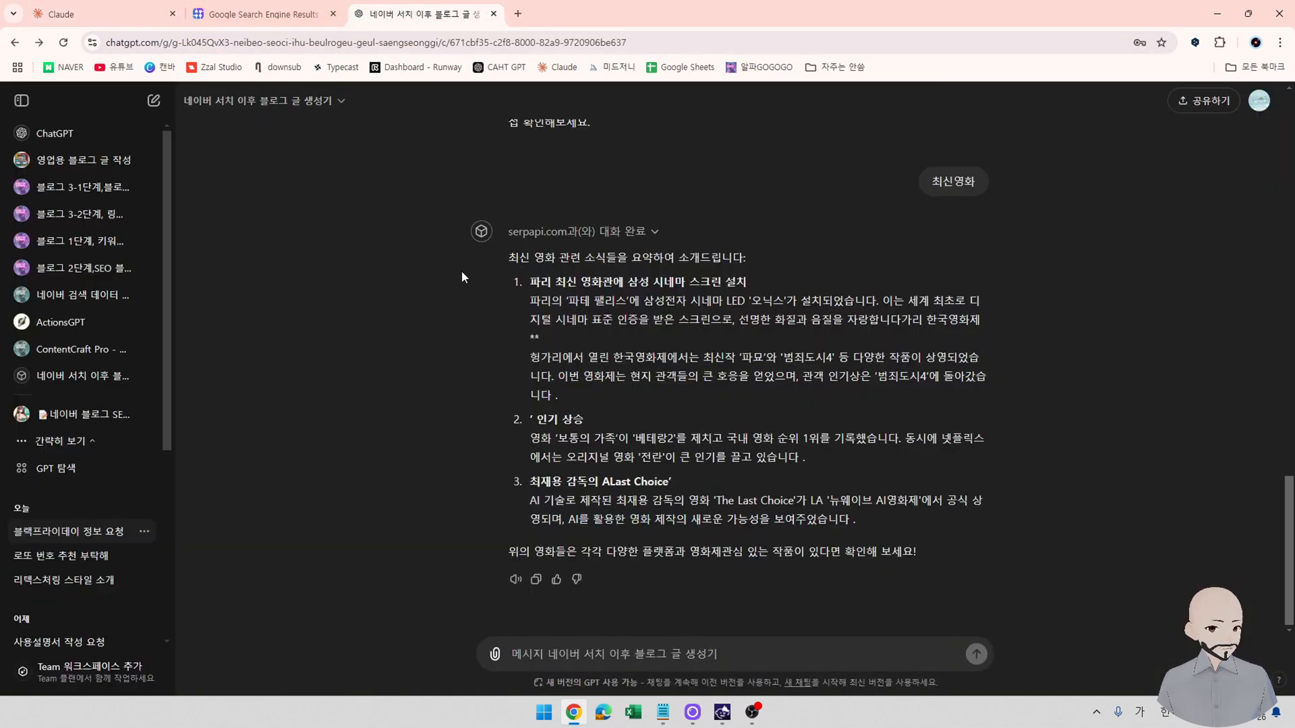
{"action": "left_click", "coordinate": [624, 651]}
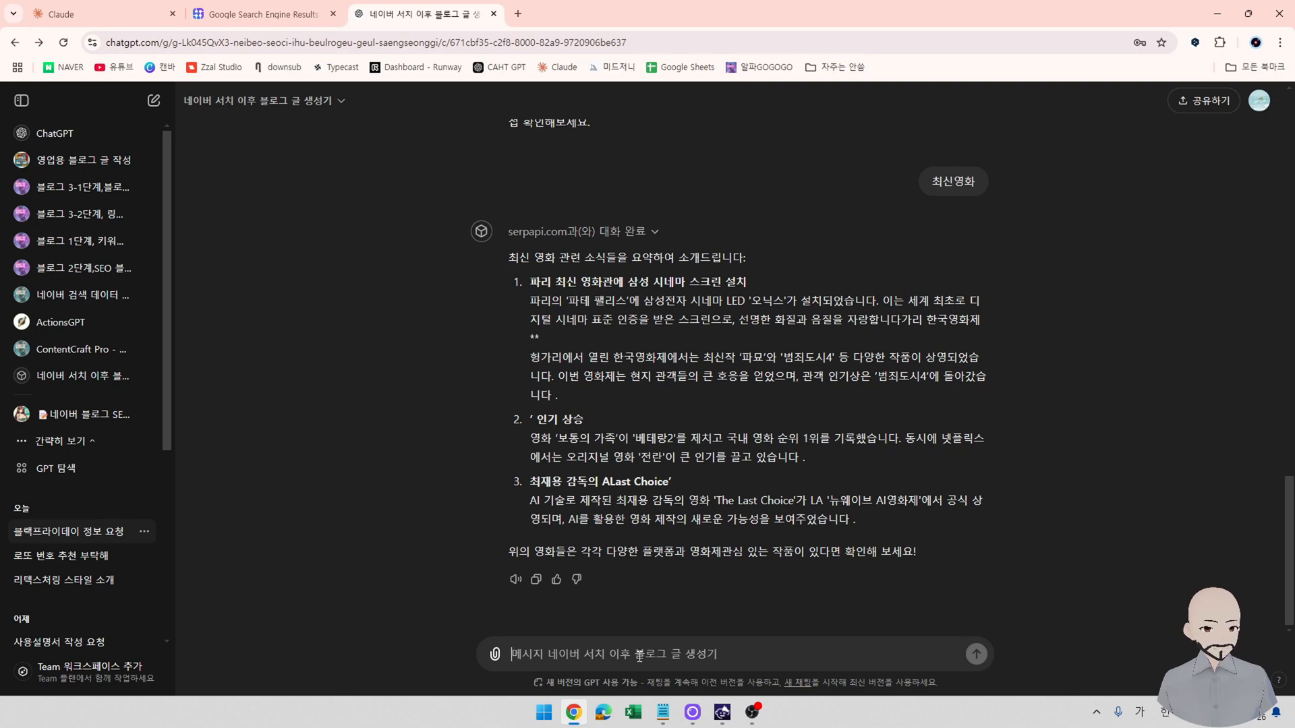
{"action": "key", "text": "ctrl+v"}
{"action": "type", "text": "이거 무슨기능"}
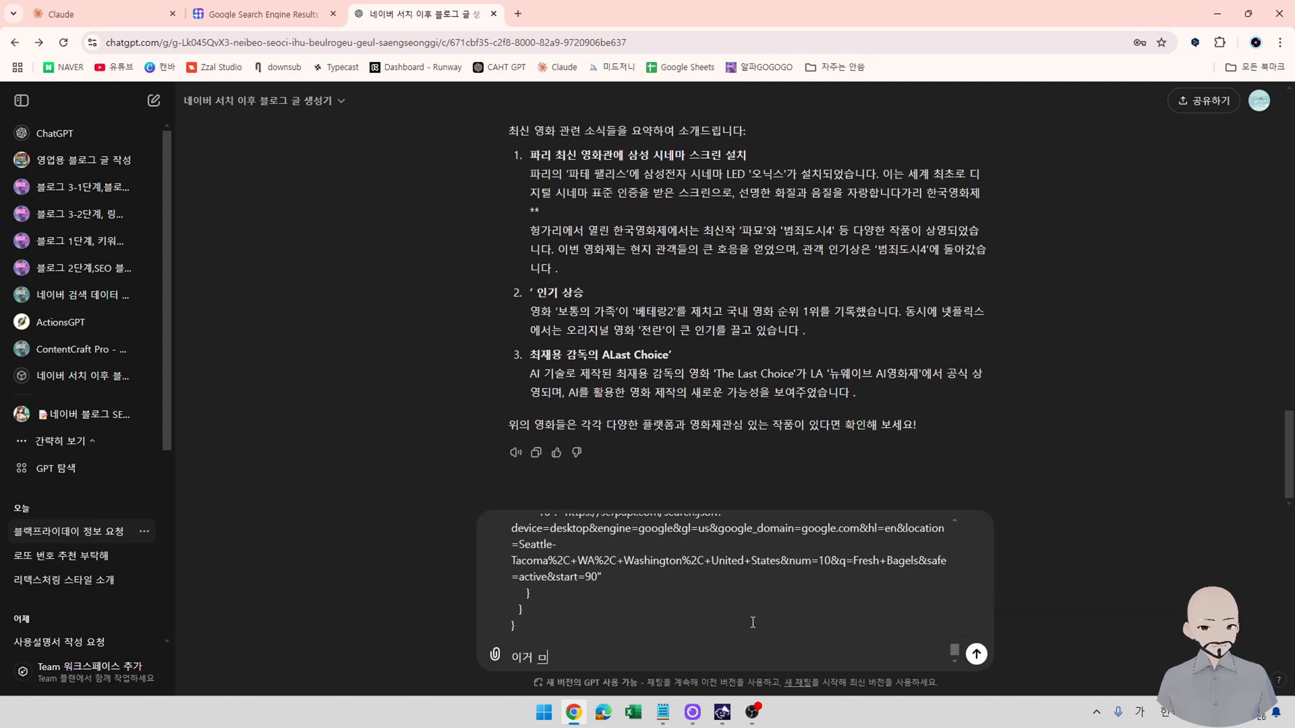
{"action": "type", "text": "들이 있는지 분석좀 히"}
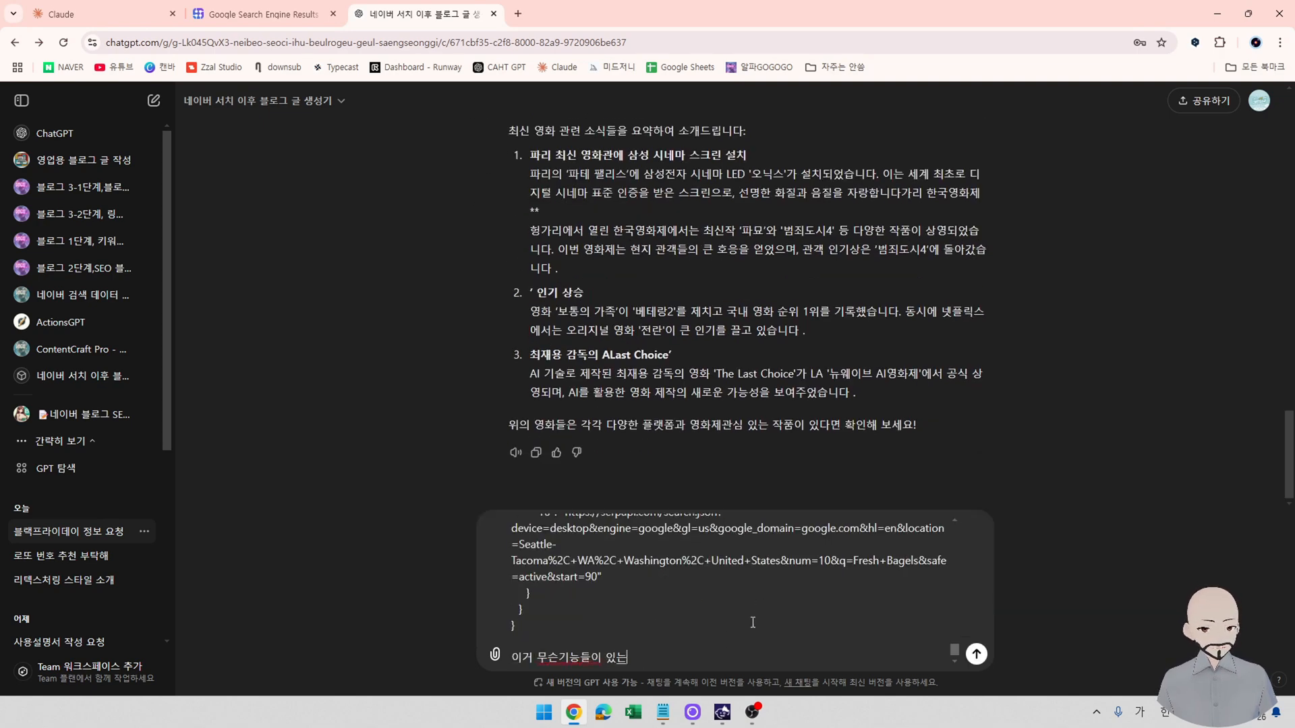
{"action": "type", "text": "줘"}
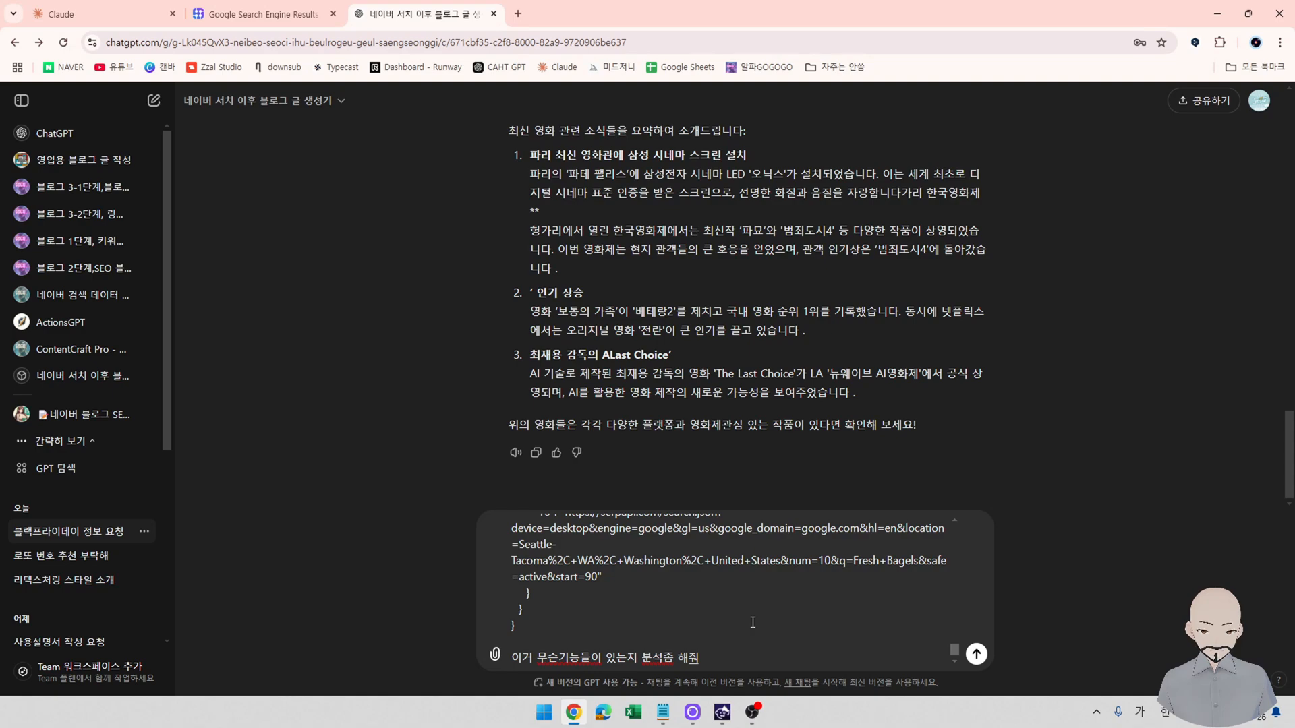
{"action": "key", "text": "Return"}
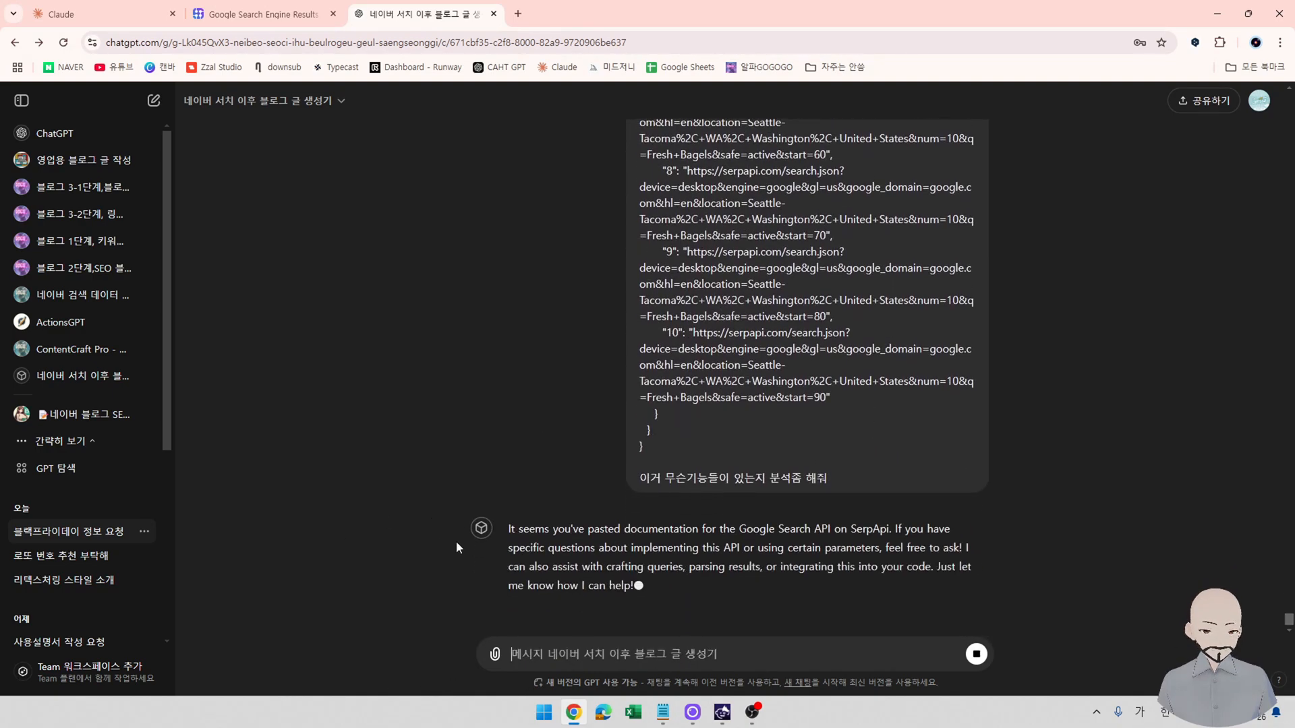
{"action": "scroll", "coordinate": [682, 572], "scroll_direction": "up", "scroll_amount": 10}
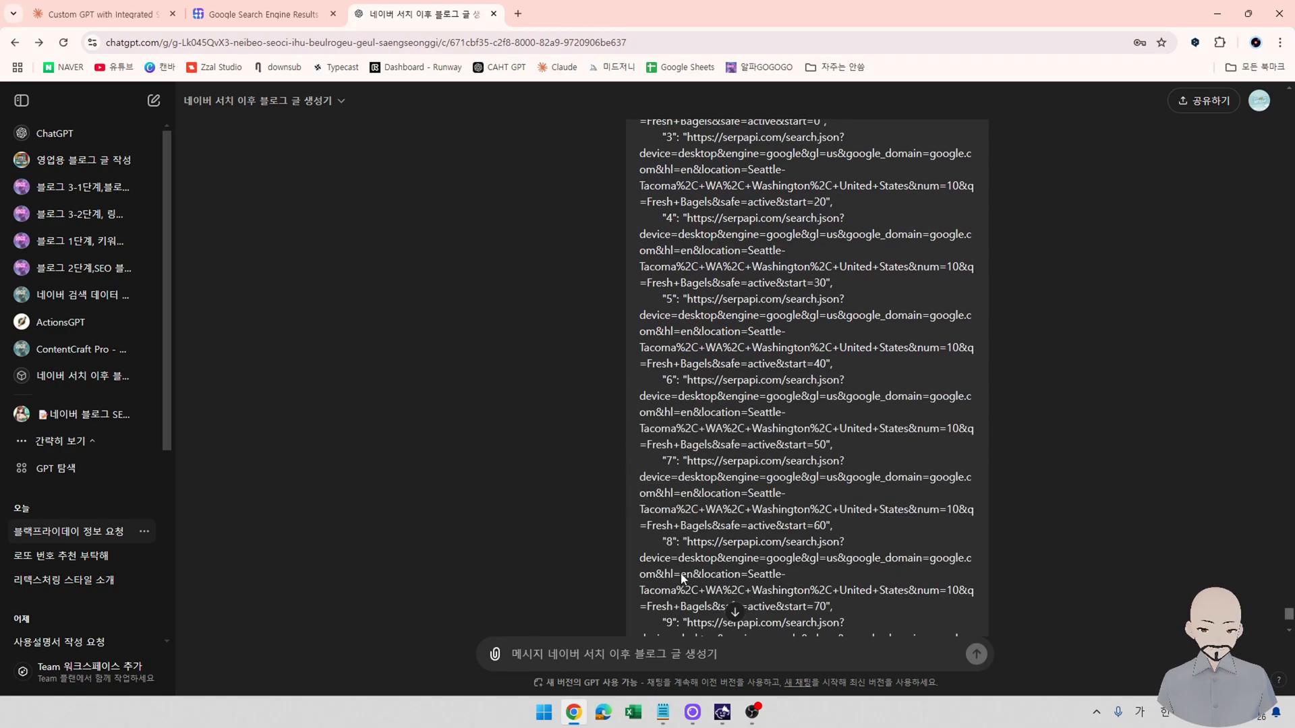
{"action": "scroll", "coordinate": [682, 573], "scroll_direction": "up", "scroll_amount": 15}
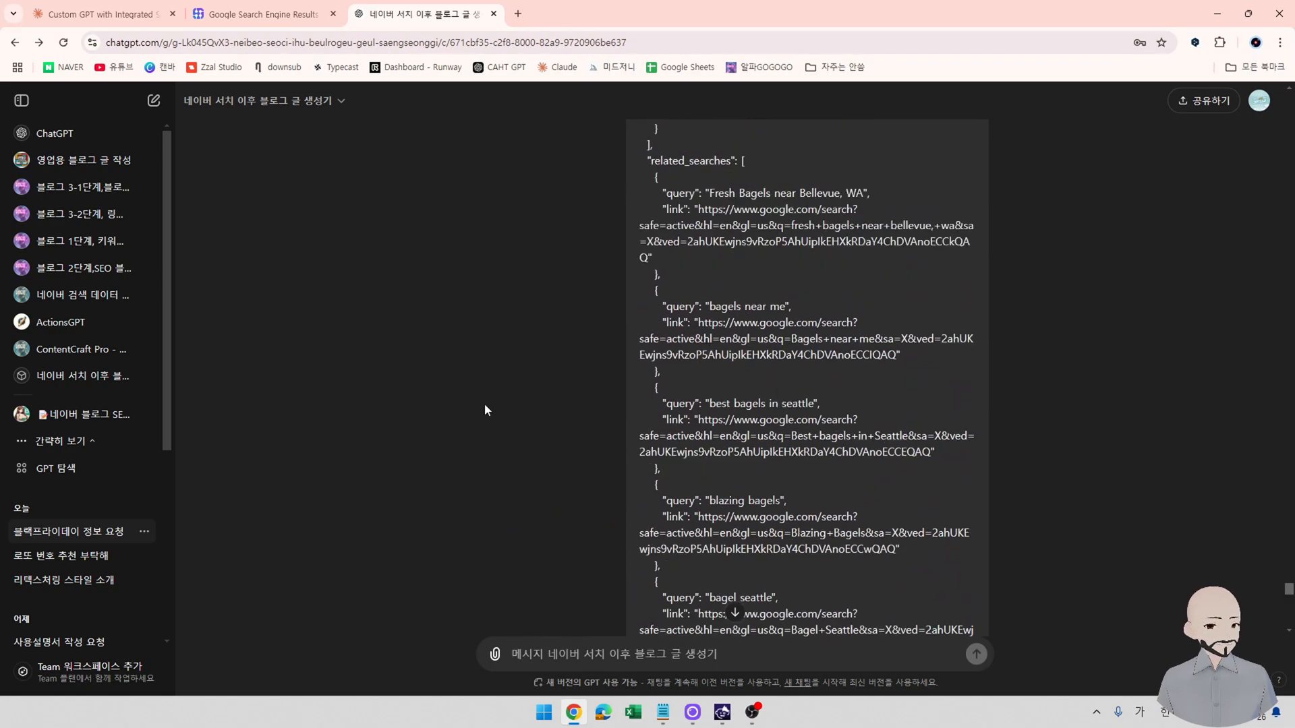
Copy the generated OpenAPI schema from Claude and open the GPT "네이버 서치 이후 블로그 글 생성기" in ChatGPT for editing.
{"action": "left_click", "coordinate": [95, 13]}
{"action": "scroll", "coordinate": [419, 376], "scroll_direction": "up", "scroll_amount": 5}
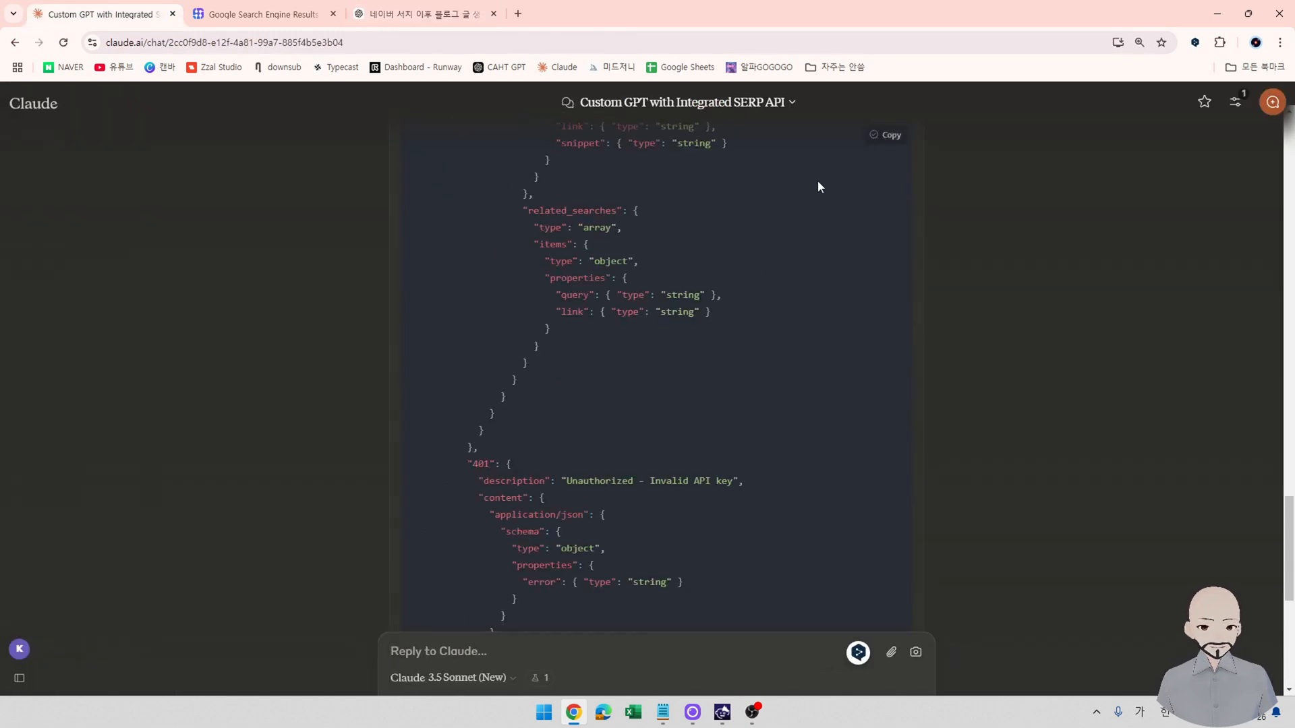
{"action": "left_click", "coordinate": [438, 20]}
{"action": "left_click", "coordinate": [264, 101]}
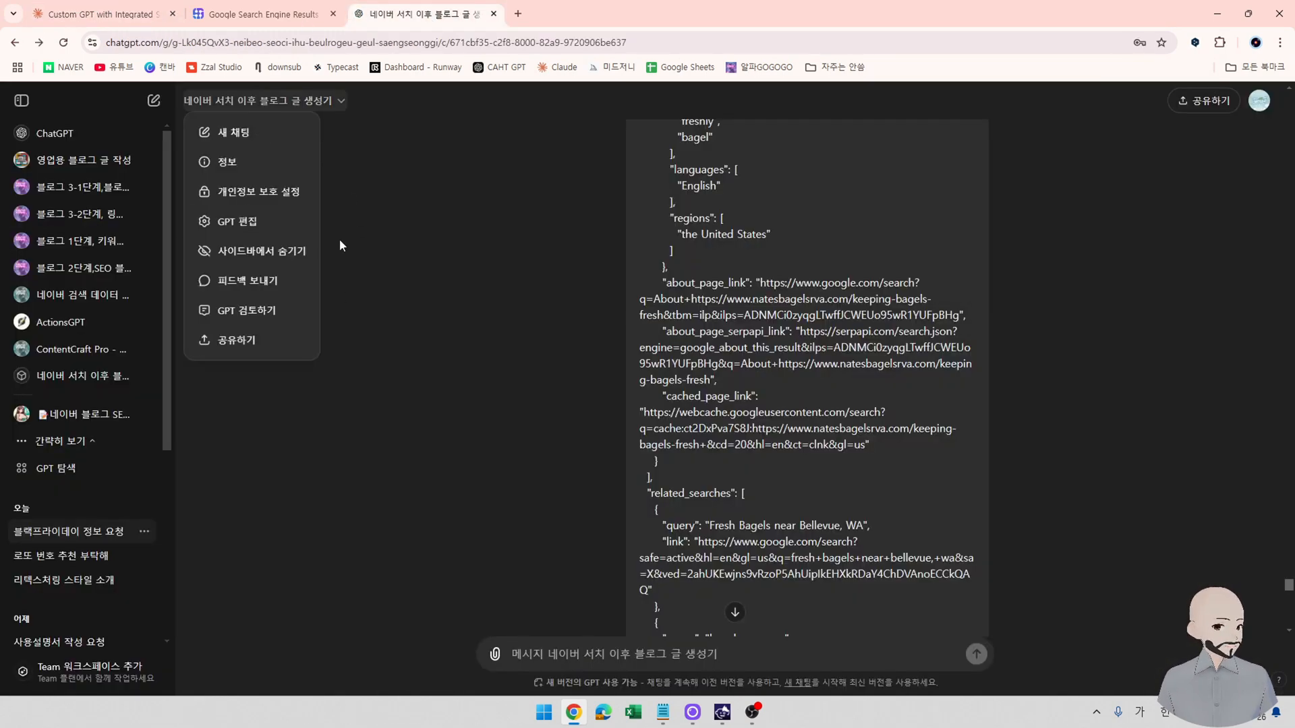
{"action": "left_click", "coordinate": [303, 233]}
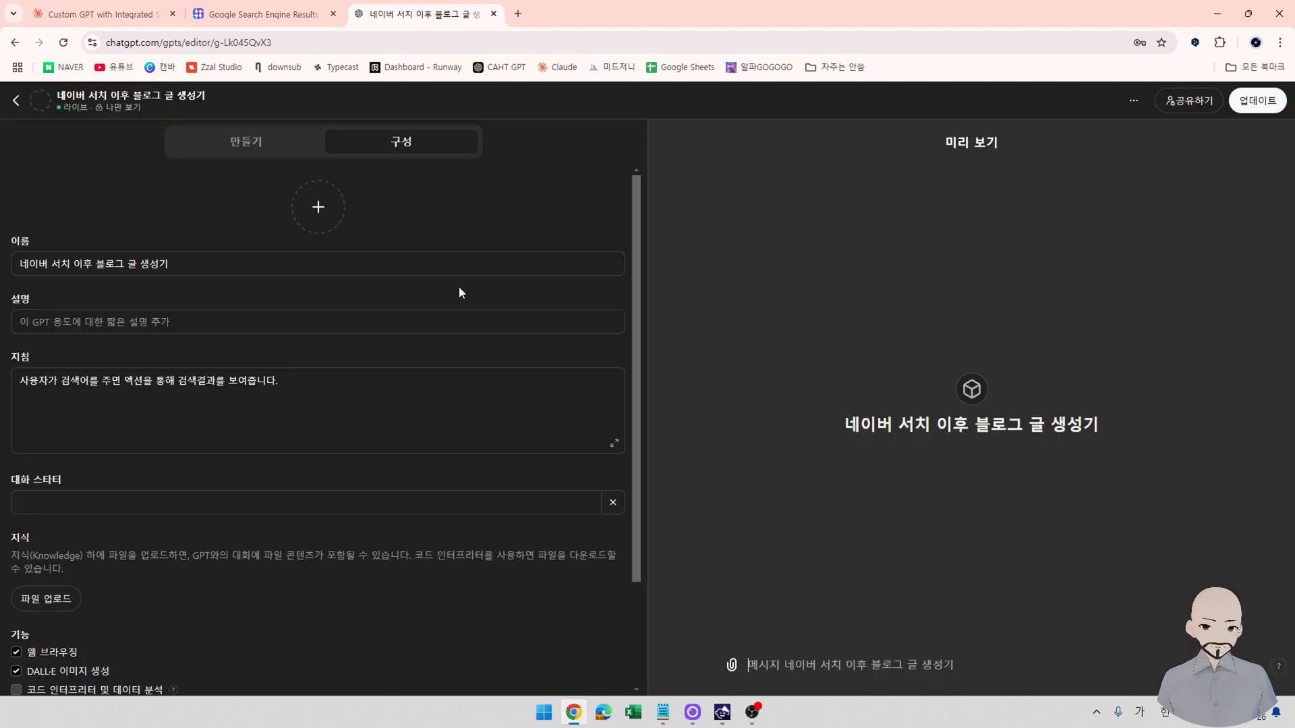
Rename the GPT to "구글서치 이후 블로그 글 생성기".
{"action": "left_click_drag", "start_coordinate": [71, 265], "coordinate": [3, 268]}
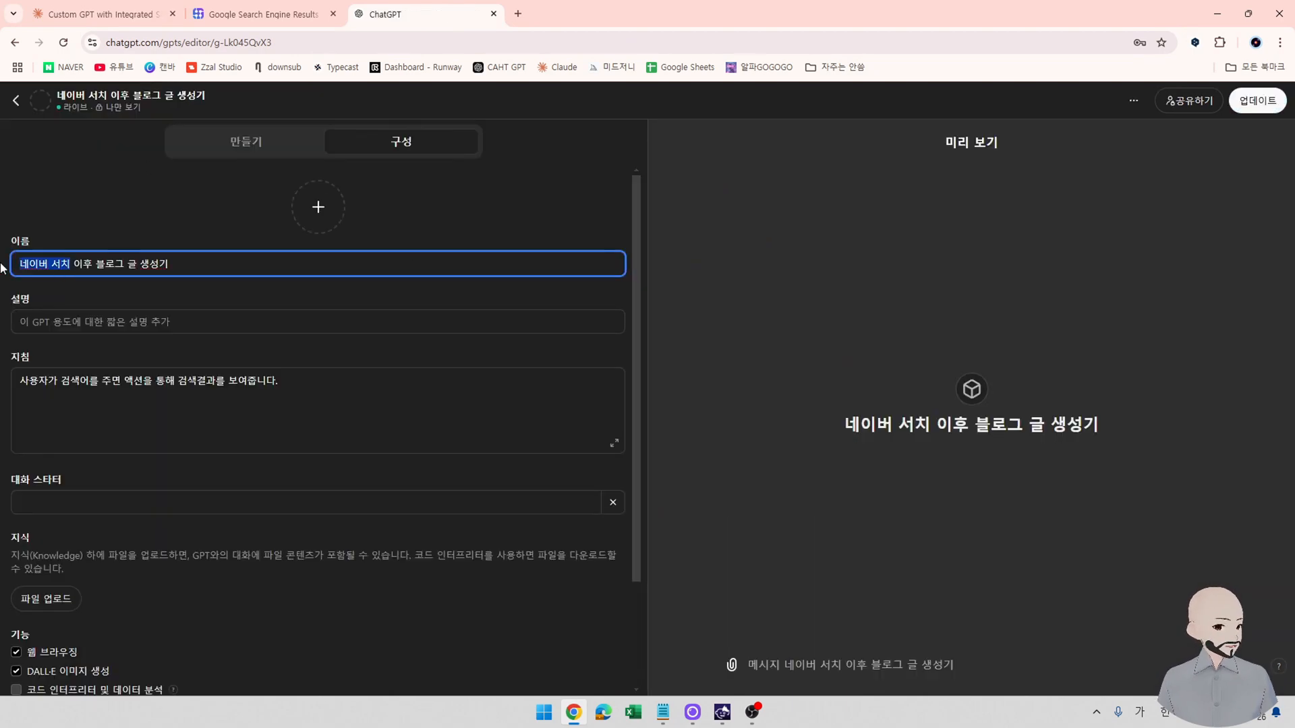
{"action": "type", "text": "구글서치"}
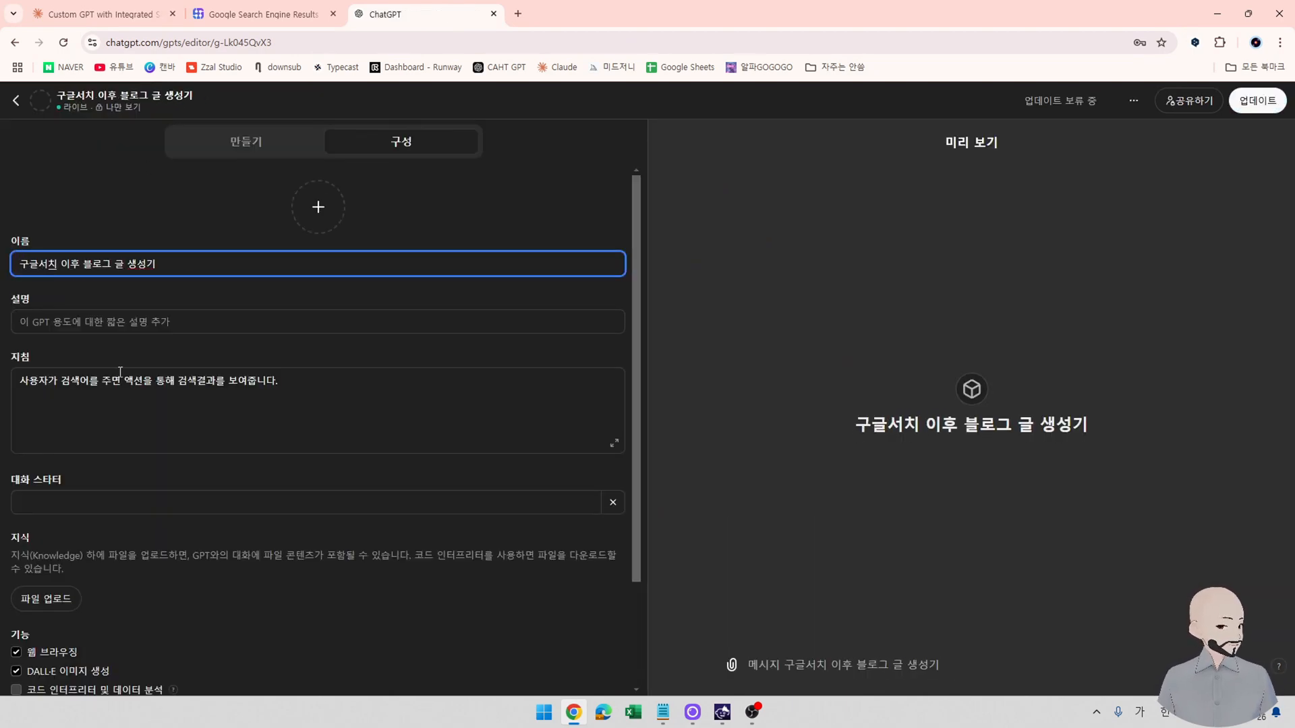
{"action": "left_click", "coordinate": [127, 396]}
Create a new action for the GPT and paste the copied SERP Google Search API schema into it.
{"action": "scroll", "coordinate": [181, 564], "scroll_direction": "down", "scroll_amount": 2}
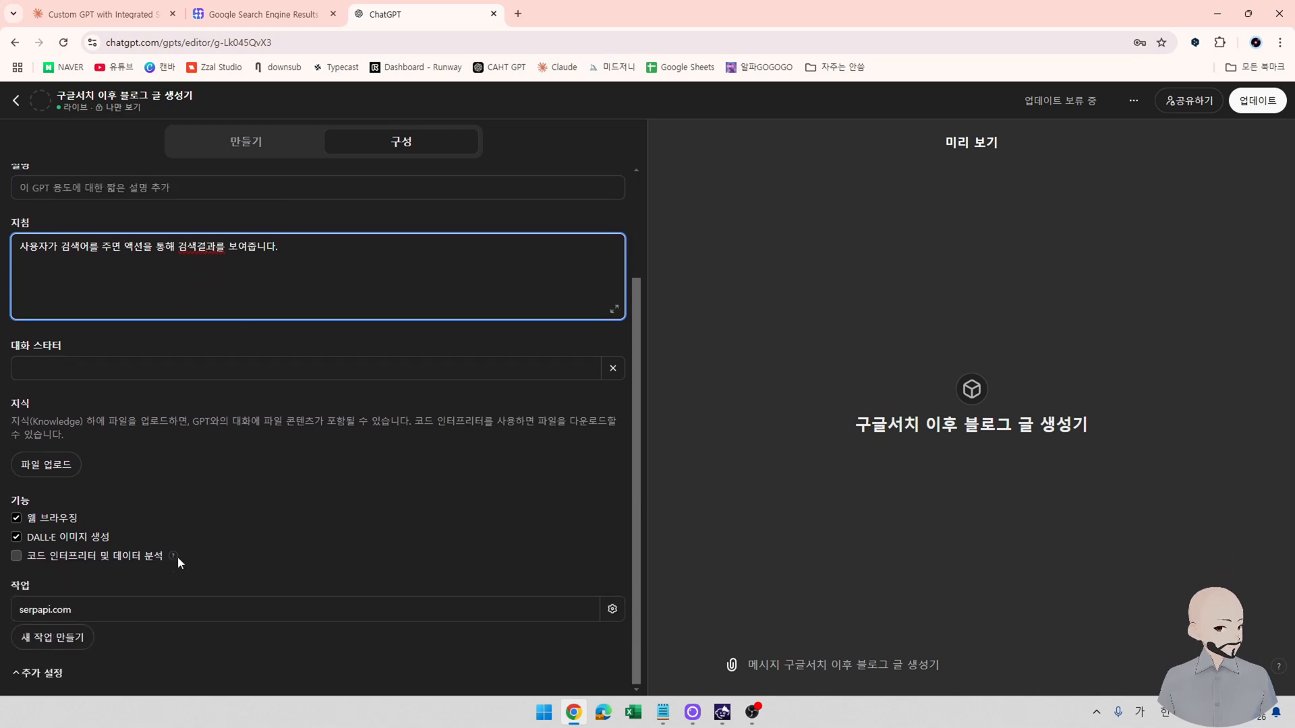
{"action": "left_click", "coordinate": [76, 638]}
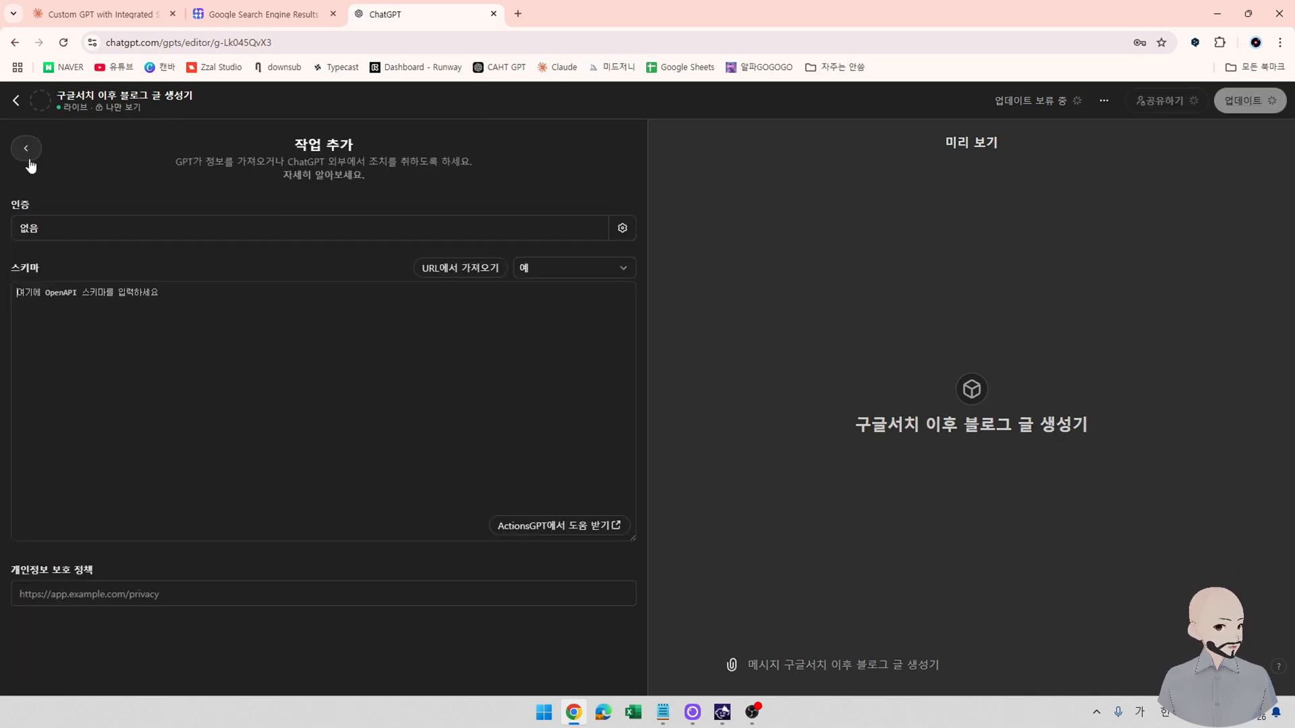
{"action": "key", "text": "ctrl+v"}
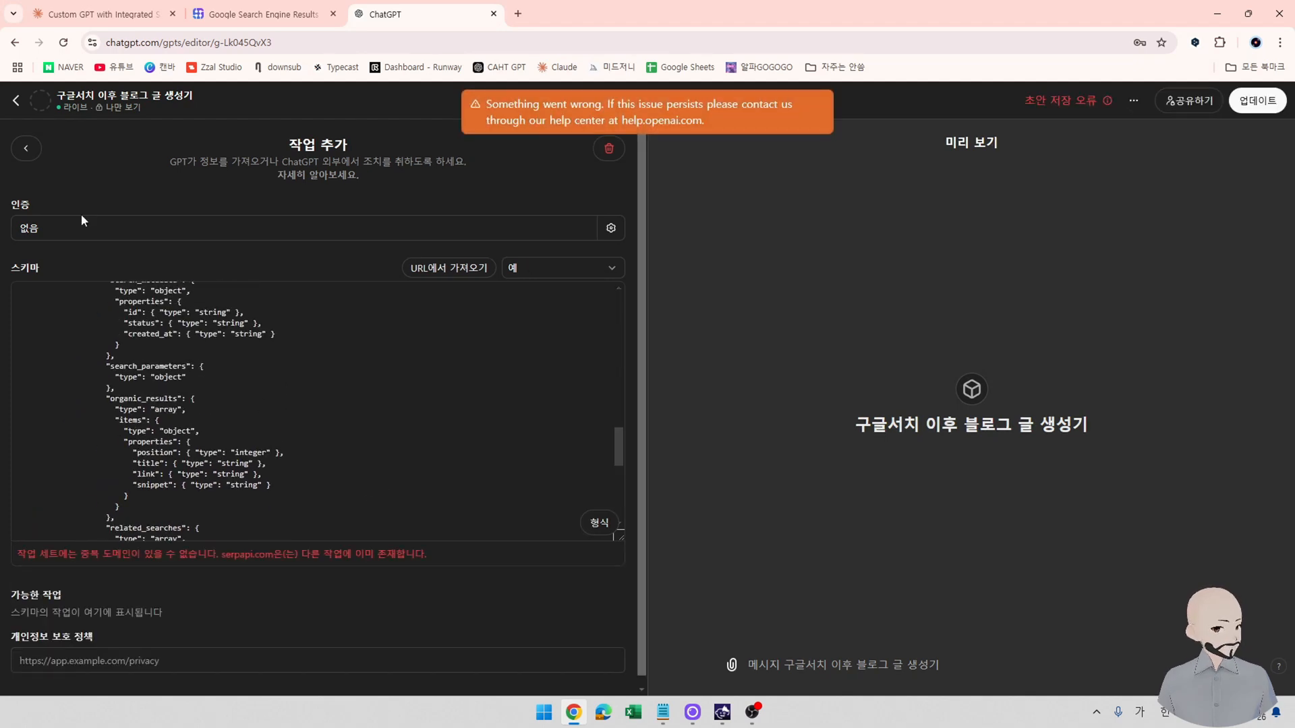
Return to the GPT configuration and delete the old serpapi.com action that holds the Naver News and Blog Search schema.
{"action": "left_click", "coordinate": [26, 148]}
{"action": "scroll", "coordinate": [116, 585], "scroll_direction": "down", "scroll_amount": 3}
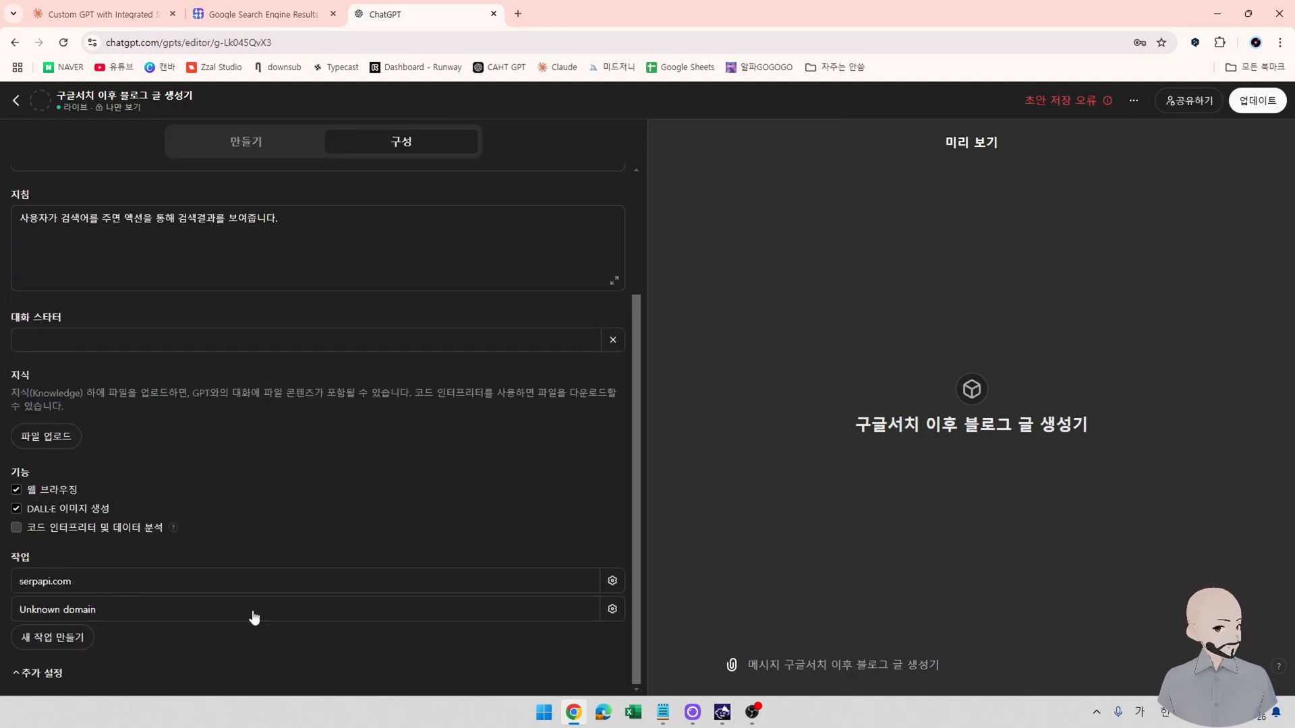
{"action": "left_click", "coordinate": [612, 581]}
{"action": "left_click", "coordinate": [620, 149]}
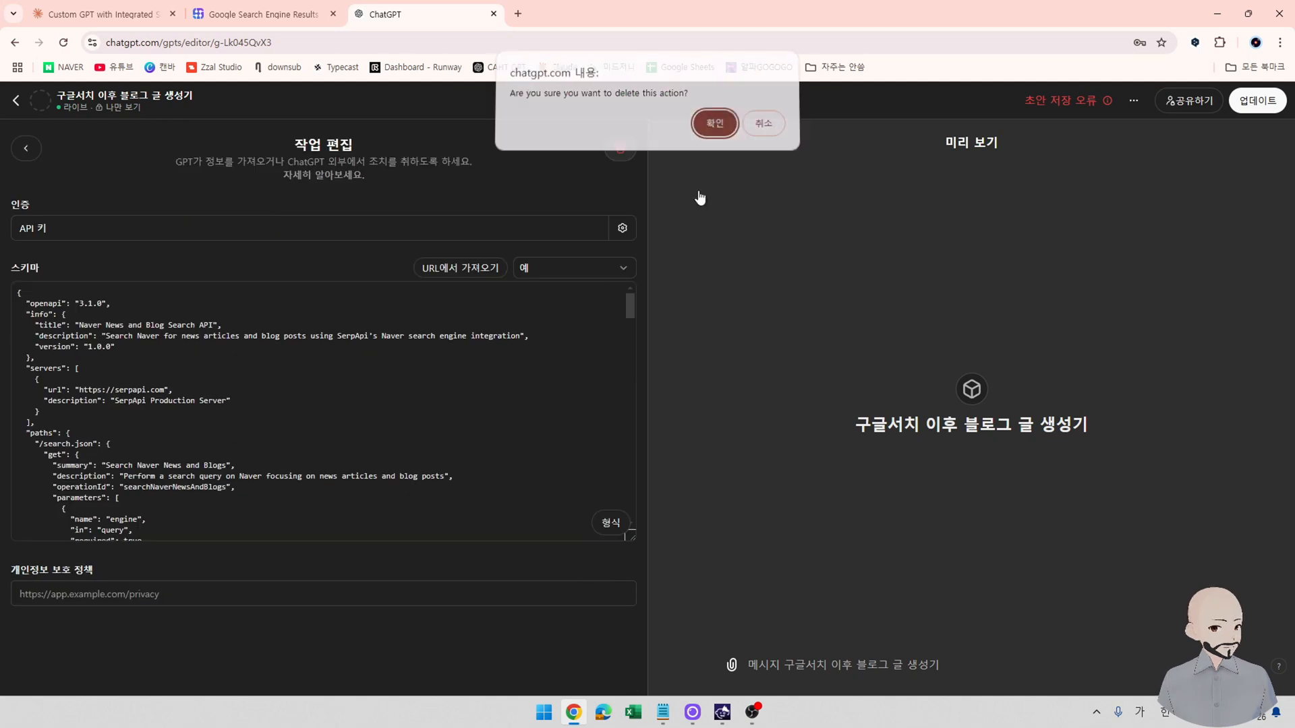
{"action": "left_click", "coordinate": [715, 123]}
Reopen the remaining action and replace its entire schema with the copied SERP Google Search API schema.
{"action": "scroll", "coordinate": [237, 509], "scroll_direction": "down", "scroll_amount": 2}
{"action": "left_click", "coordinate": [185, 628]}
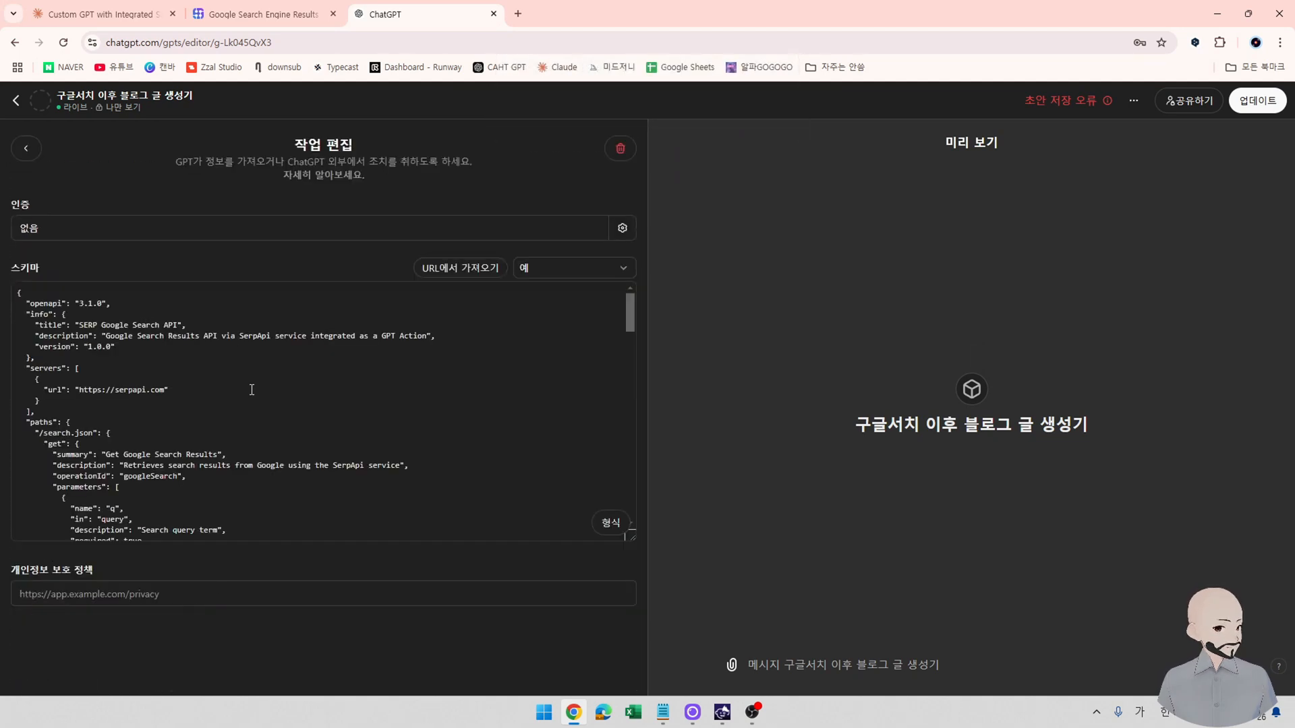
{"action": "key", "text": "ctrl+a"}
{"action": "key", "text": "ctrl+v"}
{"action": "scroll", "coordinate": [304, 574], "scroll_direction": "down", "scroll_amount": 1}
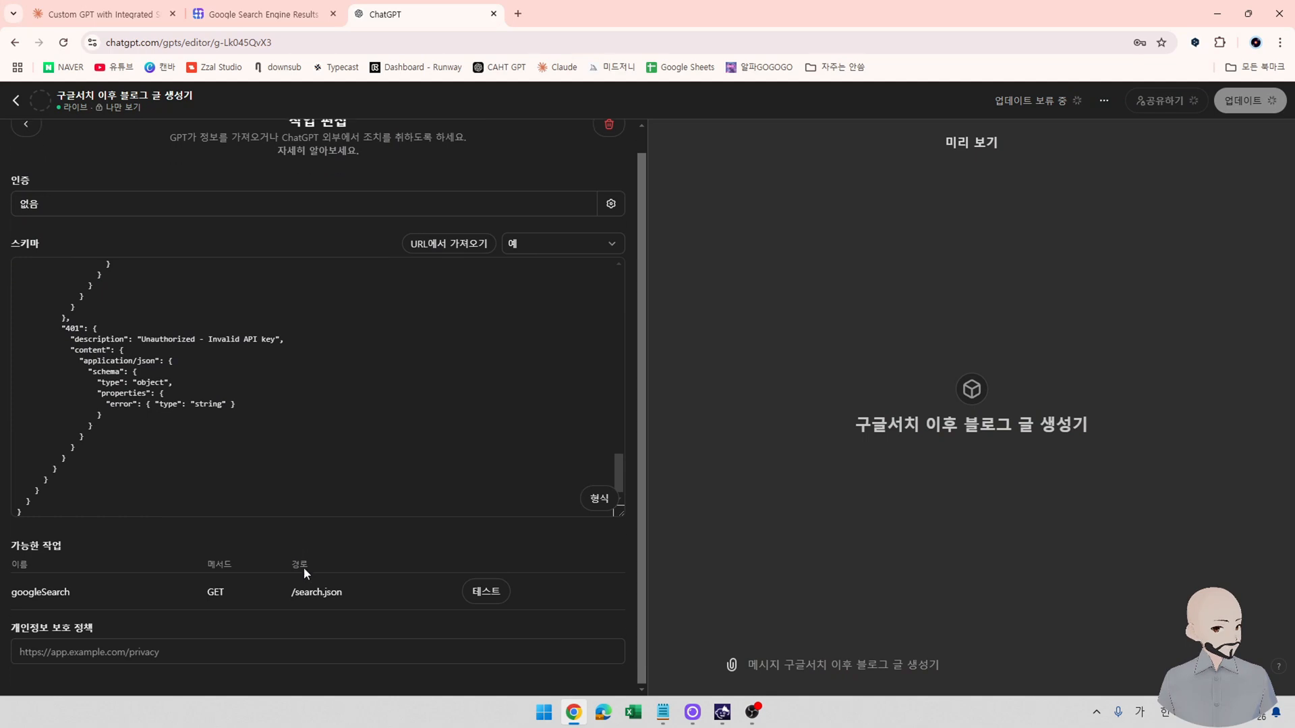
Set the action's authentication type to API key, using the SerpApi key from the notes, and save it.
{"action": "left_click", "coordinate": [663, 713]}
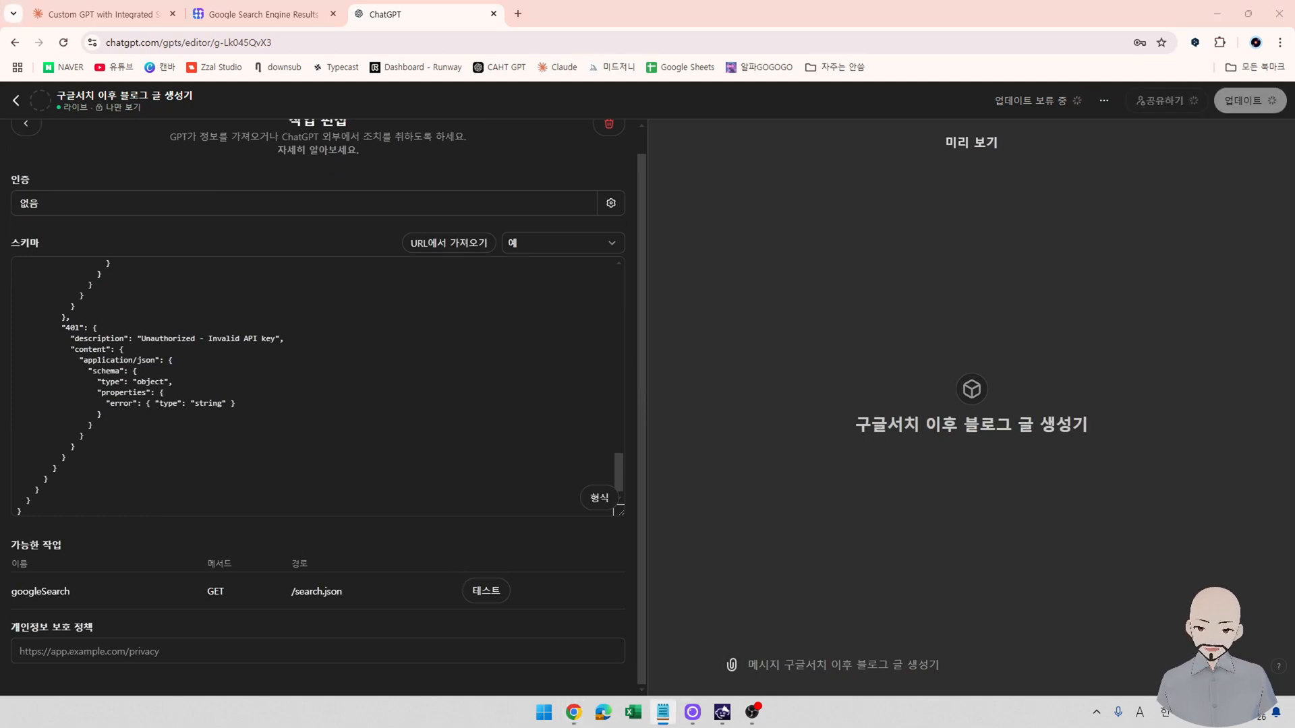
{"action": "left_click", "coordinate": [347, 211]}
{"action": "left_click", "coordinate": [278, 212]}
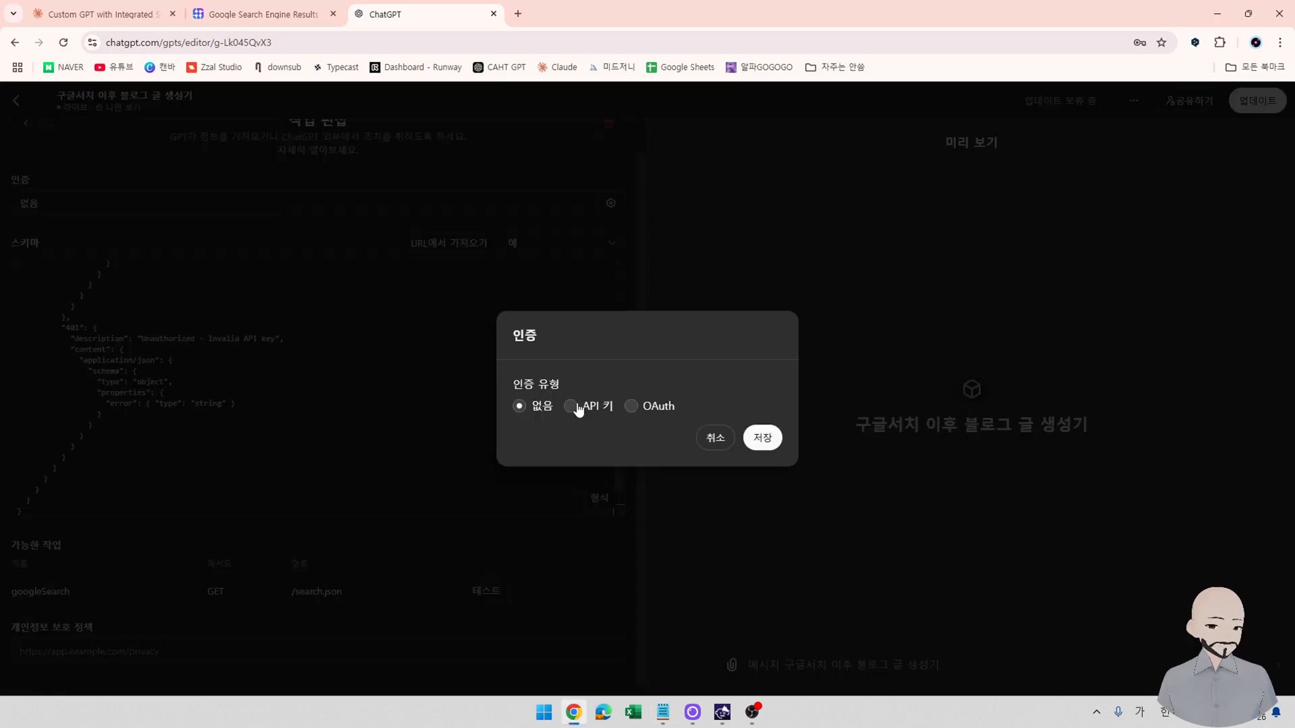
{"action": "left_click", "coordinate": [576, 405]}
{"action": "left_click", "coordinate": [763, 482]}
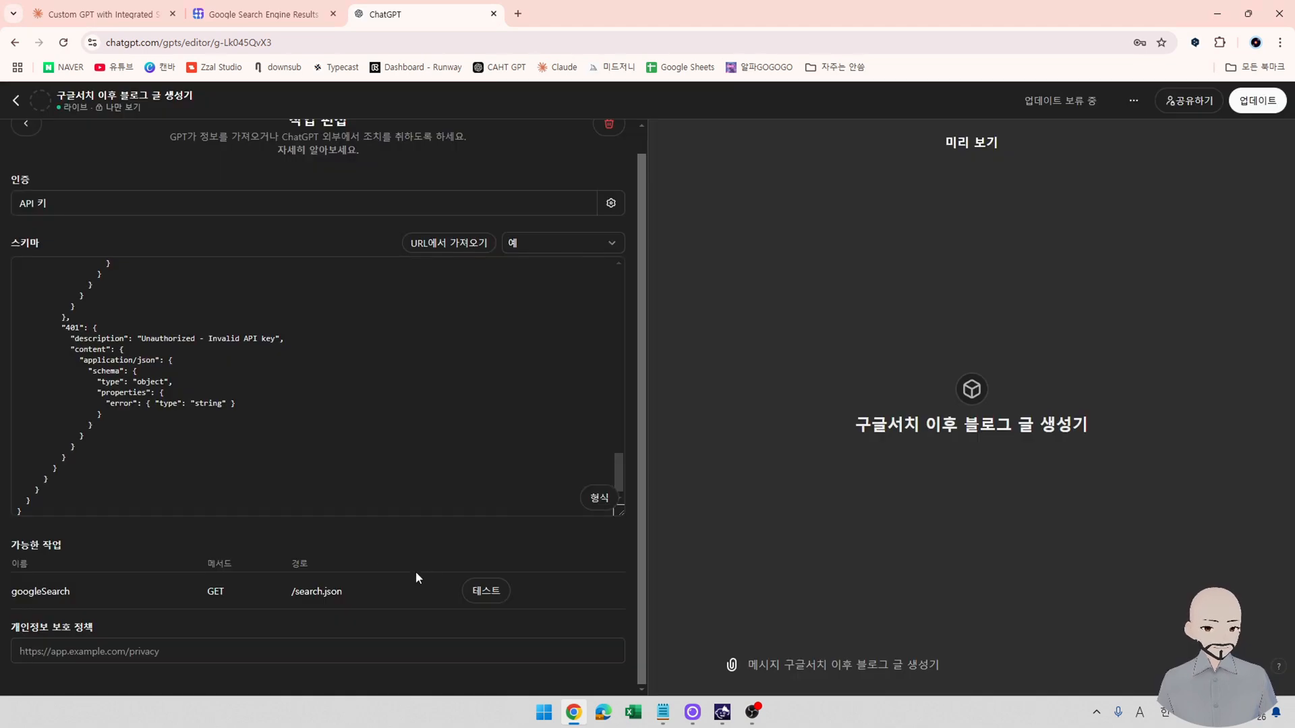
Test the googleSearch operation and send the SerpApi API key in the preview chat.
{"action": "left_click", "coordinate": [481, 591]}
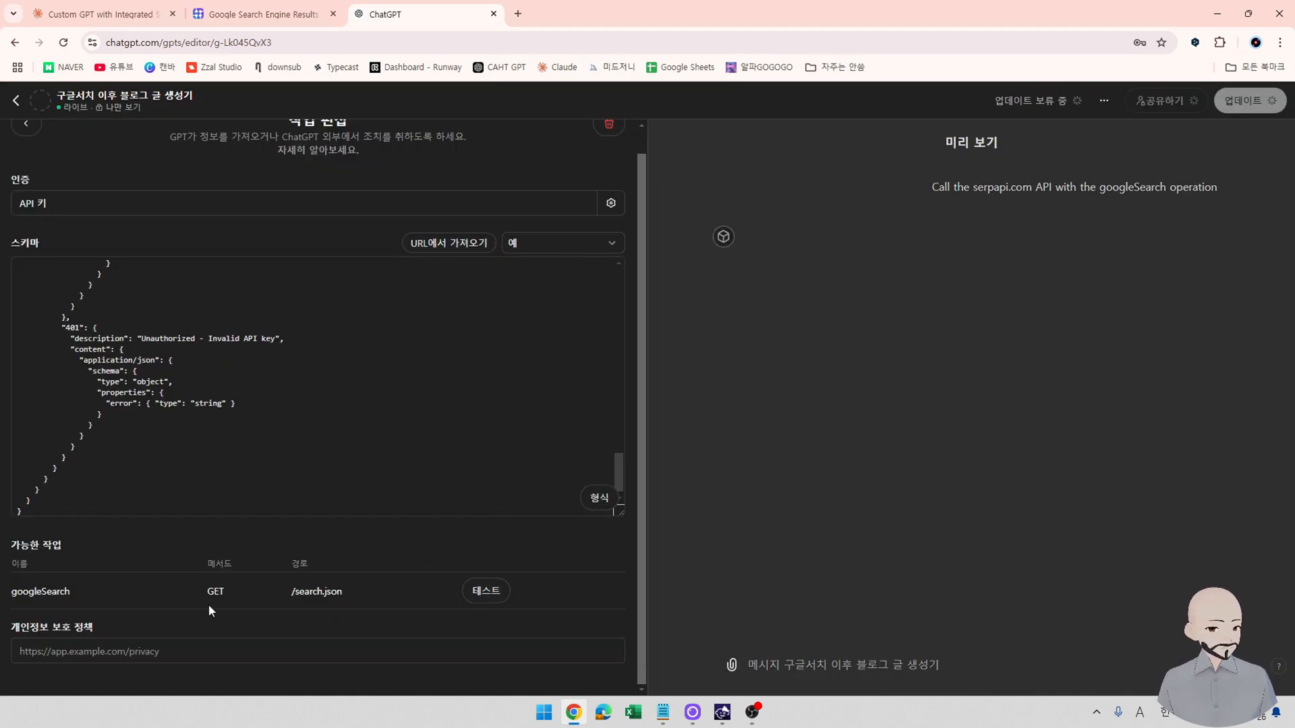
{"action": "left_click", "coordinate": [844, 295]}
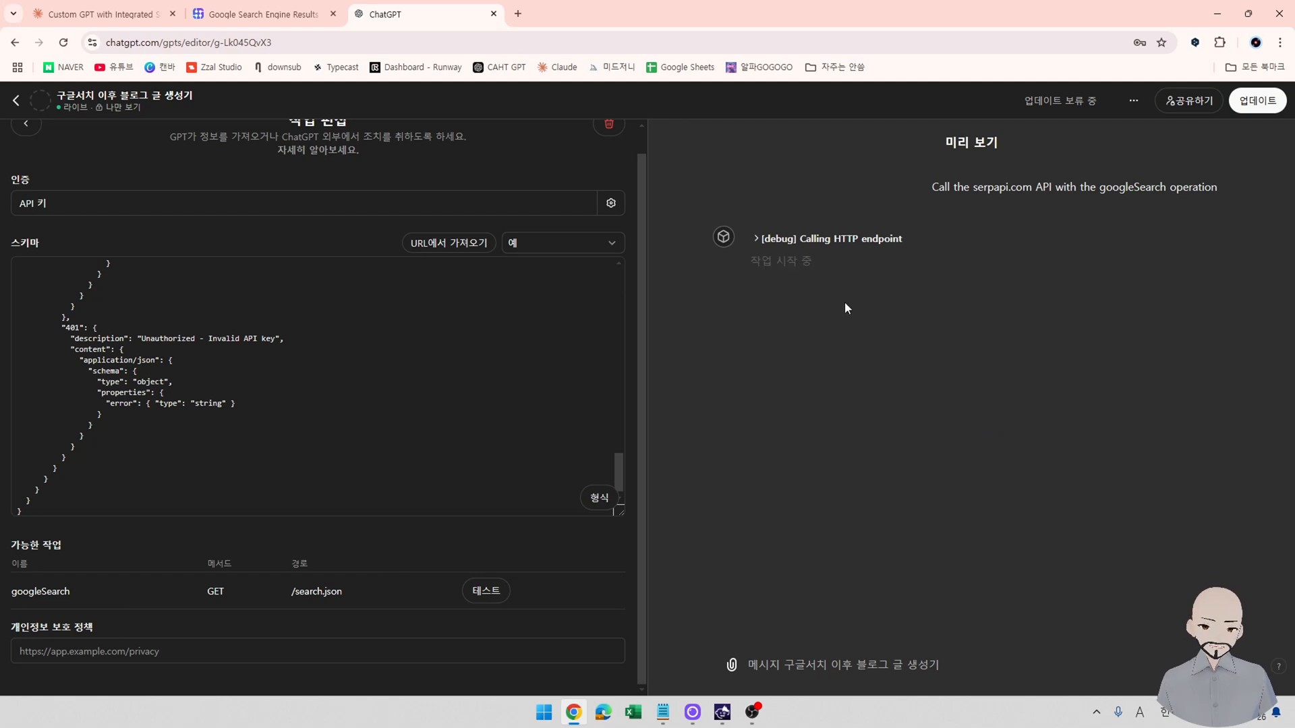
{"action": "left_click", "coordinate": [864, 663]}
{"action": "key", "text": "ctrl+v"}
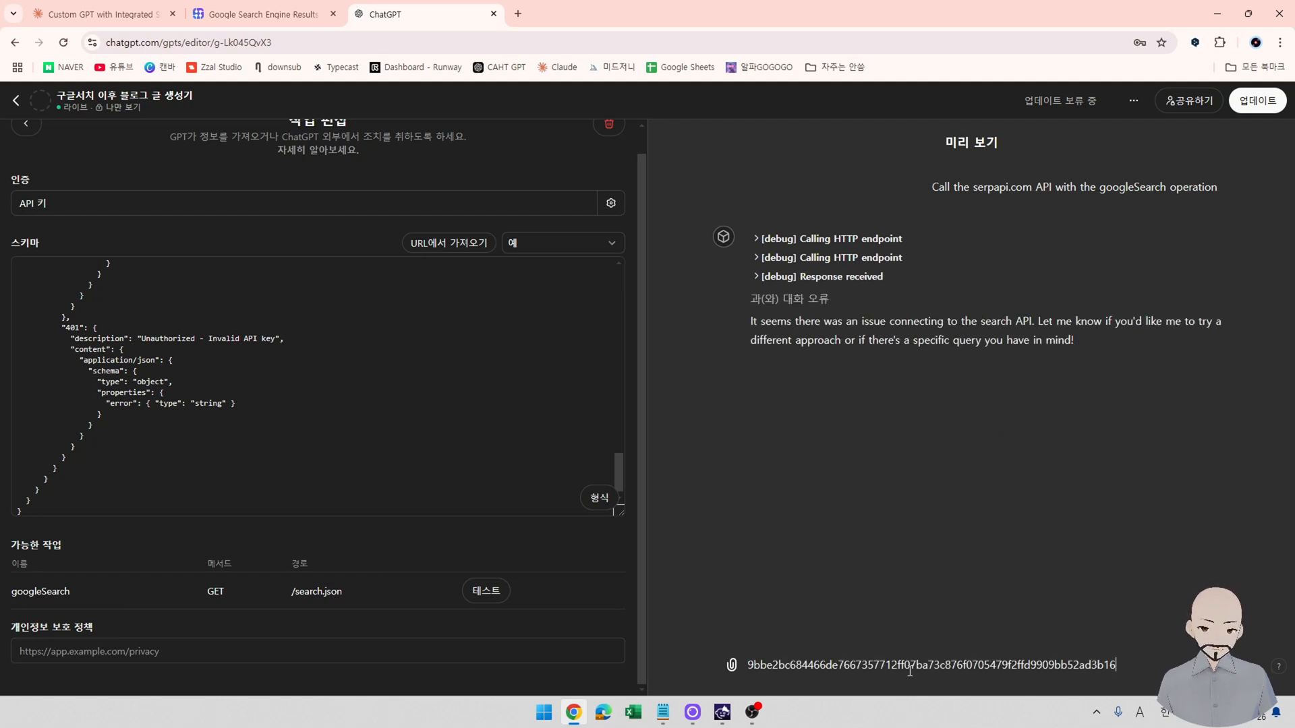
{"action": "key", "text": "Return"}
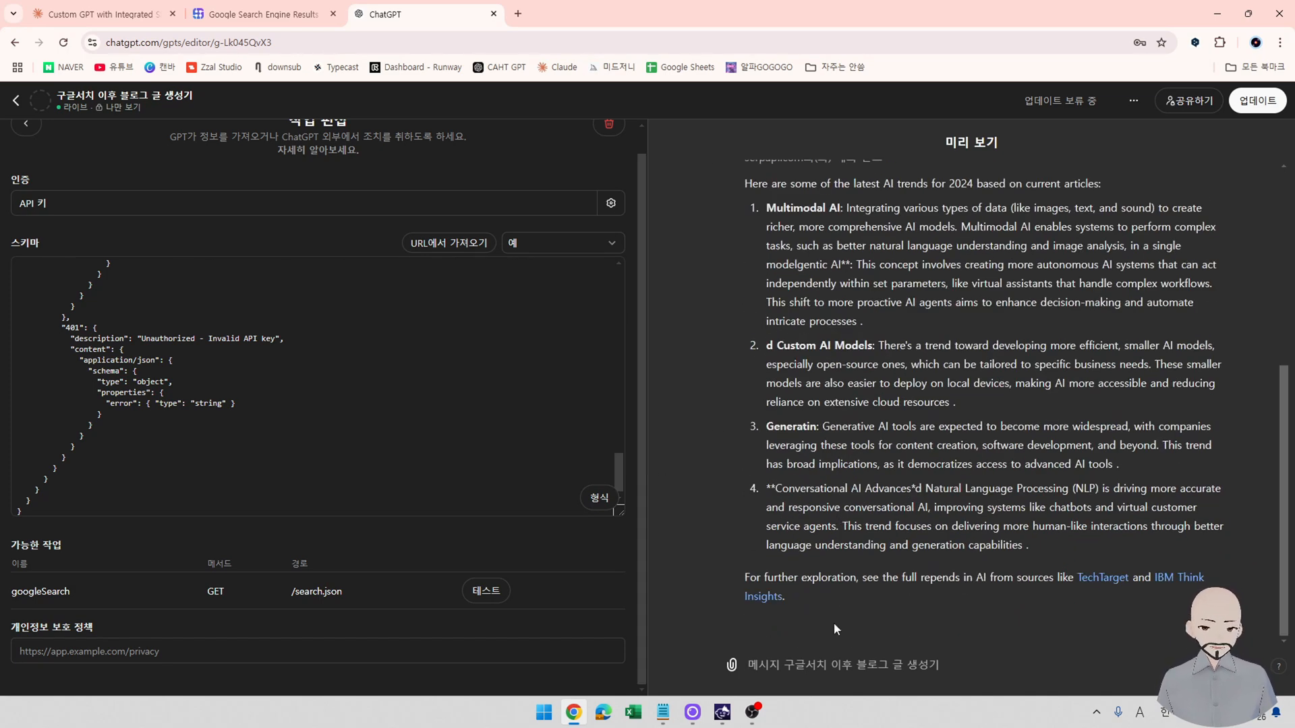
Send the preview chat the message "한국어로 번역해서 대답해 앞으로, 블랙프라이데이 검색".
{"action": "type", "text": "한국어로 "}
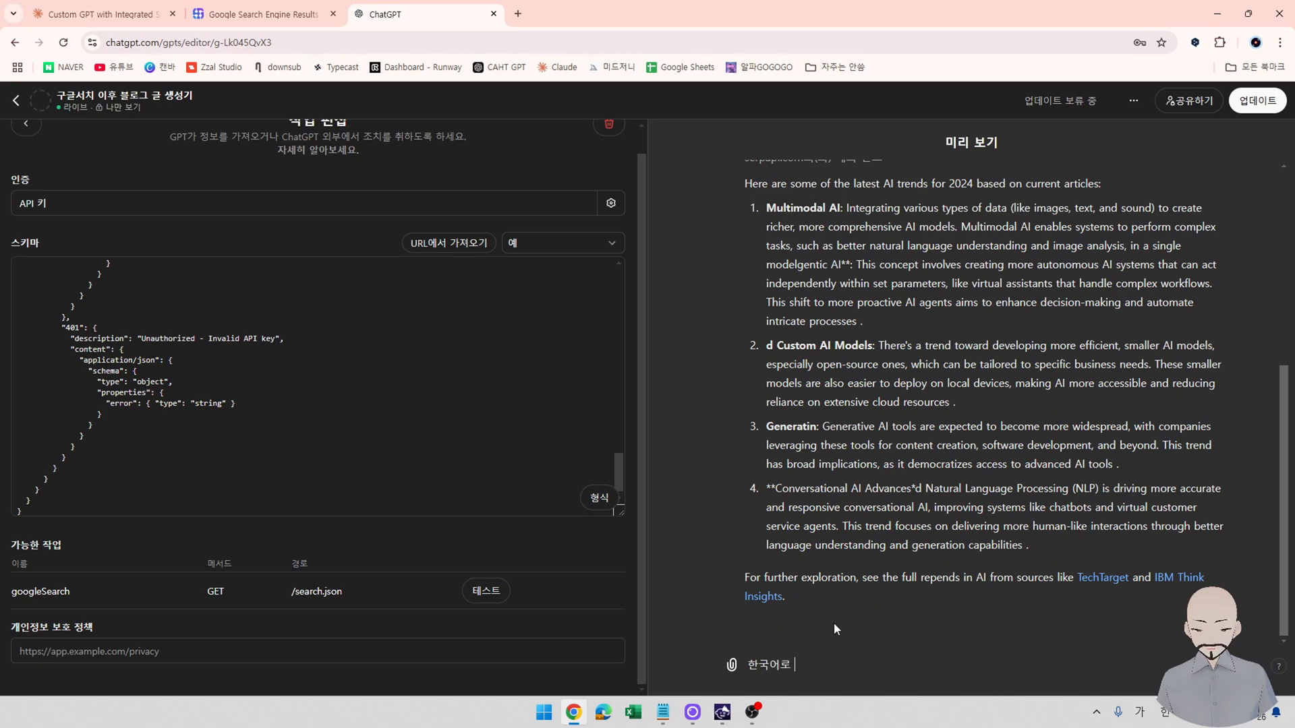
{"action": "type", "text": "번역해서 ㄷ"}
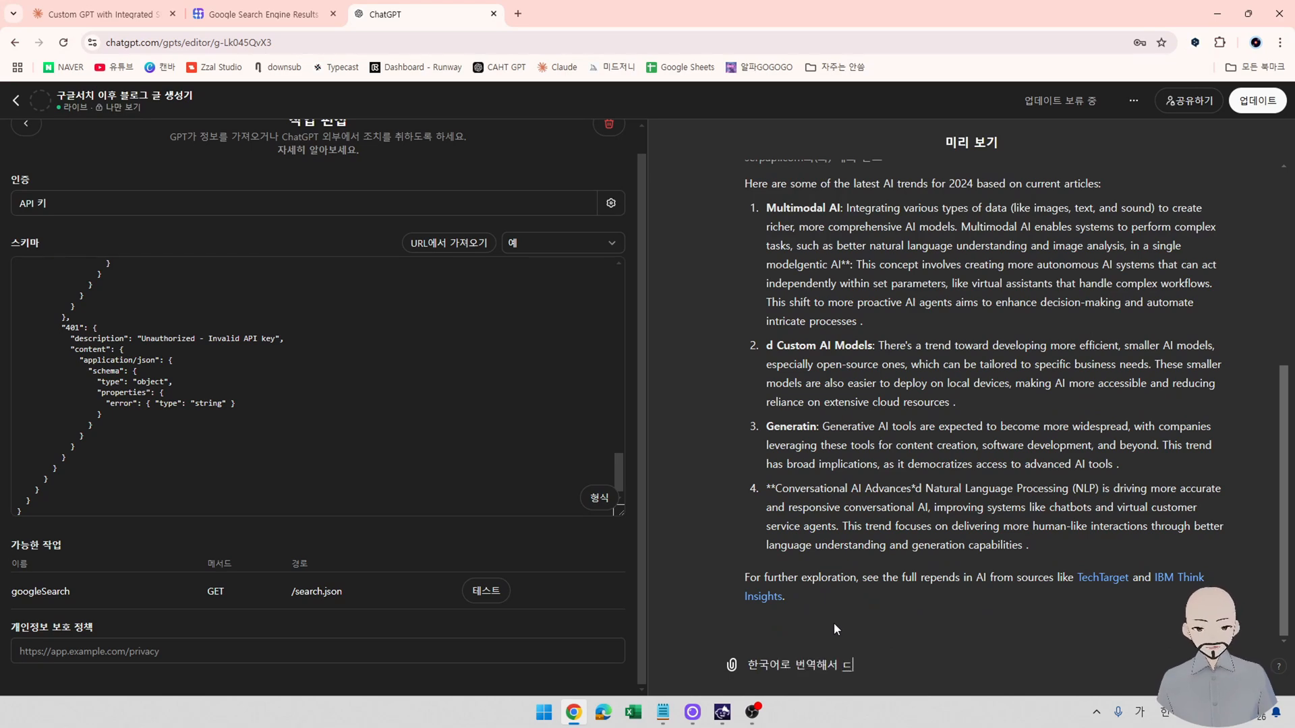
{"action": "type", "text": "대답해 애"}
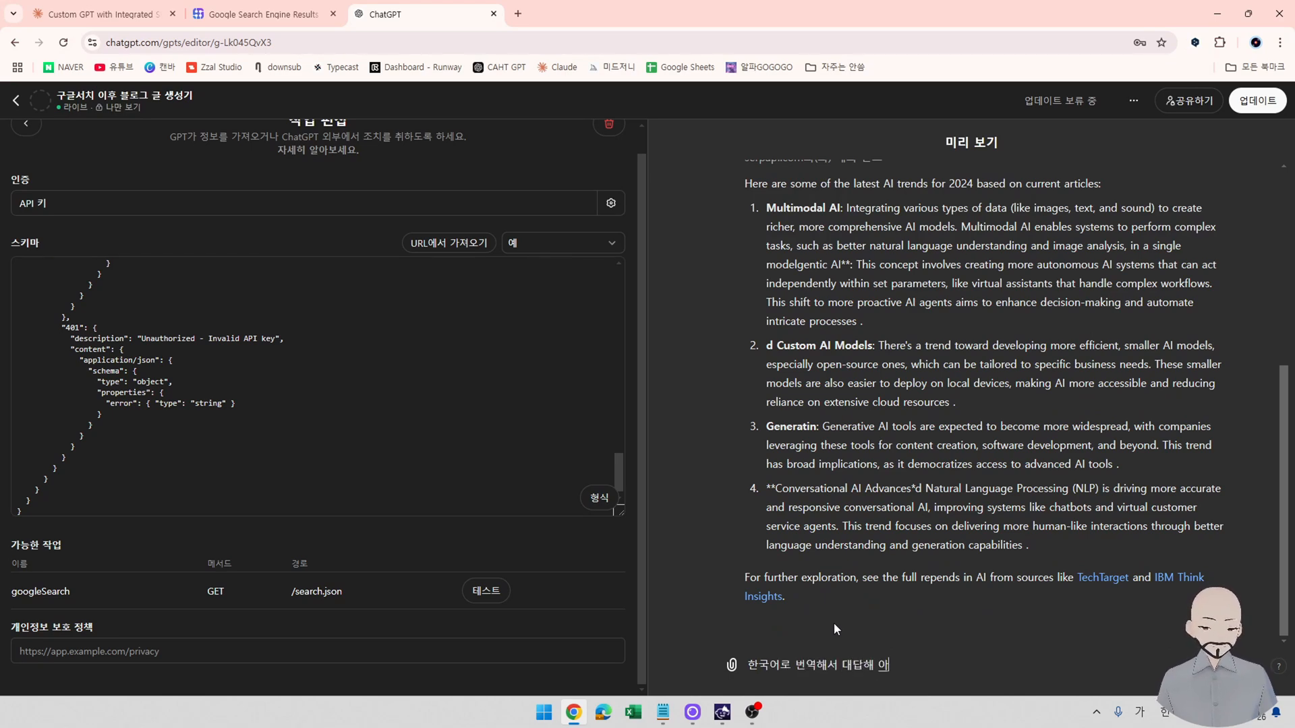
{"action": "type", "text": "앞으로, 블르"}
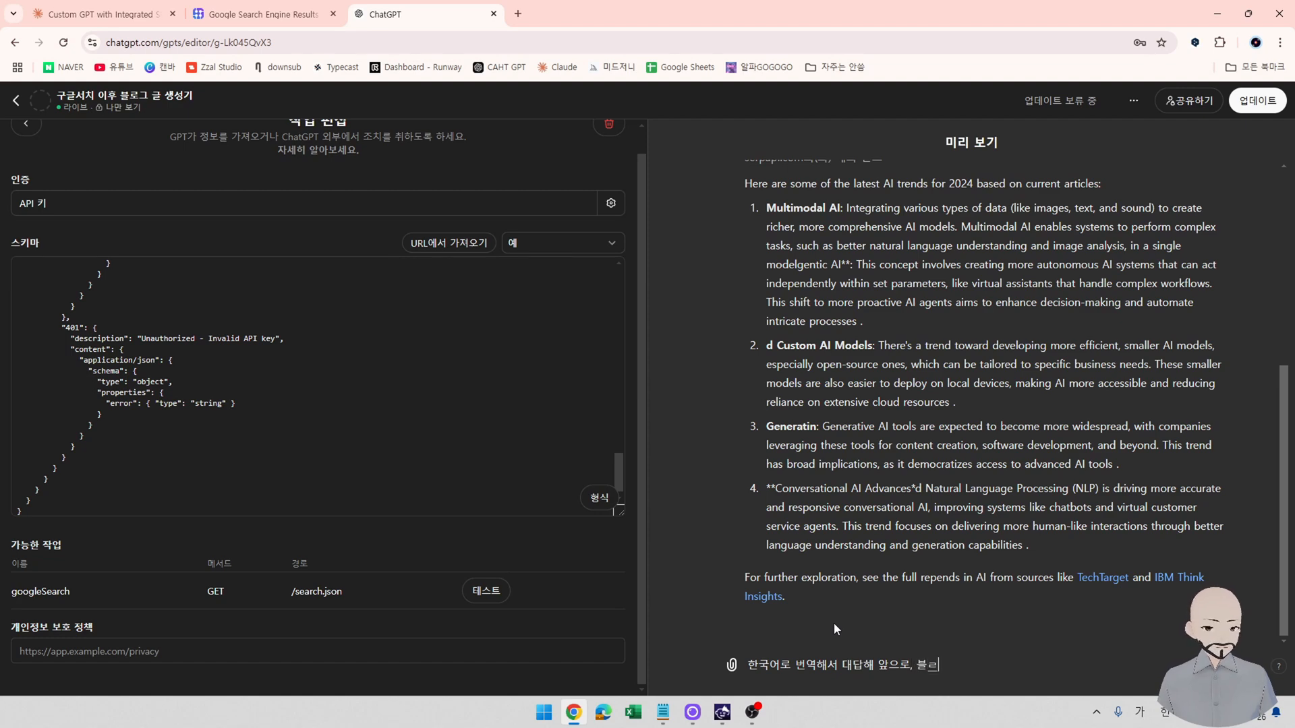
{"action": "type", "text": "랙프라이데이 검색"}
{"action": "key", "text": "Return"}
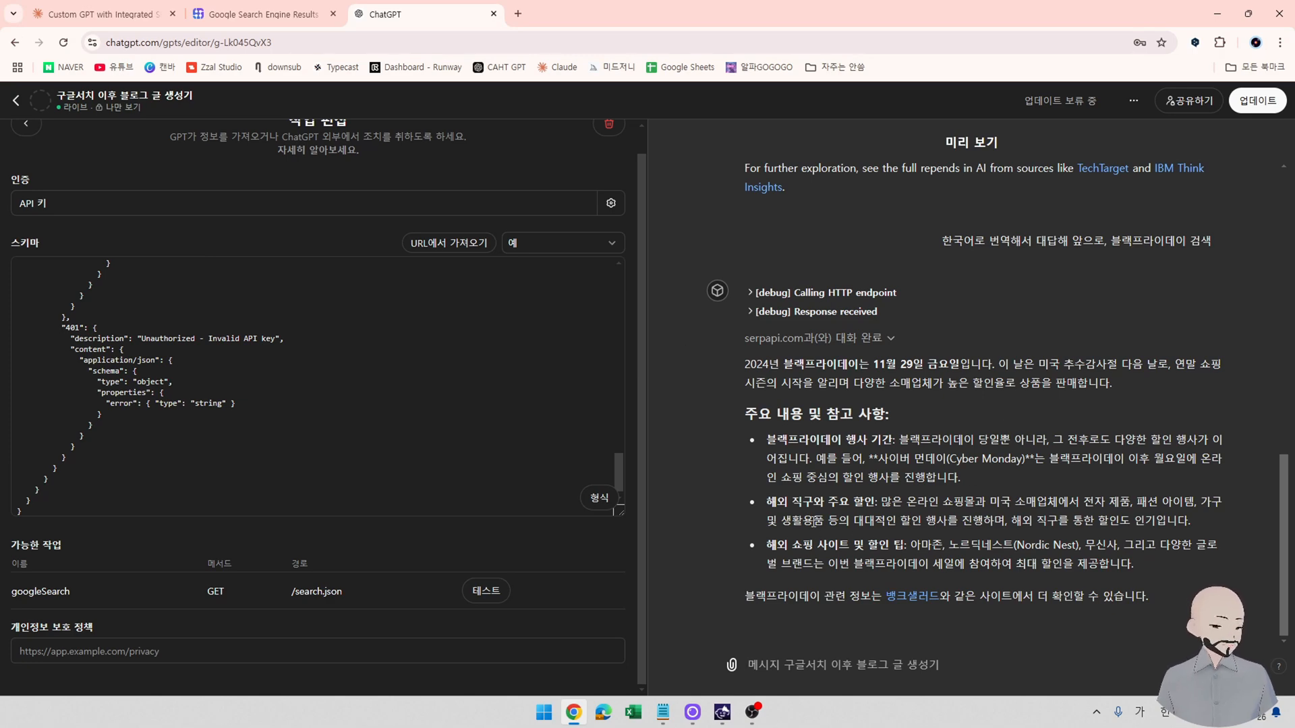
Leave the action editor, reopen the custom GPT for editing from its chat page, and place the cursor in its instructions.
{"action": "left_click", "coordinate": [16, 100]}
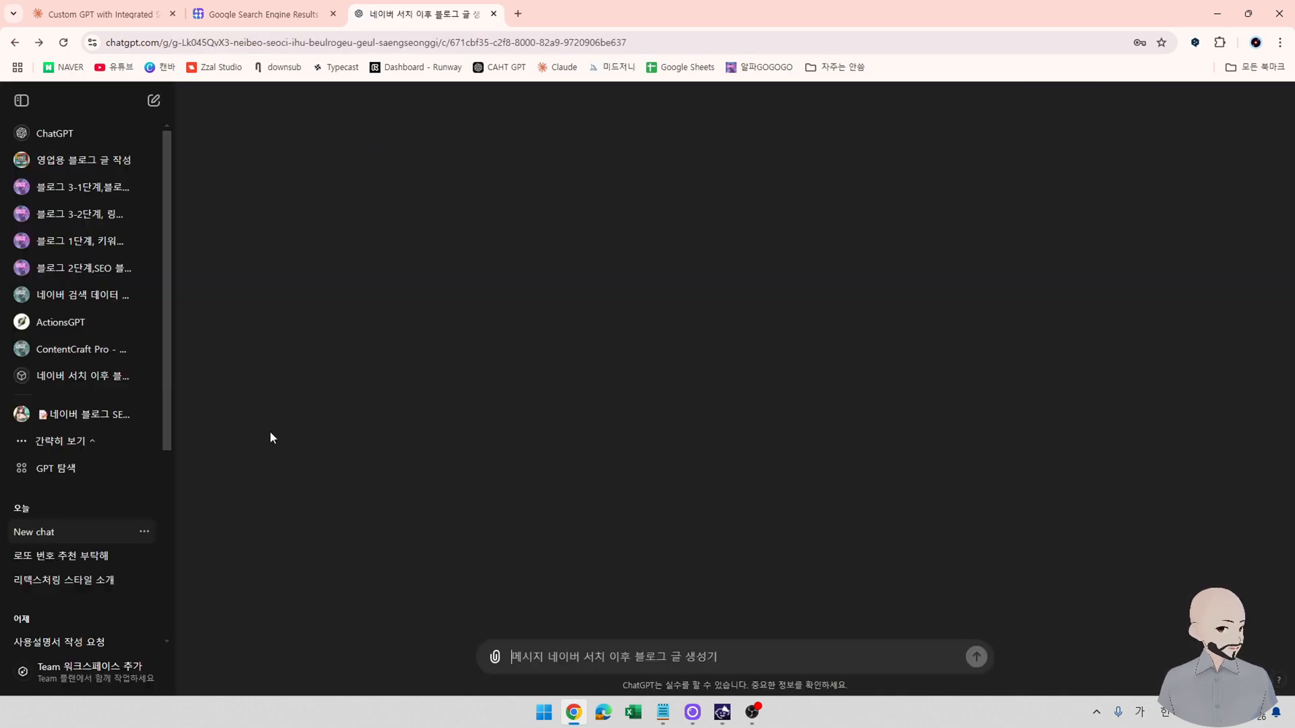
{"action": "left_click", "coordinate": [230, 101]}
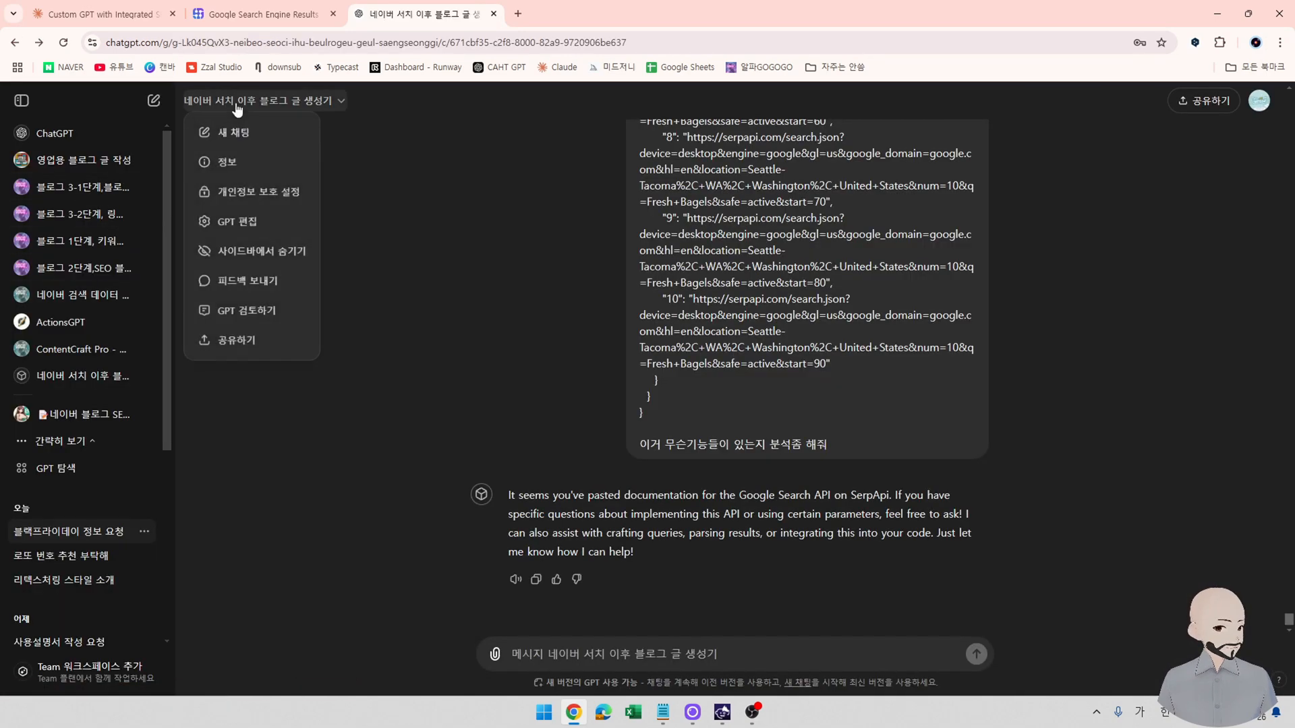
{"action": "left_click", "coordinate": [257, 221]}
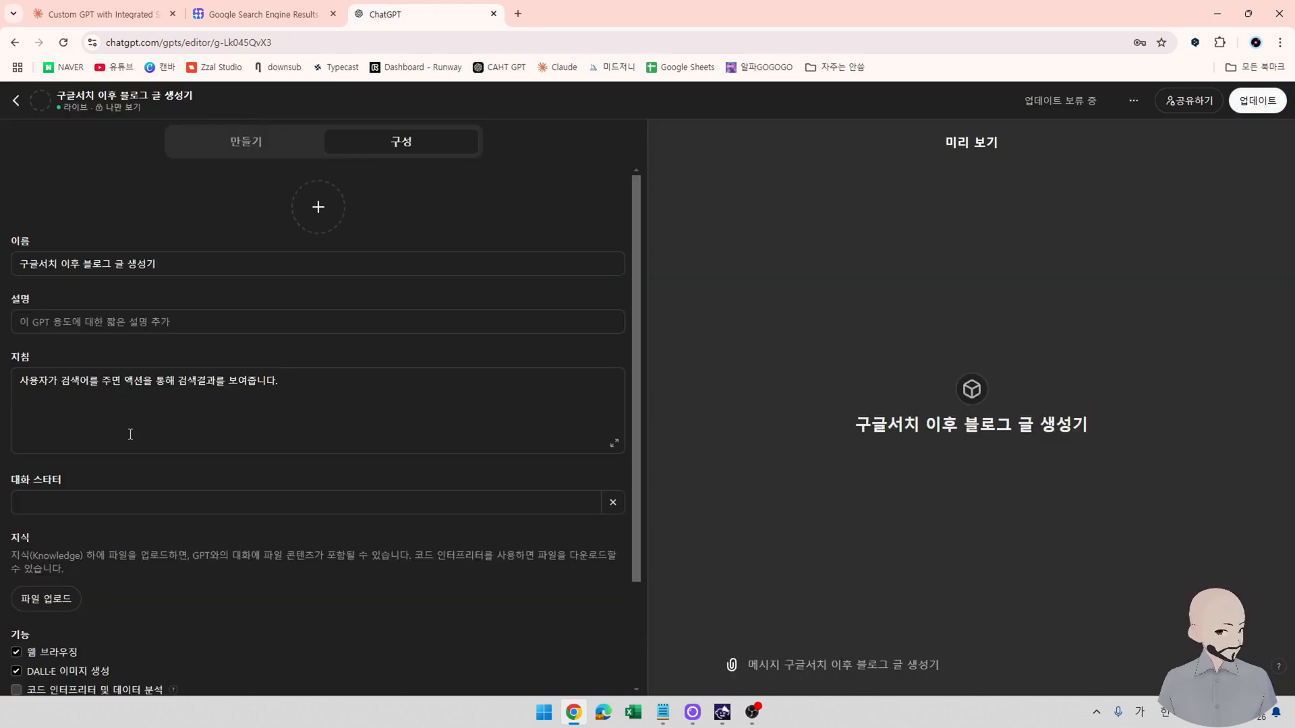
{"action": "left_click", "coordinate": [423, 415]}
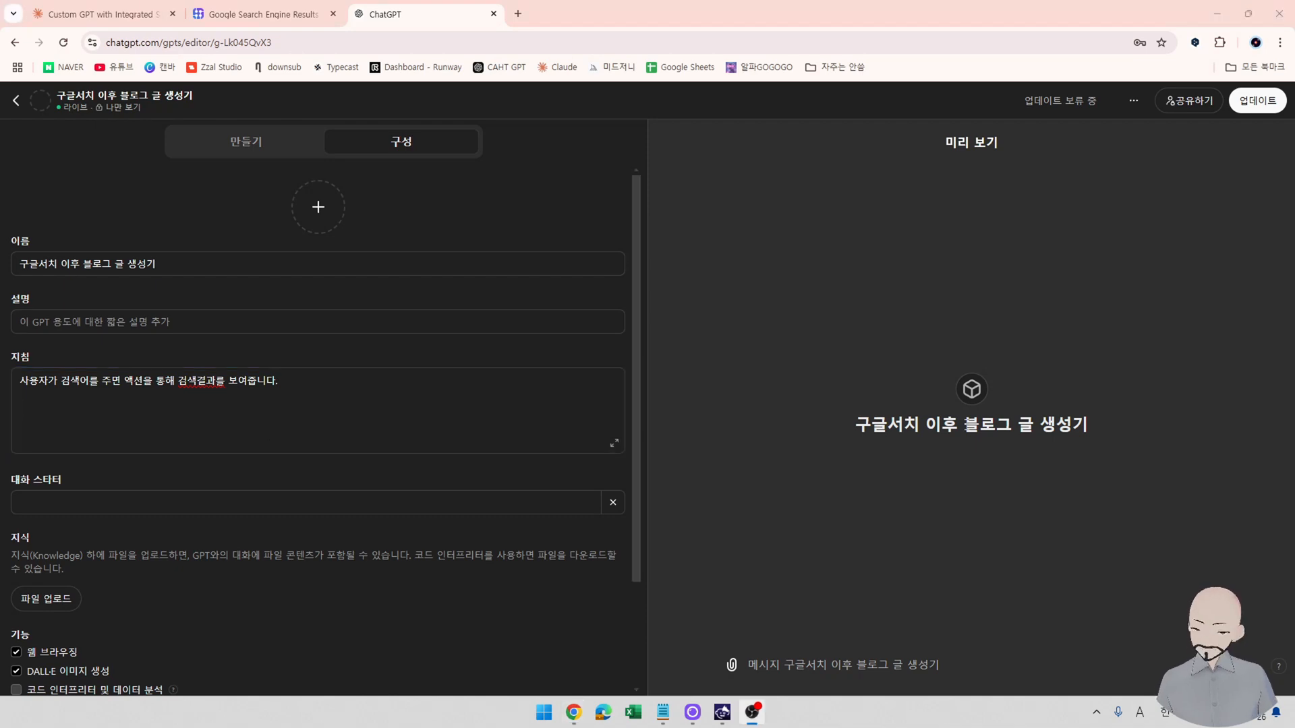
{"action": "left_click", "coordinate": [263, 383]}
{"action": "left_click", "coordinate": [370, 399]}
Review the end of SerpApi's Google Search documentation and look back over the generated schema in the Claude conversation.
{"action": "left_click", "coordinate": [236, 14]}
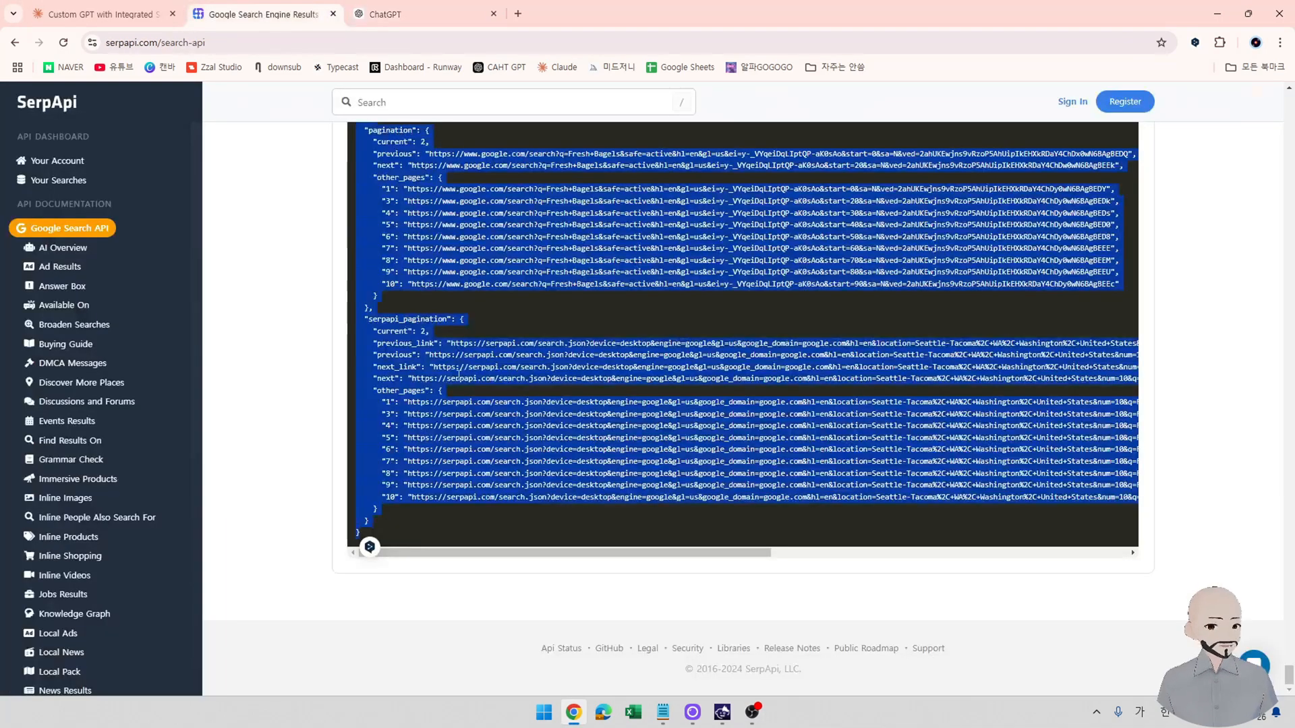
{"action": "left_click", "coordinate": [459, 373]}
{"action": "scroll", "coordinate": [539, 438], "scroll_direction": "up", "scroll_amount": 4}
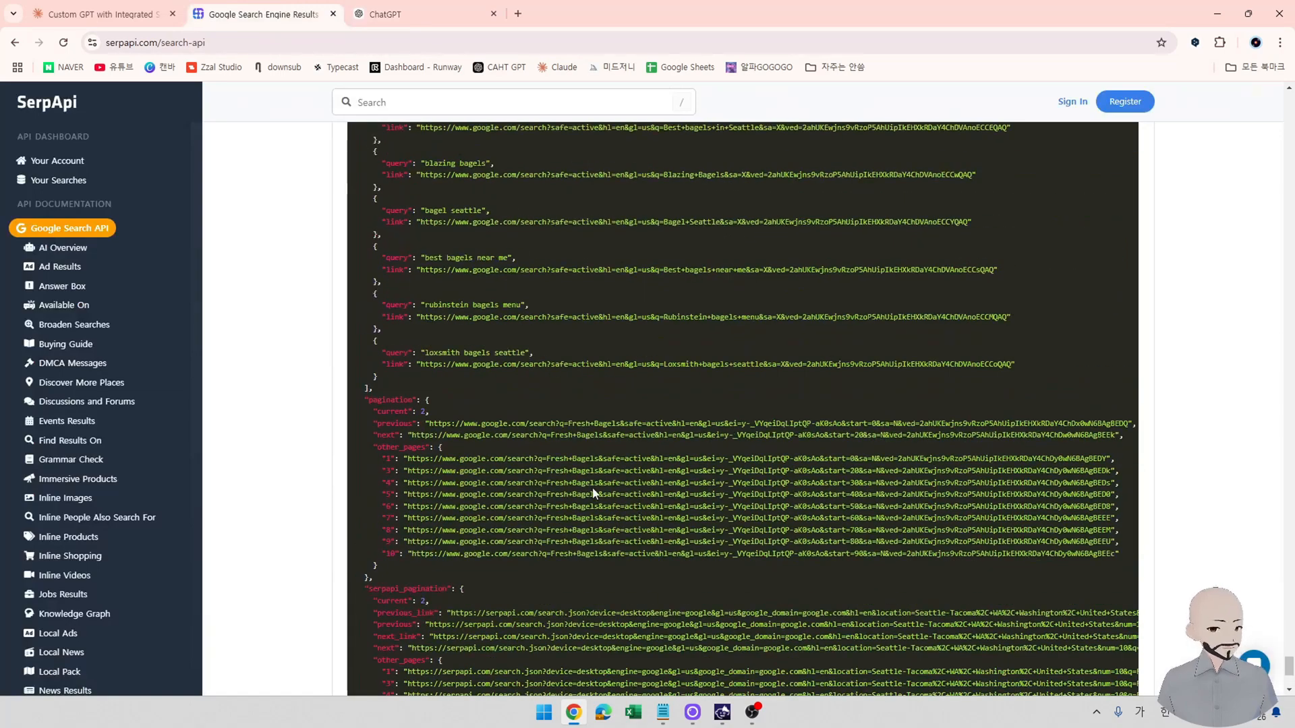
{"action": "left_click", "coordinate": [88, 10]}
{"action": "left_click_drag", "start_coordinate": [1287, 580], "coordinate": [1284, 247]}
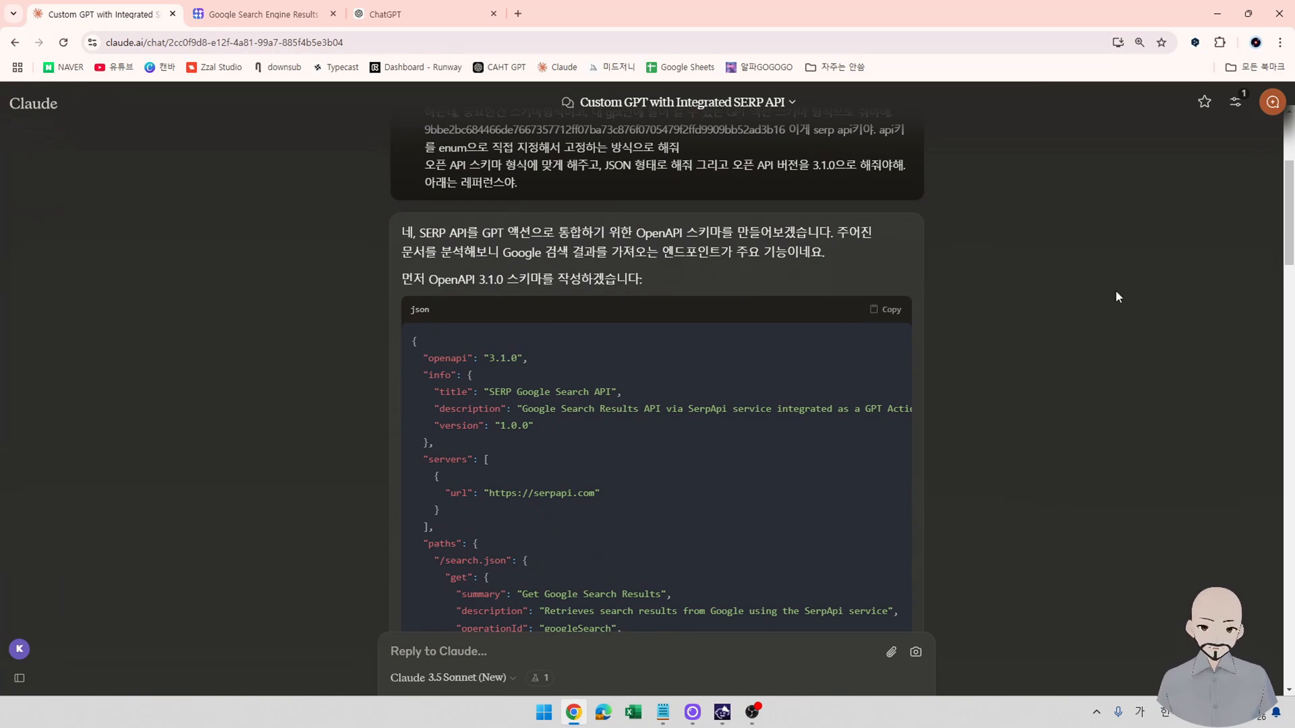
{"action": "left_click_drag", "start_coordinate": [1289, 248], "coordinate": [1278, 653]}
Begin a reply to Claude asking to include Naver as well: "오 좋아 이번에는 이거에다가 네이버도 같이 넣어서".
{"action": "left_click", "coordinate": [638, 645]}
{"action": "type", "text": "오 좋아 이번에는"}
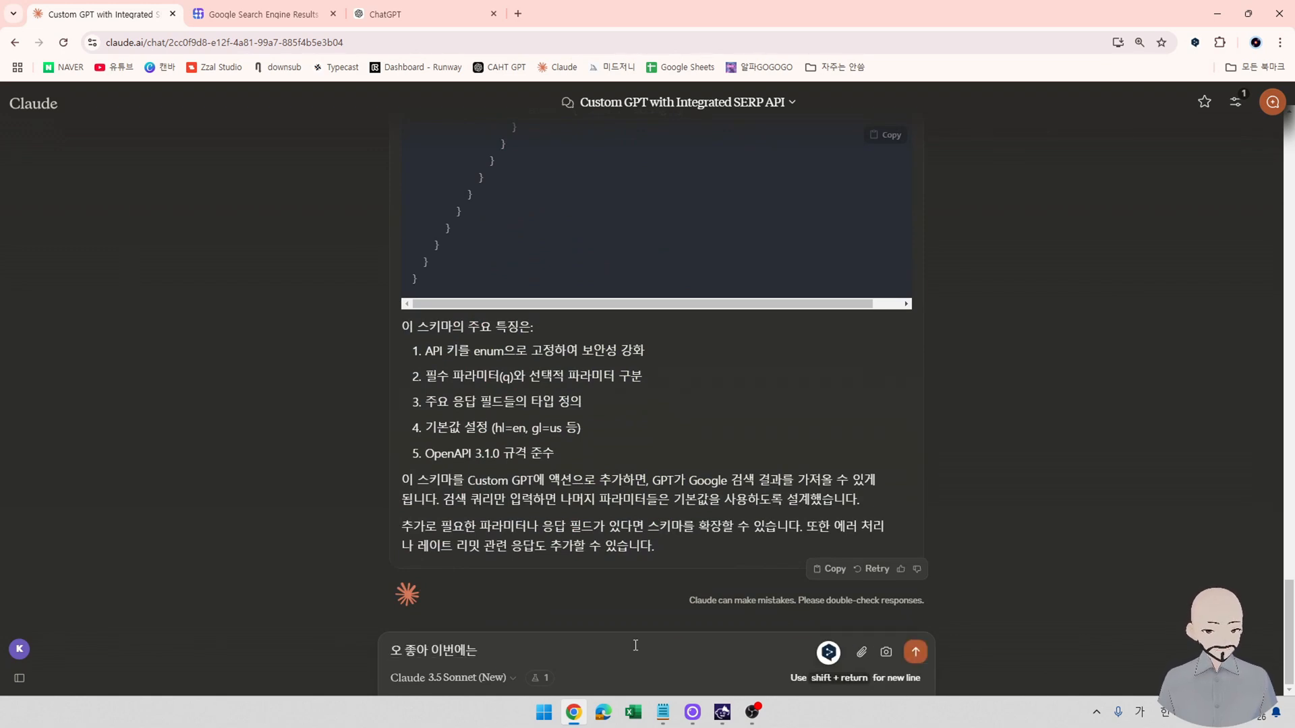
{"action": "key", "text": "Hangul"}
{"action": "type", "text": "SERP"}
{"action": "key", "text": "BackSpace"}
{"action": "key", "text": "BackSpace"}
{"action": "key", "text": "BackSpace"}
{"action": "key", "text": "BackSpace"}
{"action": "type", "text": "이"}
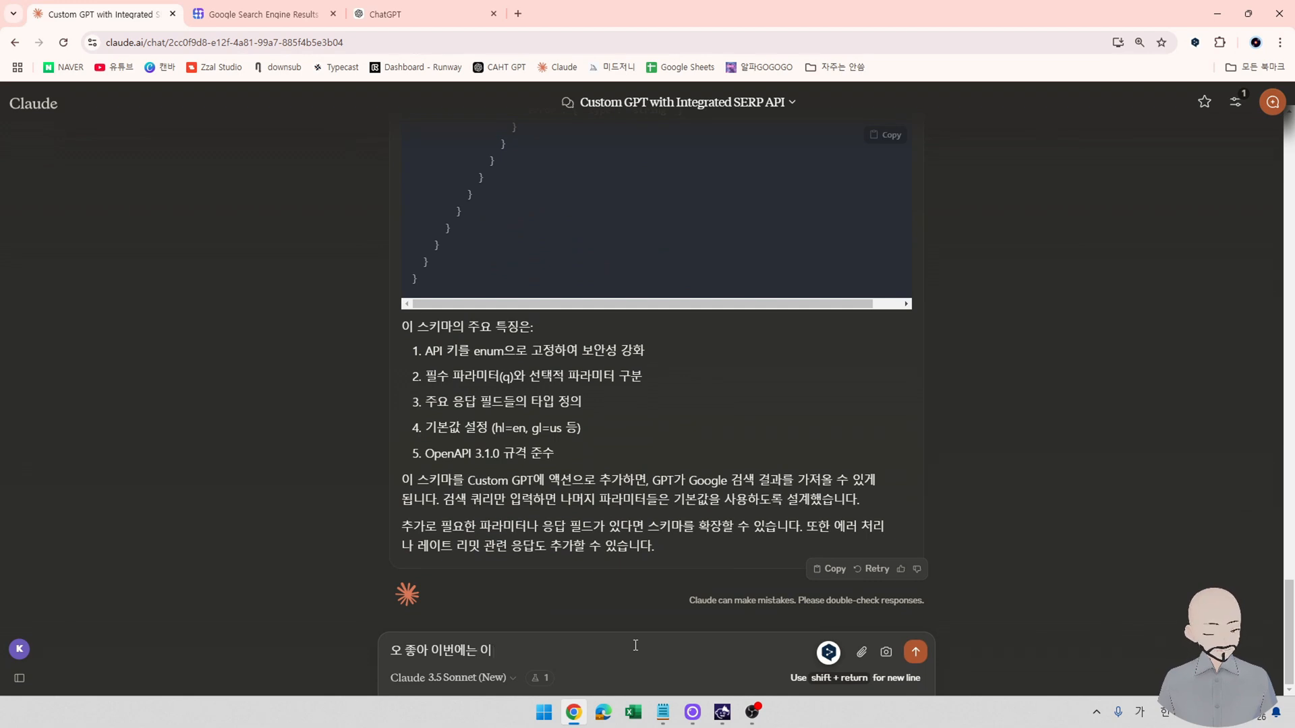
{"action": "type", "text": "거에다가 네이버도"}
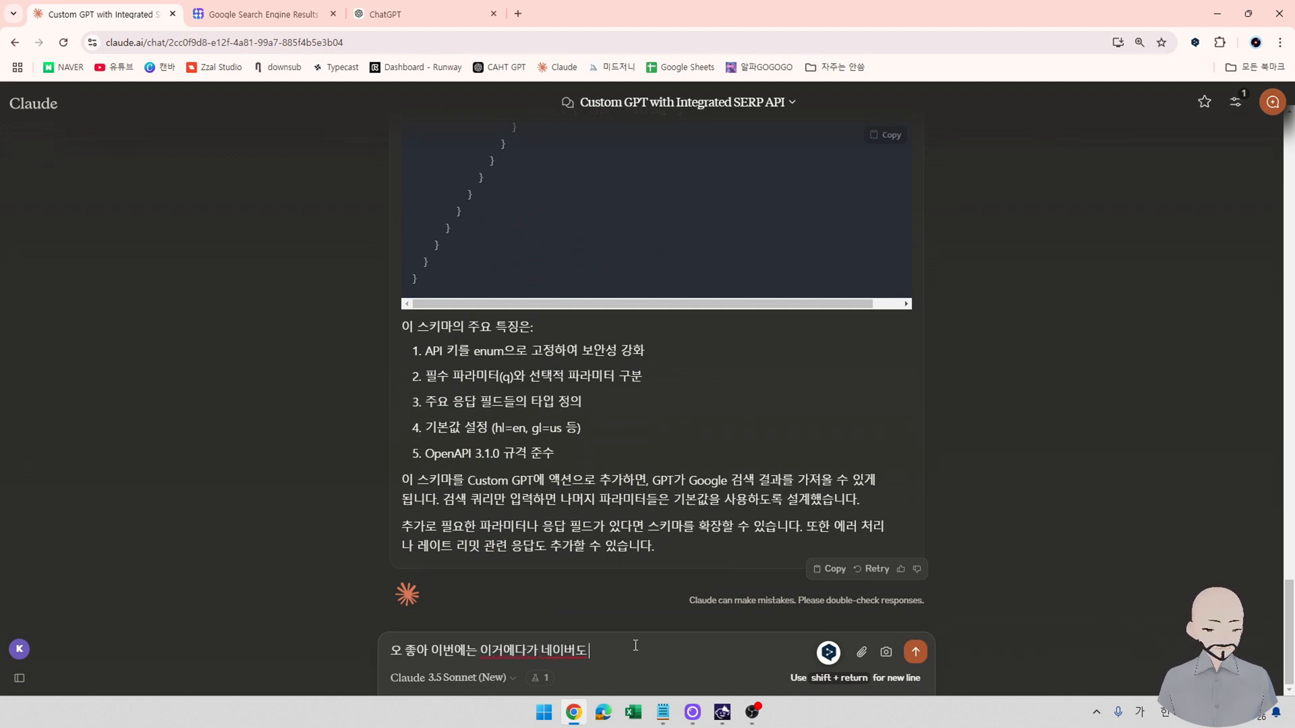
{"action": "type", "text": " 같이 넣어서"}
Continue the draft with "serp api 연동을 통해, 구글서치나, 네이버 서치로 선택해서 내가 쓸 수 있게 하면 좋을거 같아.".
{"action": "key", "text": "Hangul"}
{"action": "type", "text": "s"}
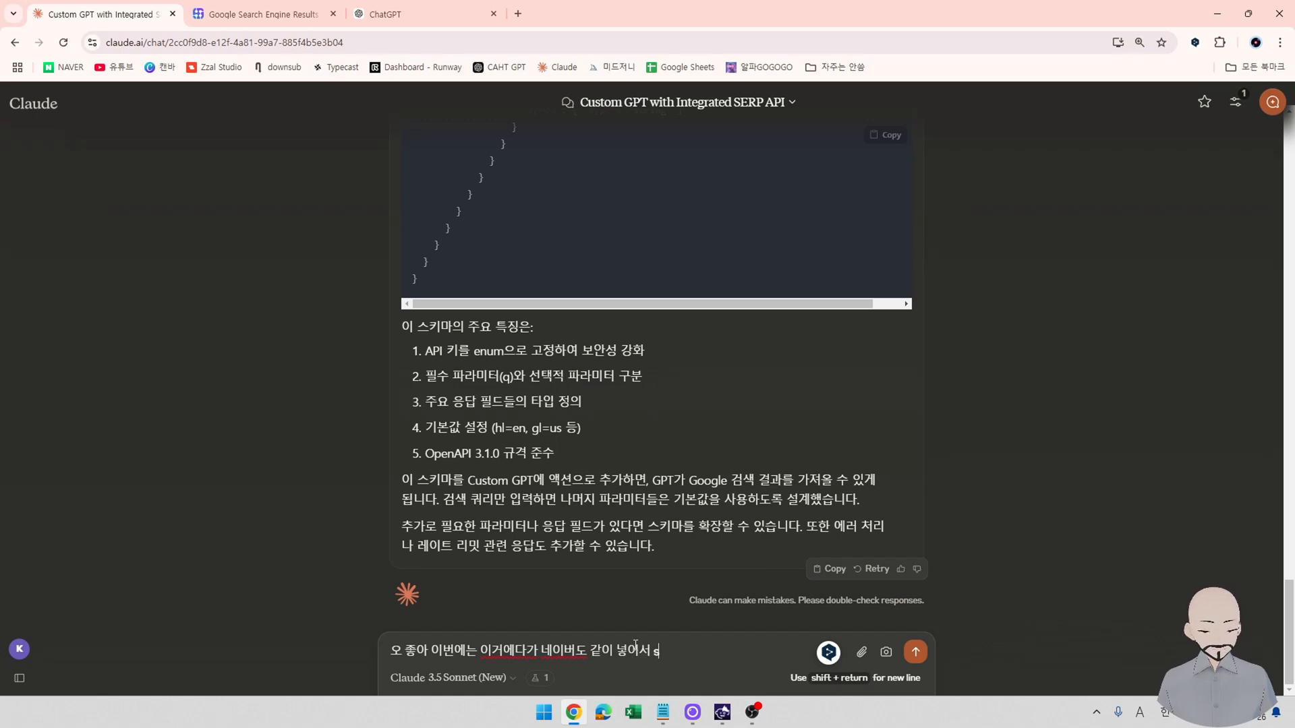
{"action": "type", "text": "erp api"}
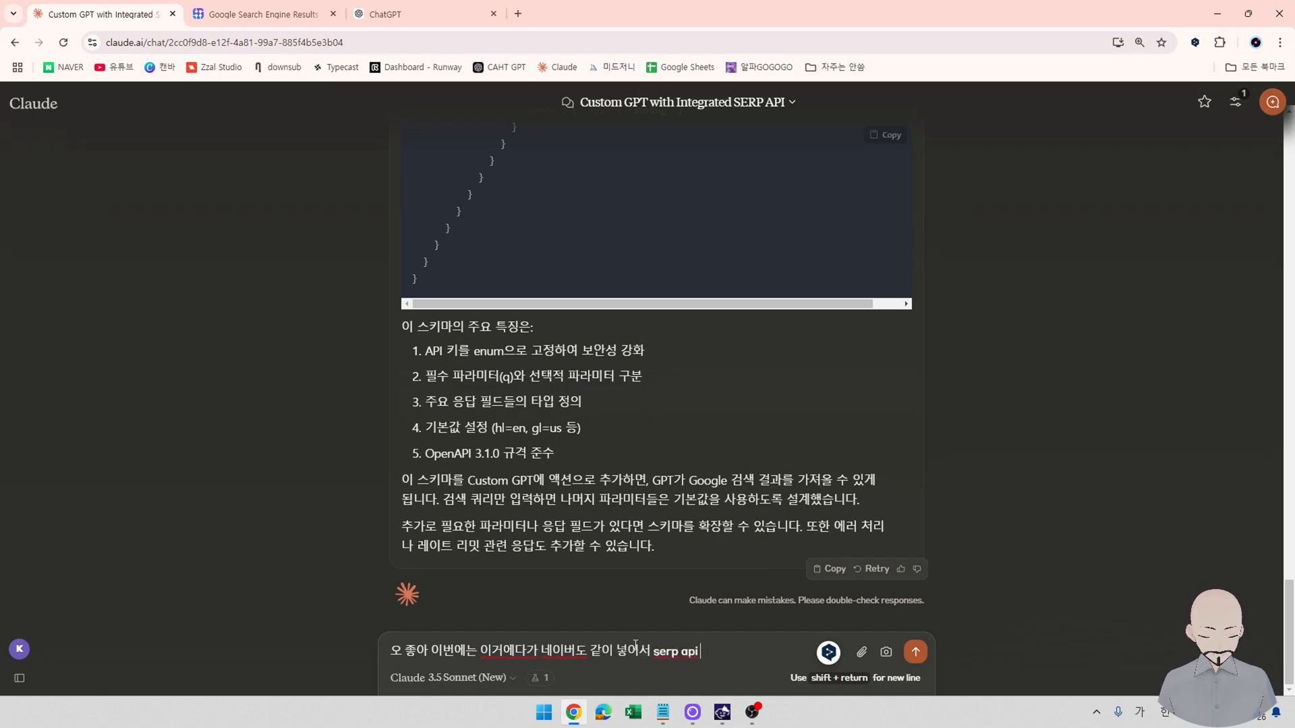
{"action": "type", "text": " 연동을 통해, 구그"}
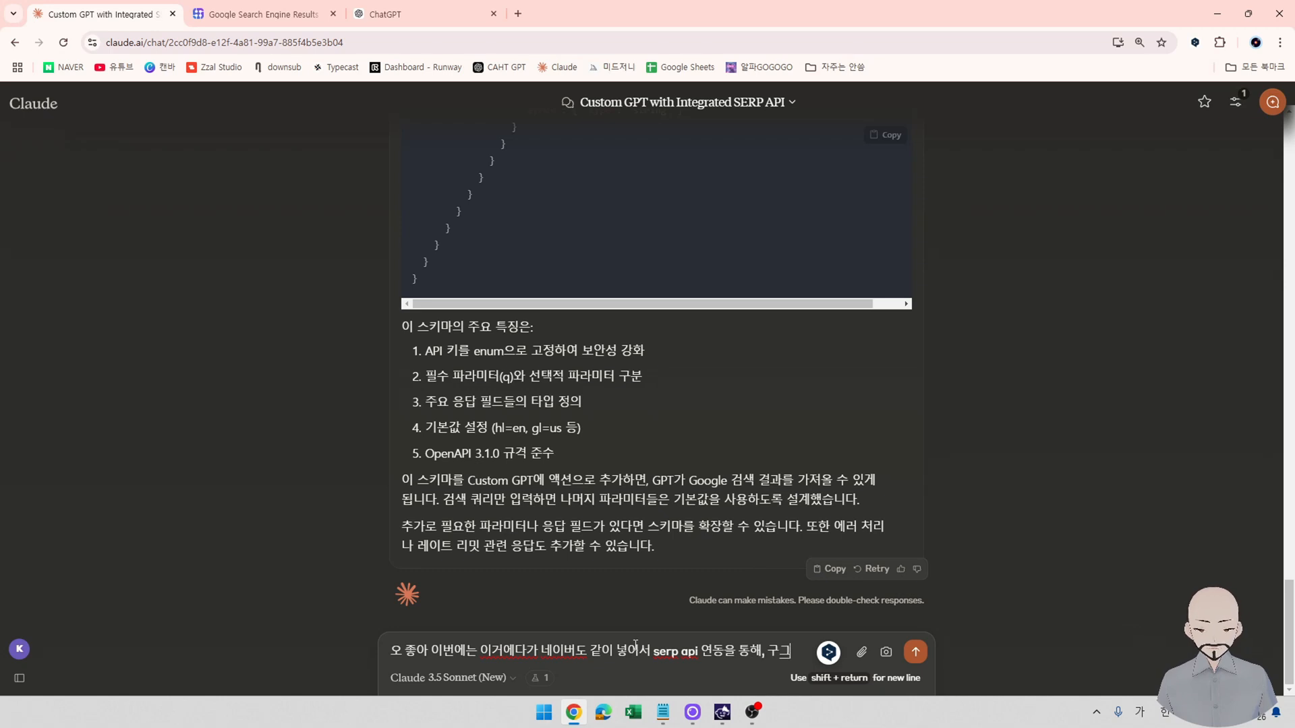
{"action": "type", "text": "ㄹ서치나, 네이버 섞"}
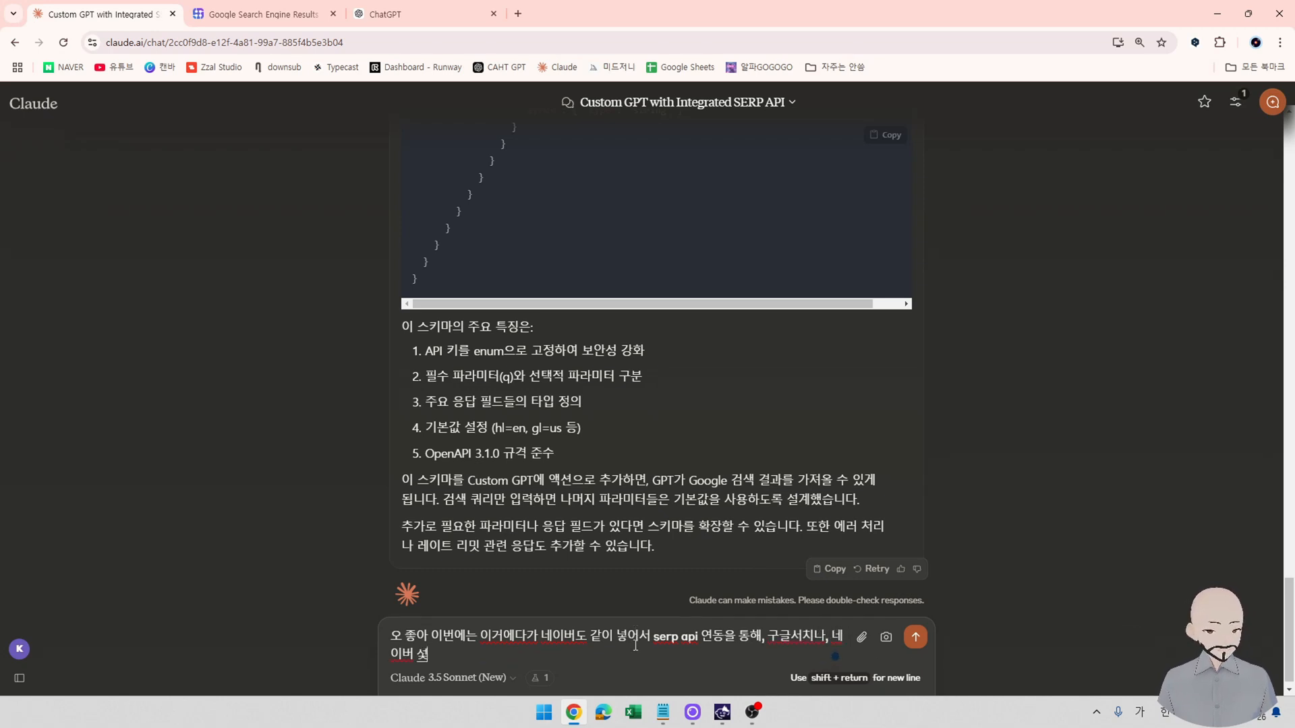
{"action": "key", "text": "BackSpace"}
{"action": "type", "text": "서치로 선택해"}
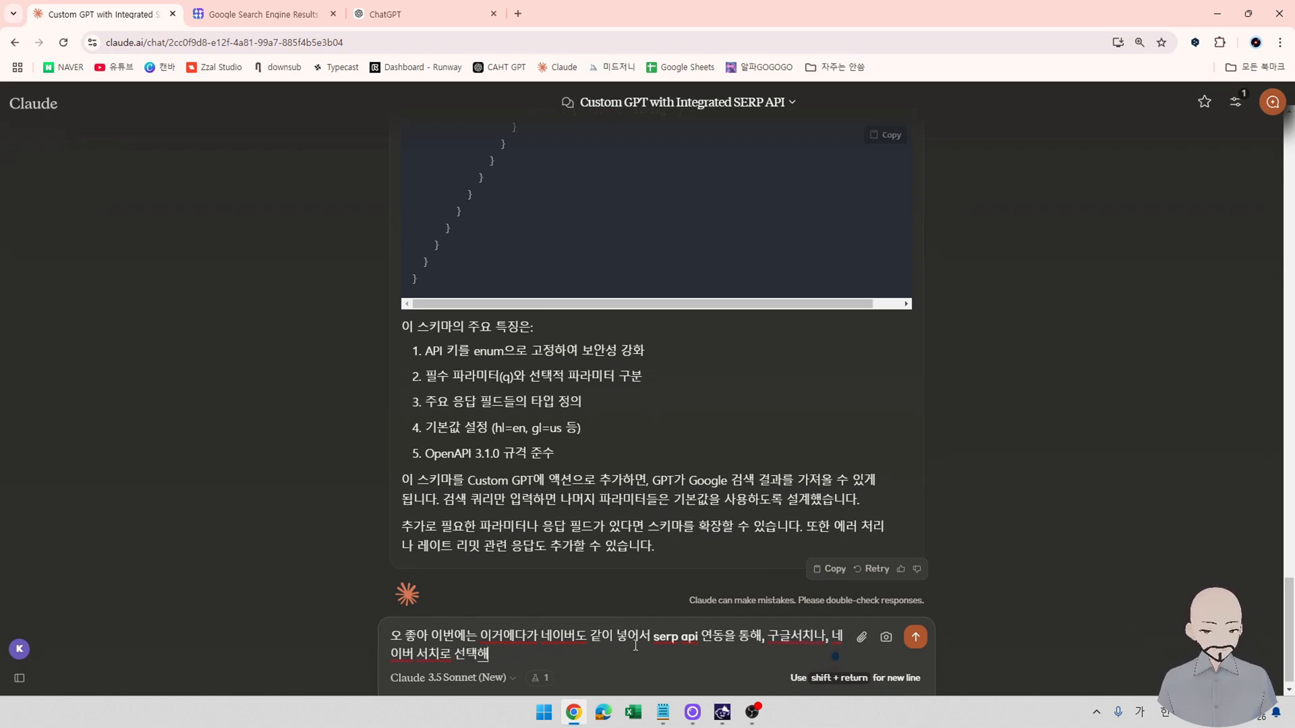
{"action": "type", "text": "서 내가 쓸 수 있게"}
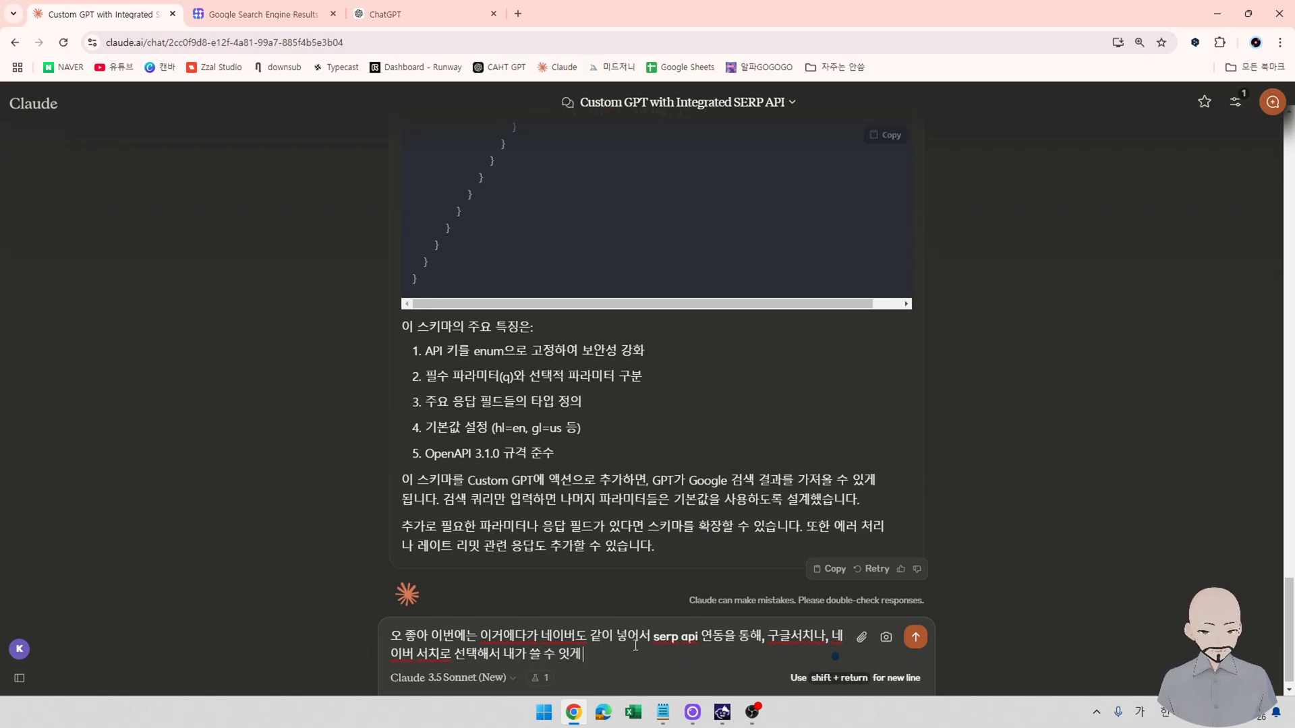
{"action": "type", "text": " ㅎ"}
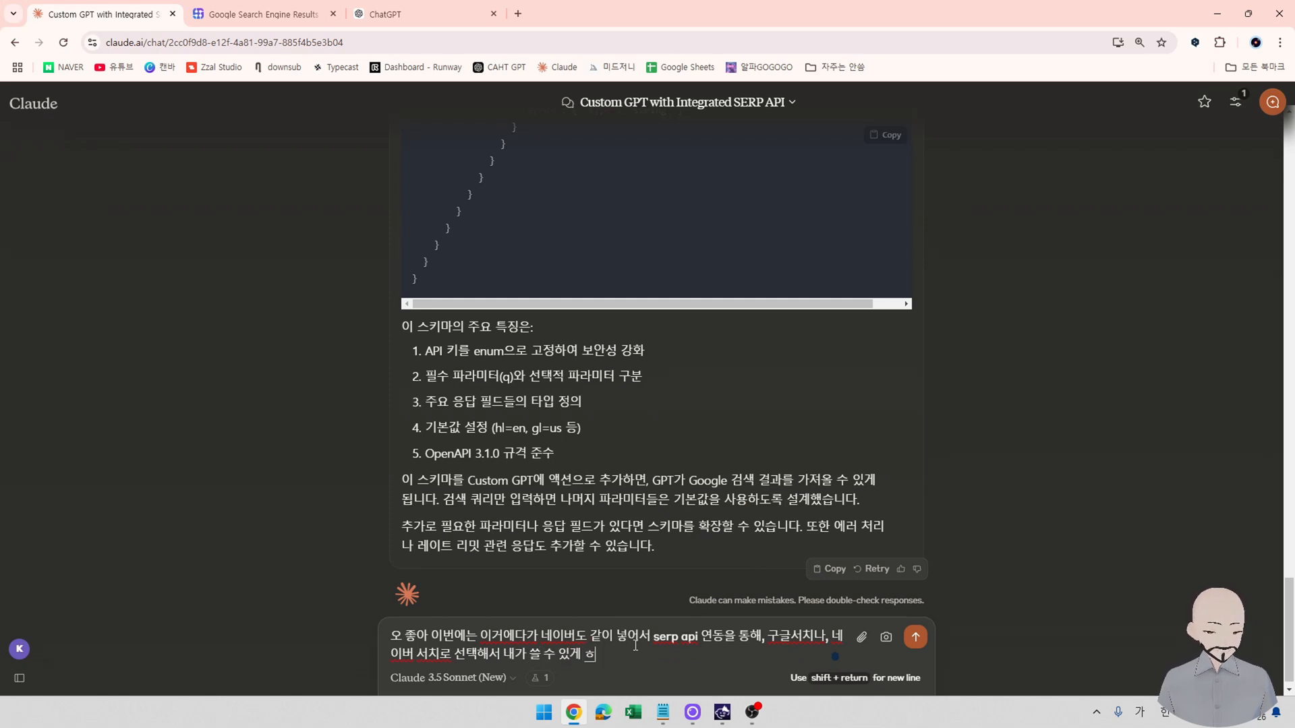
{"action": "type", "text": "하면 조"}
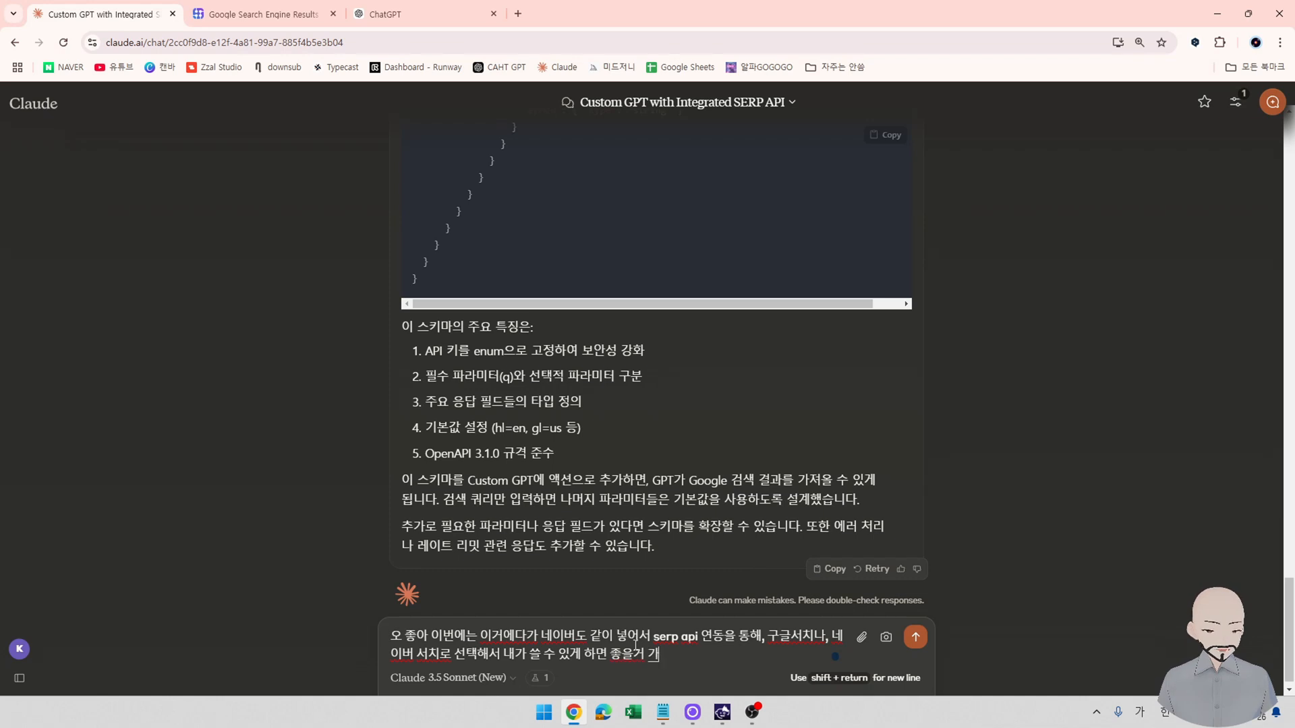
{"action": "type", "text": "같아."}
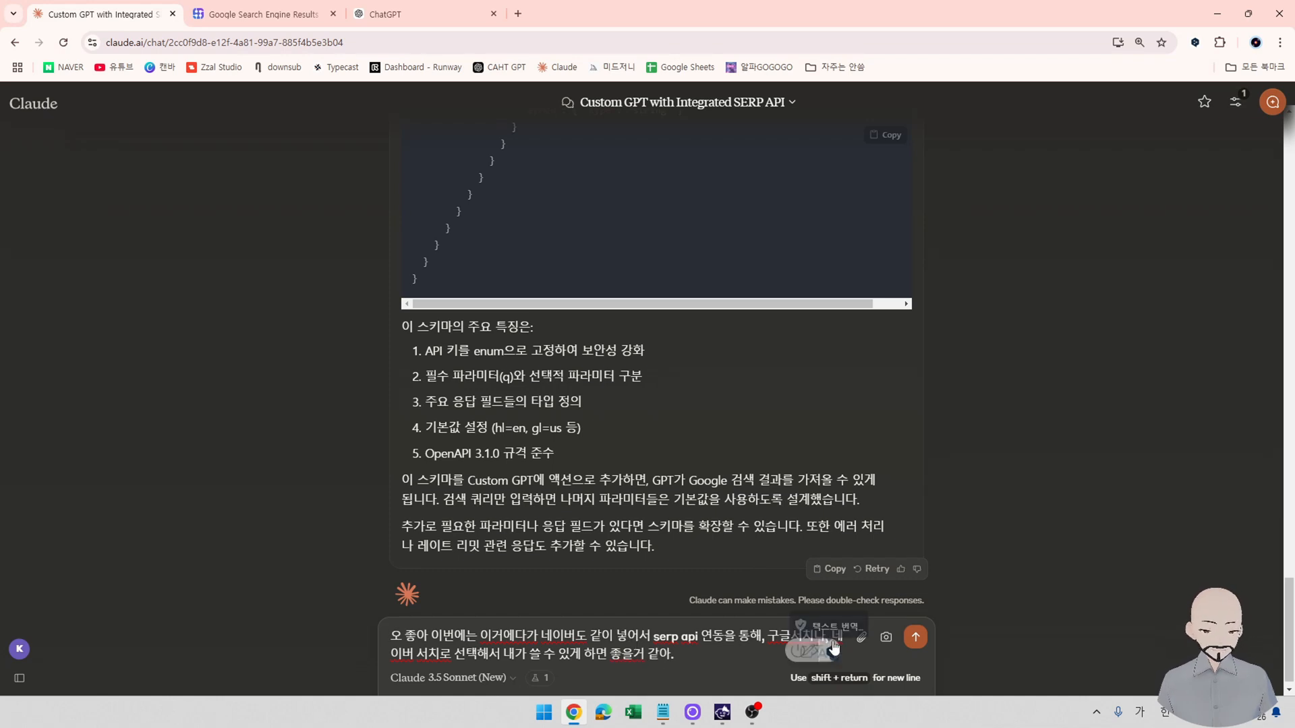
Replace "네이버 서치" with "유튜브 서치" in the draft and add the separate line "이게 유튜브서치 레퍼런스야".
{"action": "left_click_drag", "start_coordinate": [835, 637], "coordinate": [440, 654]}
{"action": "type", "text": "유튜브 서치"}
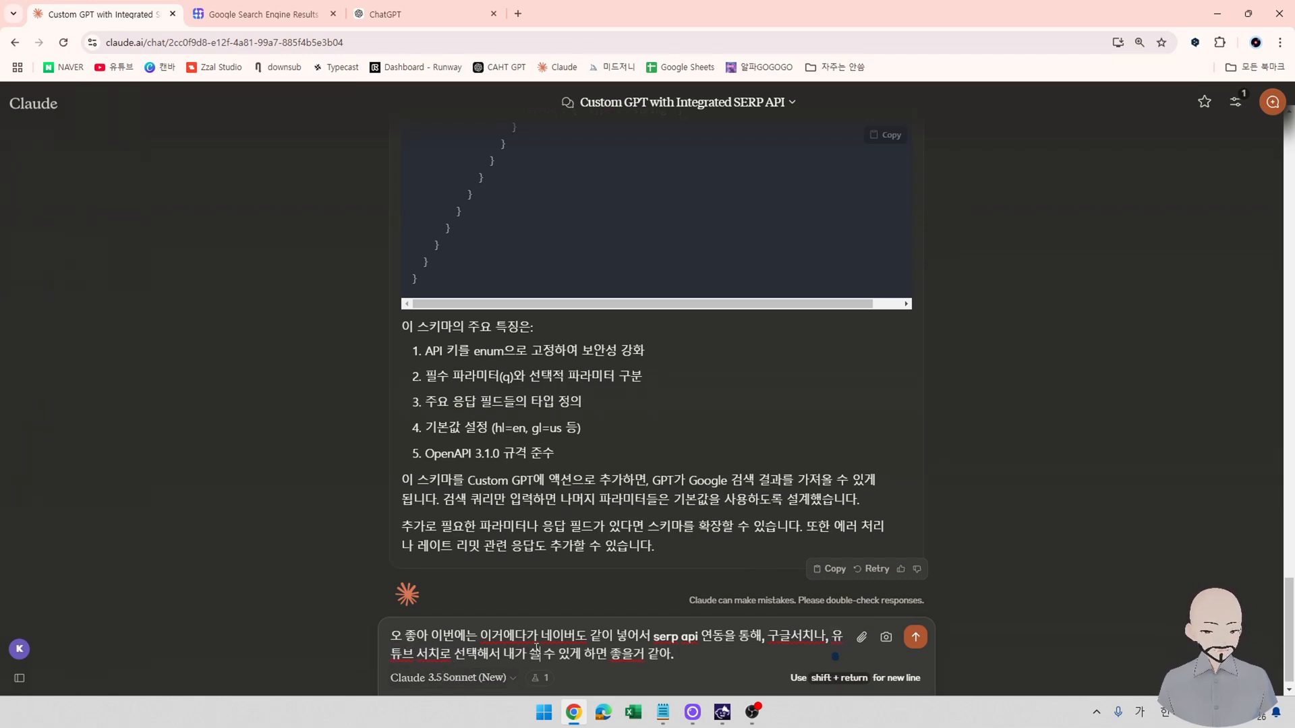
{"action": "key", "text": "shift+Return"}
{"action": "key", "text": "shift+Return"}
{"action": "type", "text": "ㅇ"}
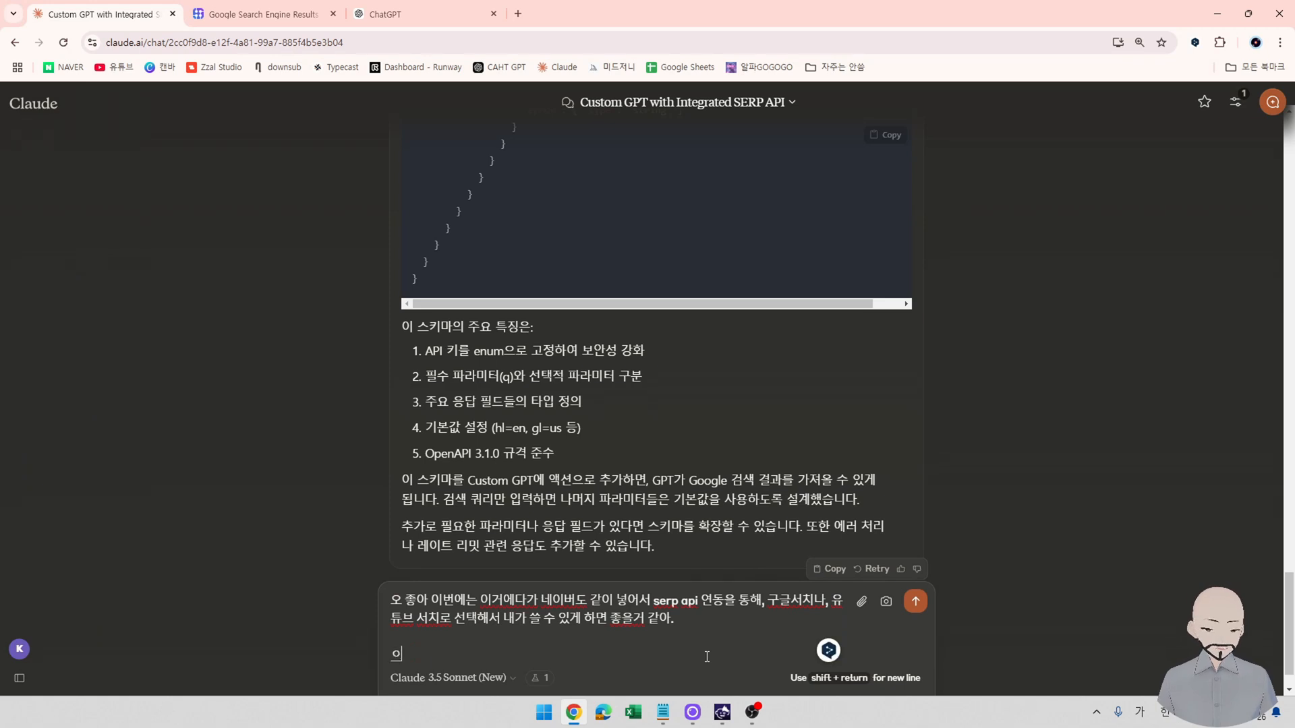
{"action": "type", "text": "게 유튜븨"}
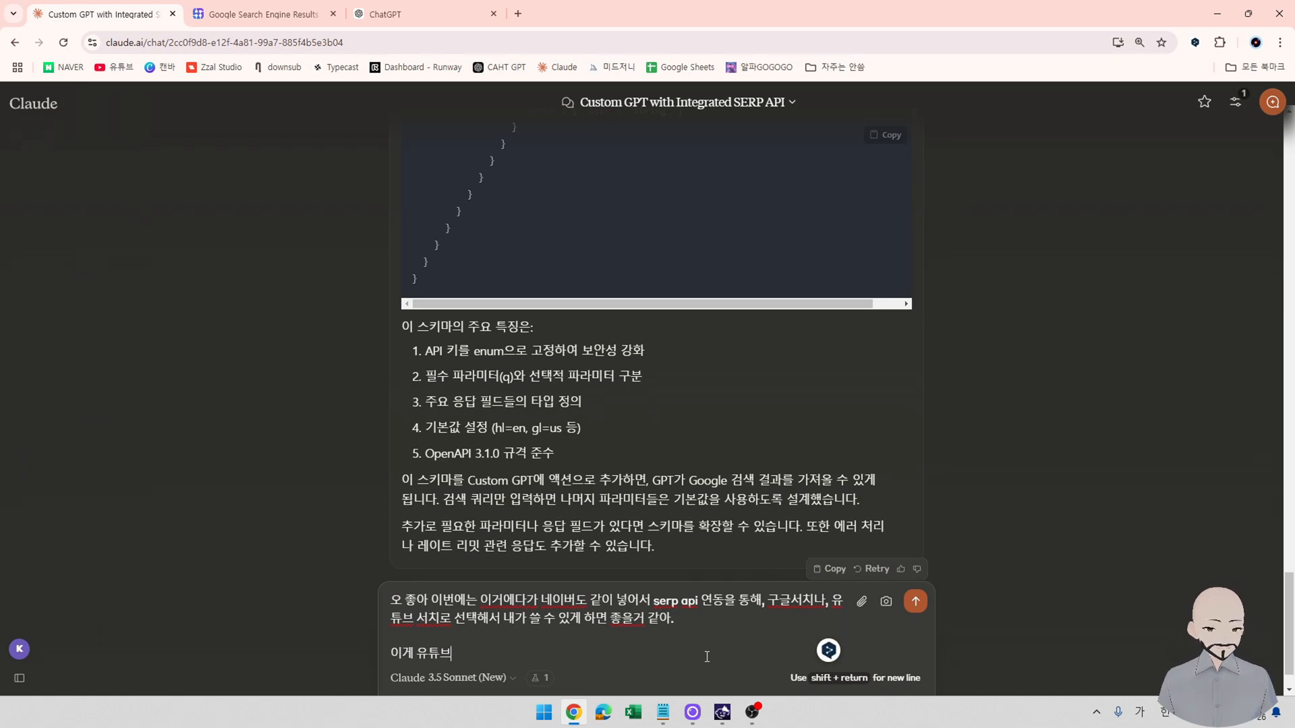
{"action": "type", "text": "서치 레퍼런스얘"}
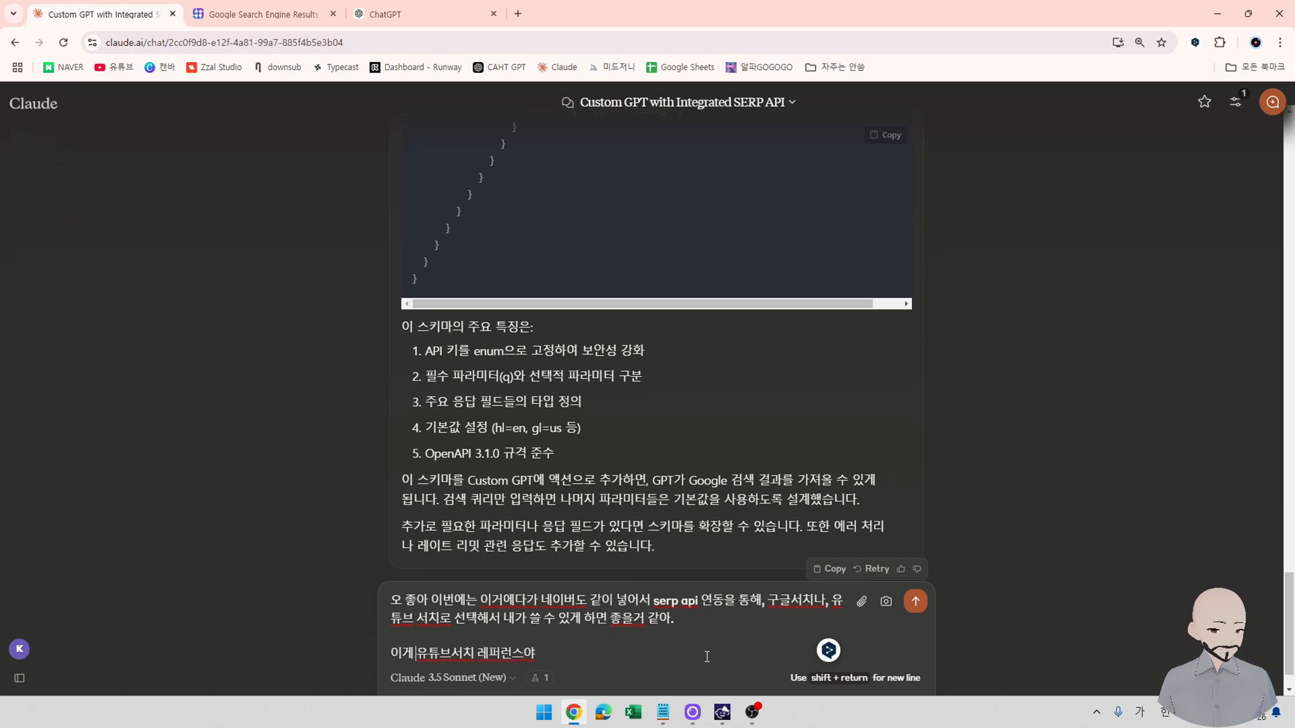
Insert "serp api에 있는" before "유튜브서치 레퍼런스야" in the draft's last line.
{"action": "type", "text": "seap"}
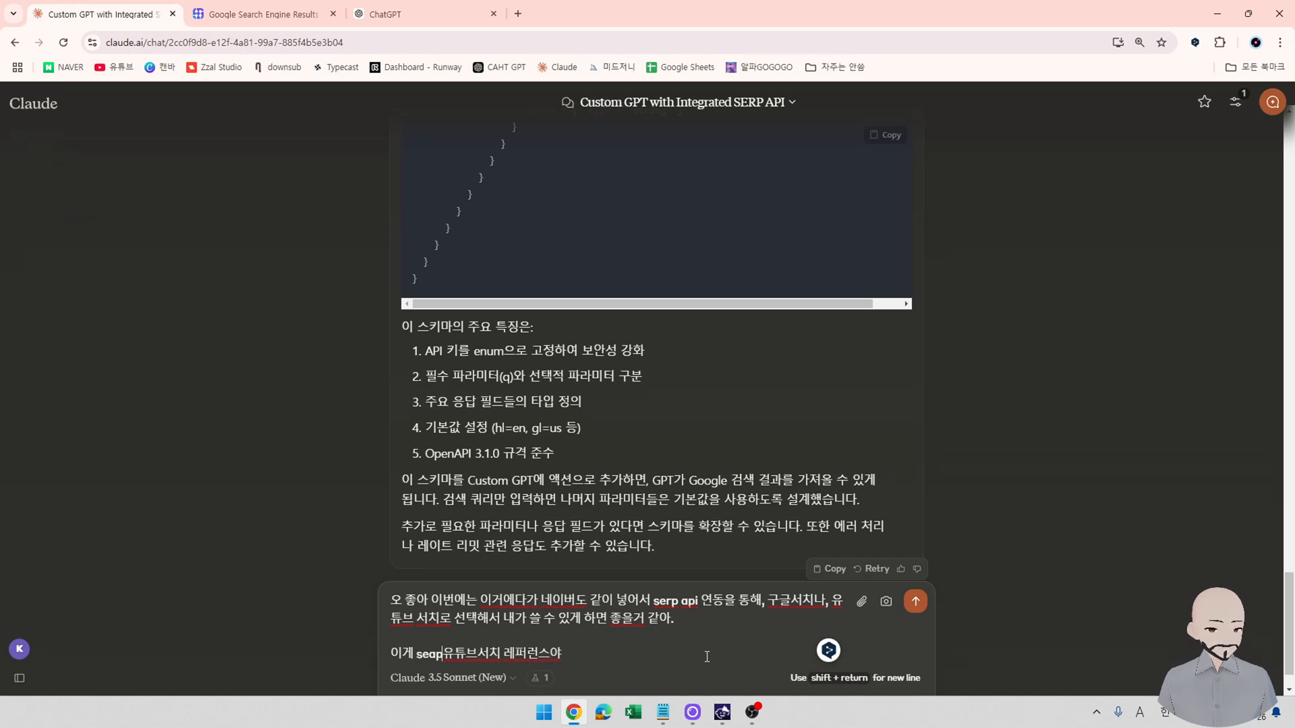
{"action": "key", "text": "BackSpace"}
{"action": "key", "text": "BackSpace"}
{"action": "type", "text": "rp api"}
{"action": "key", "text": "Hangul"}
{"action": "type", "text": "에"}
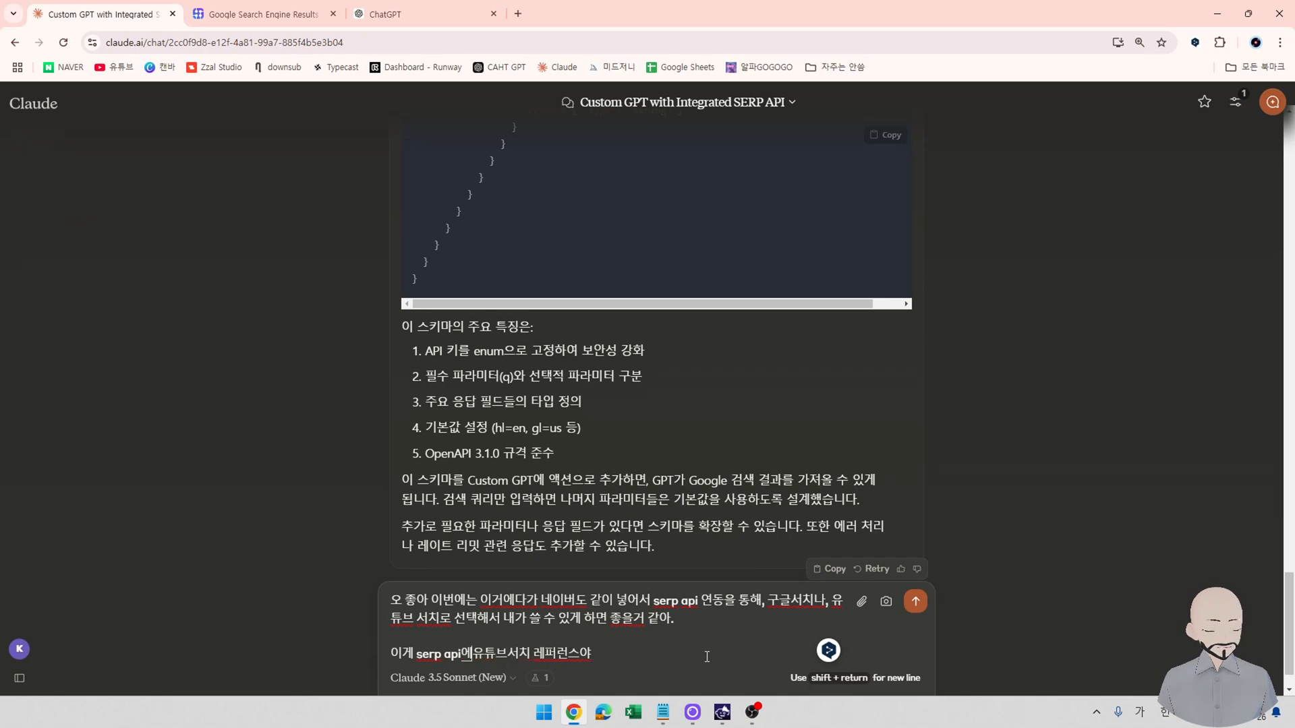
{"action": "type", "text": " 있는"}
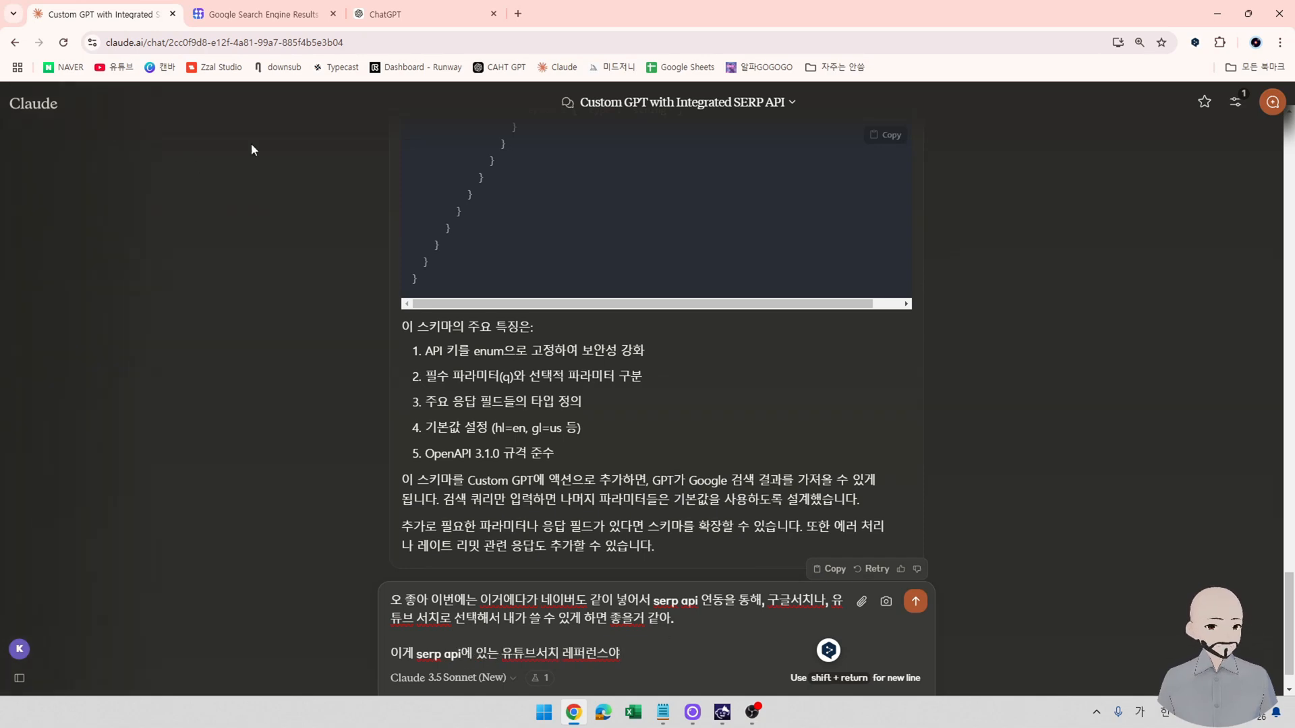
Return to the SerpApi documentation and open the YouTube Search API page.
{"action": "left_click", "coordinate": [273, 13]}
{"action": "scroll", "coordinate": [93, 518], "scroll_direction": "down", "scroll_amount": 10}
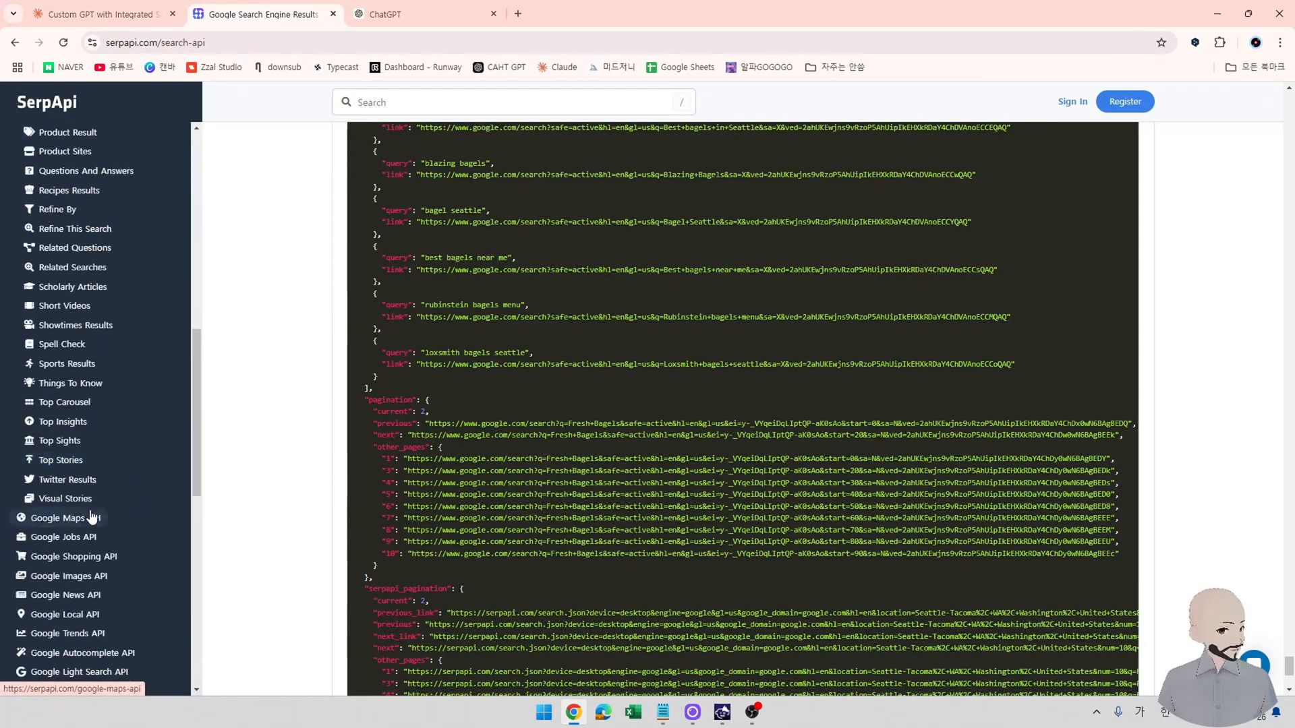
{"action": "scroll", "coordinate": [92, 518], "scroll_direction": "down", "scroll_amount": 7}
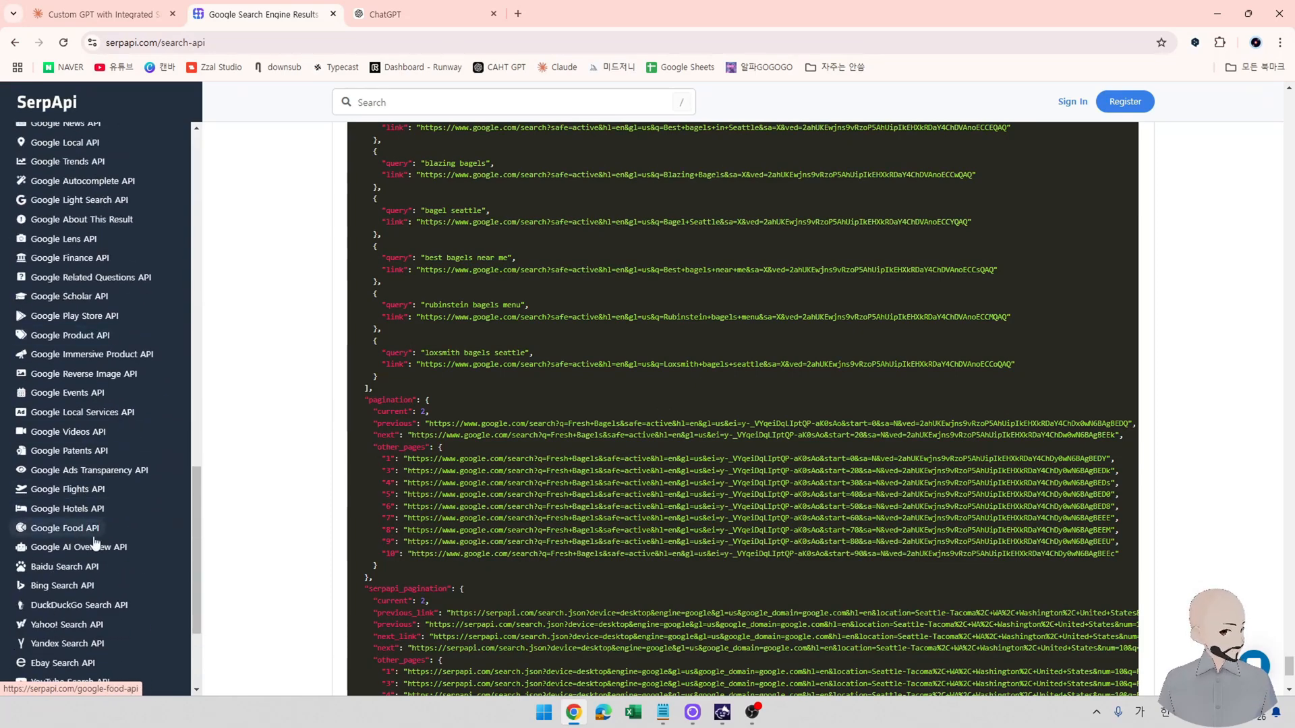
{"action": "scroll", "coordinate": [96, 543], "scroll_direction": "down", "scroll_amount": 2}
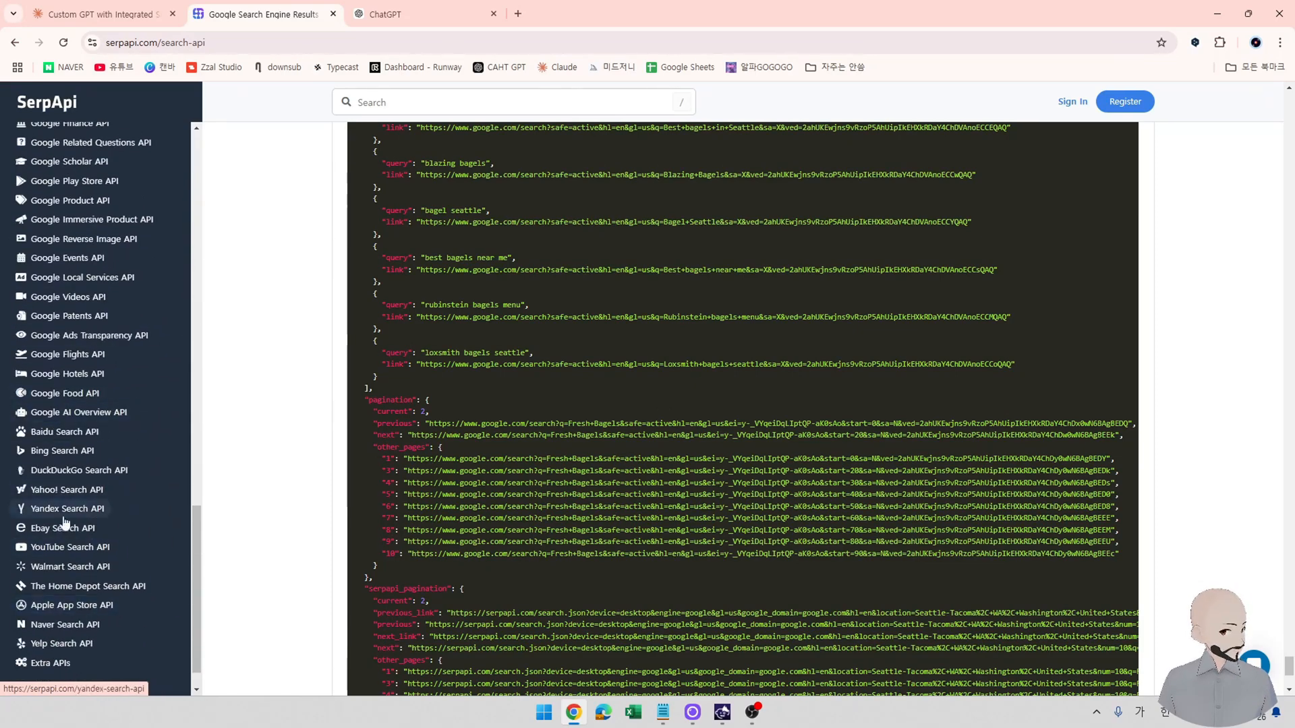
{"action": "left_click", "coordinate": [66, 547]}
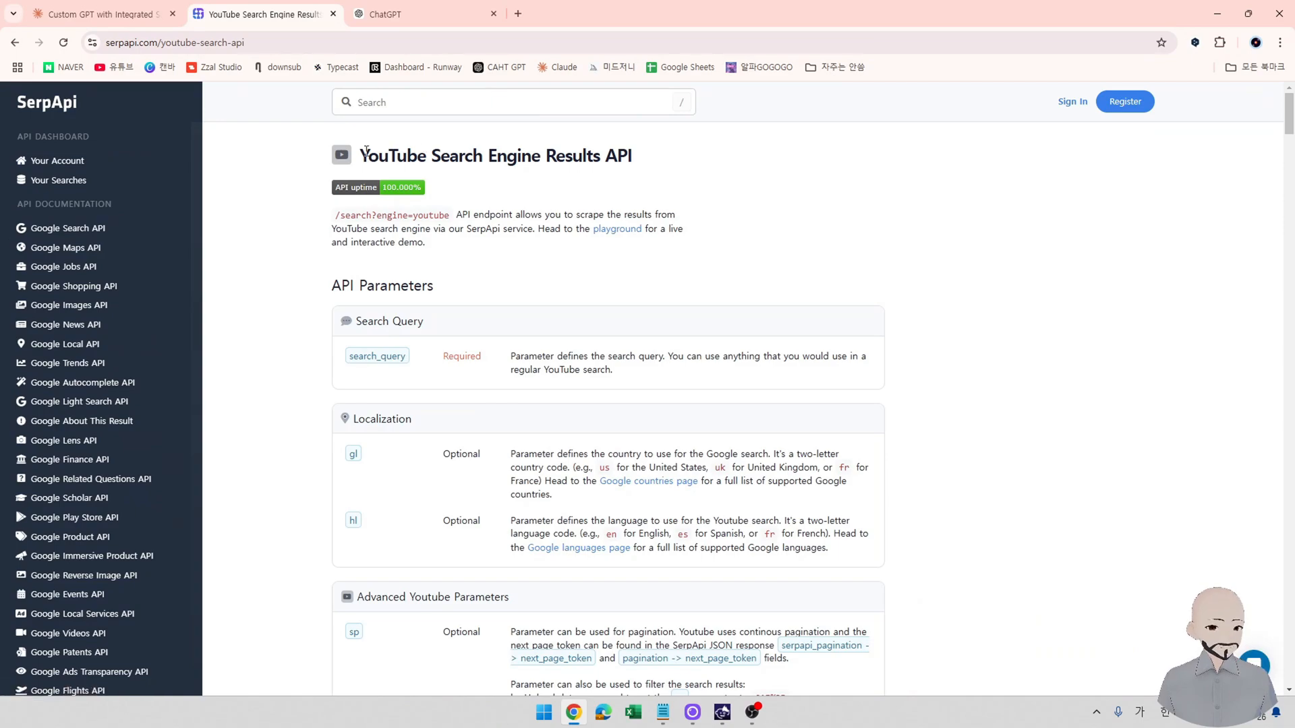
Copy the full YouTube Search Engine Results API documentation, paste it into the Claude draft and send the message.
{"action": "left_click_drag", "start_coordinate": [367, 149], "coordinate": [775, 552]}
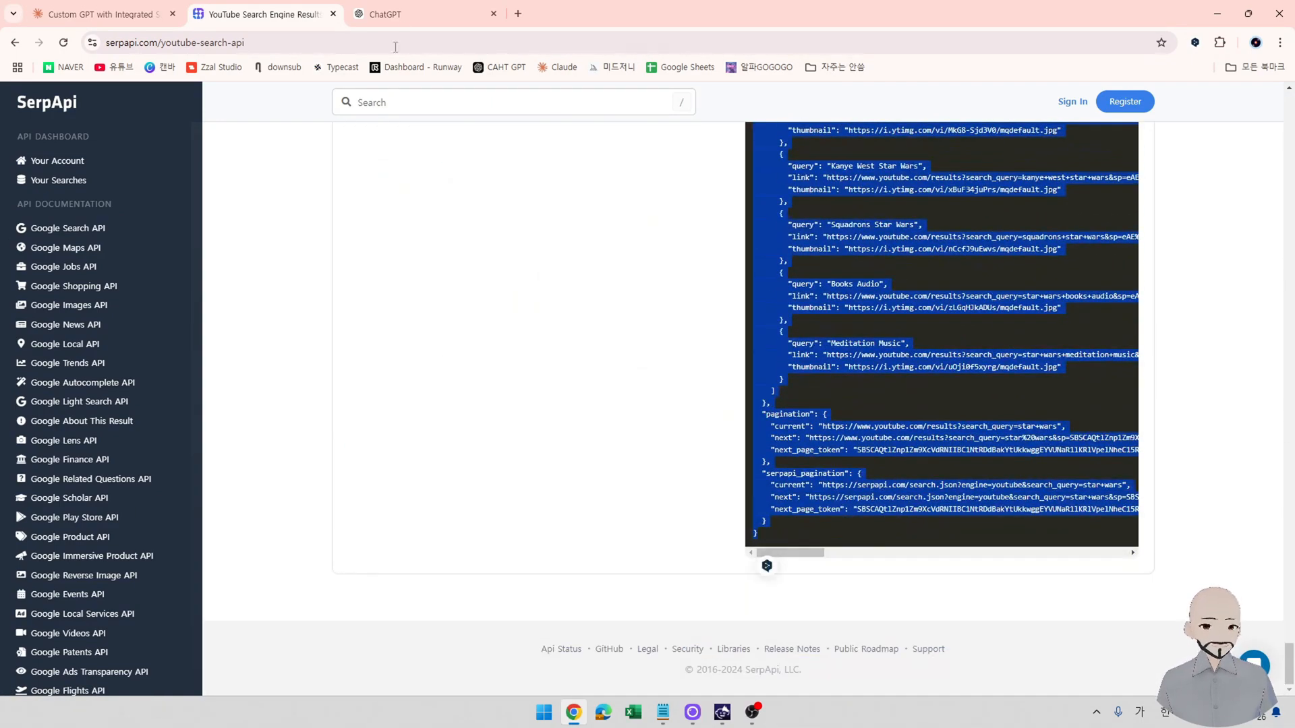
{"action": "key", "text": "ctrl+Tab"}
{"action": "key", "text": "ctrl+Tab"}
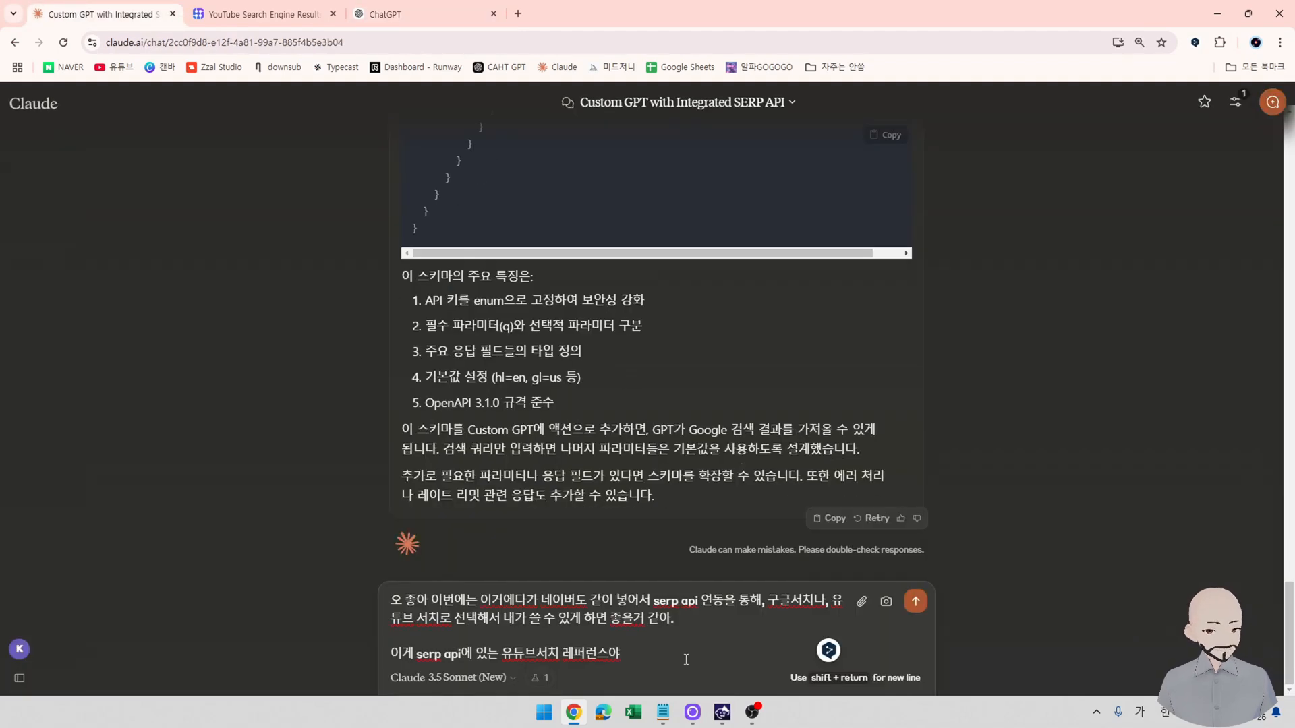
{"action": "key", "text": "ctrl+v"}
{"action": "key", "text": "Return"}
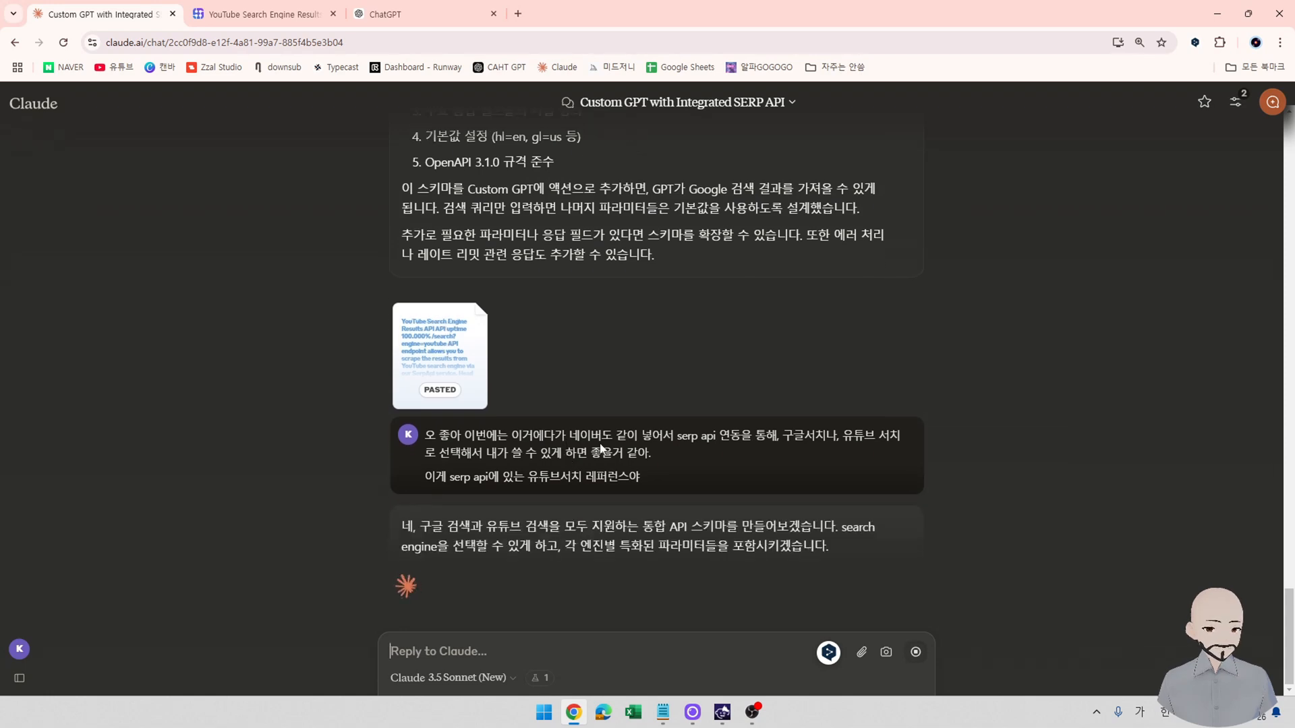
Skim Claude's schema reply and send the correction "아 미안 내가 위에 잘못 전달했네, 네이버가 아니라 유튜브서치야".
{"action": "scroll", "coordinate": [587, 431], "scroll_direction": "up", "scroll_amount": 2}
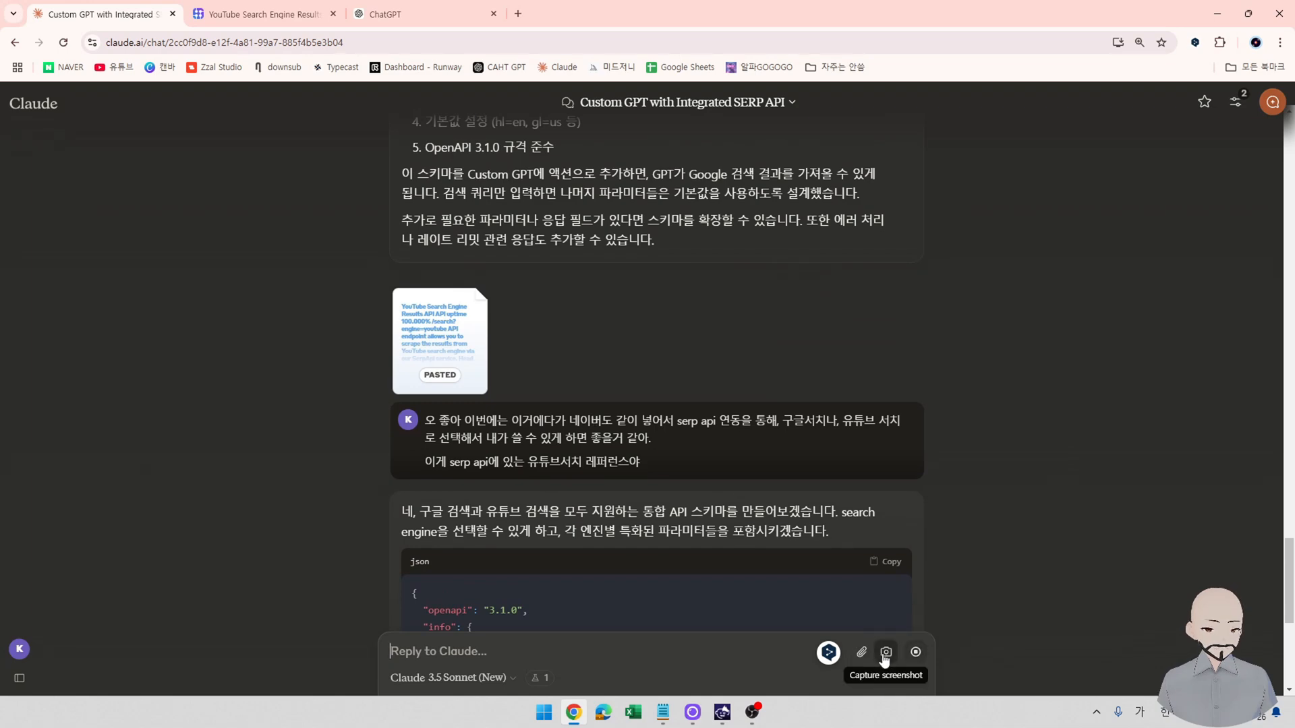
{"action": "scroll", "coordinate": [632, 662], "scroll_direction": "down", "scroll_amount": 3}
{"action": "scroll", "coordinate": [646, 552], "scroll_direction": "down", "scroll_amount": 6}
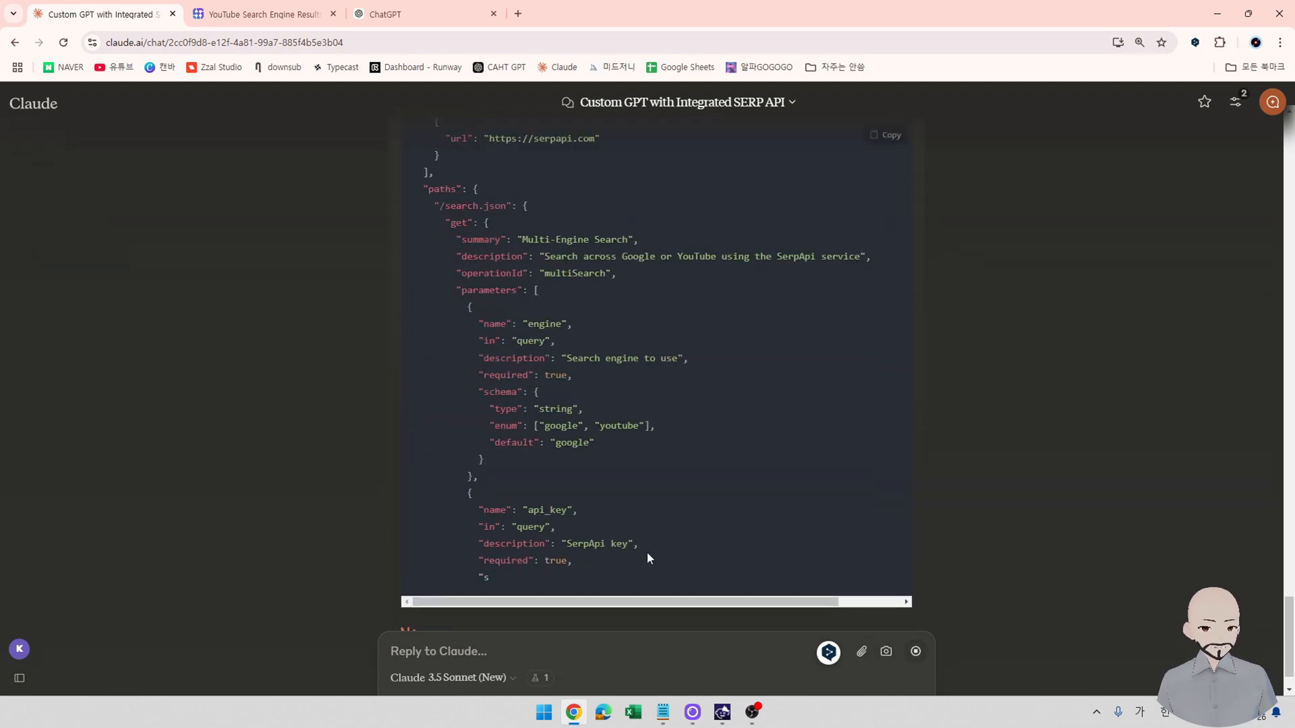
{"action": "scroll", "coordinate": [633, 540], "scroll_direction": "up", "scroll_amount": 6}
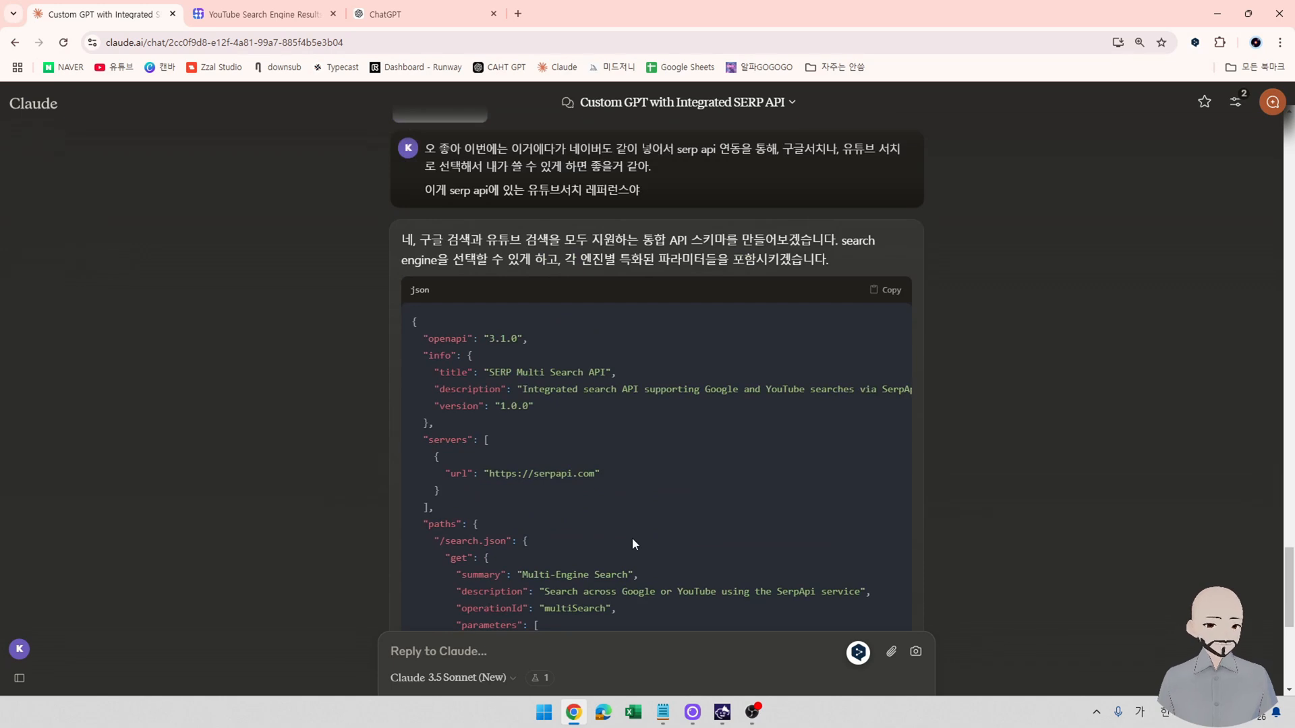
{"action": "type", "text": "아 미안 내가 위에 잘못 전달했네"}
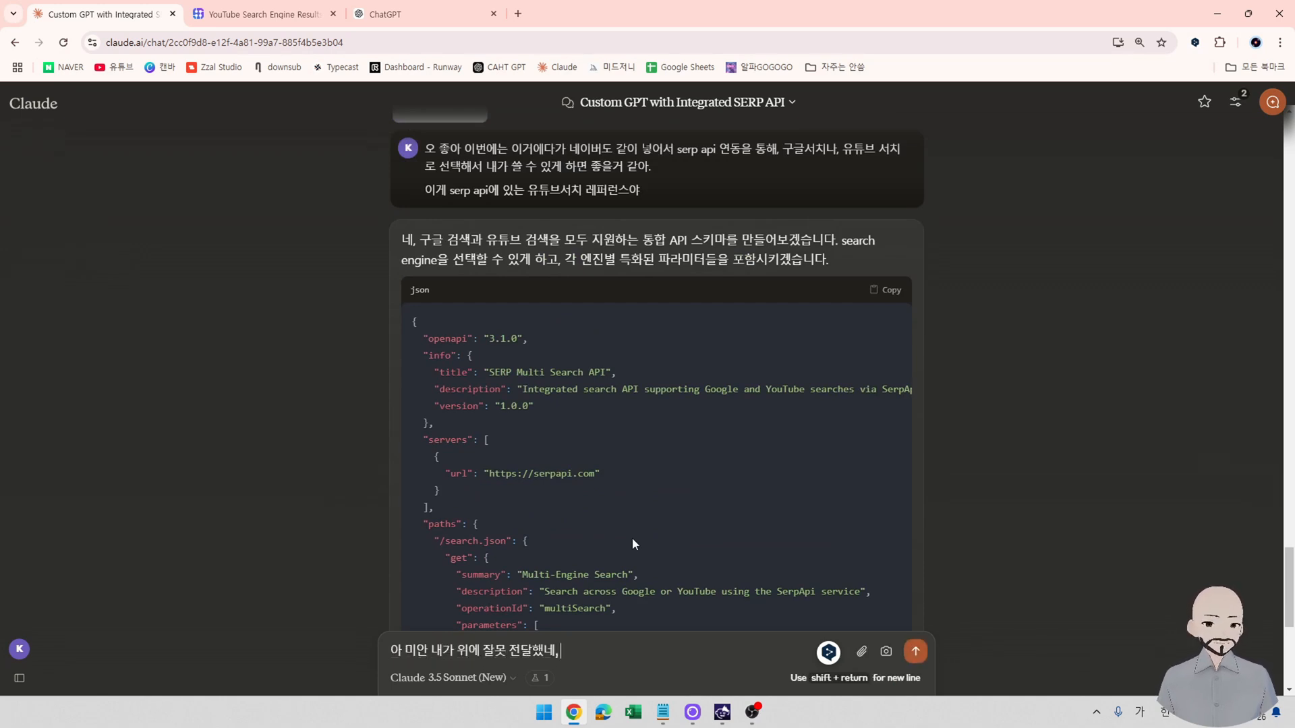
{"action": "type", "text": ", 네이버가 아니라 유튜브서치야"}
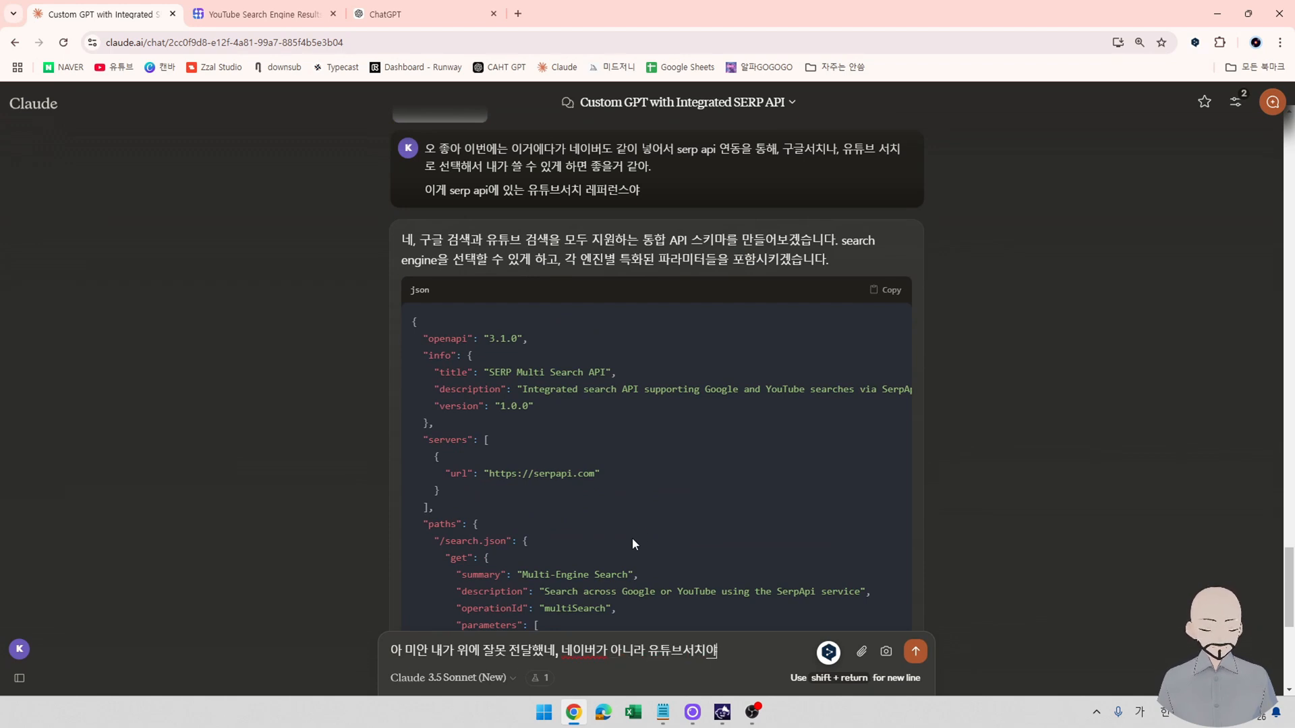
{"action": "key", "text": "Return"}
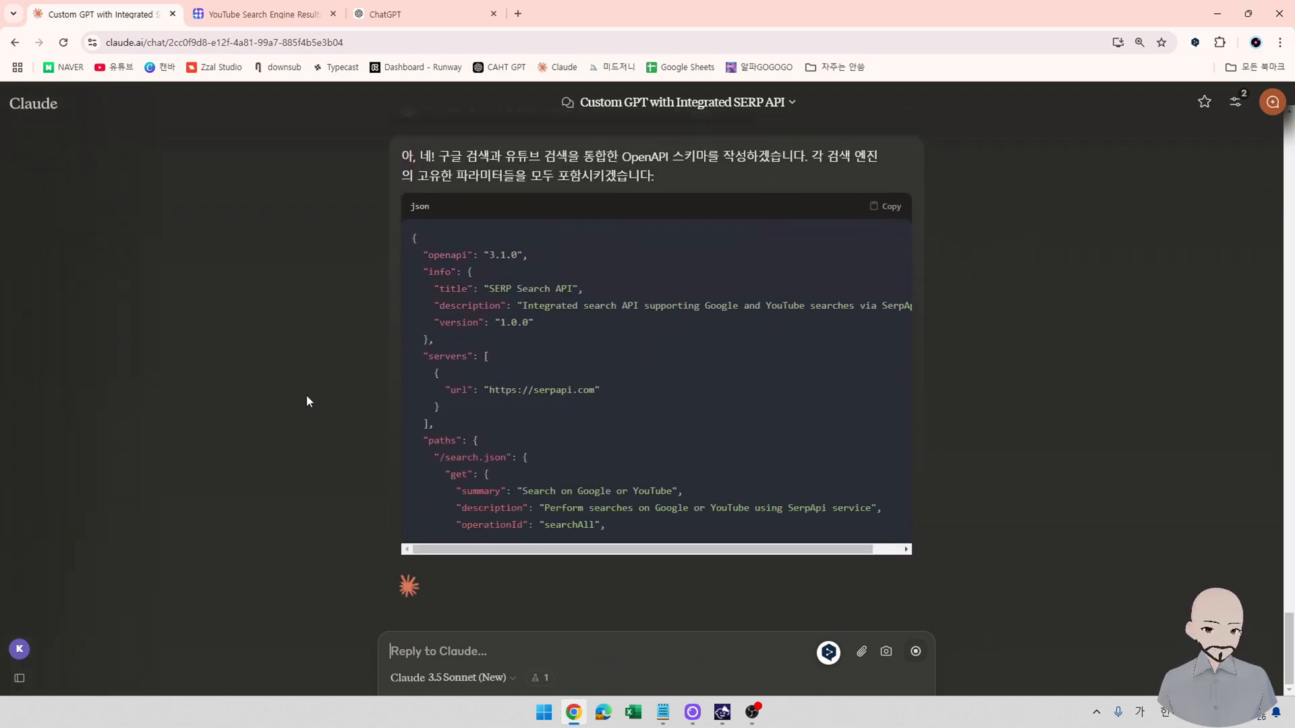
Examine the regenerated OpenAPI schema's query parameters and response fields for Google and YouTube search.
{"action": "scroll", "coordinate": [309, 407], "scroll_direction": "up", "scroll_amount": 4}
{"action": "scroll", "coordinate": [317, 416], "scroll_direction": "down", "scroll_amount": 6}
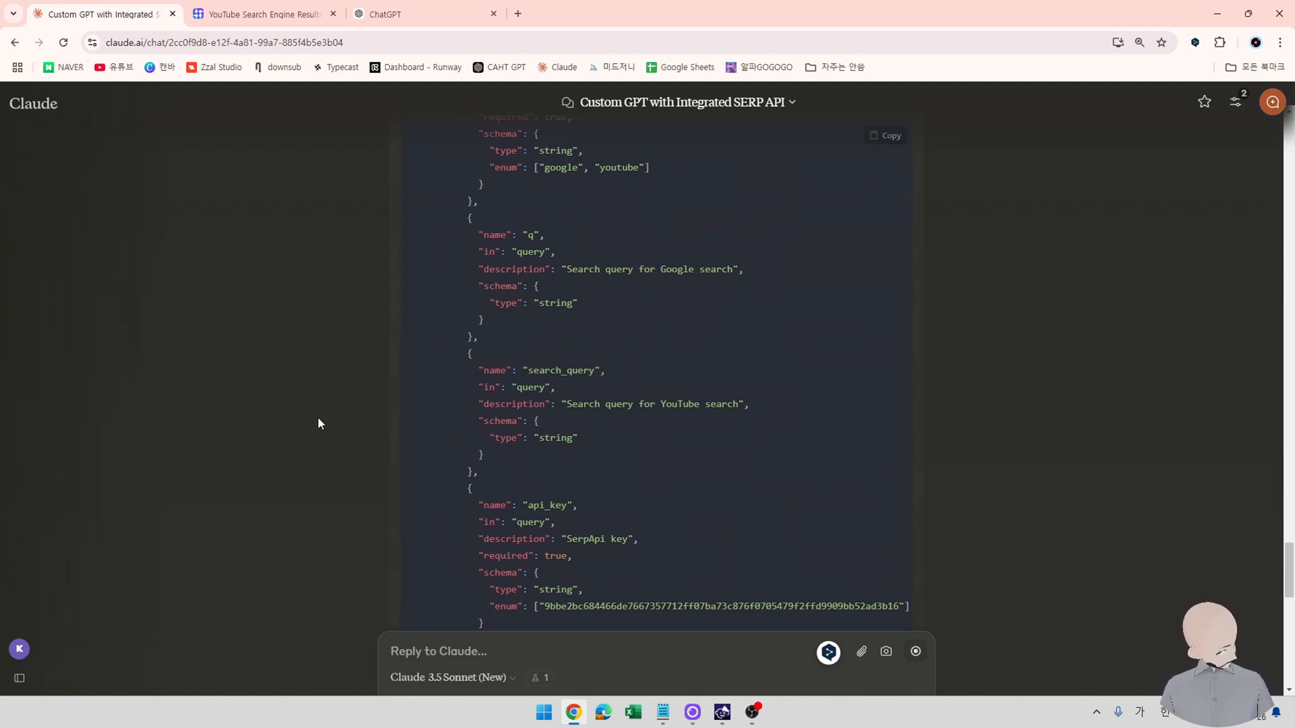
{"action": "scroll", "coordinate": [443, 456], "scroll_direction": "down", "scroll_amount": 5}
{"action": "scroll", "coordinate": [442, 455], "scroll_direction": "down", "scroll_amount": 5}
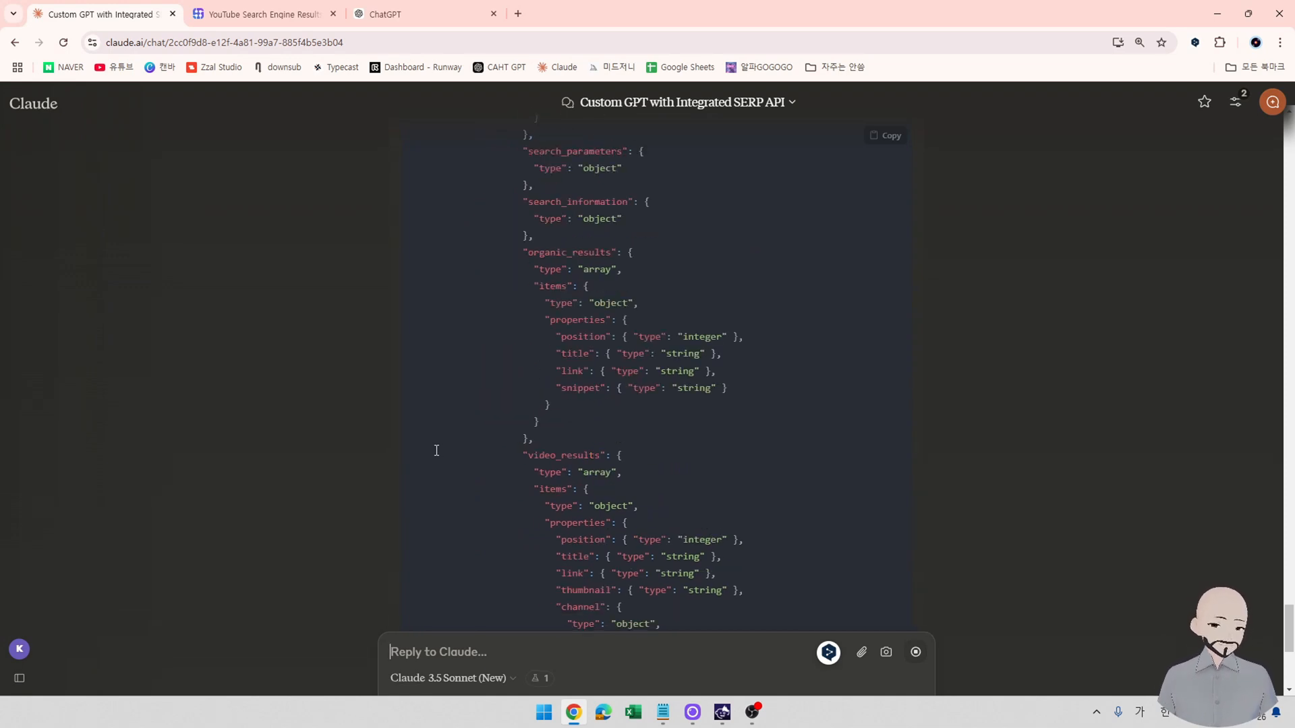
{"action": "scroll", "coordinate": [524, 440], "scroll_direction": "up", "scroll_amount": 5}
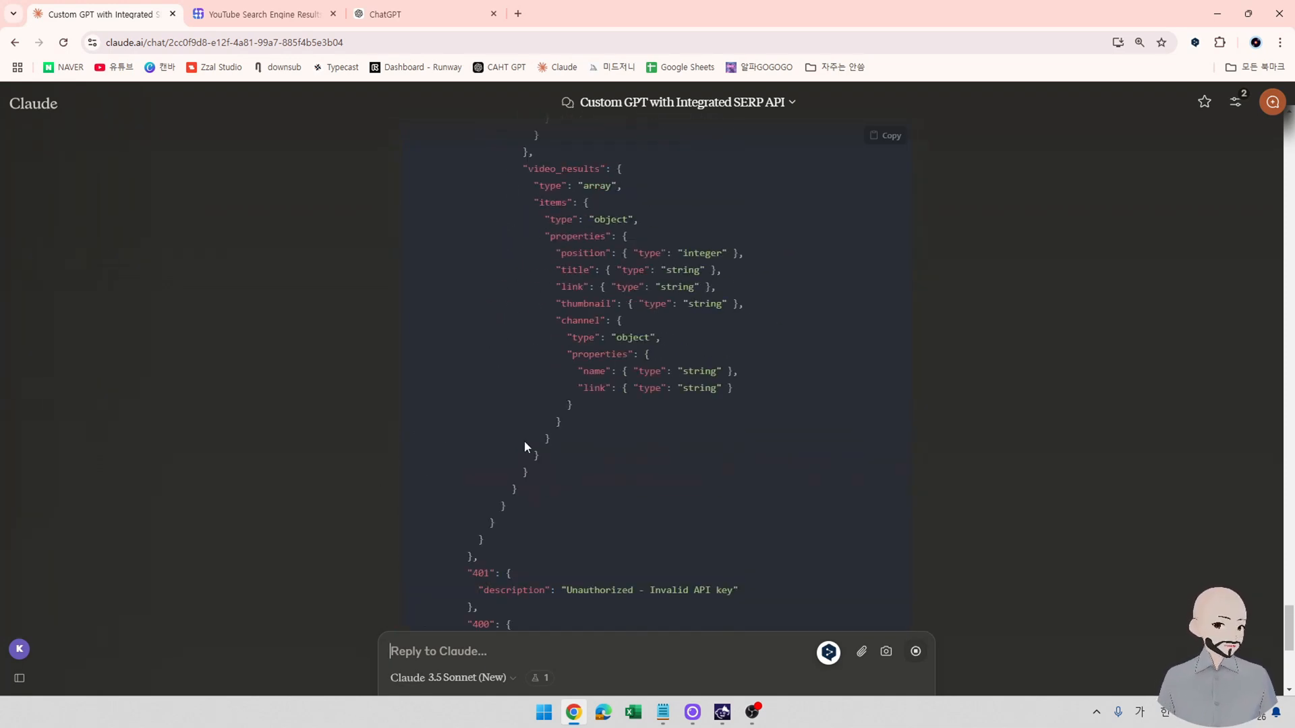
{"action": "left_click", "coordinate": [878, 136]}
{"action": "scroll", "coordinate": [551, 451], "scroll_direction": "down", "scroll_amount": 4}
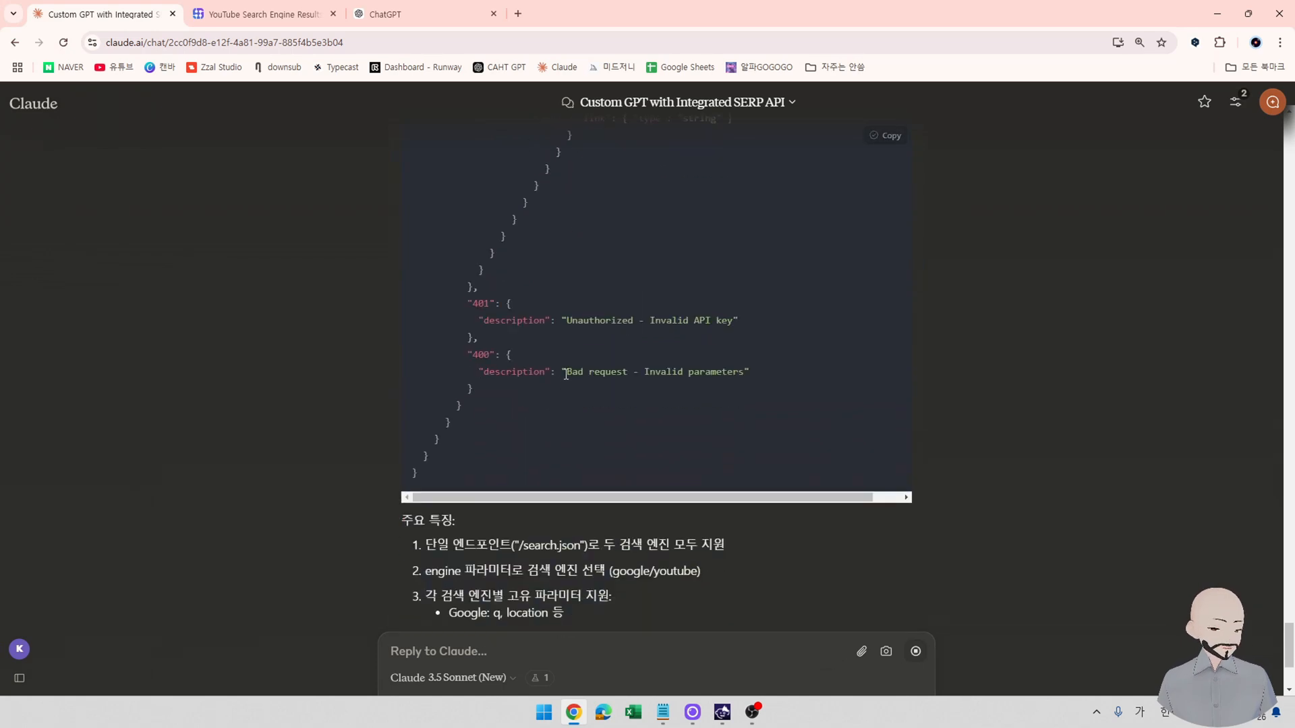
{"action": "left_click", "coordinate": [402, 18]}
{"action": "scroll", "coordinate": [216, 507], "scroll_direction": "down", "scroll_amount": 2}
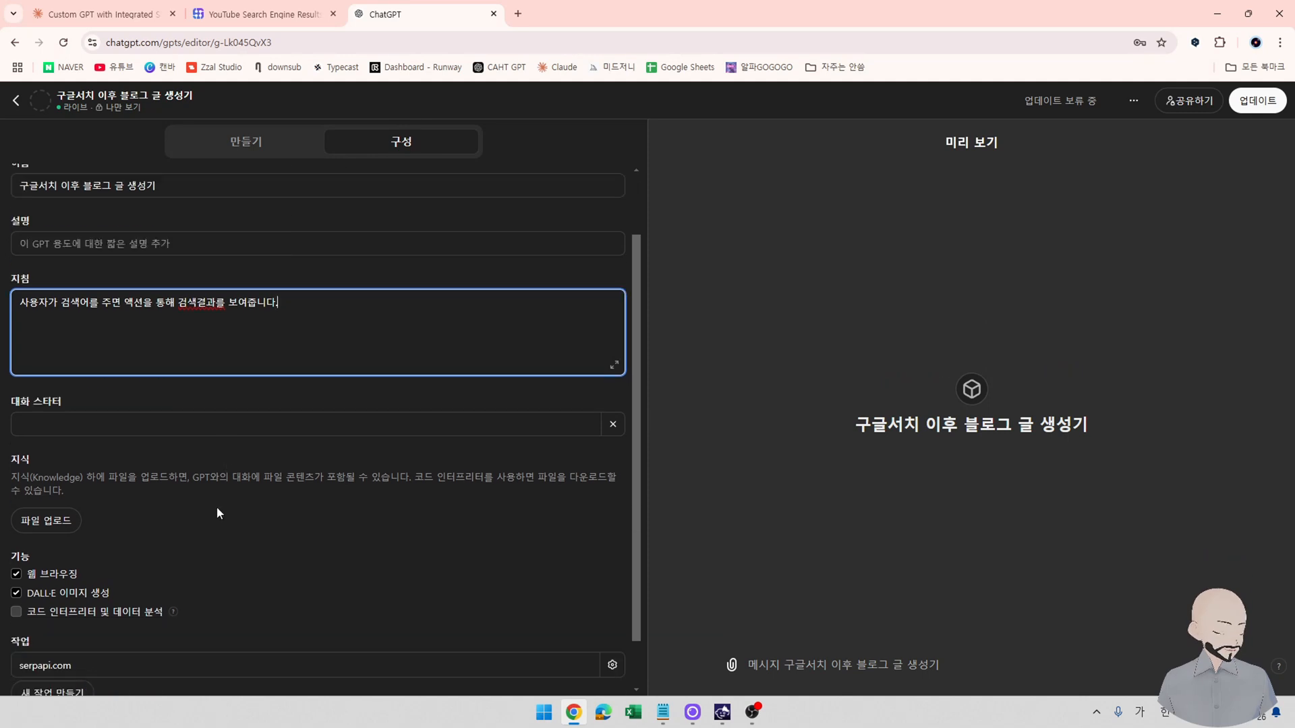
{"action": "left_click", "coordinate": [99, 28]}
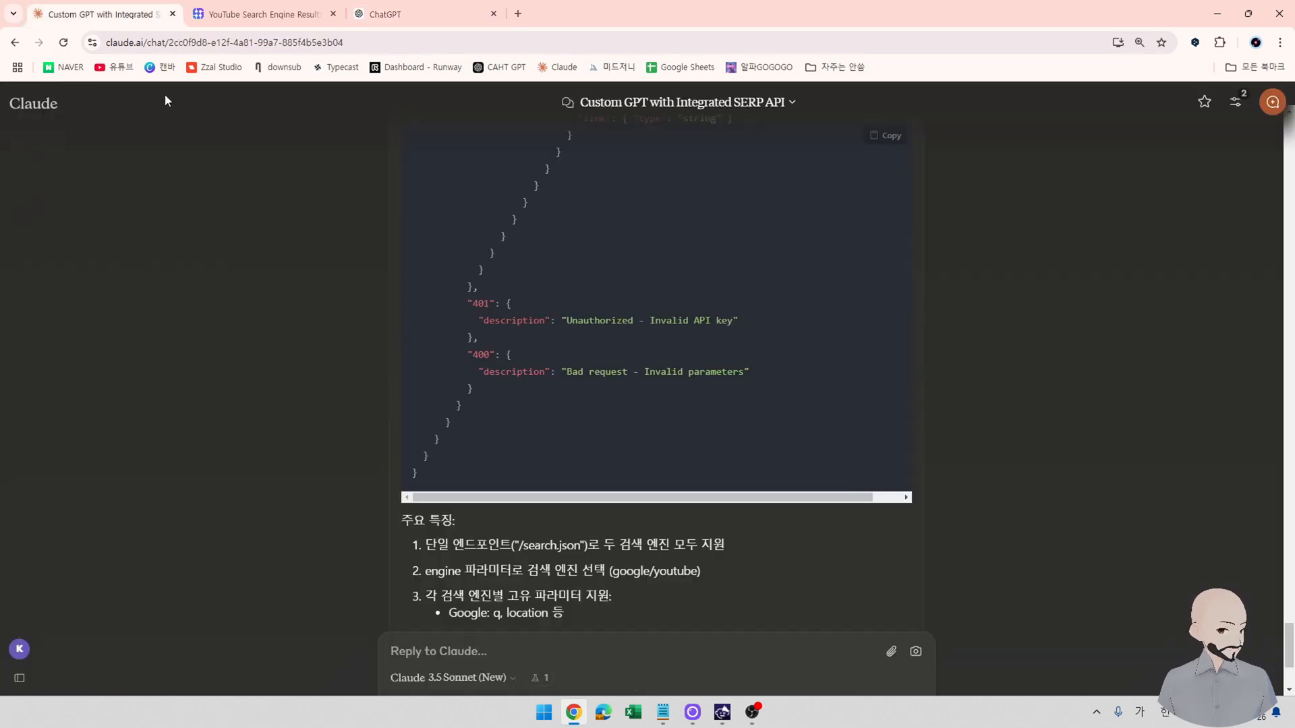
Replace the serpapi.com action's schema in ChatGPT with Claude's completed Google and YouTube schema, including its embedded API key, and test searchAll.
{"action": "left_click", "coordinate": [885, 138]}
{"action": "left_click", "coordinate": [405, 13]}
{"action": "left_click", "coordinate": [162, 614]}
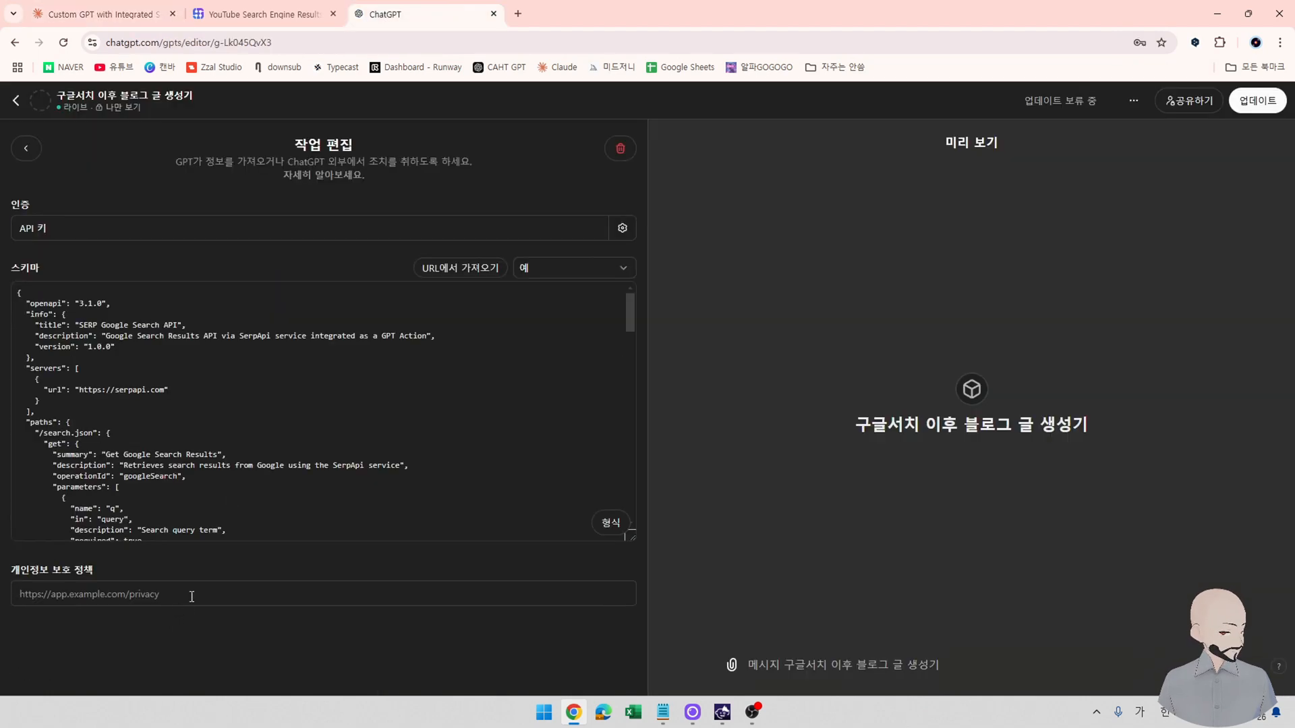
{"action": "key", "text": "ctrl+a"}
{"action": "key", "text": "ctrl+v"}
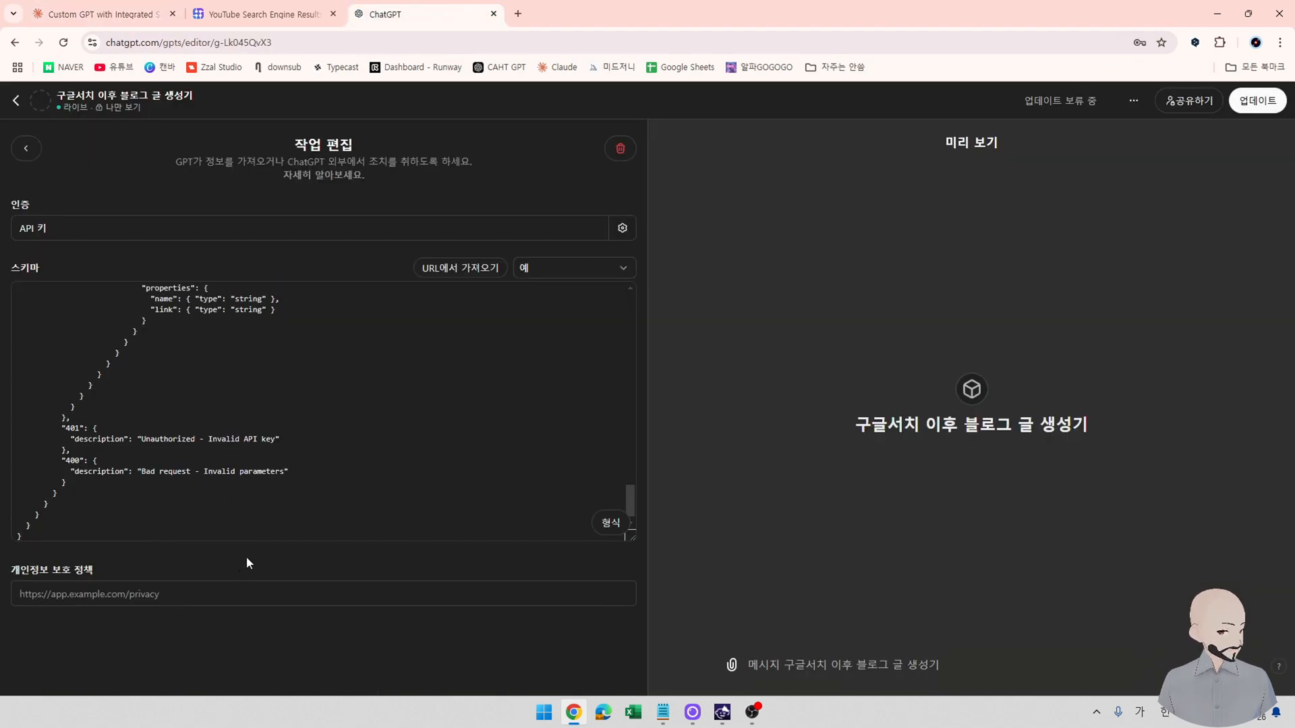
{"action": "left_click", "coordinate": [463, 617]}
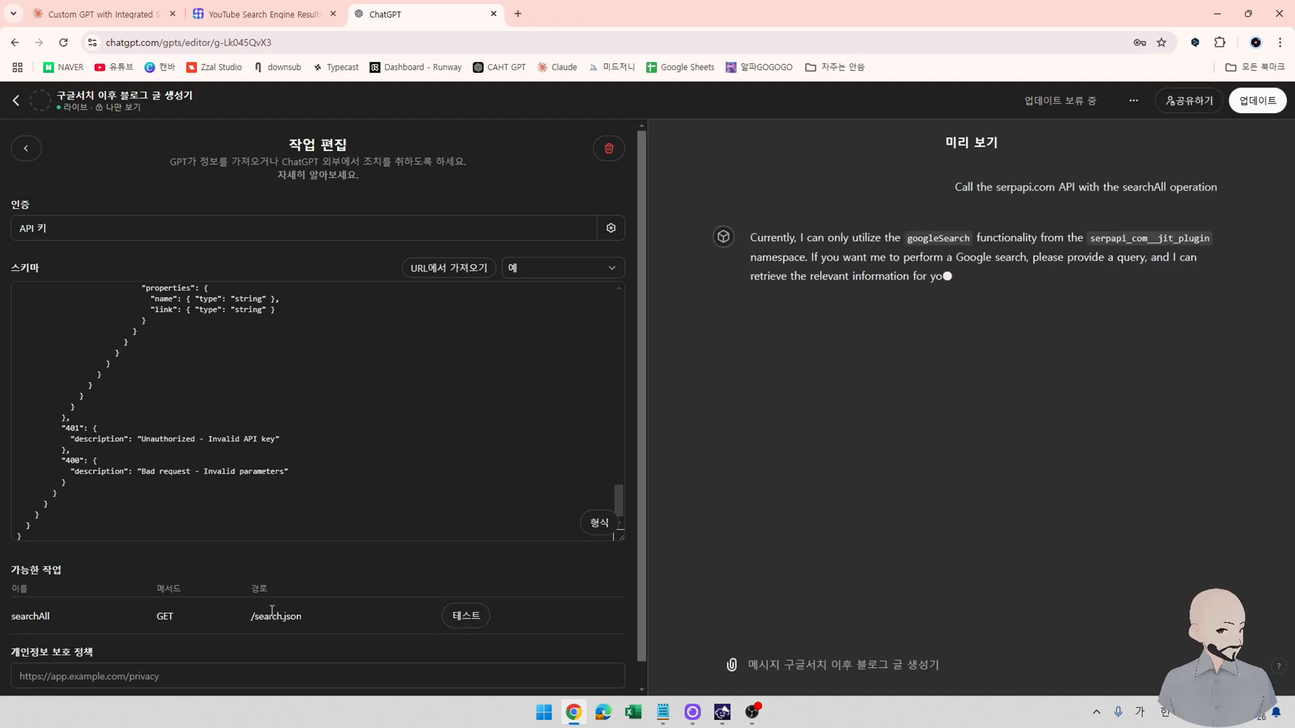
{"action": "scroll", "coordinate": [322, 627], "scroll_direction": "down", "scroll_amount": 1}
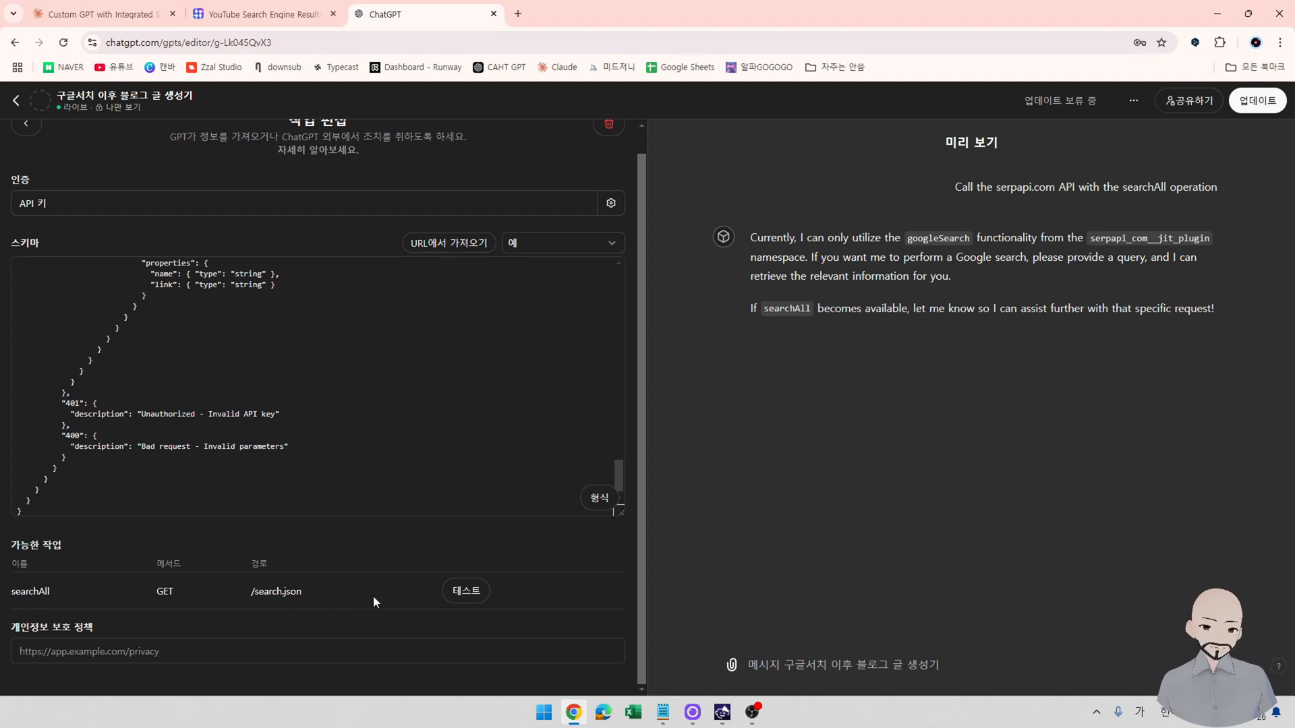
Return to the Claude chat and ask "이게 구글서치랑 유튜브서치 다 들어간거야?".
{"action": "left_click", "coordinate": [86, 15]}
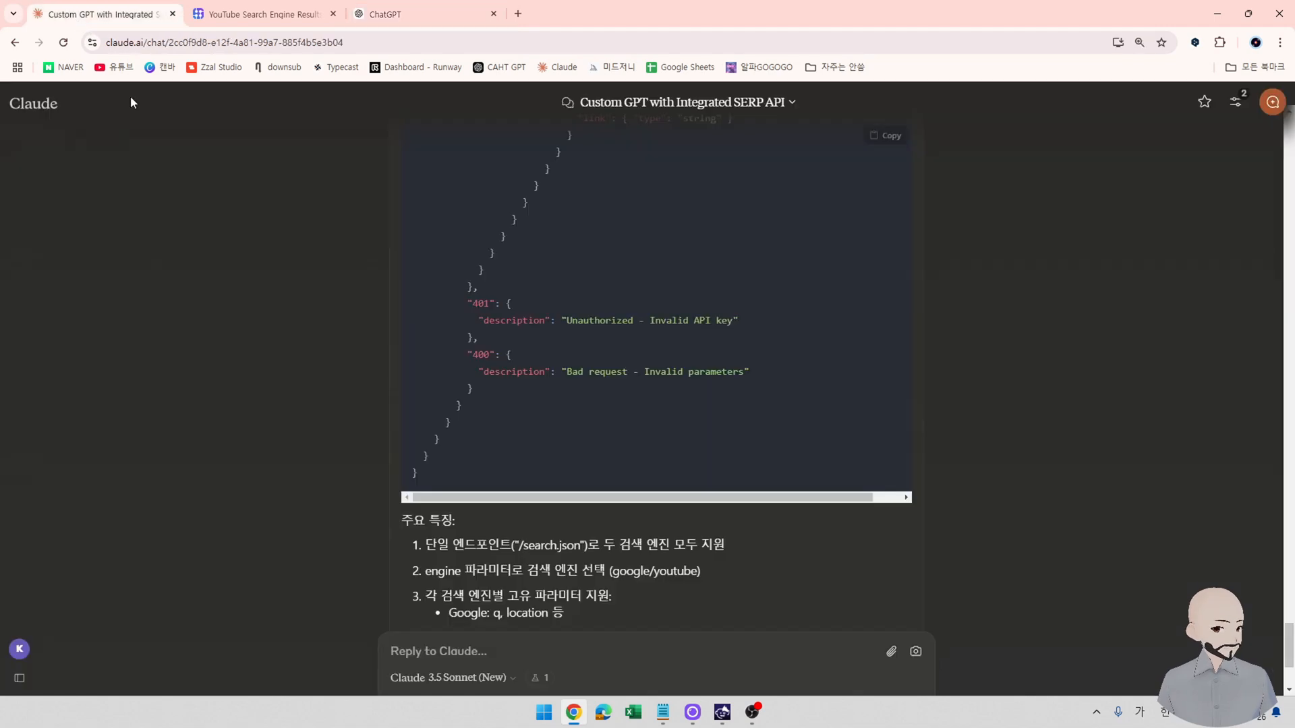
{"action": "scroll", "coordinate": [538, 654], "scroll_direction": "down", "scroll_amount": 3}
{"action": "type", "text": "ㄱ"}
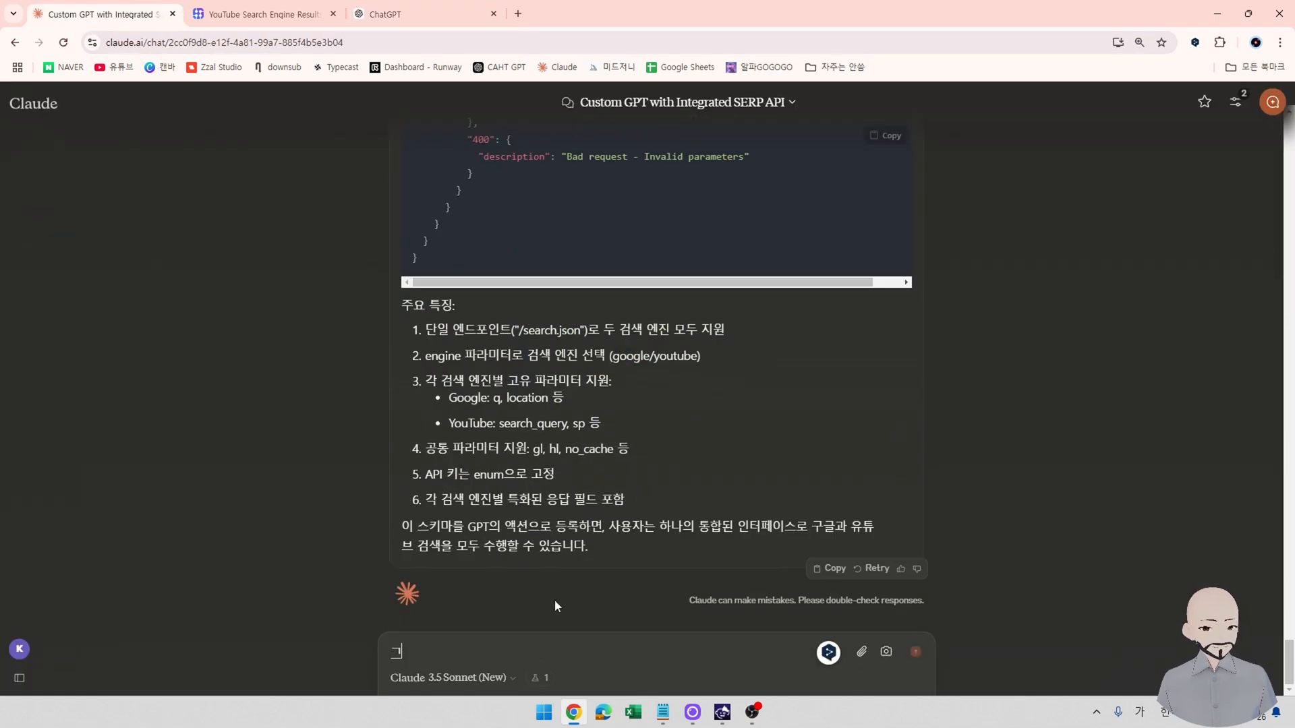
{"action": "type", "text": "ㅣ느"}
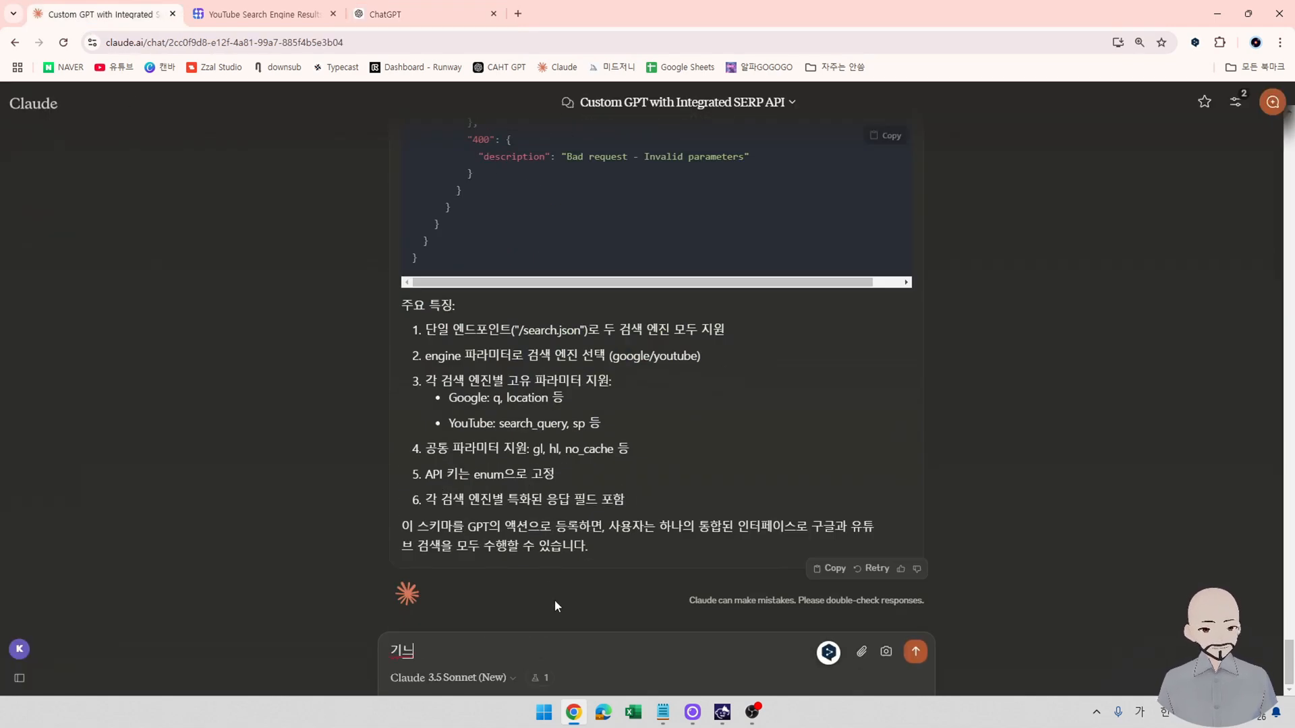
{"action": "key", "text": "BackSpace"}
{"action": "key", "text": "BackSpace"}
{"action": "key", "text": "BackSpace"}
{"action": "type", "text": "이게"}
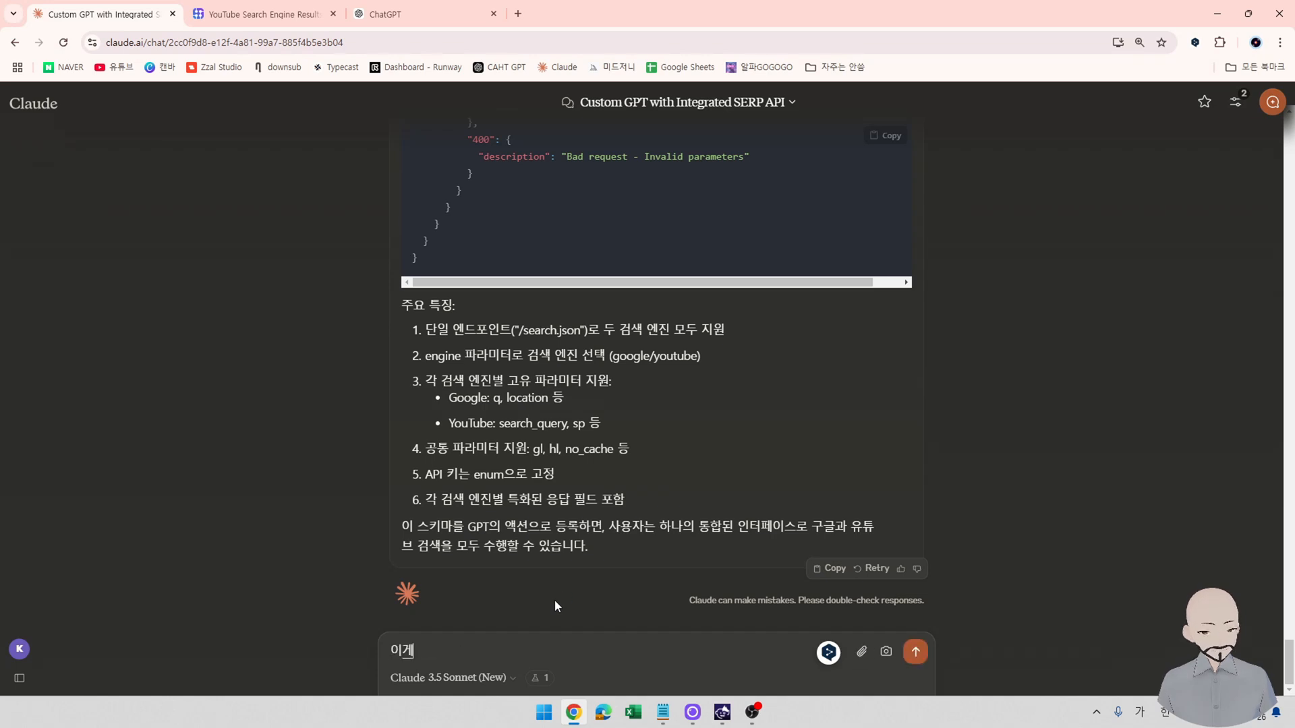
{"action": "type", "text": " 구글서치랑 유튭"}
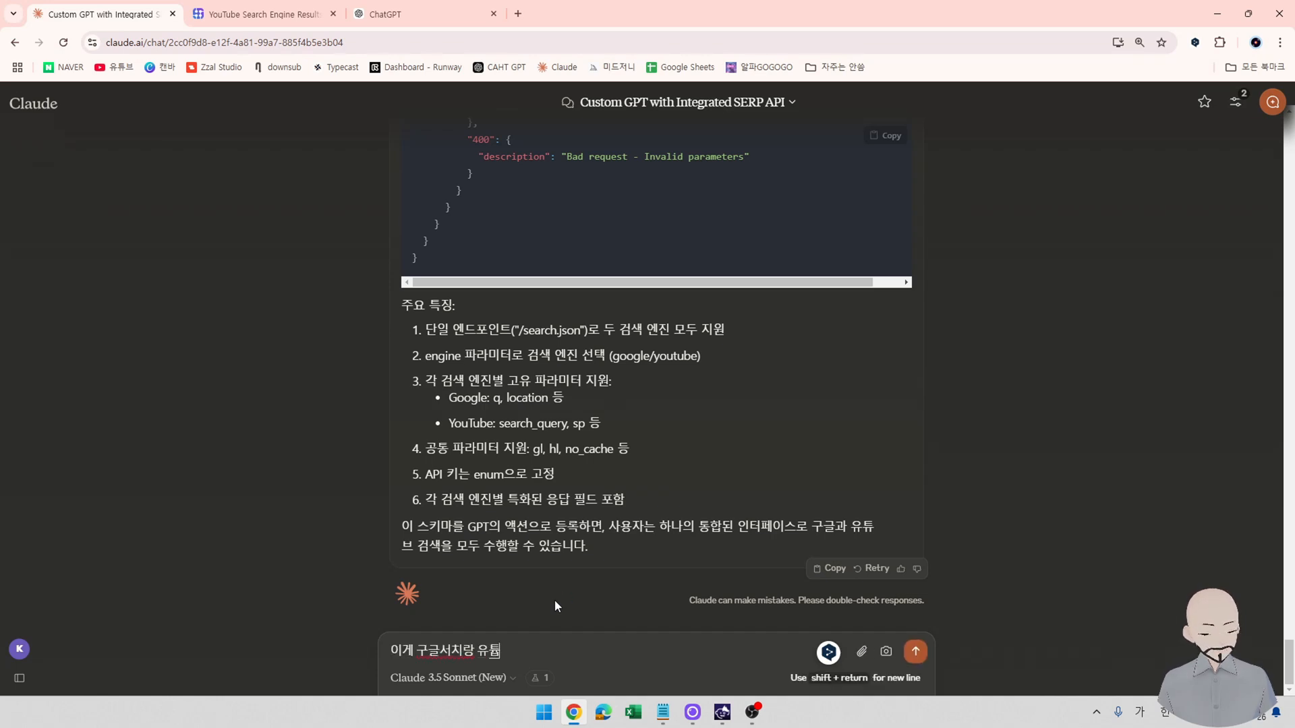
{"action": "type", "text": "ㅡ서치 다 들어간거얘"}
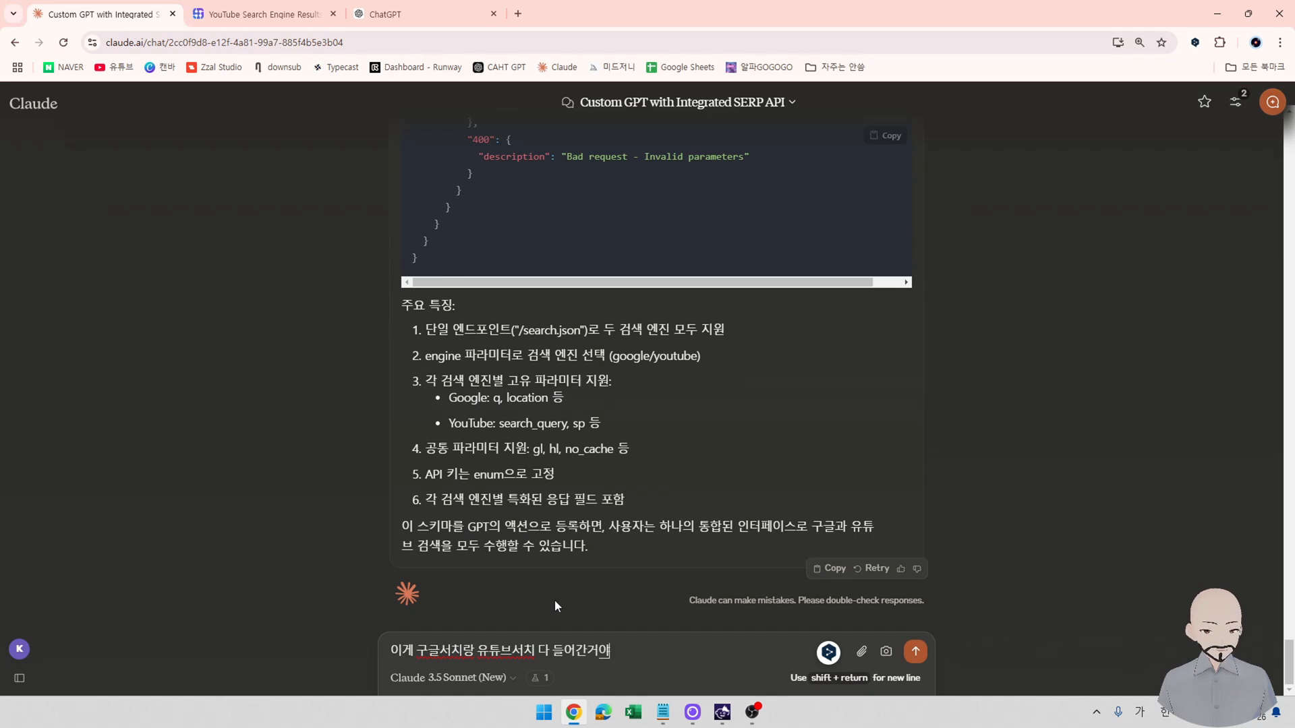
{"action": "key", "text": "BackSpace"}
{"action": "type", "text": "ㅑ?"}
{"action": "key", "text": "Return"}
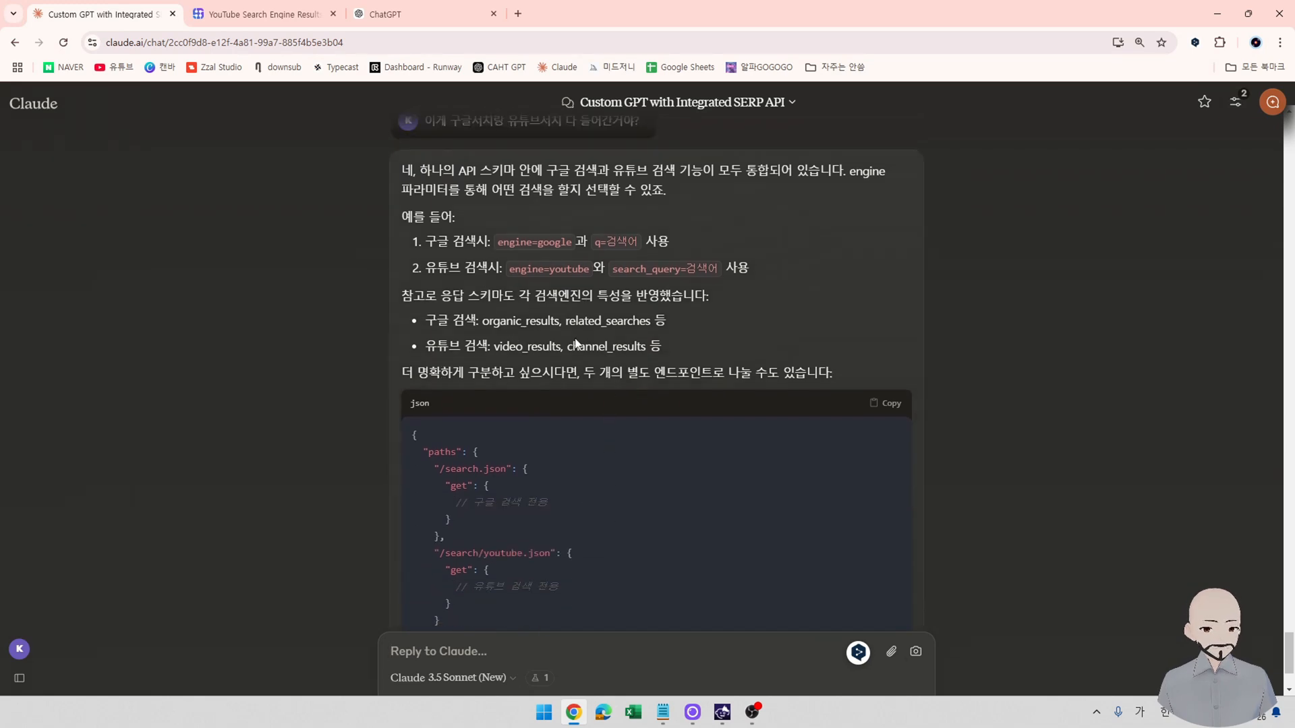
Read Claude's answer through to its end, return to the ChatGPT action editor and rerun the searchAll test.
{"action": "scroll", "coordinate": [558, 505], "scroll_direction": "down", "scroll_amount": 3}
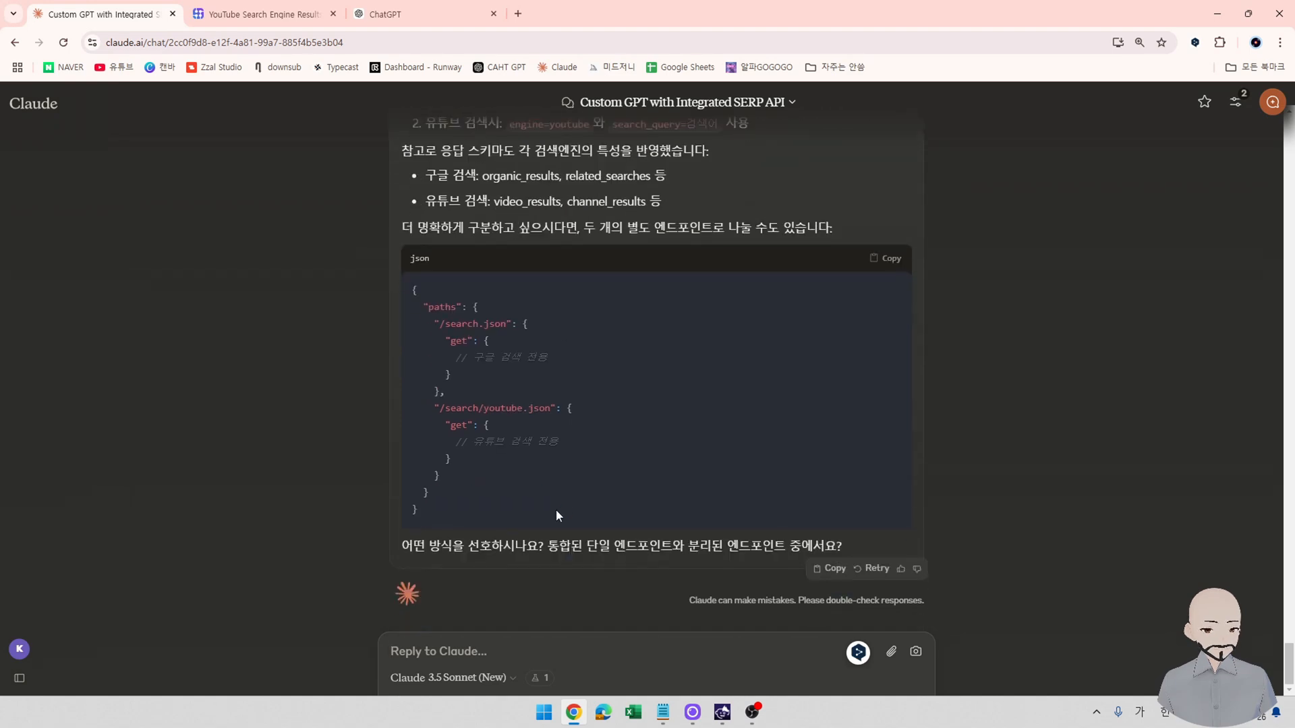
{"action": "left_click", "coordinate": [405, 13]}
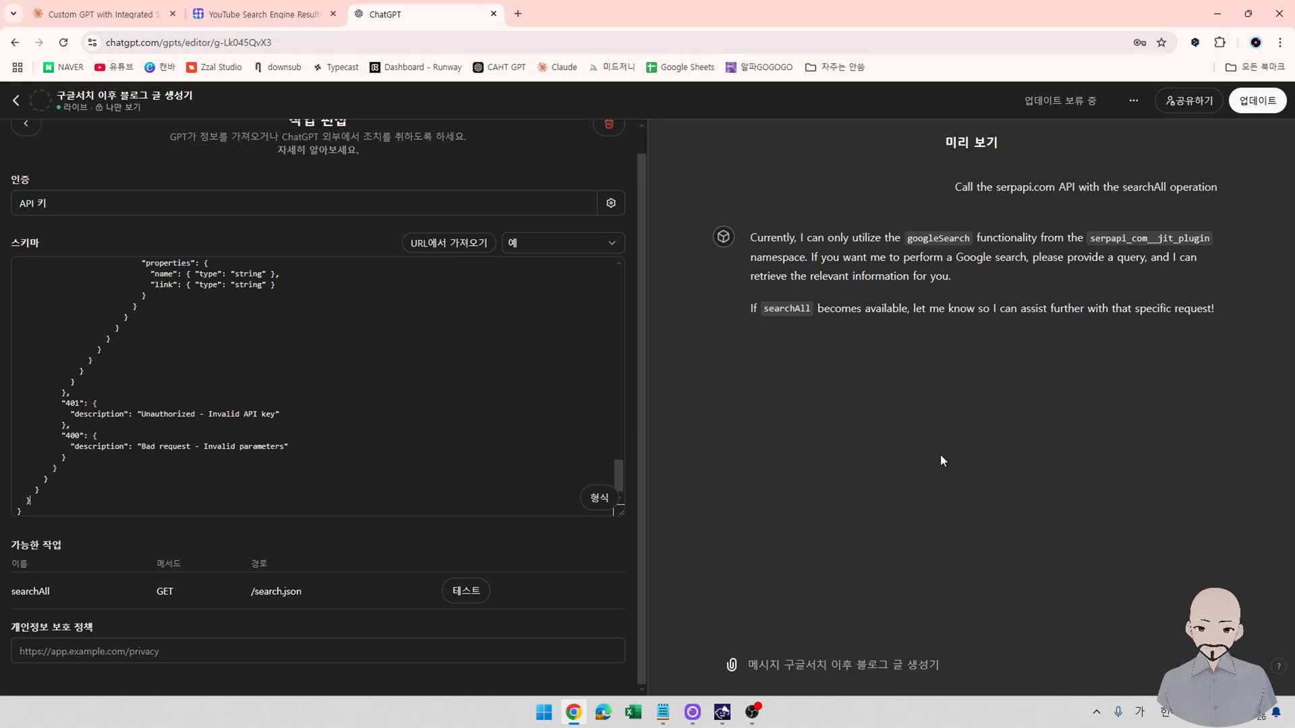
{"action": "left_click", "coordinate": [474, 596]}
{"action": "left_click", "coordinate": [663, 713]}
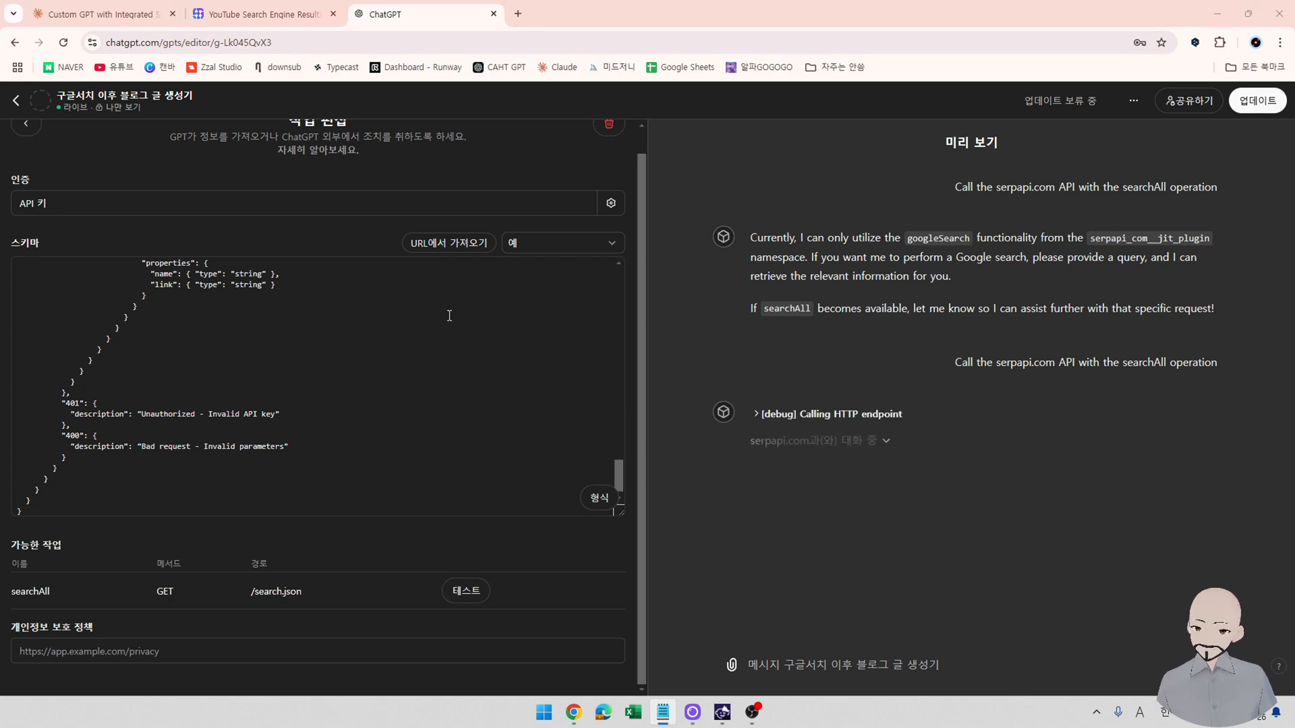
{"action": "left_click", "coordinate": [867, 655]}
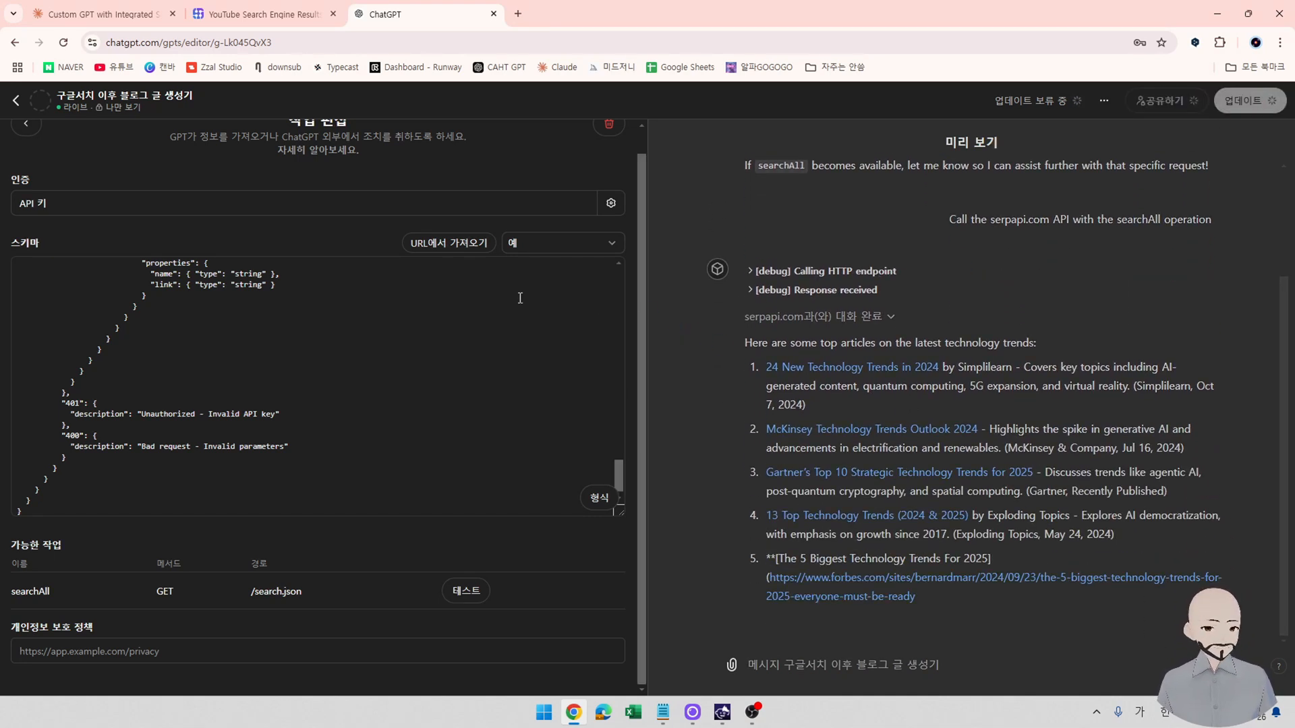
Close the GPT update confirmation and return from the action editor to the GPT's configuration.
{"action": "scroll", "coordinate": [443, 308], "scroll_direction": "up", "scroll_amount": 15}
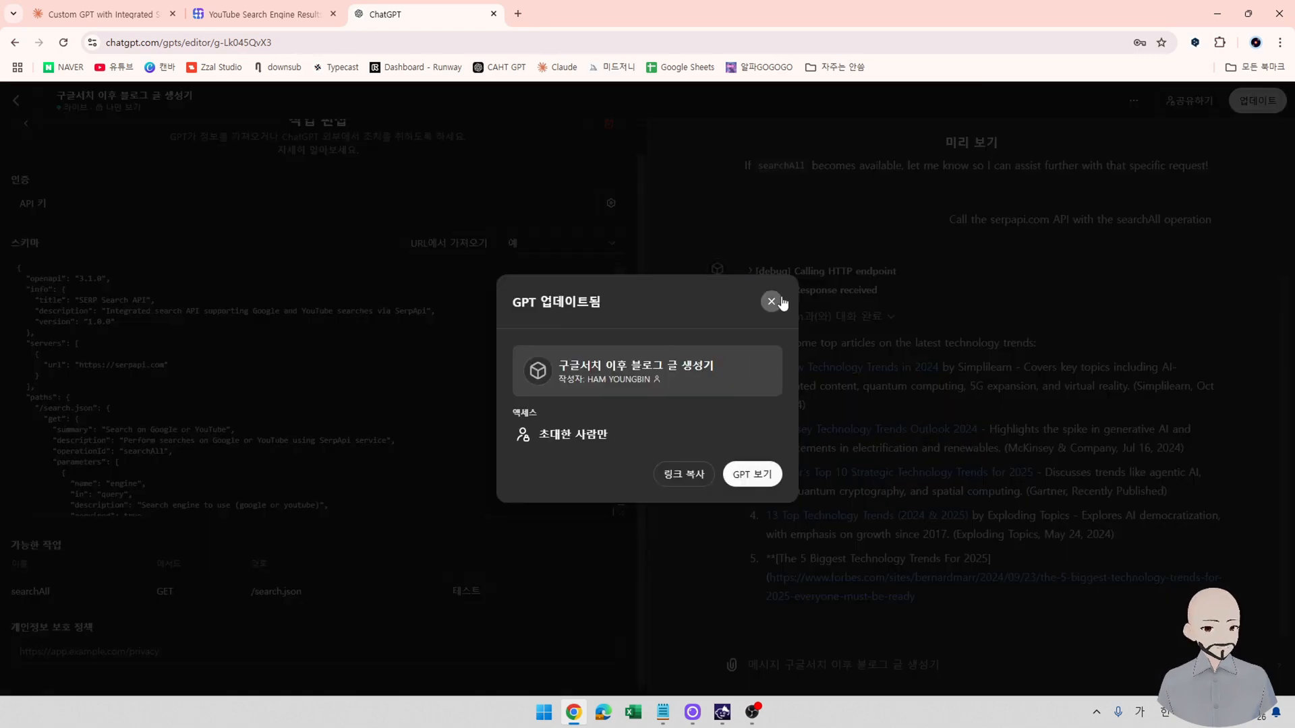
{"action": "left_click", "coordinate": [773, 301]}
{"action": "left_click", "coordinate": [26, 148]}
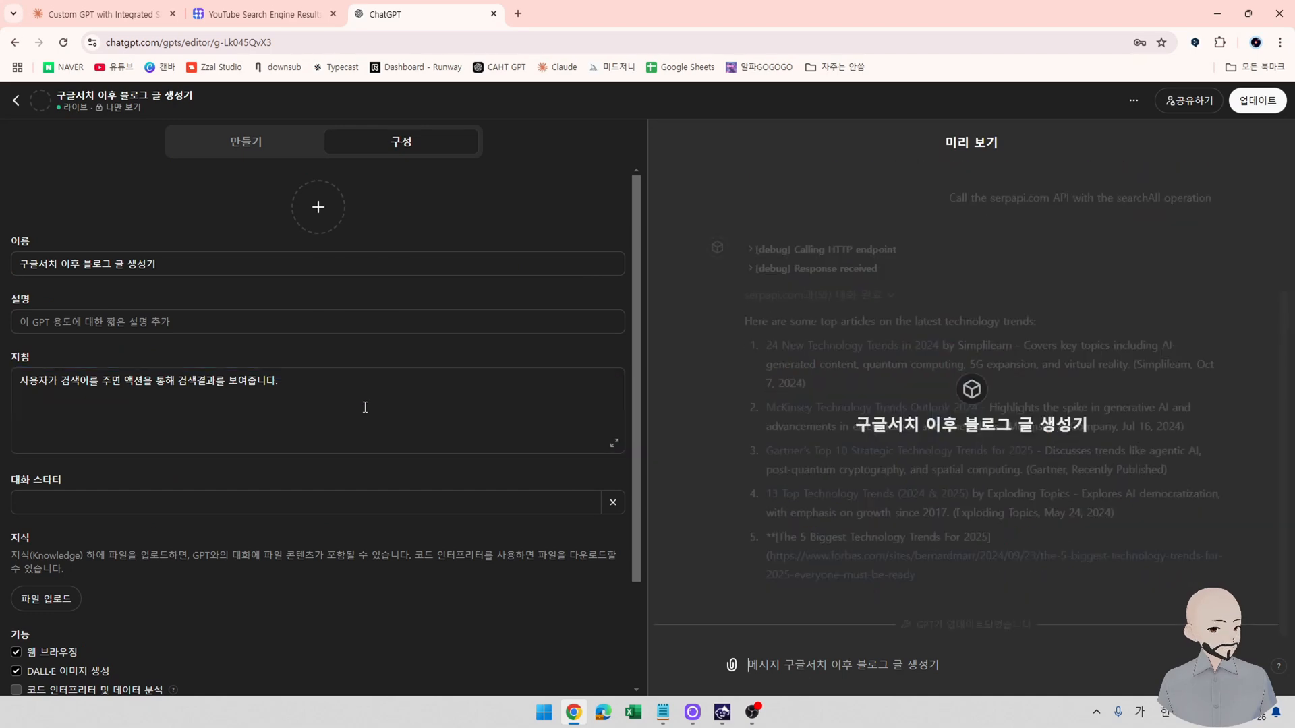
Append "한글로 대화를 진행합니다." to the end of the GPT's instructions.
{"action": "left_click", "coordinate": [350, 382]}
{"action": "type", "text": "한글로 "}
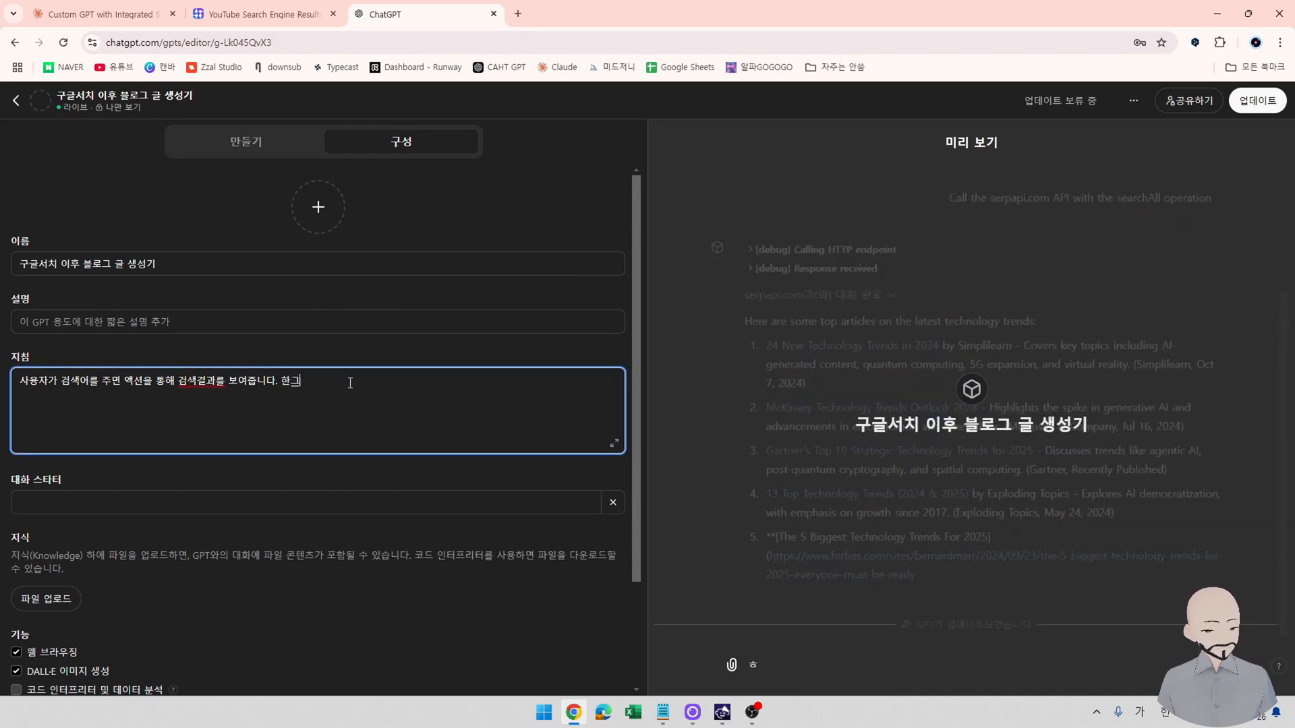
{"action": "type", "text": "지"}
{"action": "key", "text": "BackSpace"}
{"action": "type", "text": "대화를 진행"}
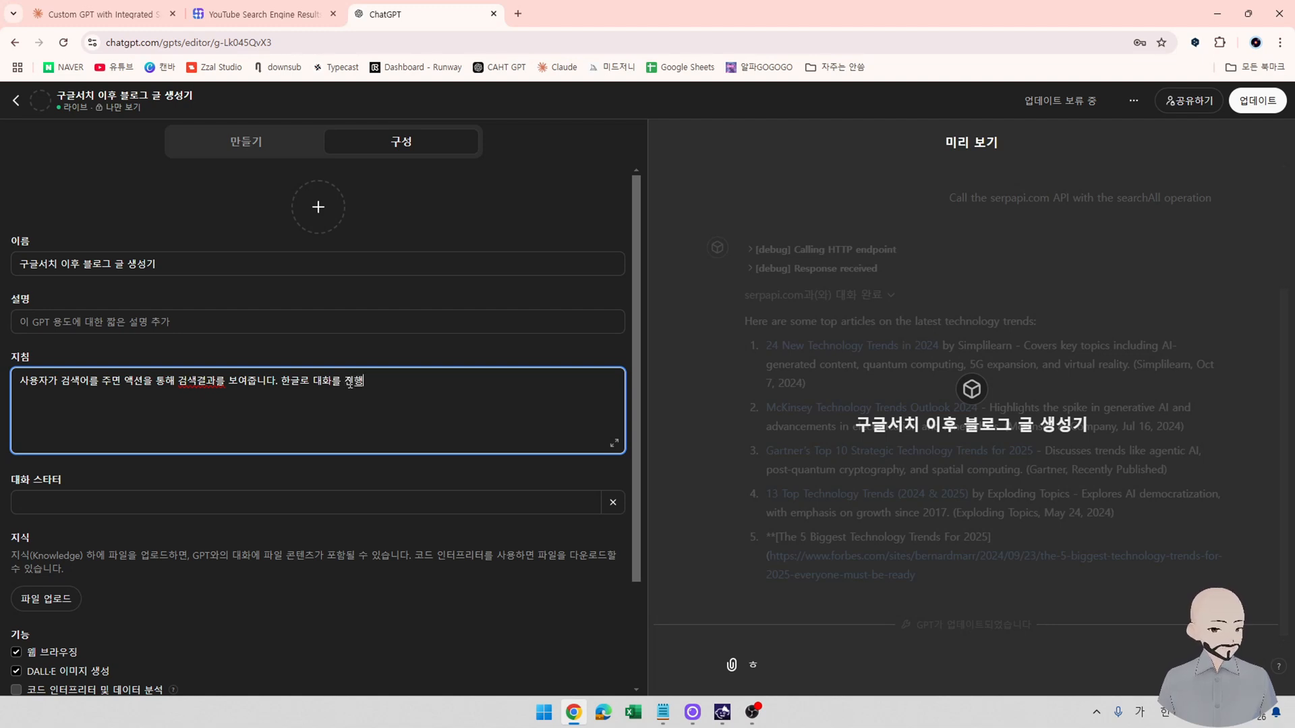
{"action": "type", "text": "합니다."}
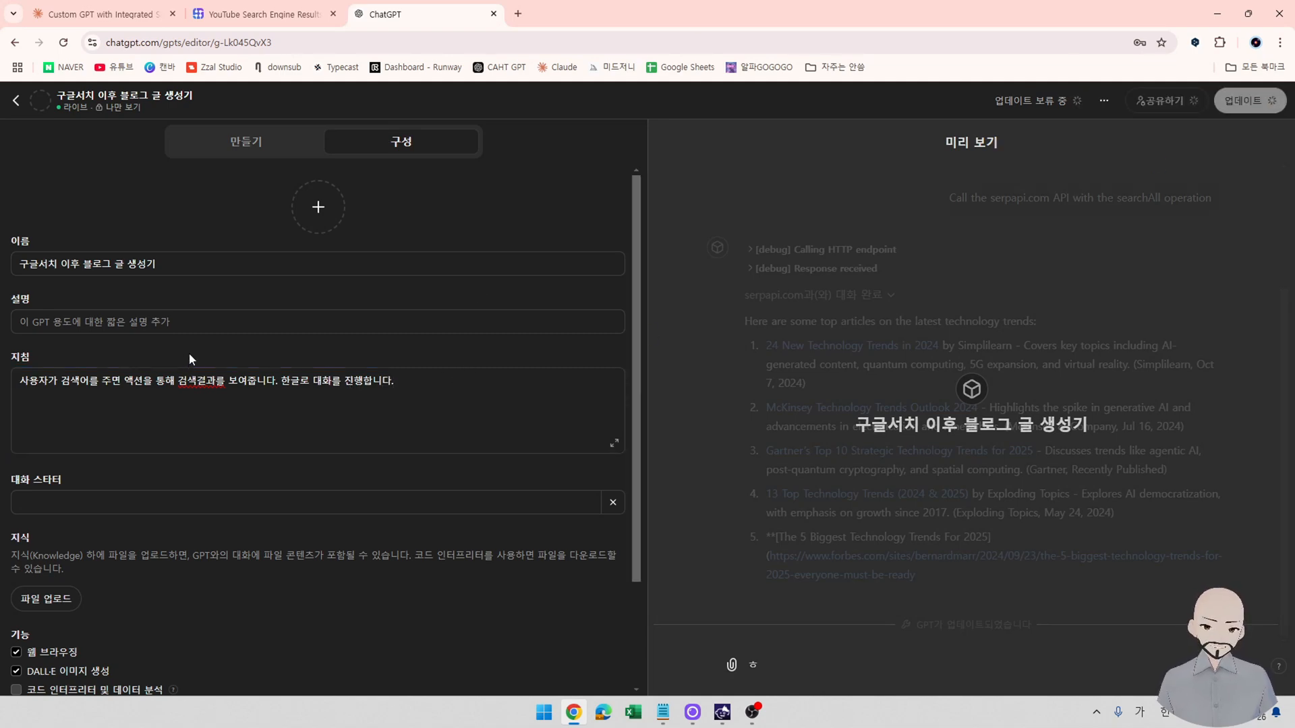
Return to SerpApi's YouTube Search API documentation and examine the endpoint description and search parameters at the start of the page.
{"action": "left_click", "coordinate": [263, 13]}
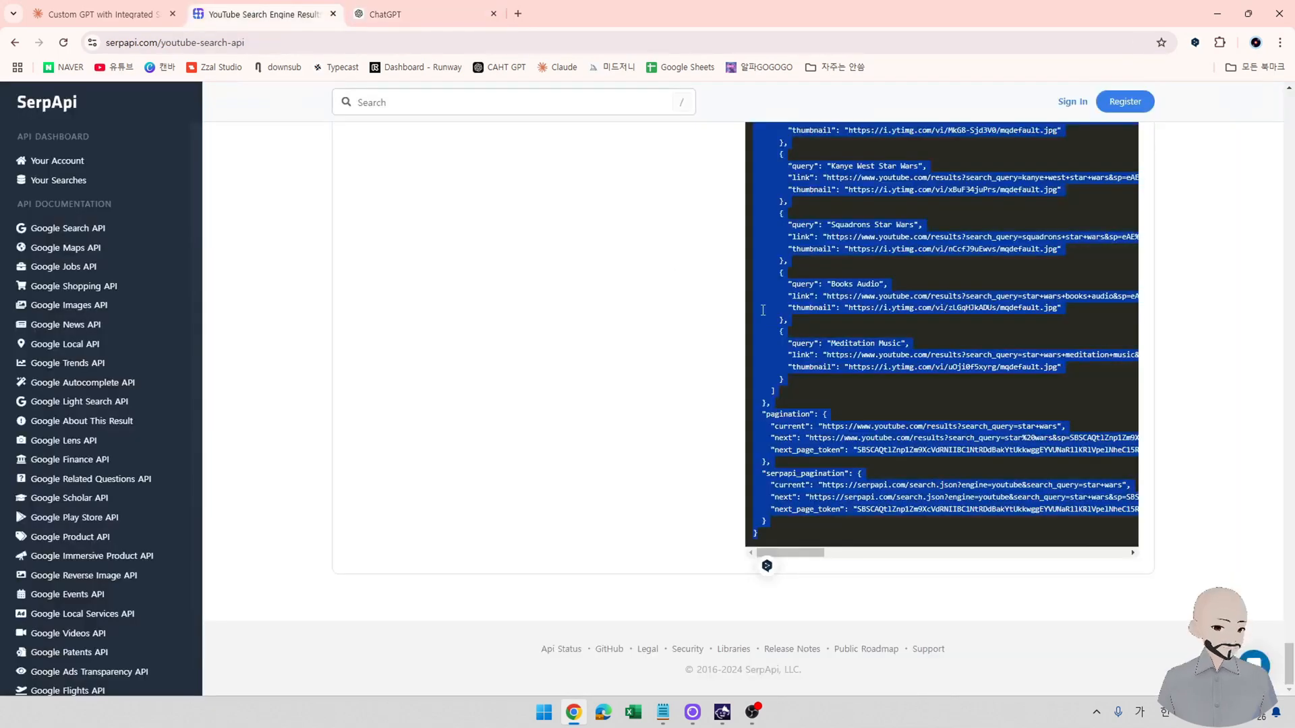
{"action": "scroll", "coordinate": [885, 303], "scroll_direction": "up", "scroll_amount": 15}
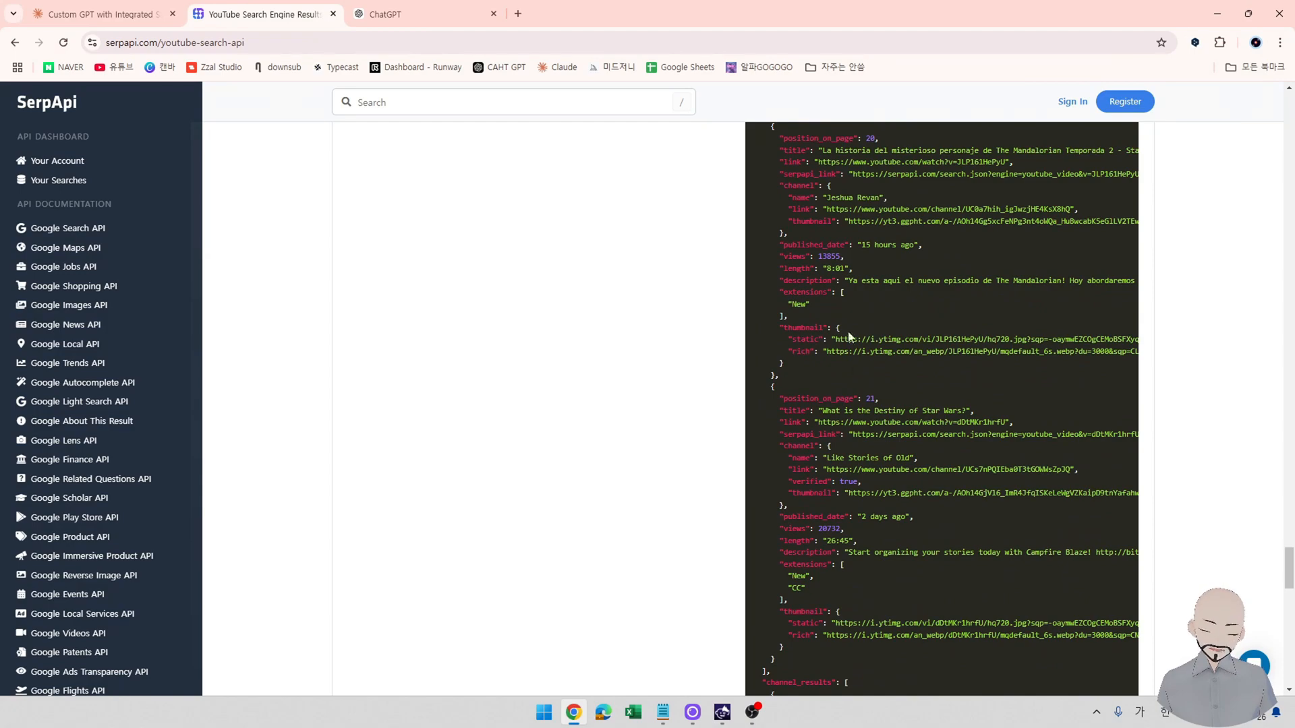
{"action": "scroll", "coordinate": [803, 487], "scroll_direction": "up", "scroll_amount": 10}
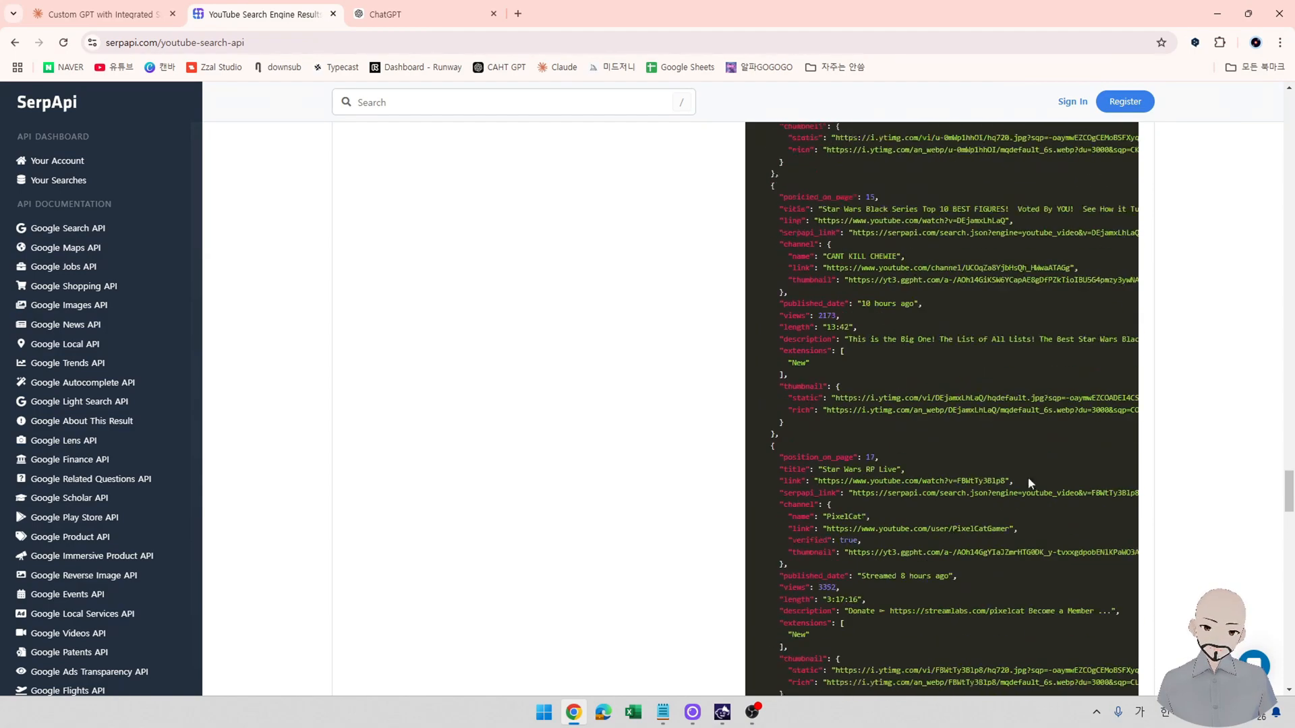
{"action": "left_click_drag", "start_coordinate": [1288, 540], "coordinate": [1287, 135]}
{"action": "scroll", "coordinate": [492, 411], "scroll_direction": "up", "scroll_amount": 4}
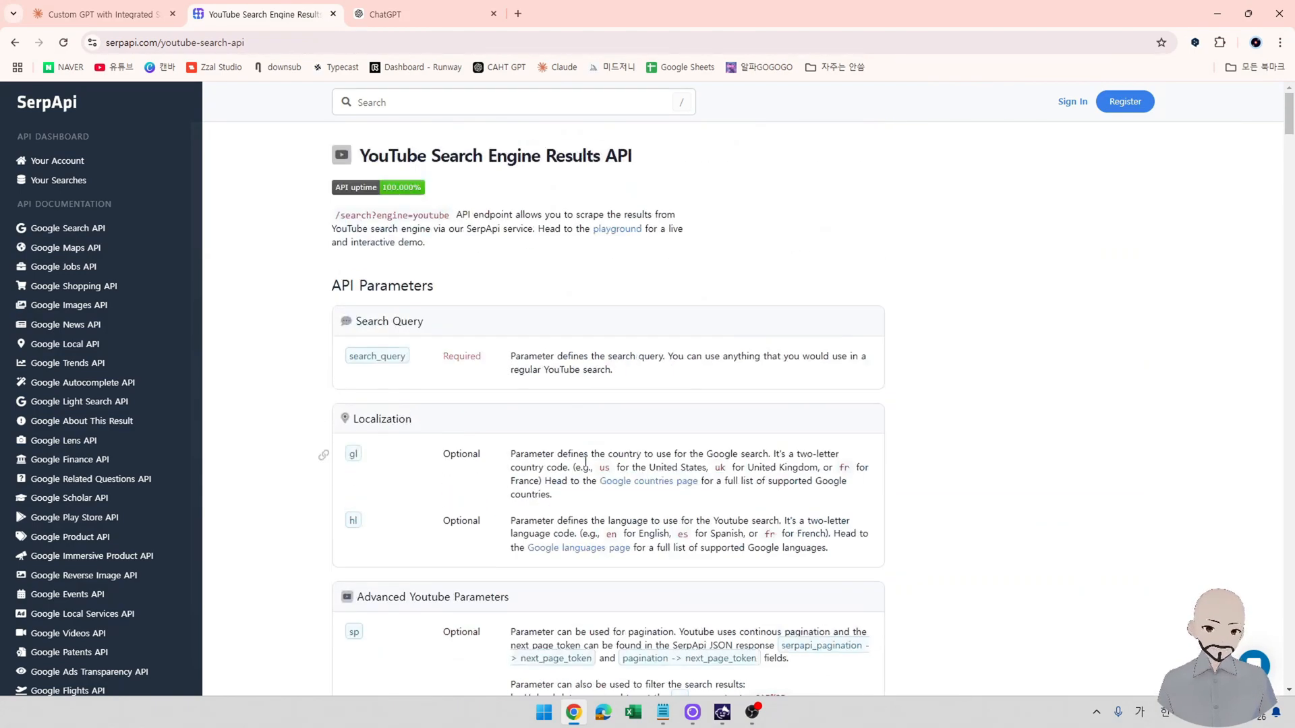
{"action": "scroll", "coordinate": [492, 411], "scroll_direction": "down", "scroll_amount": 4}
{"action": "scroll", "coordinate": [493, 413], "scroll_direction": "up", "scroll_amount": 3}
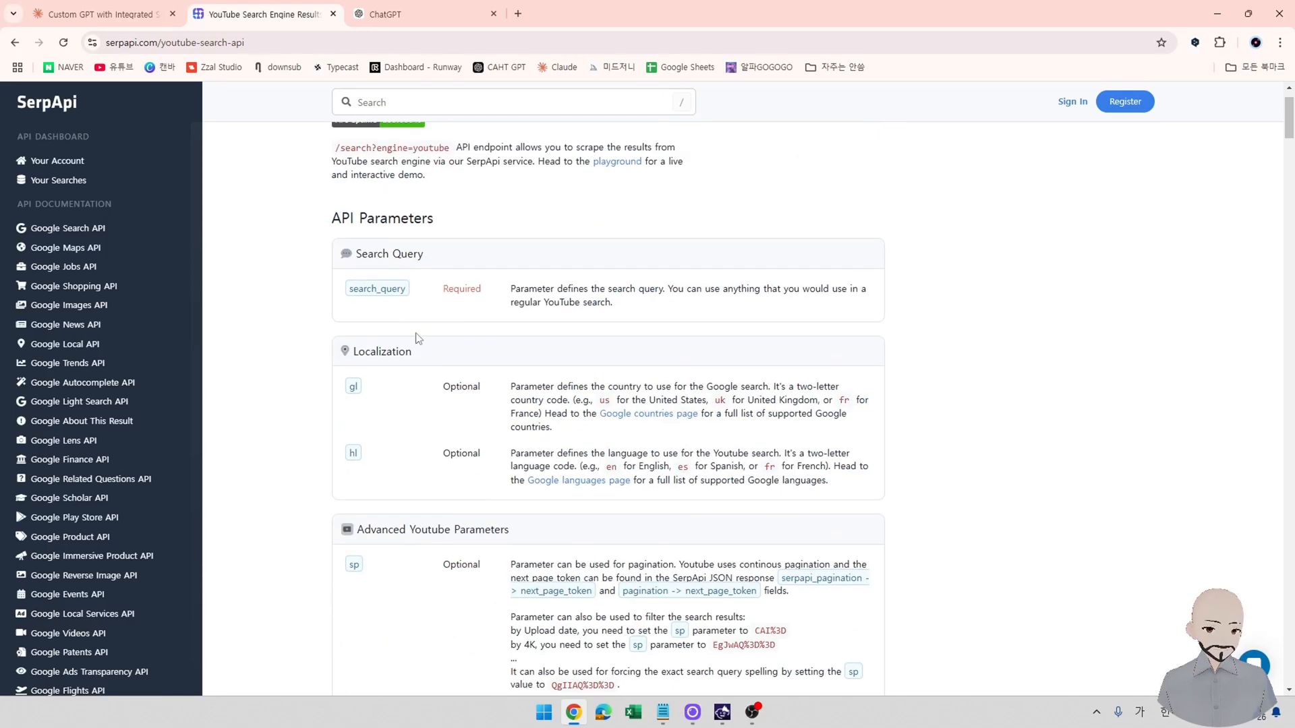
{"action": "scroll", "coordinate": [442, 345], "scroll_direction": "up", "scroll_amount": 1}
{"action": "left_click_drag", "start_coordinate": [335, 215], "coordinate": [451, 215]}
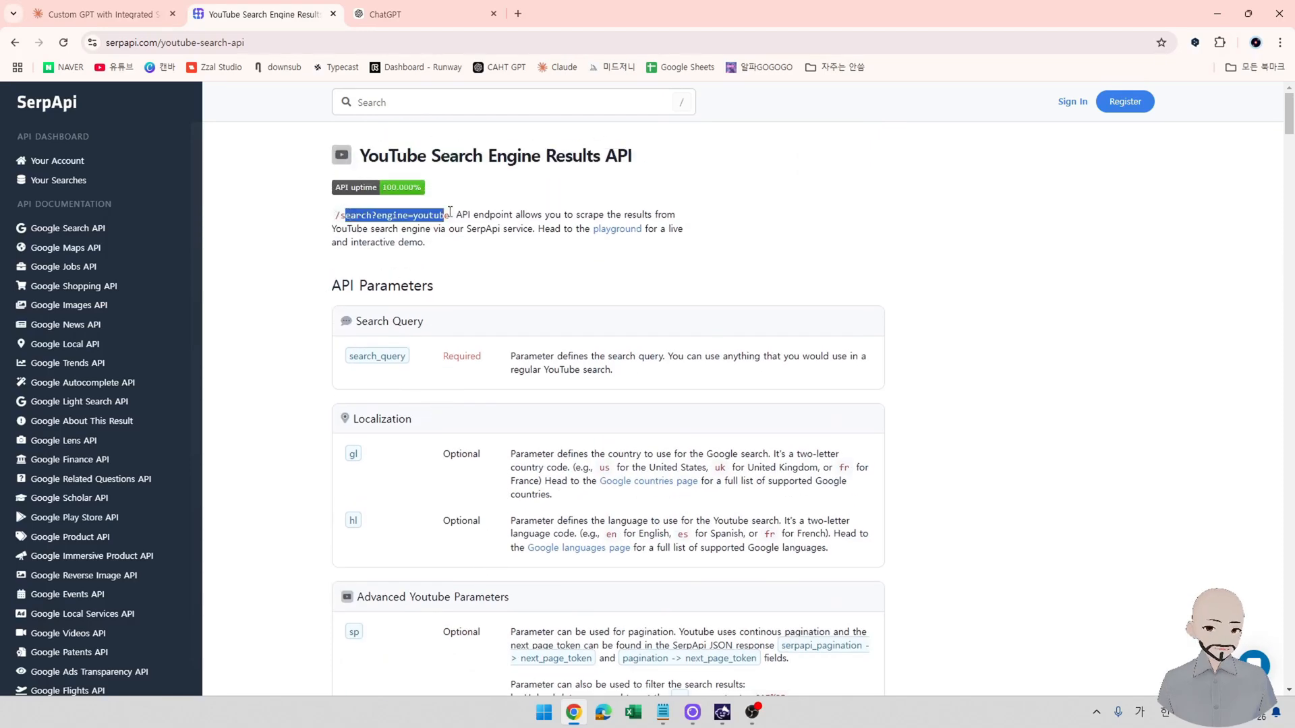
{"action": "left_click", "coordinate": [466, 232]}
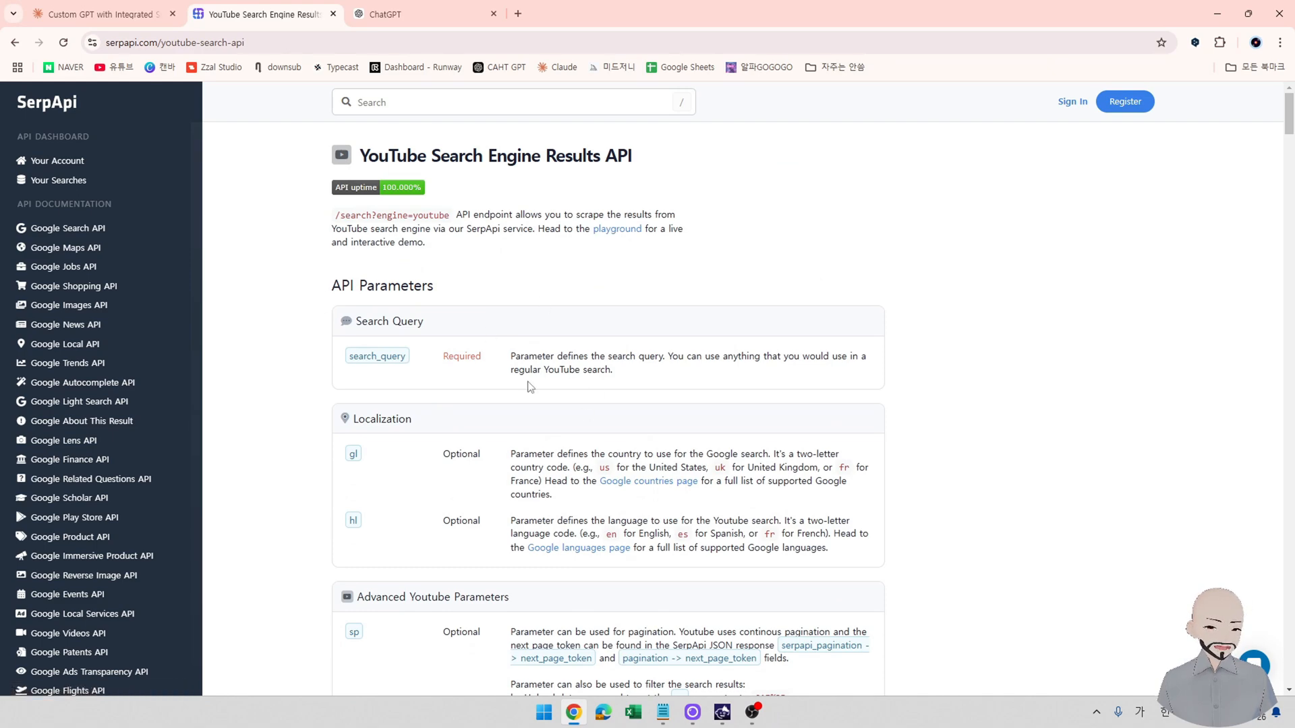
Read through the YouTube API's SerpApi parameters and result formats down to the API examples.
{"action": "scroll", "coordinate": [530, 386], "scroll_direction": "down", "scroll_amount": 10}
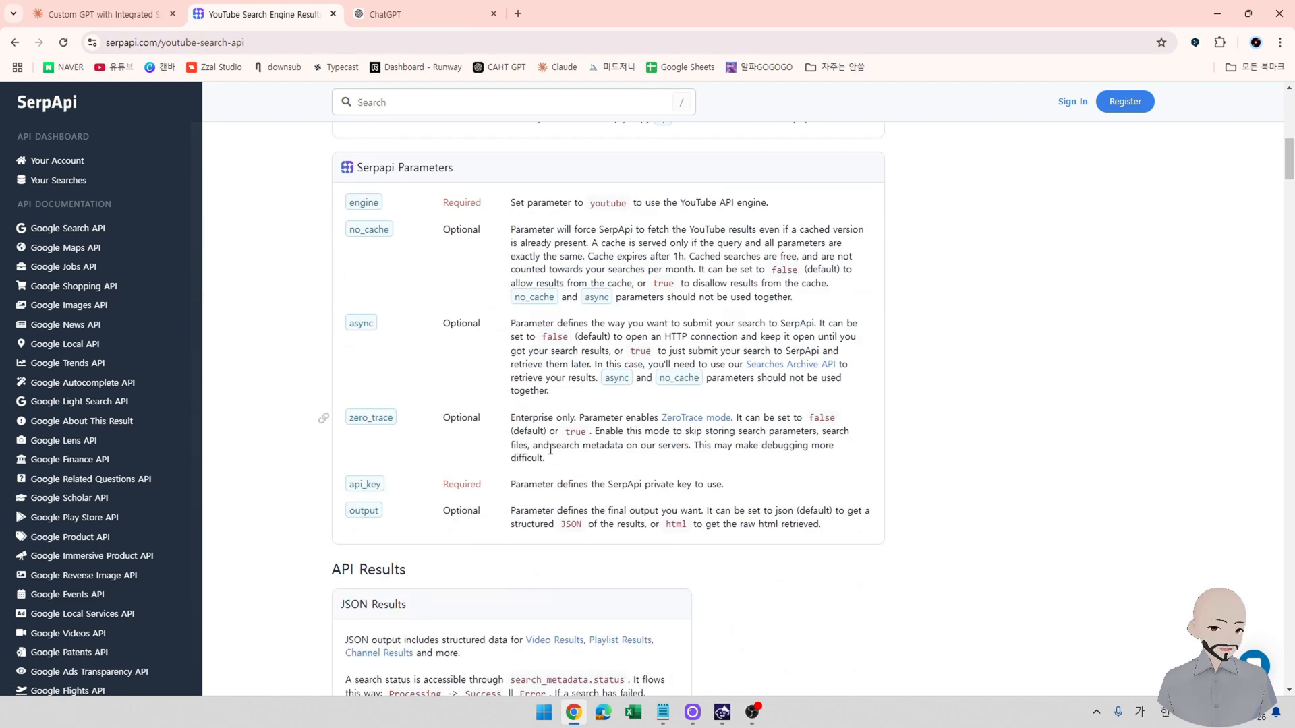
{"action": "scroll", "coordinate": [551, 450], "scroll_direction": "up", "scroll_amount": 3}
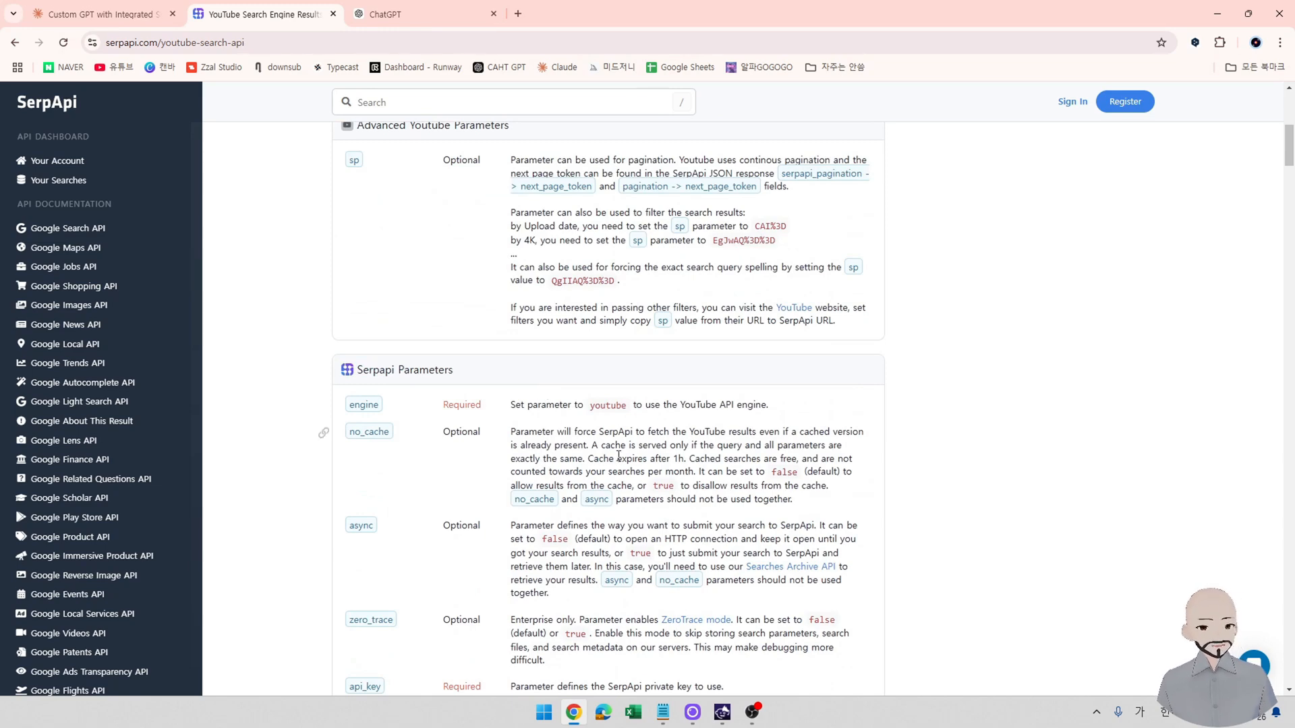
{"action": "scroll", "coordinate": [609, 363], "scroll_direction": "down", "scroll_amount": 5}
{"action": "scroll", "coordinate": [541, 470], "scroll_direction": "down", "scroll_amount": 4}
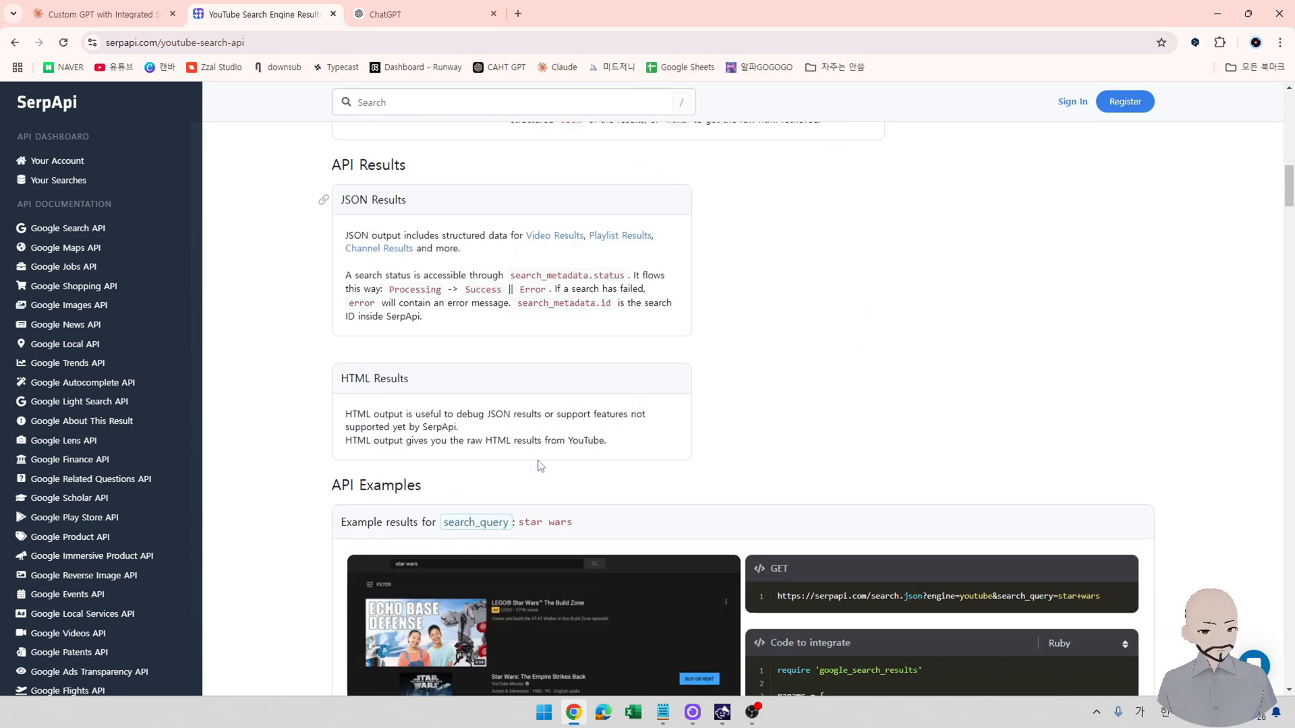
{"action": "scroll", "coordinate": [566, 506], "scroll_direction": "down", "scroll_amount": 5}
Go back to ChatGPT, open the updated GPT in its own chat and send "할로윈데이".
{"action": "left_click", "coordinate": [405, 13]}
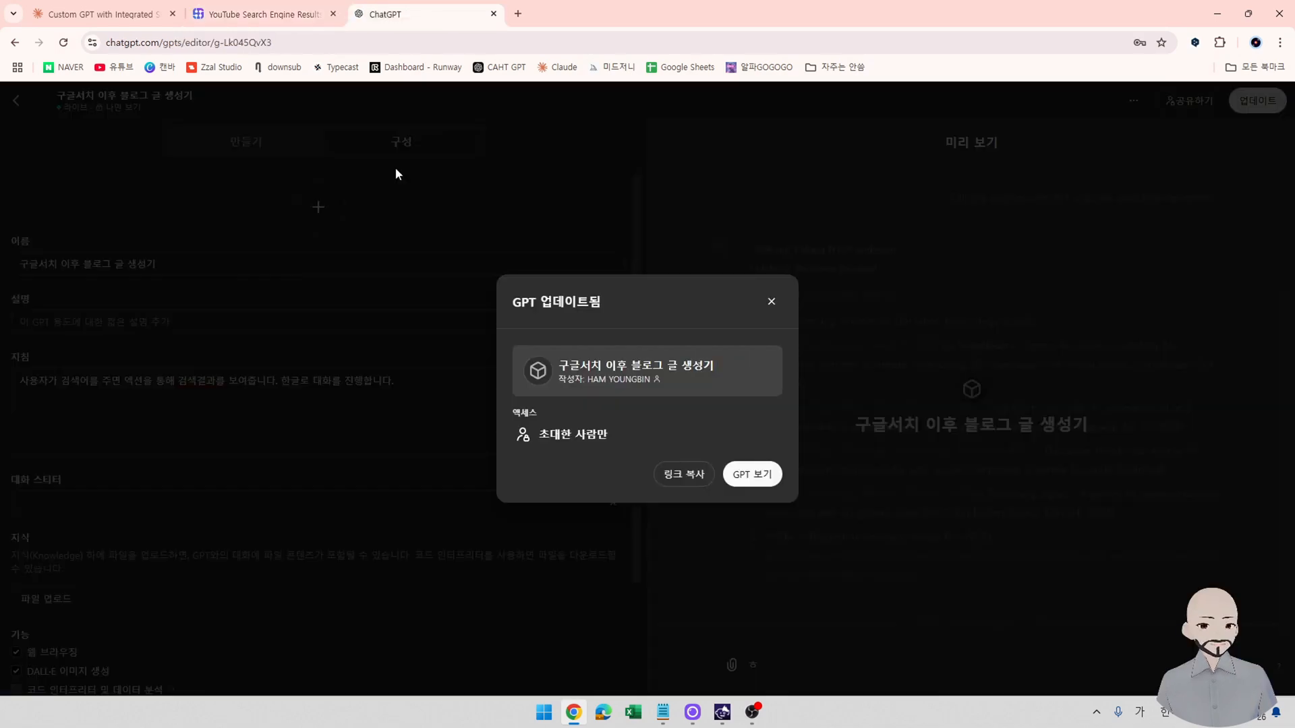
{"action": "left_click", "coordinate": [748, 472]}
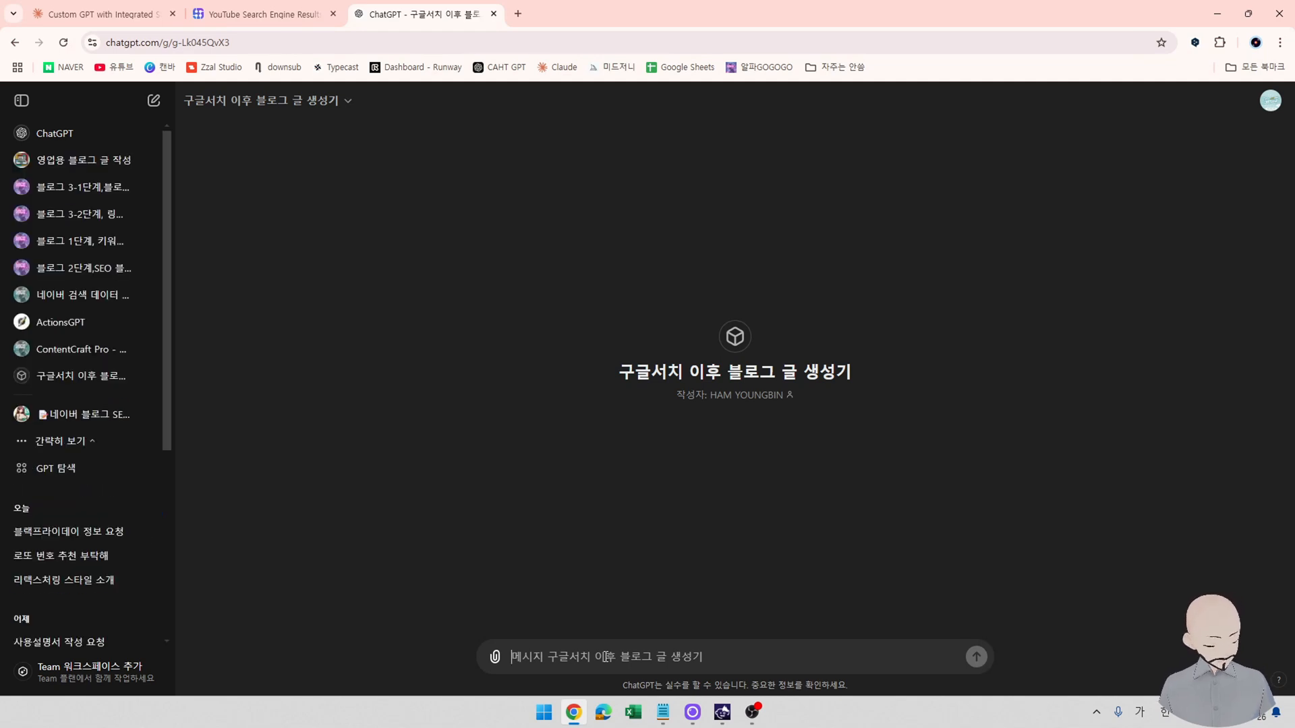
{"action": "type", "text": "오"}
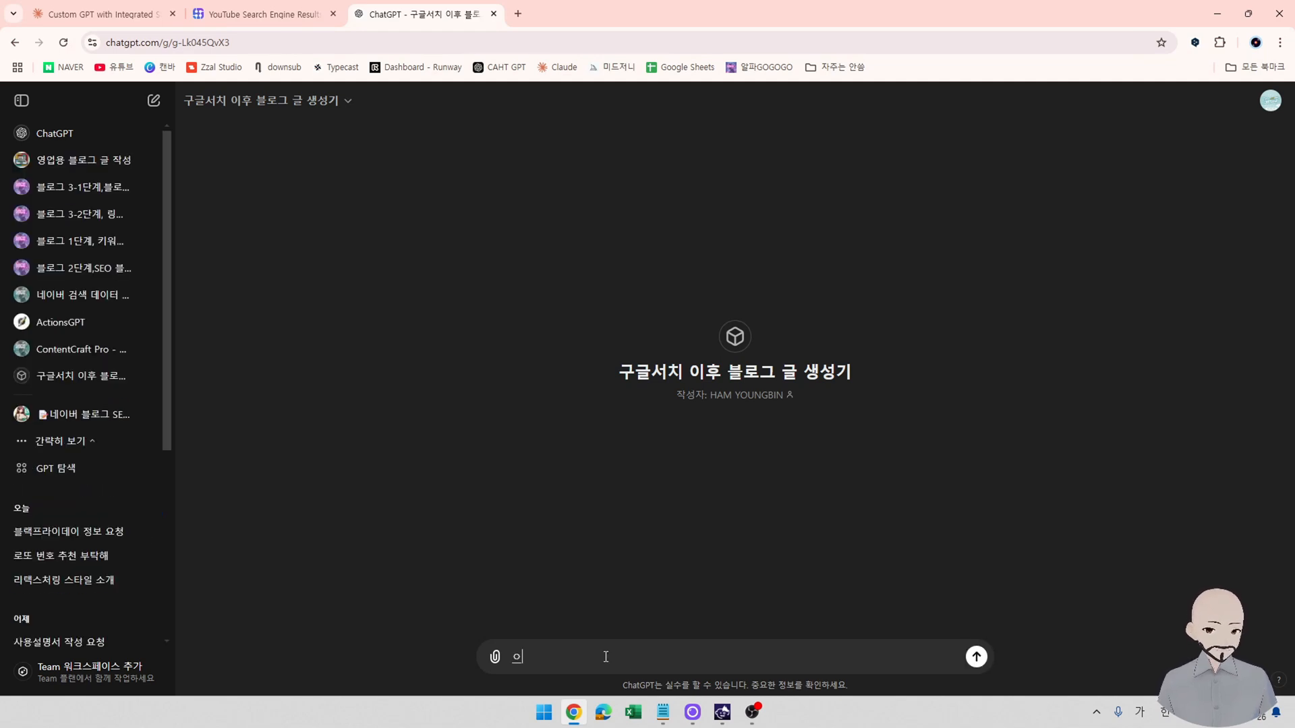
{"action": "key", "text": "BackSpace"}
{"action": "key", "text": "BackSpace"}
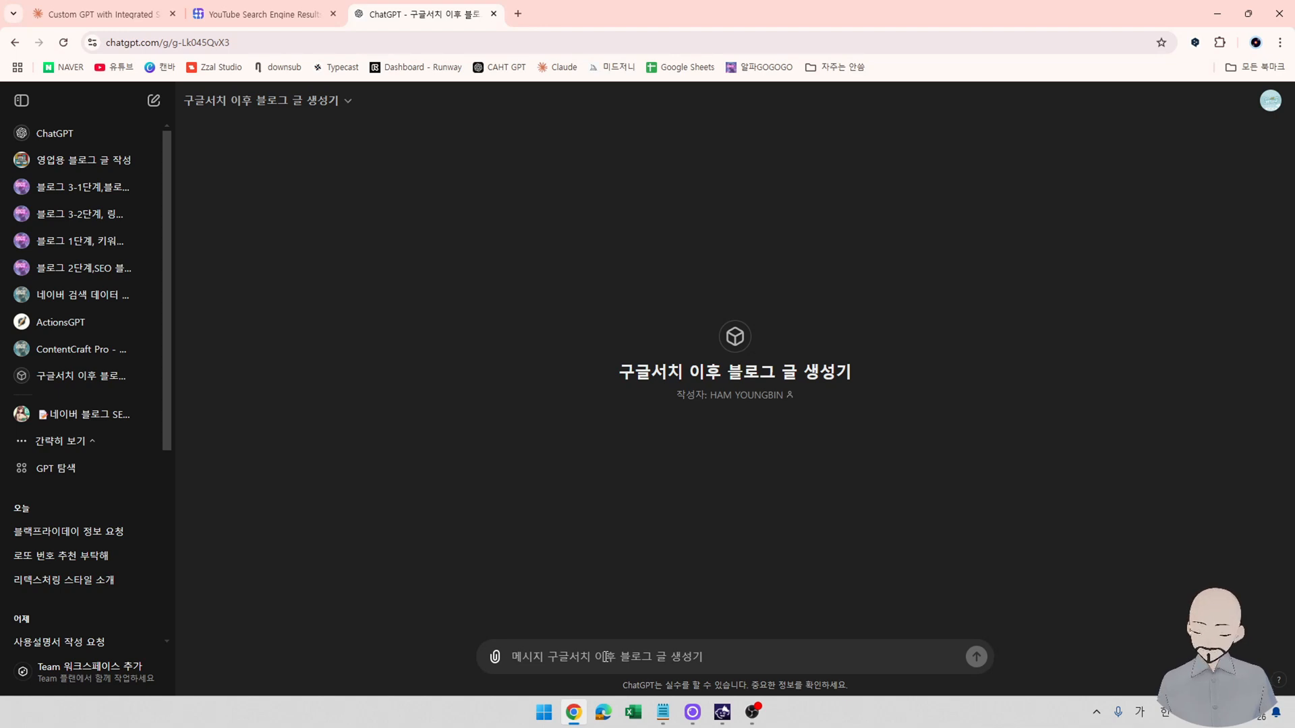
{"action": "type", "text": "비트코인"}
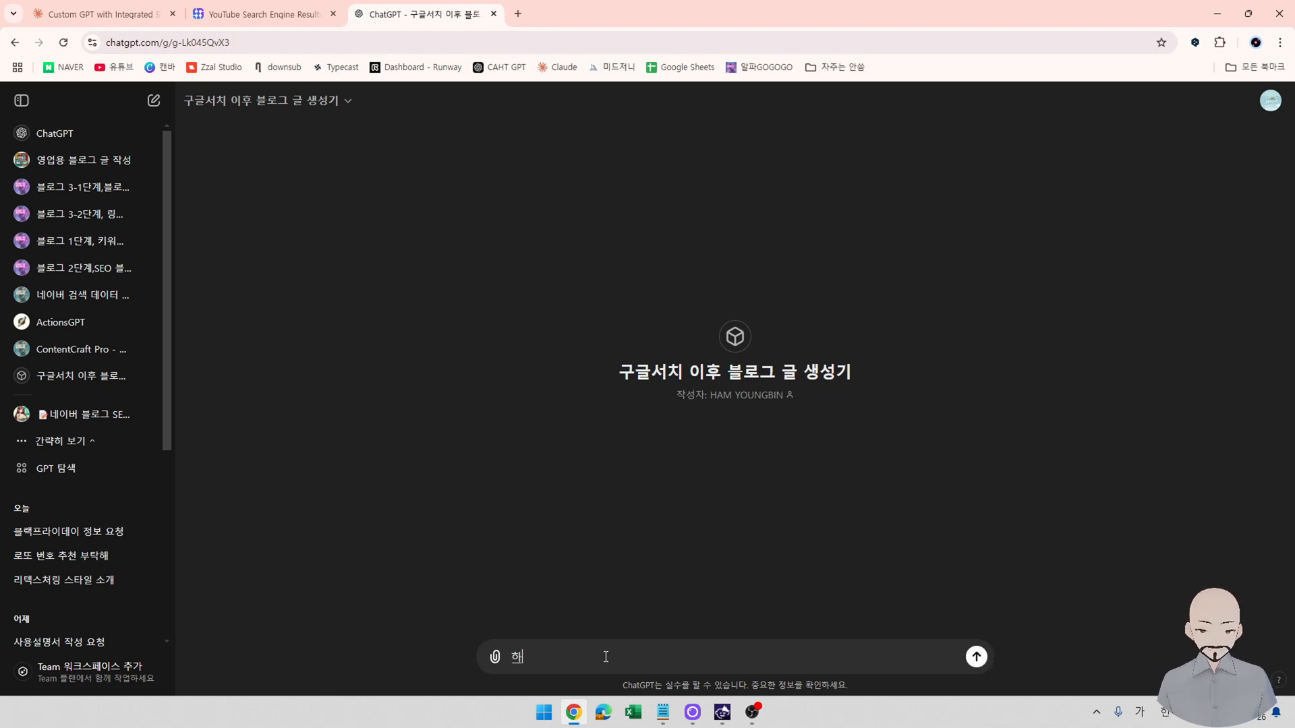
{"action": "key", "text": "Return"}
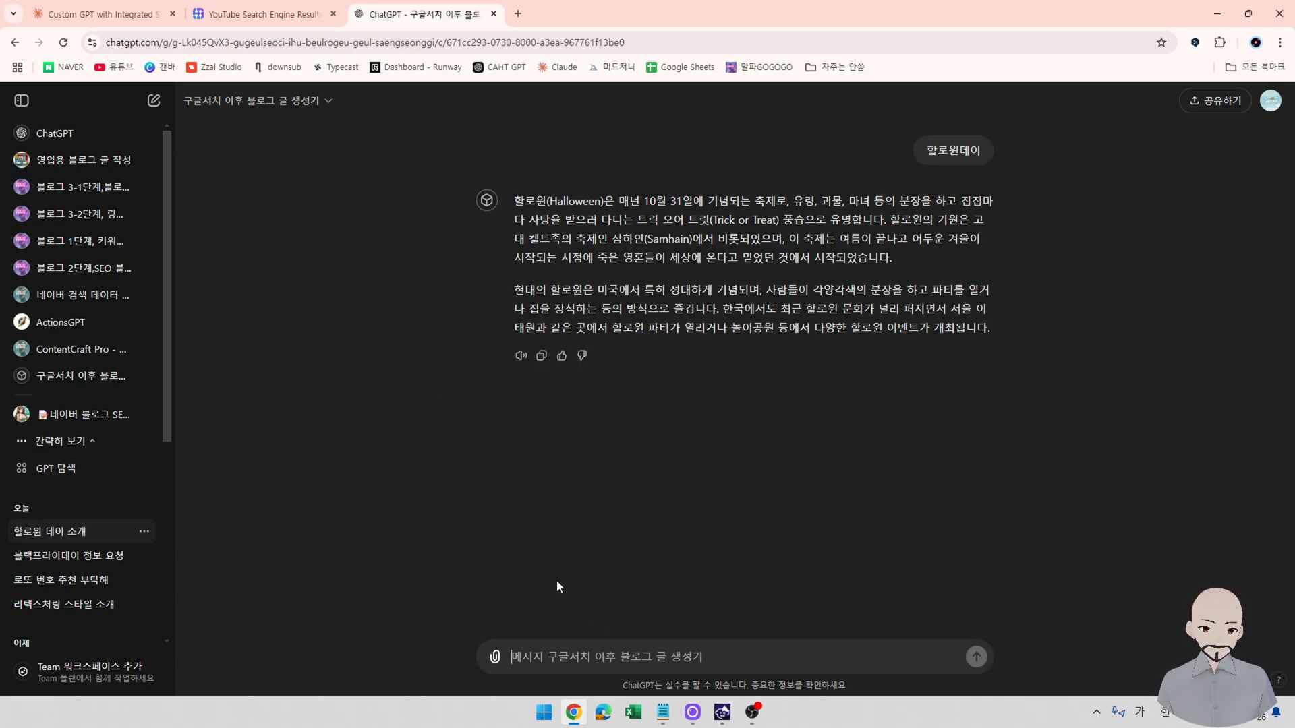
Ask the GPT for a search with the message "할로윈데이 검색".
{"action": "left_click", "coordinate": [545, 663]}
{"action": "type", "text": "할롬"}
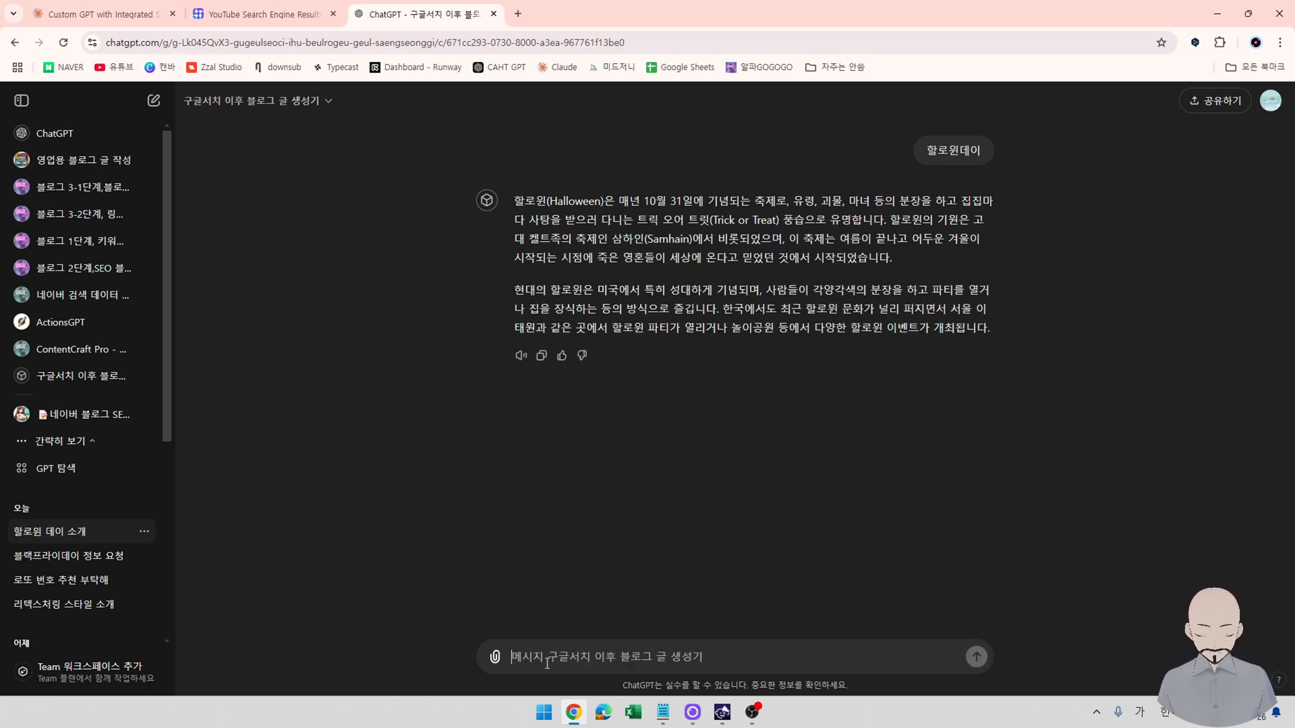
{"action": "type", "text": "윈데이 검색"}
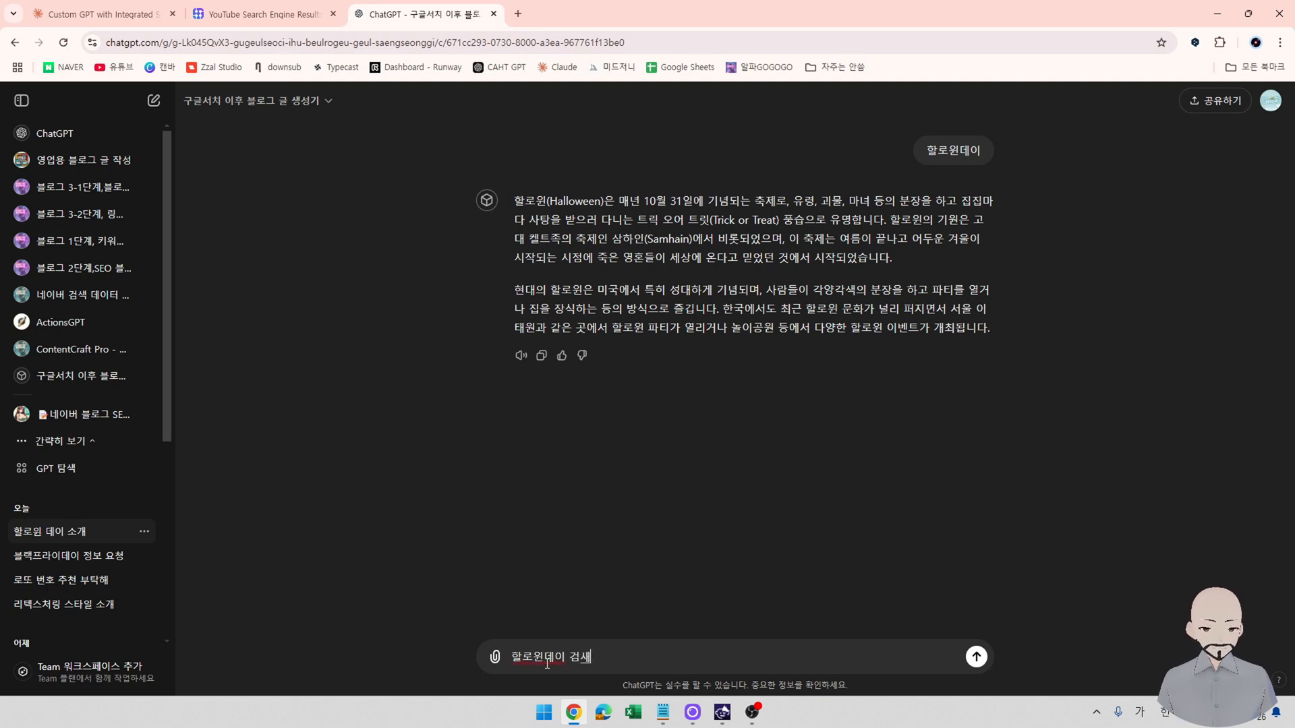
{"action": "key", "text": "Return"}
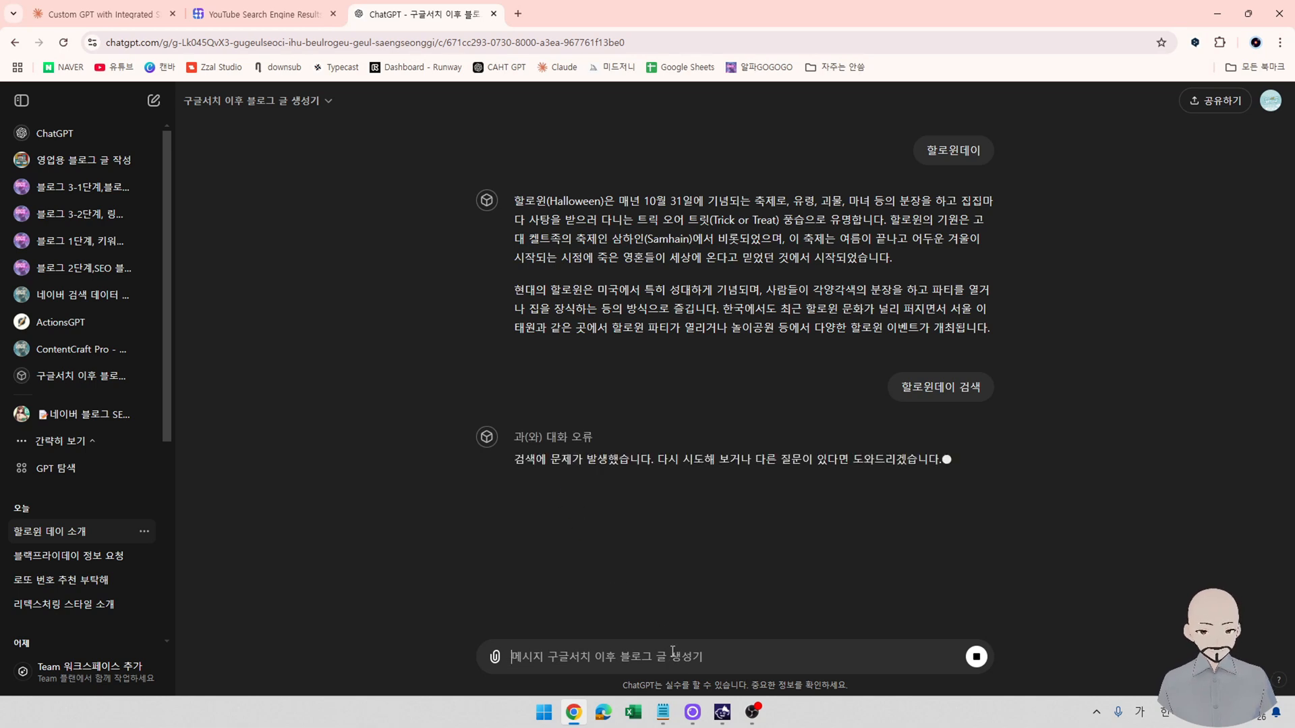
Request a YouTube search with "다시 시도 유튜브에서 검색" and follow up with "다시시도".
{"action": "type", "text": "다시 시도"}
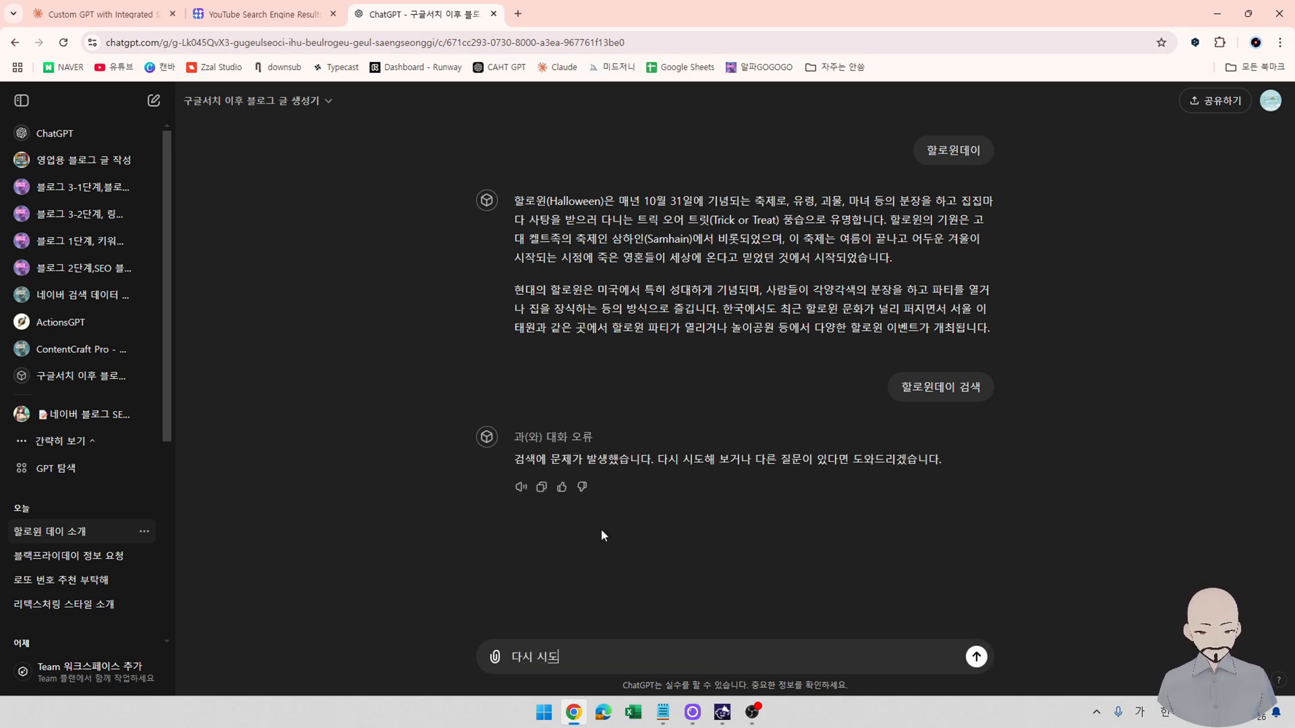
{"action": "type", "text": " 유튜브에서 검색"}
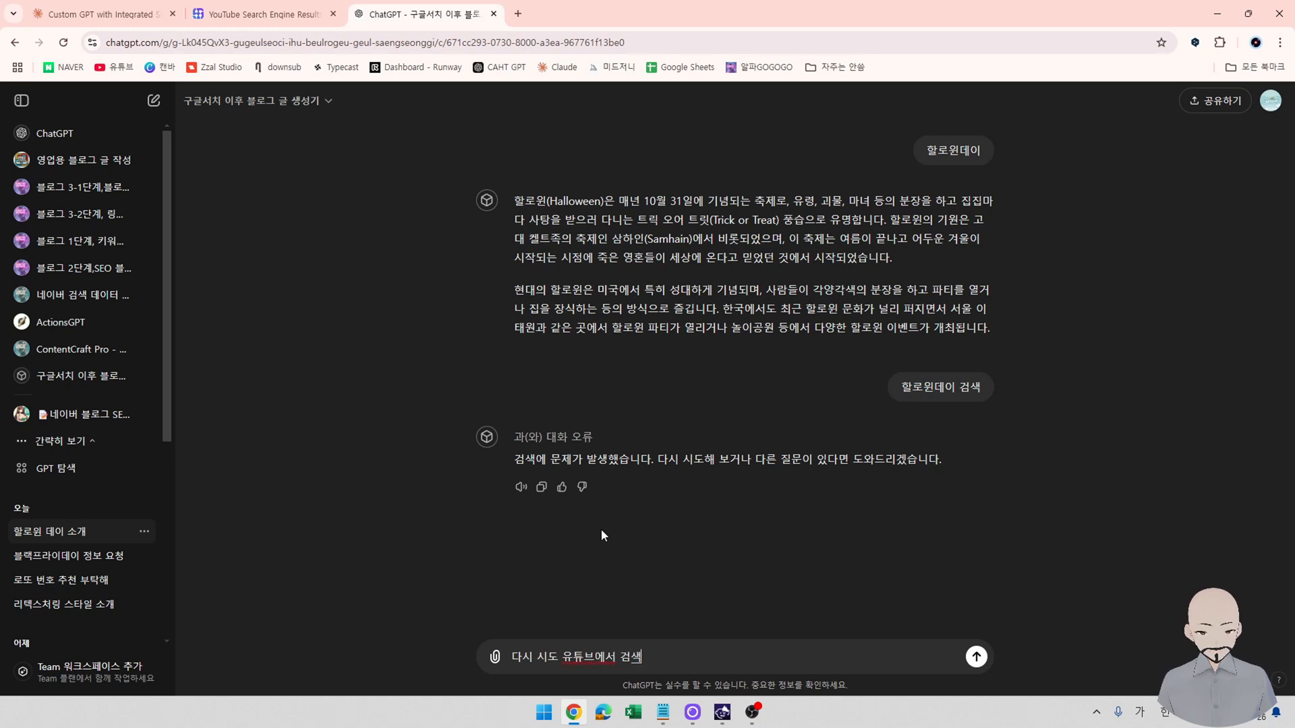
{"action": "key", "text": "Return"}
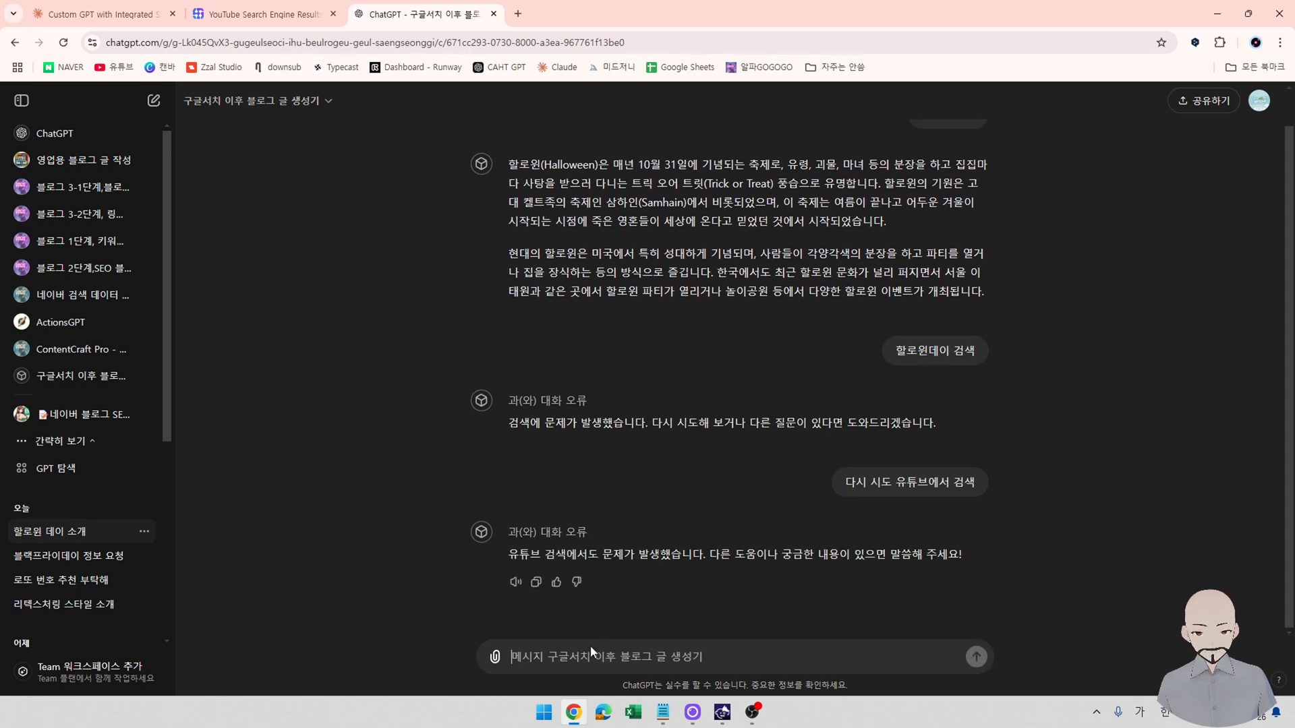
{"action": "type", "text": "다시시도"}
{"action": "key", "text": "Return"}
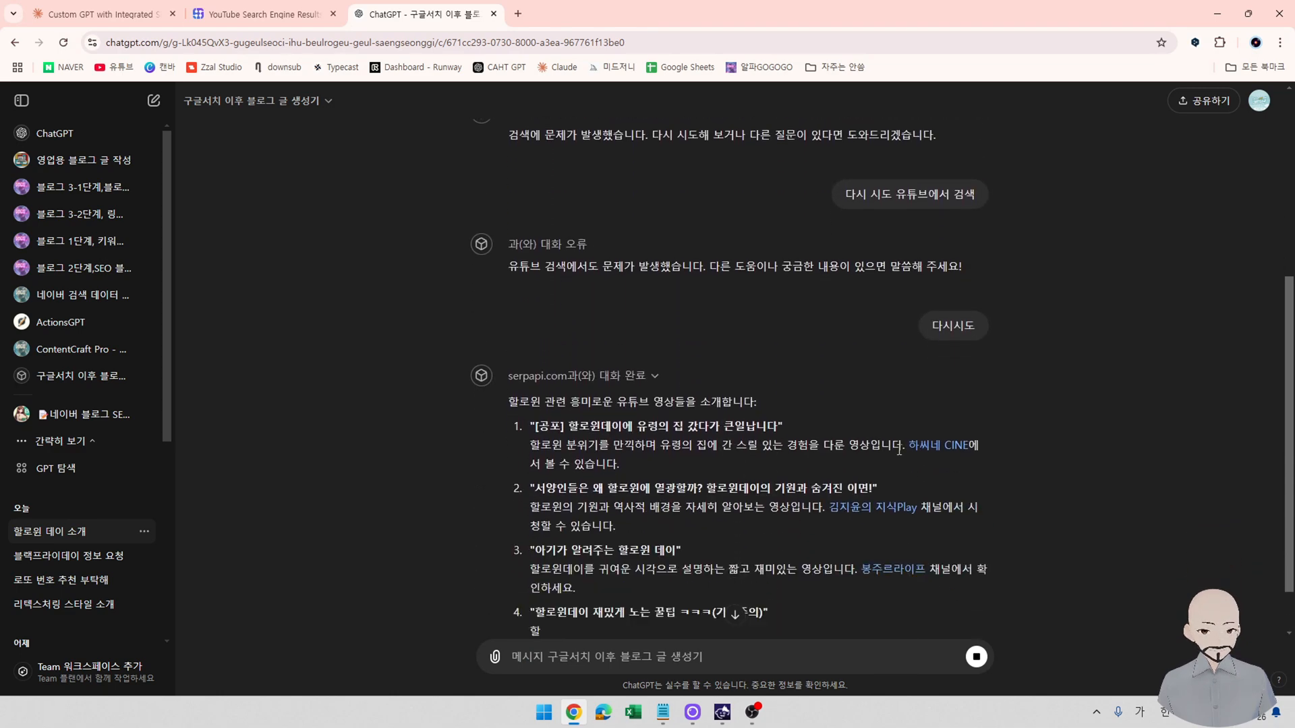
Open the first recommended Halloween video on YouTube, pause it, and return to the GPT chat to read the remaining results.
{"action": "left_click", "coordinate": [946, 447]}
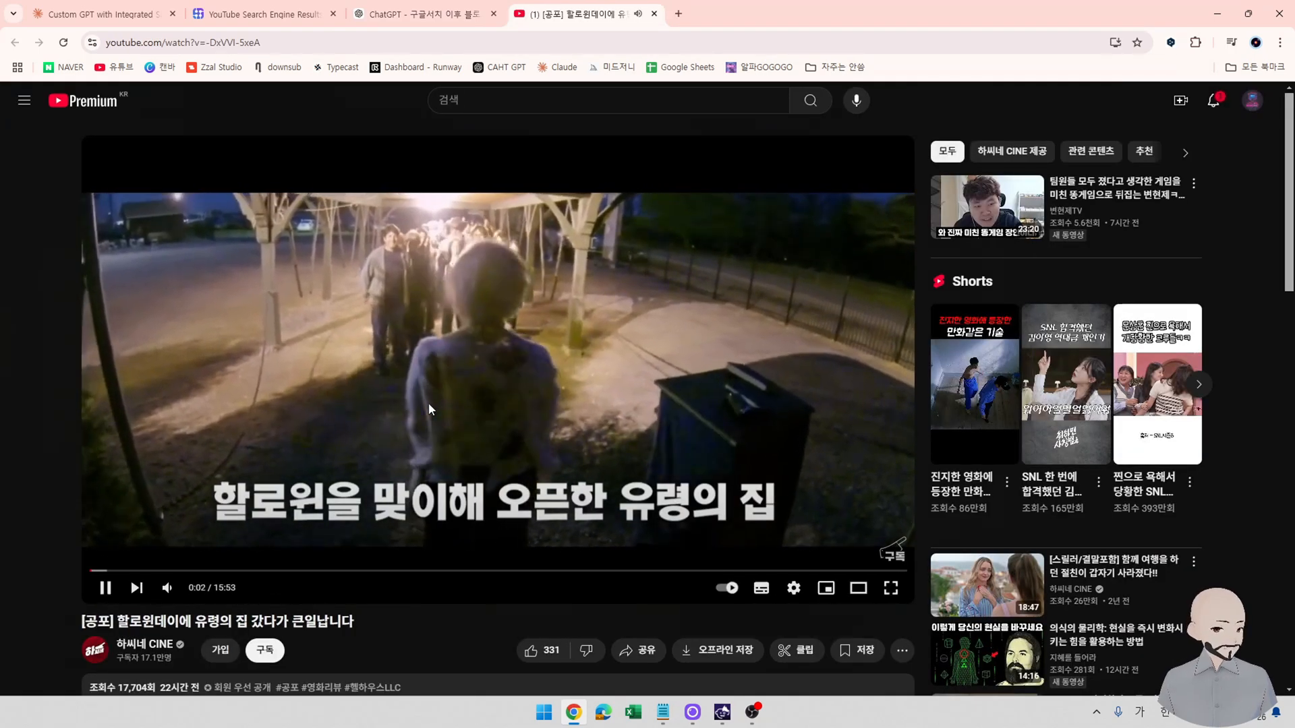
{"action": "left_click", "coordinate": [499, 436]}
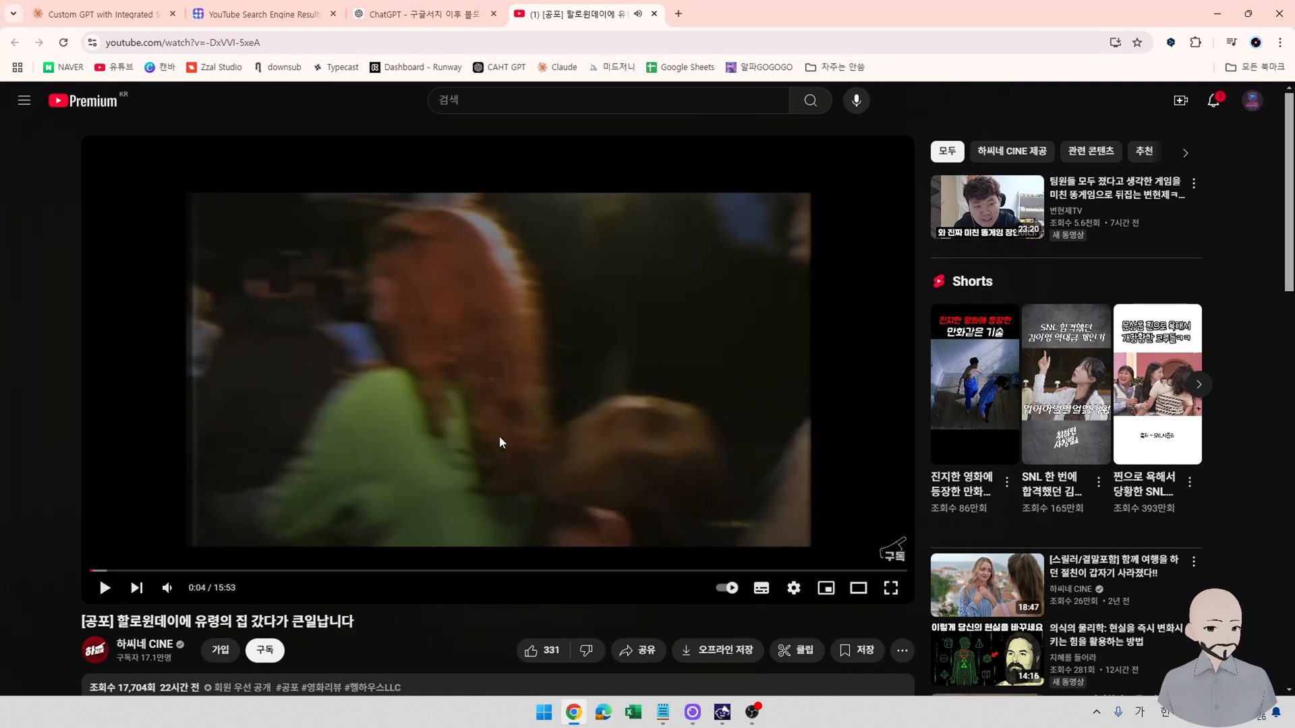
{"action": "left_click", "coordinate": [430, 13]}
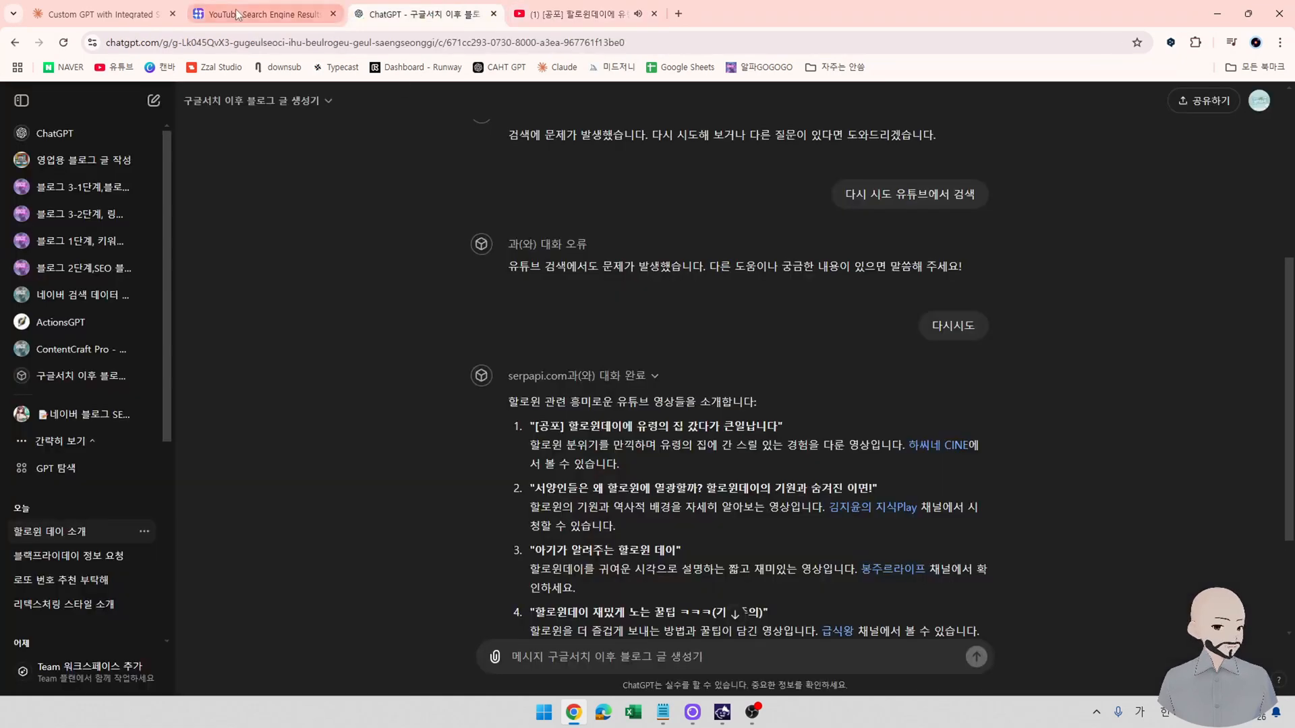
{"action": "left_click", "coordinate": [239, 14]}
{"action": "left_click", "coordinate": [427, 16]}
{"action": "scroll", "coordinate": [617, 412], "scroll_direction": "down", "scroll_amount": 3}
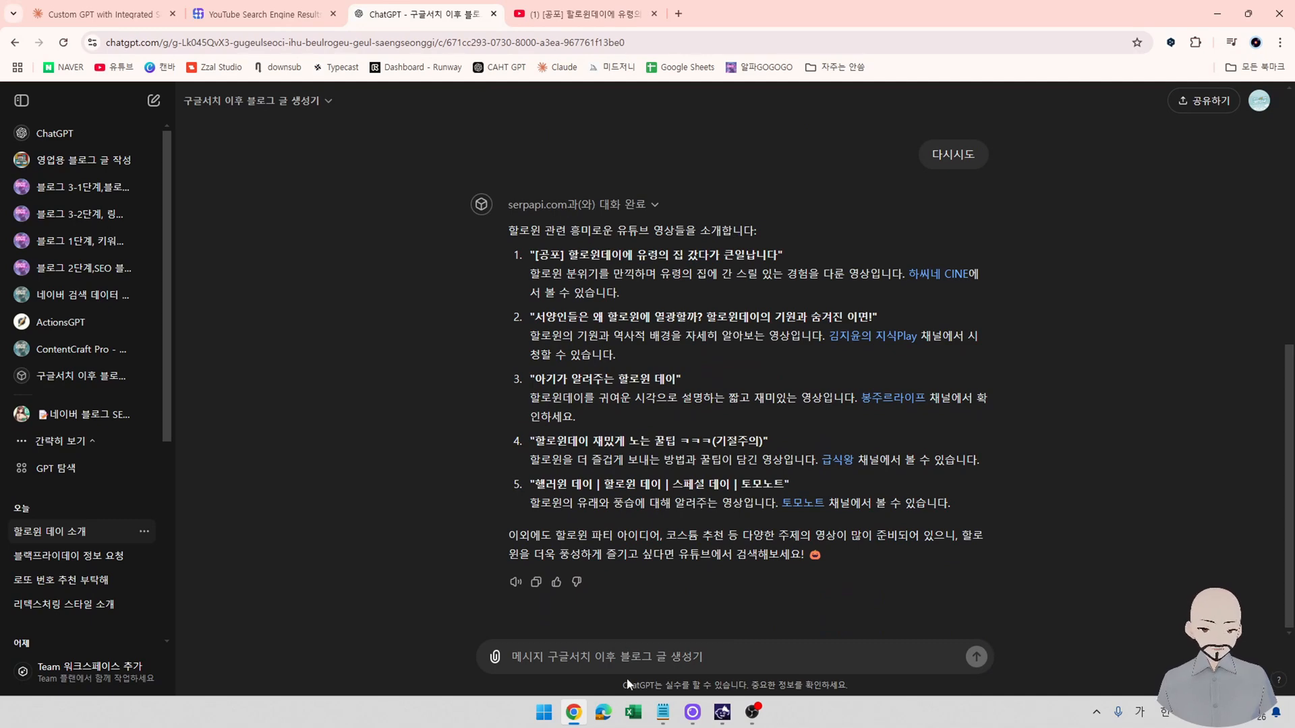
Send "이번에는 구글서치에서 검색" to the GPT and compare its answer with the earlier YouTube results.
{"action": "type", "text": "이"}
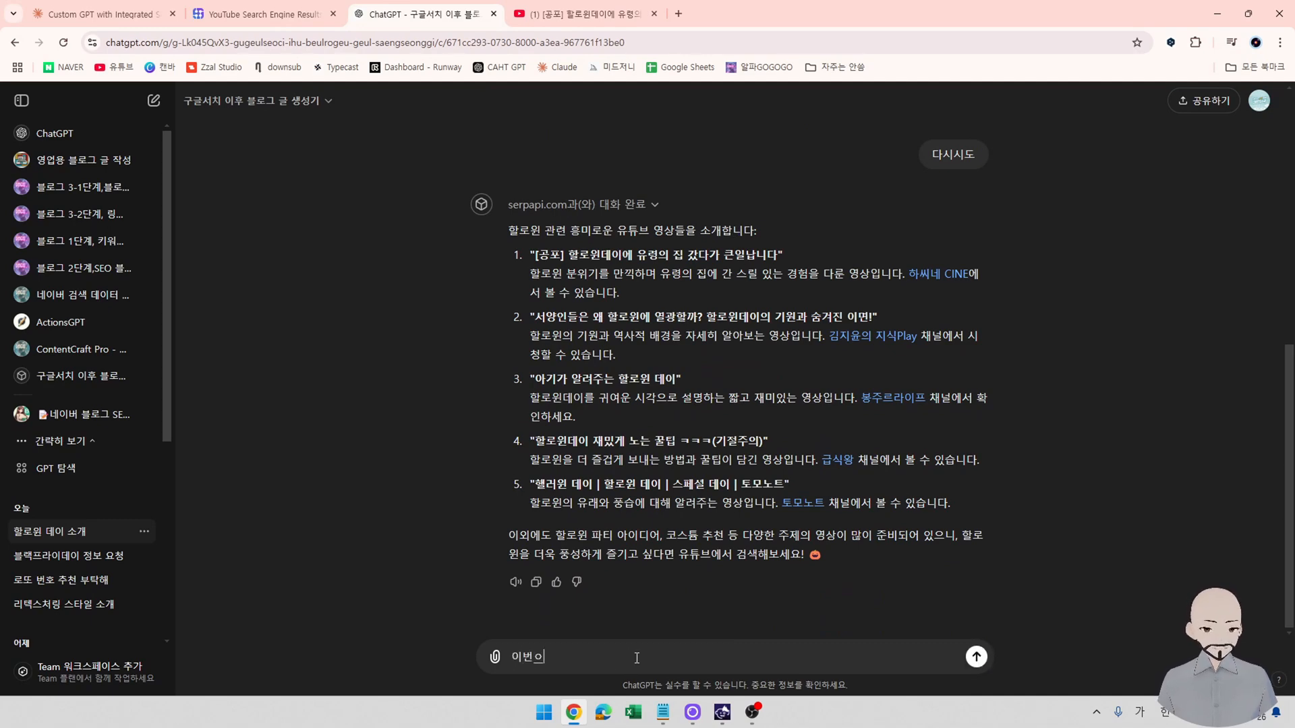
{"action": "type", "text": "번에는 권글서치에서 개"}
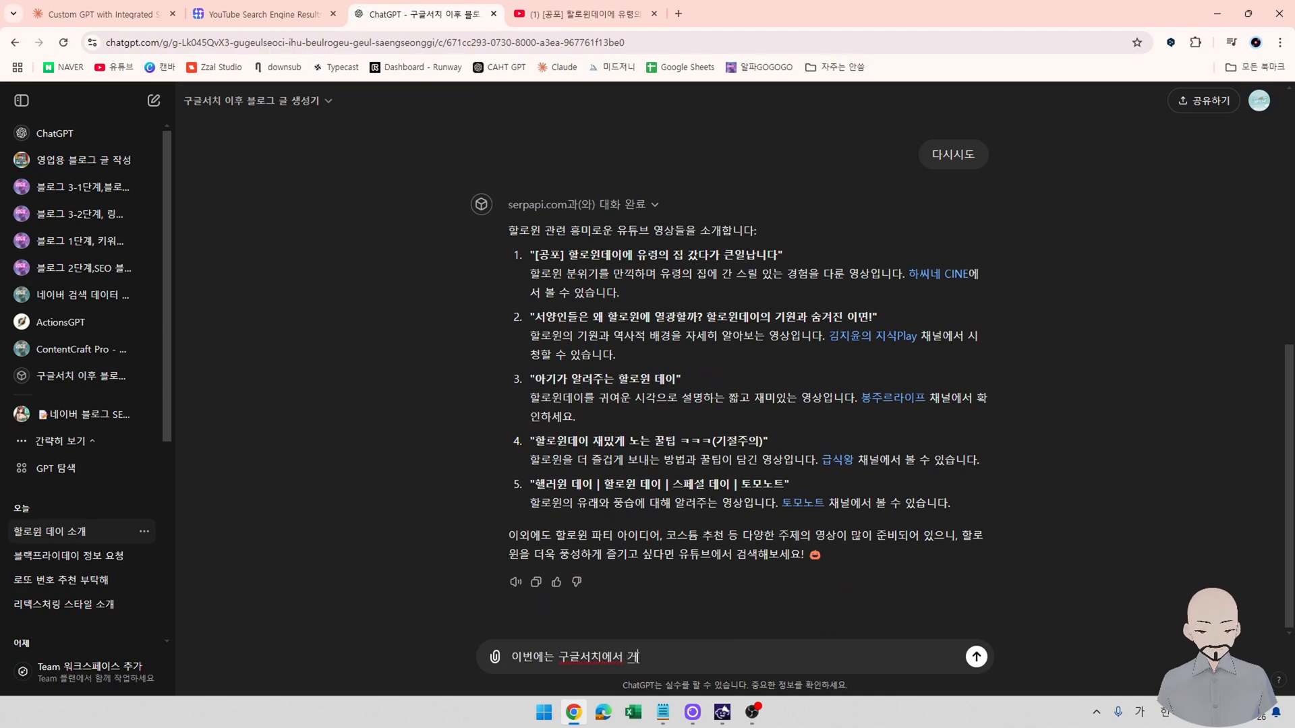
{"action": "type", "text": " 검색"}
{"action": "key", "text": "Return"}
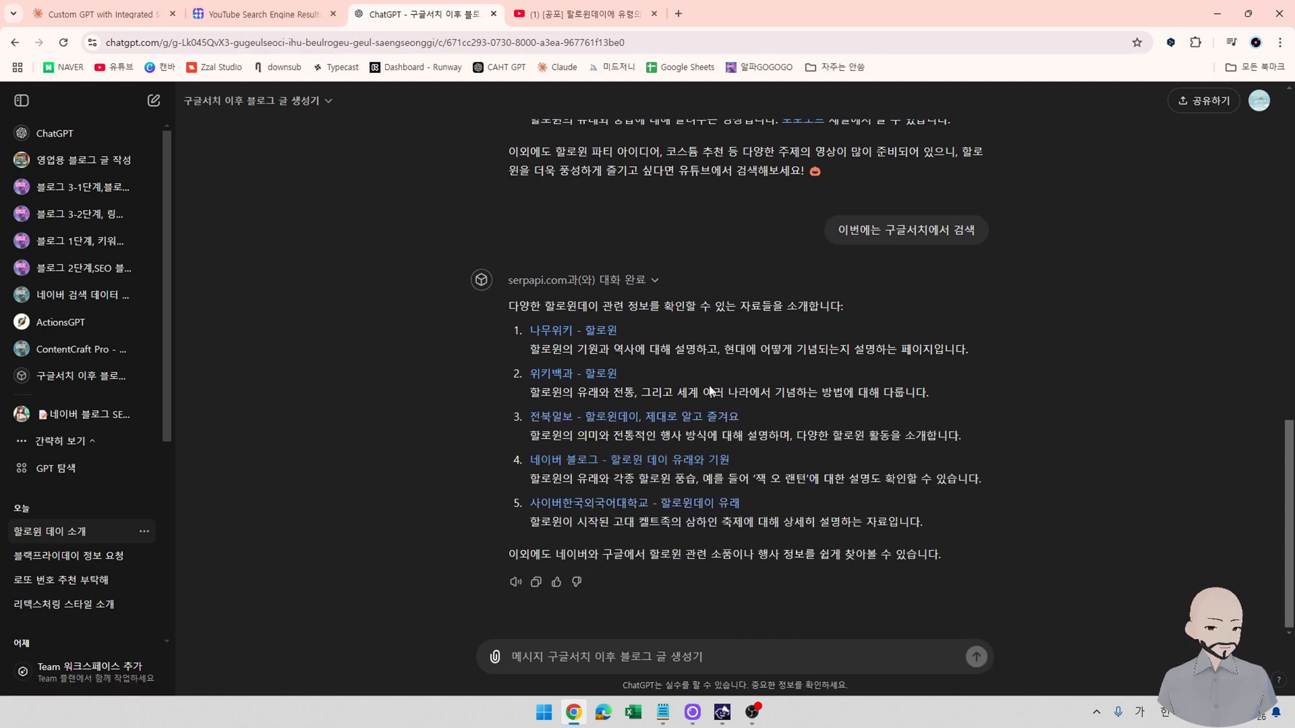
{"action": "scroll", "coordinate": [695, 453], "scroll_direction": "up", "scroll_amount": 15}
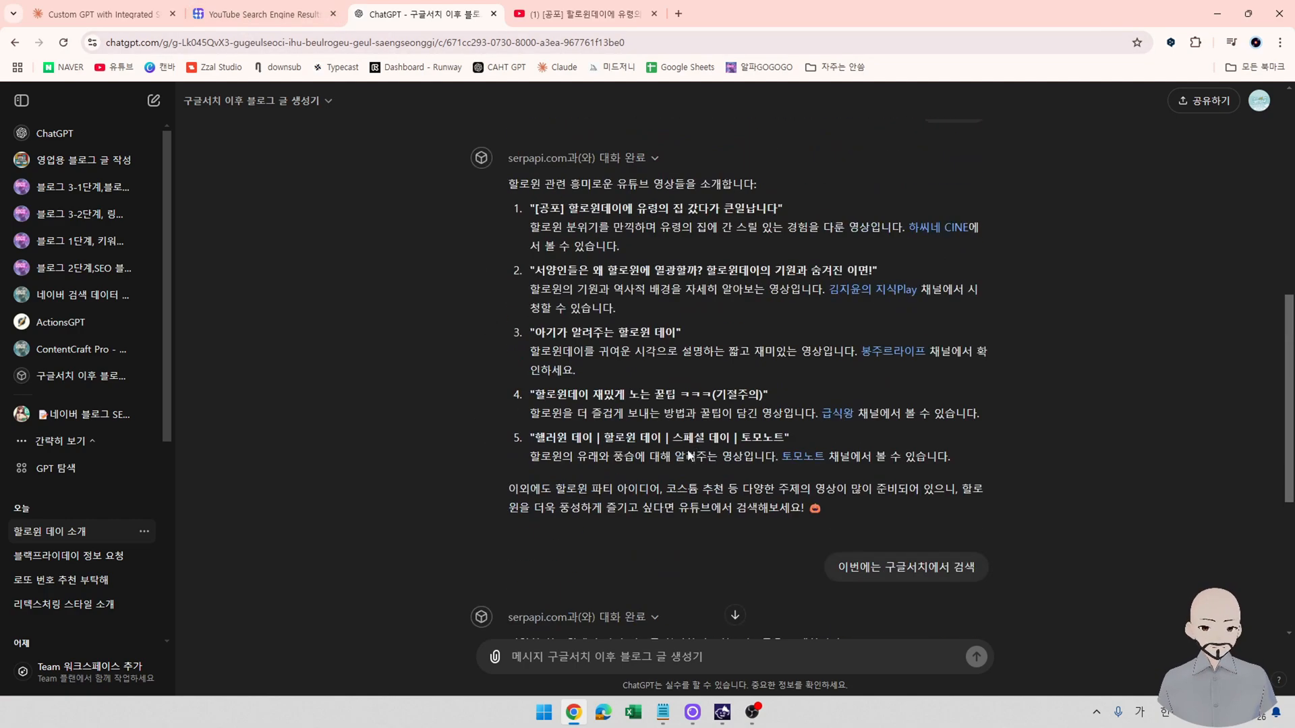
{"action": "scroll", "coordinate": [695, 454], "scroll_direction": "down", "scroll_amount": 6}
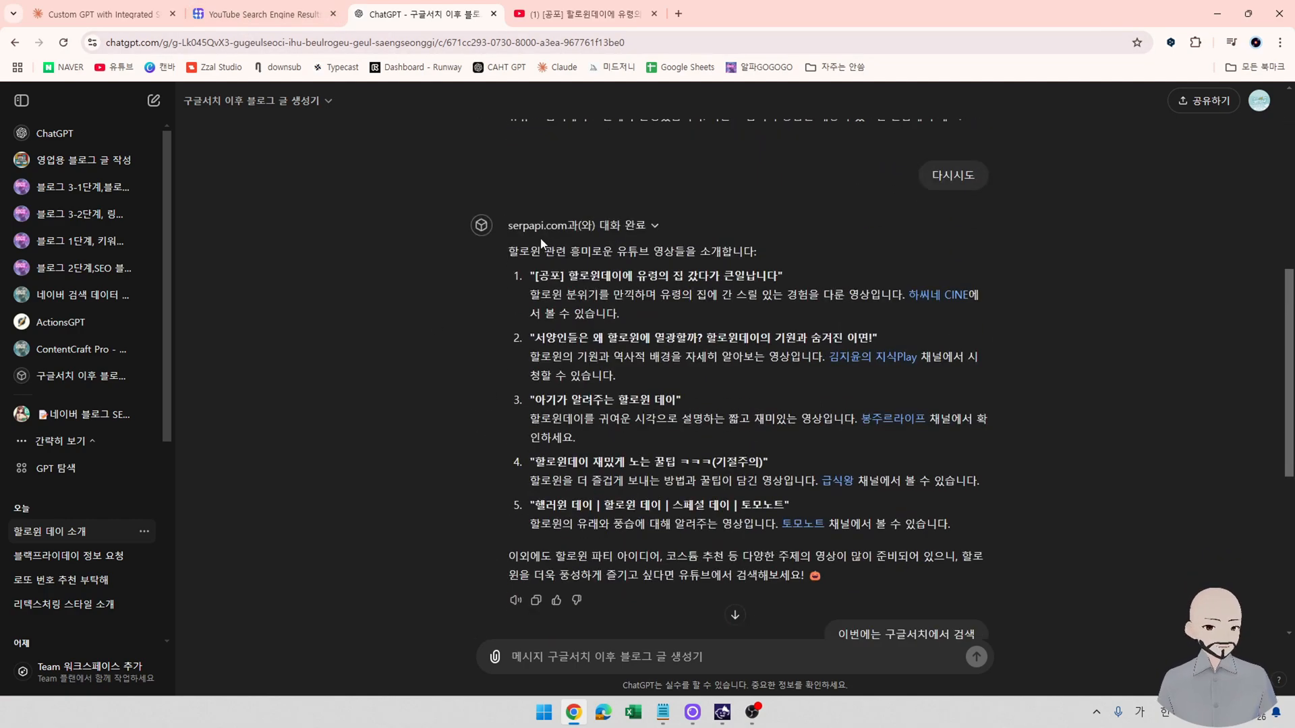
{"action": "scroll", "coordinate": [649, 413], "scroll_direction": "down", "scroll_amount": 6}
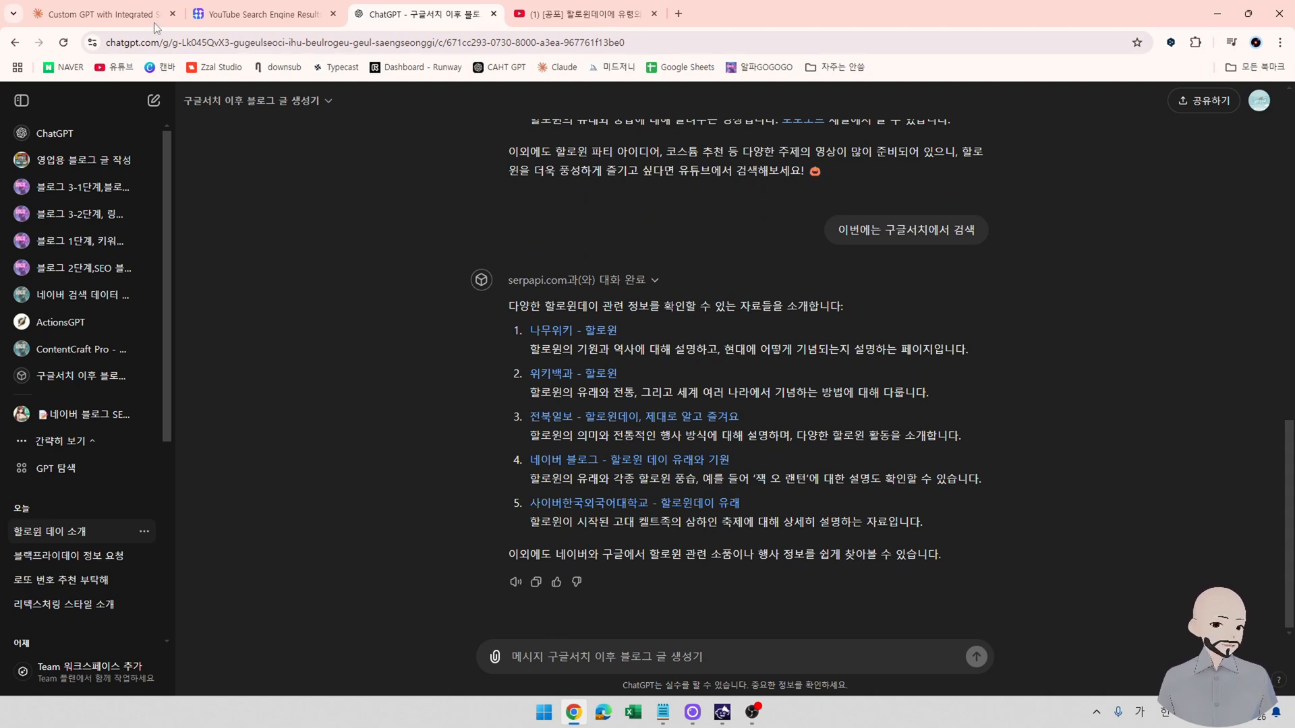
Open the custom GPT for editing and bring its actions section into view.
{"action": "key", "text": "ctrl+1"}
{"action": "left_click", "coordinate": [414, 8]}
{"action": "left_click", "coordinate": [296, 101]}
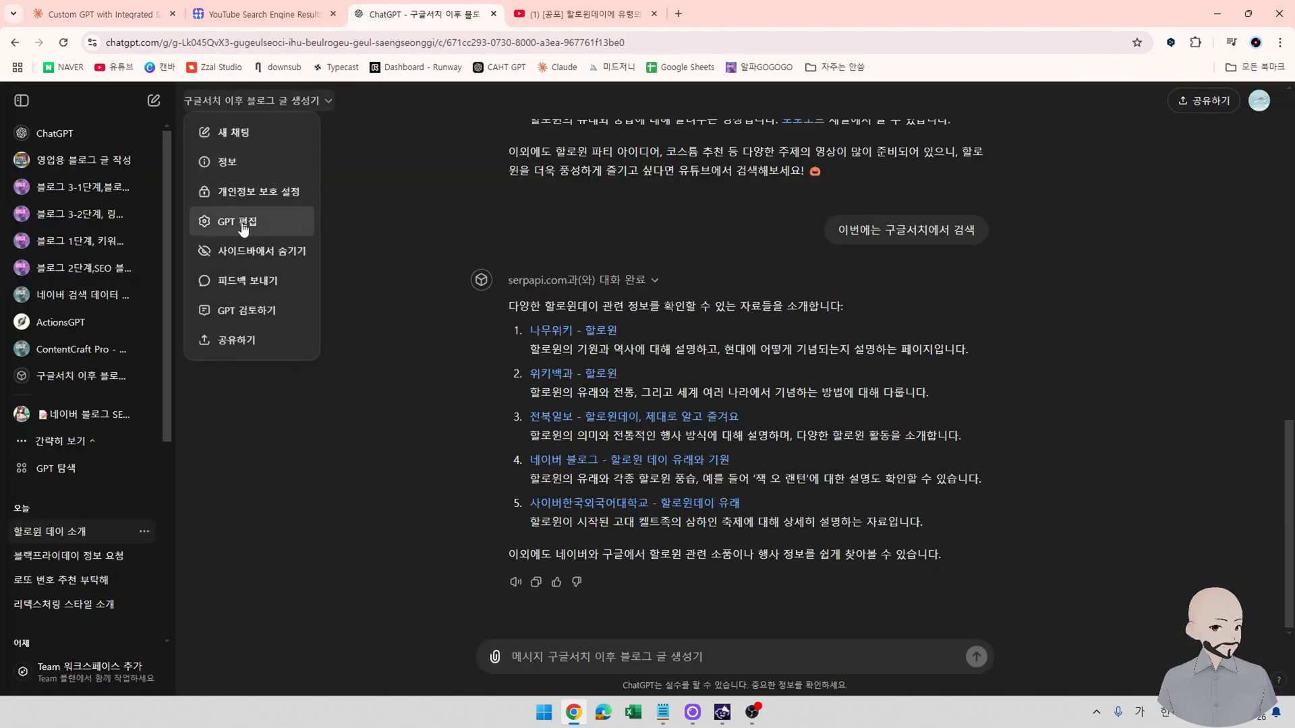
{"action": "left_click", "coordinate": [248, 217]}
{"action": "scroll", "coordinate": [280, 533], "scroll_direction": "down", "scroll_amount": 3}
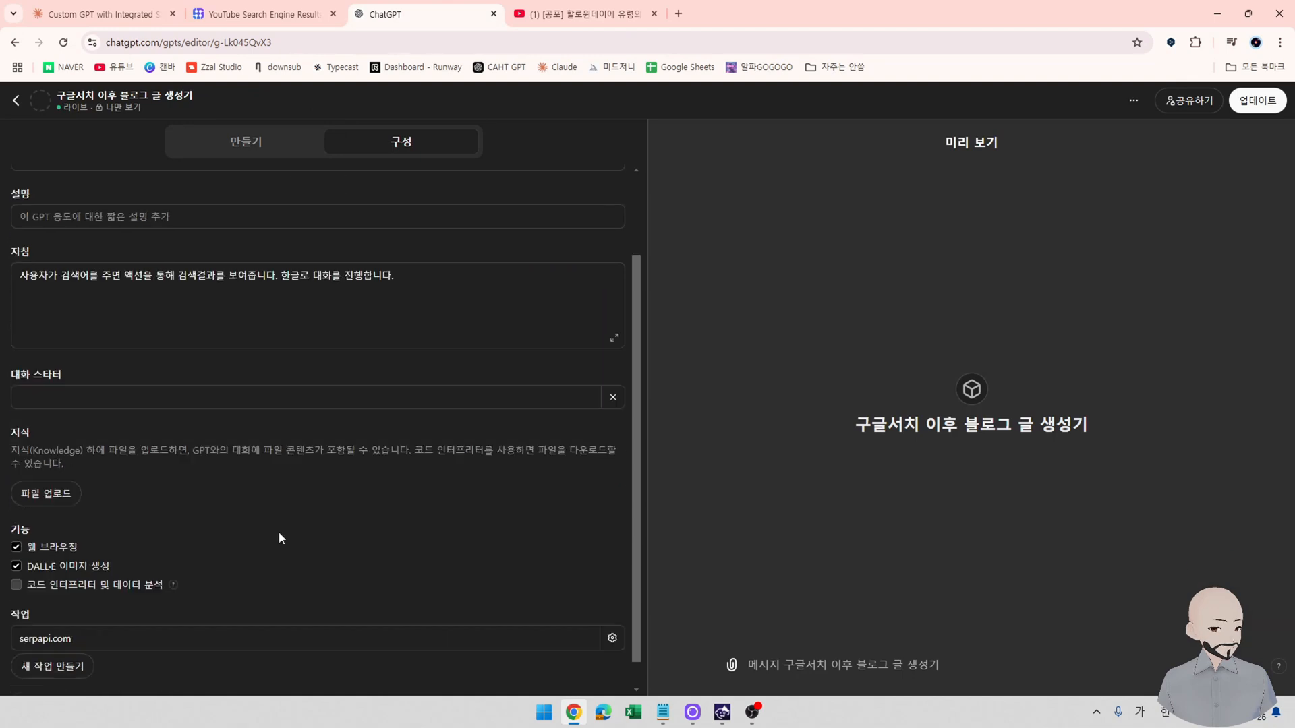
Open the serpapi.com action for editing and look through the beginning of its OpenAPI schema.
{"action": "left_click", "coordinate": [44, 611]}
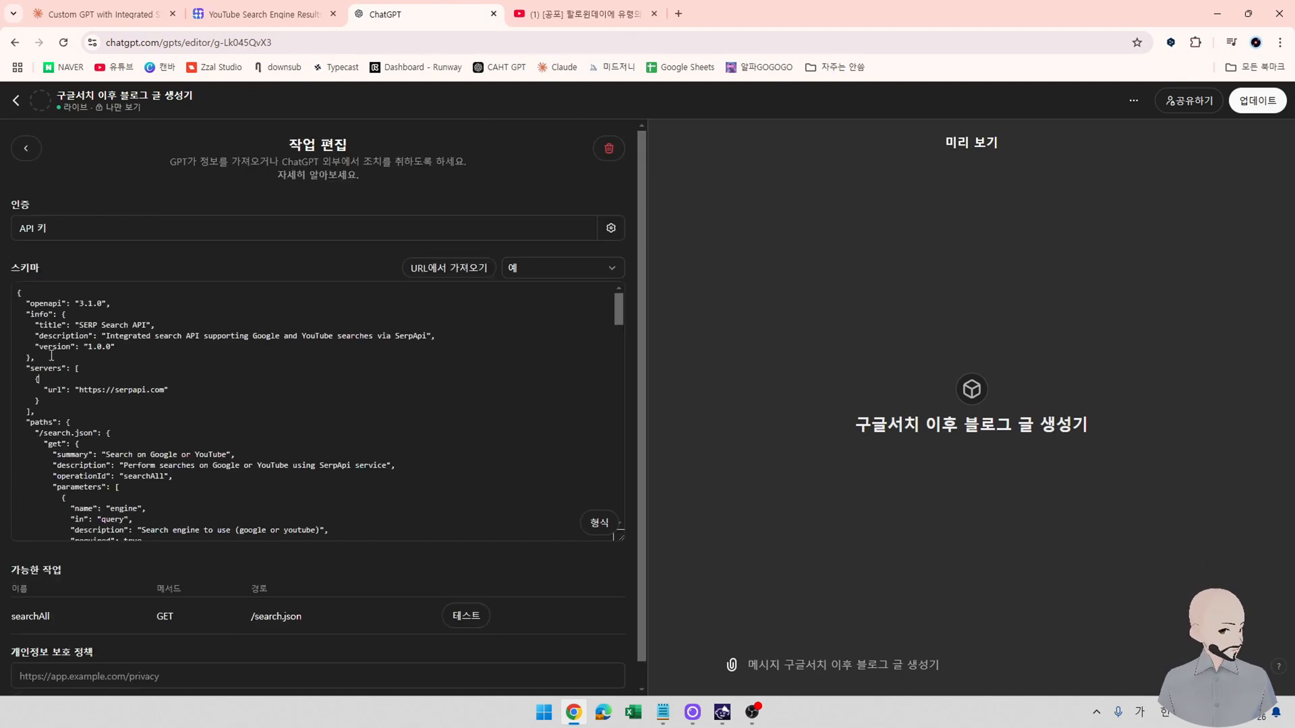
{"action": "left_click", "coordinate": [276, 419]}
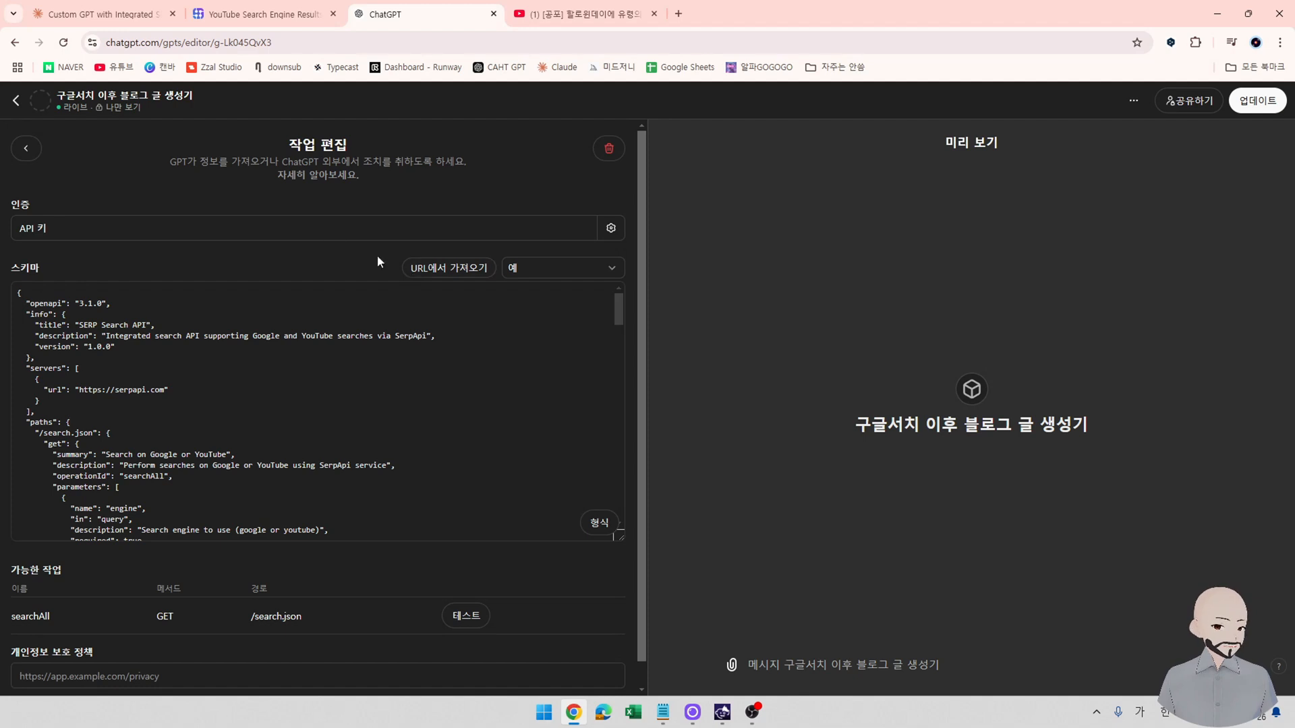
{"action": "left_click_drag", "start_coordinate": [289, 145], "coordinate": [315, 146]}
{"action": "left_click", "coordinate": [228, 399]}
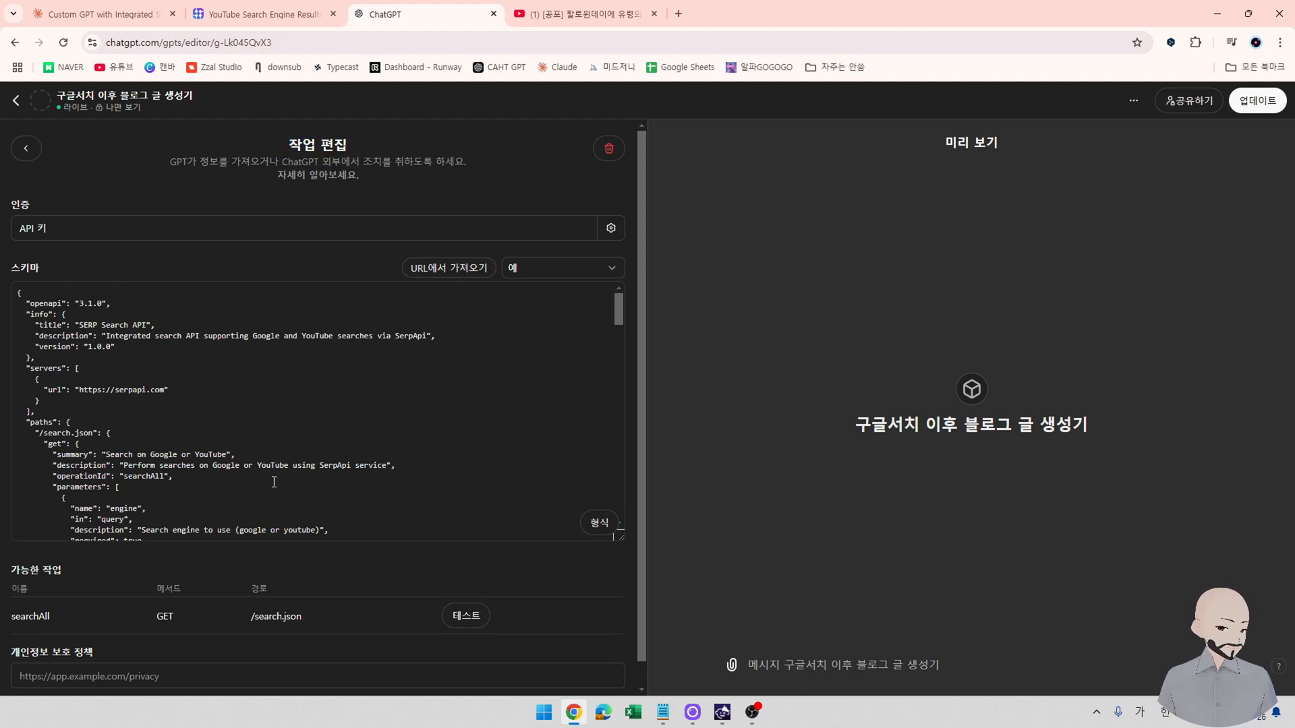
{"action": "scroll", "coordinate": [249, 398], "scroll_direction": "down", "scroll_amount": 2}
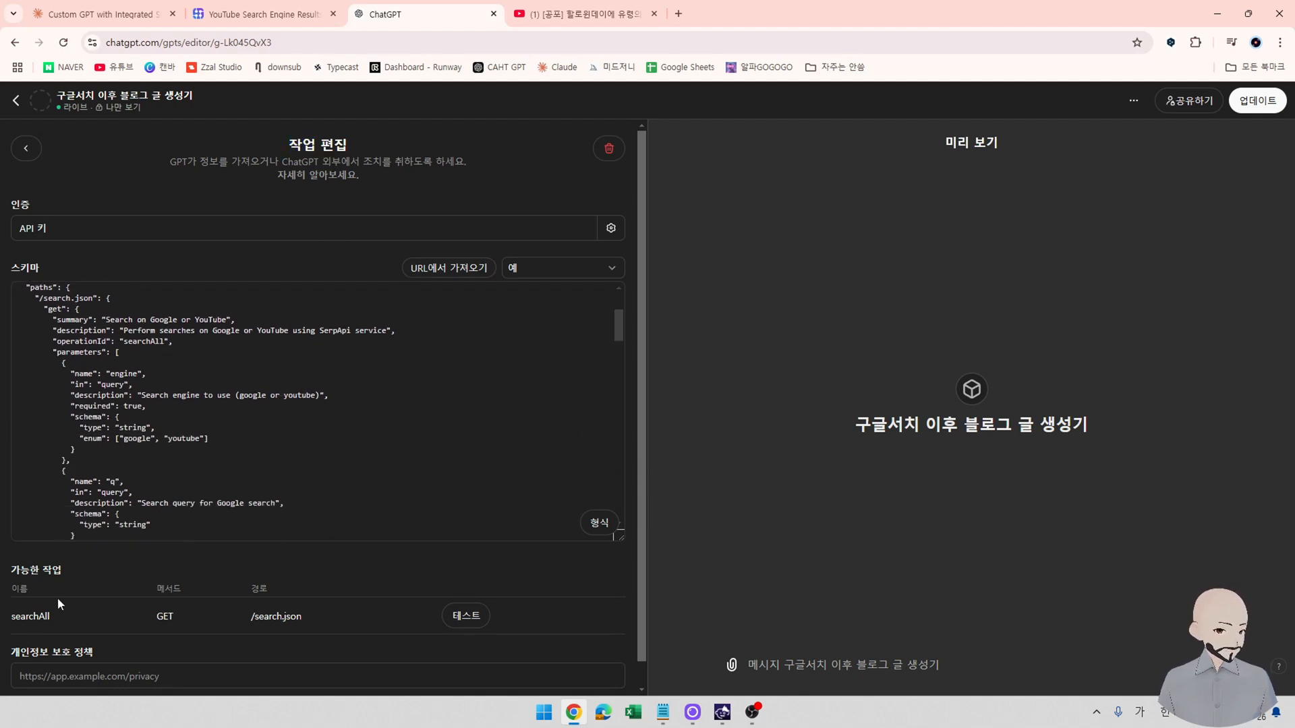
Examine the name, method and path of the searchAll operation among the action's available operations.
{"action": "left_click_drag", "start_coordinate": [16, 573], "coordinate": [53, 573]}
{"action": "left_click", "coordinate": [172, 573]}
{"action": "scroll", "coordinate": [216, 604], "scroll_direction": "down", "scroll_amount": 1}
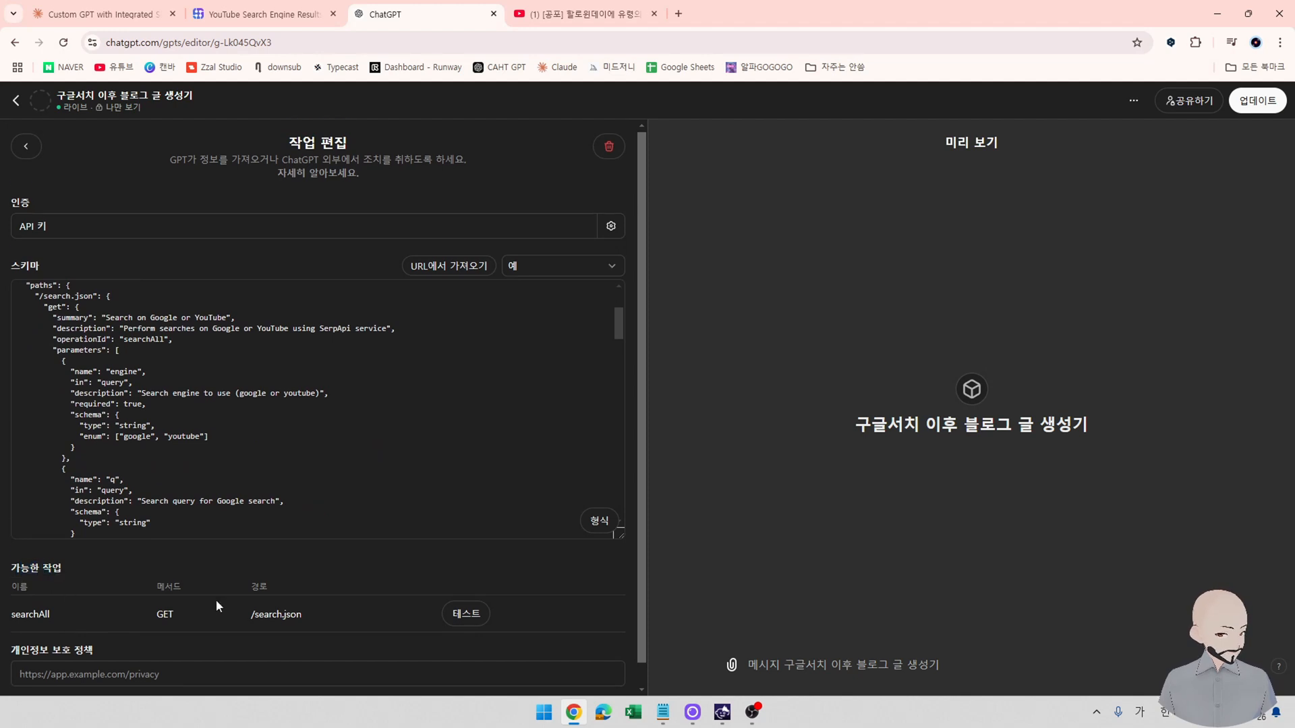
{"action": "double_click", "coordinate": [17, 593]}
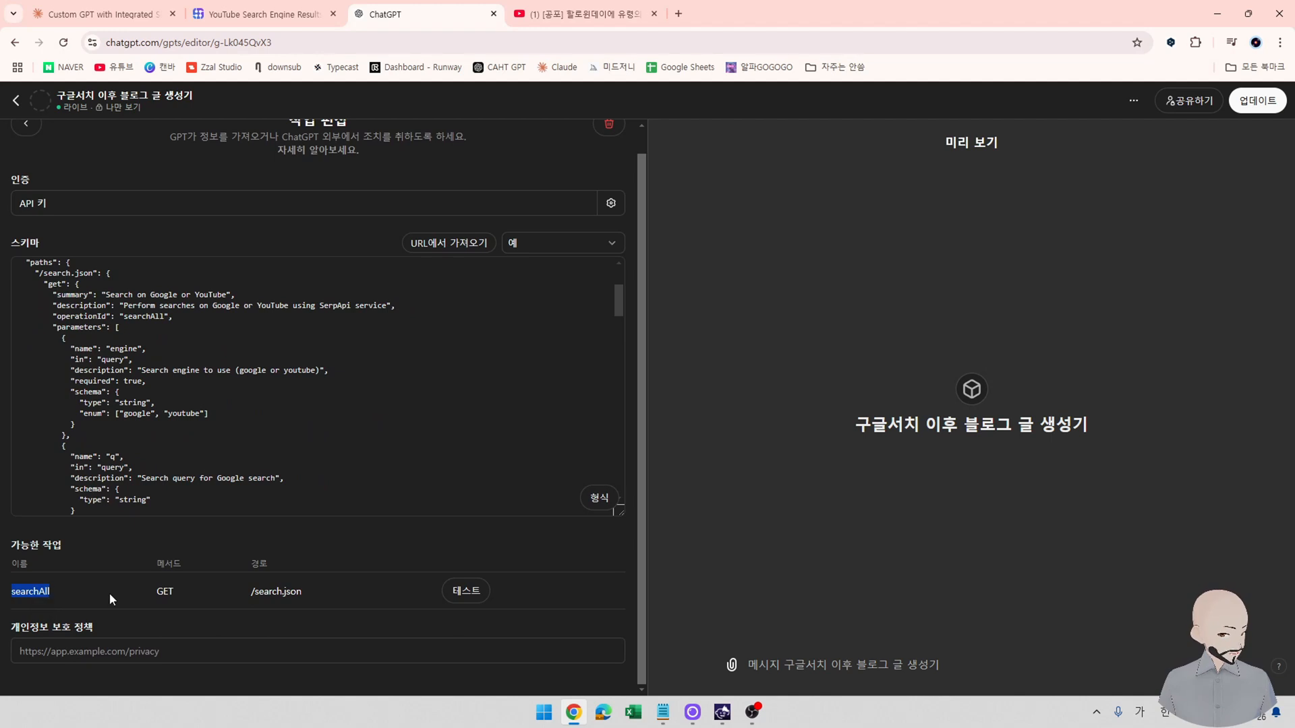
{"action": "left_click", "coordinate": [128, 595]}
{"action": "double_click", "coordinate": [269, 593]}
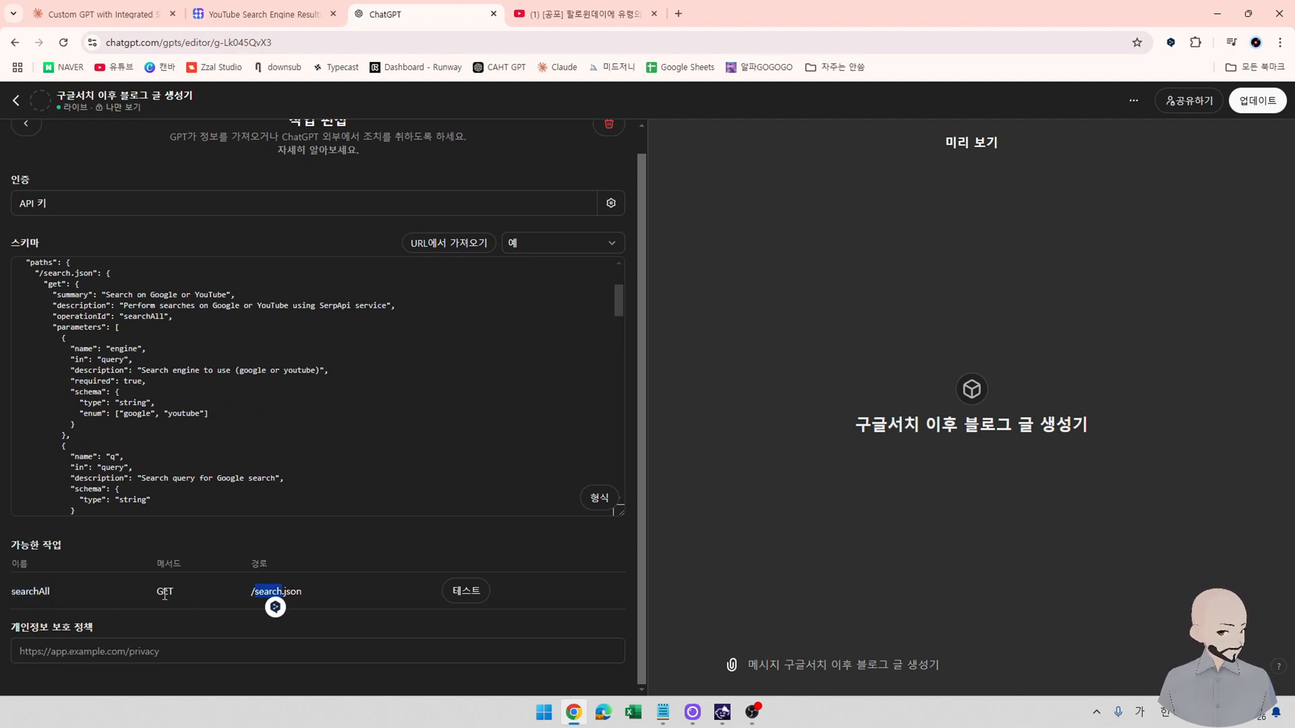
{"action": "left_click", "coordinate": [162, 594]}
{"action": "double_click", "coordinate": [26, 593]}
{"action": "left_click", "coordinate": [269, 597]}
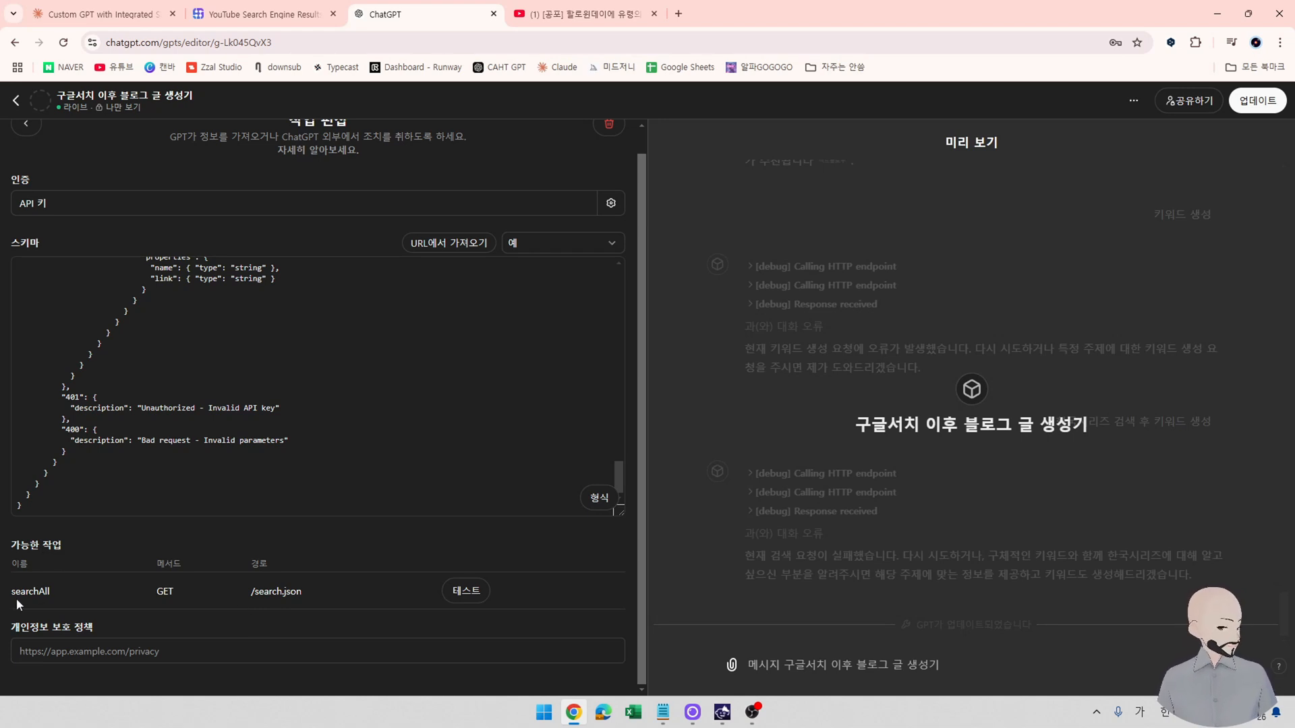
{"action": "left_click_drag", "start_coordinate": [48, 594], "coordinate": [17, 597]}
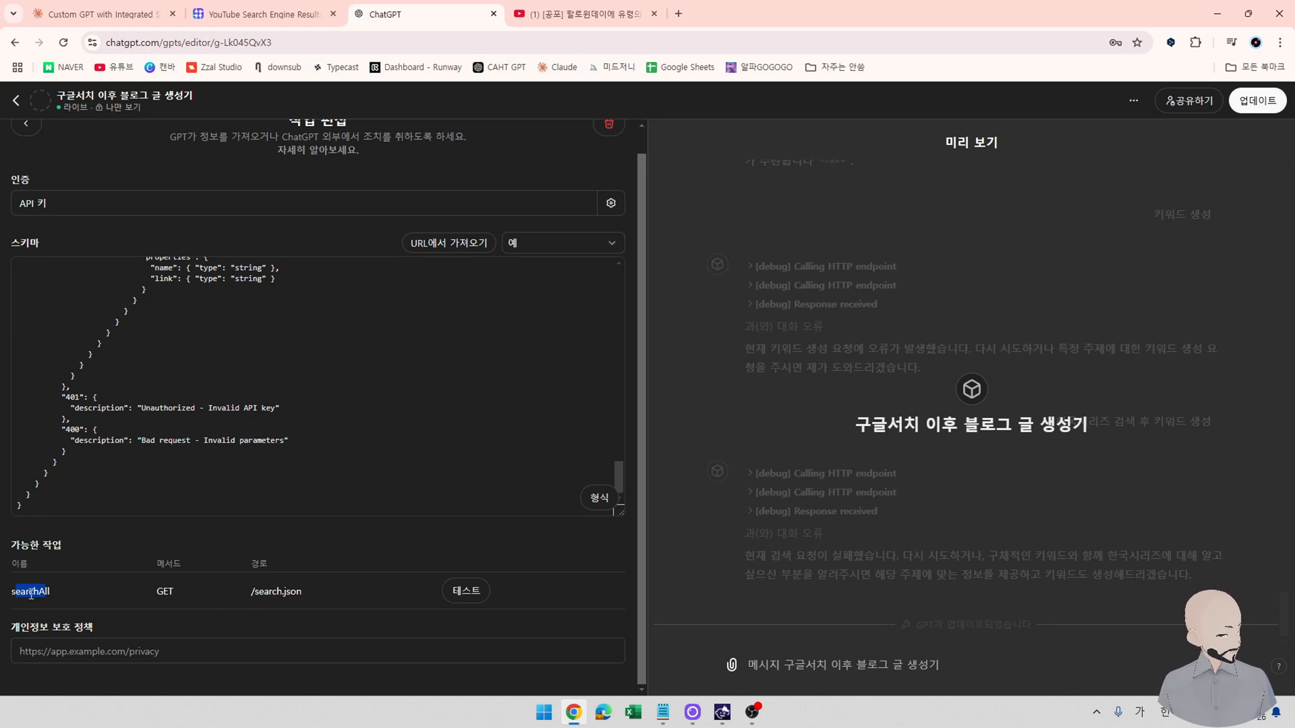
{"action": "left_click", "coordinate": [29, 592]}
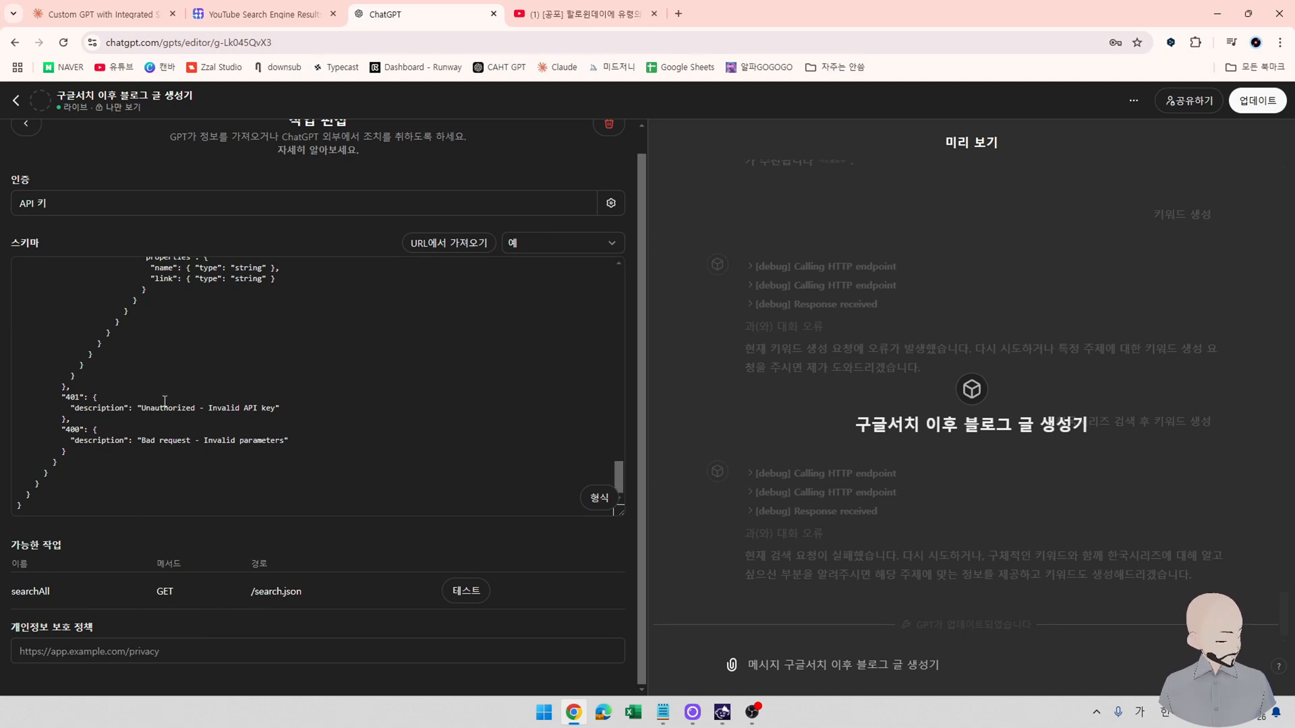
Switch to the Claude chat and request the keyword feature with "키워드 만드는거 기능 추가해주라 키워드 구체화하는거".
{"action": "key", "text": "ctrl+1"}
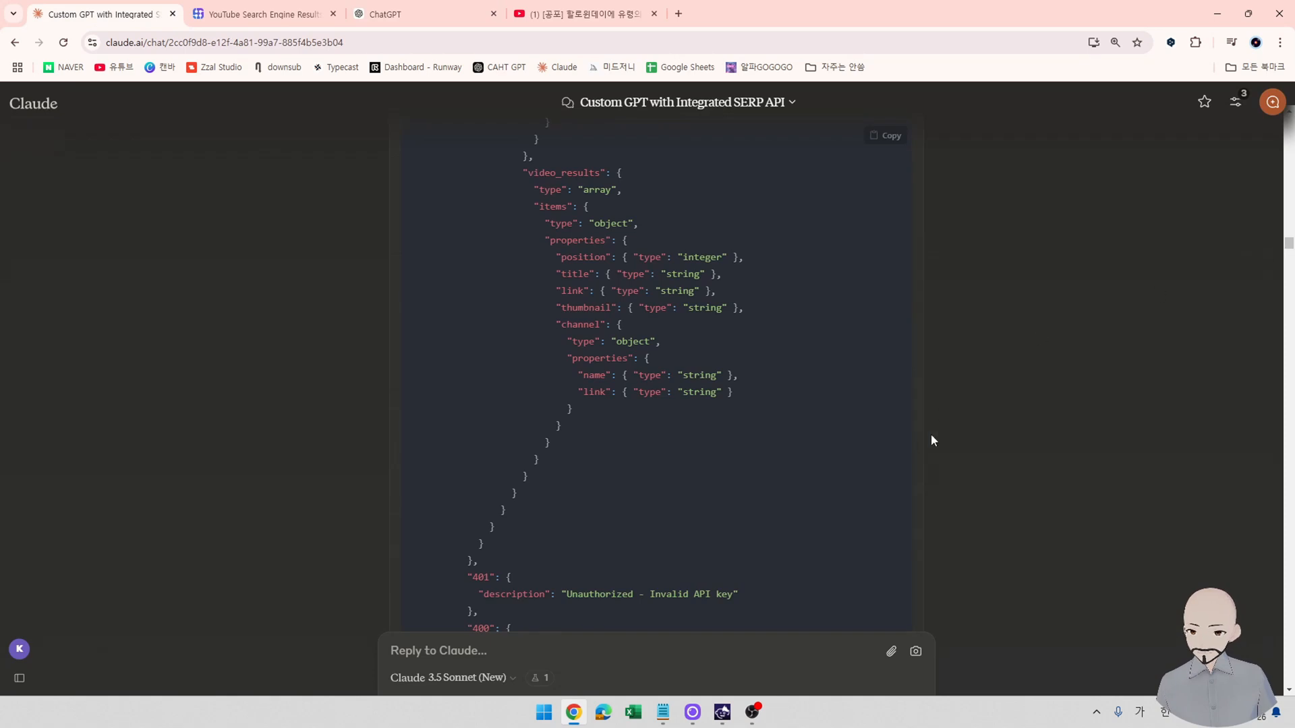
{"action": "right_click", "coordinate": [789, 522]}
{"action": "left_click", "coordinate": [532, 656]}
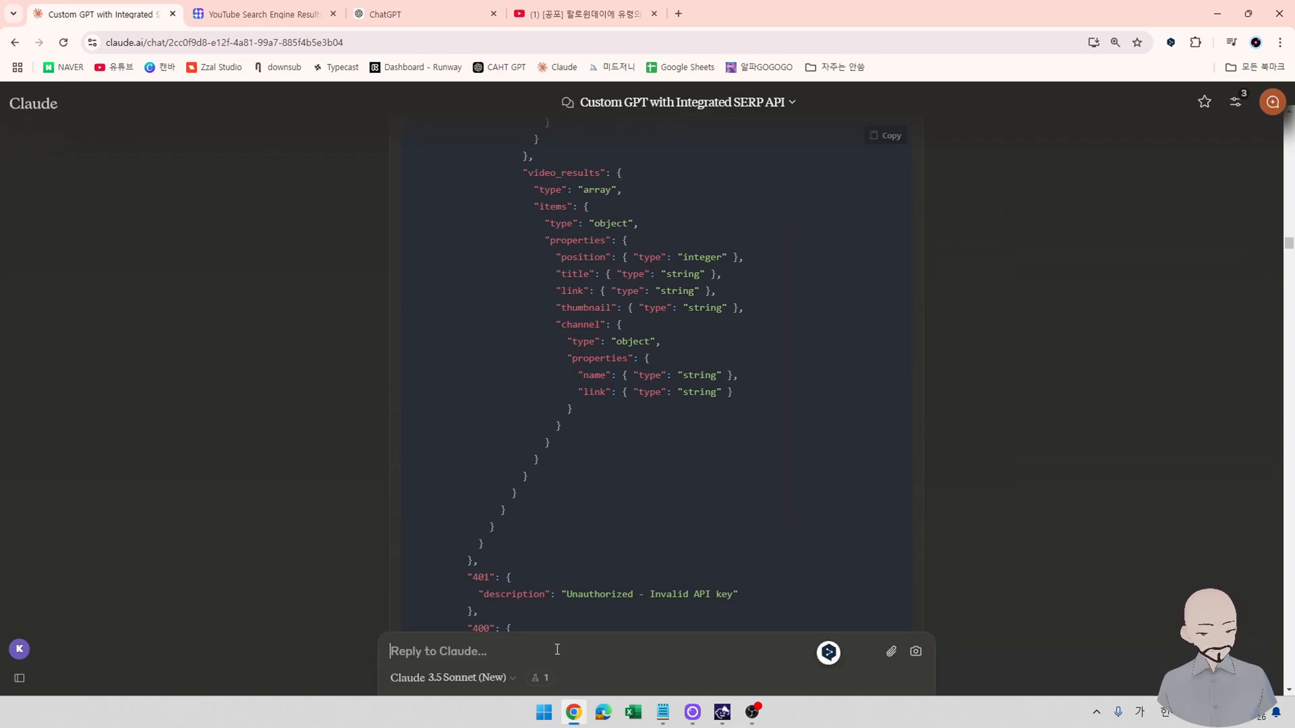
{"action": "type", "text": "키워"}
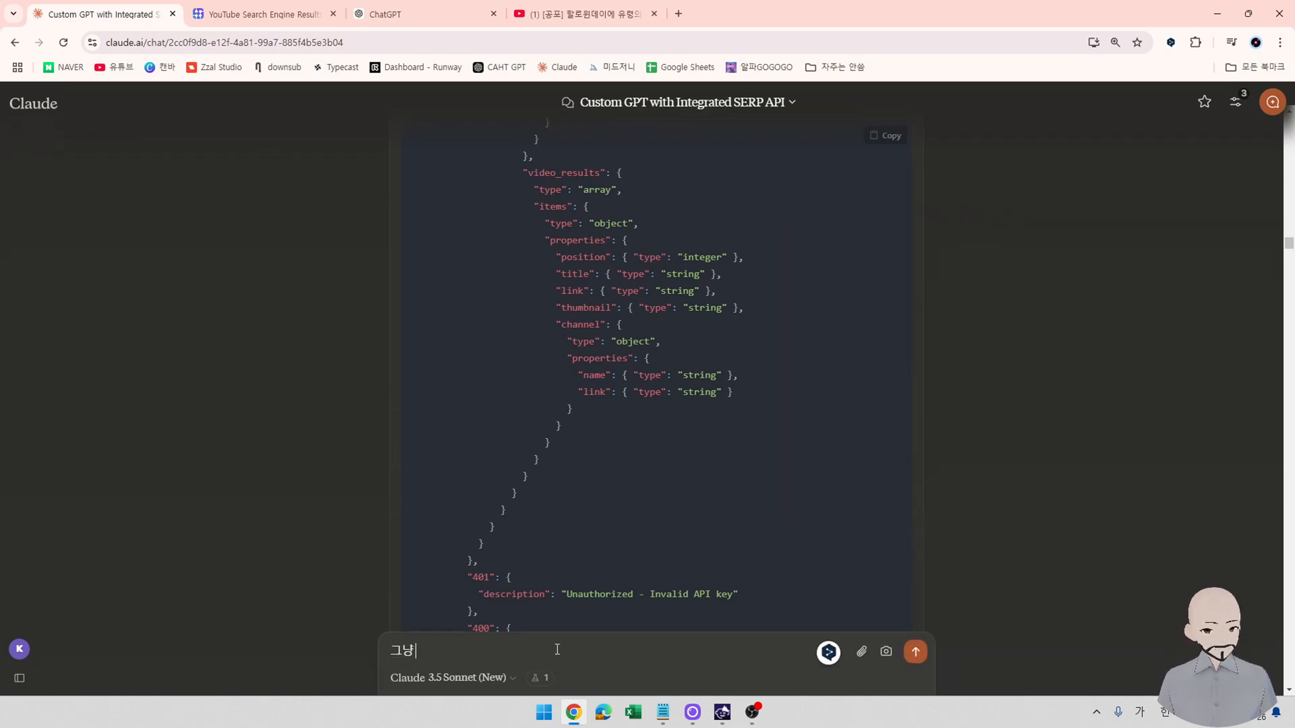
{"action": "type", "text": "드 검색할수"}
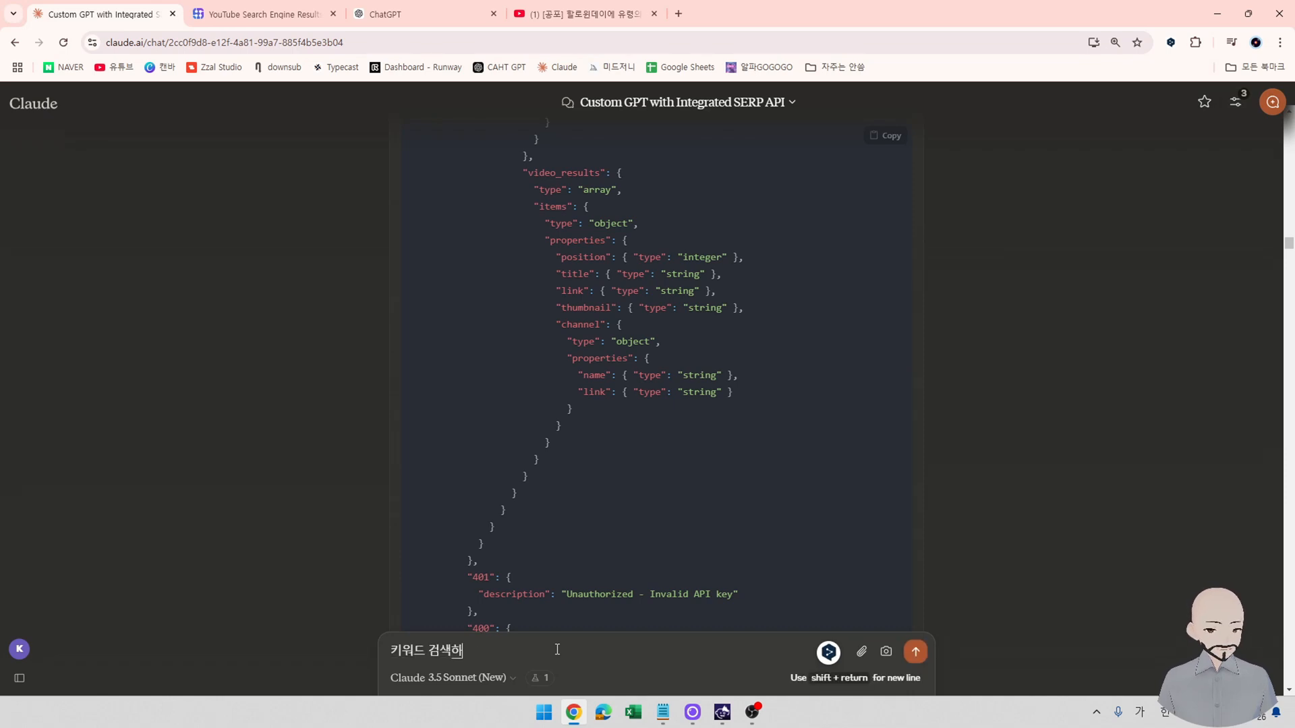
{"action": "key", "text": "BackSpace"}
{"action": "key", "text": "BackSpace"}
{"action": "key", "text": "BackSpace"}
{"action": "key", "text": "BackSpace"}
{"action": "key", "text": "BackSpace"}
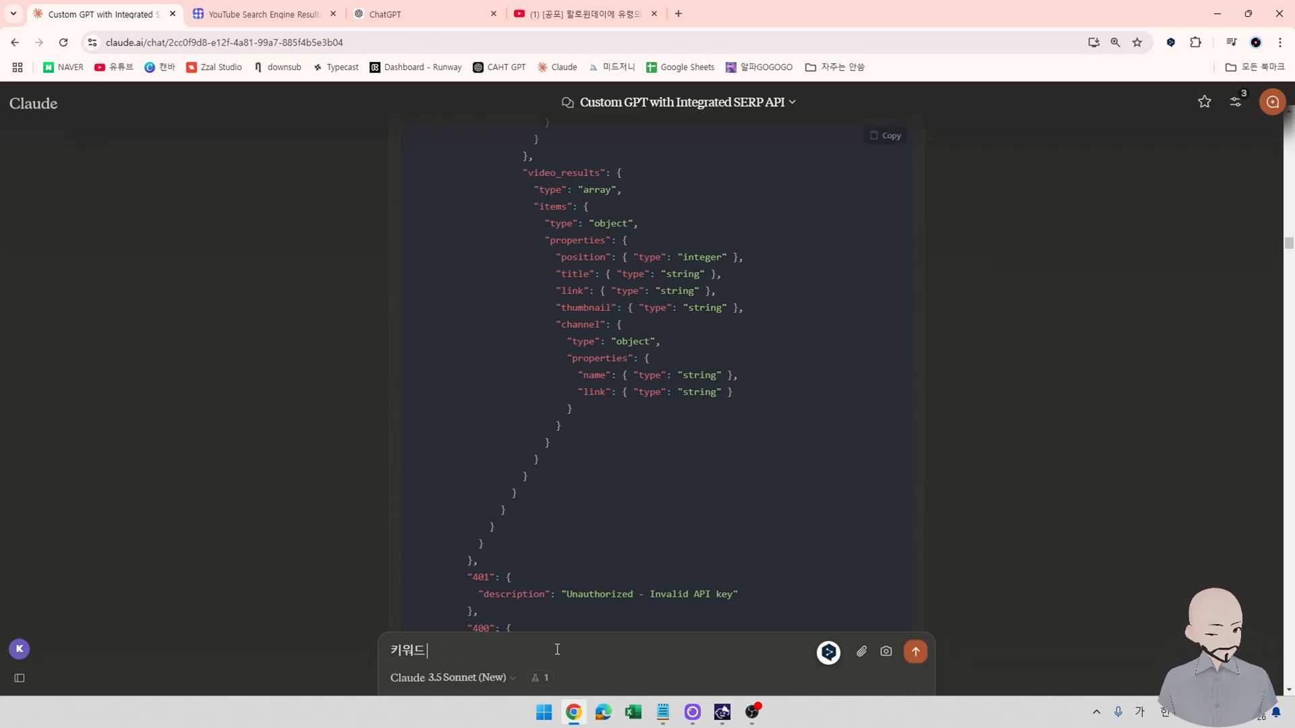
{"action": "type", "text": "만드는거 ㅇ"}
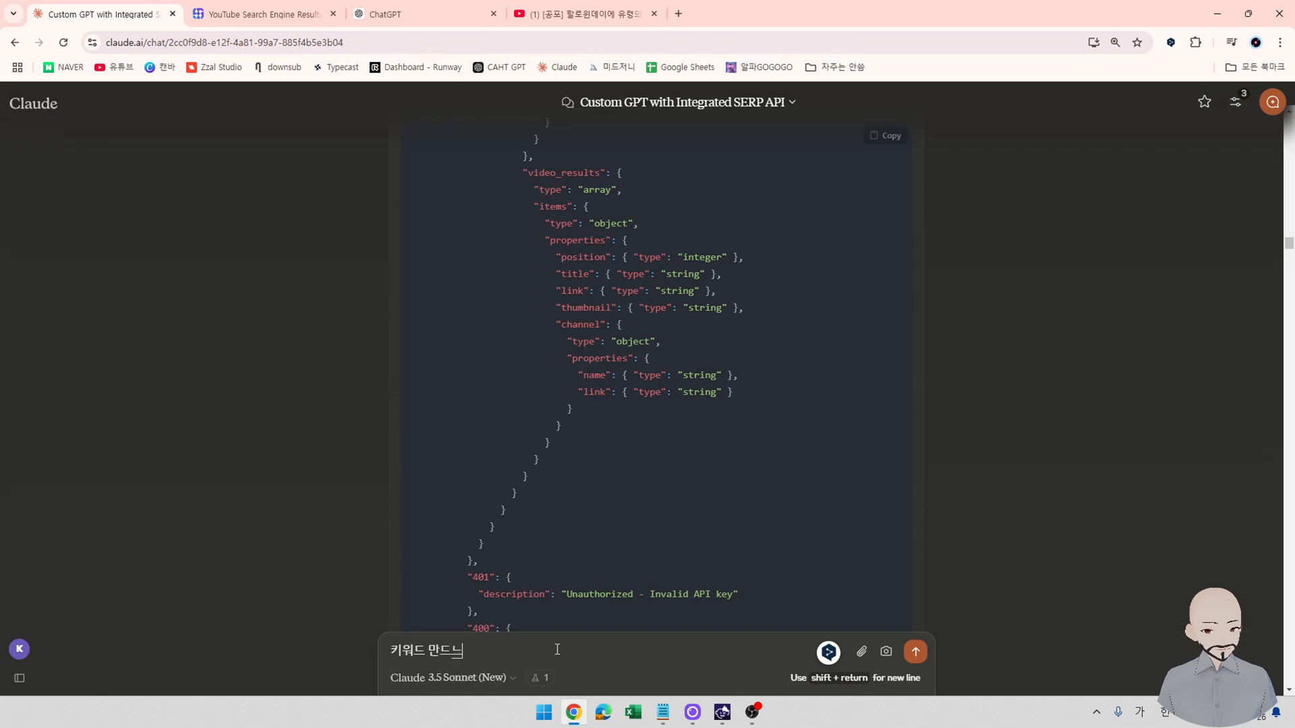
{"action": "type", "text": "기능 추가해주래"}
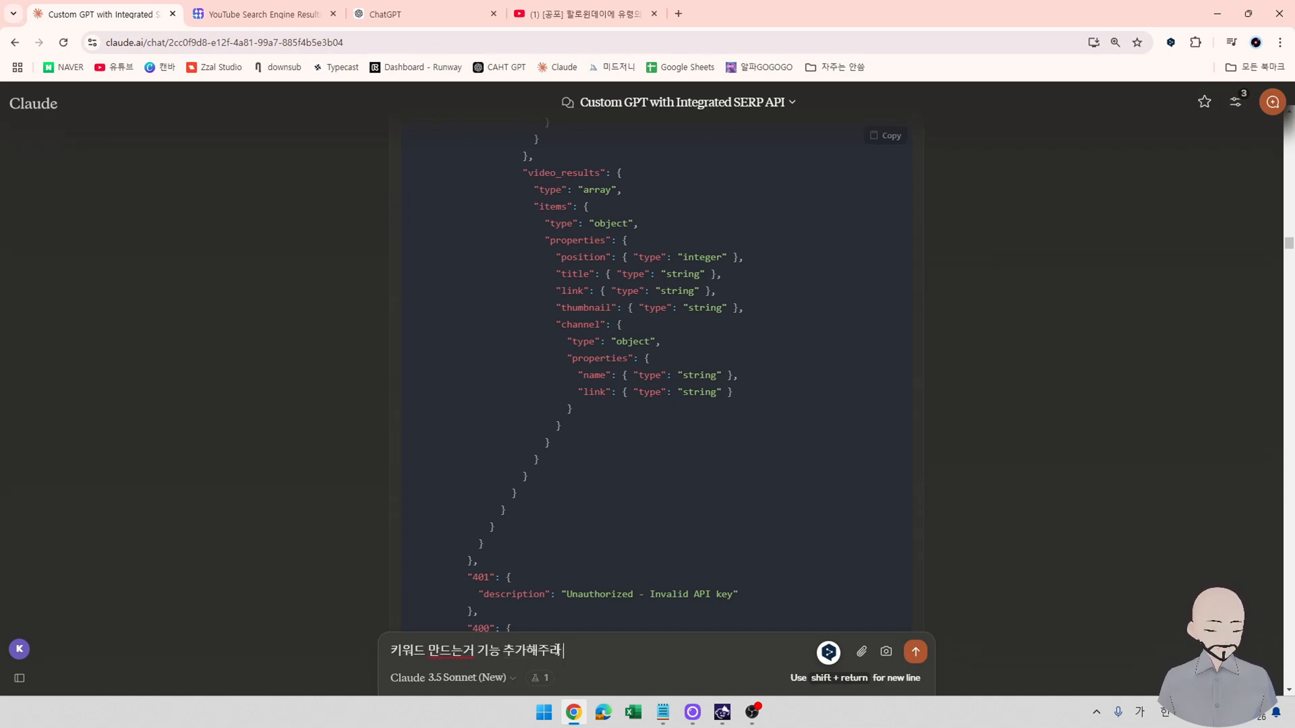
{"action": "type", "text": " 키워드 구체화해"}
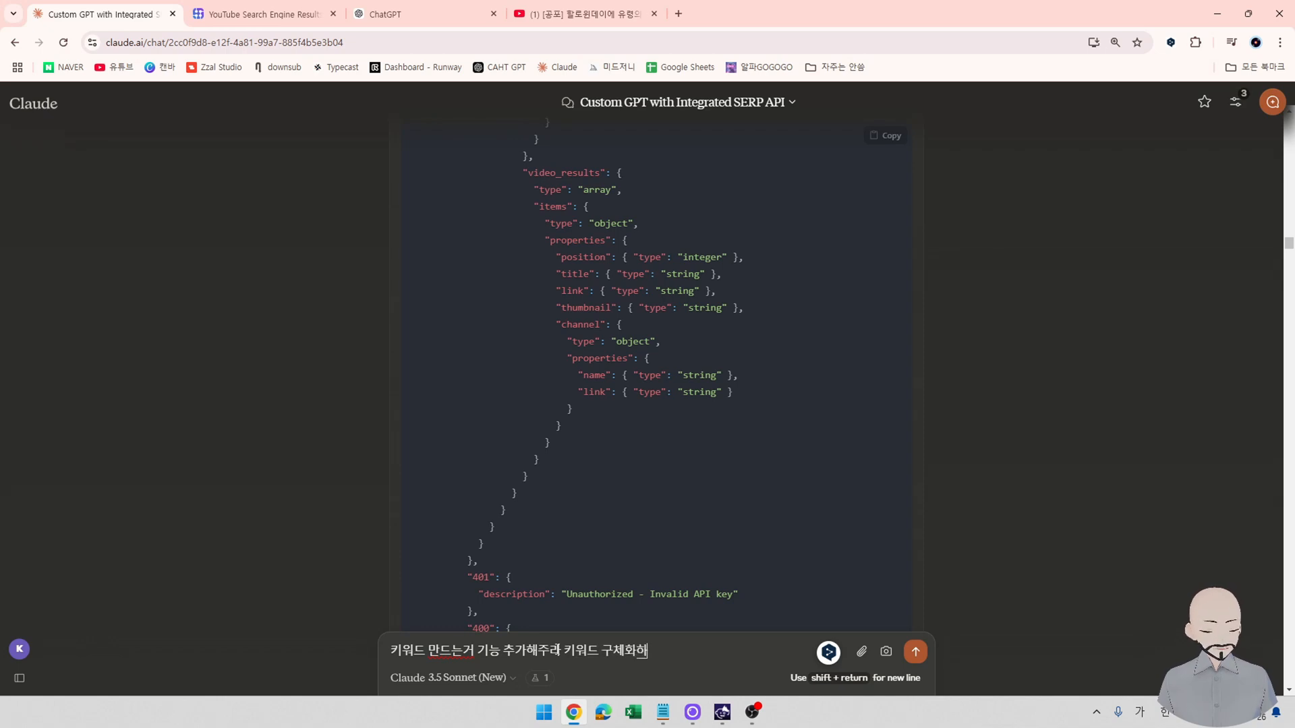
{"action": "key", "text": "BackSpace"}
{"action": "type", "text": "하는거"}
{"action": "key", "text": "Return"}
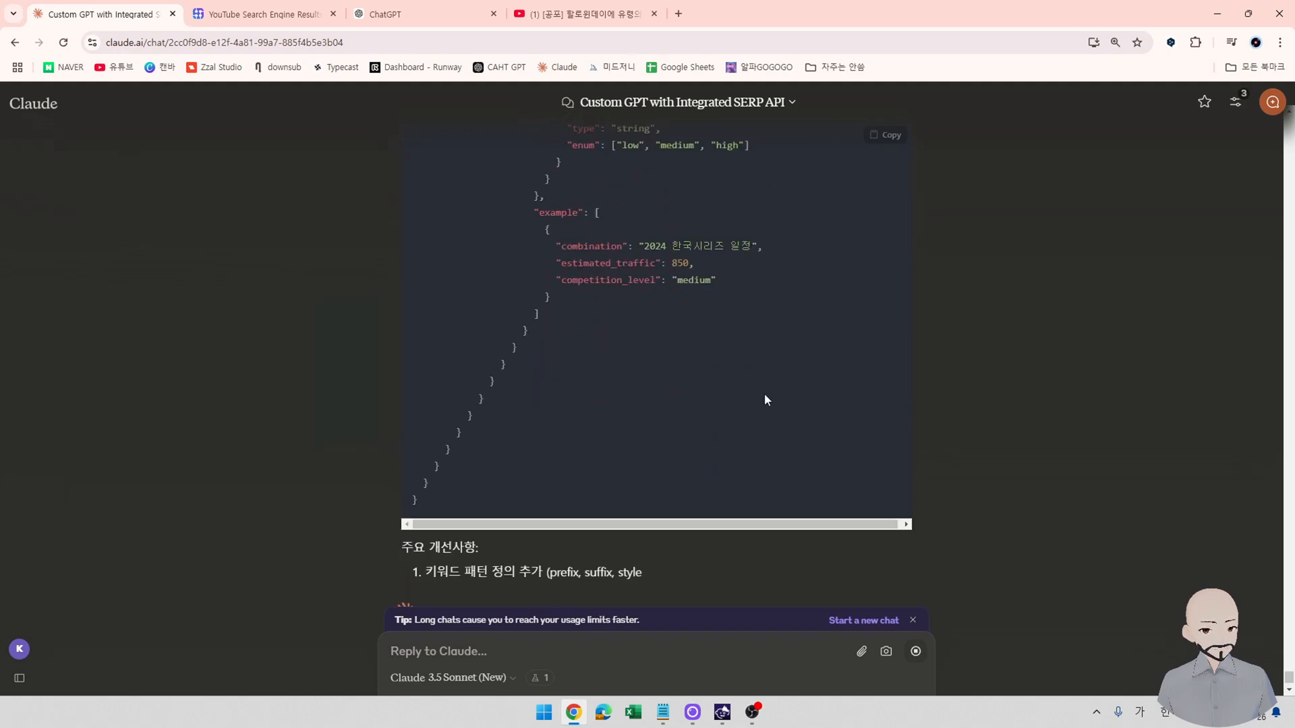
Try adding Claude's keyword-generation code to the end of the GPT action's schema, then undo the insertion.
{"action": "left_click", "coordinate": [891, 138]}
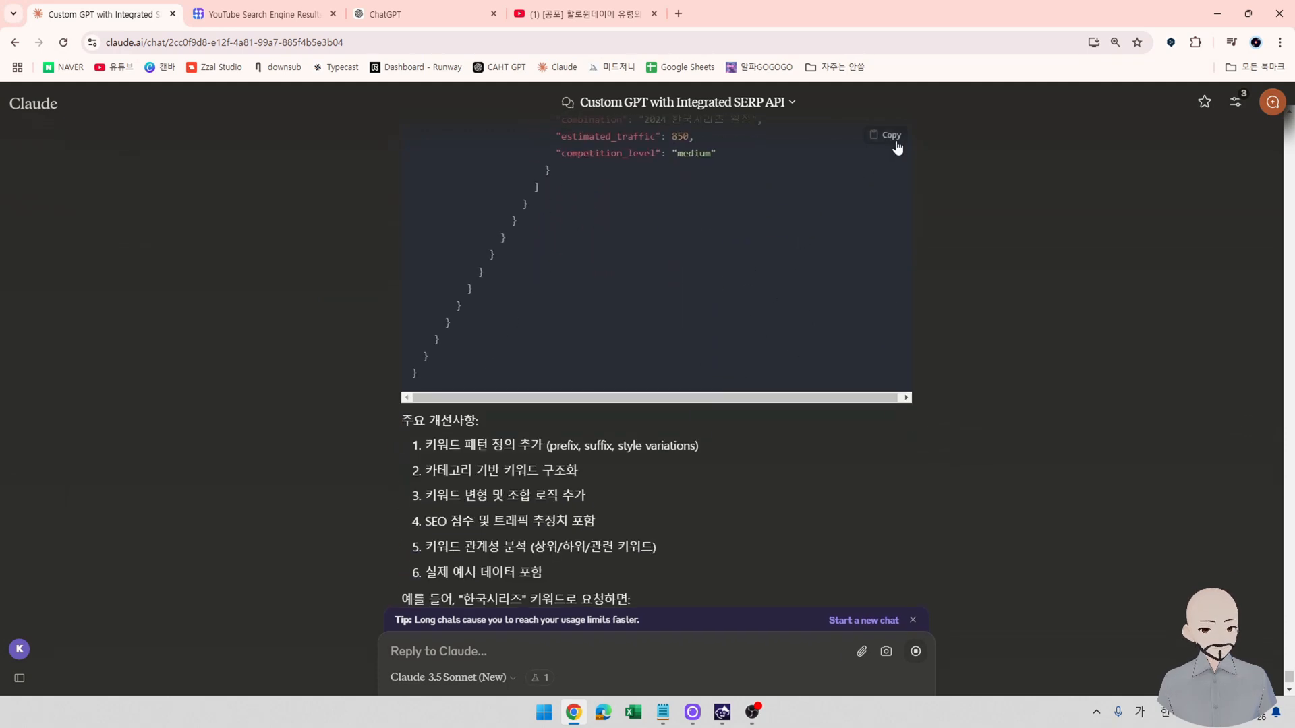
{"action": "left_click", "coordinate": [399, 15]}
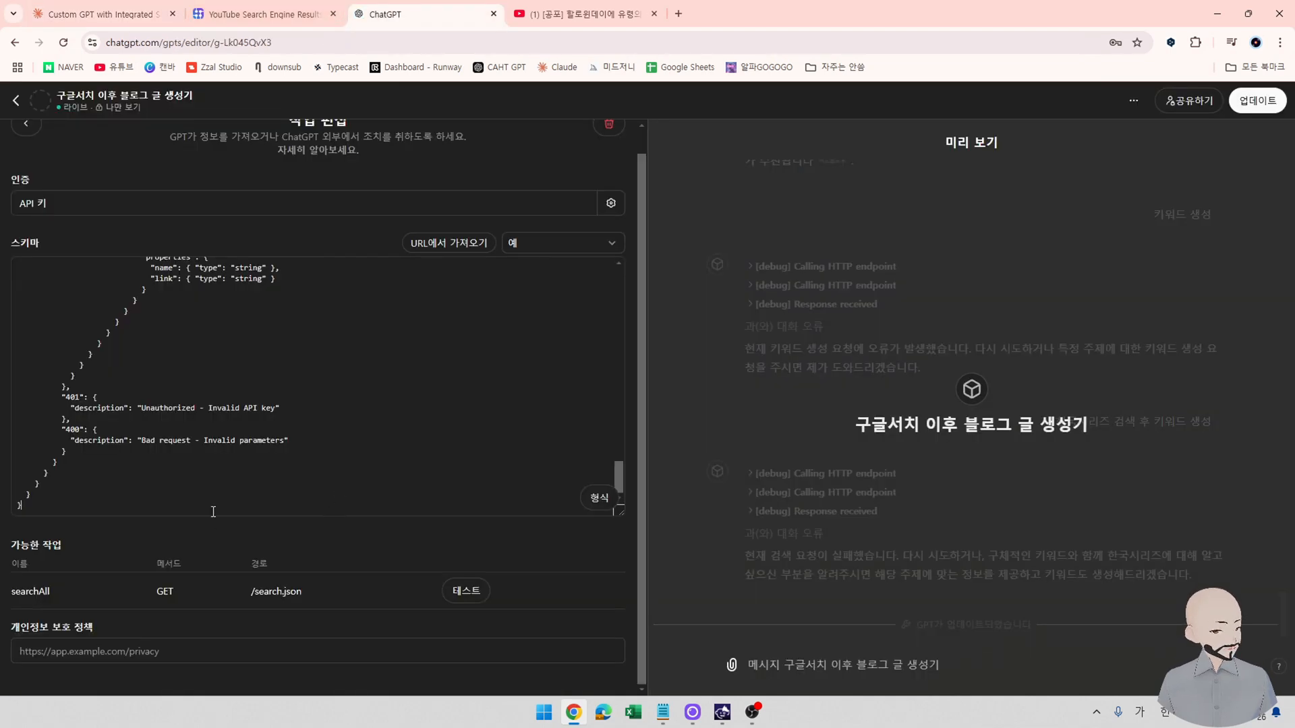
{"action": "key", "text": "ctrl+v"}
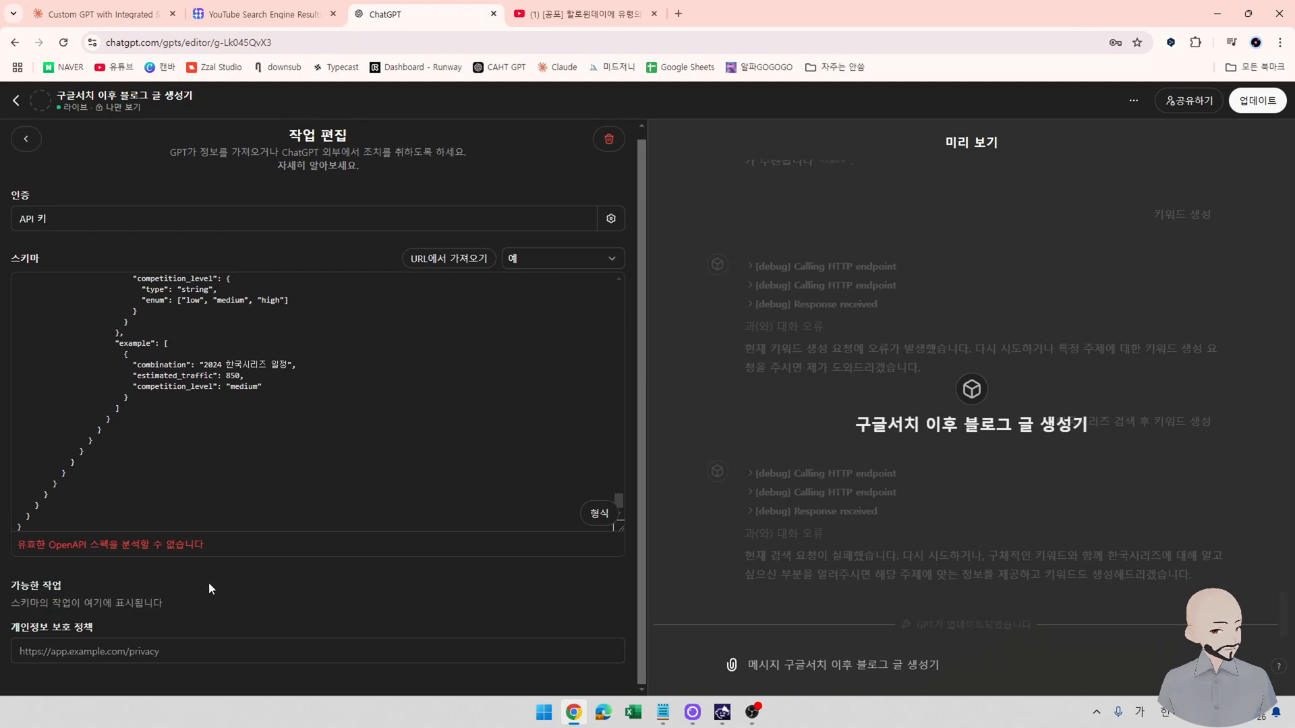
{"action": "key", "text": "ctrl+z"}
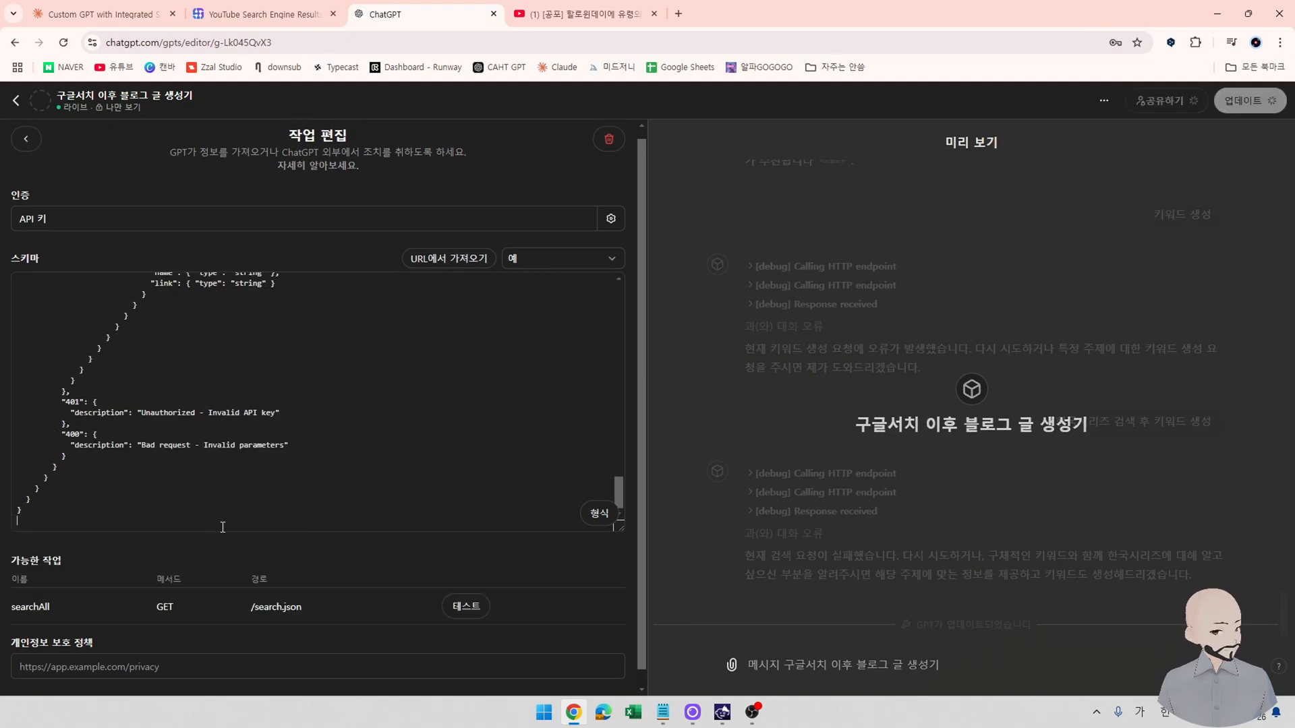
{"action": "key", "text": "ctrl+v"}
{"action": "key", "text": "ctrl+z"}
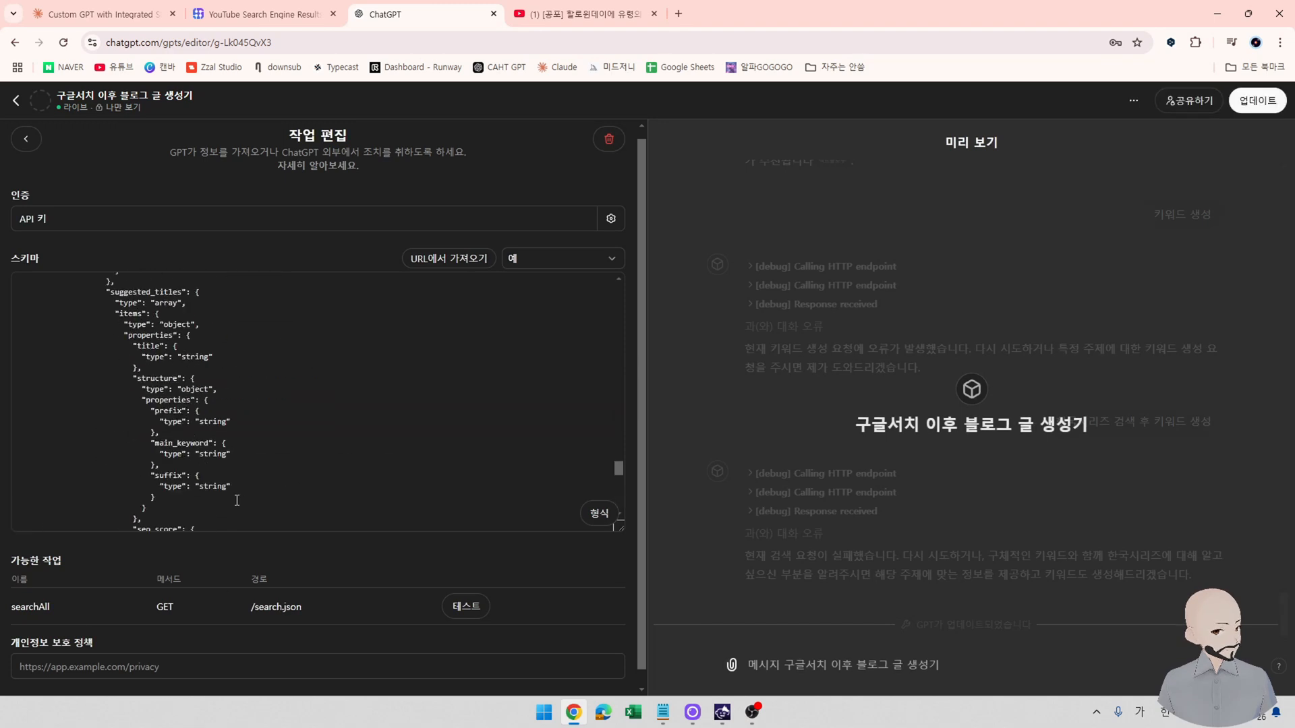
Return to the Claude chat and ask for the complete copyable schema with "전체 복사할수있게 해줘".
{"action": "left_click", "coordinate": [133, 11]}
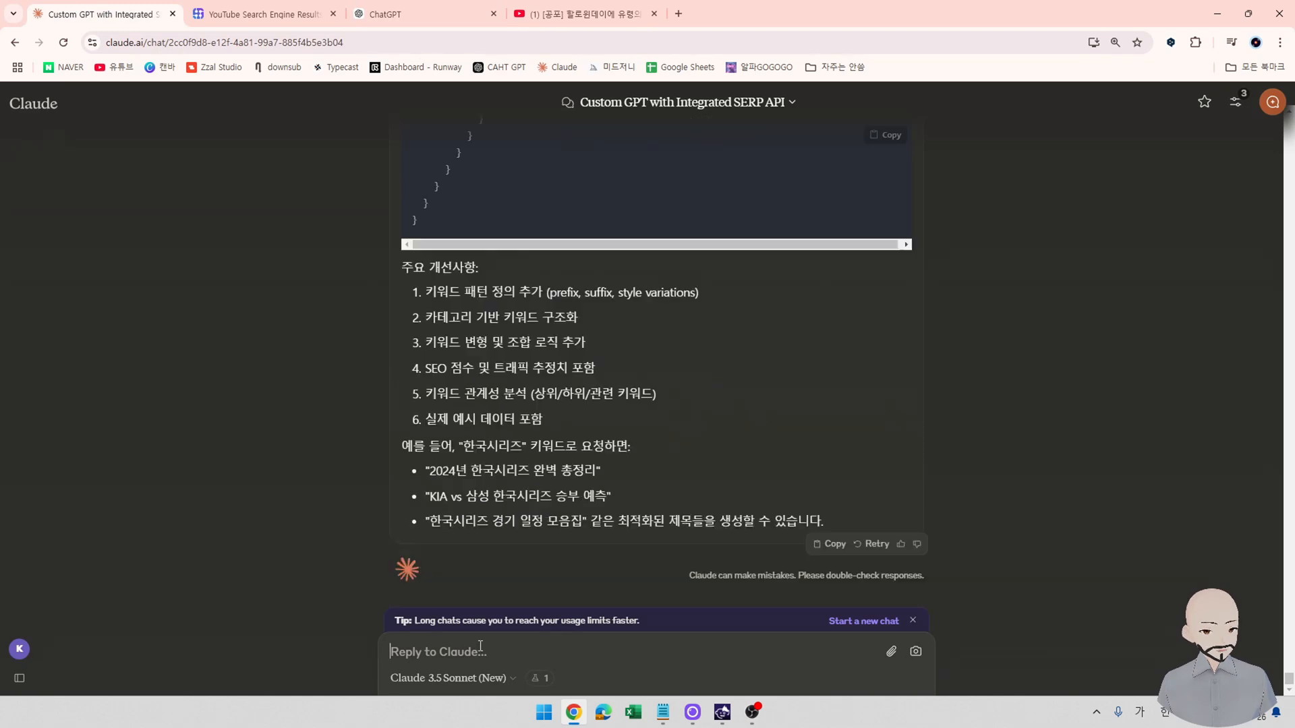
{"action": "type", "text": "전체 복사할수있게 해줘"}
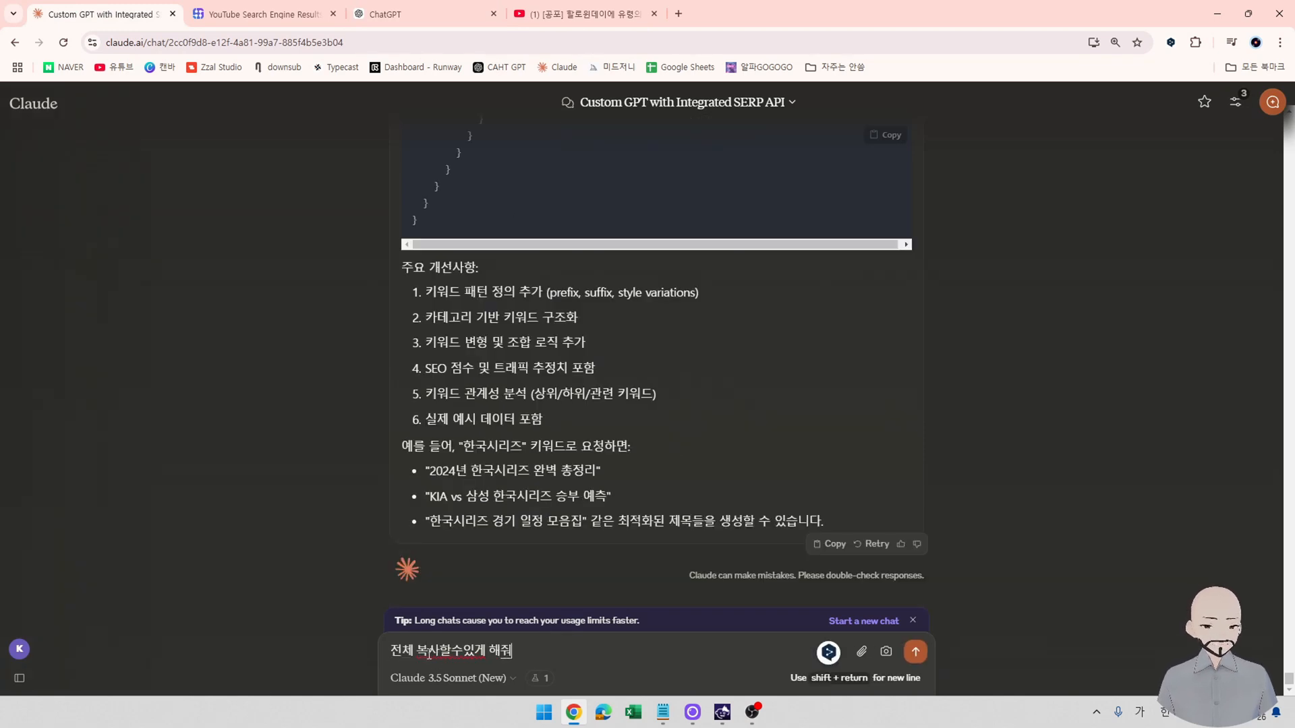
{"action": "key", "text": "Return"}
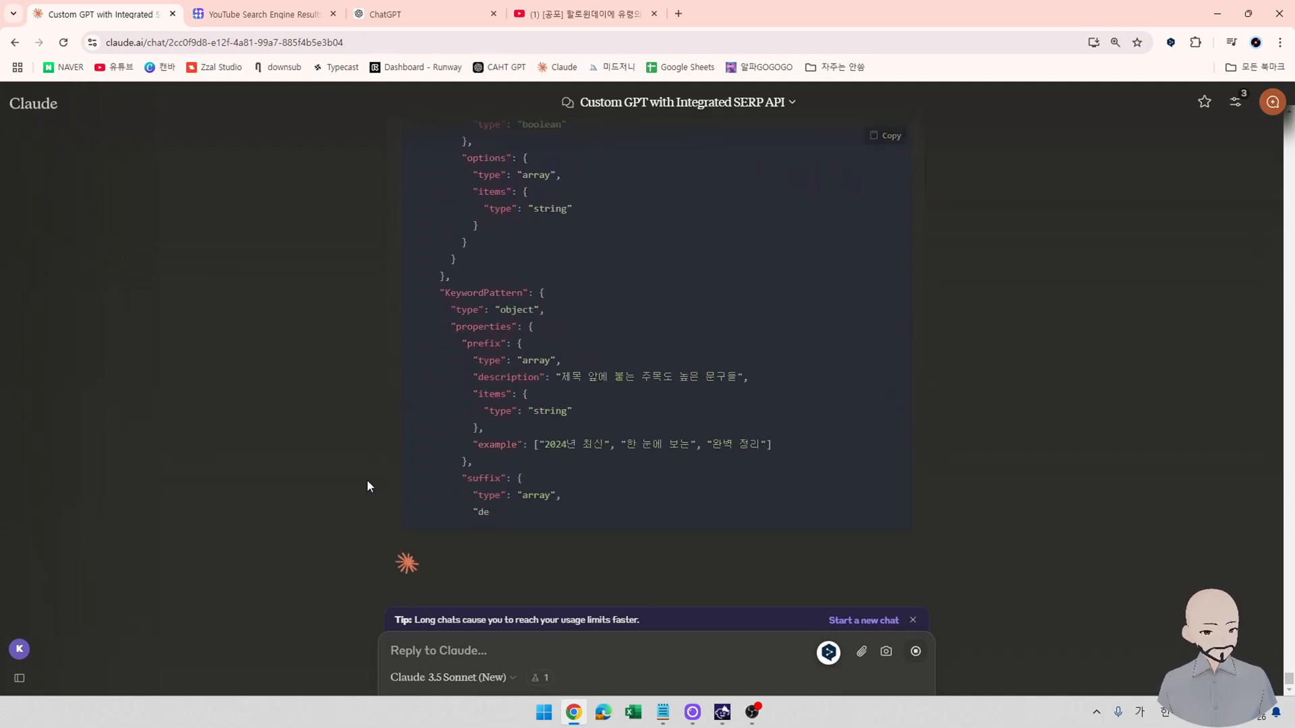
Review Claude's full schema from its header through the keyword patterns, request parameters and response definitions.
{"action": "scroll", "coordinate": [371, 492], "scroll_direction": "up", "scroll_amount": 5}
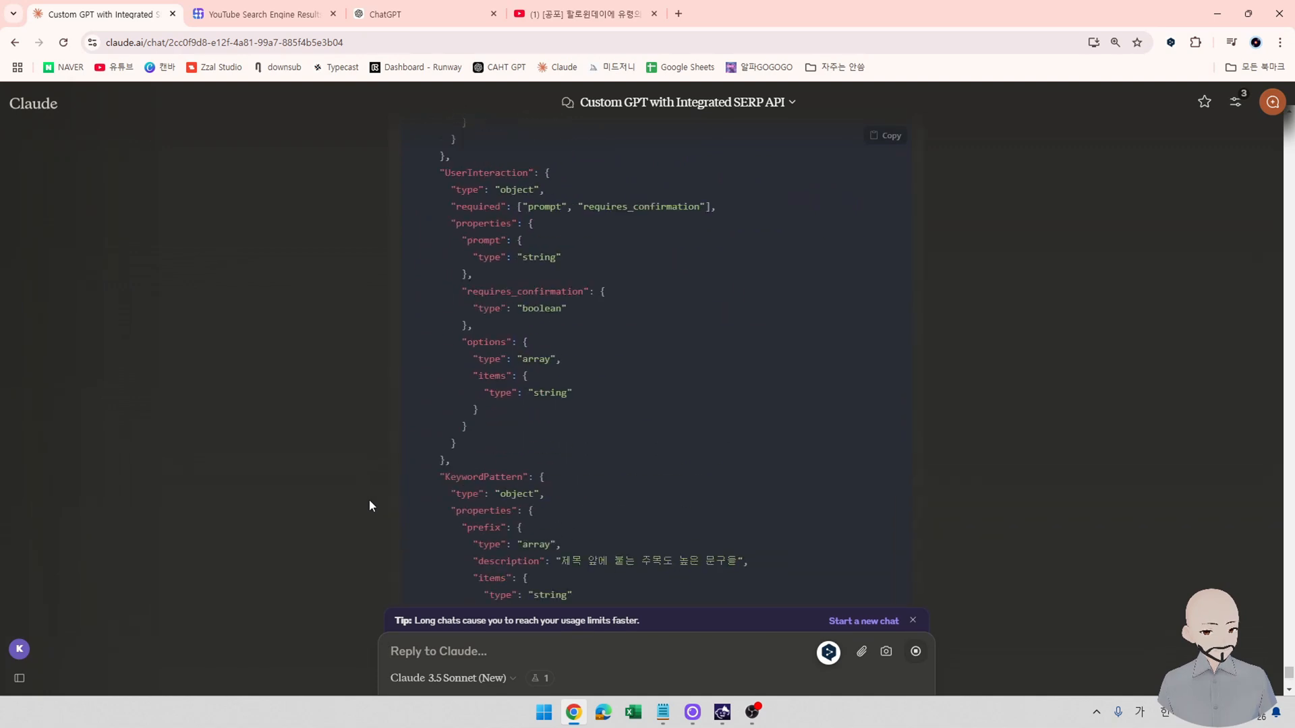
{"action": "scroll", "coordinate": [369, 501], "scroll_direction": "up", "scroll_amount": 8}
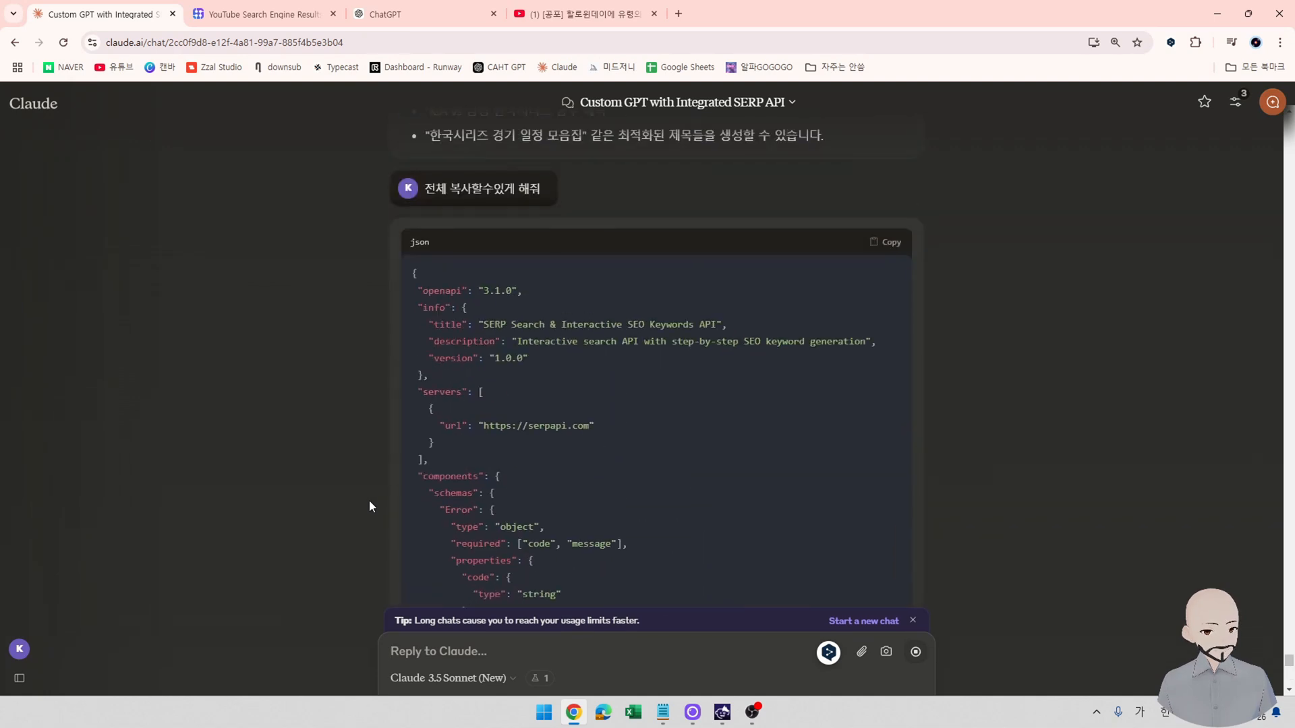
{"action": "scroll", "coordinate": [529, 541], "scroll_direction": "down", "scroll_amount": 15}
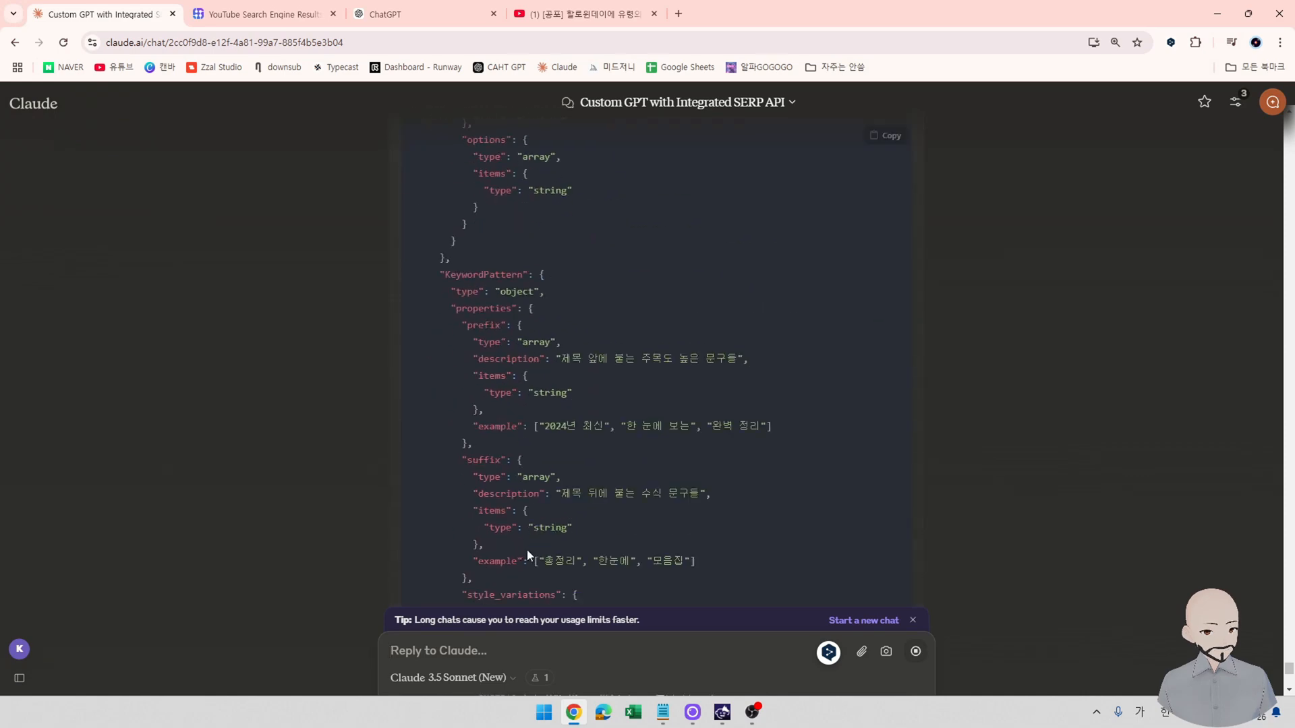
{"action": "scroll", "coordinate": [527, 555], "scroll_direction": "up", "scroll_amount": 5}
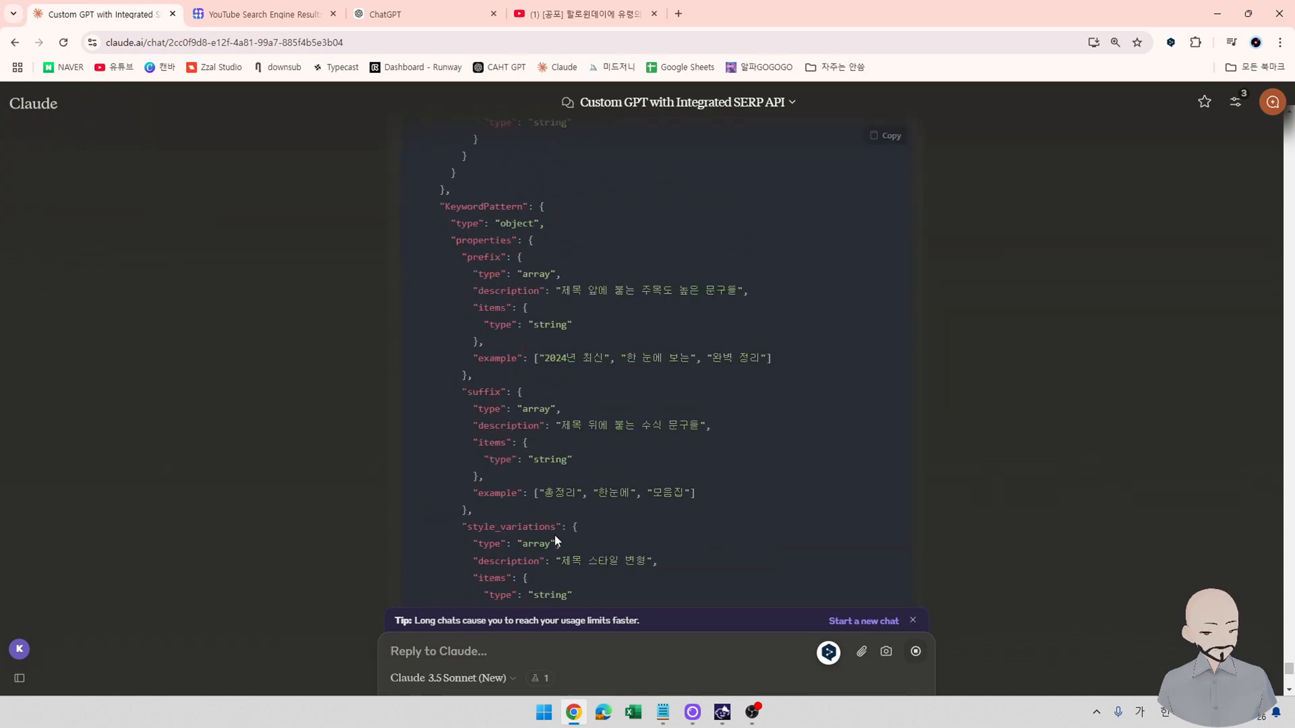
{"action": "scroll", "coordinate": [554, 536], "scroll_direction": "down", "scroll_amount": 10}
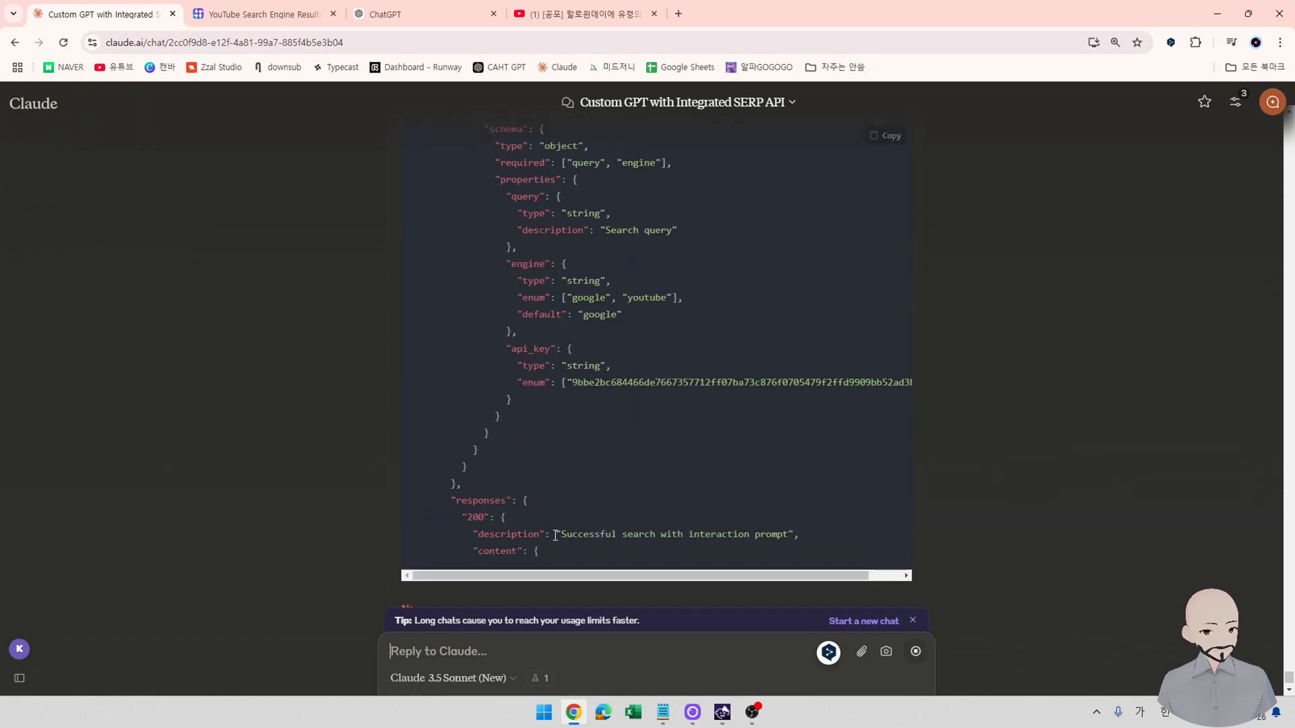
{"action": "scroll", "coordinate": [555, 537], "scroll_direction": "down", "scroll_amount": 3}
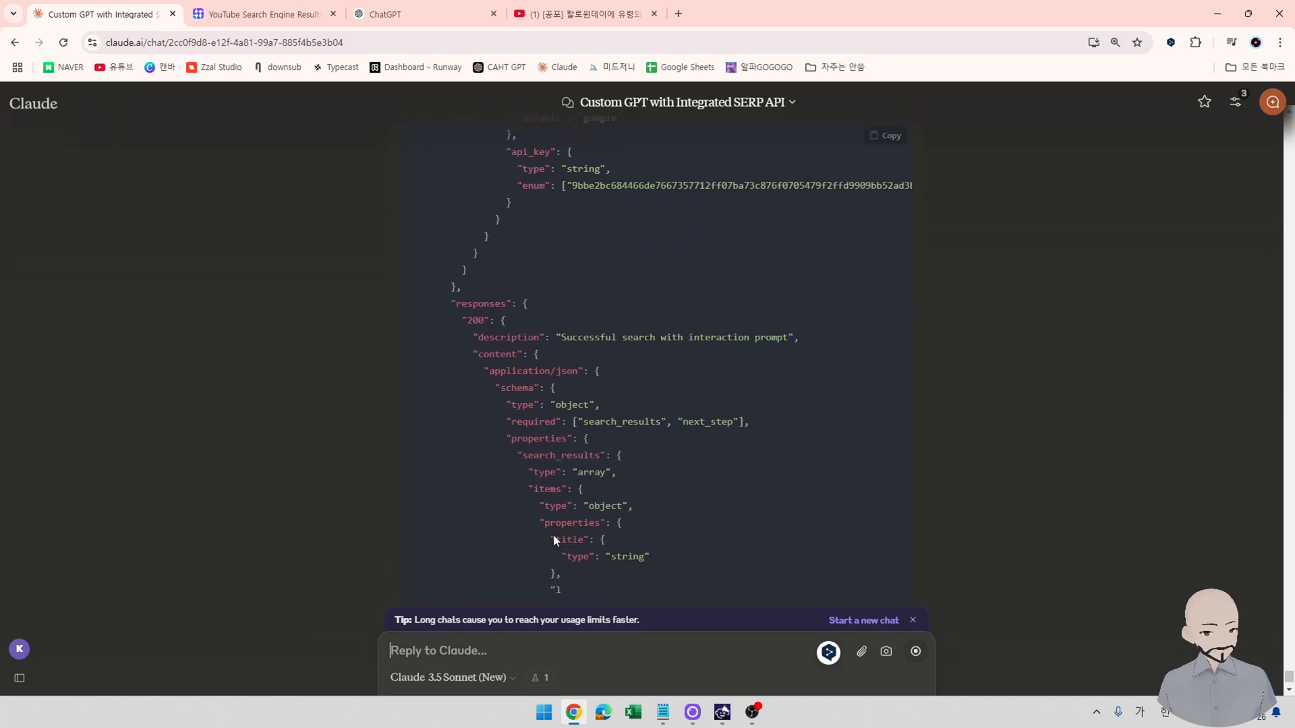
{"action": "scroll", "coordinate": [555, 539], "scroll_direction": "down", "scroll_amount": 7}
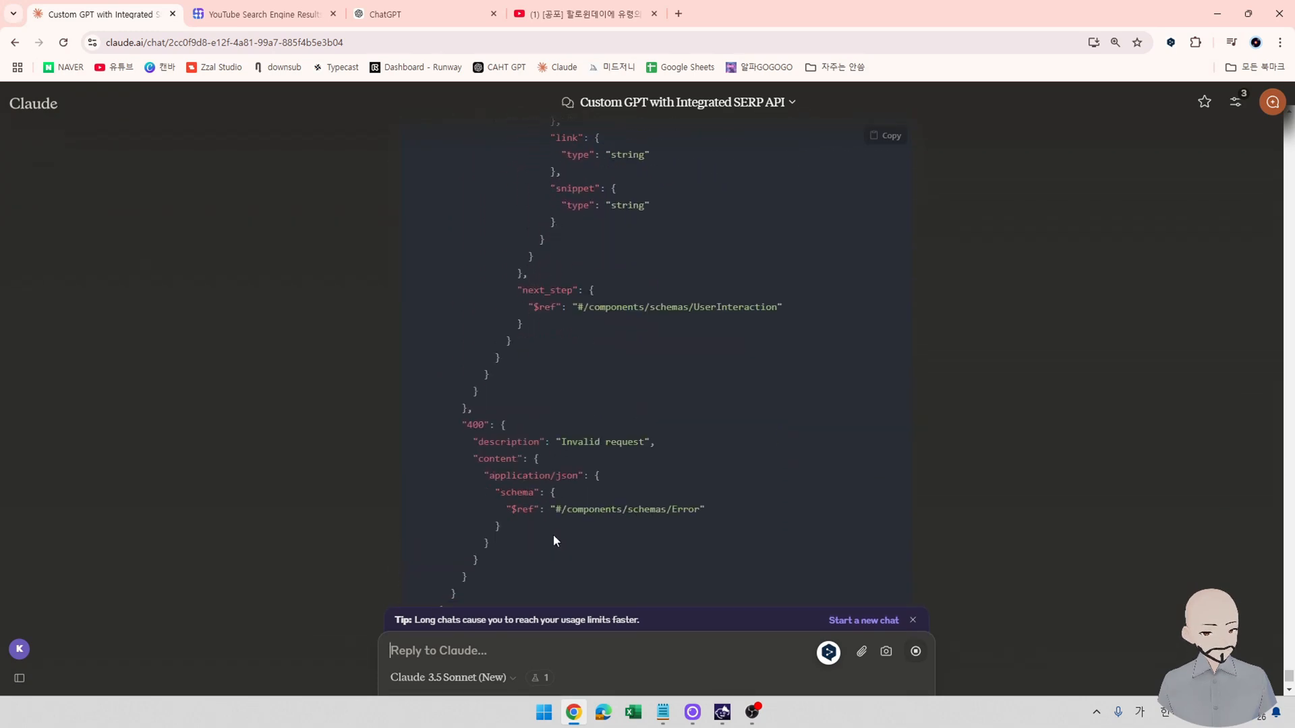
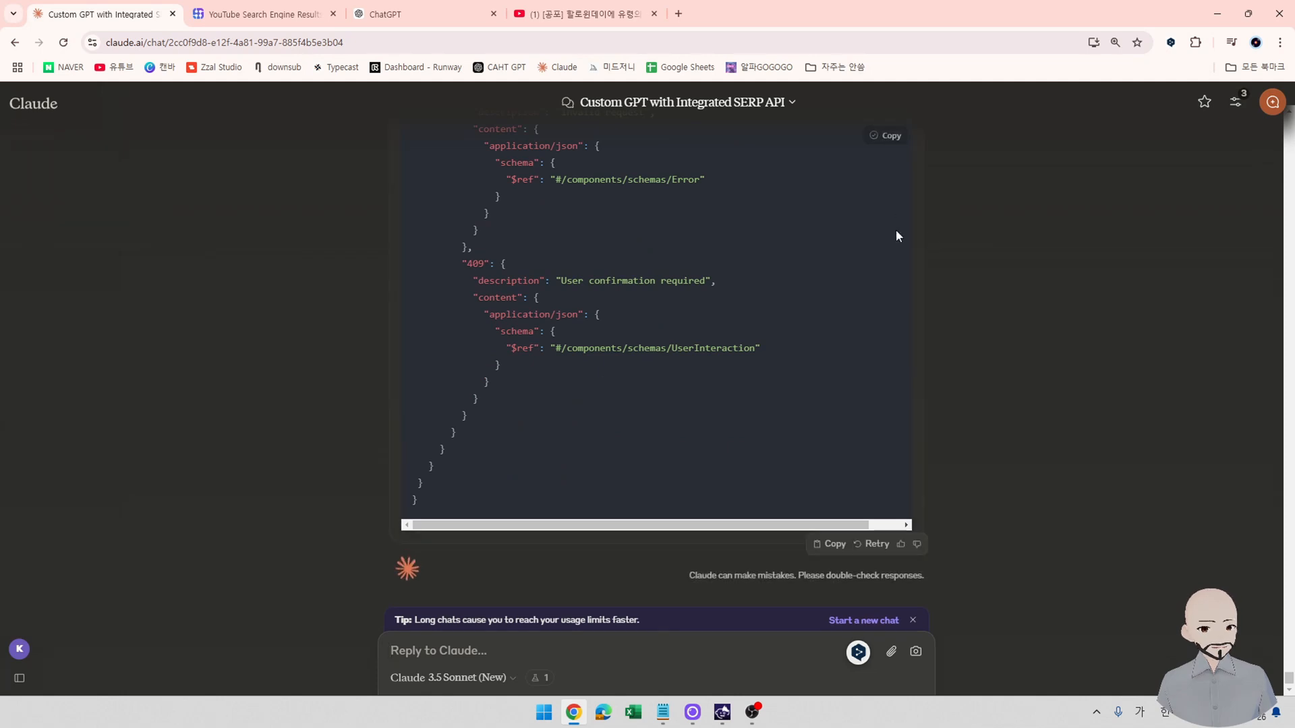
Copy Claude's complete schema and replace the entire schema of the GPT's action with it.
{"action": "left_click", "coordinate": [892, 135]}
{"action": "left_click", "coordinate": [397, 13]}
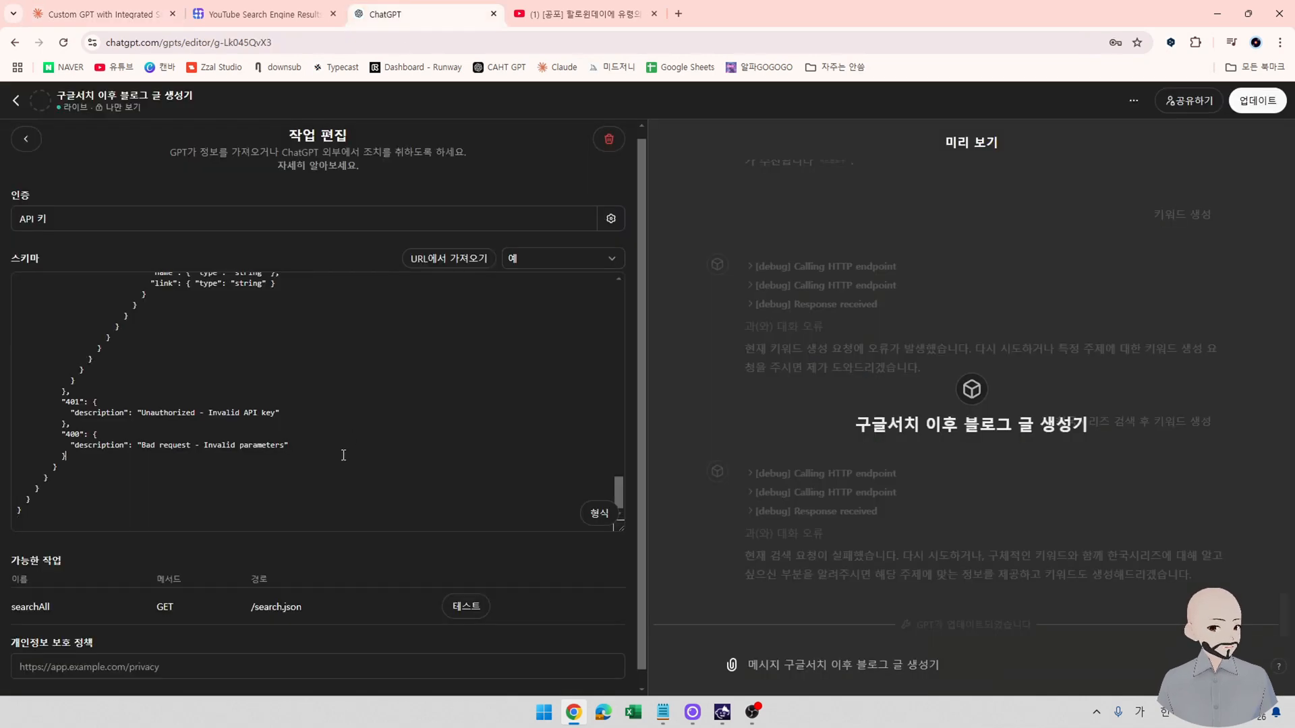
{"action": "key", "text": "ctrl+a"}
{"action": "key", "text": "ctrl+v"}
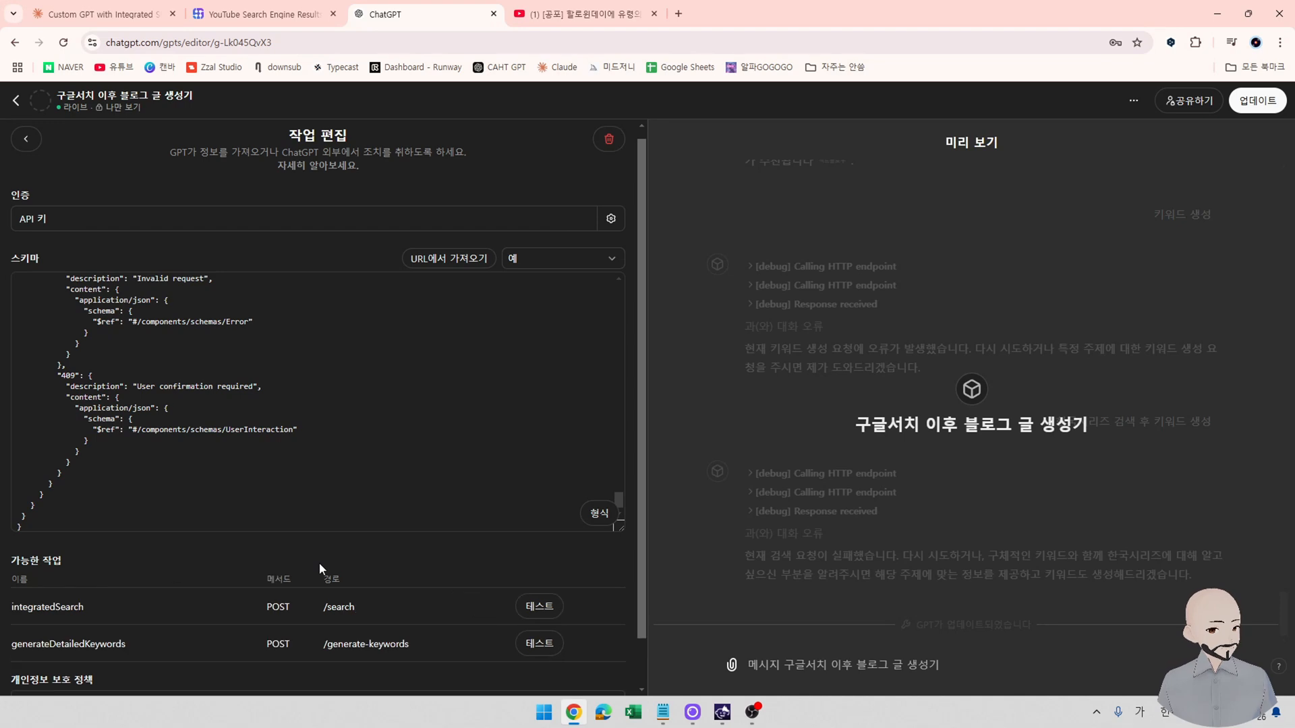
Test the generateDetailedKeywords action in the GPT preview and allow its request to serpapi.com.
{"action": "left_click_drag", "start_coordinate": [30, 591], "coordinate": [325, 600]}
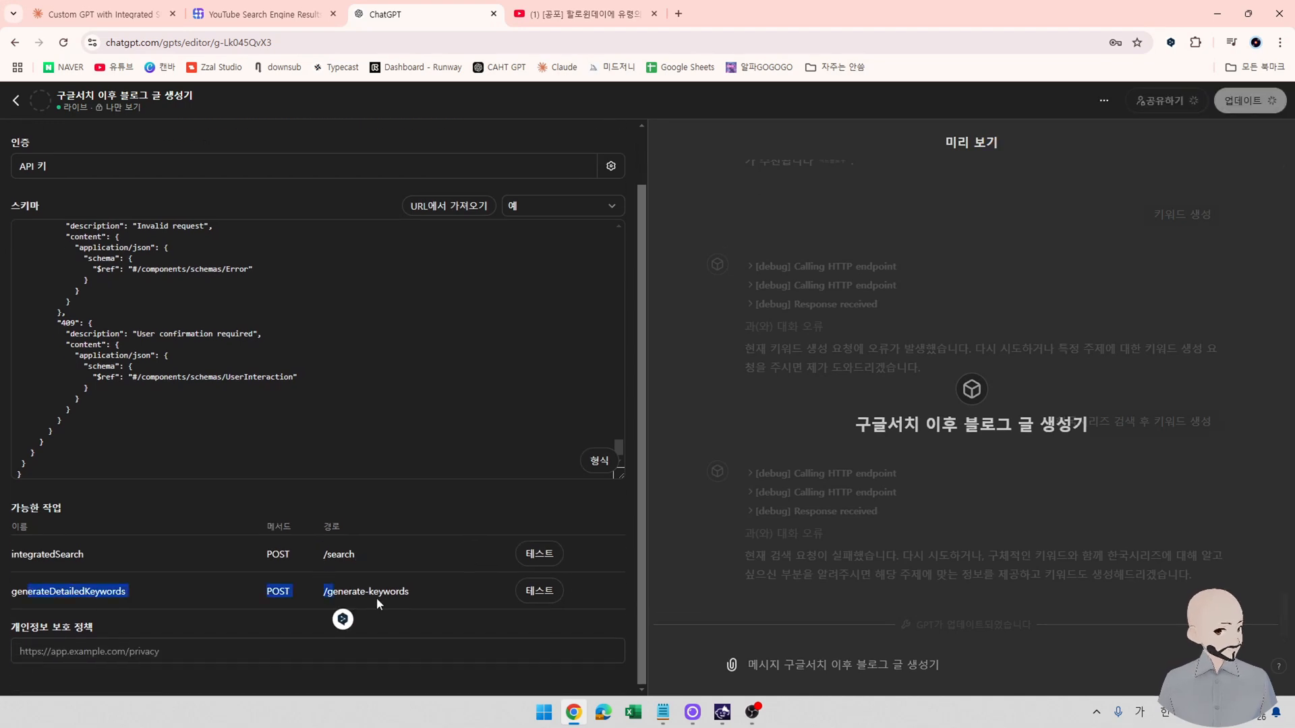
{"action": "triple_click", "coordinate": [396, 594]}
{"action": "double_click", "coordinate": [114, 595]}
{"action": "double_click", "coordinate": [346, 594]}
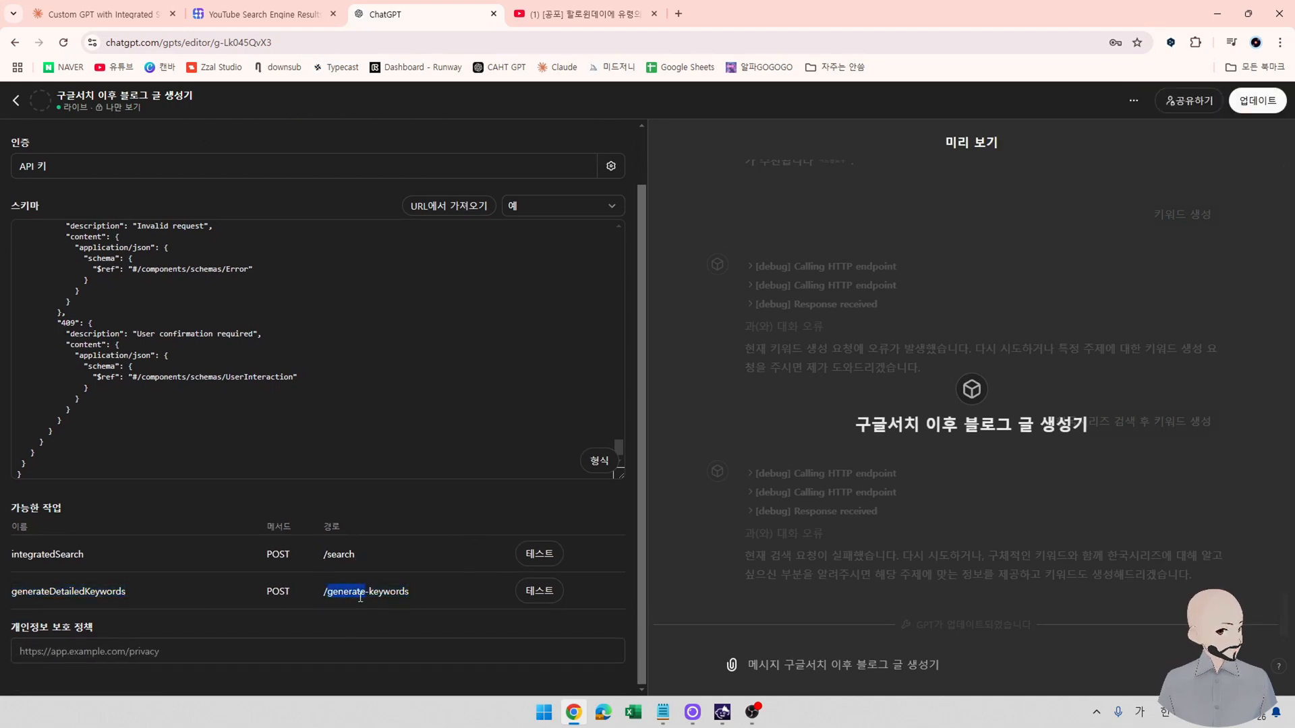
{"action": "left_click", "coordinate": [530, 593]}
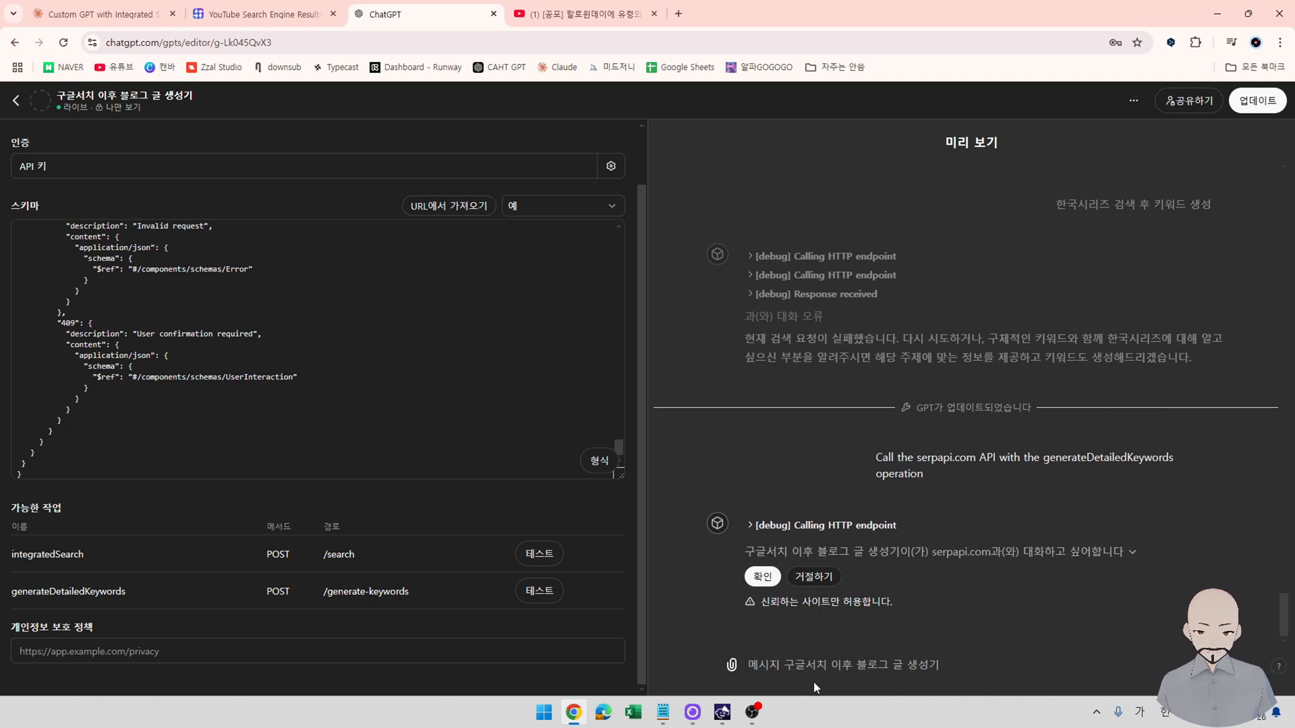
{"action": "left_click", "coordinate": [763, 577]}
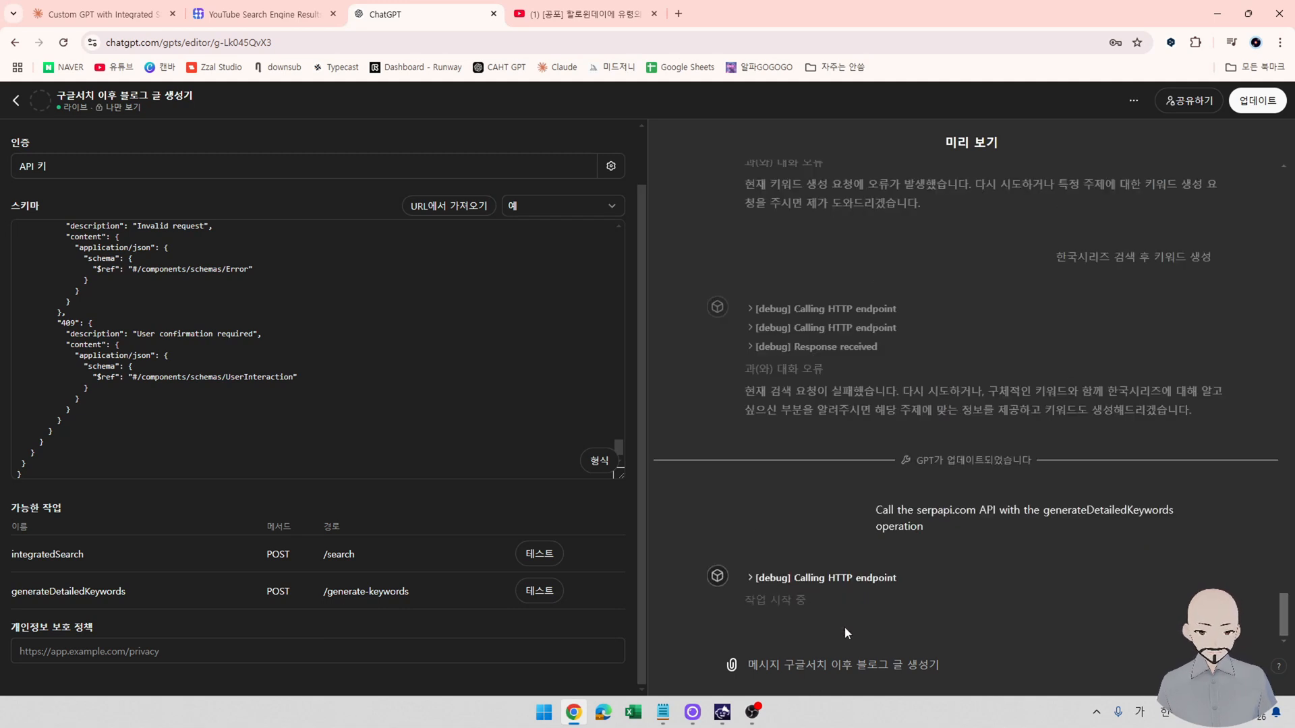
Send "제로콜라 키워드 생성" in the GPT preview and allow the resulting serpapi.com request.
{"action": "left_click", "coordinate": [860, 670]}
{"action": "type", "text": "의"}
{"action": "key", "text": "BackSpace"}
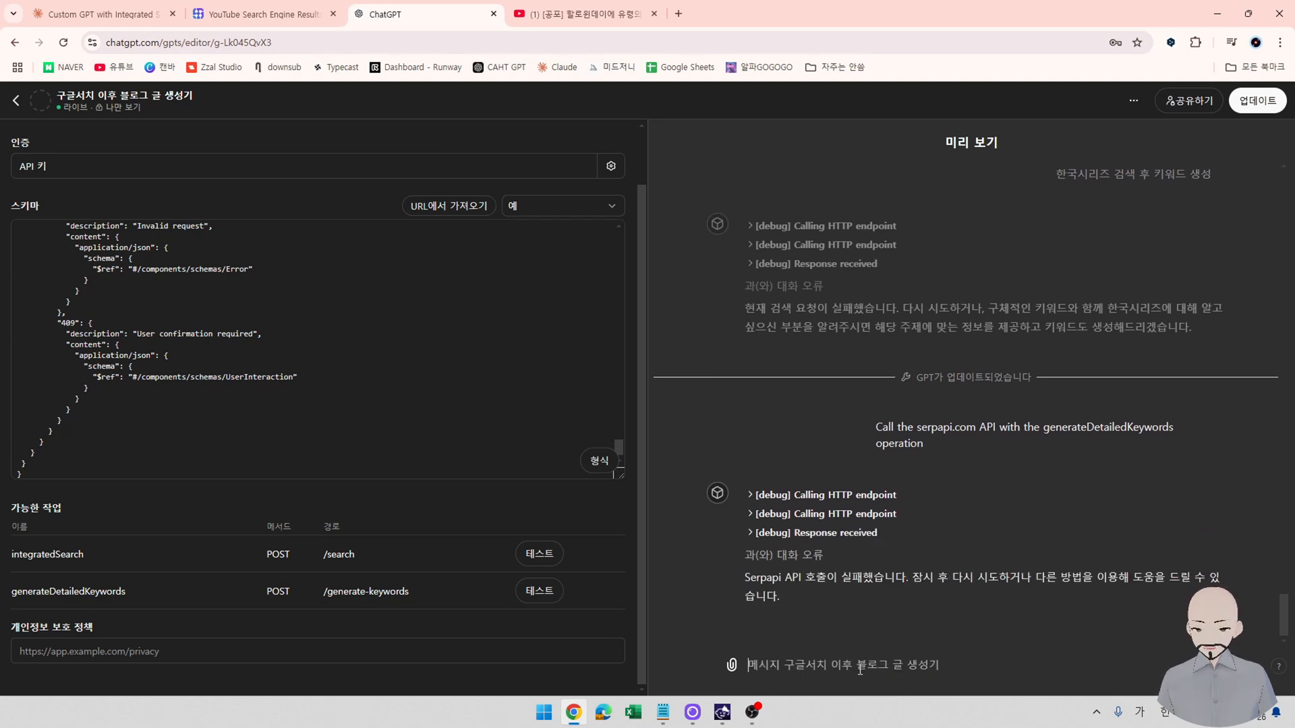
{"action": "type", "text": "ㅇ"}
{"action": "key", "text": "BackSpace"}
{"action": "type", "text": "최신"}
{"action": "key", "text": "BackSpace"}
{"action": "key", "text": "BackSpace"}
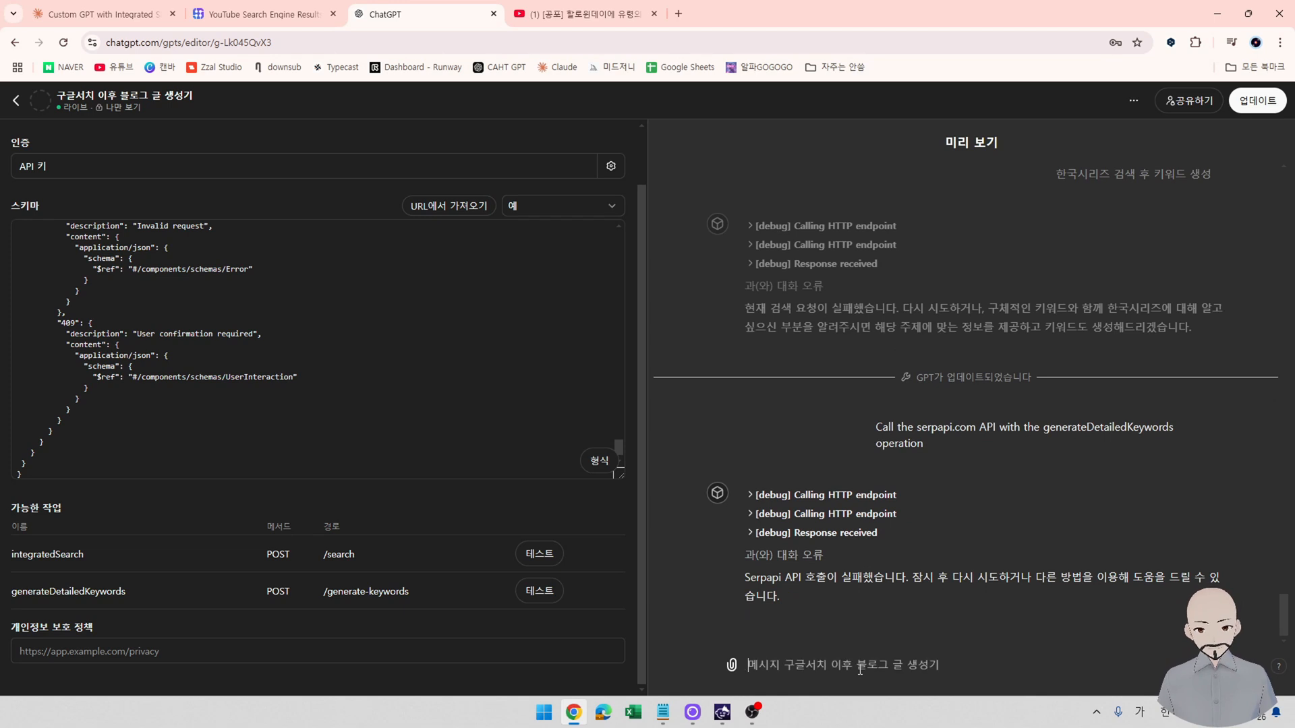
{"action": "type", "text": "그"}
{"action": "key", "text": "BackSpace"}
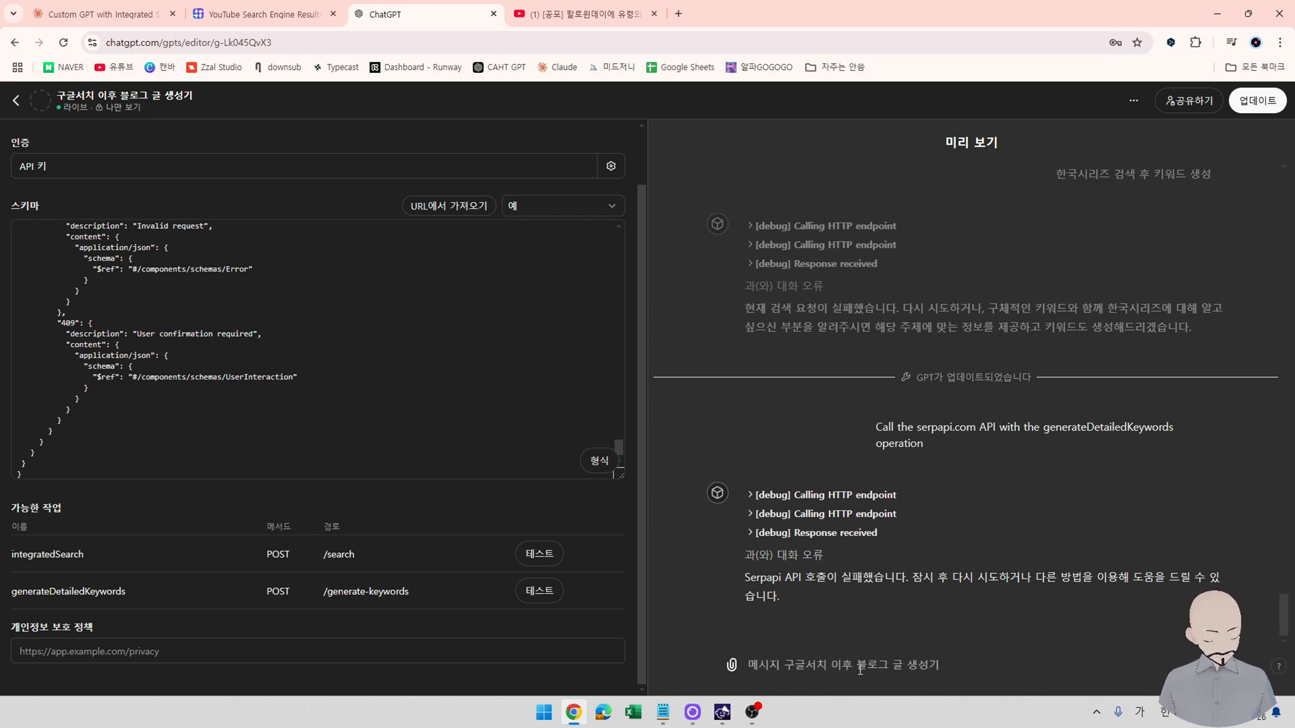
{"action": "type", "text": "ㅋ"}
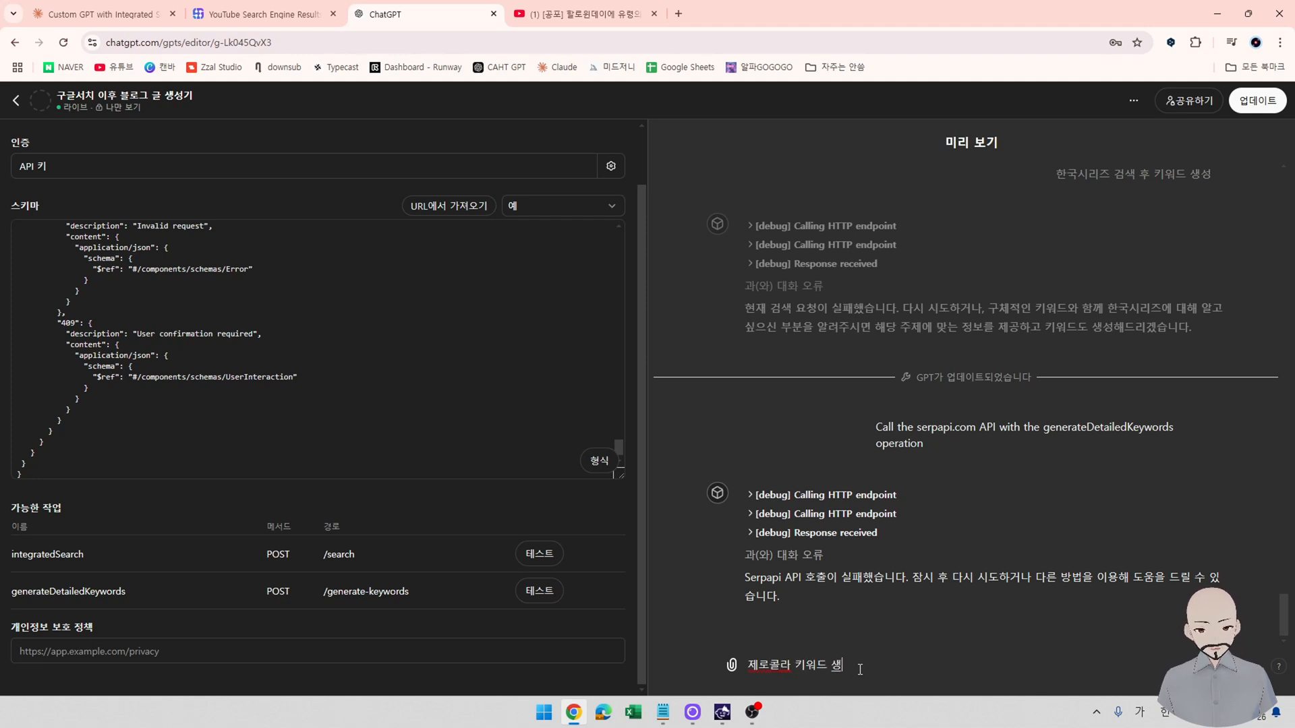
{"action": "key", "text": "Return"}
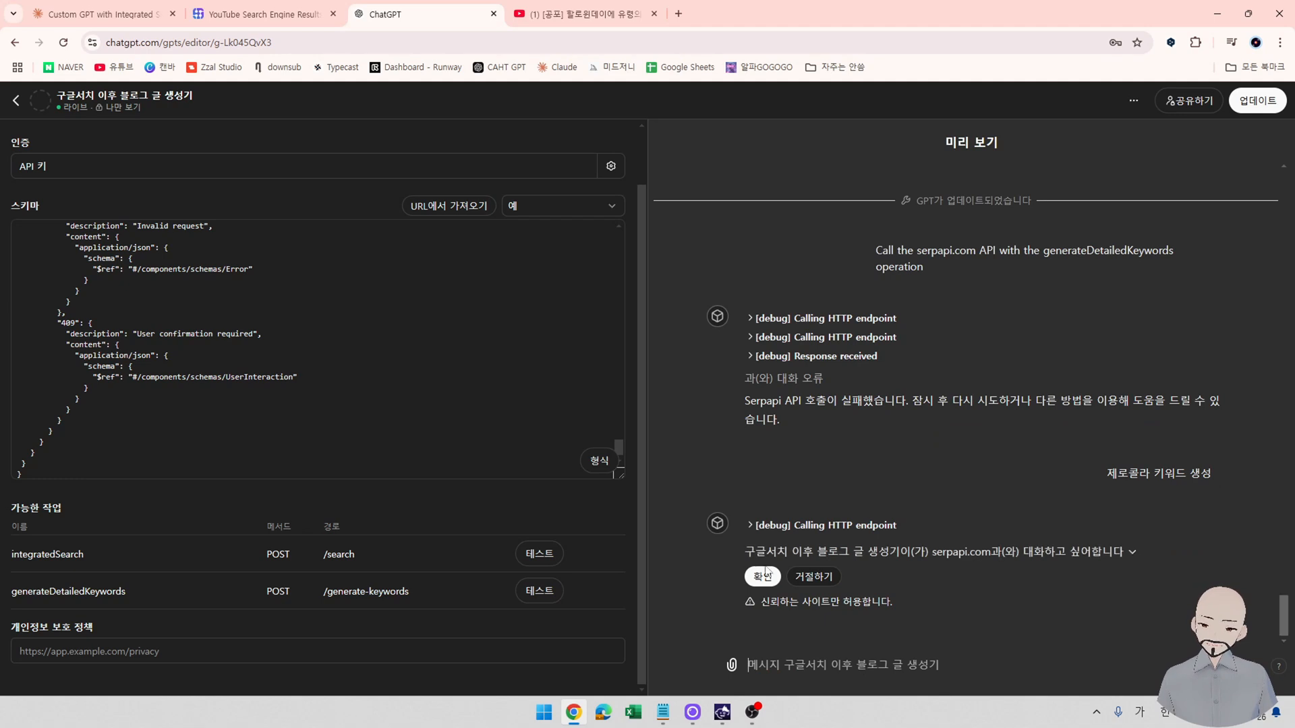
{"action": "left_click", "coordinate": [836, 579]}
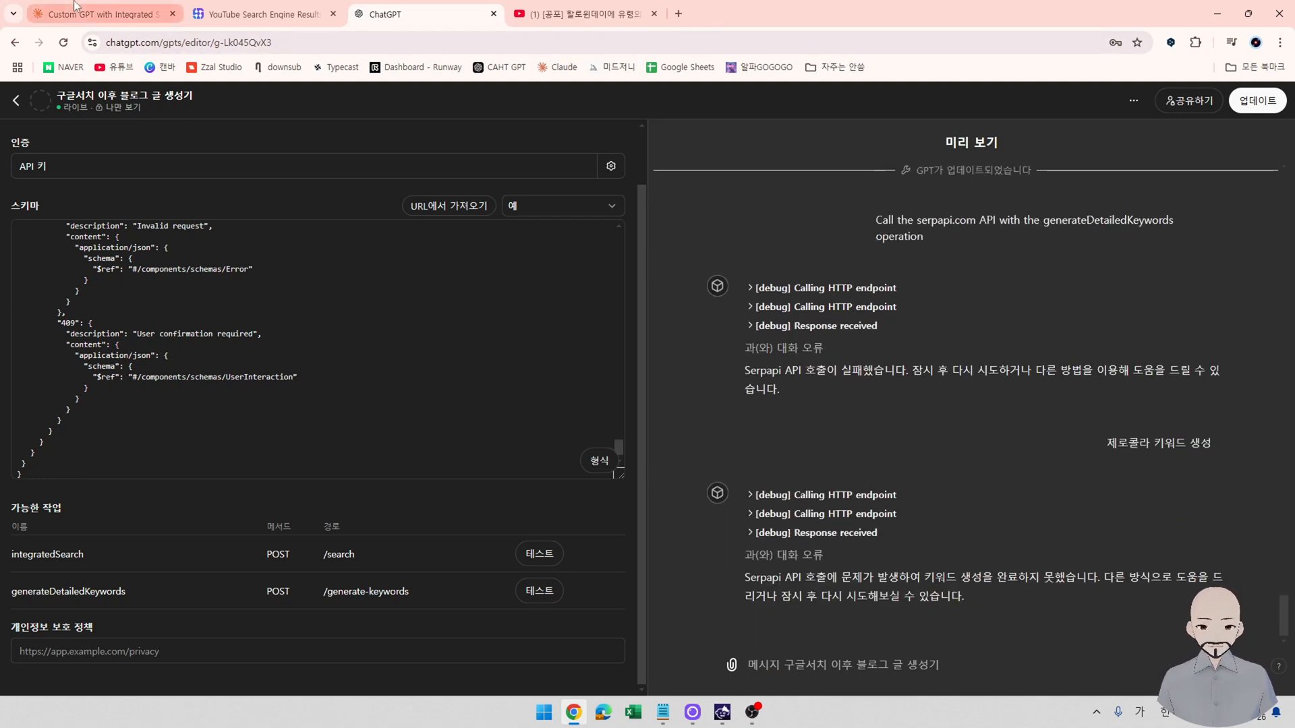
Ask the preview GPT to use its own function instead of calling SerpApi, starting with "serpapi api 호출이 아니라 그냥 기능".
{"action": "left_click", "coordinate": [912, 673]}
{"action": "key", "text": "Hangul"}
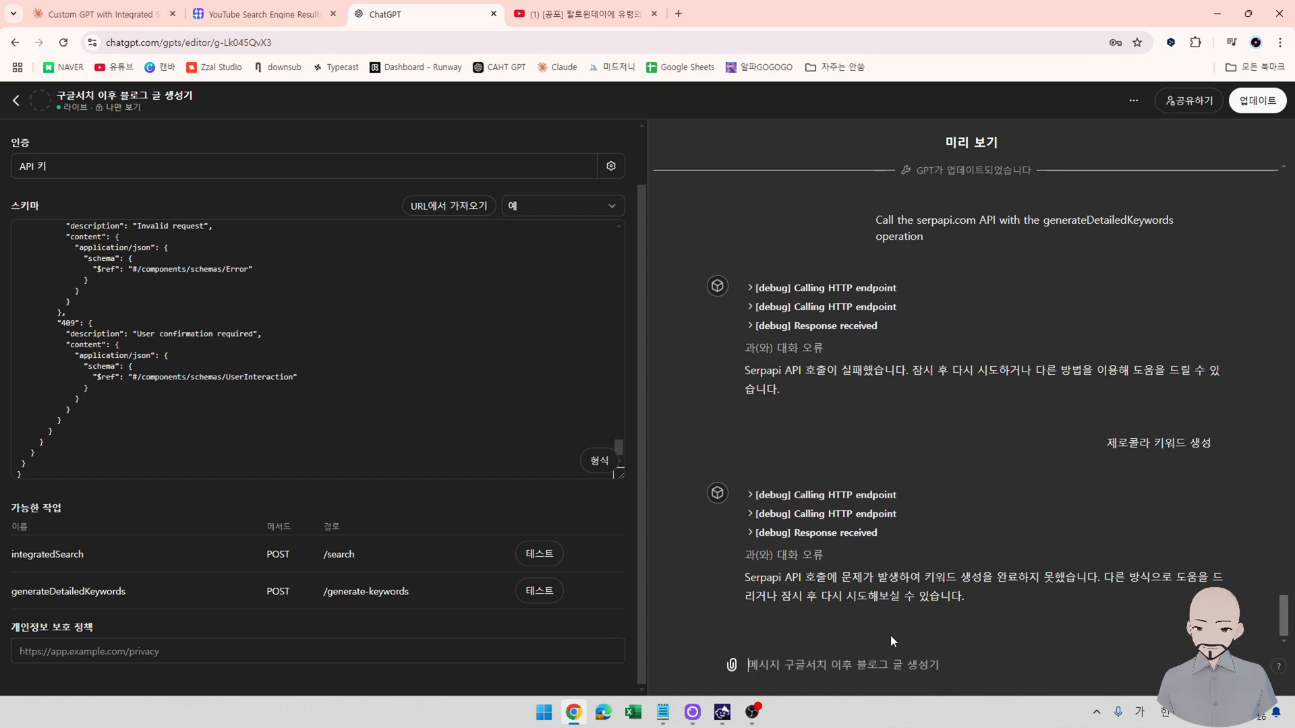
{"action": "type", "text": "serpapi api"}
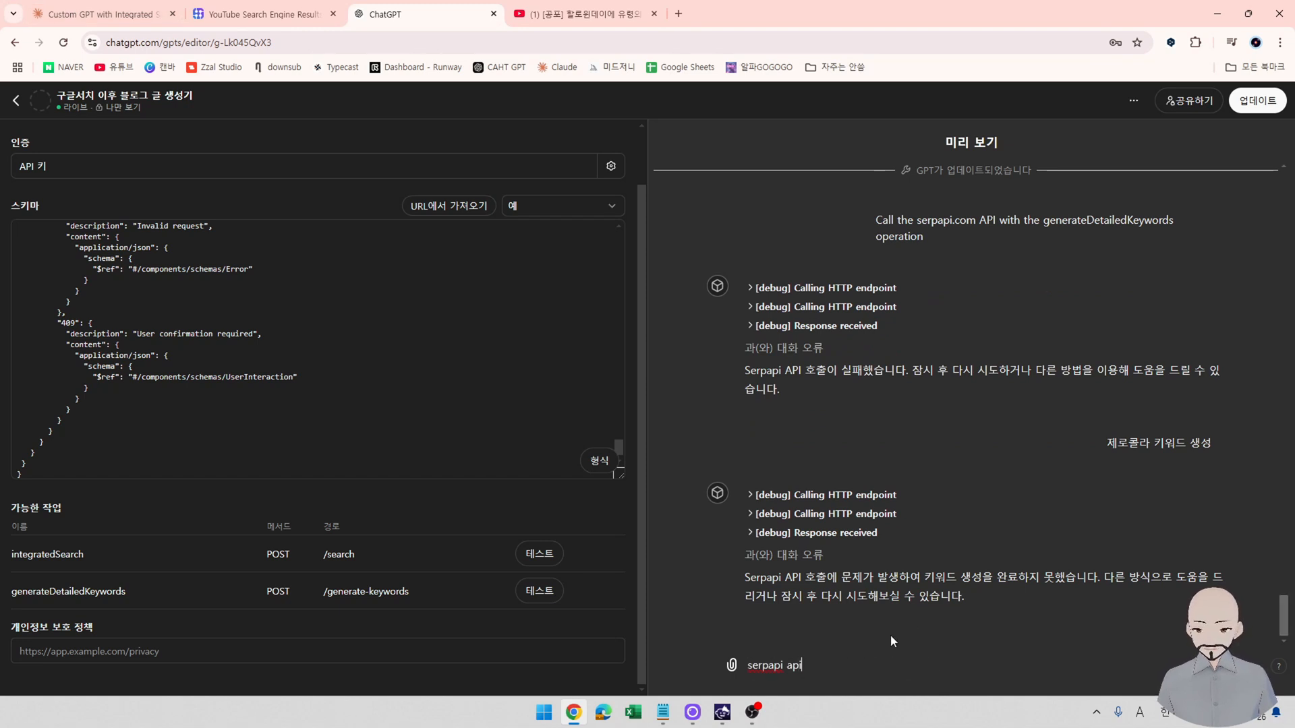
{"action": "key", "text": "Hangul"}
{"action": "type", "text": "호출이 아니라 그냥 기능"}
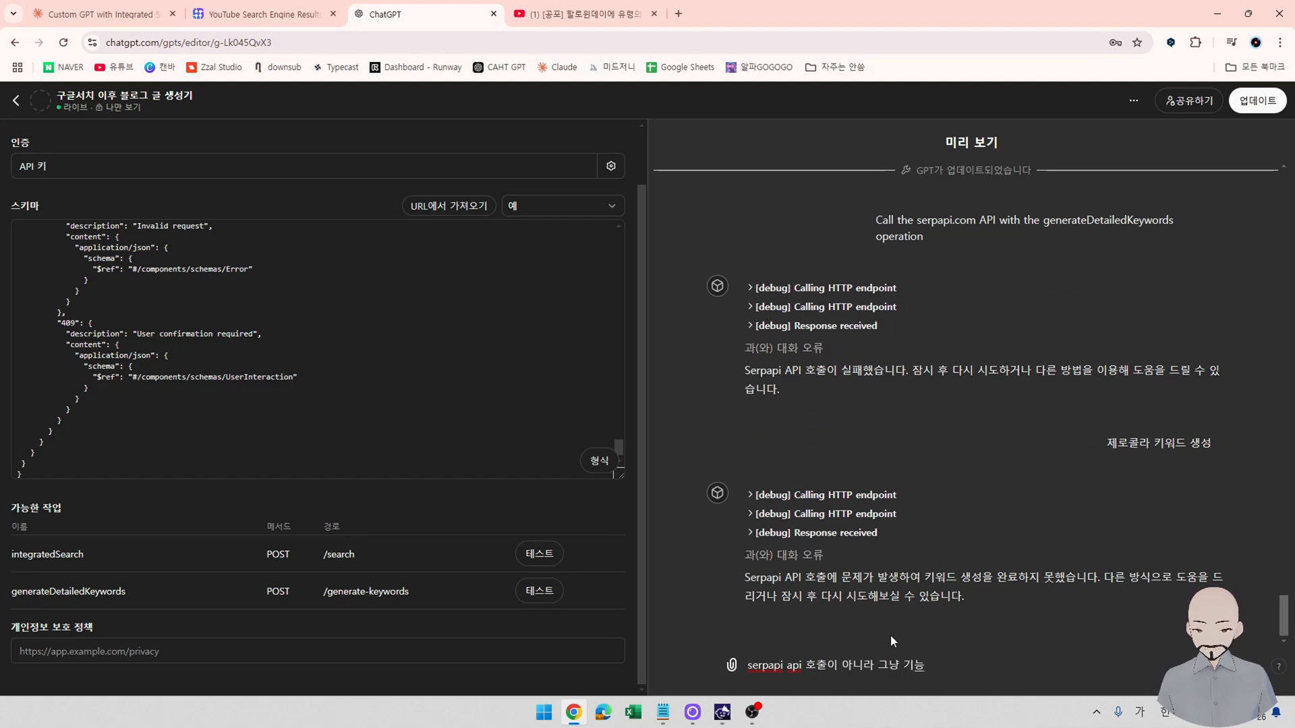
{"action": "key", "text": "Return"}
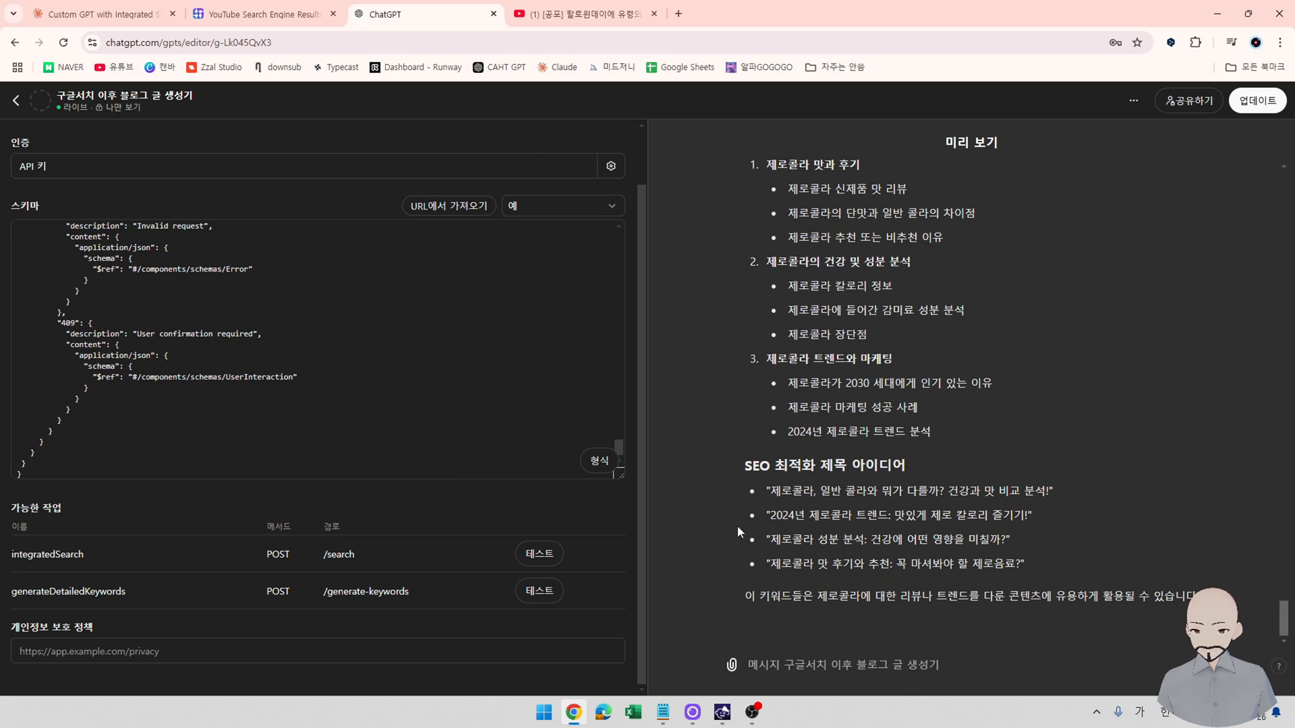
Examine the schema's suggested_titles section and the paths of the search and keyword-generation actions.
{"action": "scroll", "coordinate": [213, 397], "scroll_direction": "up", "scroll_amount": 15}
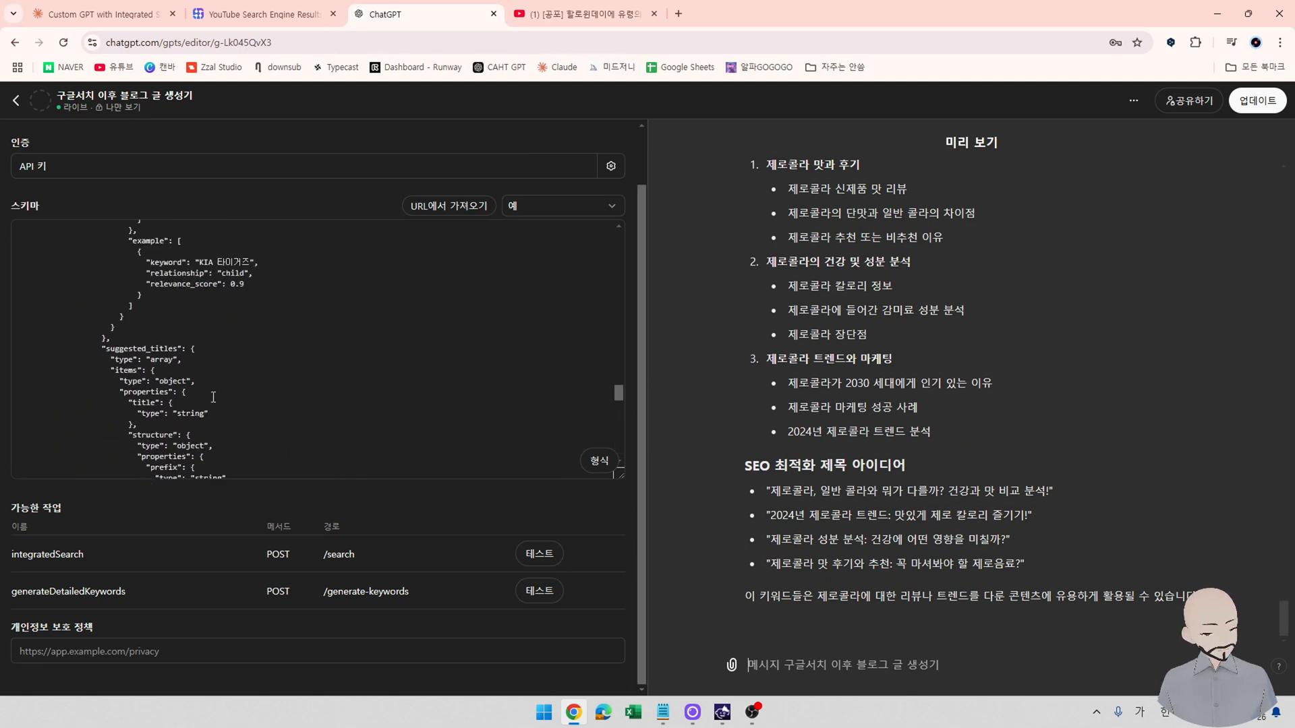
{"action": "scroll", "coordinate": [213, 397], "scroll_direction": "down", "scroll_amount": 4}
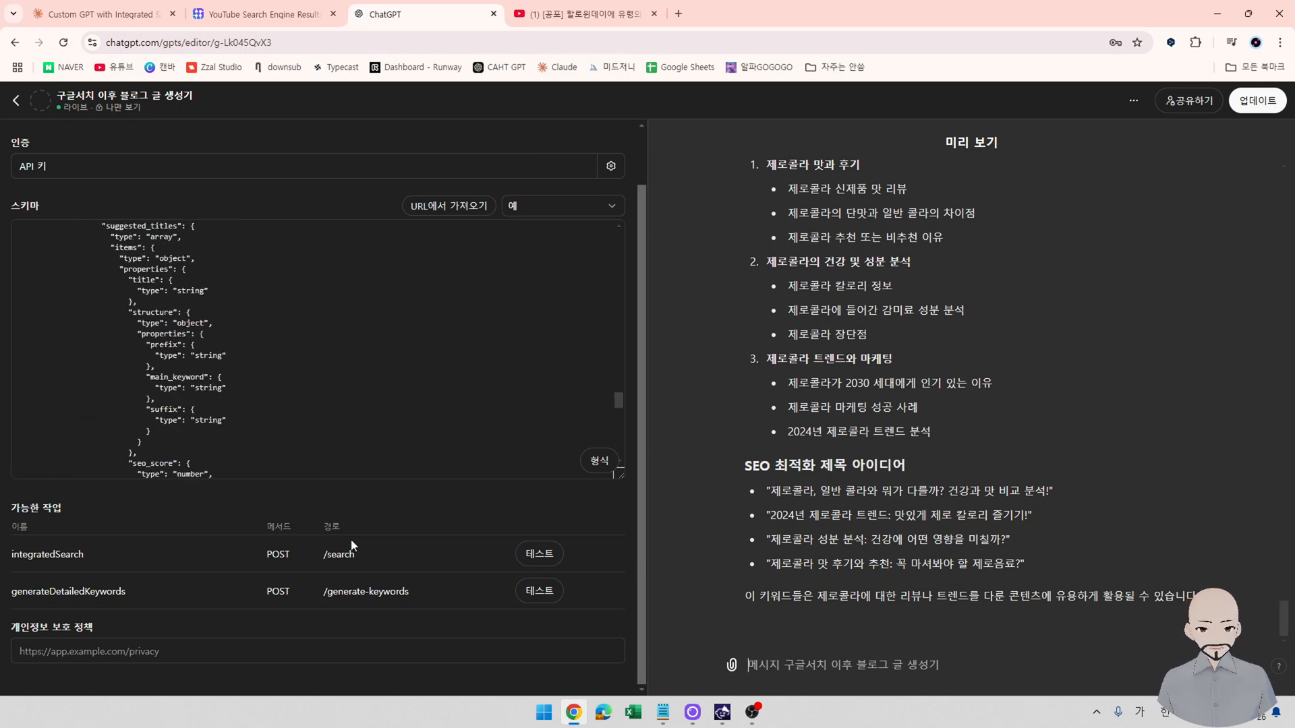
{"action": "triple_click", "coordinate": [352, 594]}
{"action": "left_click", "coordinate": [329, 565]}
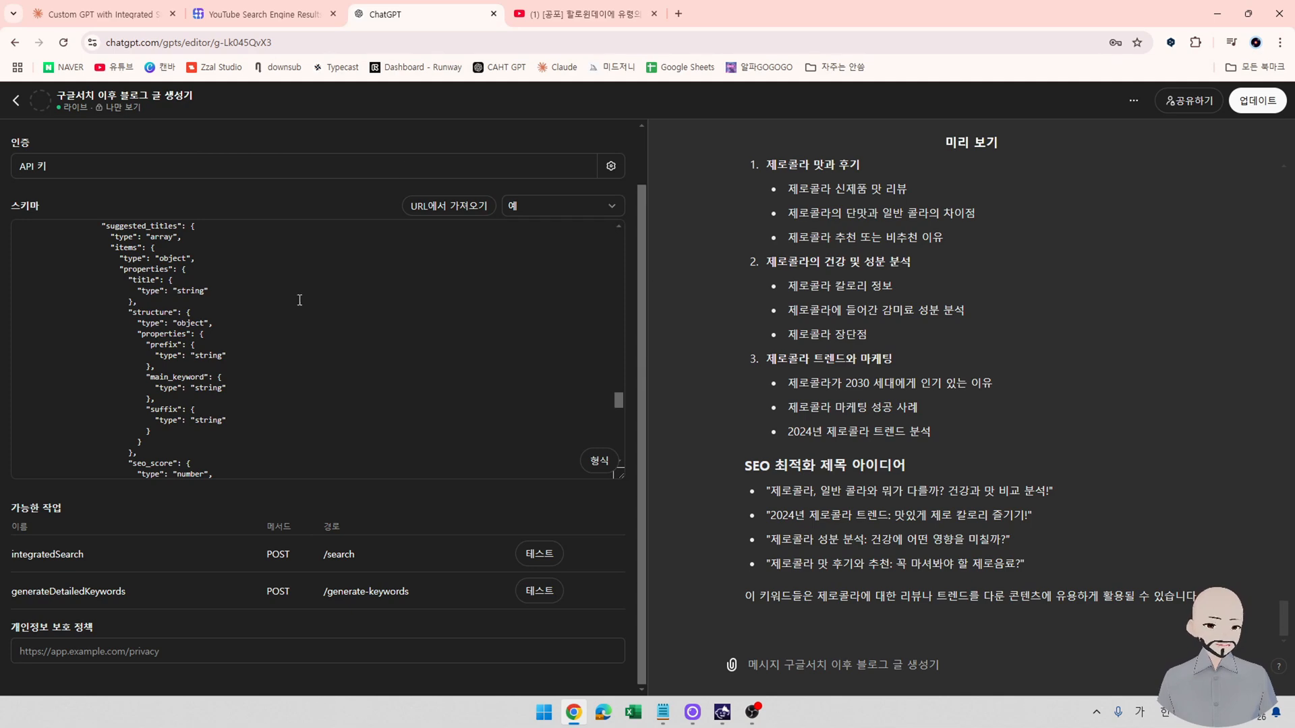
{"action": "left_click_drag", "start_coordinate": [298, 295], "coordinate": [300, 273]}
{"action": "left_click", "coordinate": [350, 308]}
Switch to the YouTube page and load gptstore.ai in its place.
{"action": "left_click", "coordinate": [561, 19]}
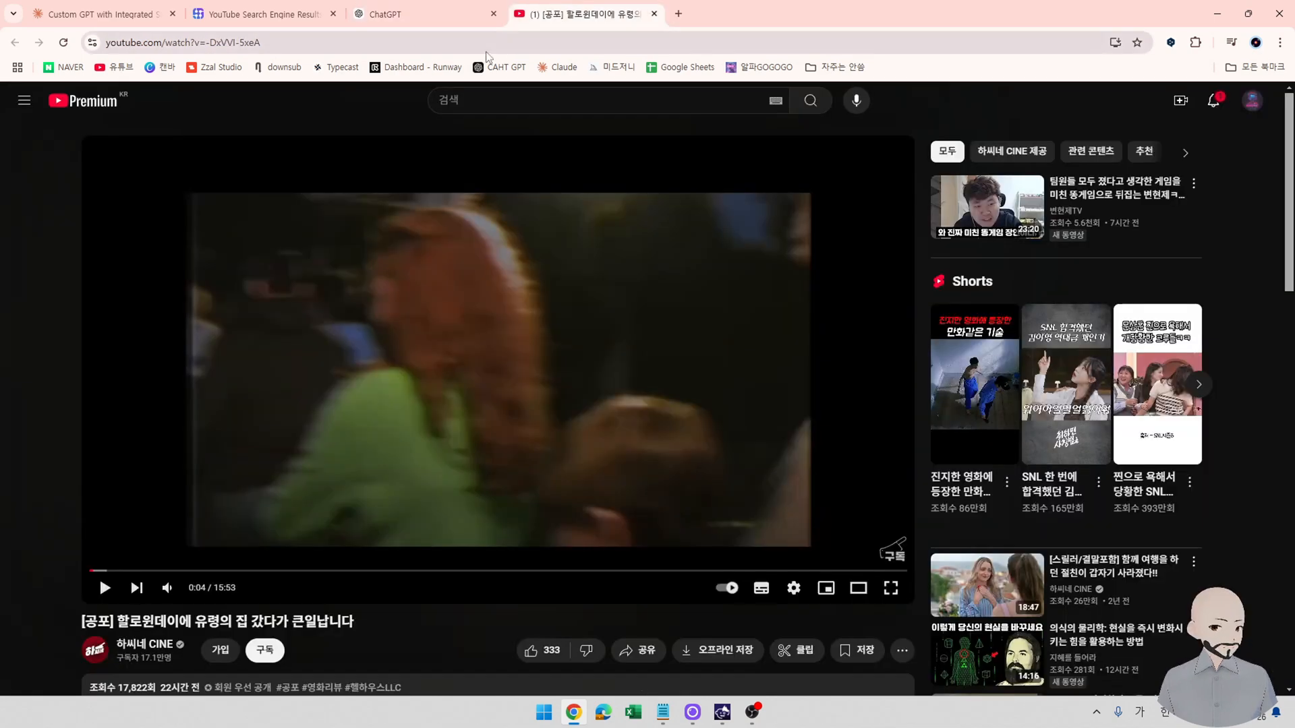
{"action": "left_click", "coordinate": [496, 44]}
{"action": "type", "text": "ㅁ"}
{"action": "key", "text": "BackSpace"}
{"action": "key", "text": "Hangul"}
{"action": "type", "text": "g"}
{"action": "key", "text": "Return"}
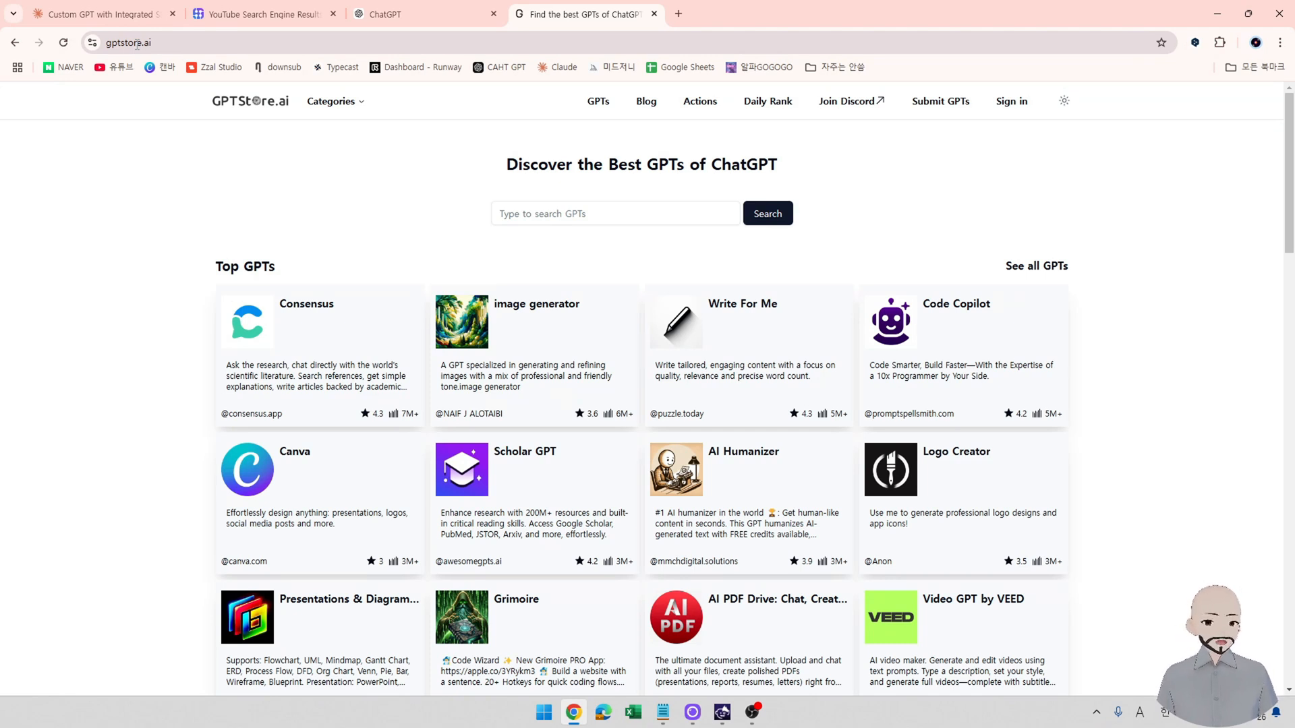
{"action": "mouse_move", "coordinate": [177, 6]}
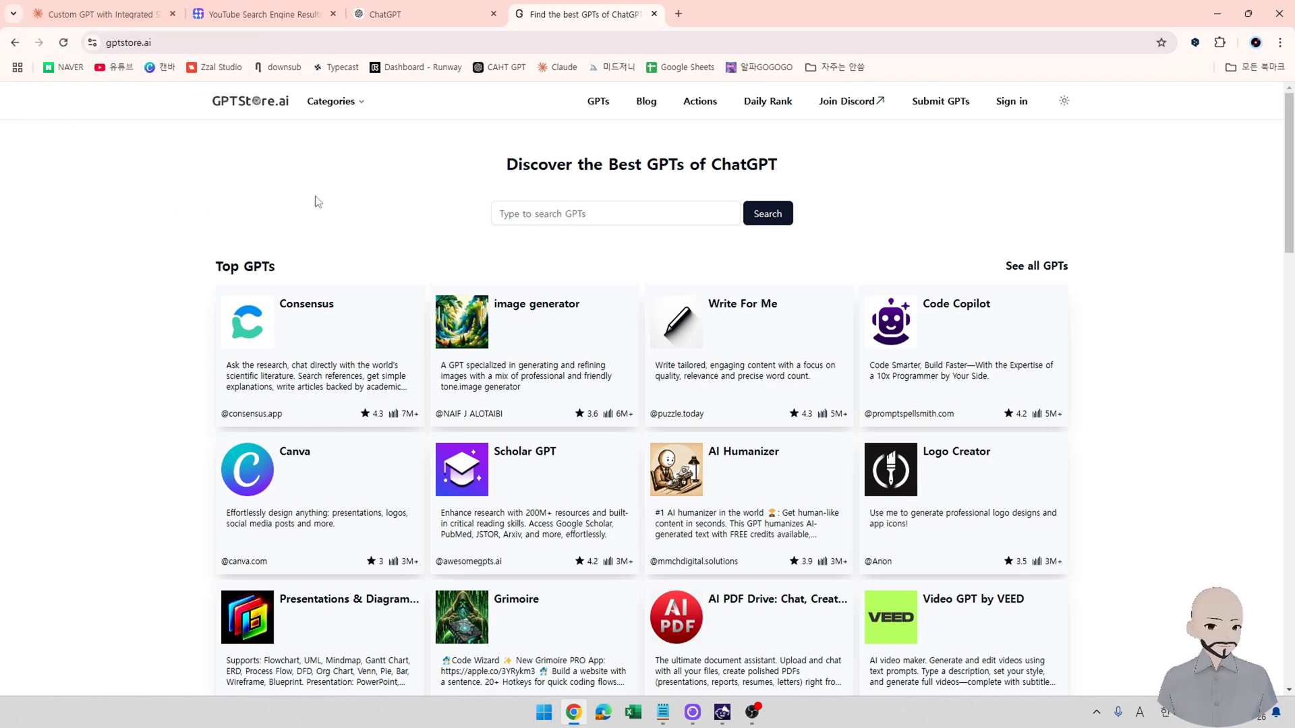
Close the SerpApi documentation and Claude chat pages, and return to GPTStore.ai.
{"action": "left_click", "coordinate": [299, 14]}
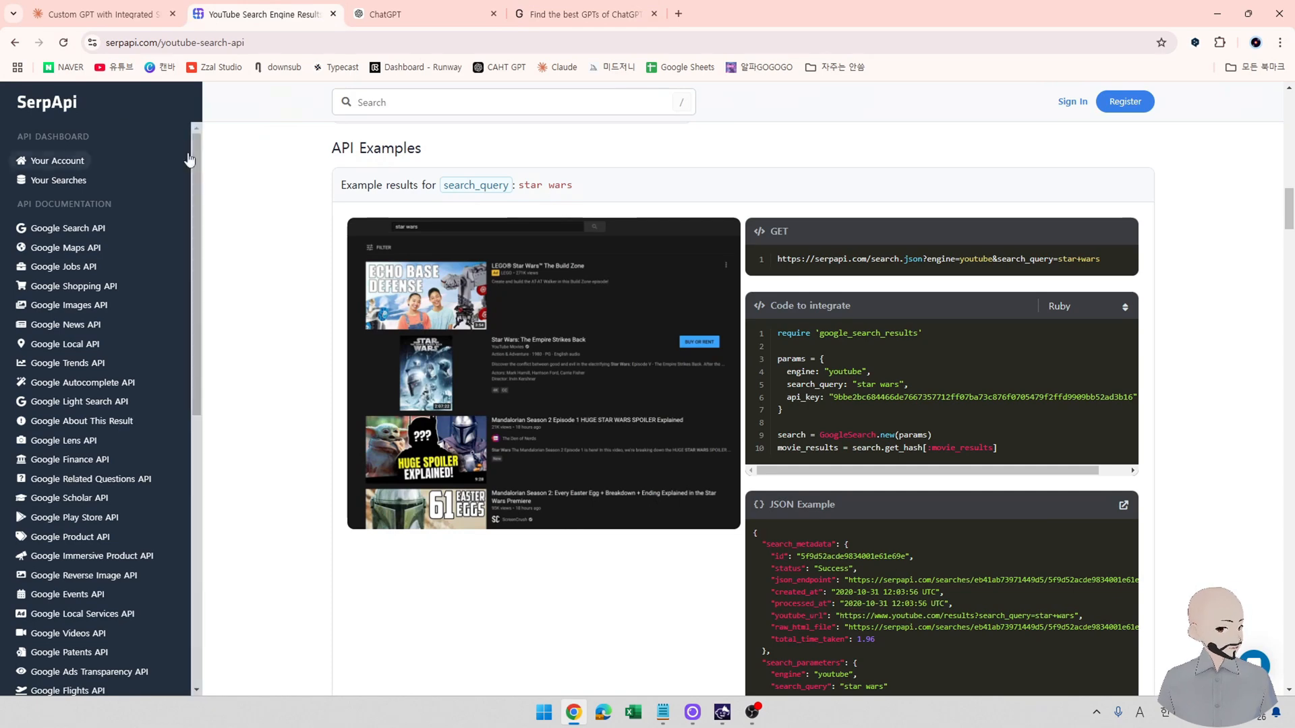
{"action": "left_click", "coordinate": [334, 13]}
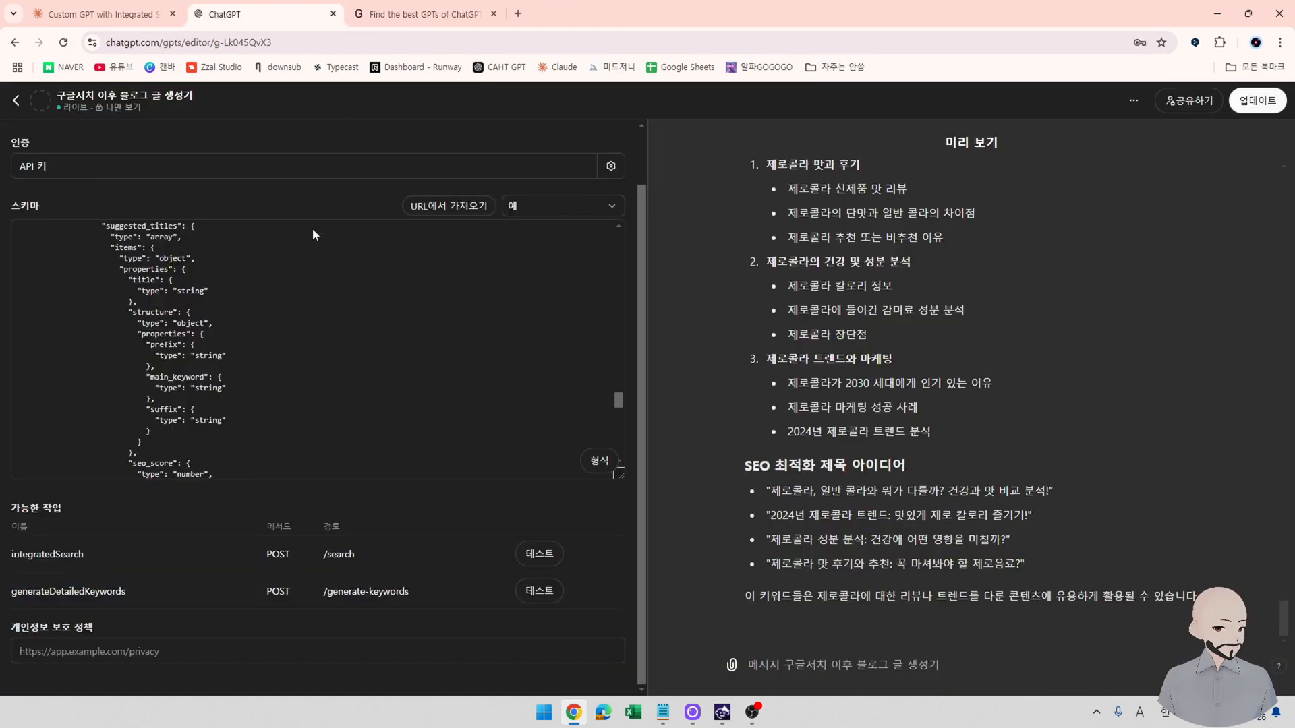
{"action": "left_click", "coordinate": [88, 12]}
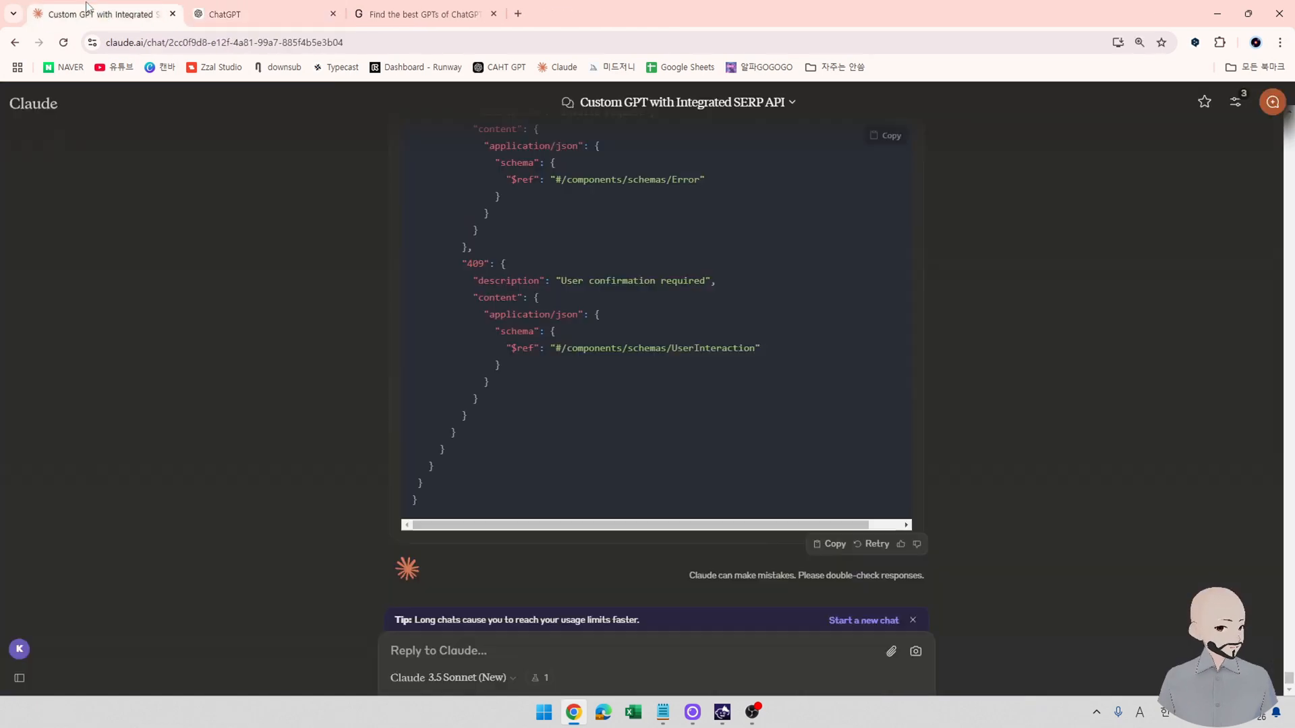
{"action": "left_click", "coordinate": [173, 14]}
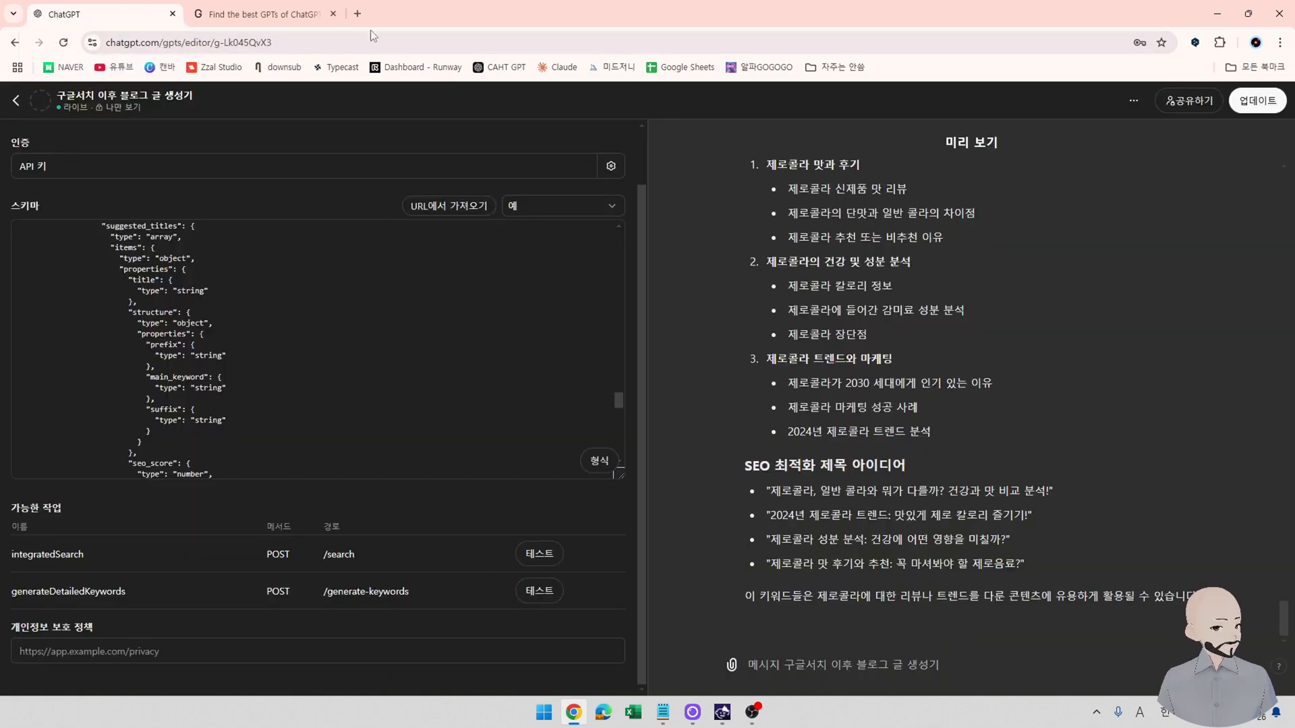
{"action": "left_click", "coordinate": [224, 14]}
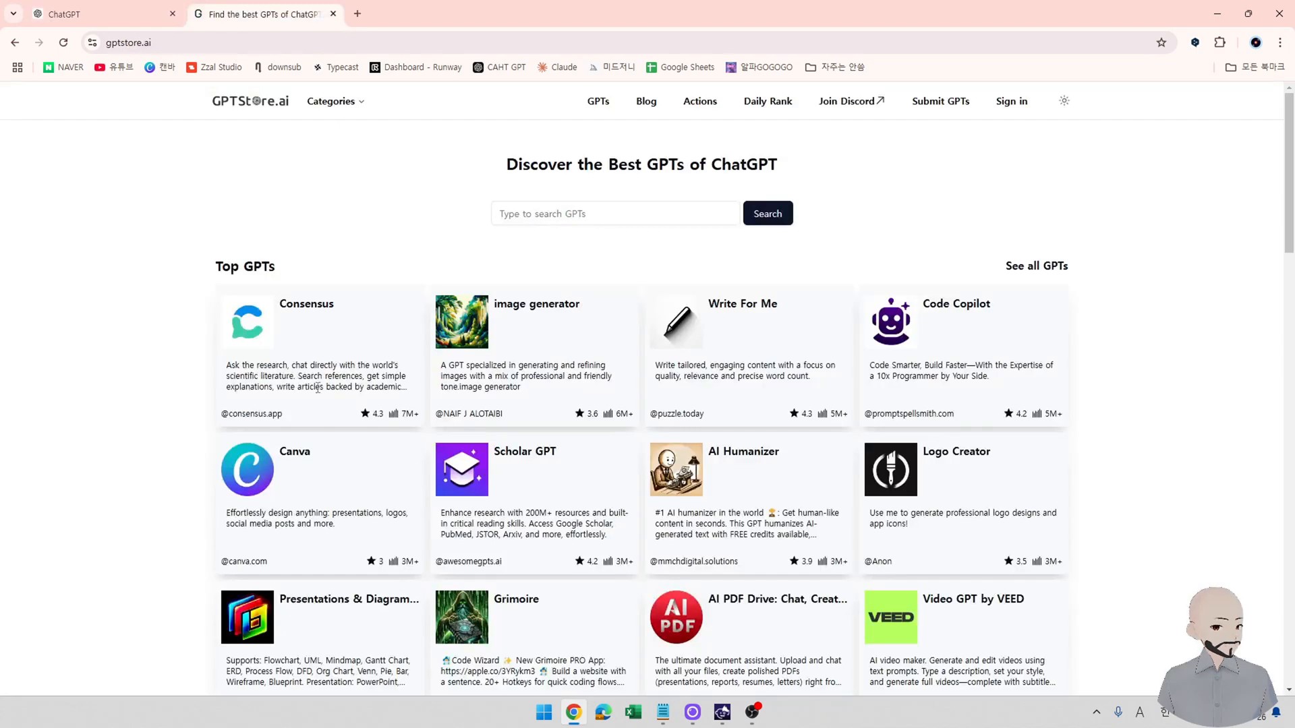
View the GPT category list, and search the store for "SEO BLOG".
{"action": "left_click", "coordinate": [338, 103]}
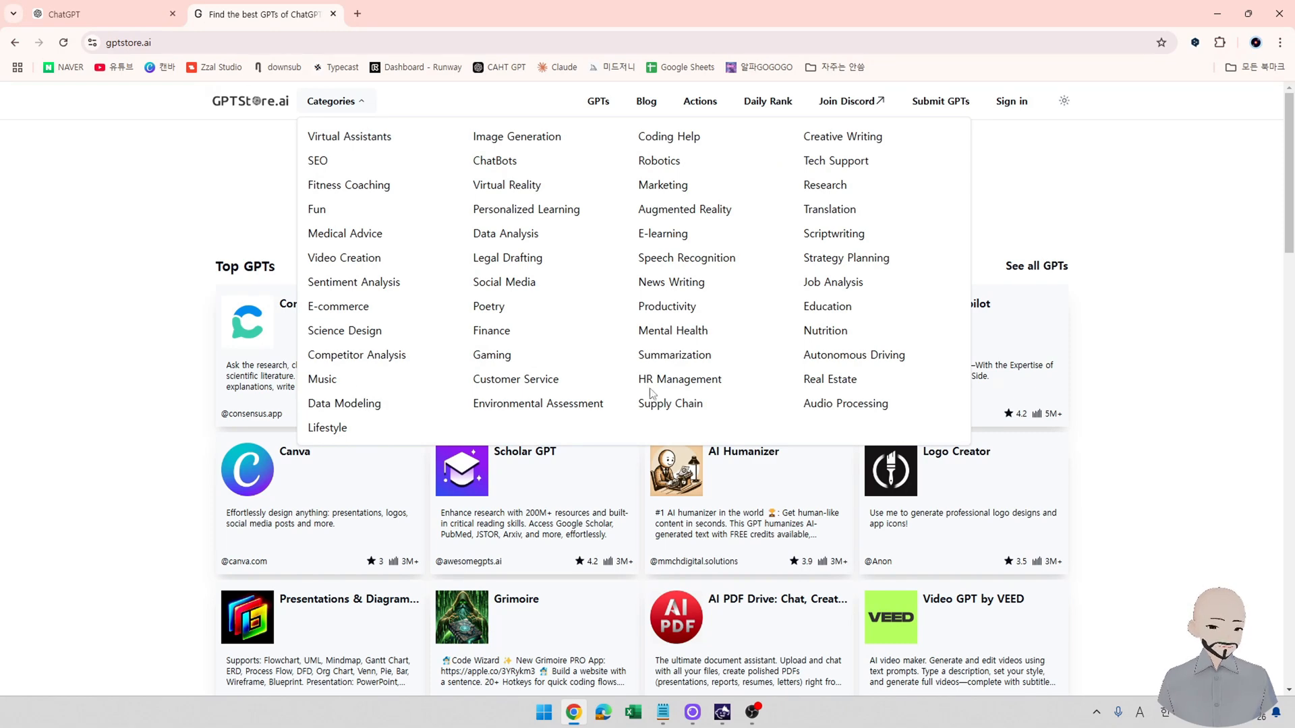
{"action": "left_click", "coordinate": [1168, 208]}
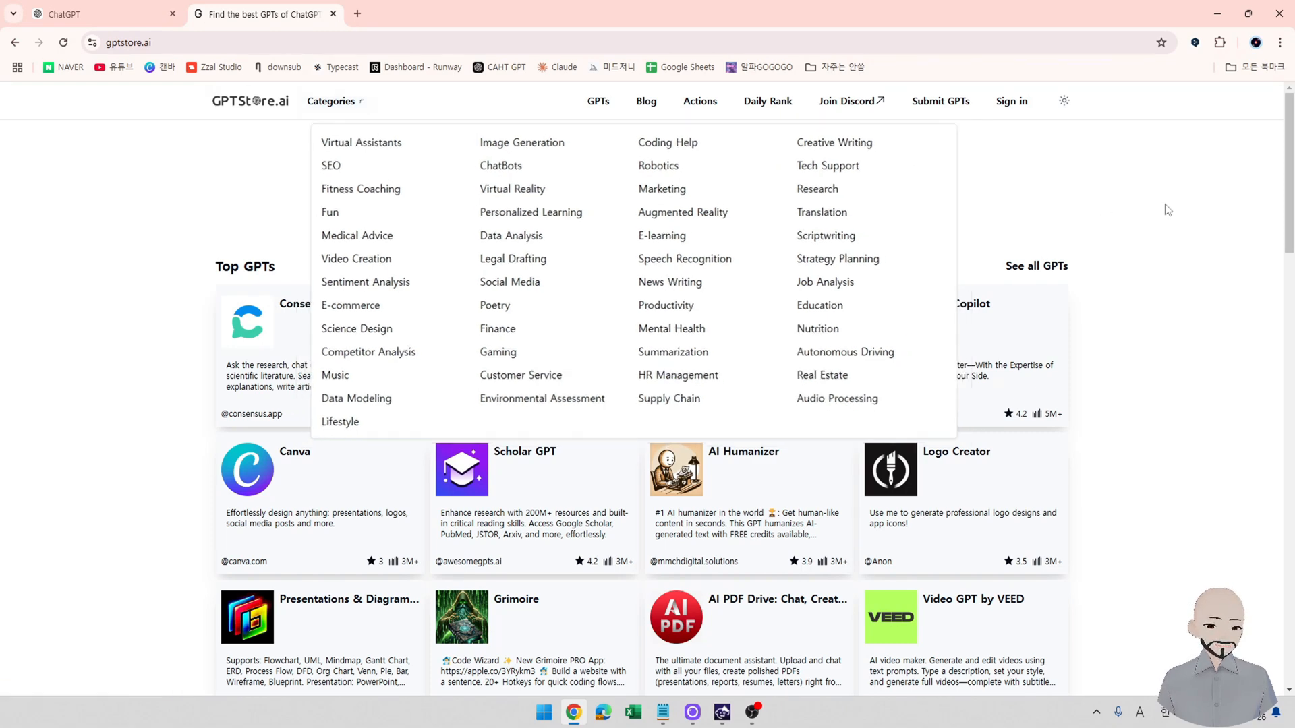
{"action": "left_click", "coordinate": [672, 210]}
{"action": "type", "text": "b"}
{"action": "key", "text": "BackSpace"}
{"action": "key", "text": "BackSpace"}
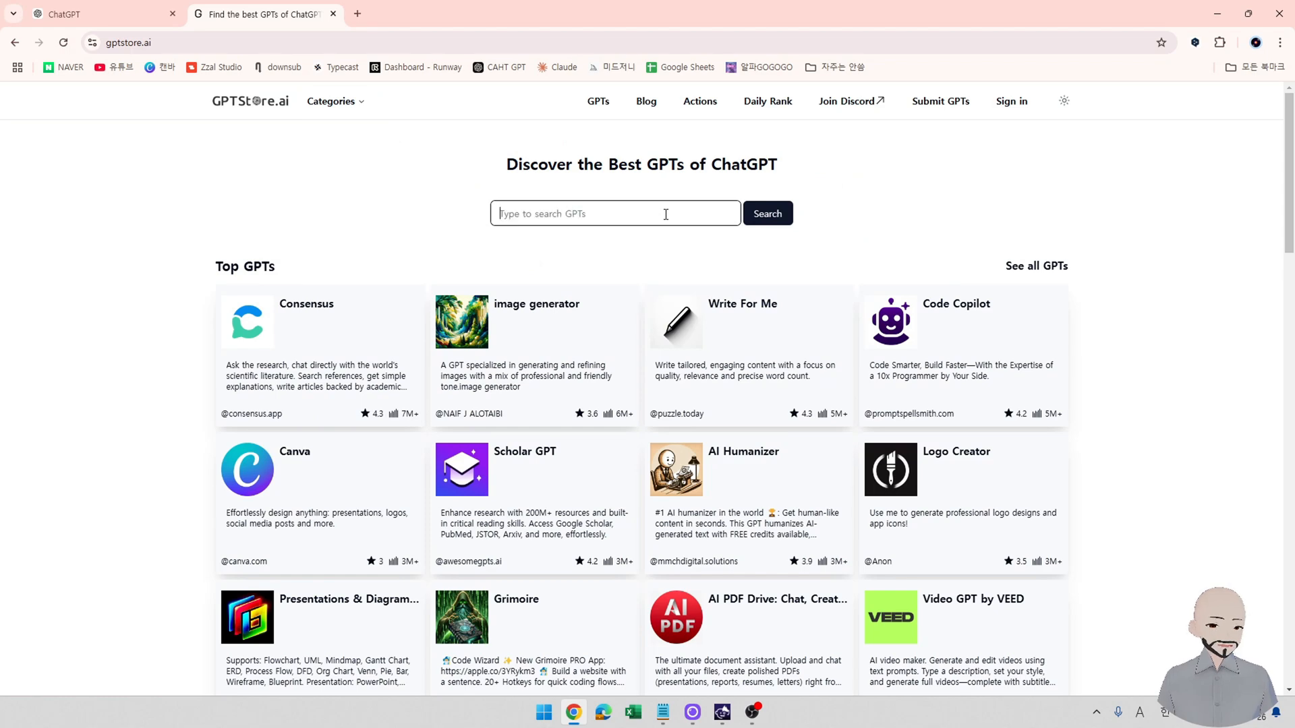
{"action": "type", "text": "SEO BLOG"}
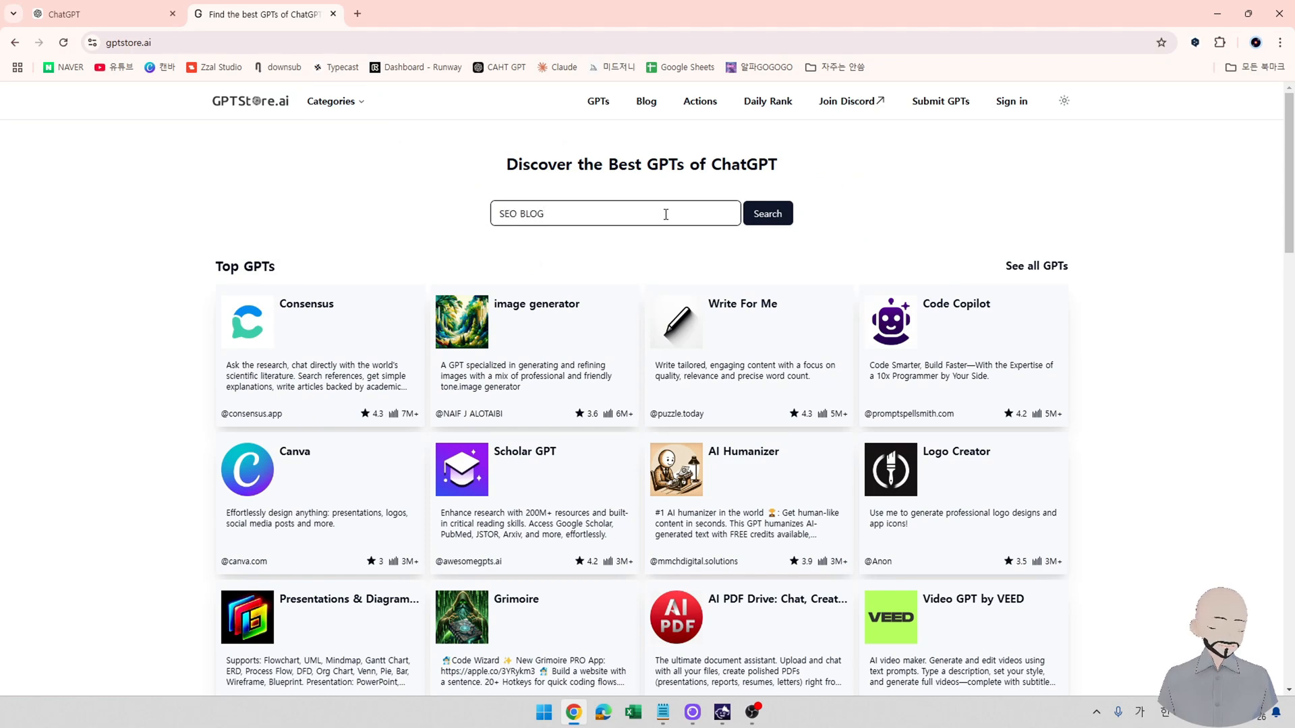
{"action": "left_click", "coordinate": [760, 214]}
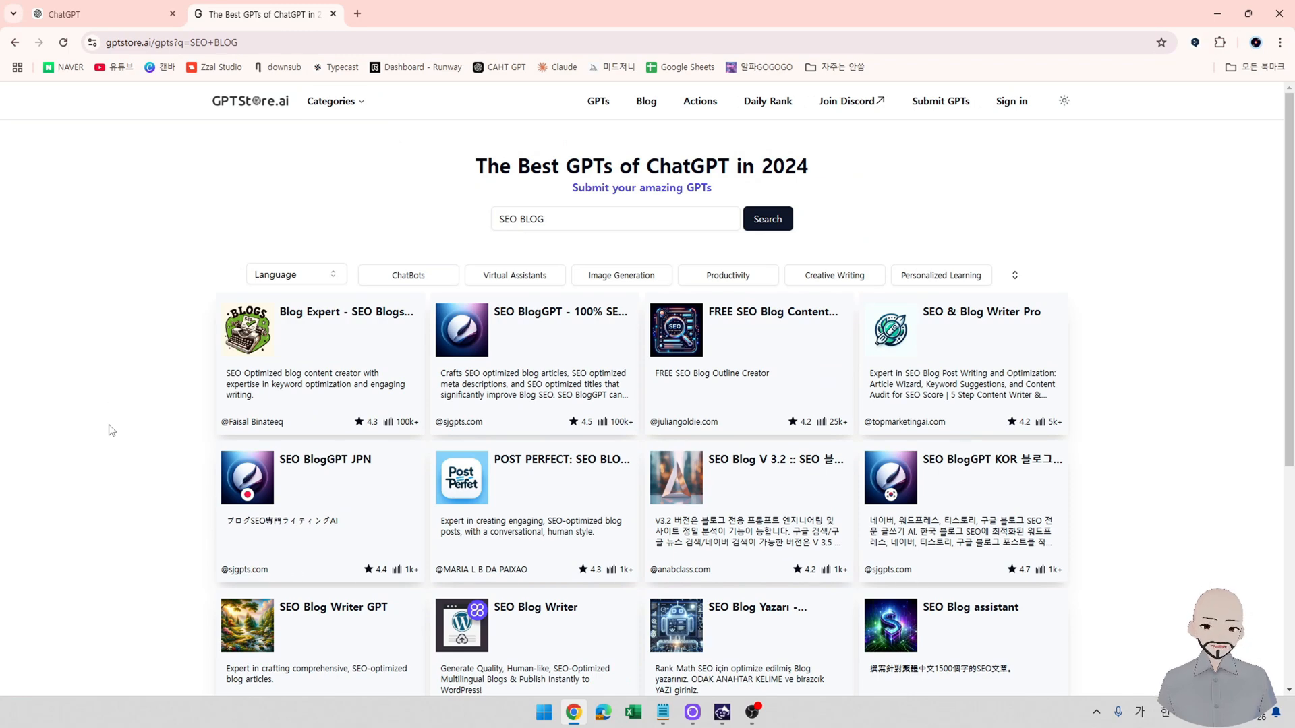
Open the "Blog Expert - SEO Blogs made easy!" listing and review its welcome message, features and conversation starters.
{"action": "left_click", "coordinate": [354, 316]}
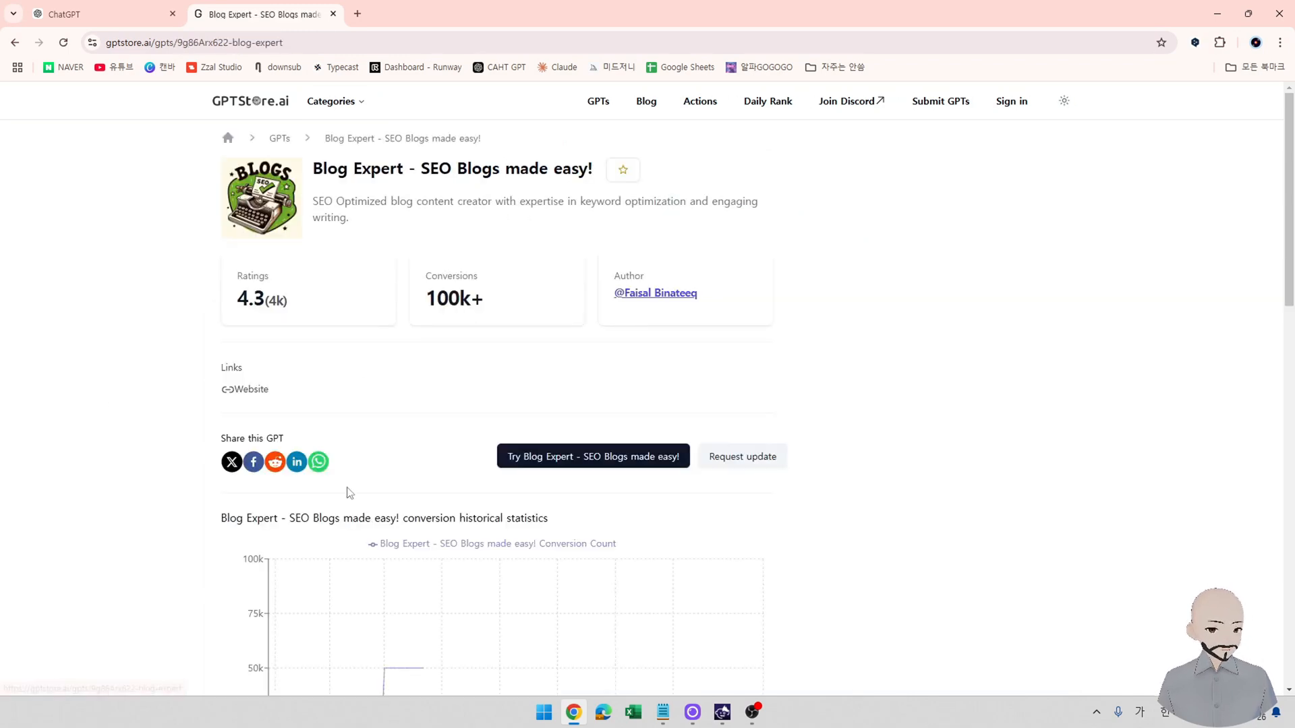
{"action": "scroll", "coordinate": [349, 490], "scroll_direction": "down", "scroll_amount": 5}
{"action": "scroll", "coordinate": [351, 497], "scroll_direction": "up", "scroll_amount": 3}
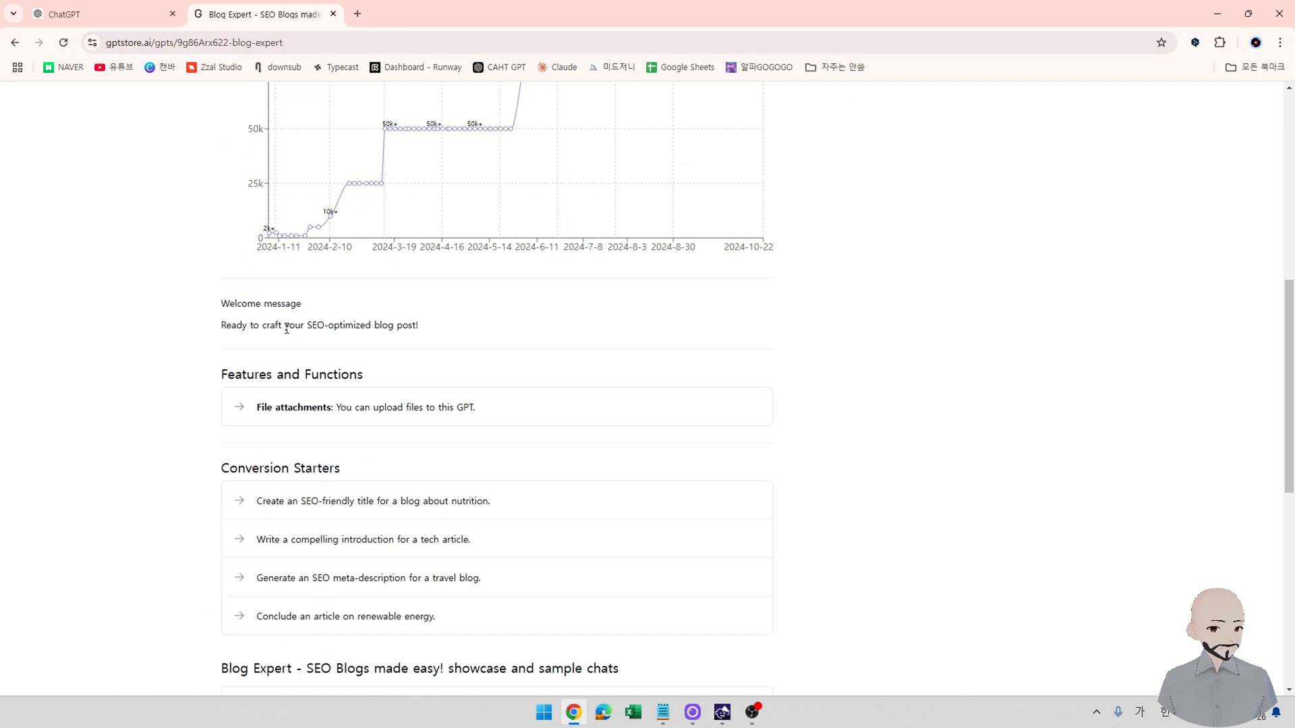
{"action": "scroll", "coordinate": [405, 411], "scroll_direction": "down", "scroll_amount": 3}
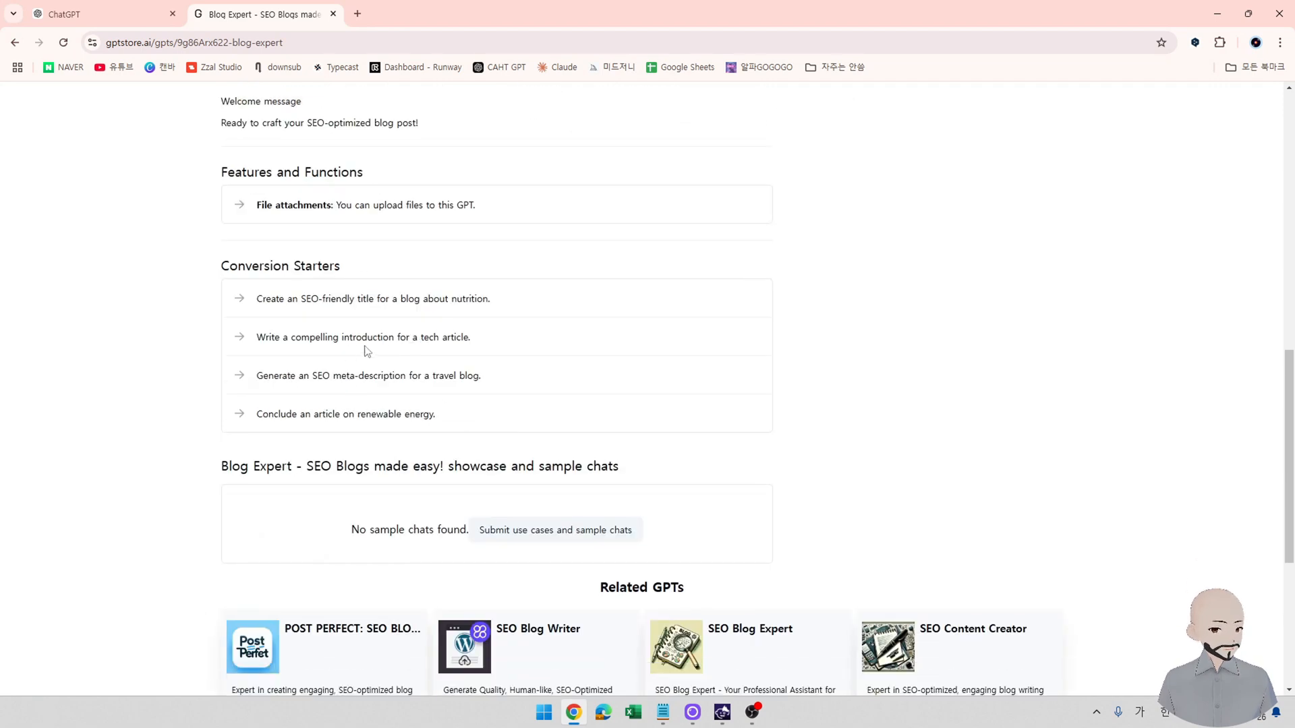
Go back to the "SEO BLOG" search results, open the "SEO BlogGPT - 100% SEO Optimized Blog Writer" listing and review its features.
{"action": "scroll", "coordinate": [283, 411], "scroll_direction": "up", "scroll_amount": 3}
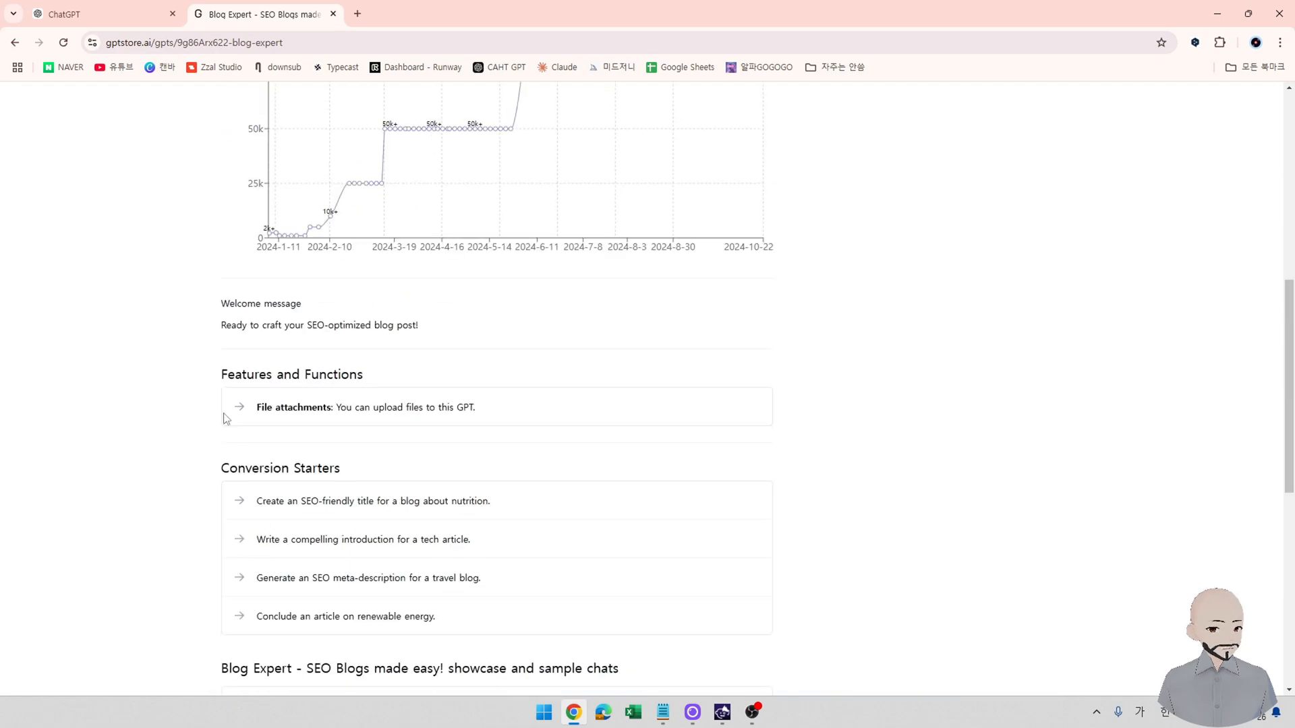
{"action": "left_click", "coordinate": [14, 42]}
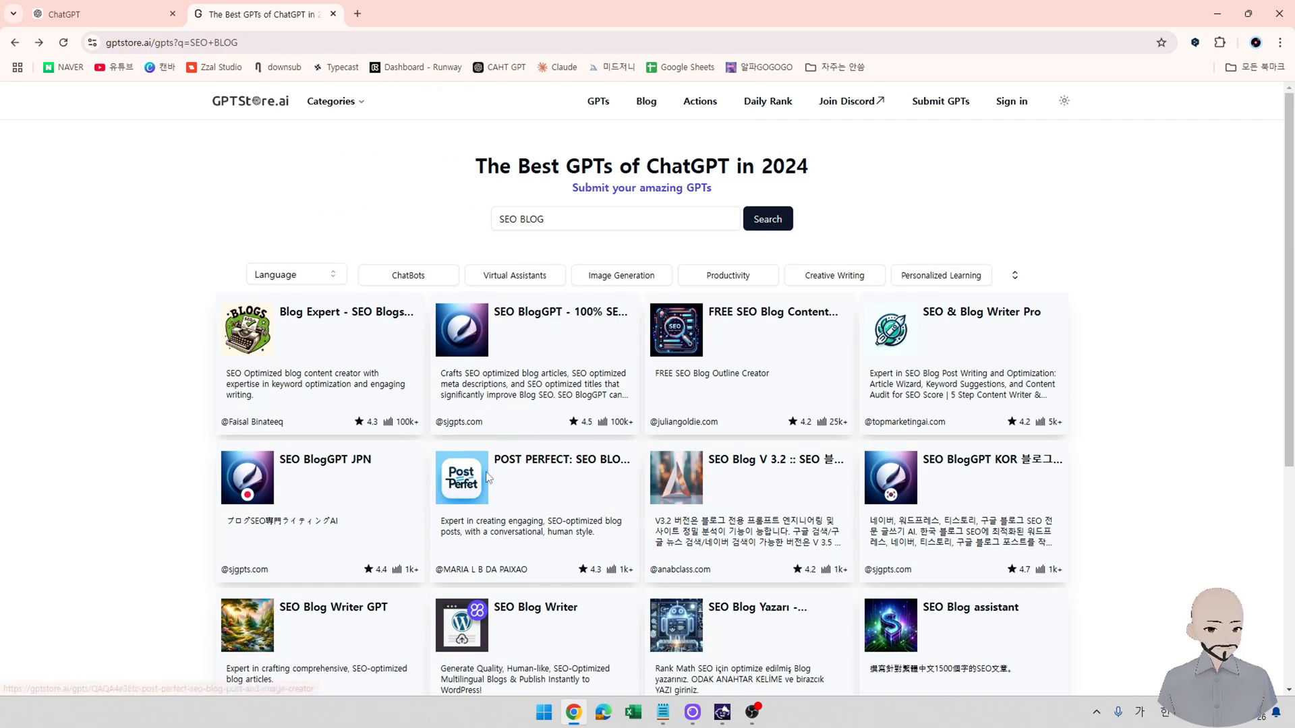
{"action": "left_click", "coordinate": [557, 310]}
{"action": "scroll", "coordinate": [477, 507], "scroll_direction": "down", "scroll_amount": 10}
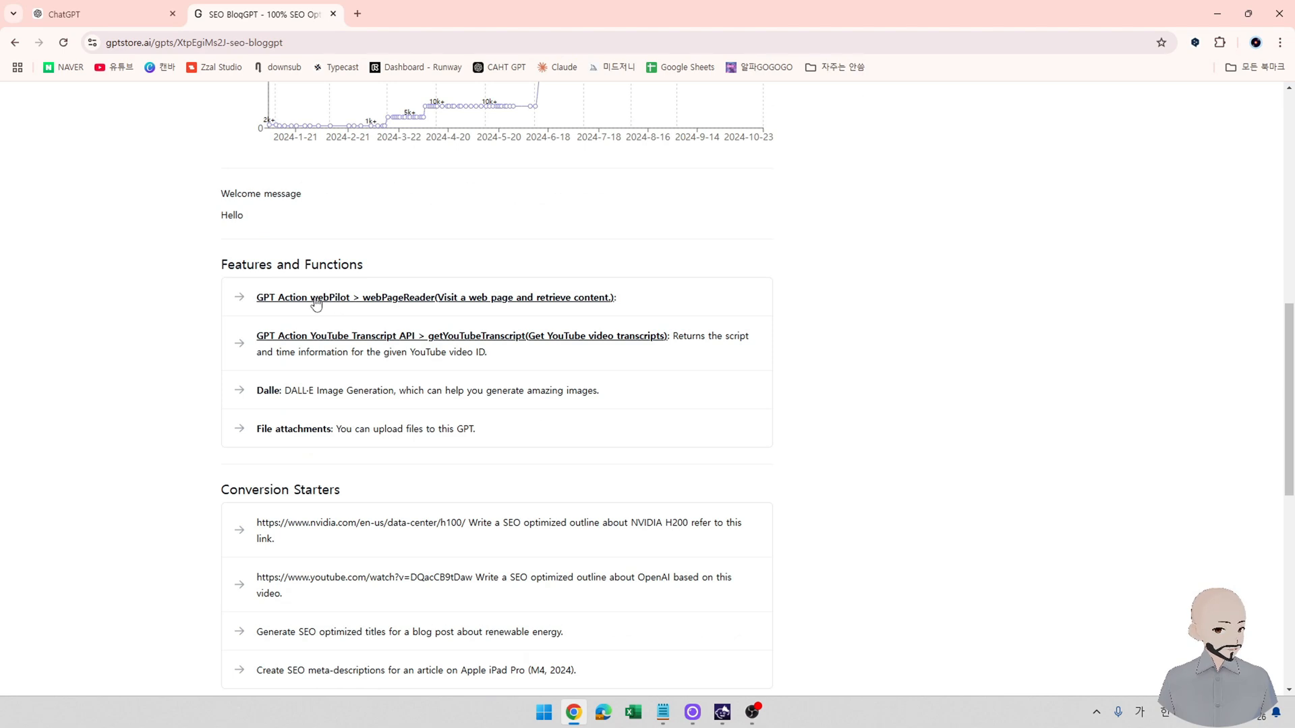
Open the action documentation of SEO BlogGPT and download the webPilot (v1.1) OpenAPI specification.
{"action": "left_click", "coordinate": [383, 342]}
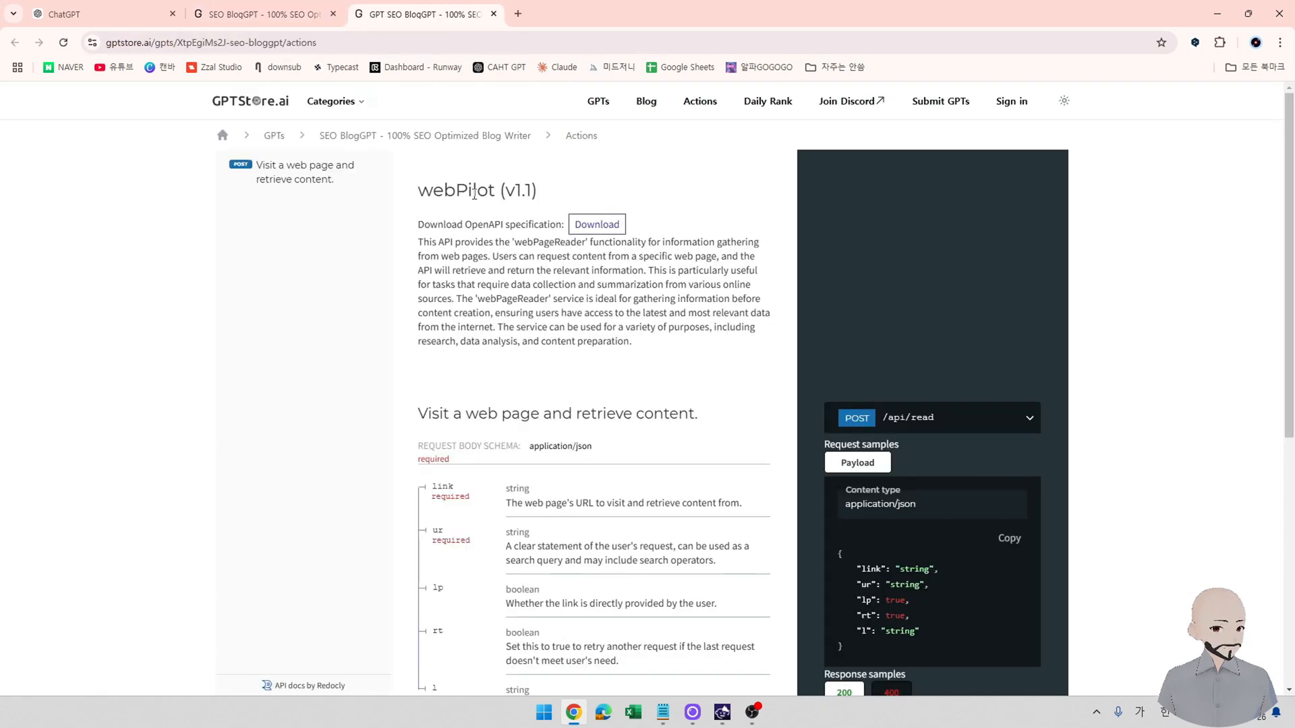
{"action": "scroll", "coordinate": [353, 497], "scroll_direction": "down", "scroll_amount": 4}
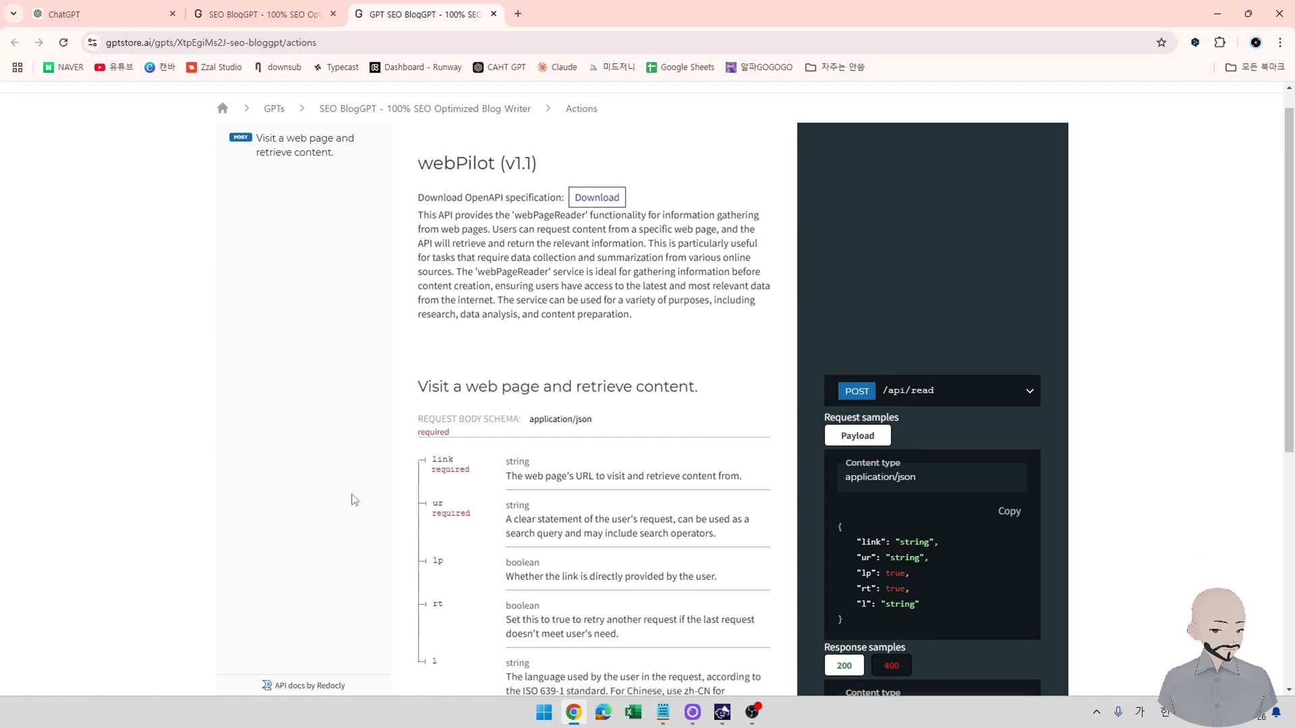
{"action": "scroll", "coordinate": [358, 497], "scroll_direction": "up", "scroll_amount": 5}
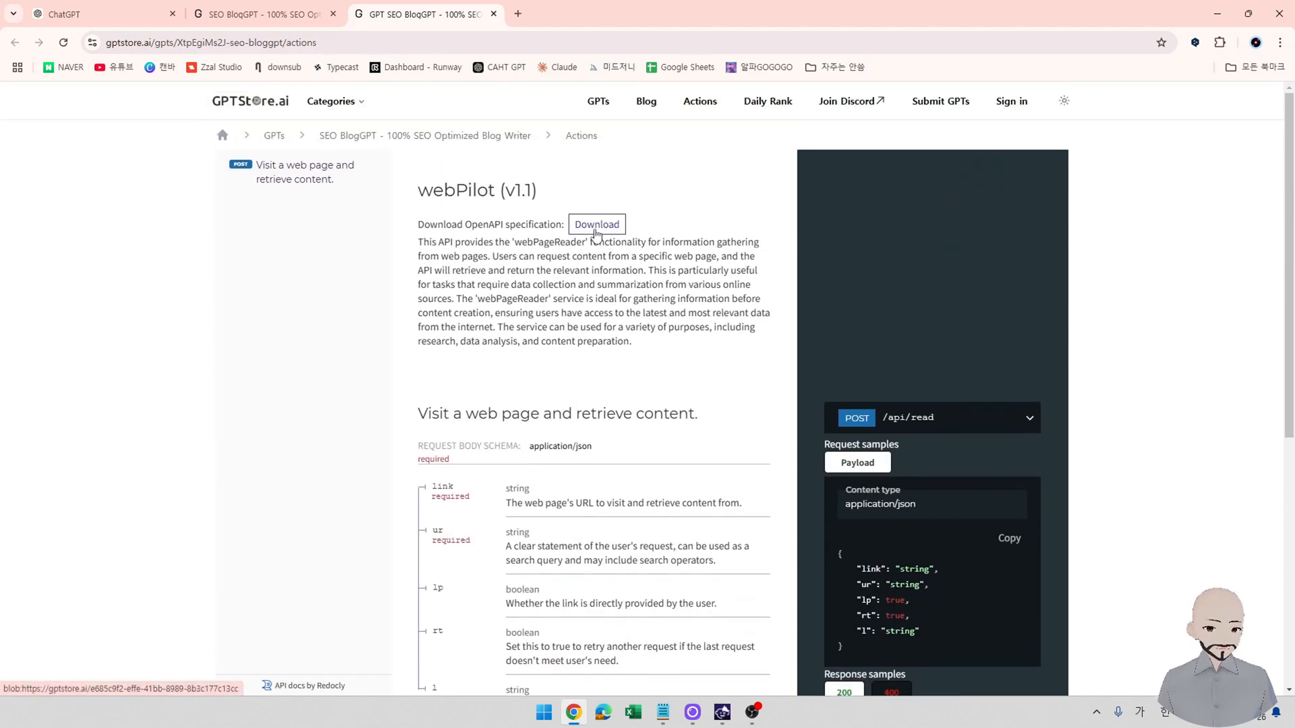
{"action": "left_click", "coordinate": [597, 224]}
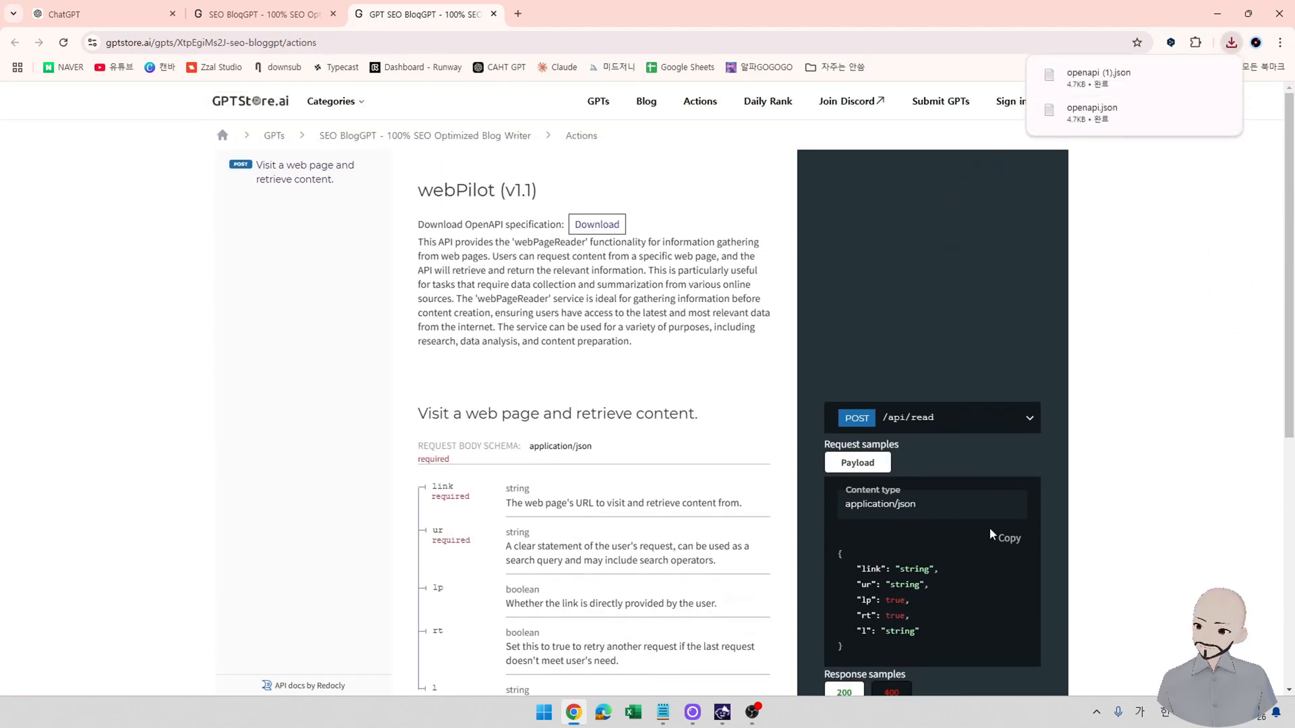
Open the downloaded "openapi (1).json" in Notepad, look through the schema and copy its entire contents.
{"action": "left_click", "coordinate": [663, 712]}
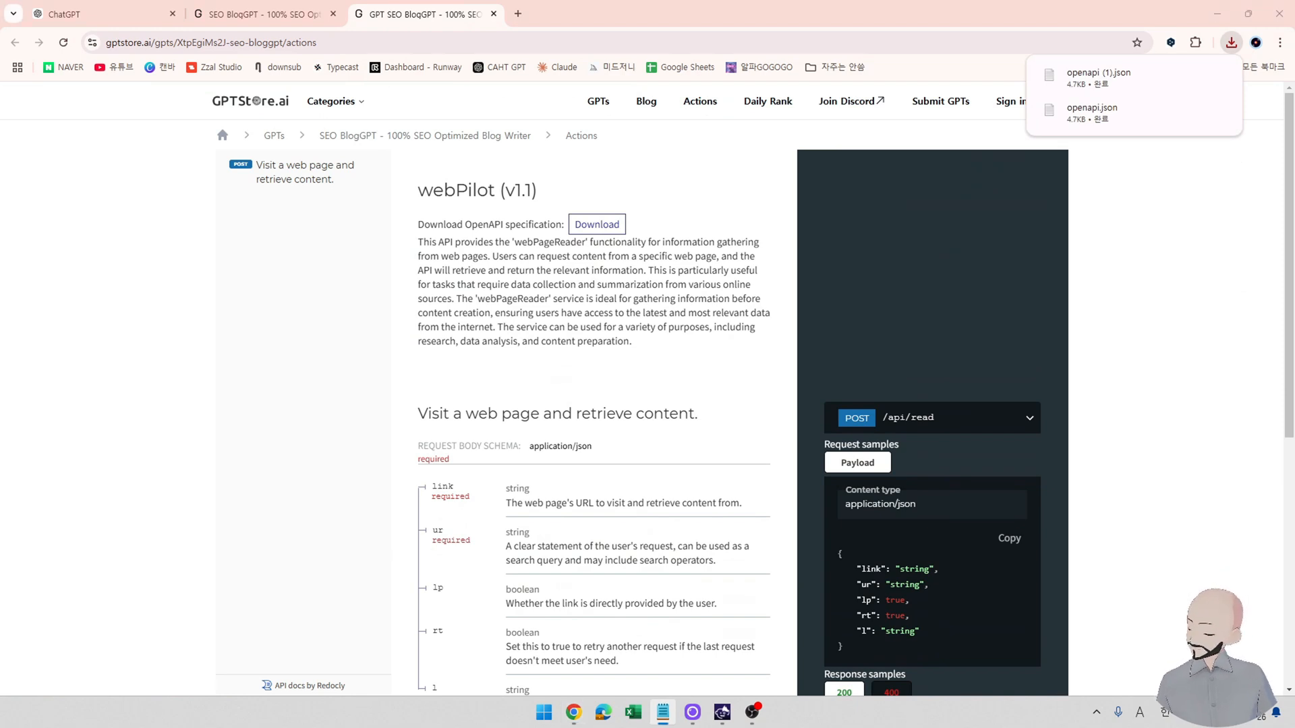
{"action": "left_click", "coordinate": [1032, 122]}
{"action": "left_click", "coordinate": [1120, 78]}
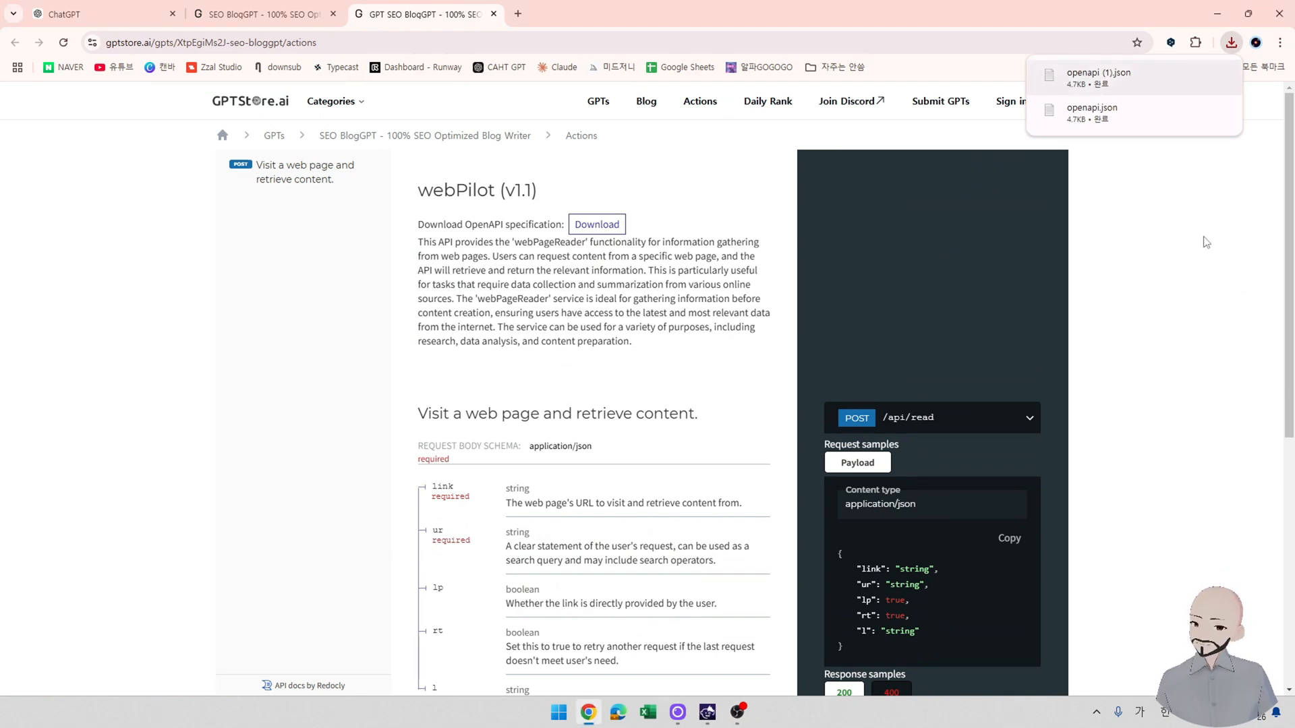
{"action": "left_click_drag", "start_coordinate": [1132, 131], "coordinate": [517, 89]}
{"action": "left_click", "coordinate": [497, 349]}
{"action": "scroll", "coordinate": [497, 348], "scroll_direction": "down", "scroll_amount": 20}
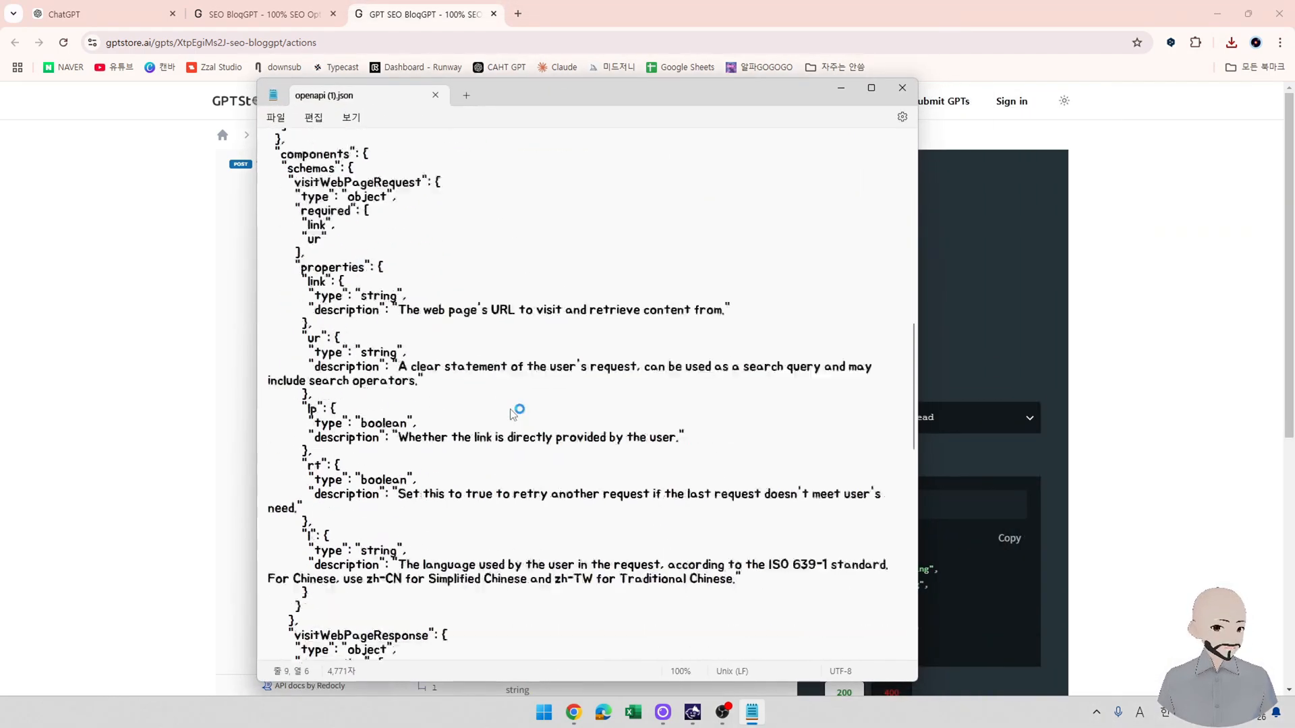
{"action": "scroll", "coordinate": [505, 412], "scroll_direction": "up", "scroll_amount": 10}
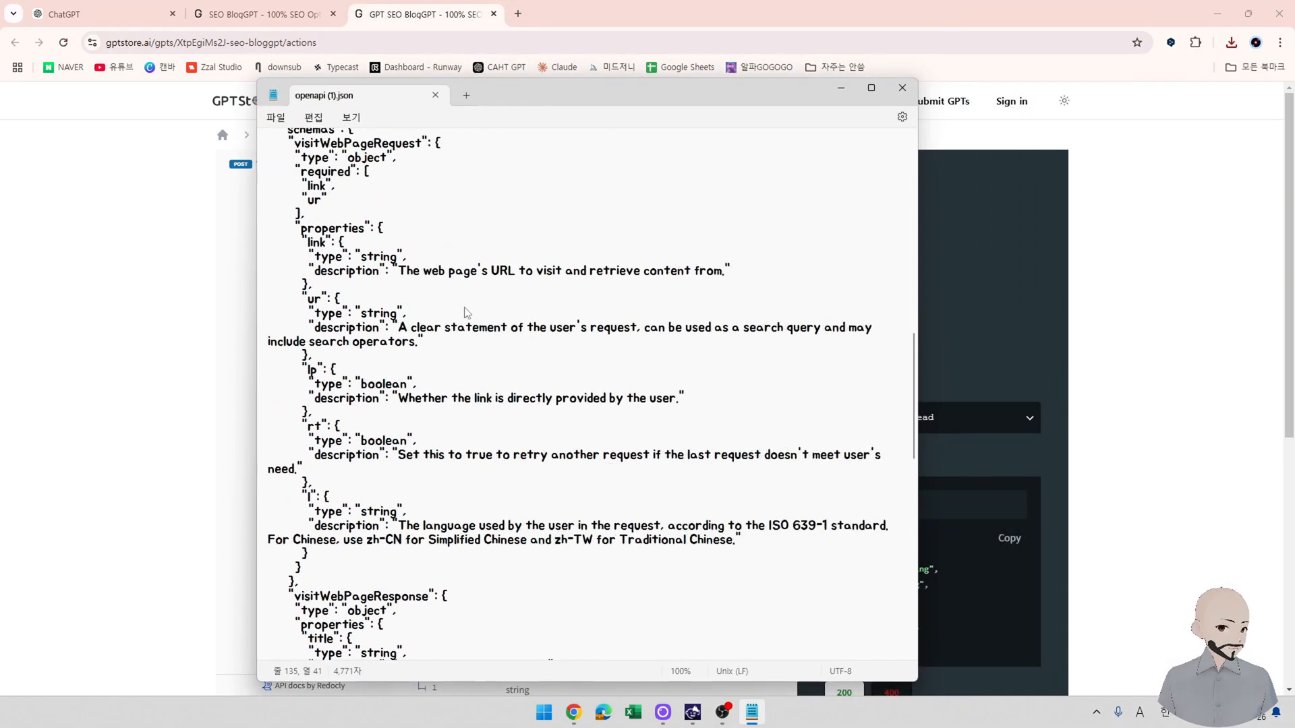
{"action": "key", "text": "ctrl+a"}
Switch to the ChatGPT GPT editor and replace the entire action schema with the copied webPilot specification.
{"action": "left_click", "coordinate": [108, 12]}
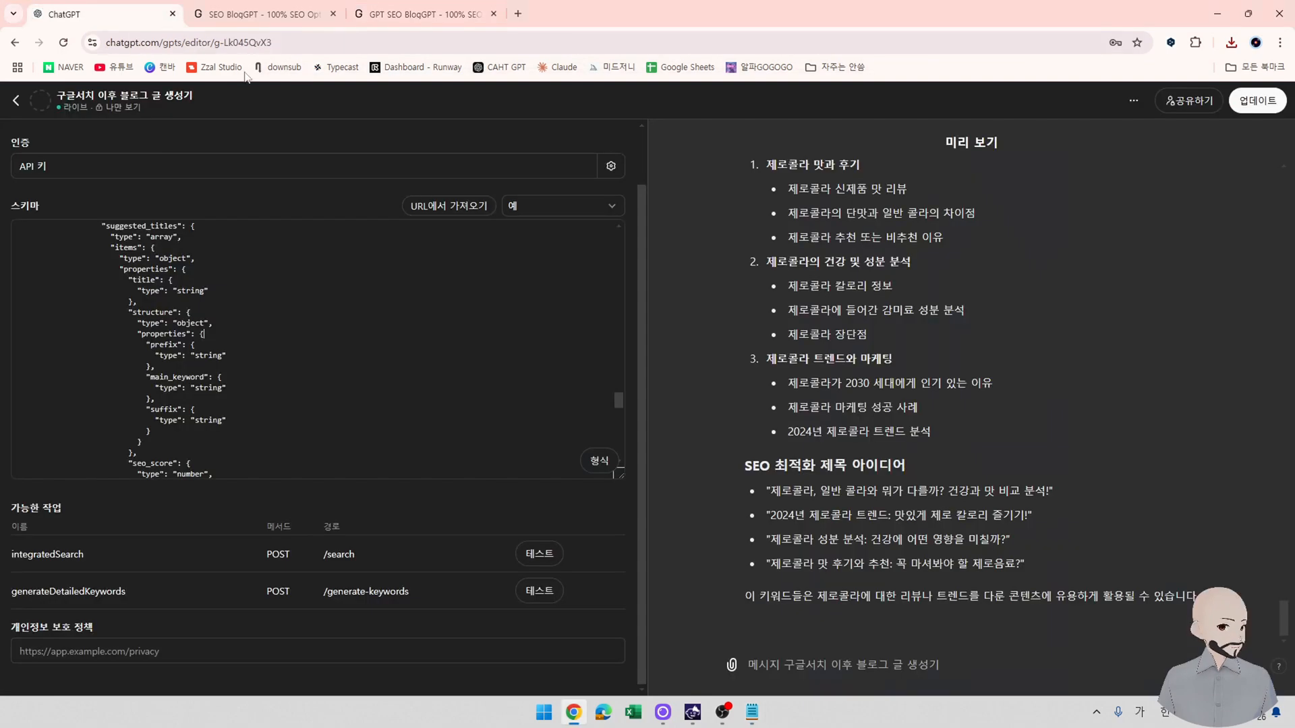
{"action": "left_click", "coordinate": [234, 347]}
{"action": "key", "text": "ctrl+a"}
{"action": "key", "text": "ctrl+v"}
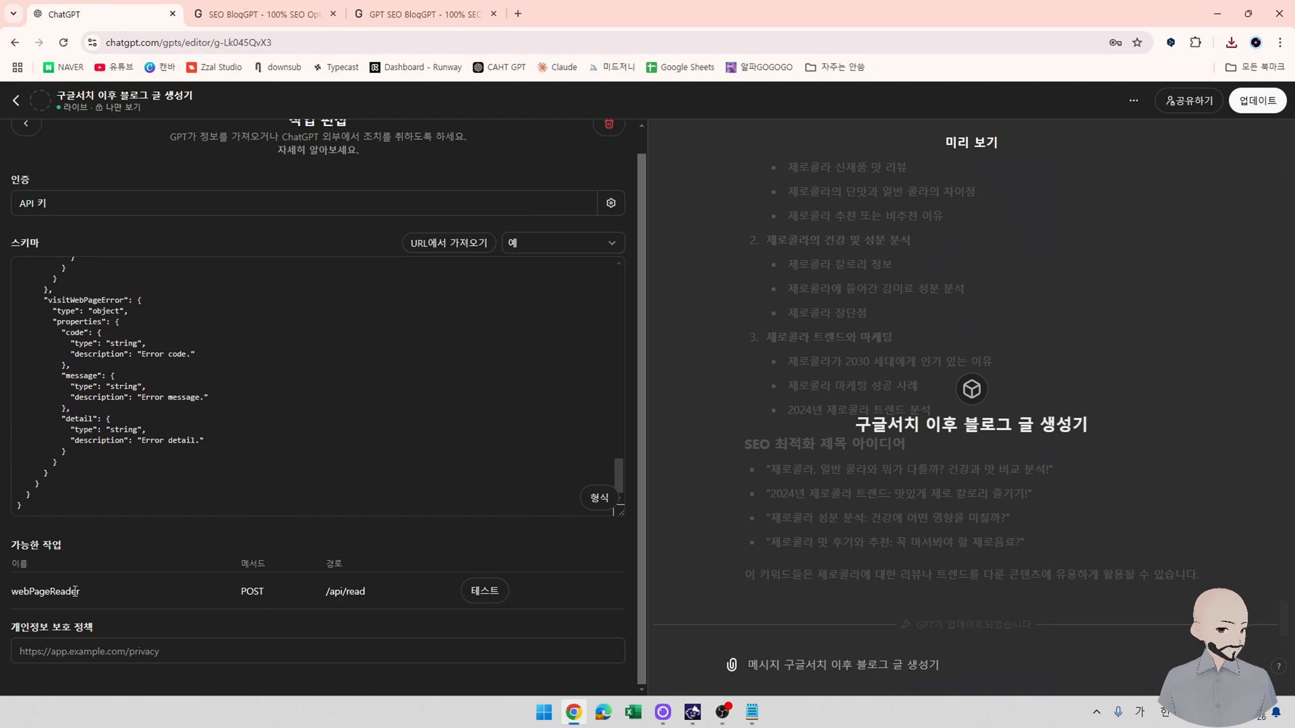
Test the webPageReader action, always allowing requests to gpts.webpilot.ai, and review the response in the preview.
{"action": "left_click", "coordinate": [482, 591]}
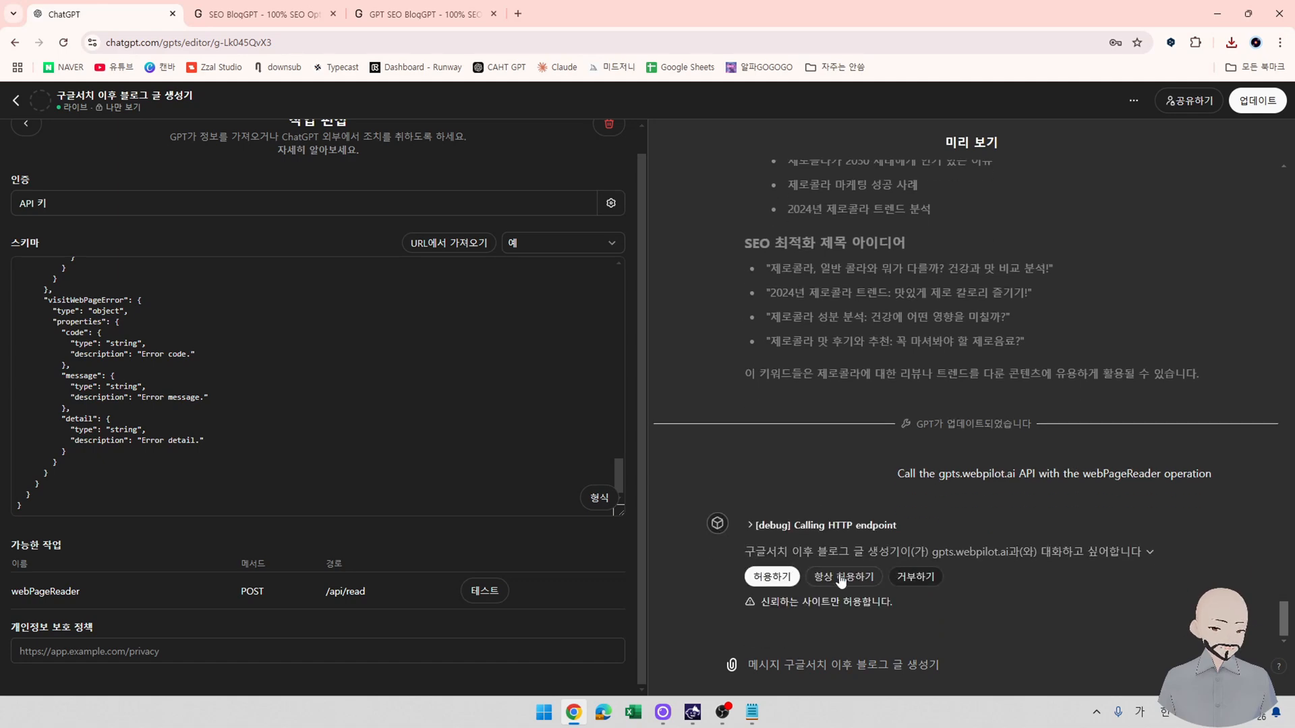
{"action": "double_click", "coordinate": [840, 575]}
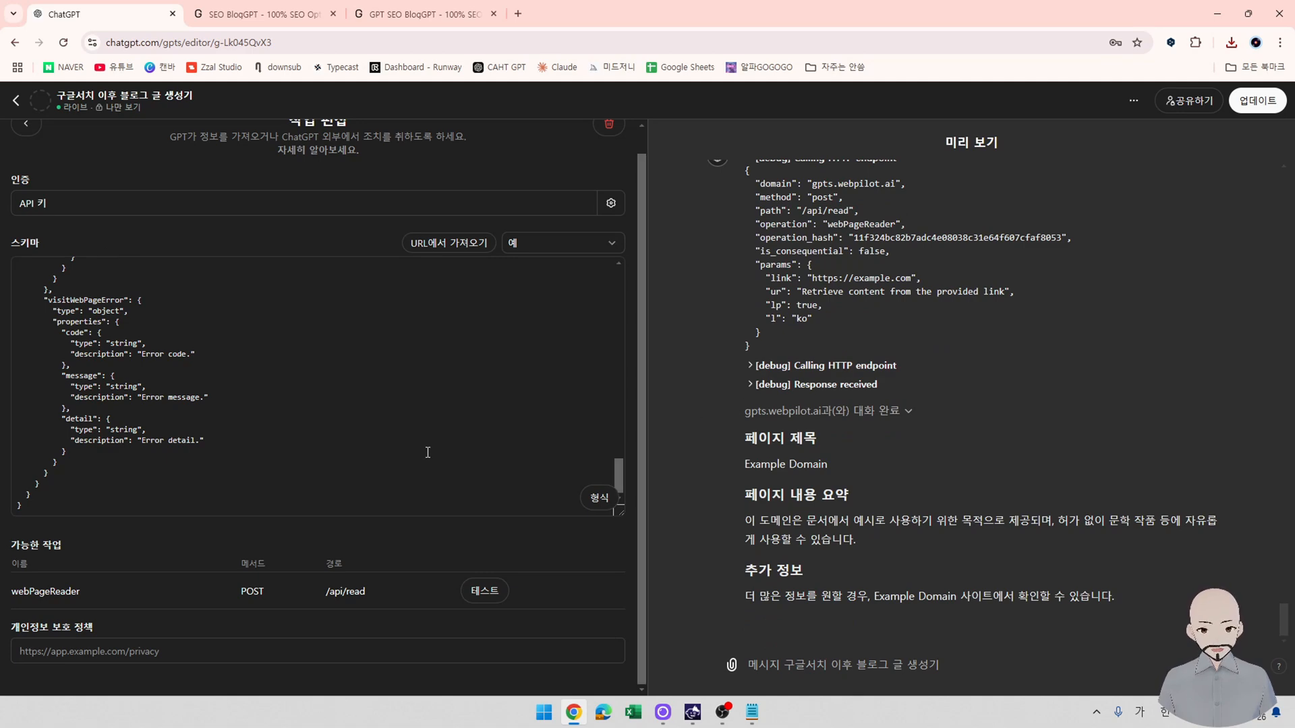
{"action": "scroll", "coordinate": [853, 533], "scroll_direction": "up", "scroll_amount": 5}
{"action": "scroll", "coordinate": [853, 533], "scroll_direction": "down", "scroll_amount": 5}
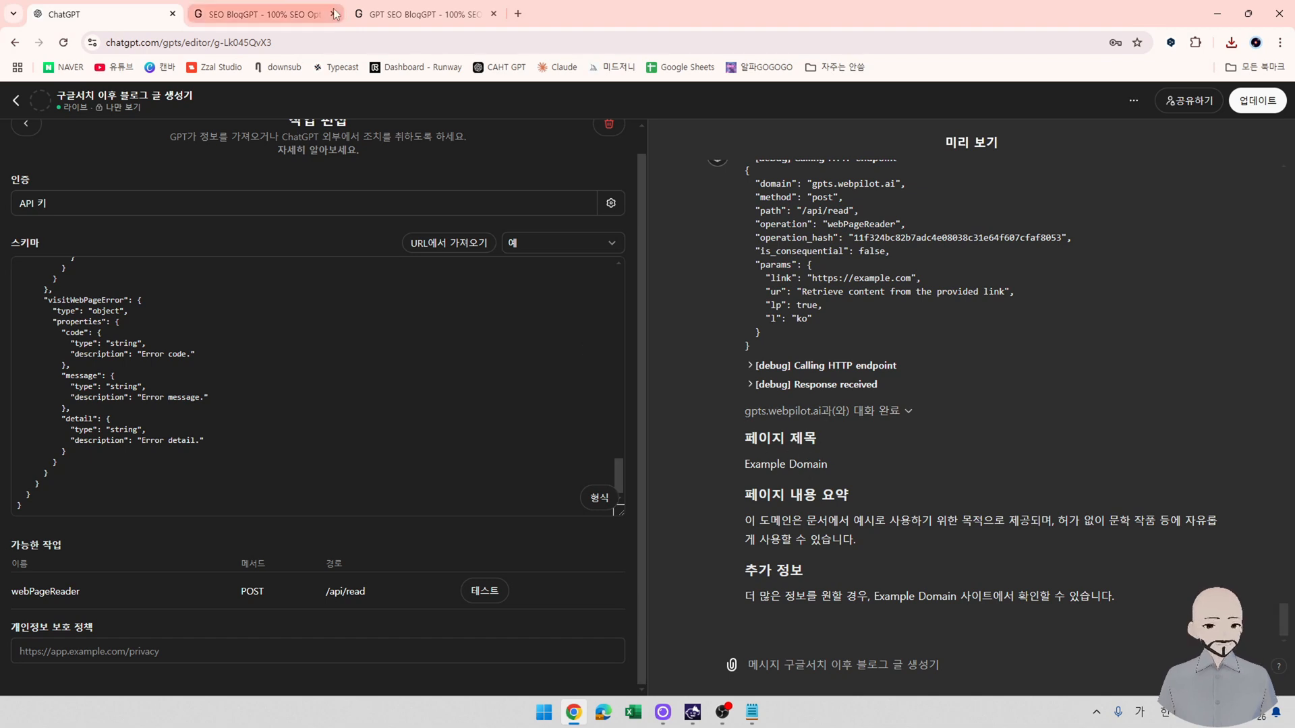
Return to the GPTStore.ai home page and search the store for "네이버".
{"action": "left_click", "coordinate": [431, 14]}
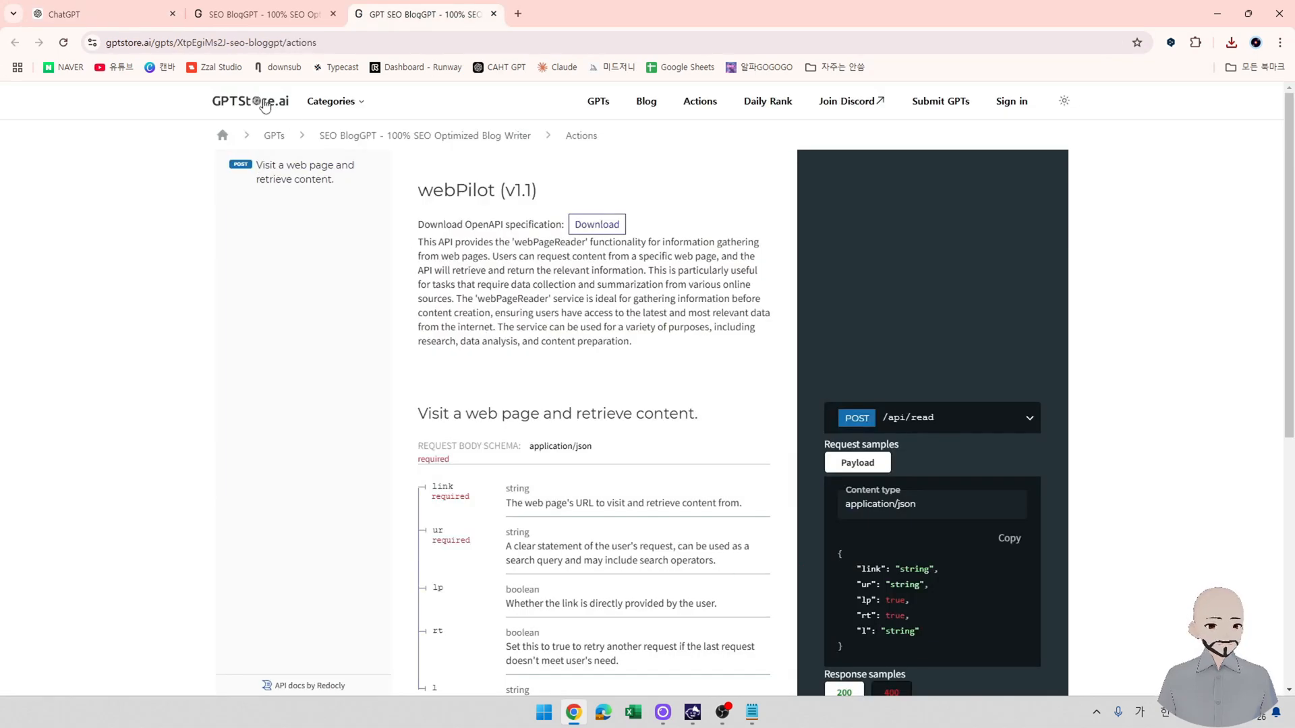
{"action": "left_click", "coordinate": [330, 103]}
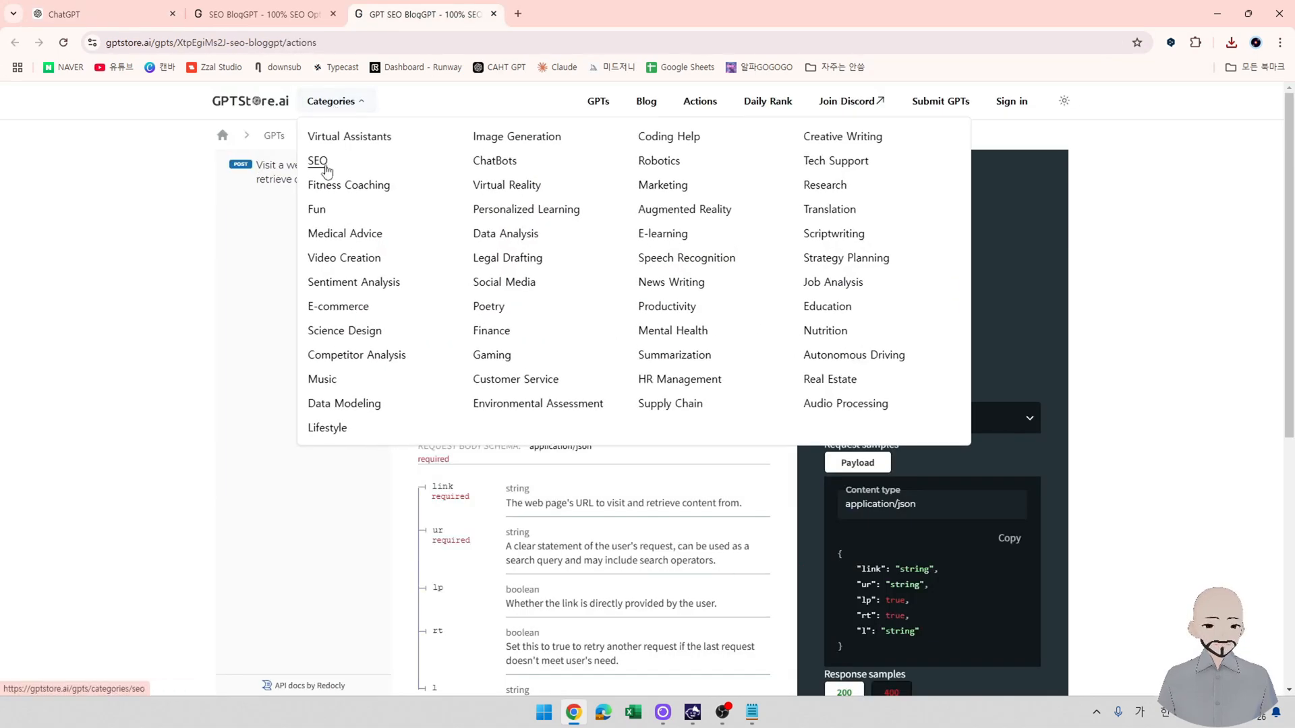
{"action": "left_click", "coordinate": [246, 103]}
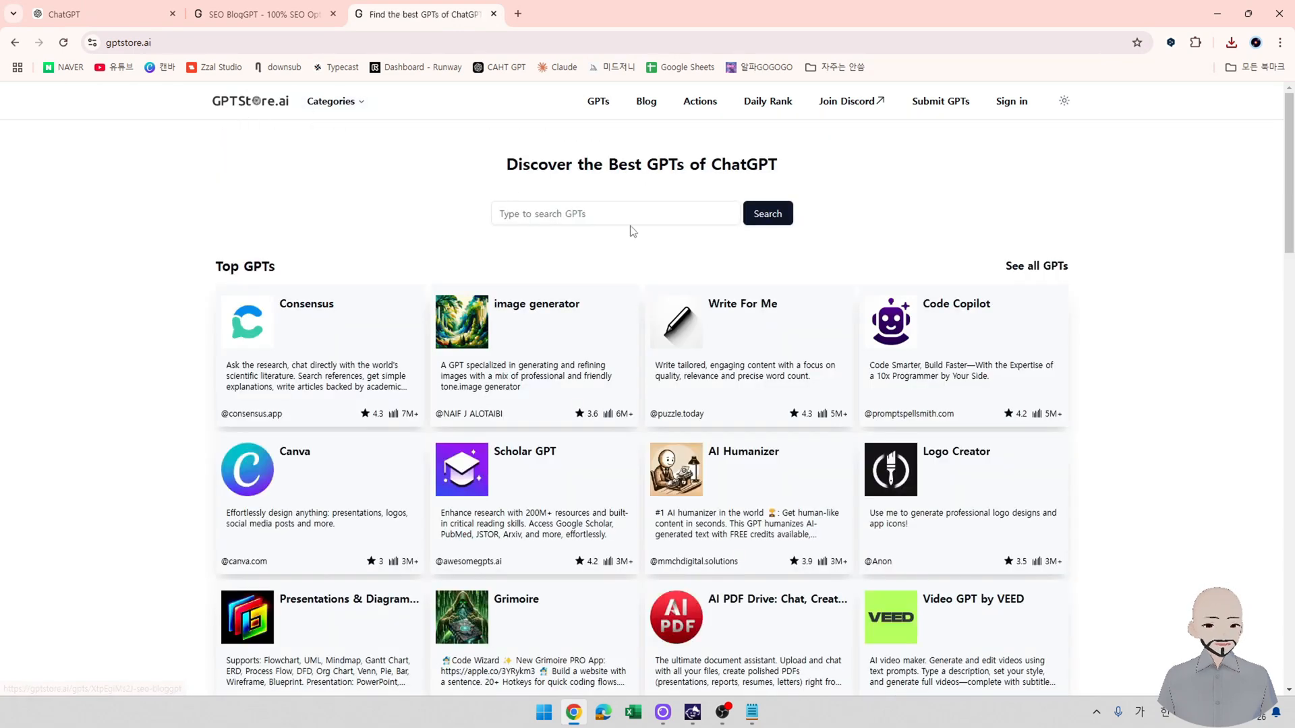
{"action": "left_click", "coordinate": [625, 220]}
{"action": "type", "text": "ㄴㅔ"}
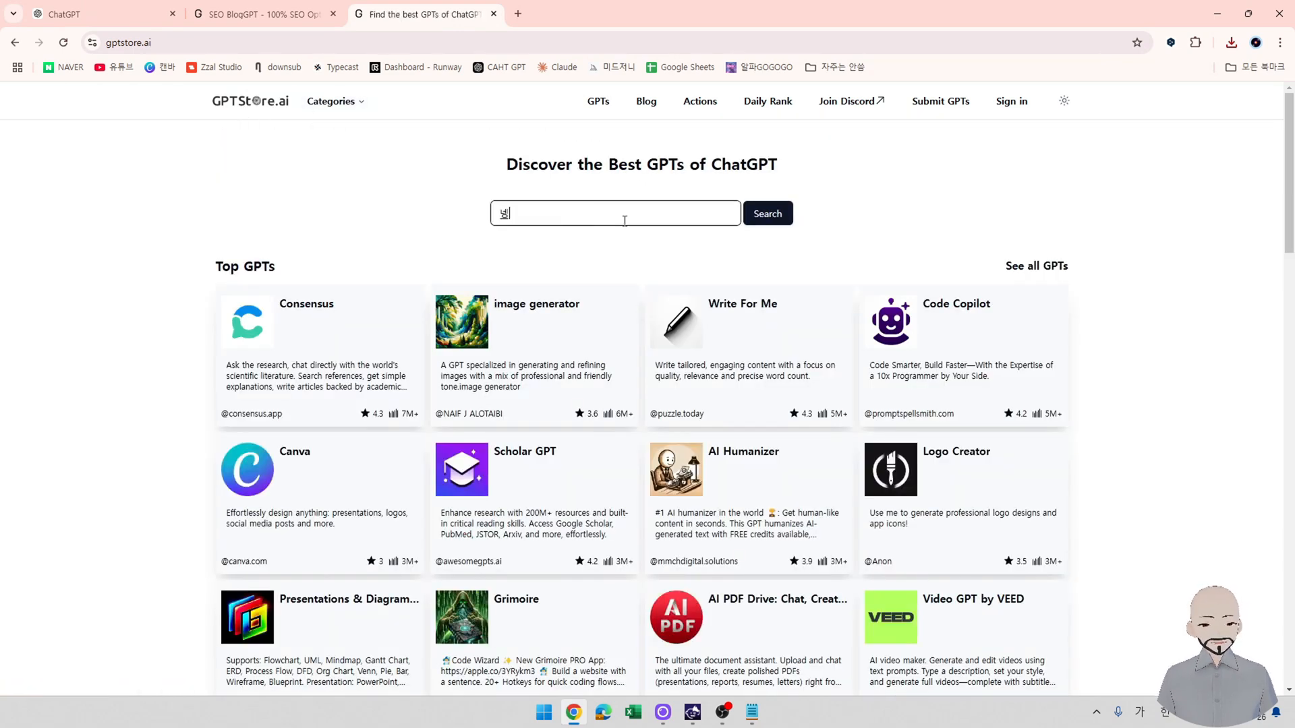
{"action": "type", "text": "이버"}
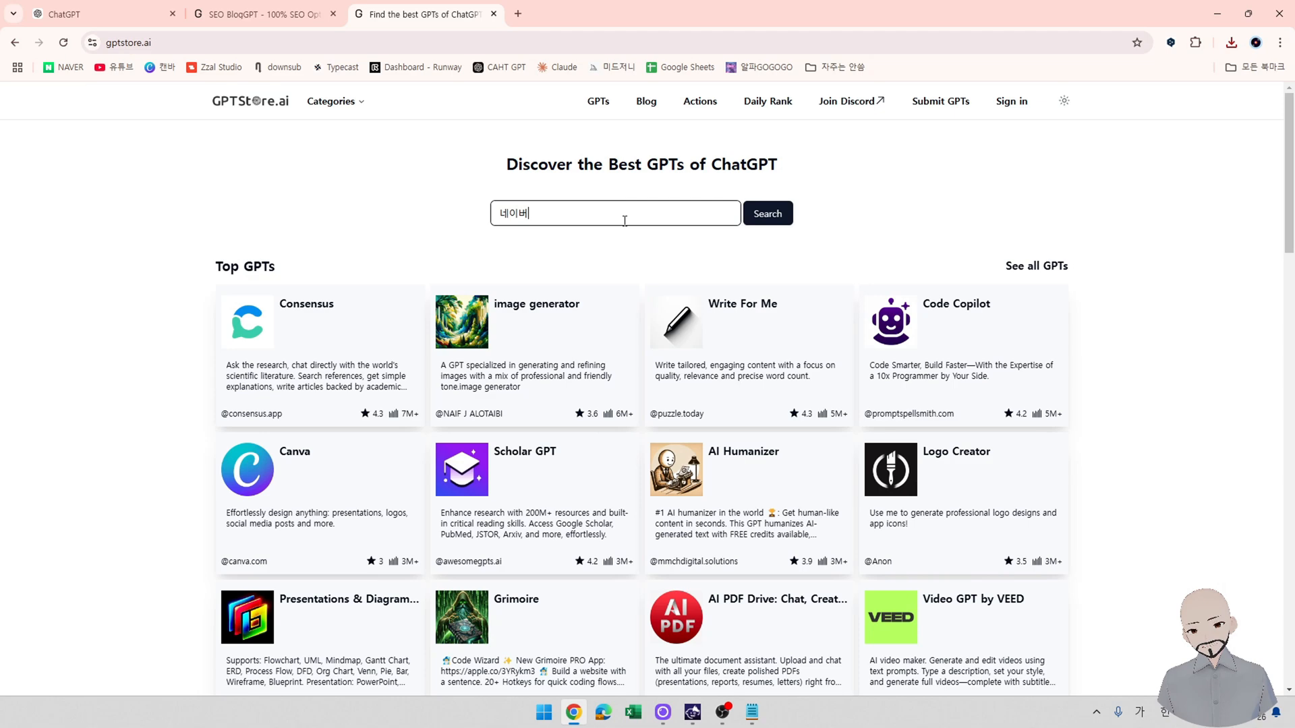
{"action": "left_click", "coordinate": [771, 224]}
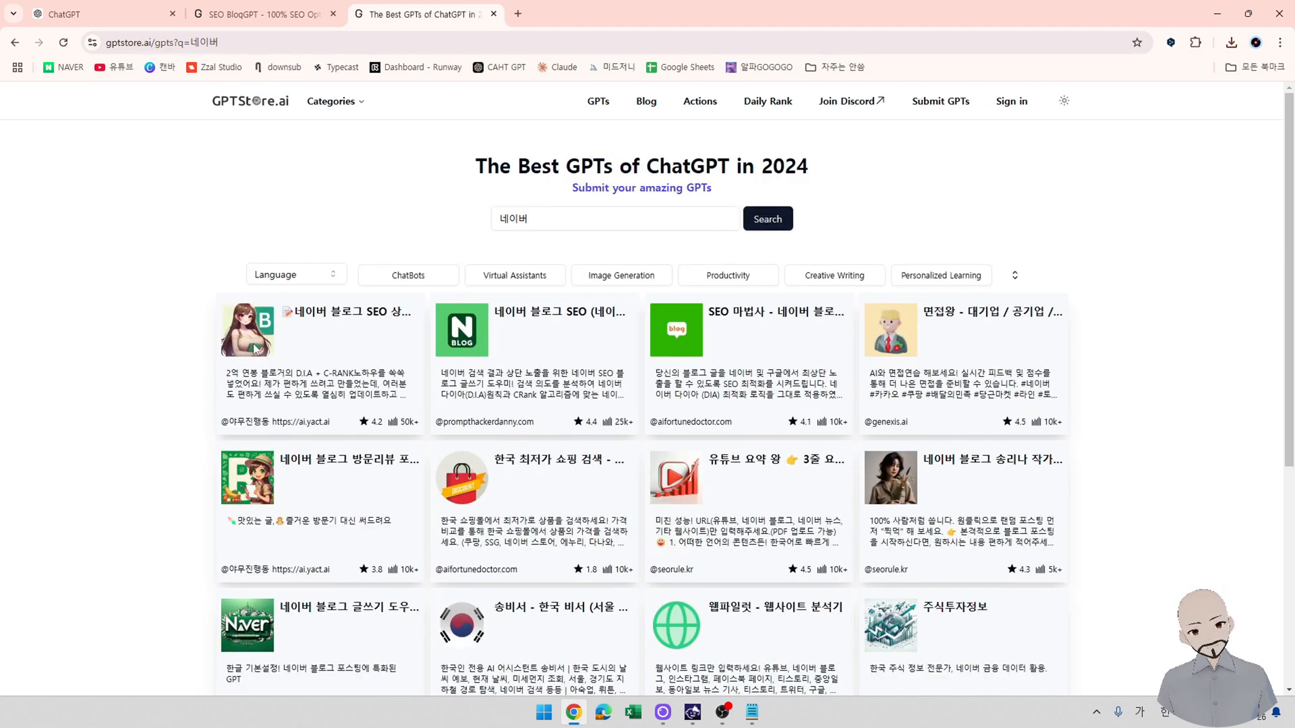
Open the "네이버 블로그 SEO 상위1프로가 대신 써드려요" listing and examine its conversions and the Keymate.AI Web Search API actions it uses.
{"action": "left_click", "coordinate": [365, 319]}
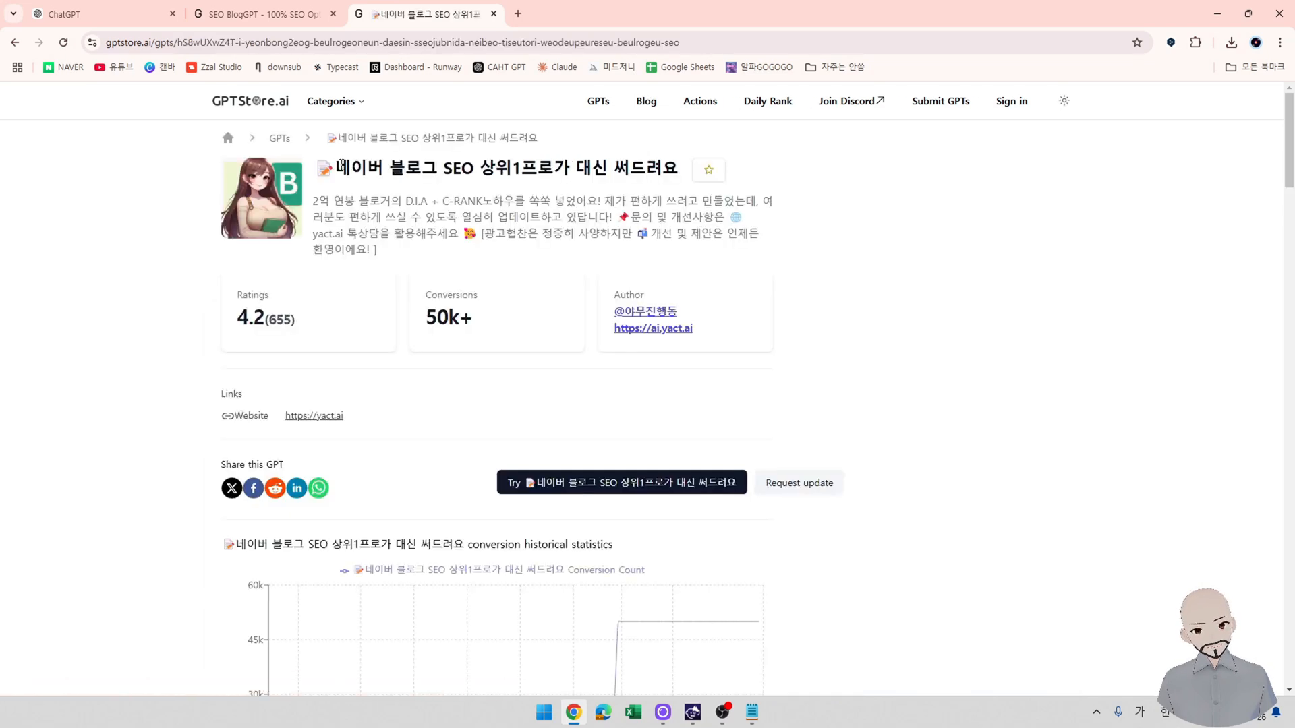
{"action": "left_click_drag", "start_coordinate": [341, 164], "coordinate": [640, 169]}
{"action": "left_click", "coordinate": [449, 314]}
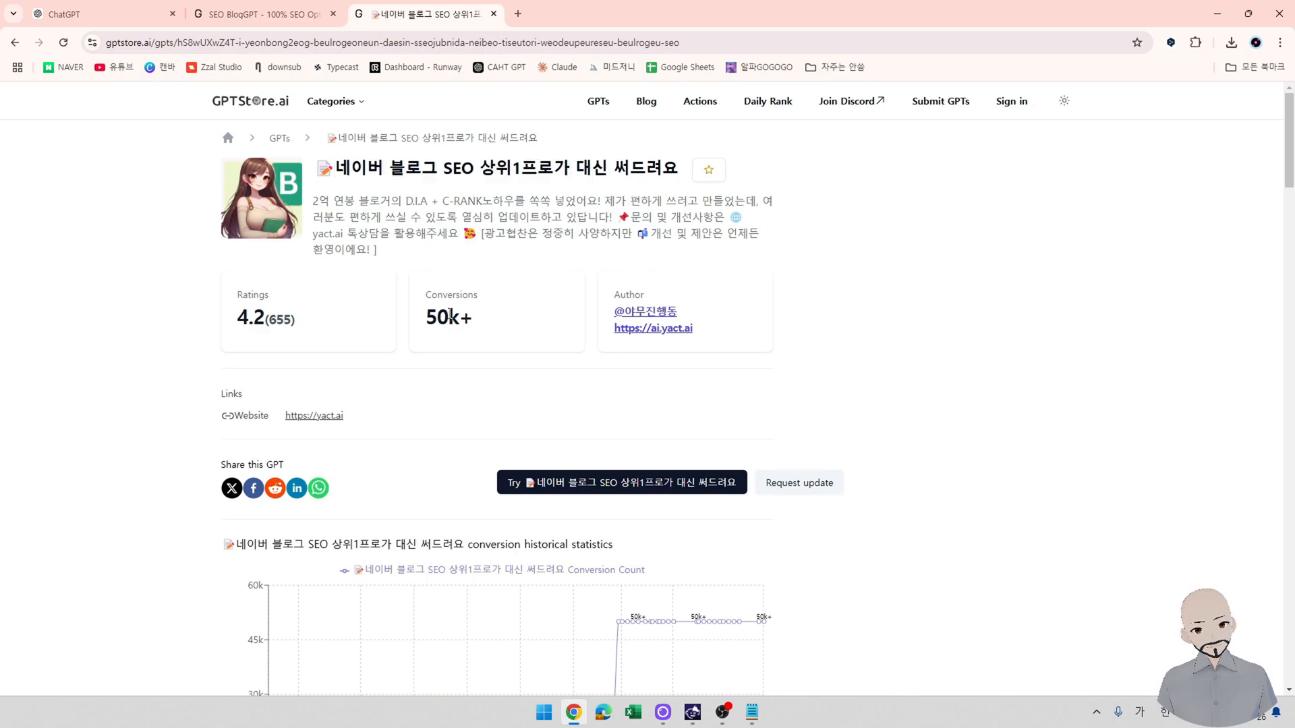
{"action": "scroll", "coordinate": [450, 314], "scroll_direction": "down", "scroll_amount": 10}
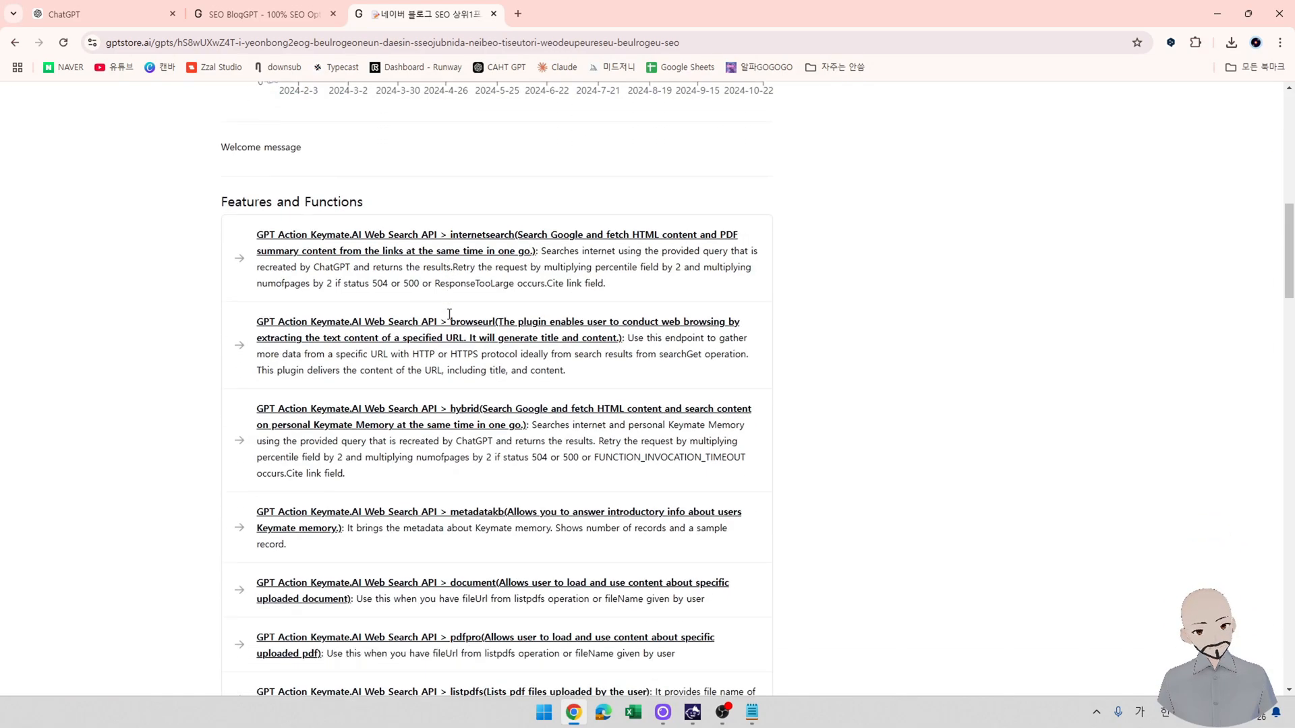
{"action": "scroll", "coordinate": [450, 314], "scroll_direction": "down", "scroll_amount": 7}
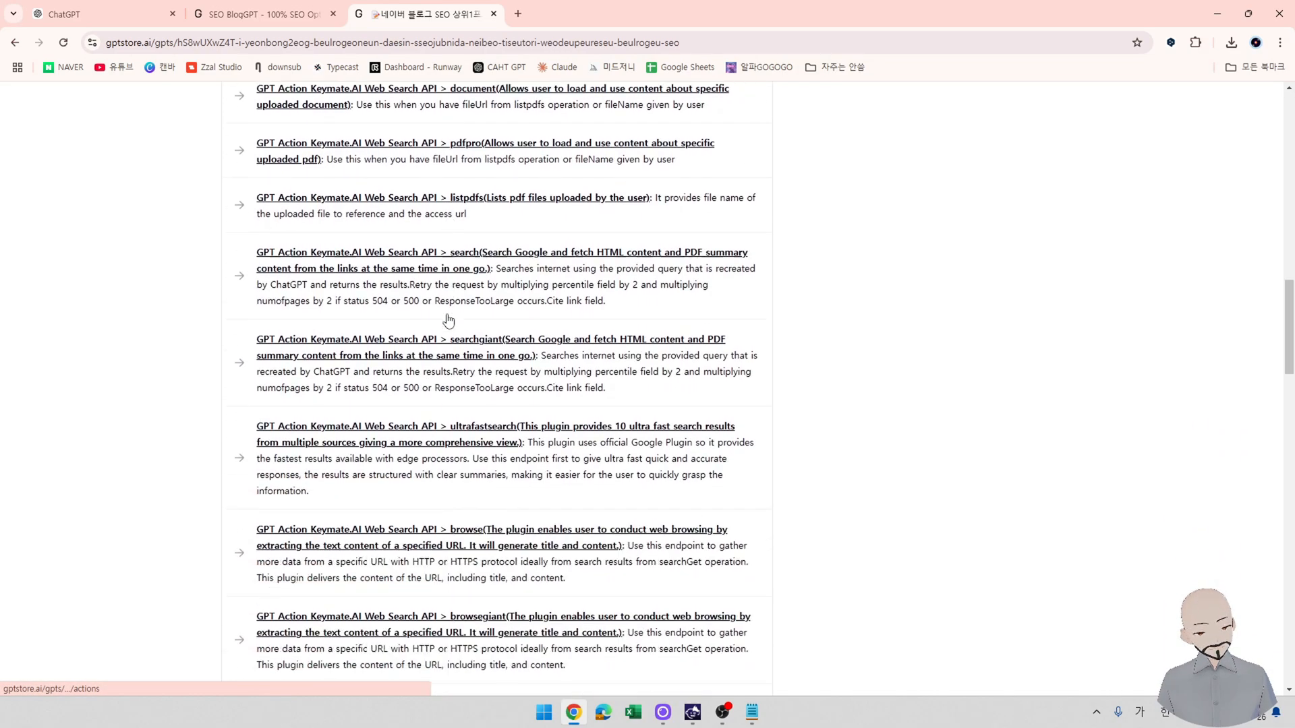
{"action": "scroll", "coordinate": [449, 319], "scroll_direction": "down", "scroll_amount": 9}
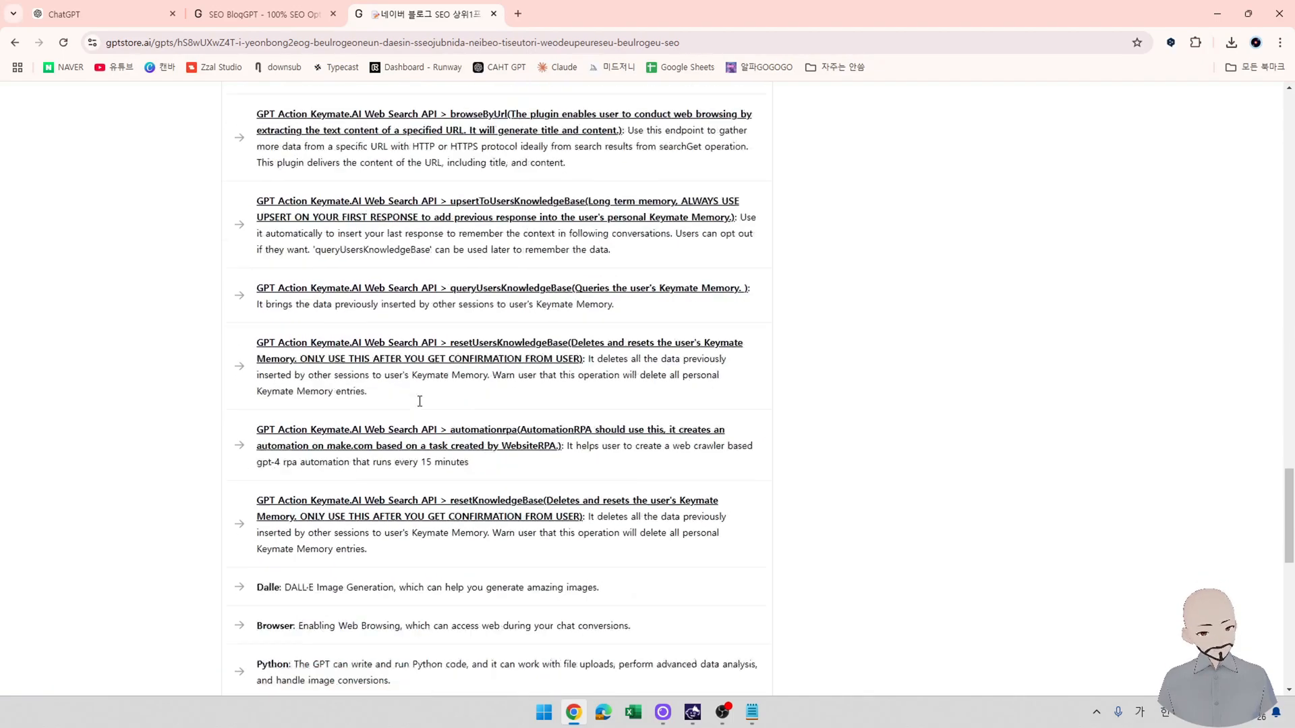
{"action": "scroll", "coordinate": [419, 401], "scroll_direction": "down", "scroll_amount": 3}
{"action": "scroll", "coordinate": [458, 513], "scroll_direction": "up", "scroll_amount": 3}
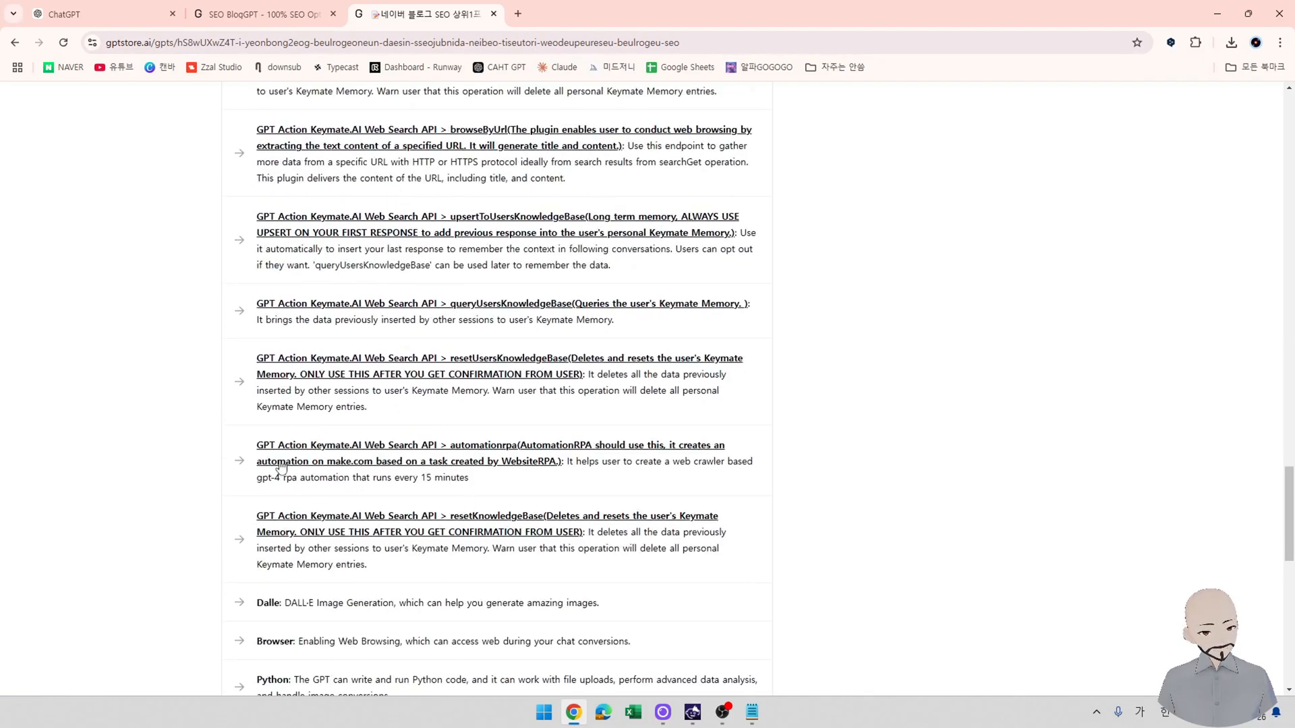
{"action": "scroll", "coordinate": [270, 432], "scroll_direction": "up", "scroll_amount": 20}
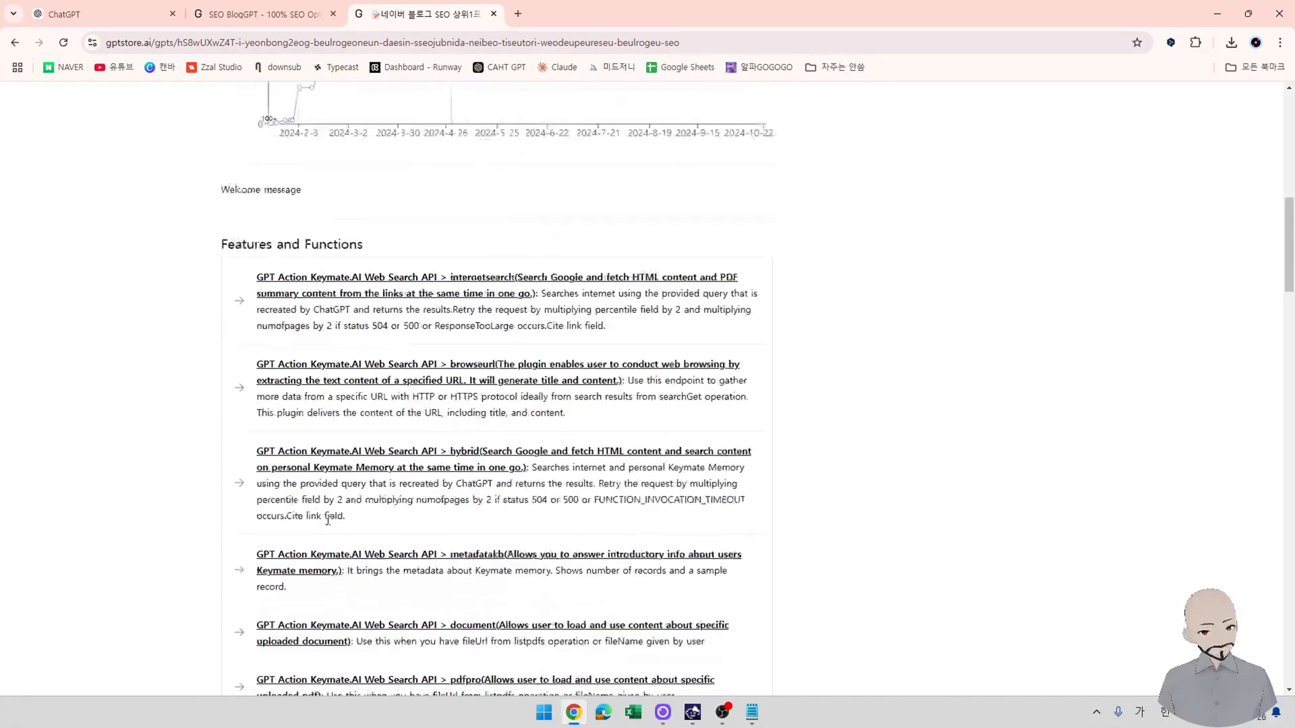
{"action": "scroll", "coordinate": [333, 539], "scroll_direction": "down", "scroll_amount": 5}
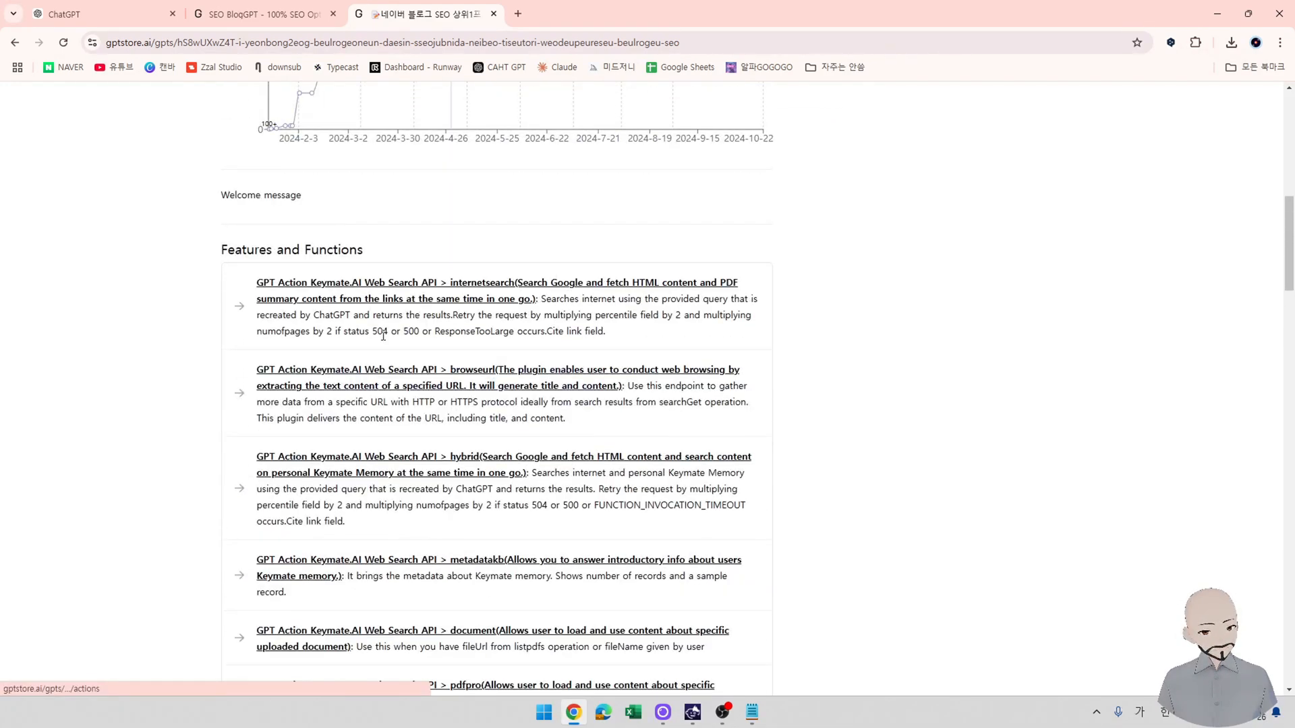
Translate the listing page from English to Korean with DeepL and read the translated features and functions.
{"action": "left_click", "coordinate": [1171, 43]}
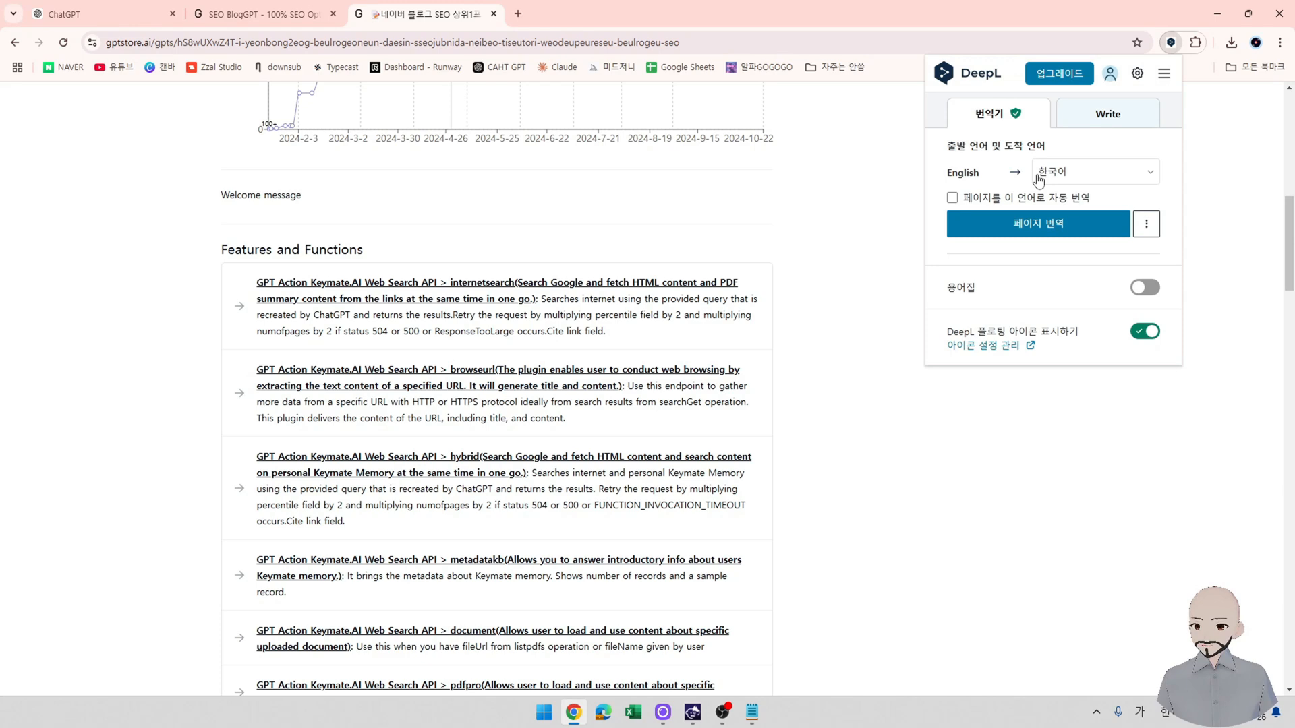
{"action": "left_click", "coordinate": [307, 250]}
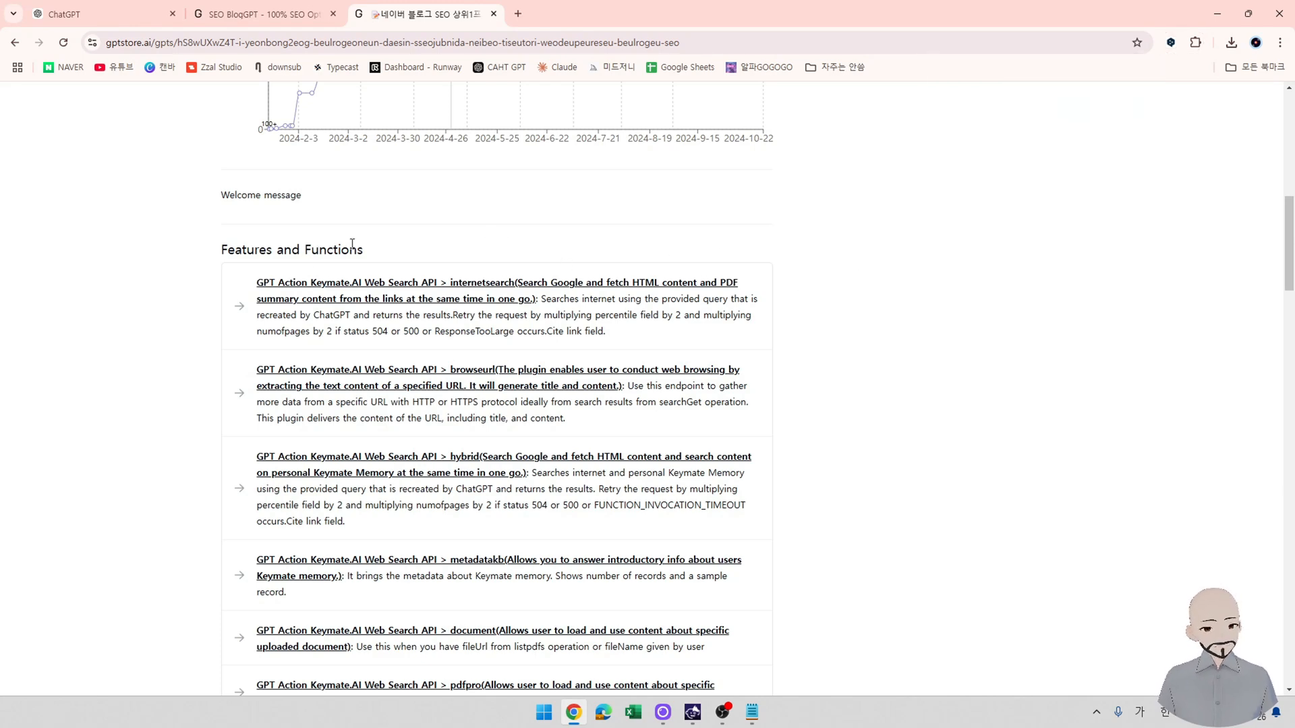
{"action": "scroll", "coordinate": [442, 327], "scroll_direction": "up", "scroll_amount": 10}
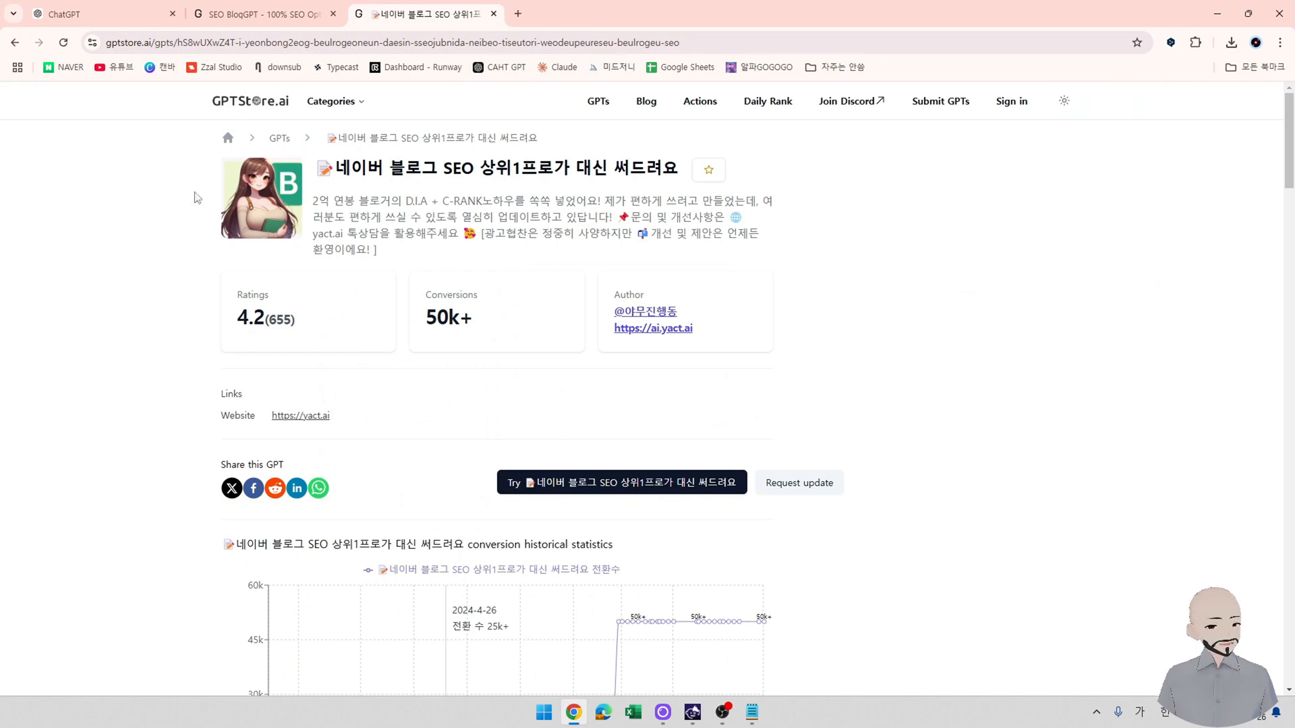
{"action": "scroll", "coordinate": [373, 384], "scroll_direction": "down", "scroll_amount": 10}
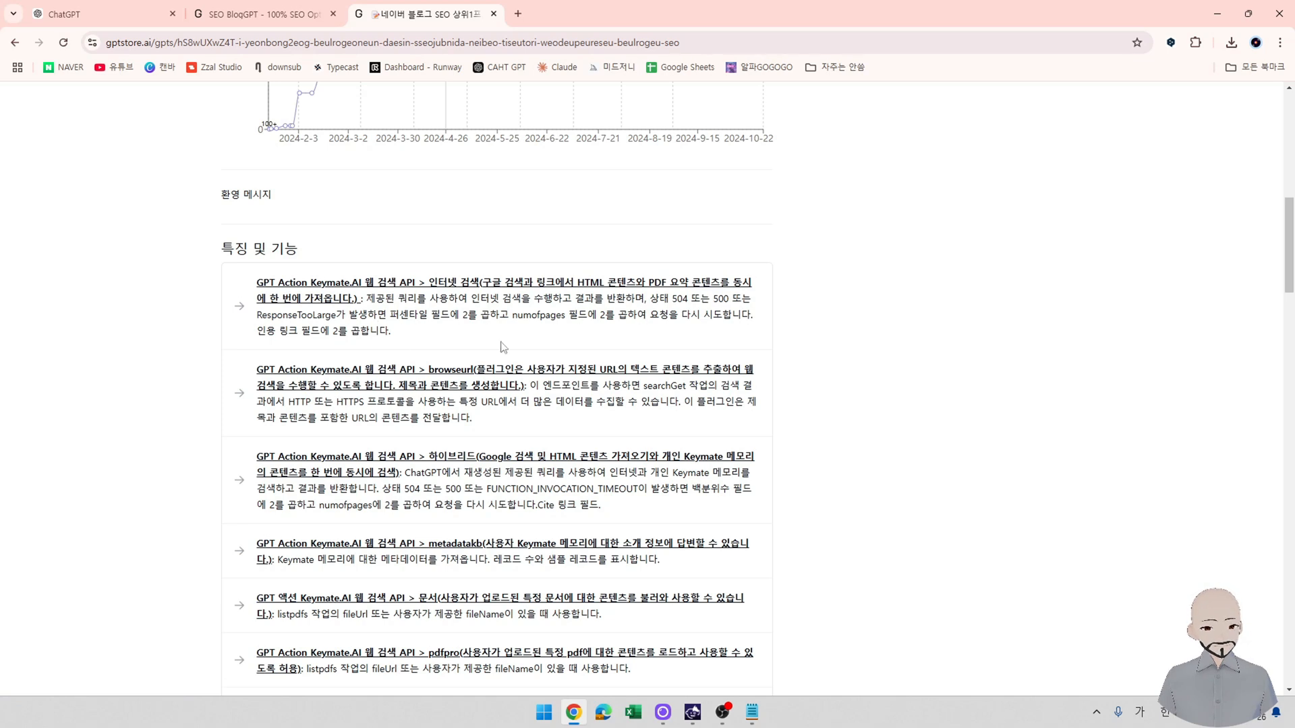
{"action": "scroll", "coordinate": [502, 346], "scroll_direction": "down", "scroll_amount": 1}
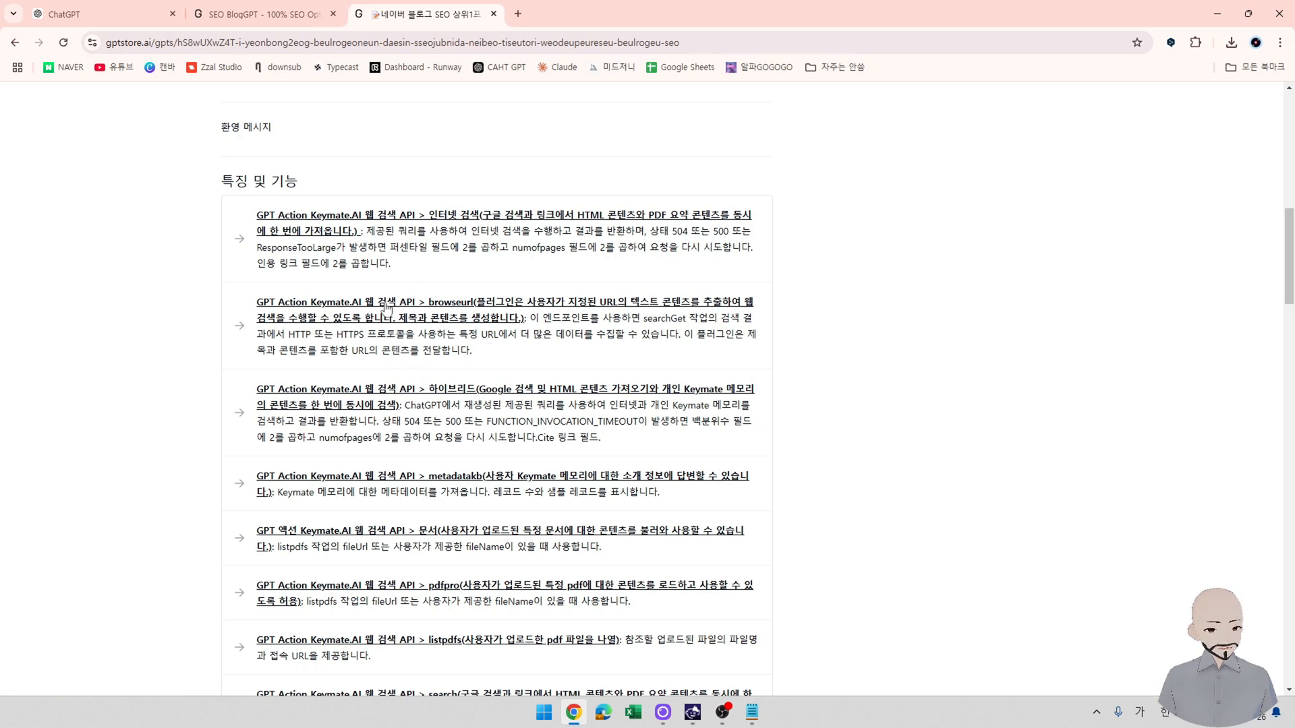
Read through the Korean-translated descriptions of the Keymate.AI Web Search API actions in the listing's features and functions.
{"action": "scroll", "coordinate": [390, 334], "scroll_direction": "down", "scroll_amount": 1}
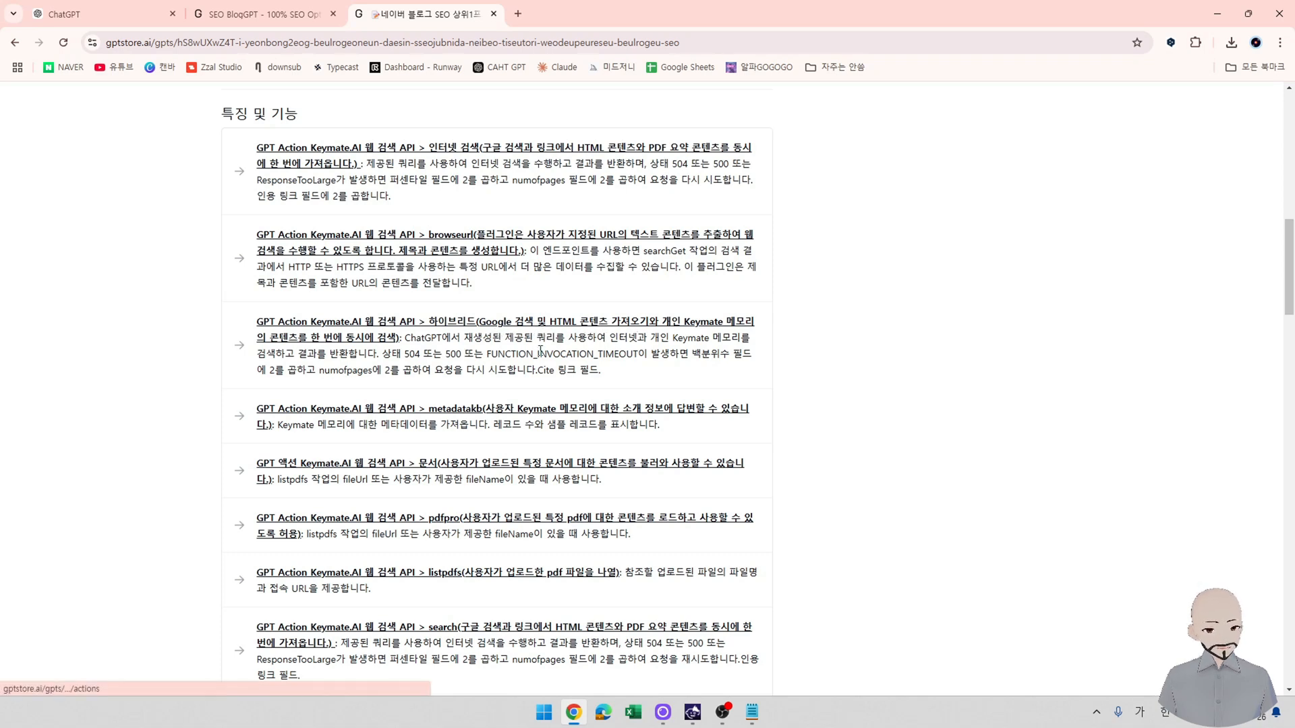
{"action": "scroll", "coordinate": [337, 347], "scroll_direction": "down", "scroll_amount": 1}
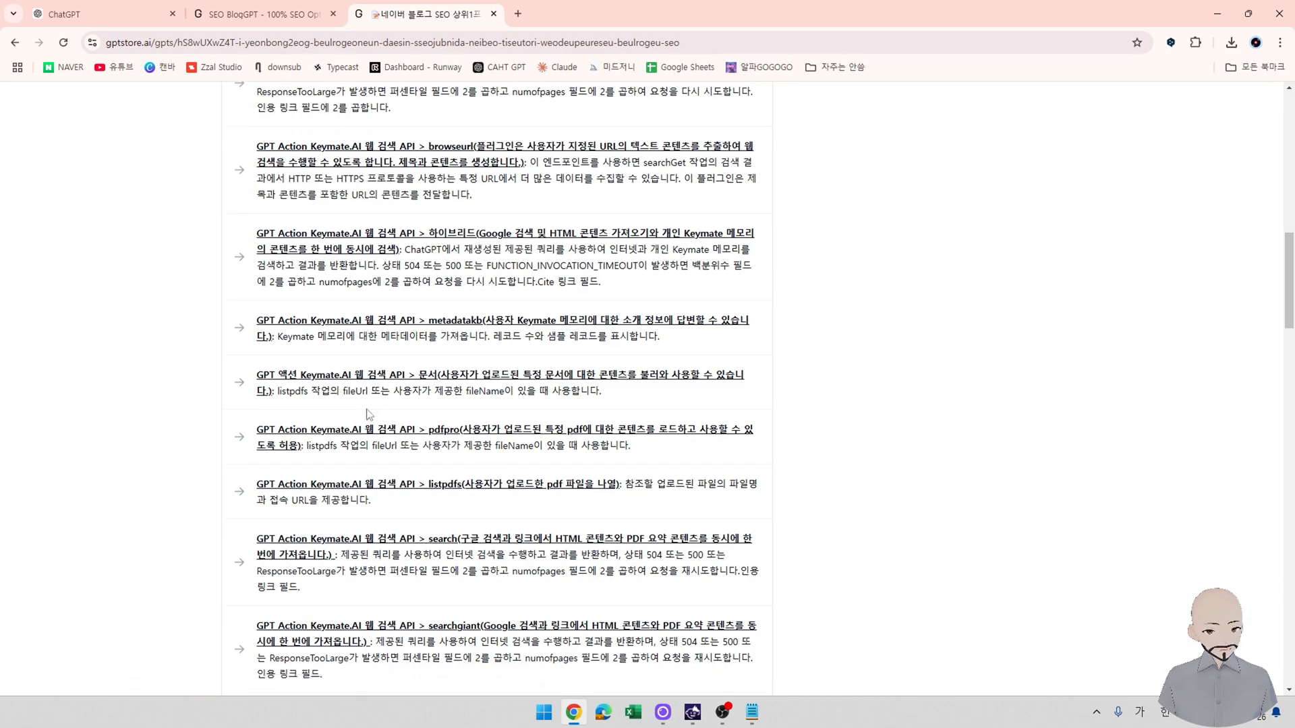
{"action": "scroll", "coordinate": [371, 416], "scroll_direction": "down", "scroll_amount": 2}
{"action": "scroll", "coordinate": [363, 424], "scroll_direction": "down", "scroll_amount": 3}
{"action": "scroll", "coordinate": [362, 424], "scroll_direction": "down", "scroll_amount": 2}
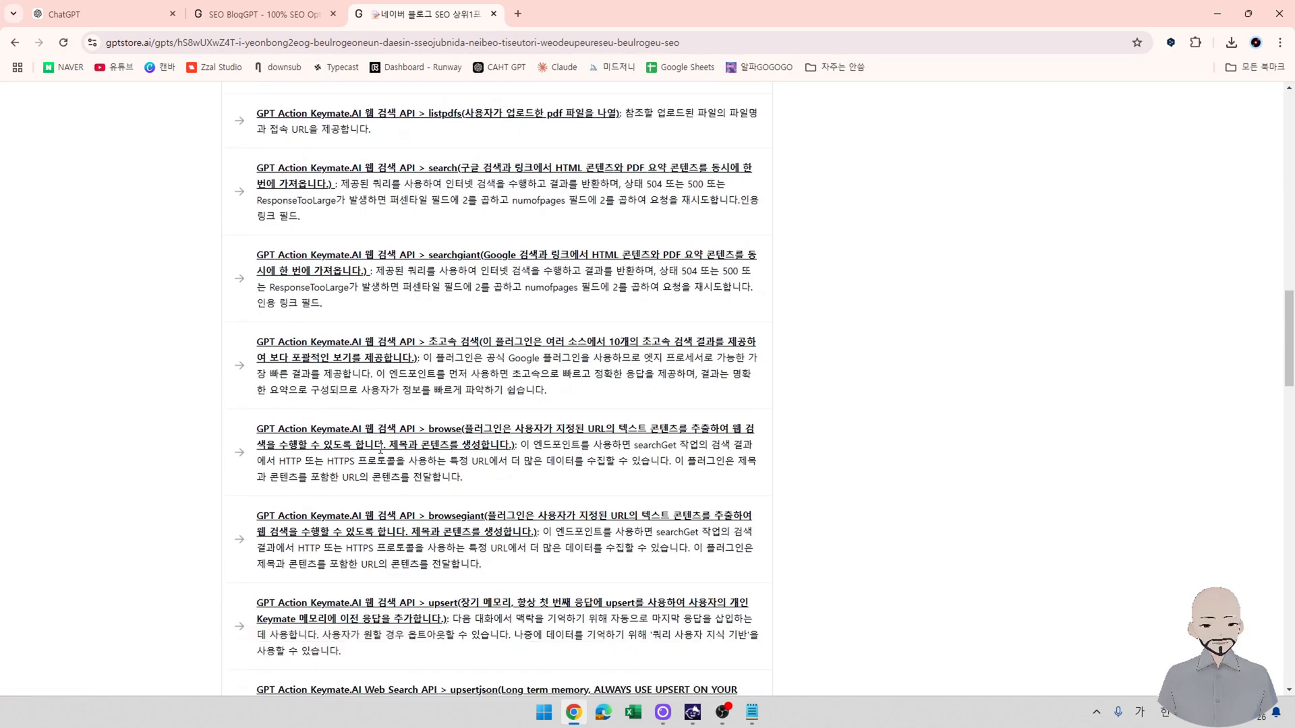
{"action": "scroll", "coordinate": [401, 393], "scroll_direction": "down", "scroll_amount": 1}
{"action": "scroll", "coordinate": [400, 393], "scroll_direction": "up", "scroll_amount": 15}
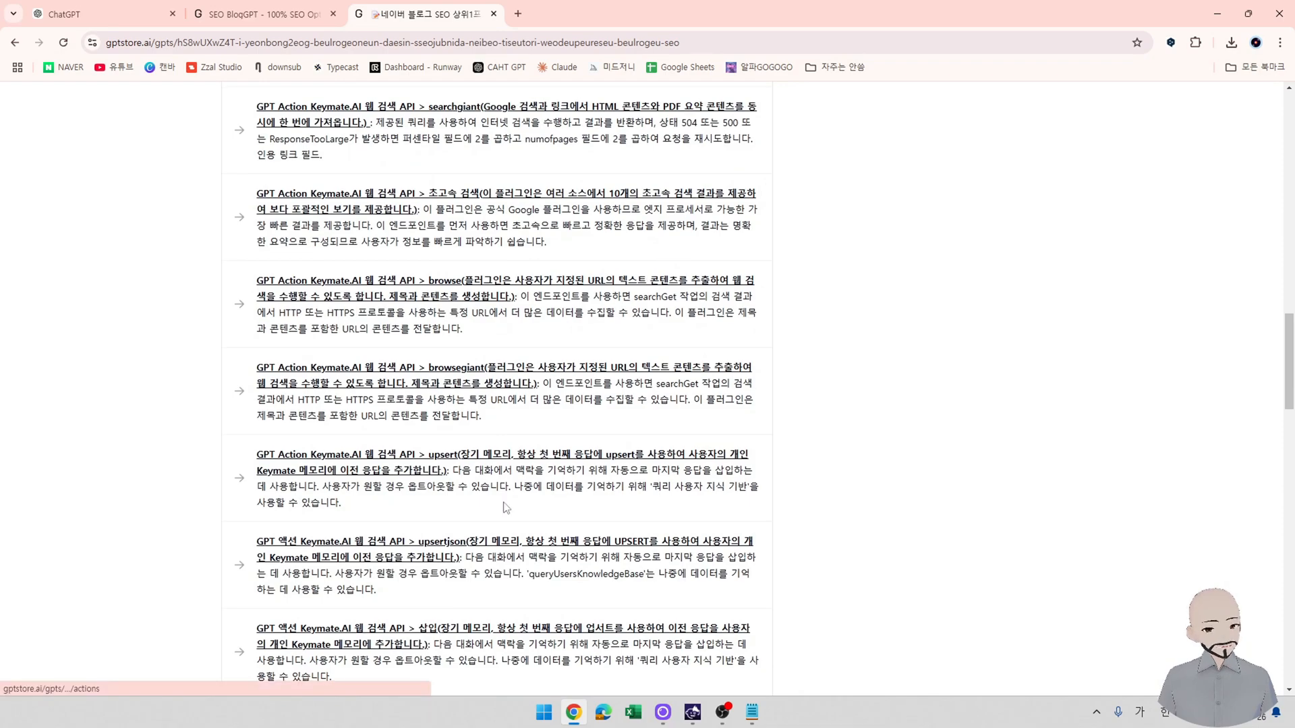
{"action": "scroll", "coordinate": [526, 529], "scroll_direction": "up", "scroll_amount": 5}
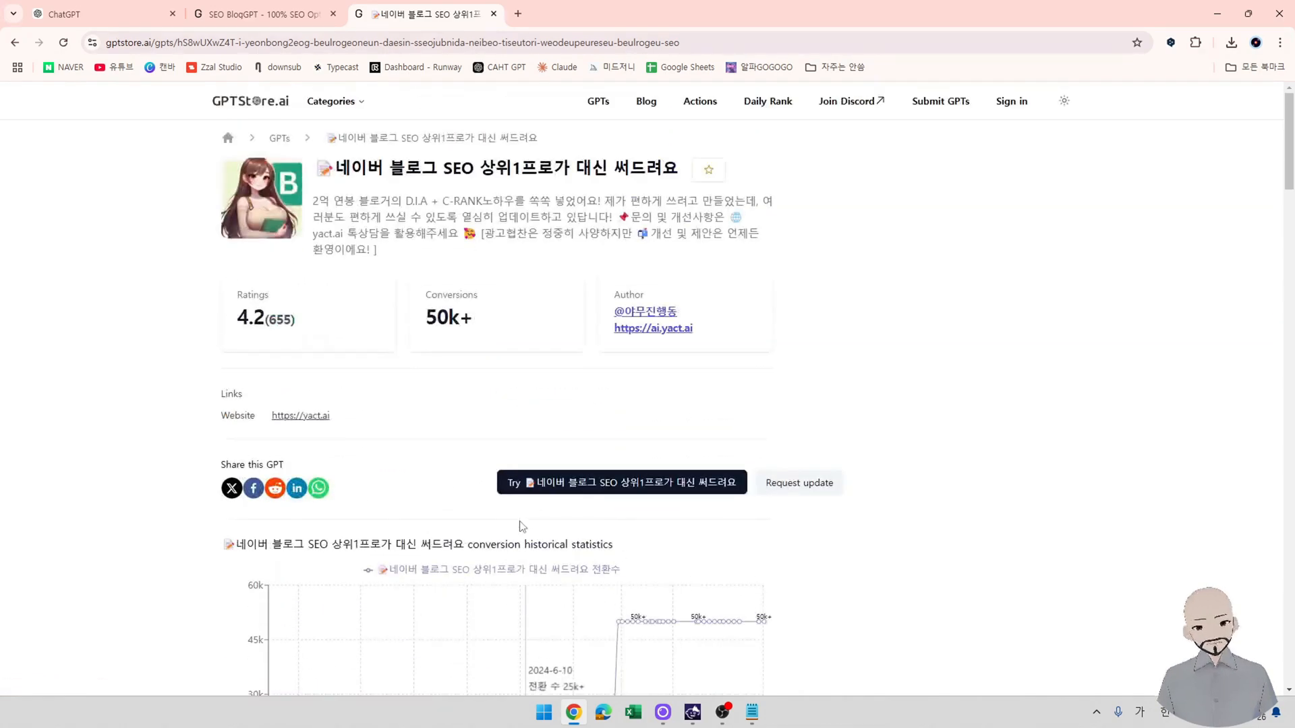
Open the Keymate.AI internetsearch action specification, download its OpenAPI file and copy the entire JSON text.
{"action": "scroll", "coordinate": [494, 526], "scroll_direction": "down", "scroll_amount": 5}
{"action": "scroll", "coordinate": [493, 525], "scroll_direction": "down", "scroll_amount": 5}
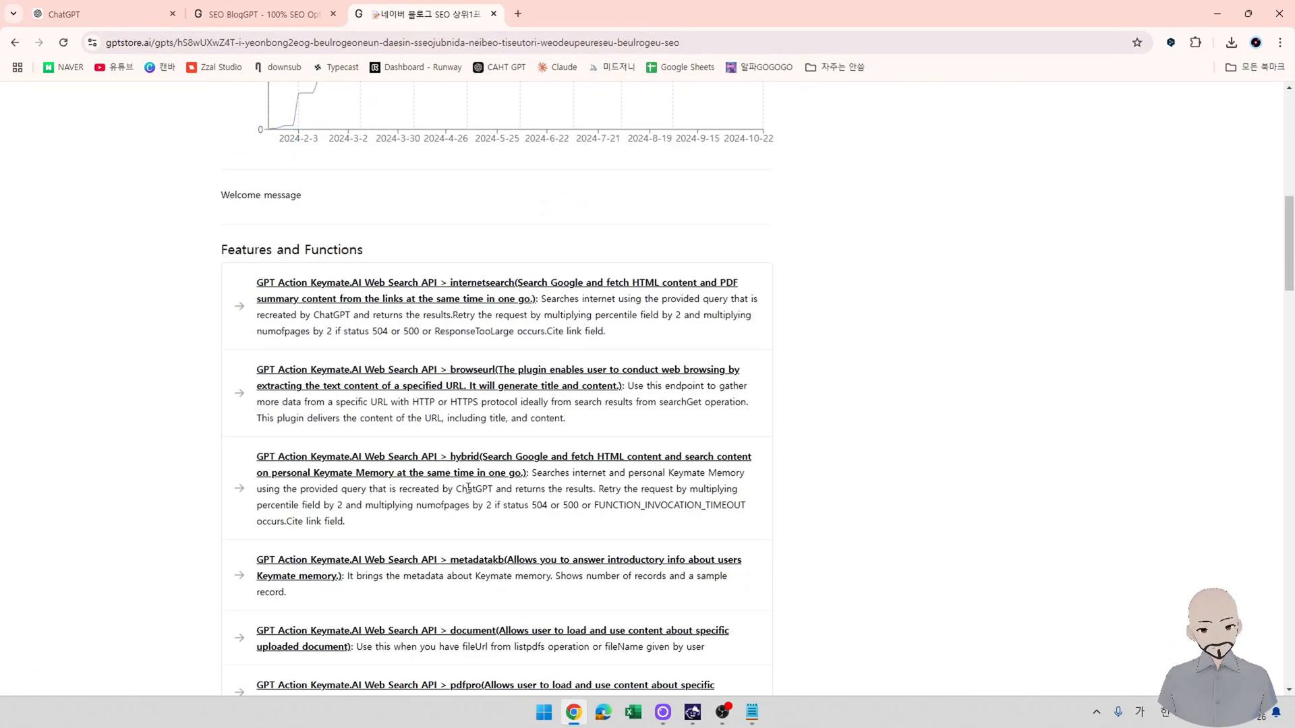
{"action": "left_click", "coordinate": [339, 289]}
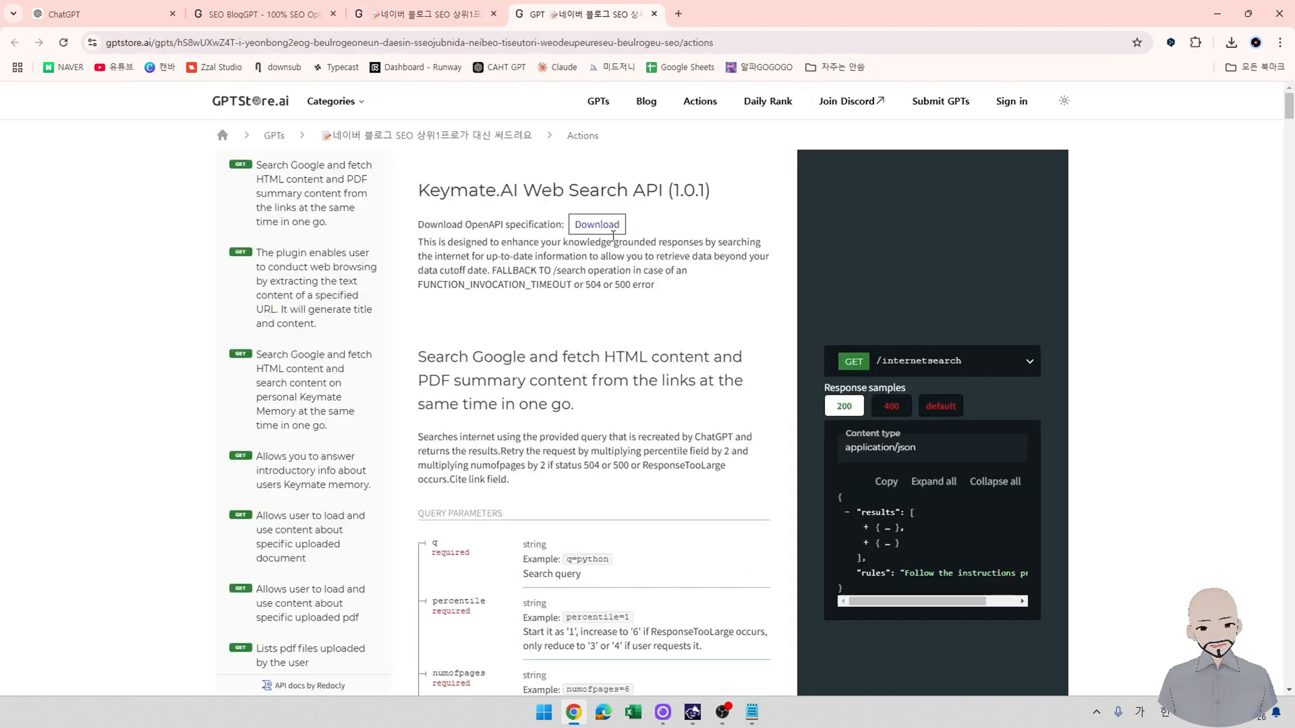
{"action": "left_click", "coordinate": [600, 228]}
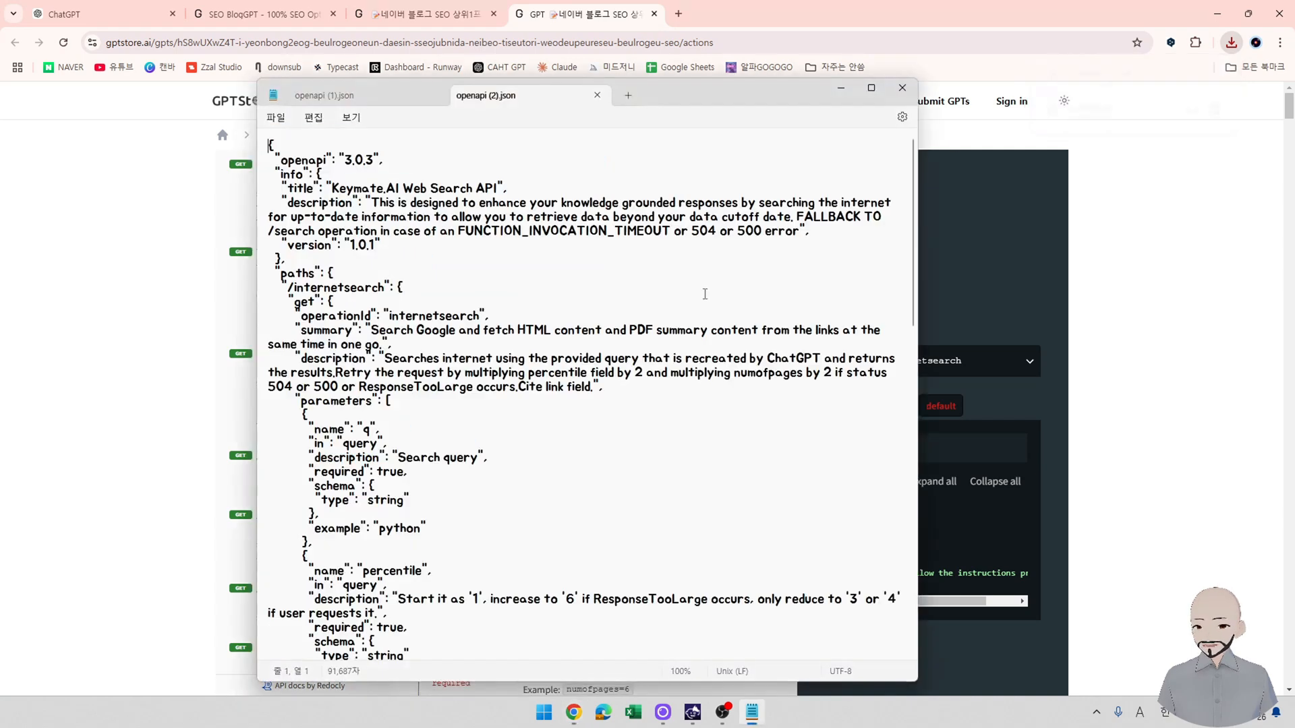
{"action": "key", "text": "ctrl+a"}
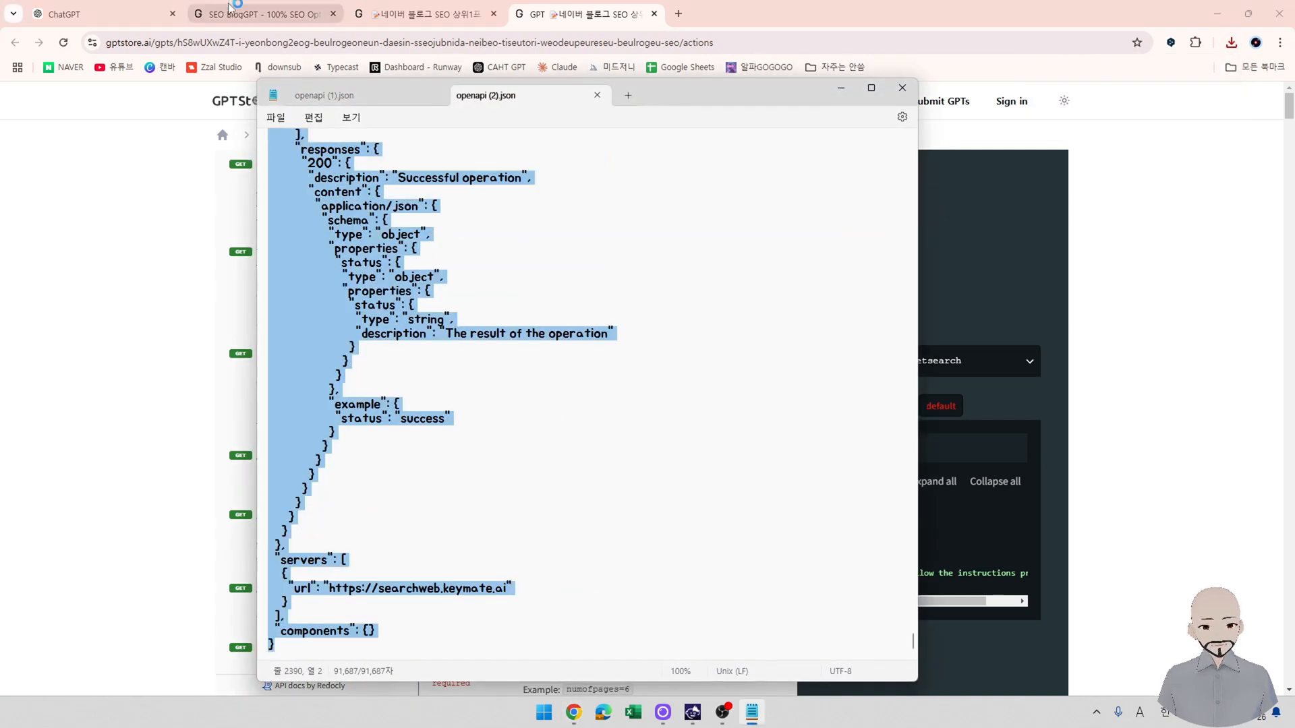
Replace the "구글서치 이후 블로그 글 생성기" action schema with the copied Keymate.AI JSON and review the available actions.
{"action": "left_click", "coordinate": [263, 13]}
{"action": "left_click", "coordinate": [103, 8]}
{"action": "left_click", "coordinate": [447, 381]}
{"action": "key", "text": "ctrl+a"}
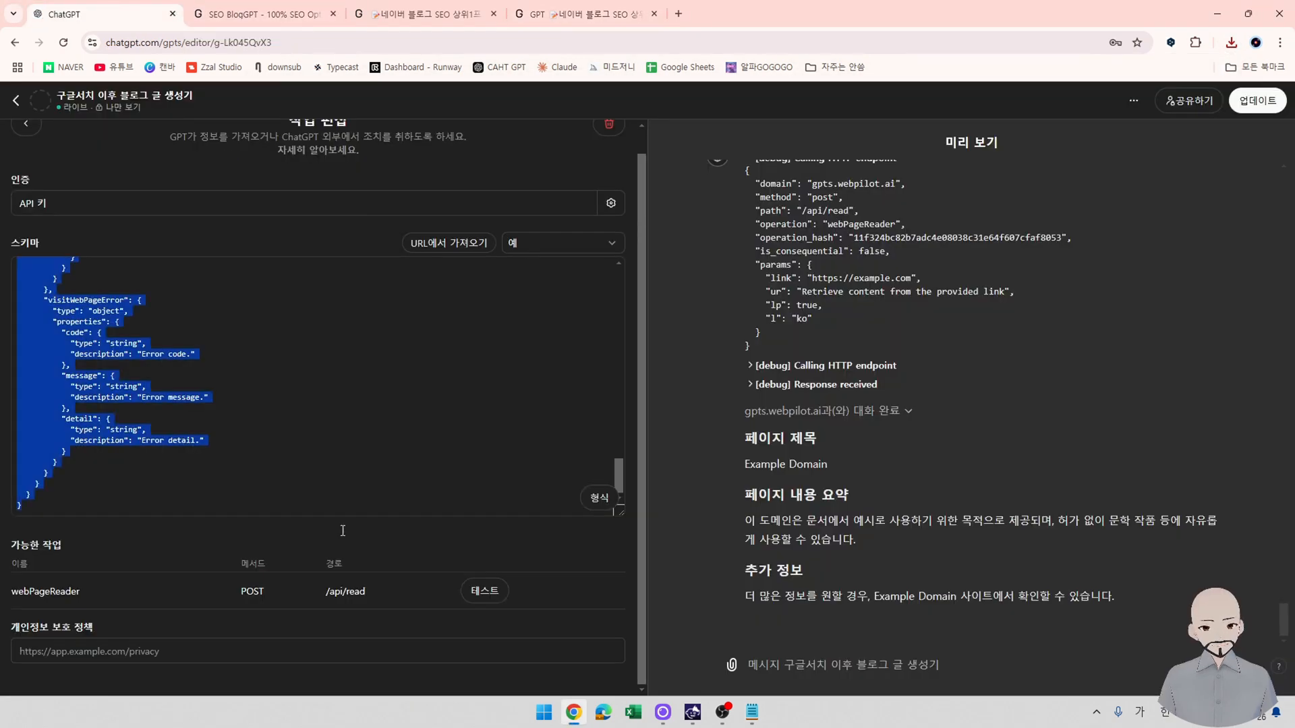
{"action": "key", "text": "ctrl+v"}
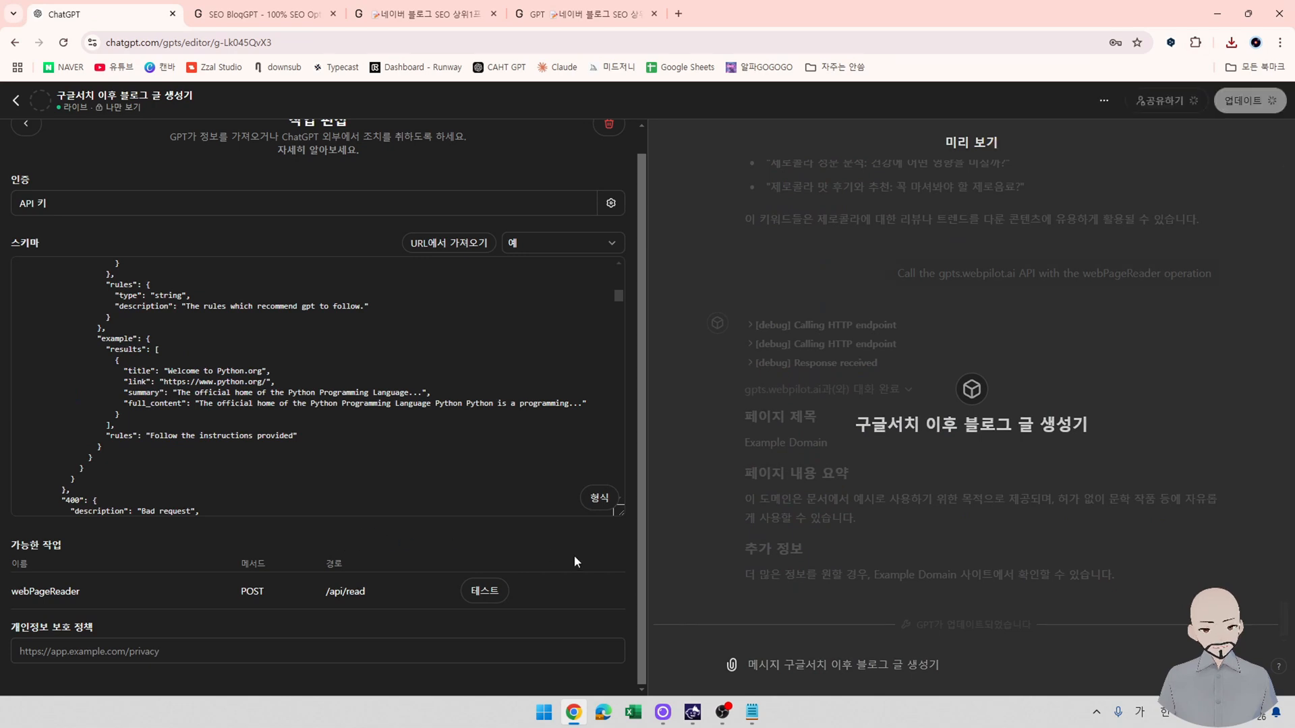
{"action": "scroll", "coordinate": [537, 552], "scroll_direction": "down", "scroll_amount": 2}
{"action": "scroll", "coordinate": [537, 551], "scroll_direction": "down", "scroll_amount": 4}
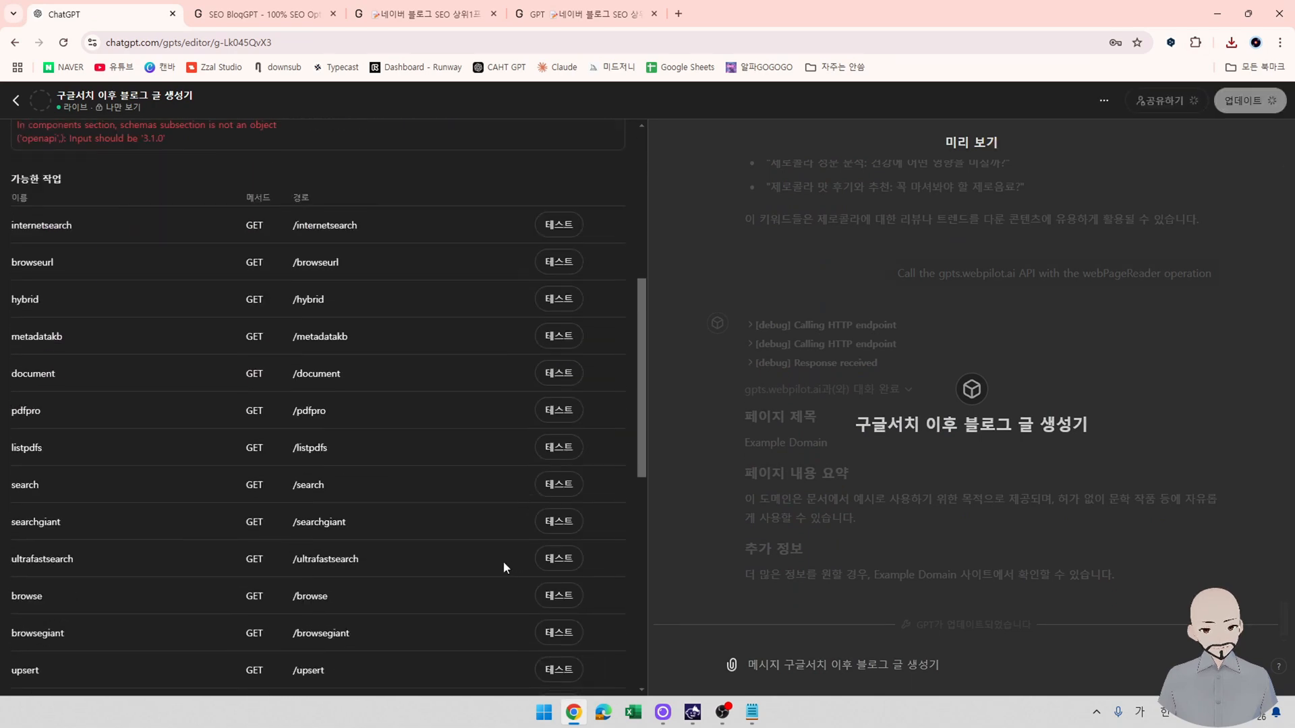
{"action": "scroll", "coordinate": [330, 499], "scroll_direction": "down", "scroll_amount": 9}
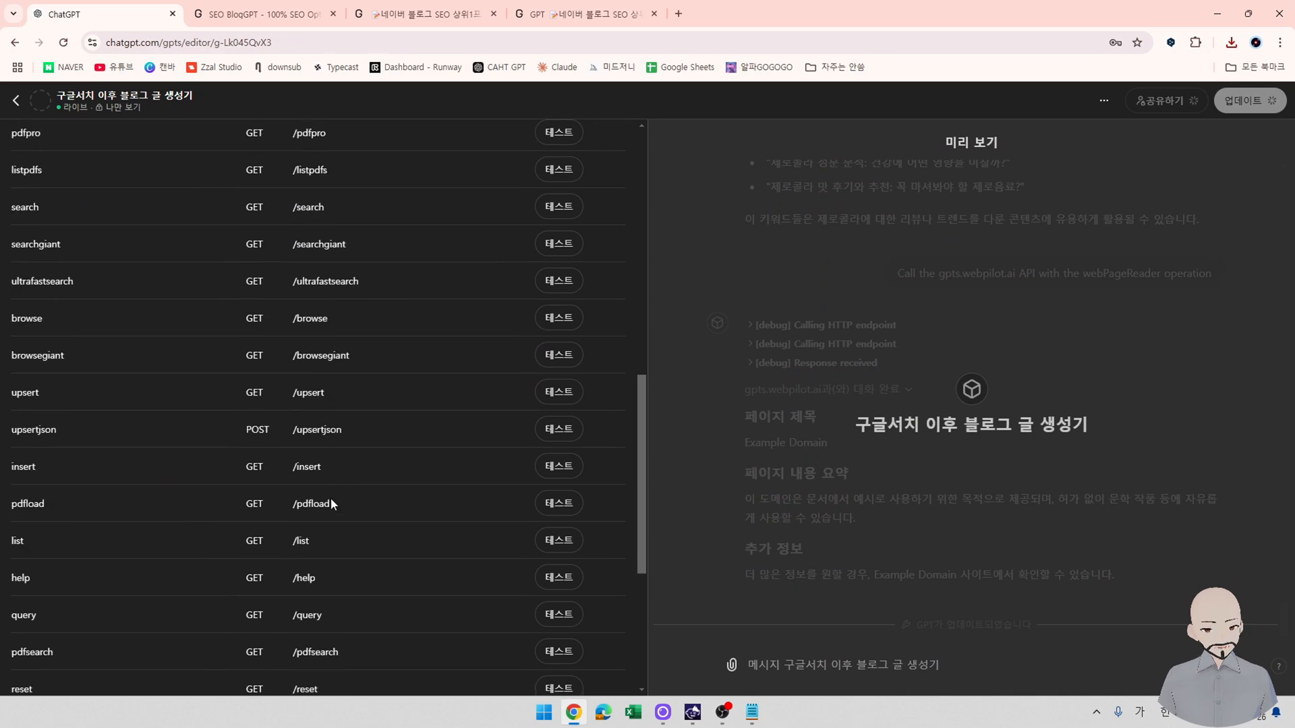
{"action": "scroll", "coordinate": [358, 595], "scroll_direction": "up", "scroll_amount": 15}
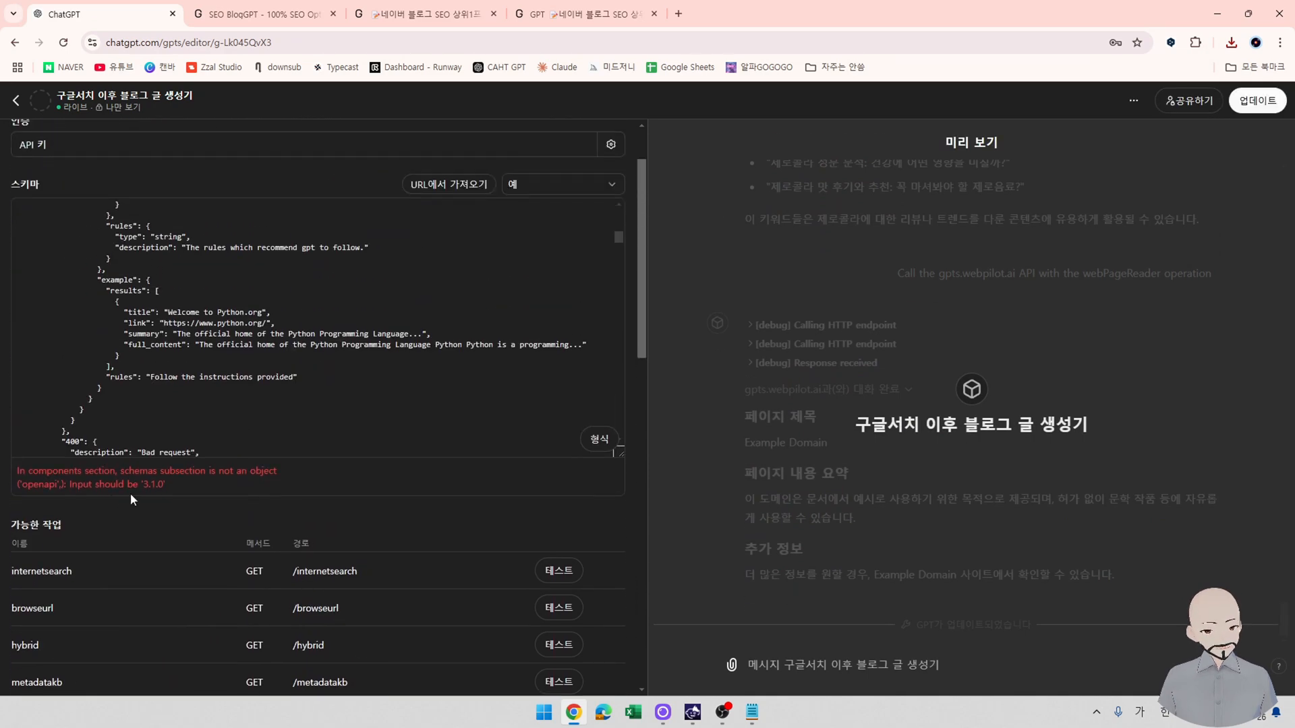
Set the openapi version at the start of the action schema to 3.1.0.
{"action": "left_click_drag", "start_coordinate": [144, 486], "coordinate": [163, 485]}
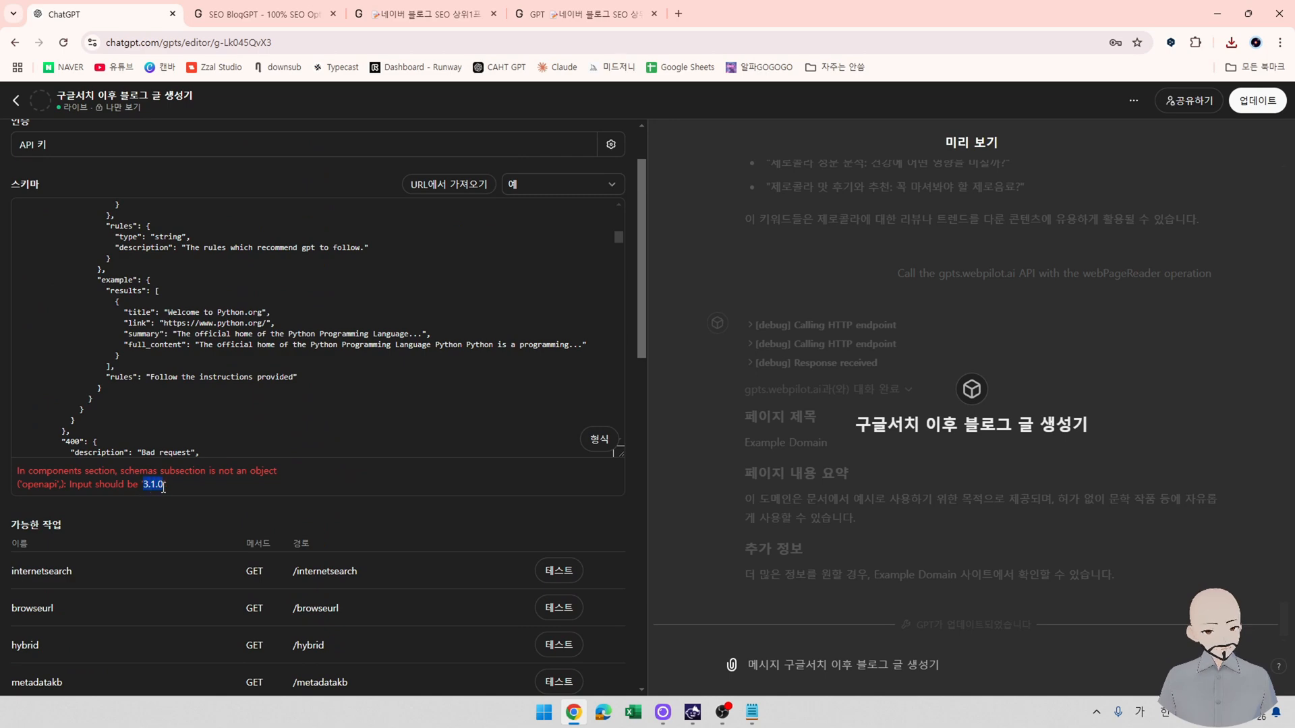
{"action": "left_click", "coordinate": [282, 324]}
{"action": "scroll", "coordinate": [291, 376], "scroll_direction": "up", "scroll_amount": 12}
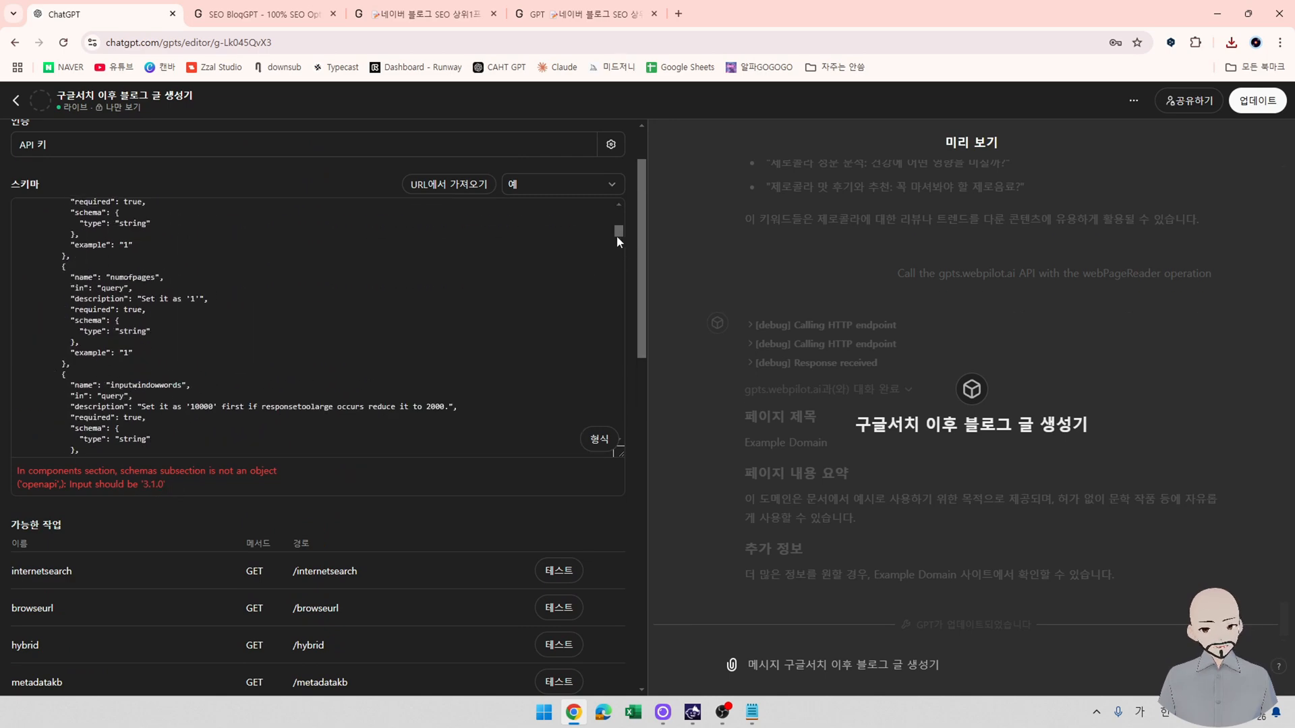
{"action": "left_click_drag", "start_coordinate": [617, 237], "coordinate": [621, 207]}
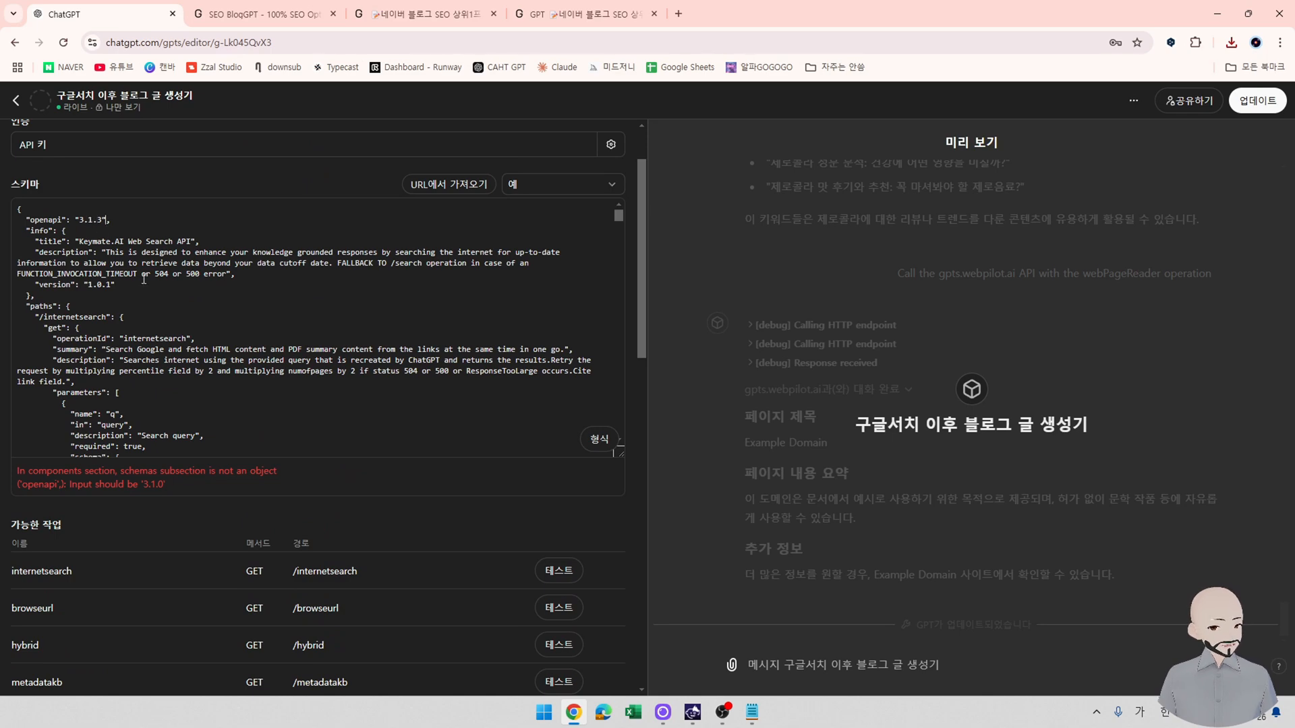
{"action": "key", "text": "BackSpace"}
{"action": "type", "text": "0"}
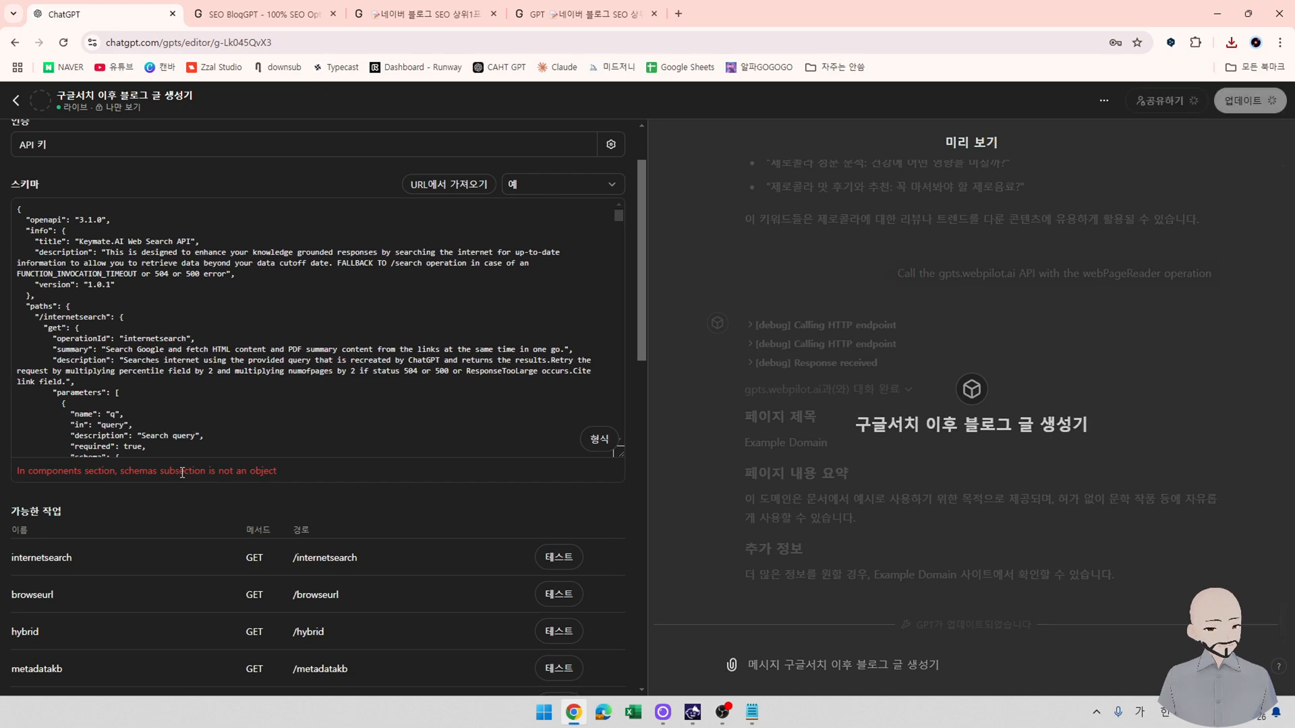
Examine the schema's components error and the full list of available Keymate actions, and leave the GPT editor.
{"action": "triple_click", "coordinate": [174, 471]}
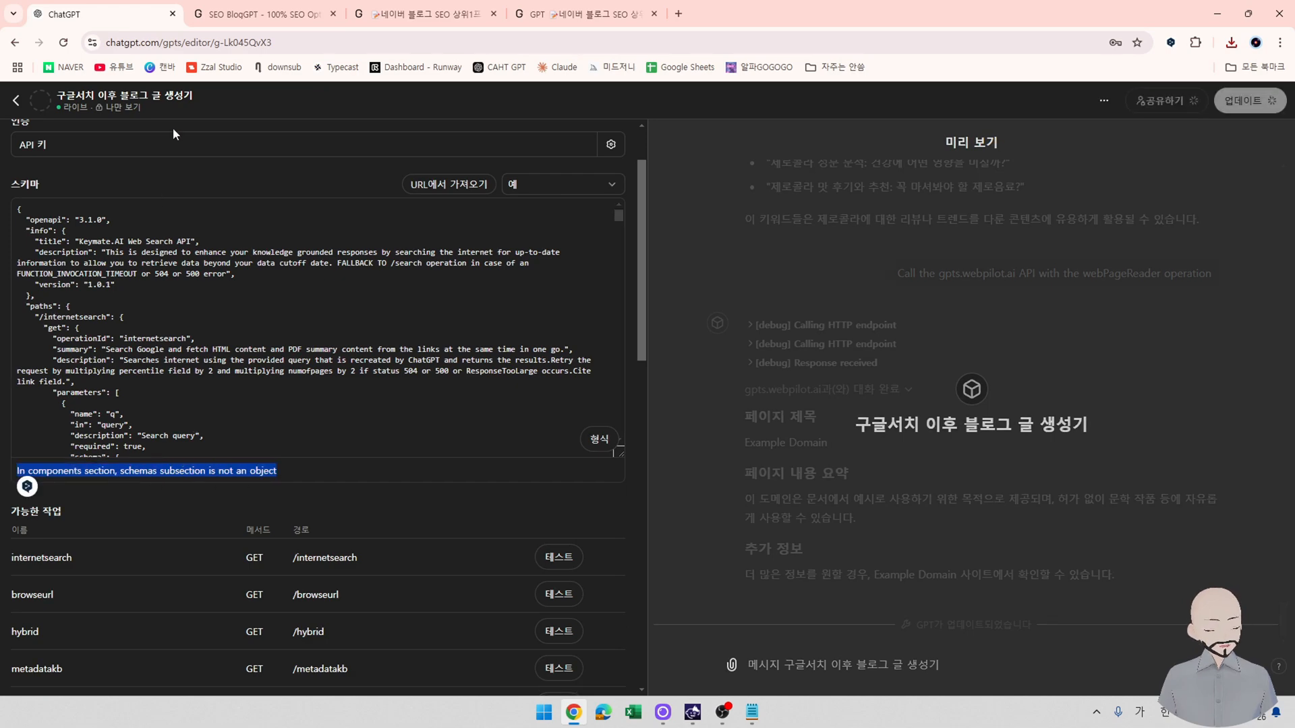
{"action": "left_click", "coordinate": [258, 409]}
{"action": "key", "text": "ctrl+a"}
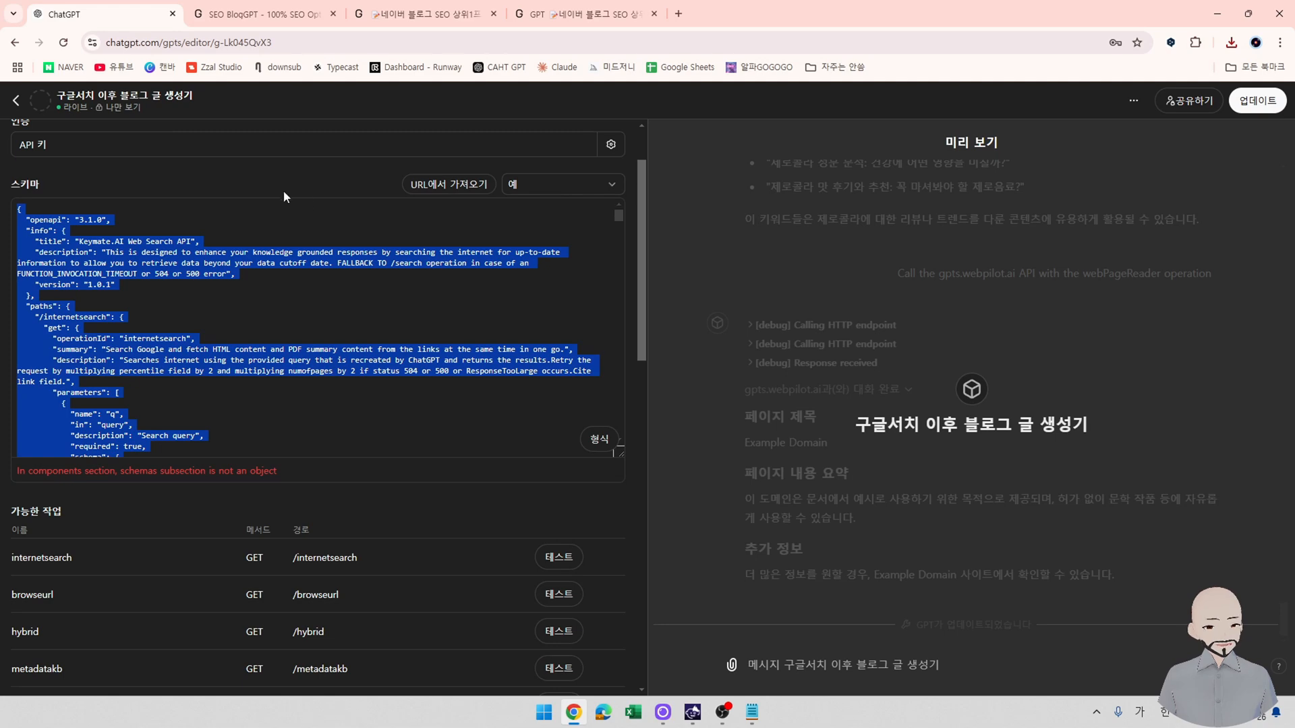
{"action": "double_click", "coordinate": [226, 471]}
{"action": "triple_click", "coordinate": [225, 471]}
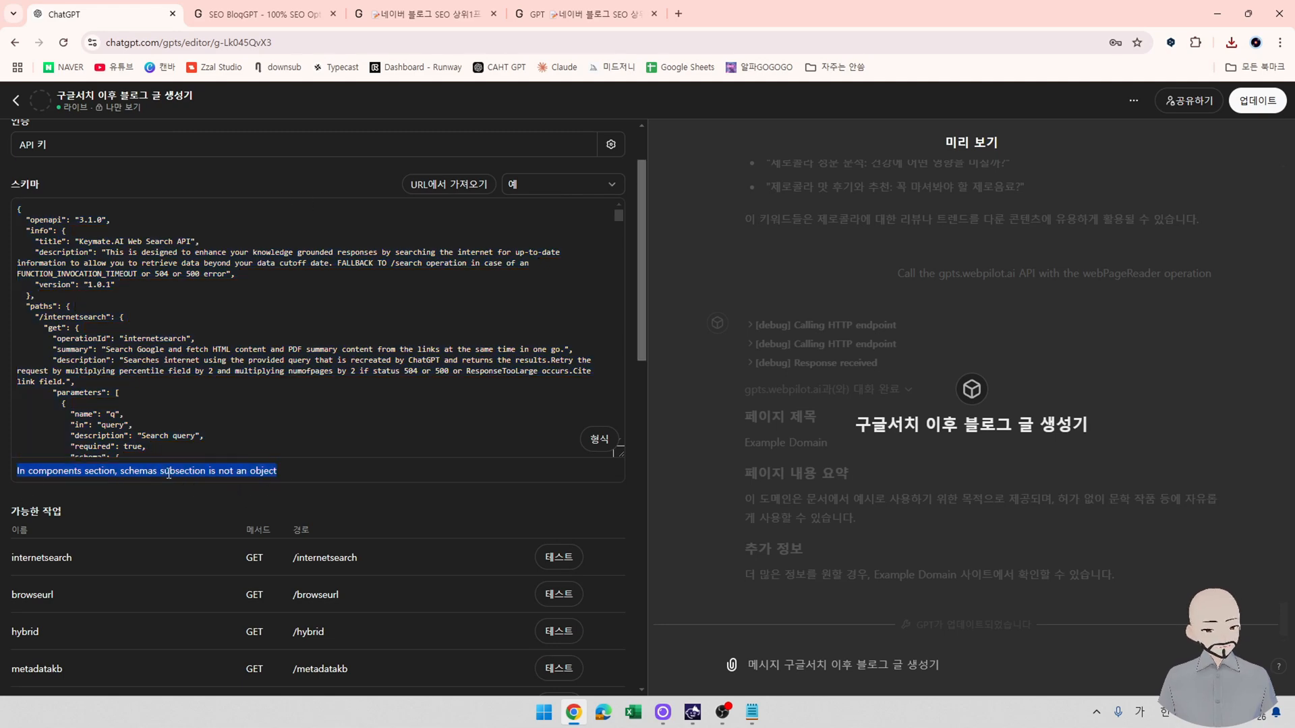
{"action": "left_click", "coordinate": [239, 471]}
{"action": "scroll", "coordinate": [439, 522], "scroll_direction": "down", "scroll_amount": 5}
{"action": "scroll", "coordinate": [439, 520], "scroll_direction": "down", "scroll_amount": 9}
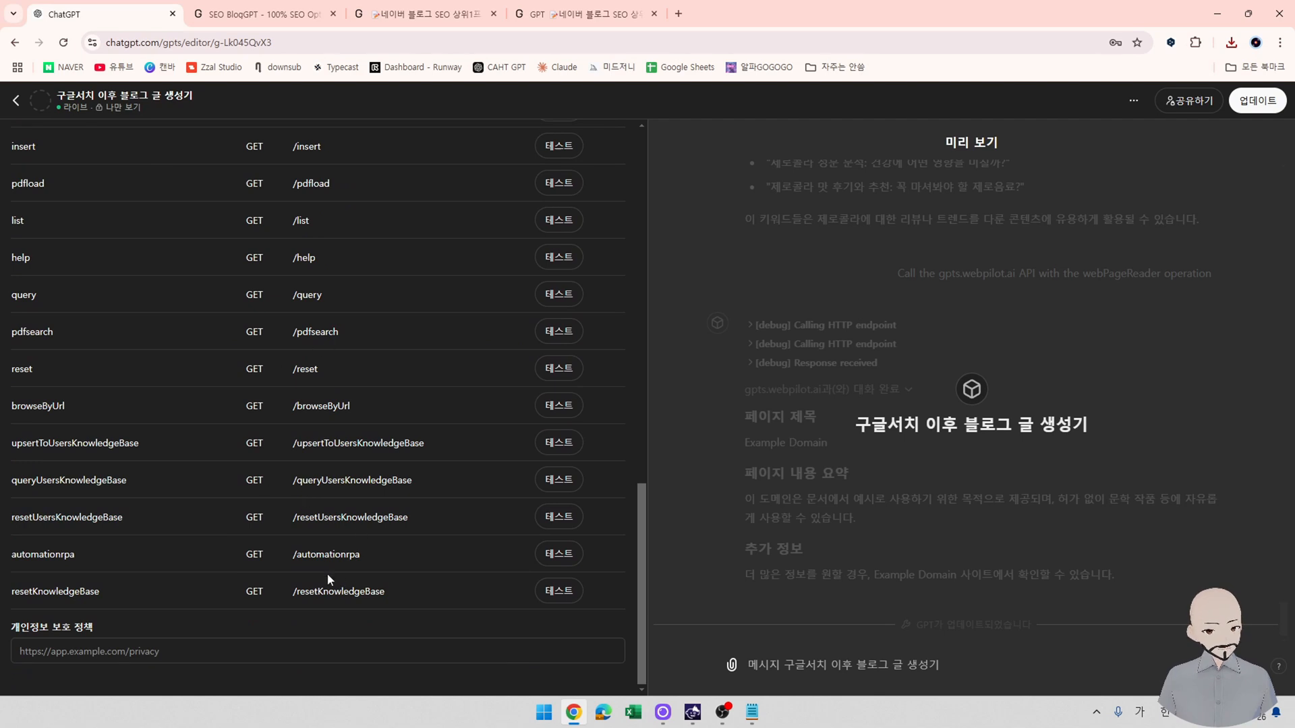
{"action": "scroll", "coordinate": [341, 530], "scroll_direction": "up", "scroll_amount": 2}
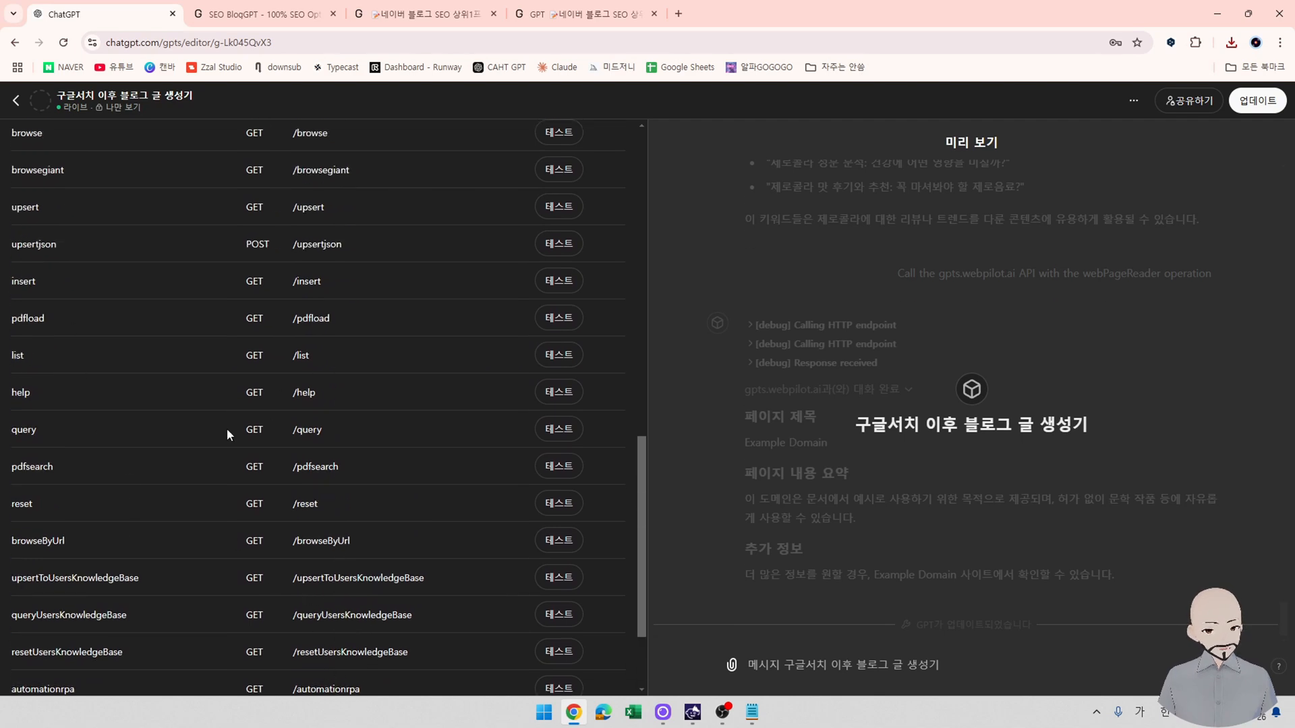
{"action": "scroll", "coordinate": [398, 391], "scroll_direction": "up", "scroll_amount": 7}
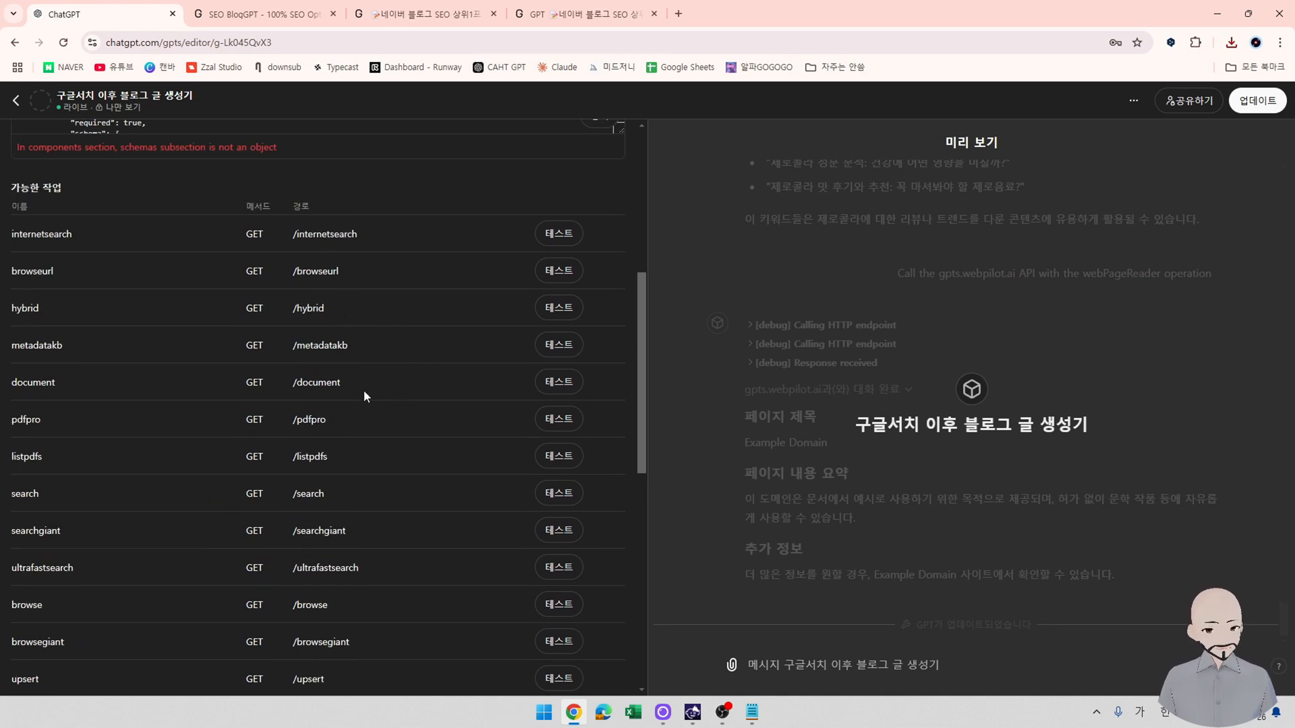
{"action": "scroll", "coordinate": [435, 447], "scroll_direction": "up", "scroll_amount": 6}
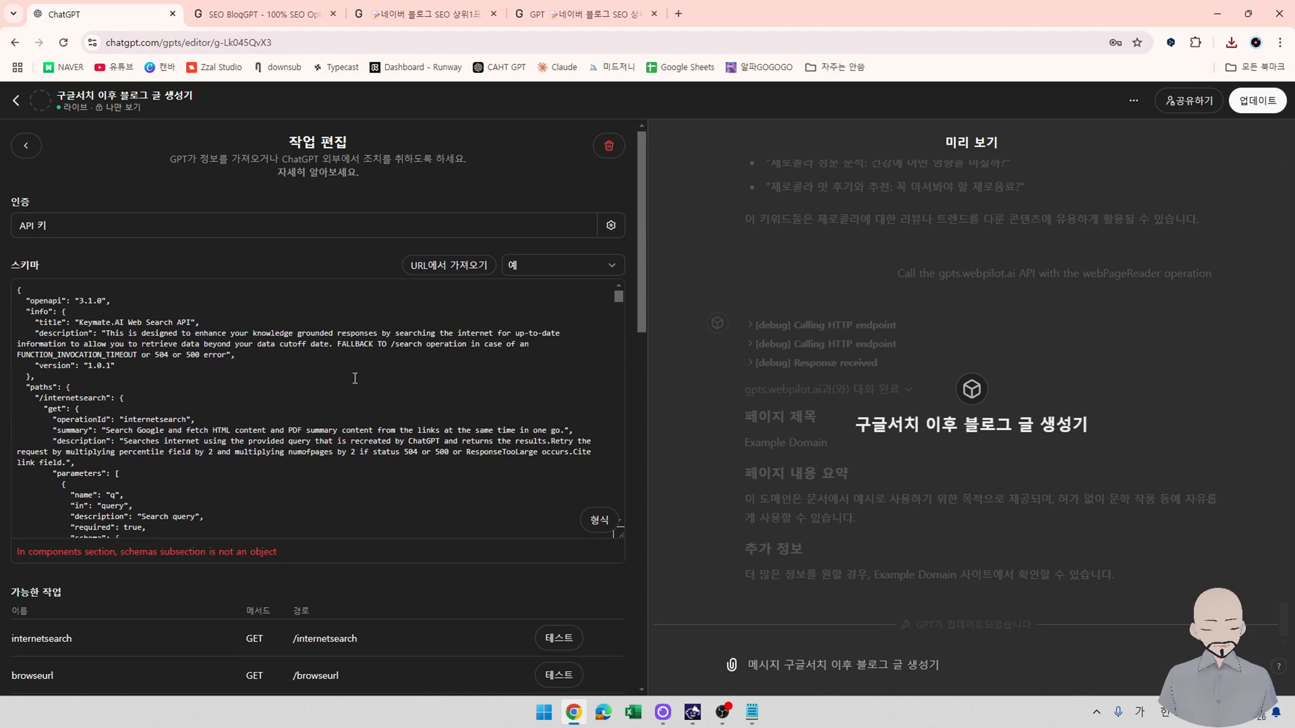
{"action": "left_click", "coordinate": [17, 102]}
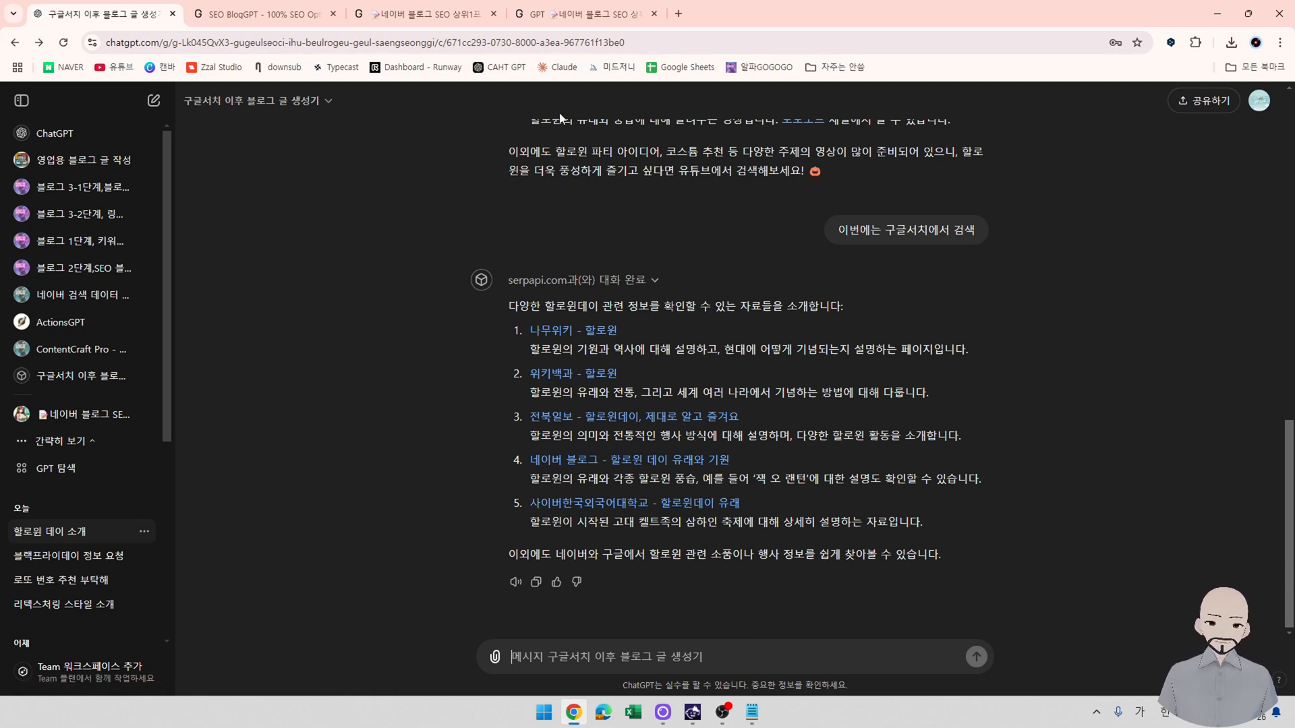
Return to the GPTStore.ai home page and browse its top, virtual assistant, image generation, creative writing and chatbot GPTs.
{"action": "left_click", "coordinate": [425, 14]}
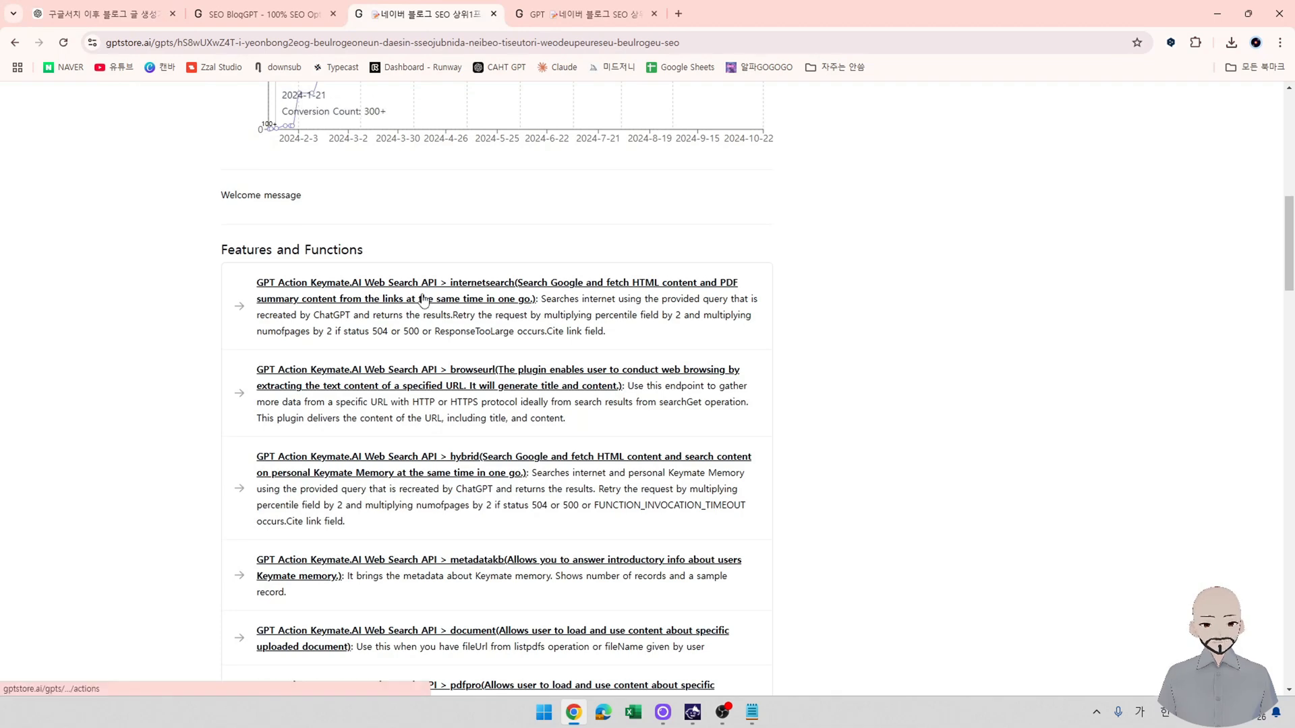
{"action": "scroll", "coordinate": [499, 396], "scroll_direction": "up", "scroll_amount": 10}
{"action": "left_click", "coordinate": [252, 100]}
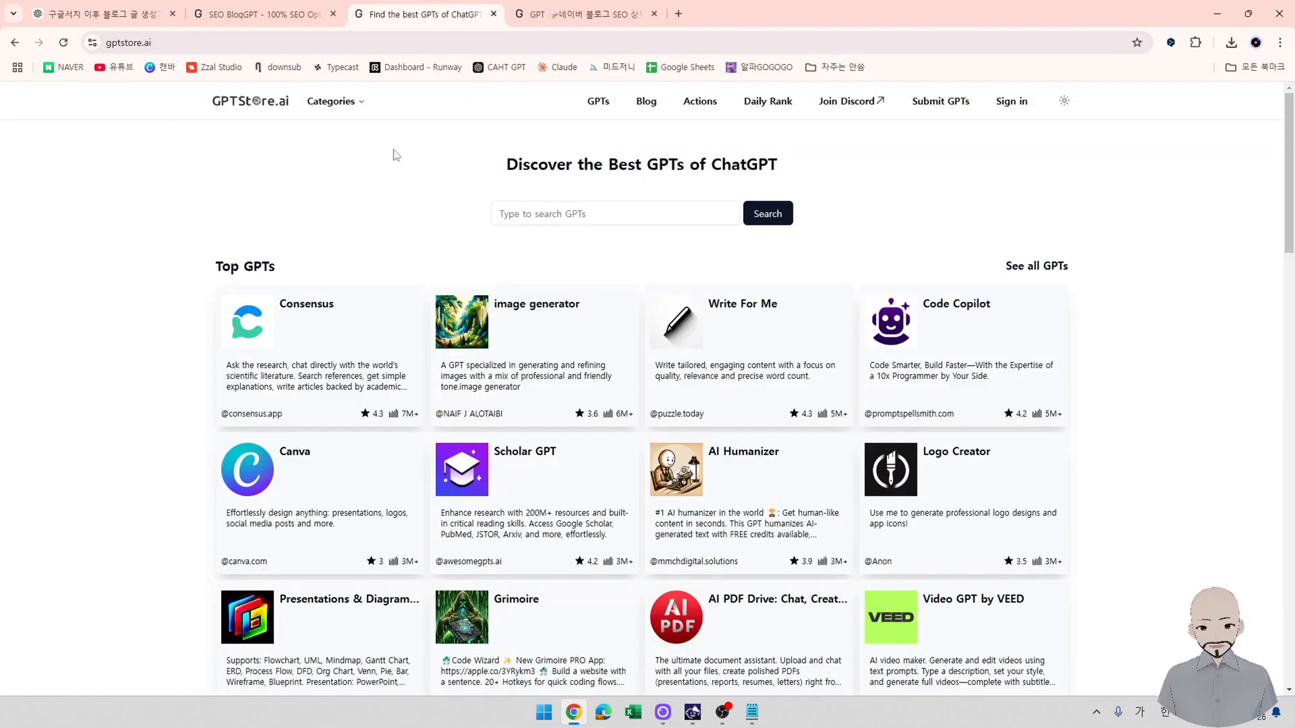
{"action": "scroll", "coordinate": [634, 437], "scroll_direction": "down", "scroll_amount": 2}
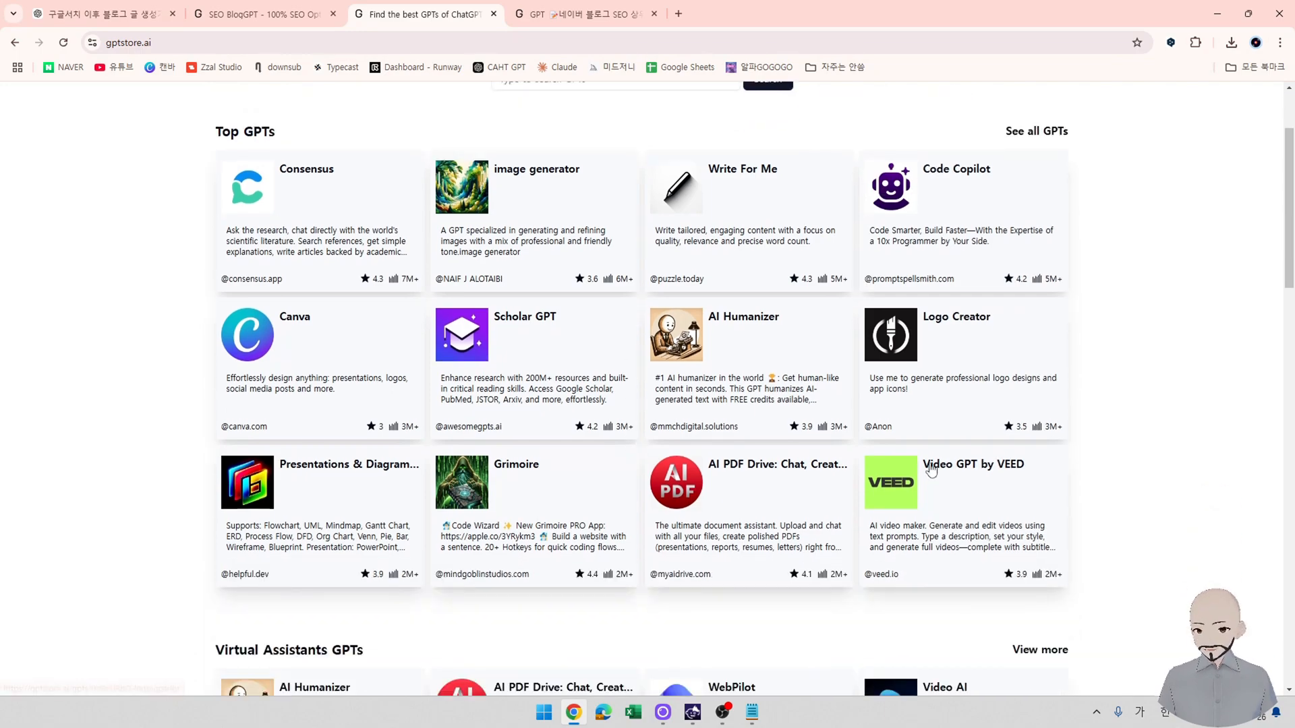
{"action": "scroll", "coordinate": [492, 513], "scroll_direction": "down", "scroll_amount": 4}
{"action": "scroll", "coordinate": [956, 491], "scroll_direction": "down", "scroll_amount": 6}
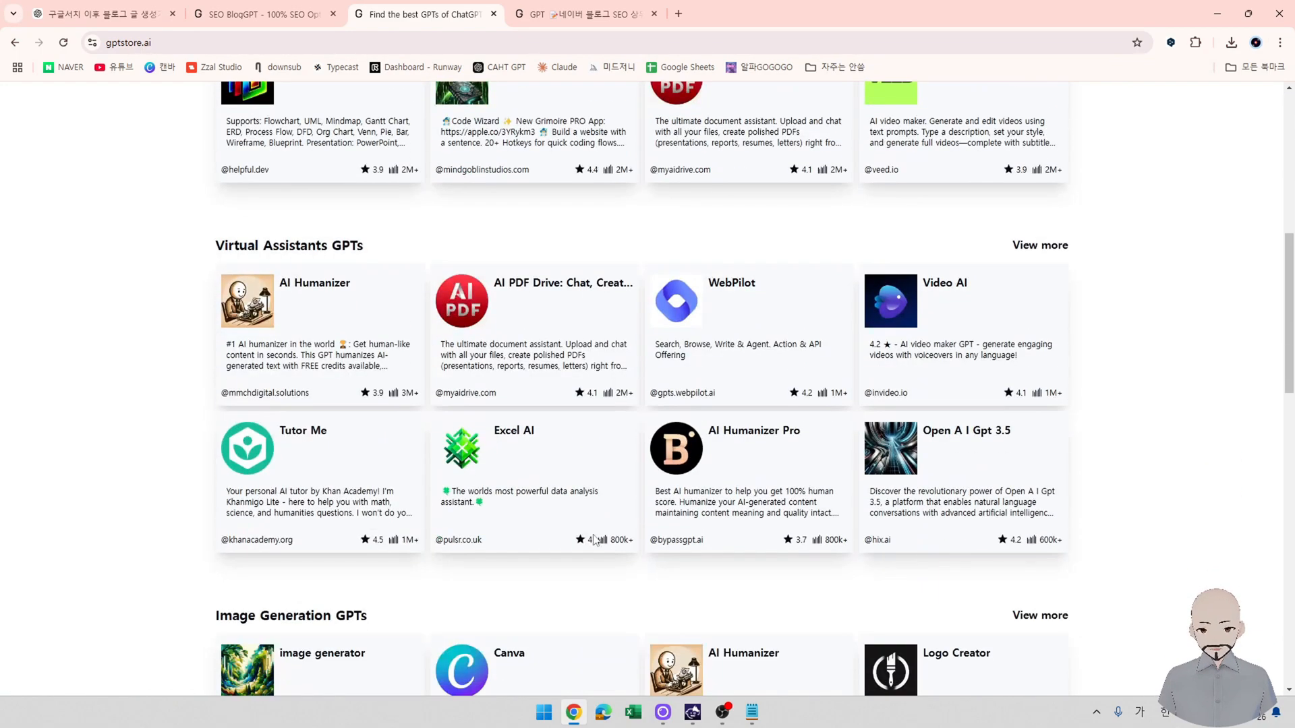
{"action": "scroll", "coordinate": [775, 609], "scroll_direction": "down", "scroll_amount": 3}
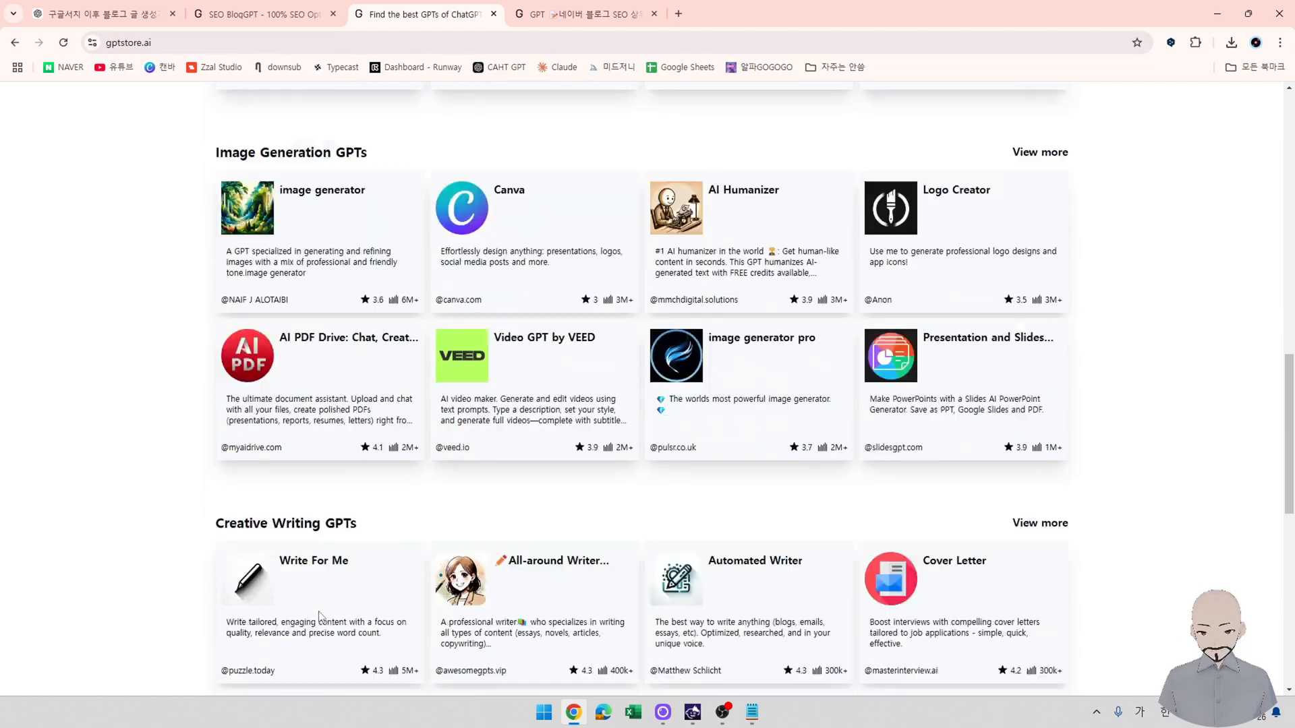
{"action": "scroll", "coordinate": [495, 607], "scroll_direction": "down", "scroll_amount": 3}
{"action": "scroll", "coordinate": [692, 592], "scroll_direction": "down", "scroll_amount": 3}
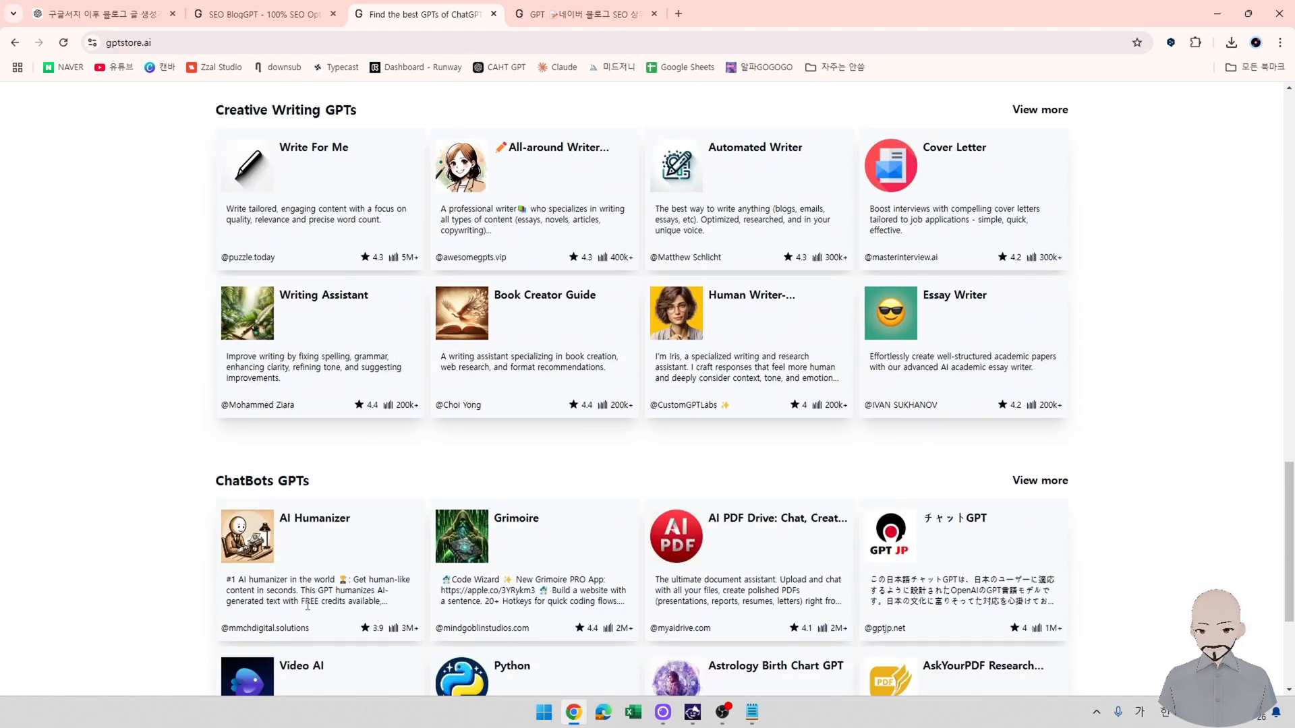
{"action": "scroll", "coordinate": [866, 580], "scroll_direction": "down", "scroll_amount": 4}
{"action": "scroll", "coordinate": [686, 611], "scroll_direction": "up", "scroll_amount": 5}
{"action": "scroll", "coordinate": [686, 611], "scroll_direction": "up", "scroll_amount": 15}
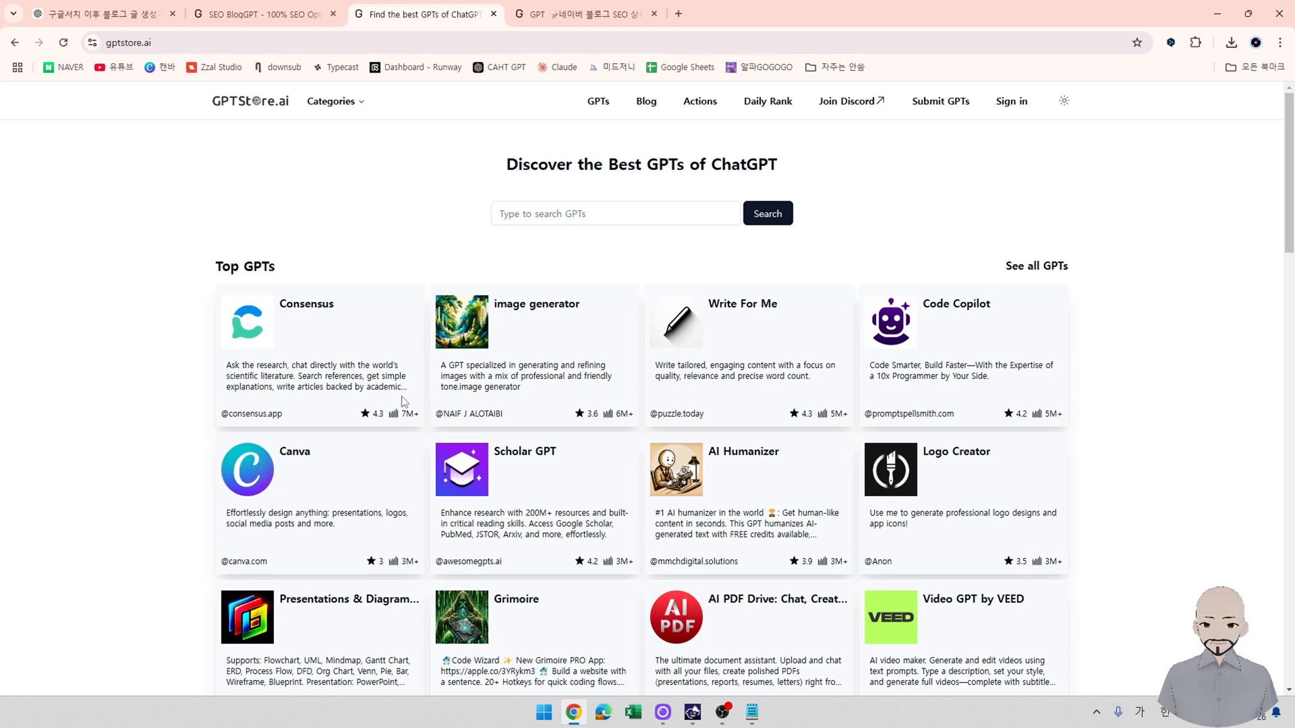
Open GPTStore.ai's GPT Actions list and browse the GPTs, servers and action specs on its first two pages.
{"action": "left_click", "coordinate": [703, 104]}
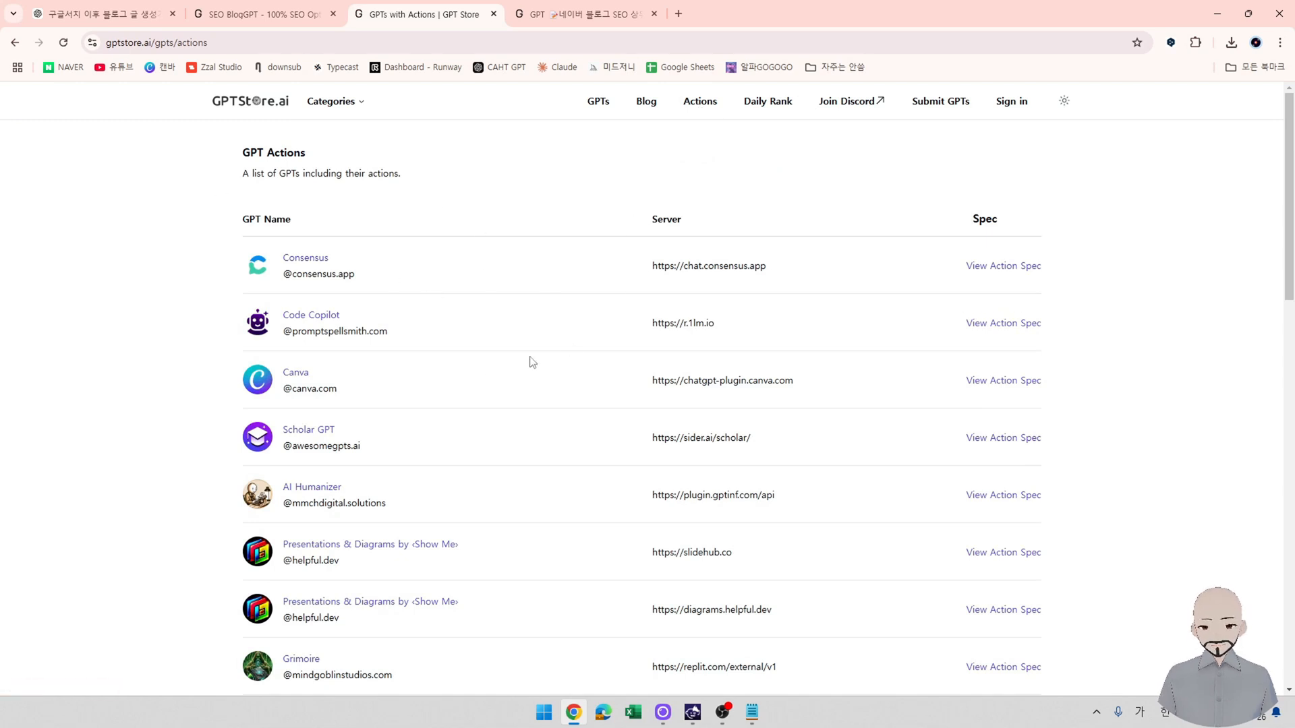
{"action": "scroll", "coordinate": [521, 412], "scroll_direction": "down", "scroll_amount": 1}
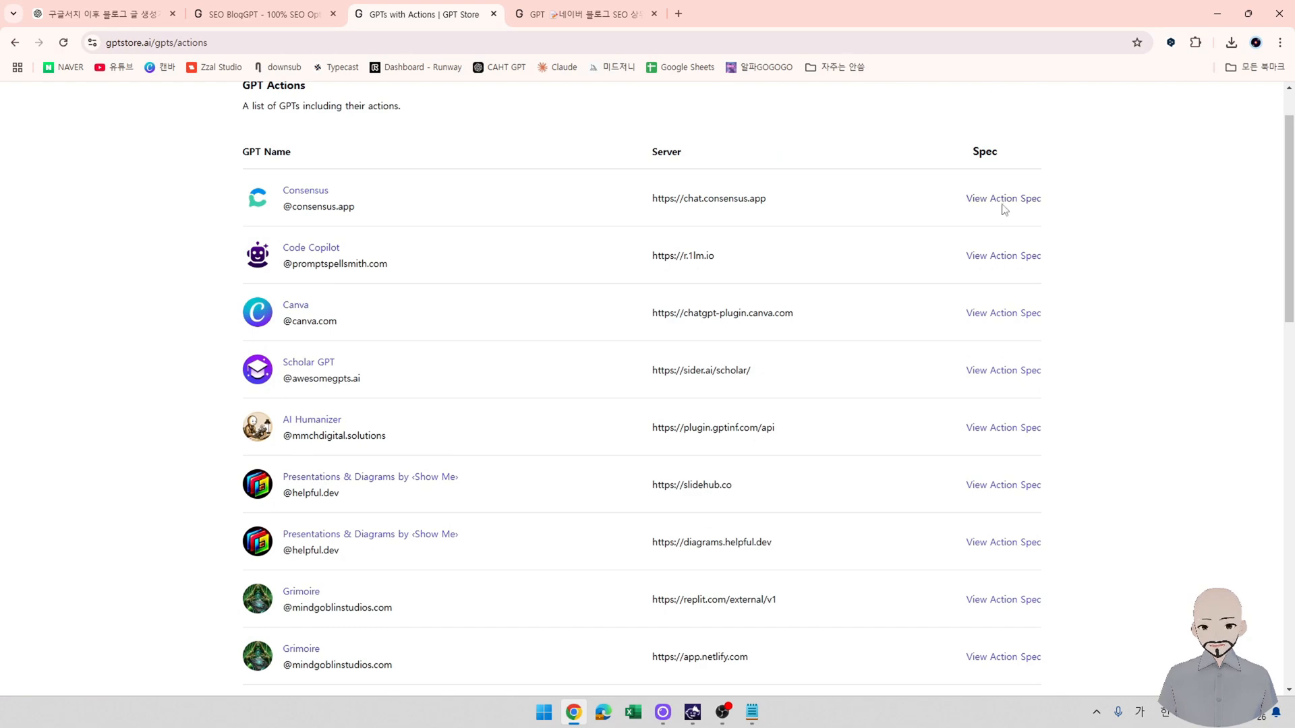
{"action": "scroll", "coordinate": [1008, 472], "scroll_direction": "down", "scroll_amount": 6}
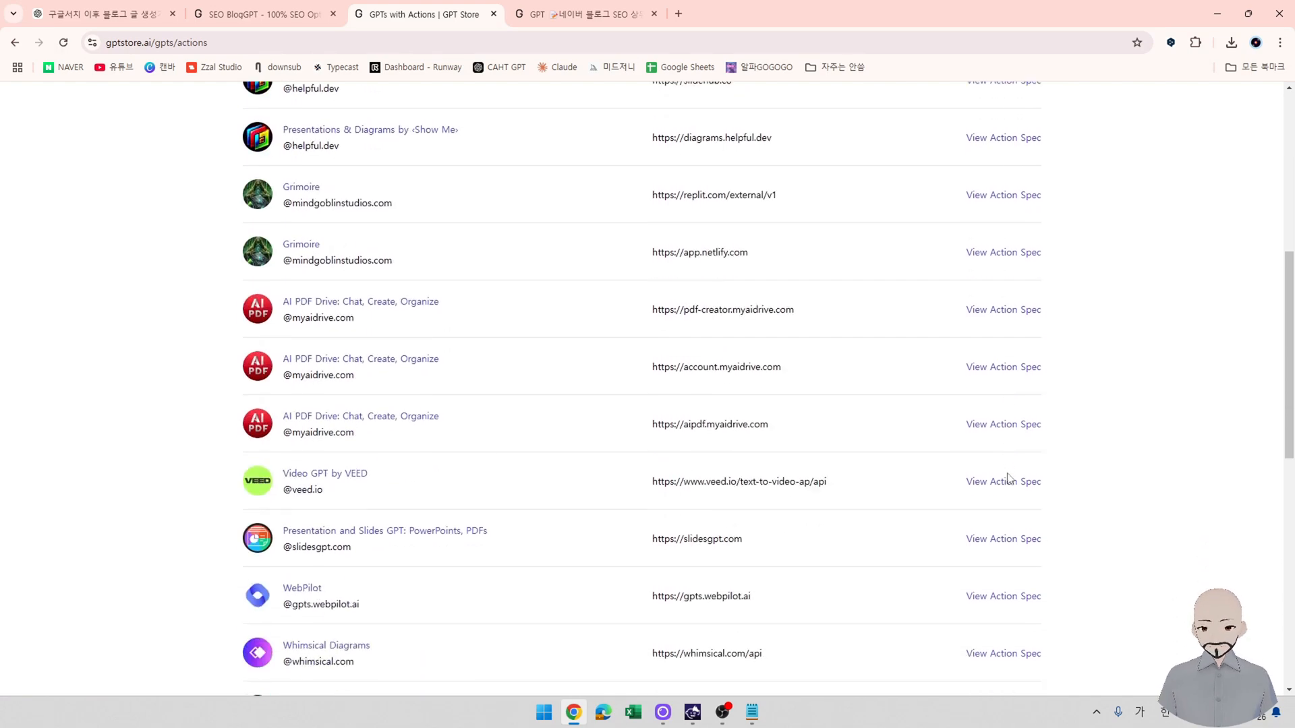
{"action": "scroll", "coordinate": [1007, 480], "scroll_direction": "down", "scroll_amount": 10}
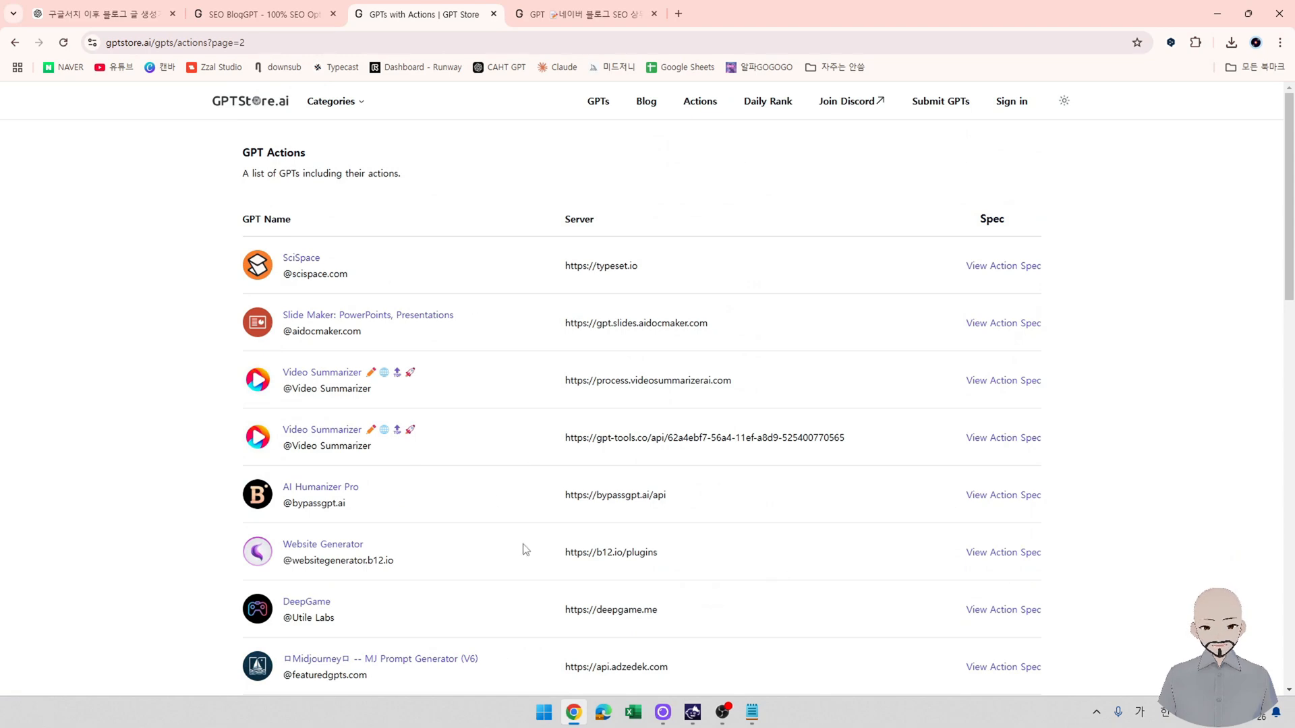
{"action": "scroll", "coordinate": [430, 503], "scroll_direction": "down", "scroll_amount": 1}
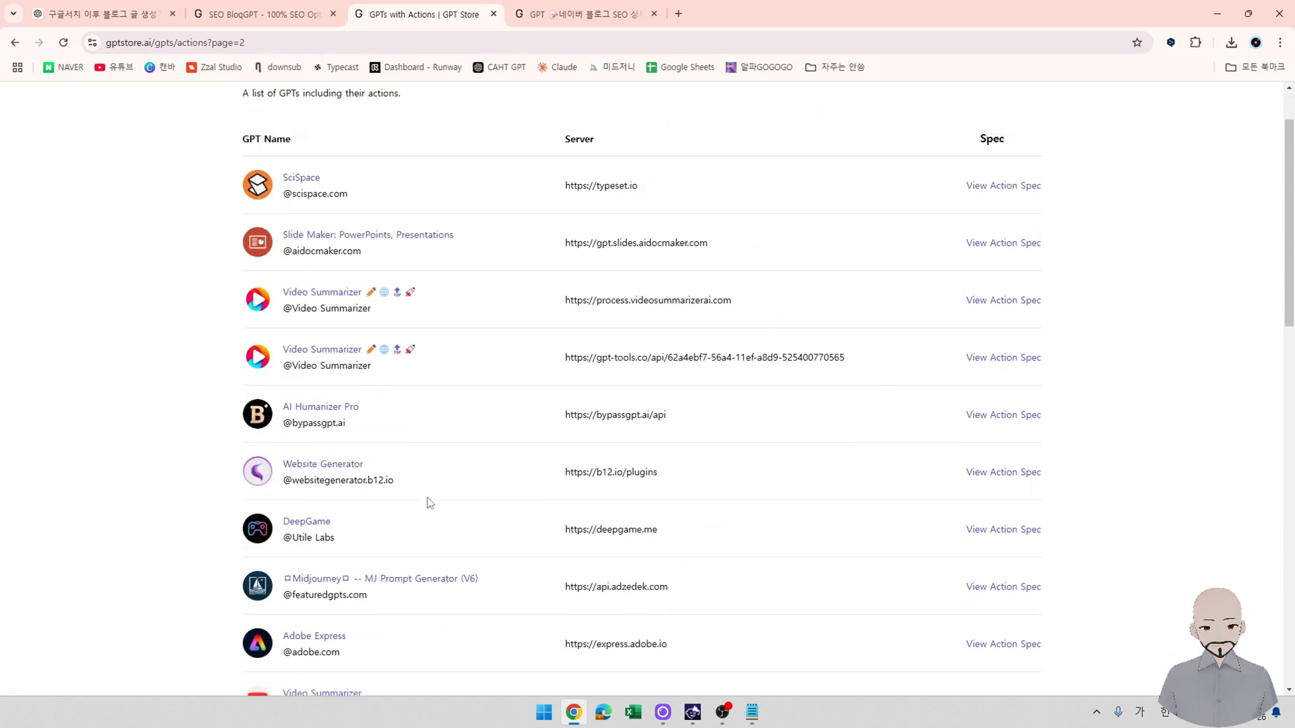
{"action": "scroll", "coordinate": [430, 503], "scroll_direction": "down", "scroll_amount": 3}
{"action": "scroll", "coordinate": [431, 499], "scroll_direction": "up", "scroll_amount": 5}
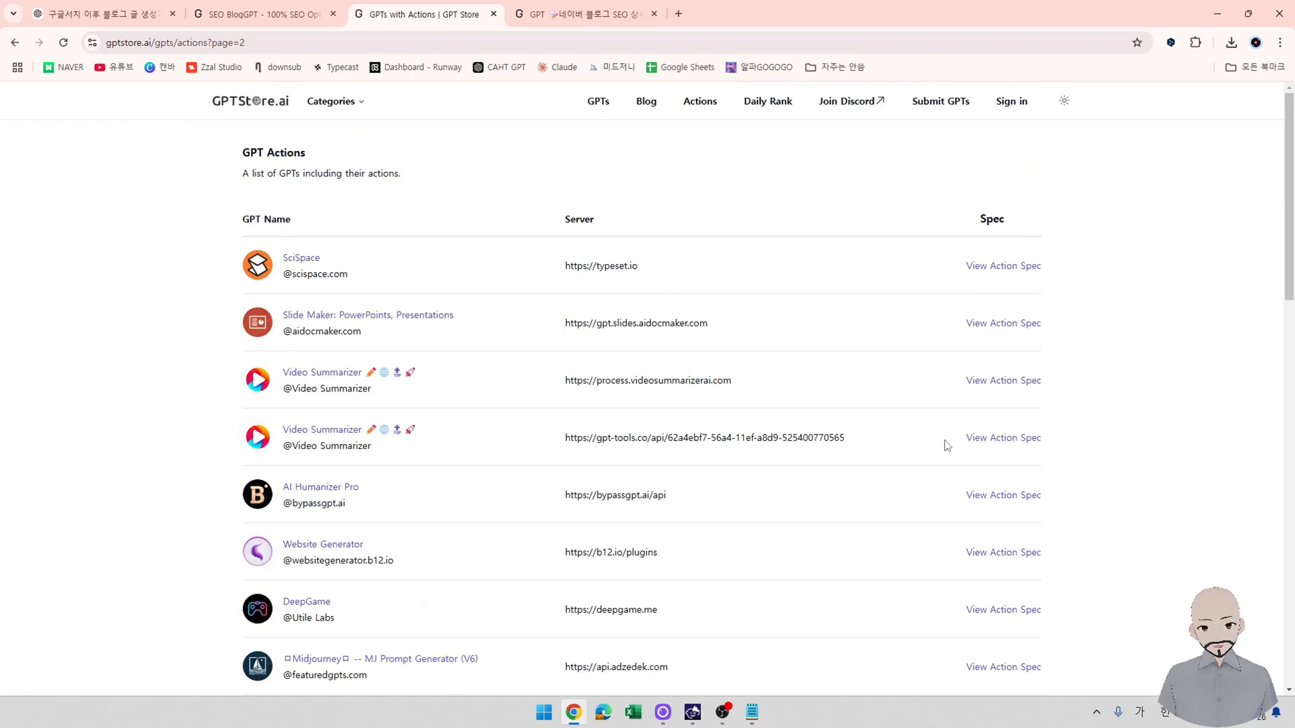
{"action": "scroll", "coordinate": [856, 518], "scroll_direction": "down", "scroll_amount": 5}
{"action": "scroll", "coordinate": [856, 519], "scroll_direction": "up", "scroll_amount": 5}
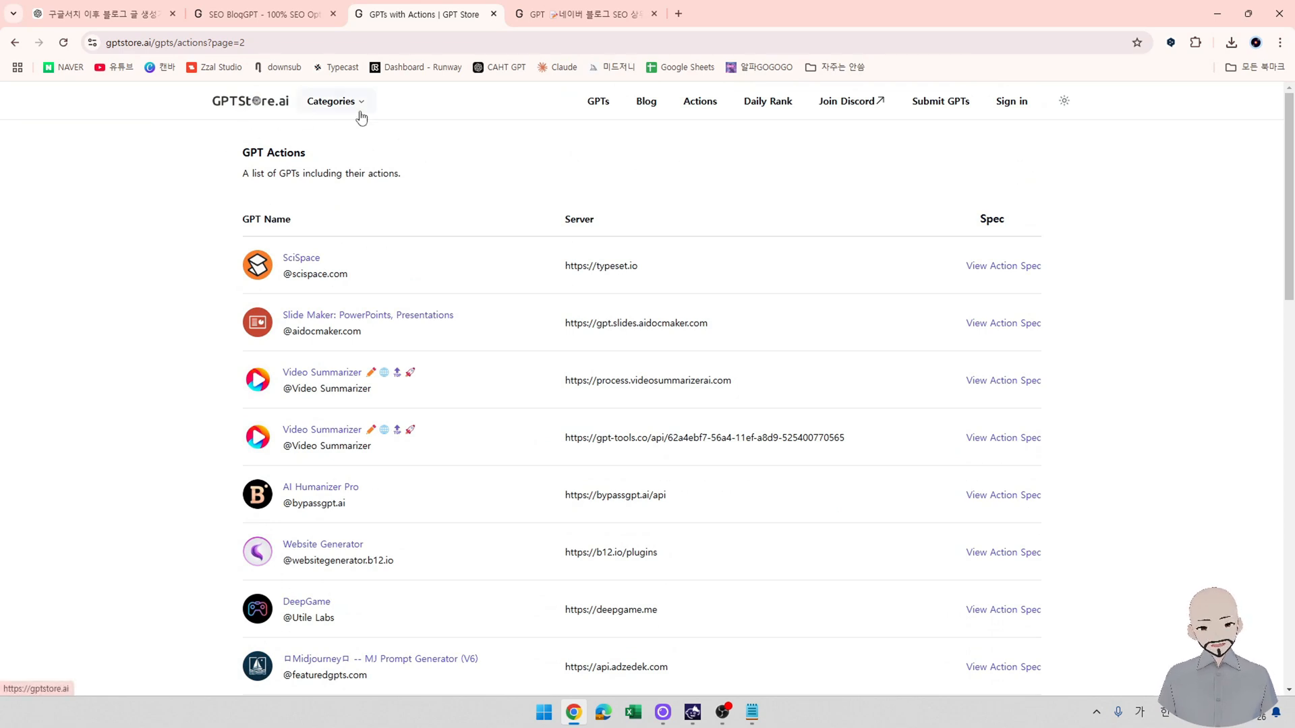
View the form for submitting a GPT URL to GPTStore and close it without submitting anything.
{"action": "left_click", "coordinate": [932, 101]}
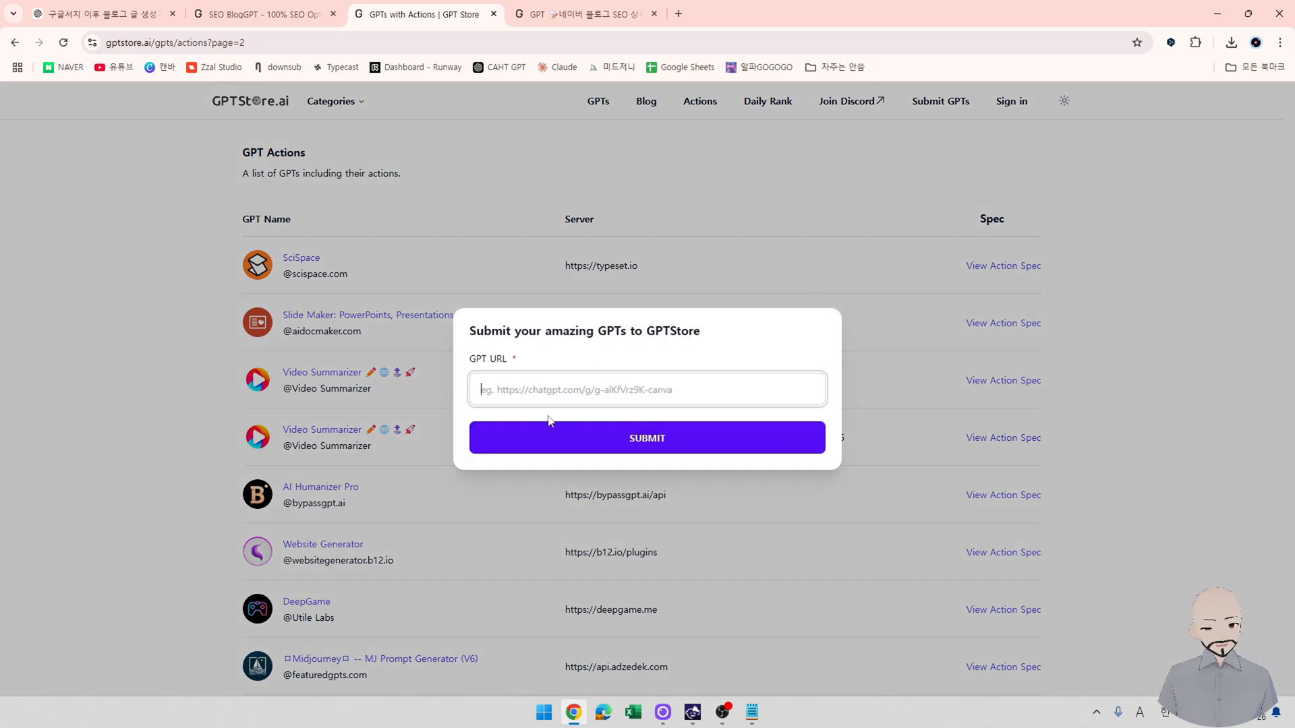
{"action": "left_click", "coordinate": [168, 457]}
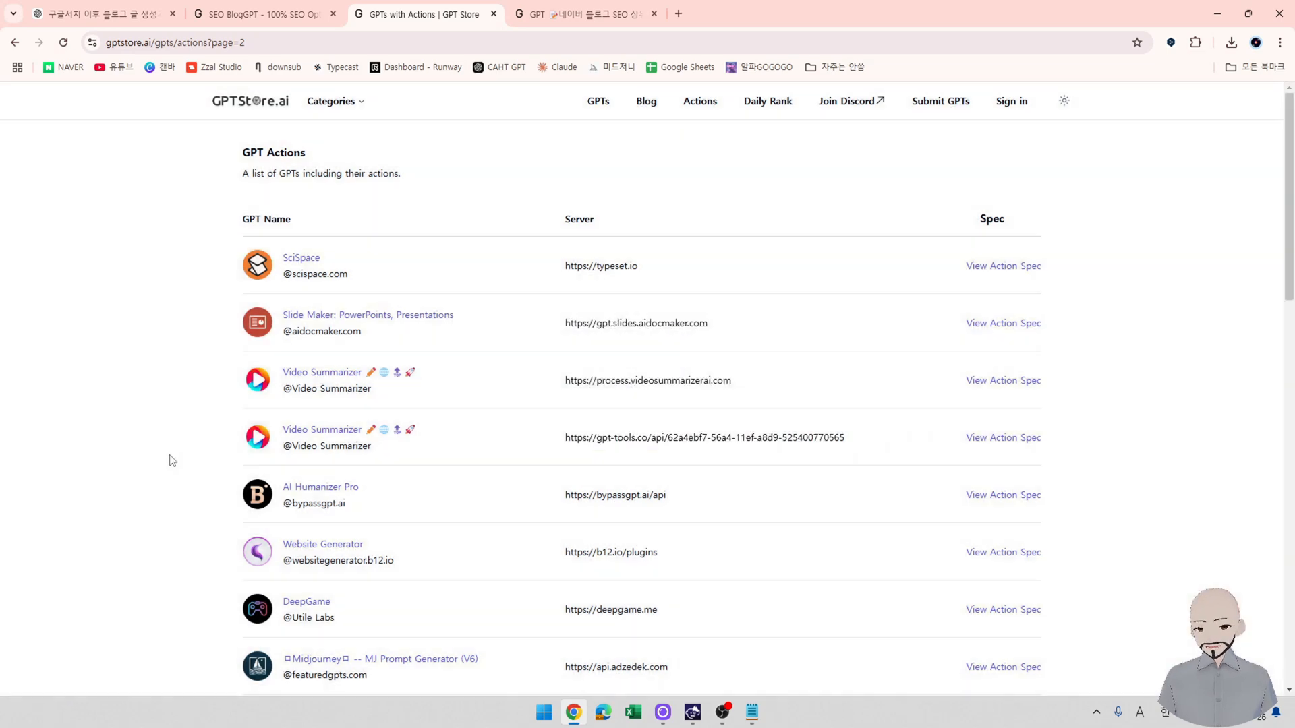
Look through the rest of page 2 of the GPT Actions list and advance to page 3.
{"action": "scroll", "coordinate": [477, 517], "scroll_direction": "down", "scroll_amount": 15}
{"action": "scroll", "coordinate": [478, 518], "scroll_direction": "down", "scroll_amount": 3}
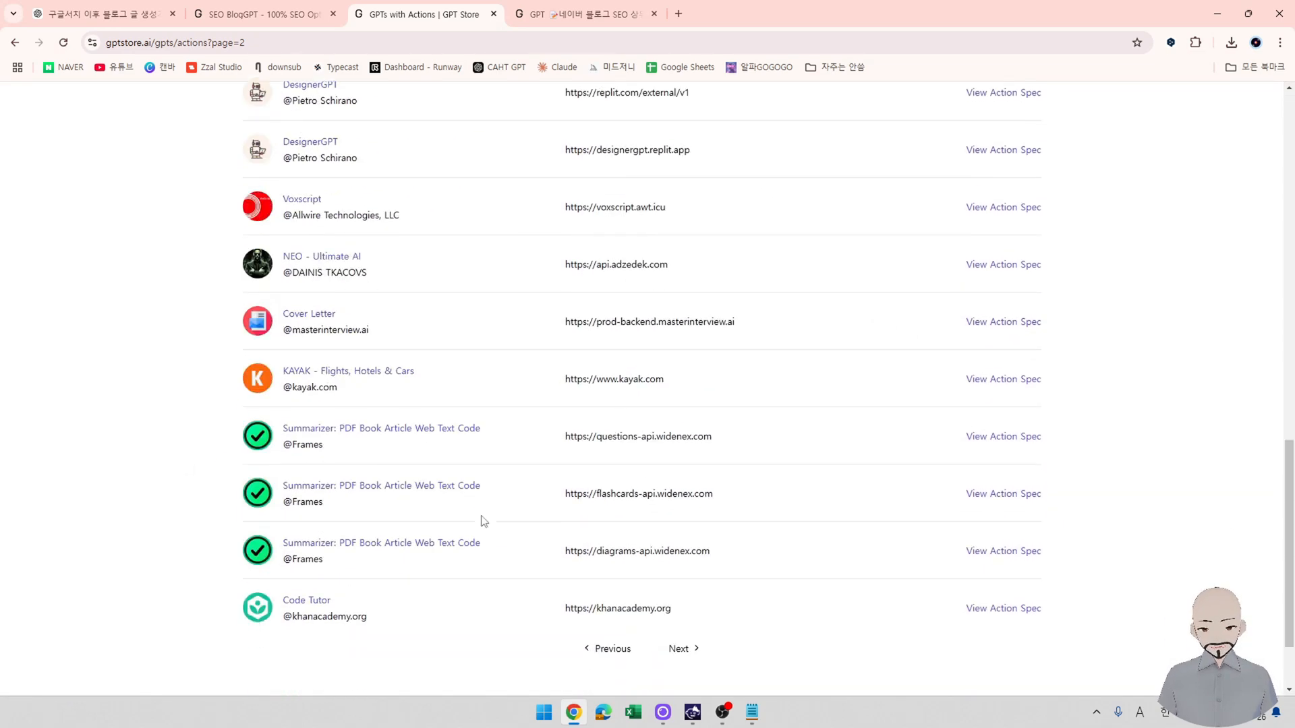
{"action": "left_click", "coordinate": [676, 540]}
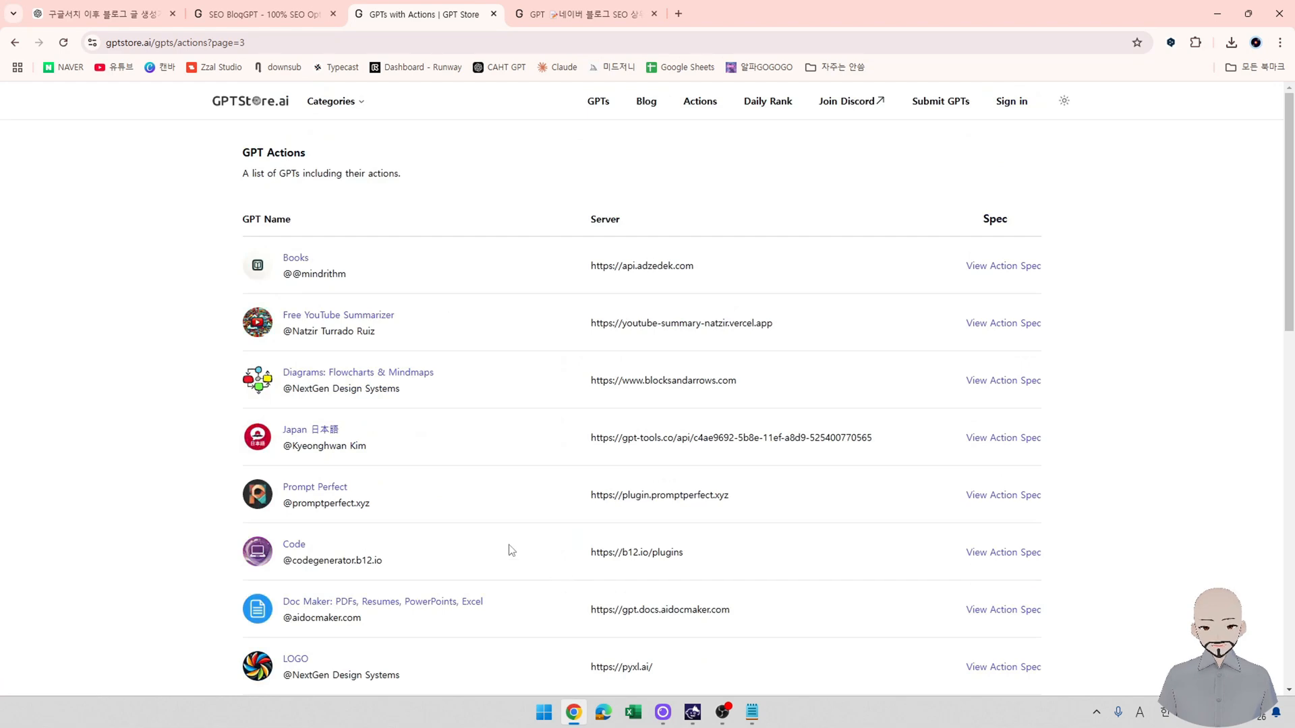